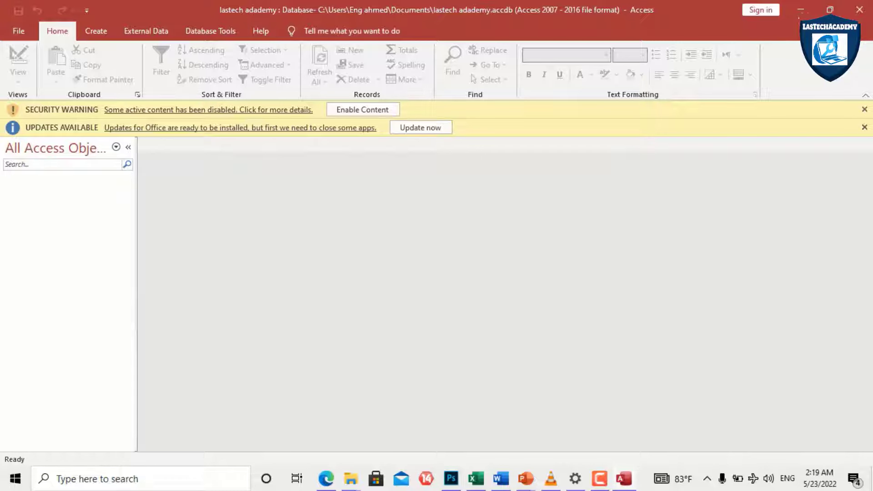
# - Dismiss the update and security warning bars, then create a new blank table from Create
pyautogui.click(865, 127)
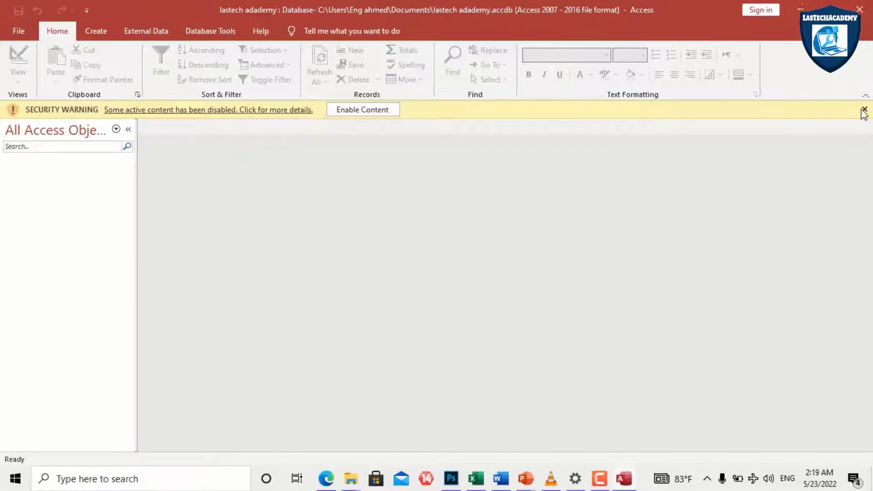
pyautogui.click(865, 110)
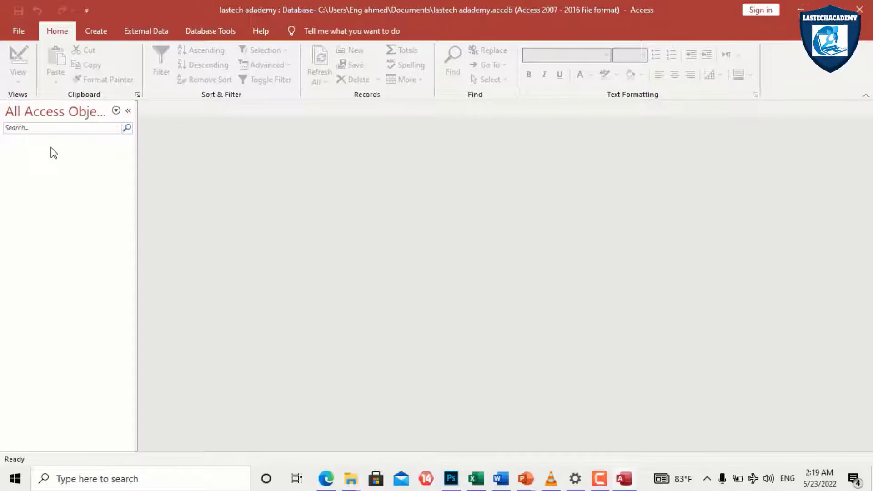
pyautogui.click(92, 29)
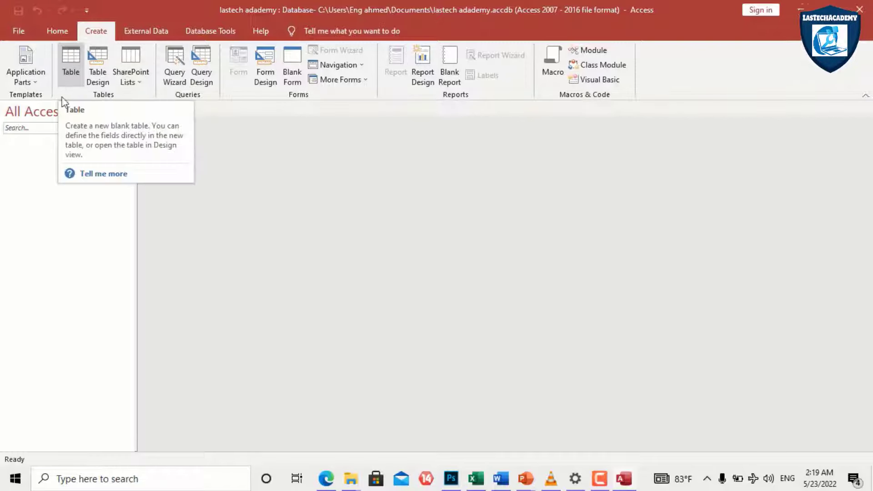
pyautogui.click(68, 62)
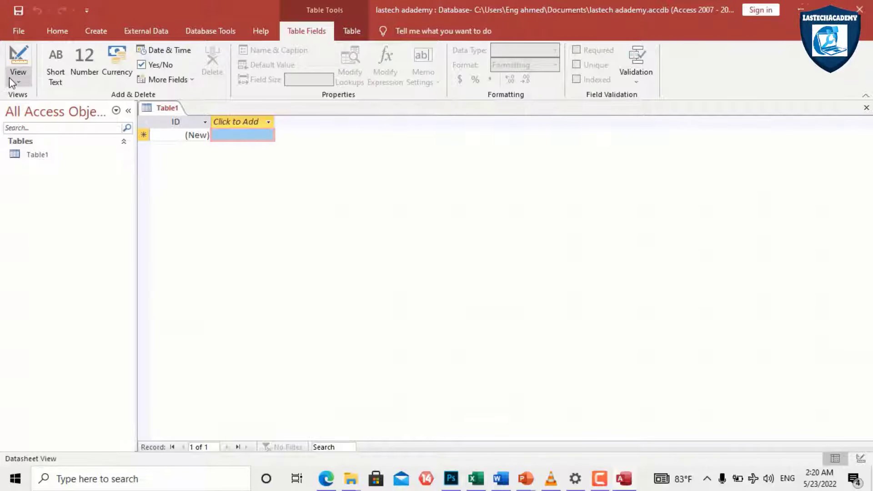
# - Switch the new Table1 to Design View using the Home view list
pyautogui.click(66, 29)
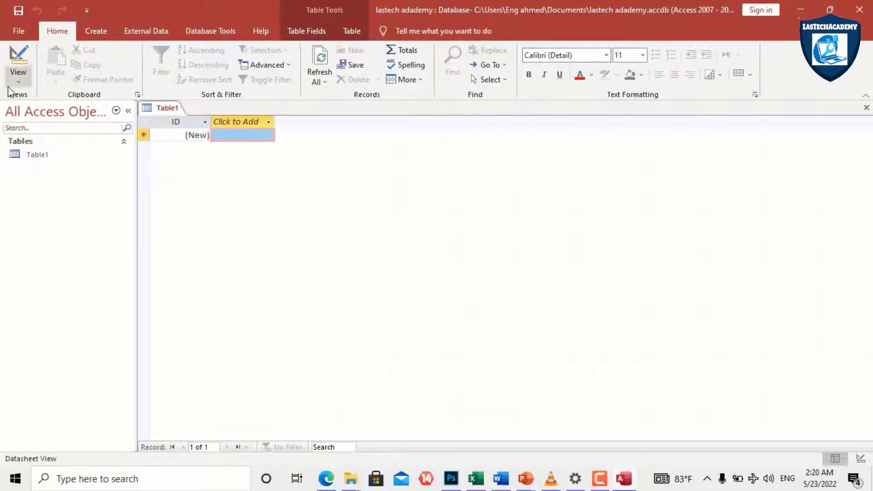
pyautogui.click(17, 84)
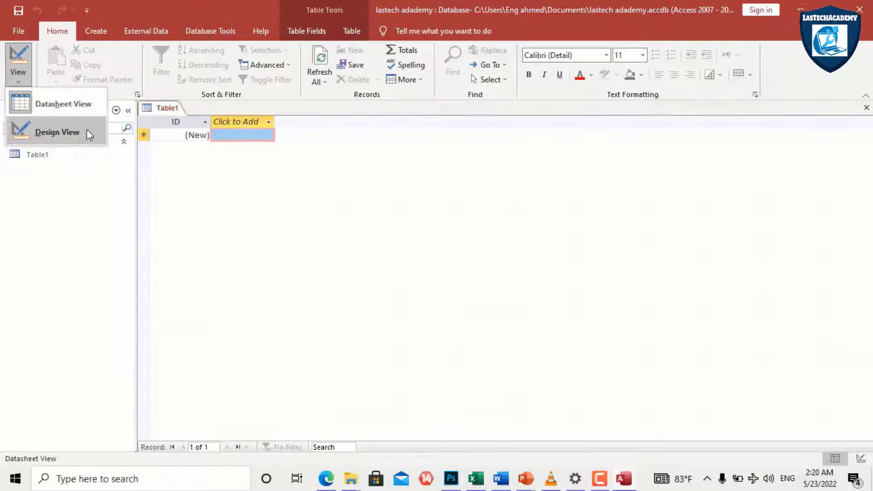
pyautogui.click(151, 2)
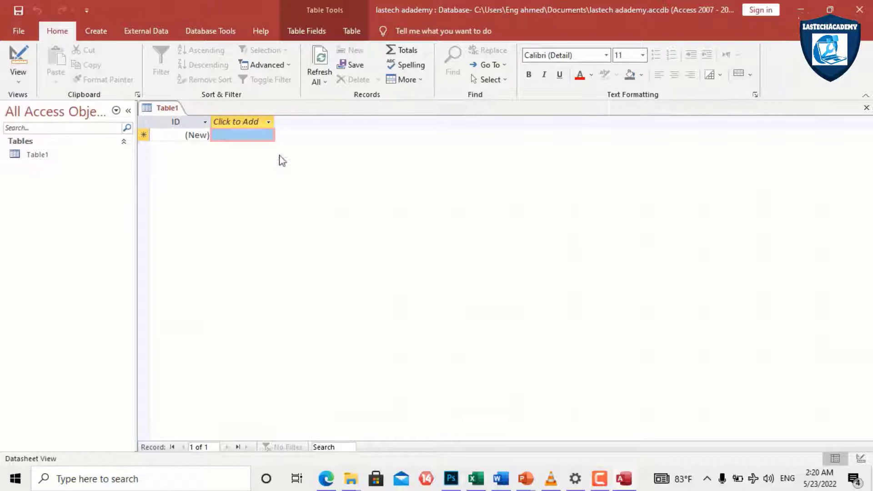
pyautogui.rightClick(159, 109)
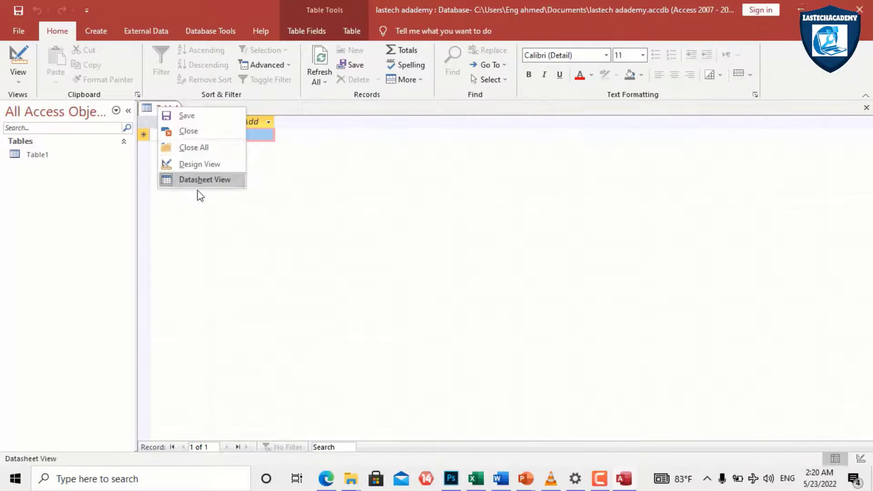
pyautogui.click(20, 83)
pyautogui.click(19, 82)
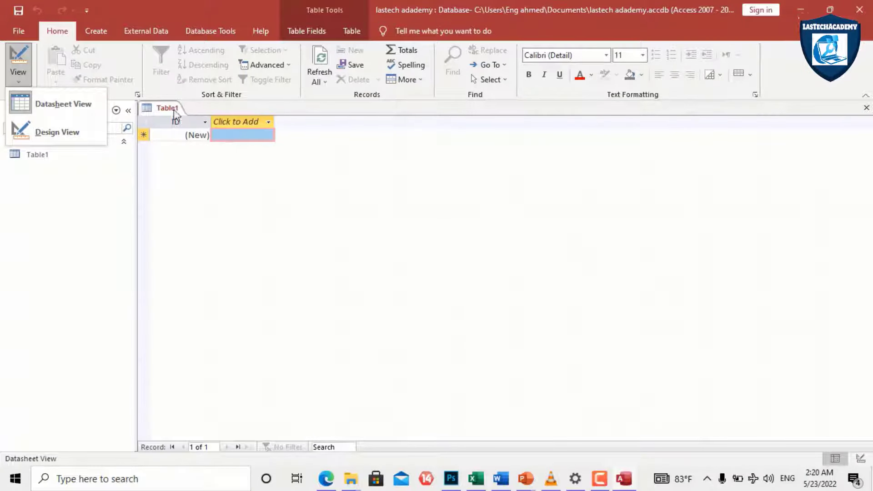
pyautogui.click(56, 129)
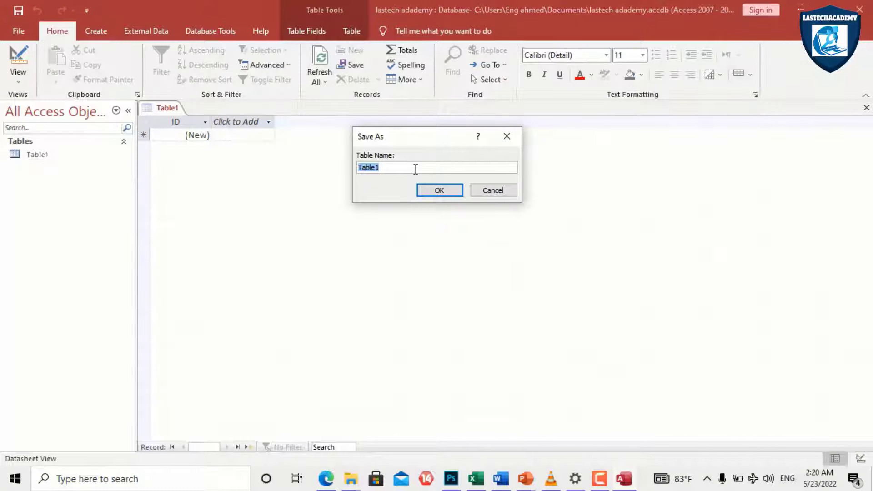
# - Save the new table under the name macamiil
pyautogui.press('BackSpace')
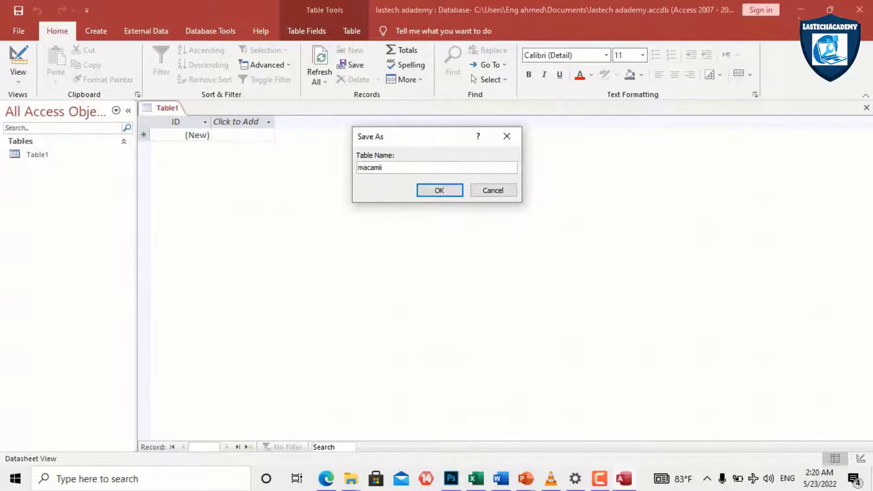
pyautogui.write('macamiil')
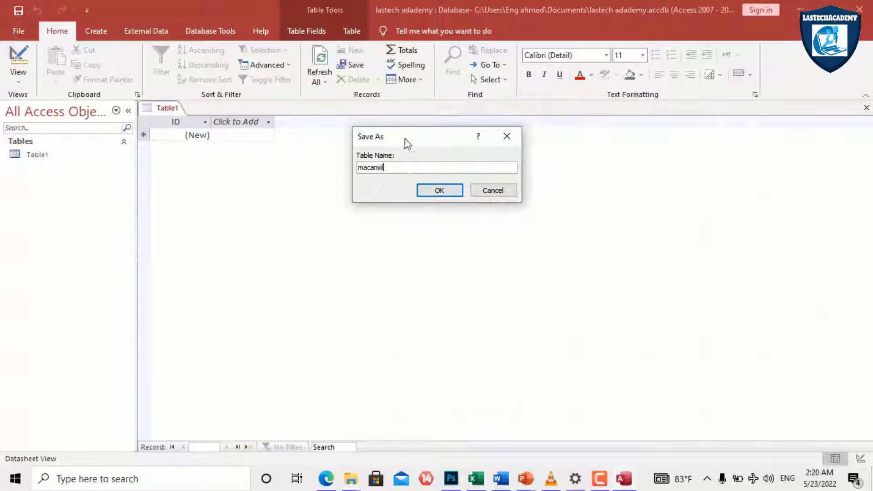
pyautogui.click(428, 188)
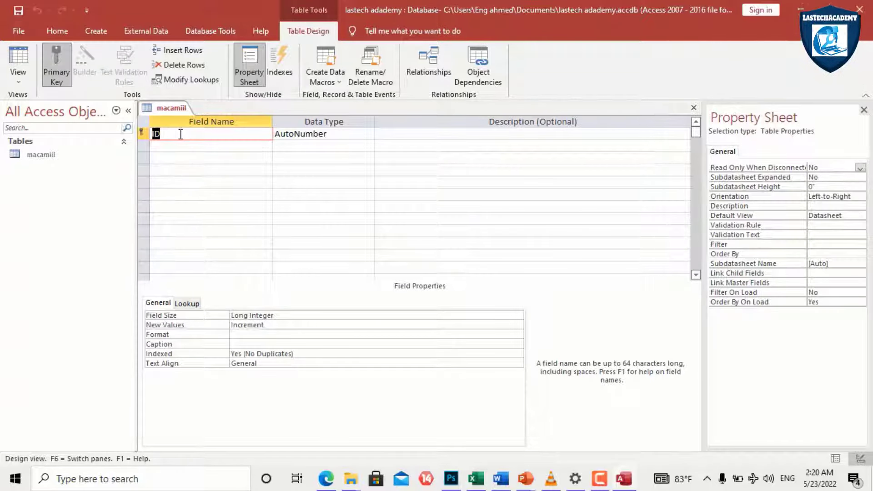
# - Rename the ID field to macmiilID and add fname and lname as Short Text fields
pyautogui.press('BackSpace')
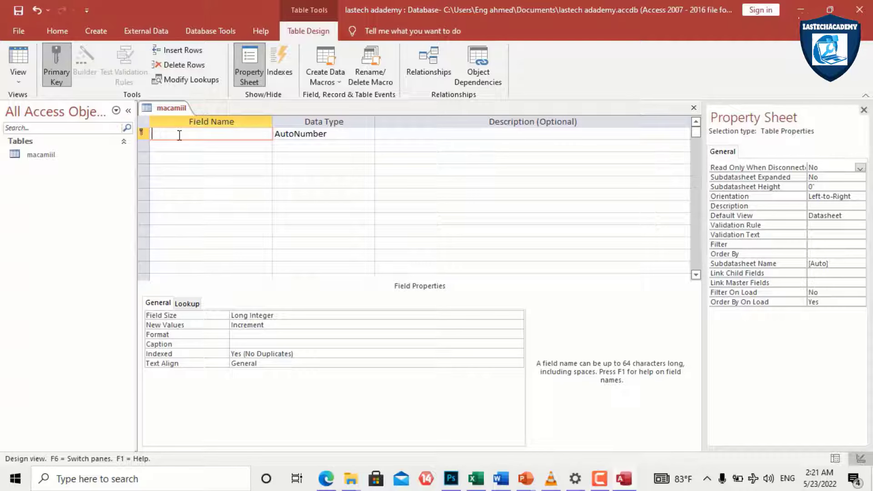
pyautogui.write('macmiilID')
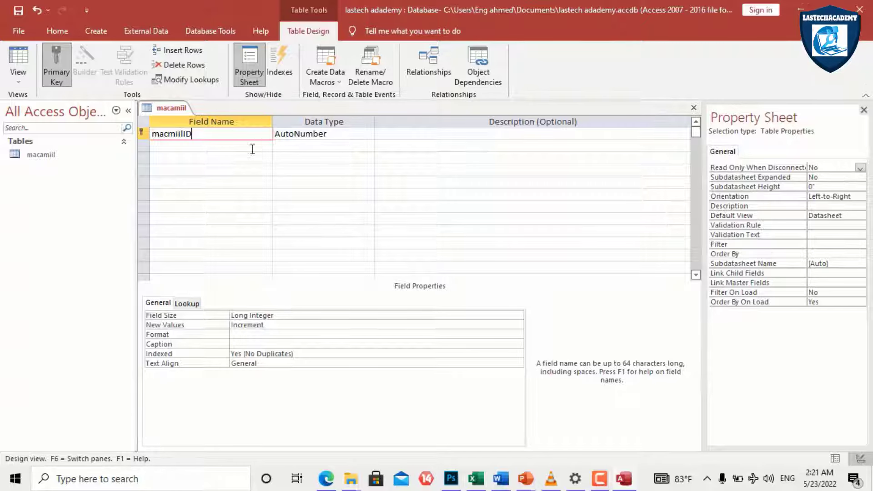
pyautogui.click(192, 146)
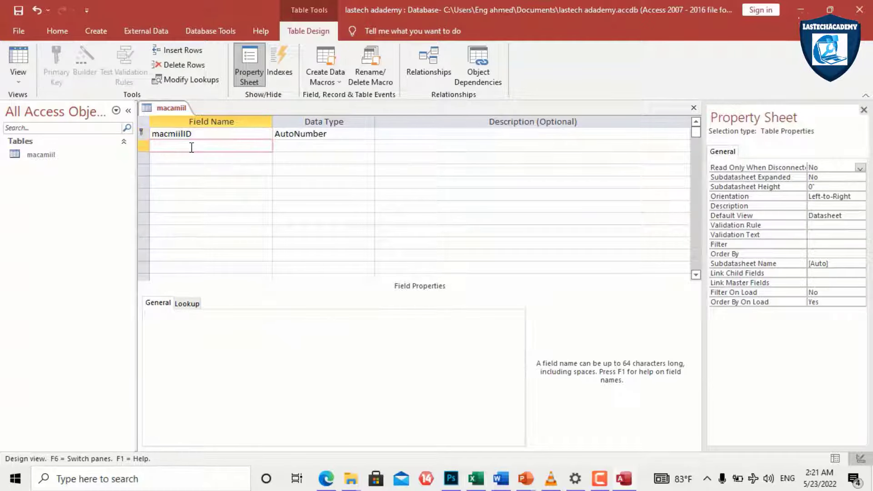
pyautogui.write('fna')
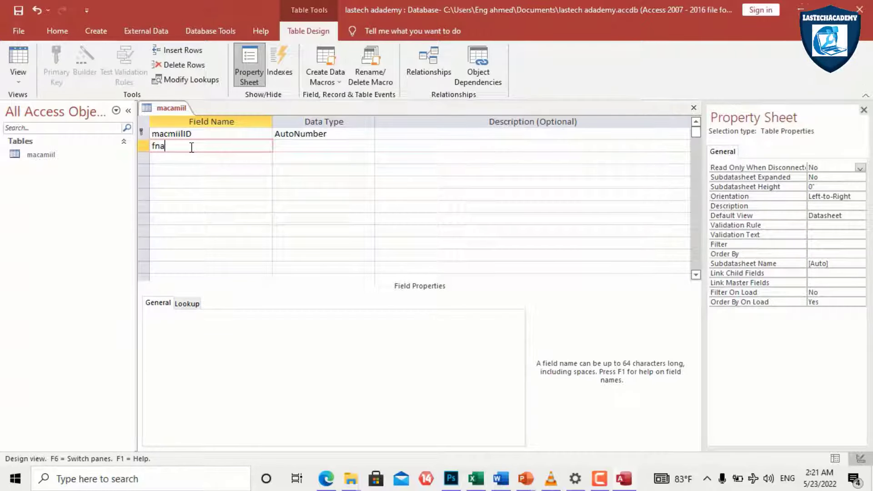
pyautogui.write('me')
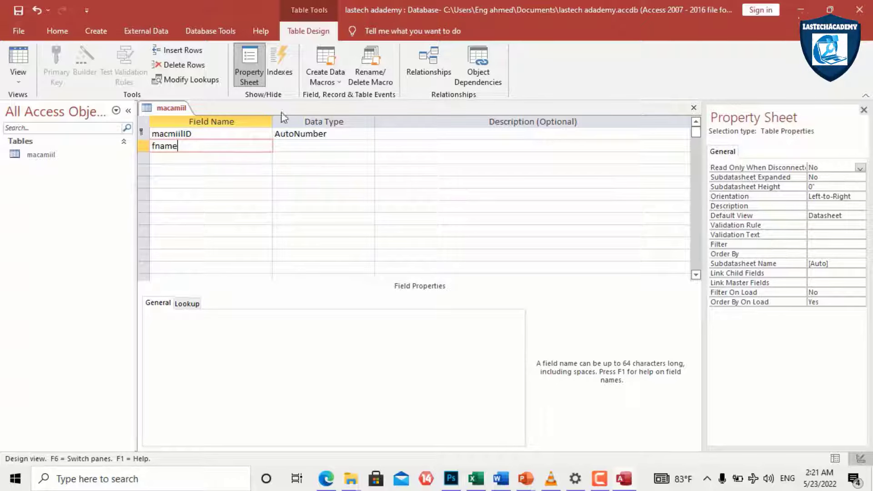
pyautogui.click(283, 147)
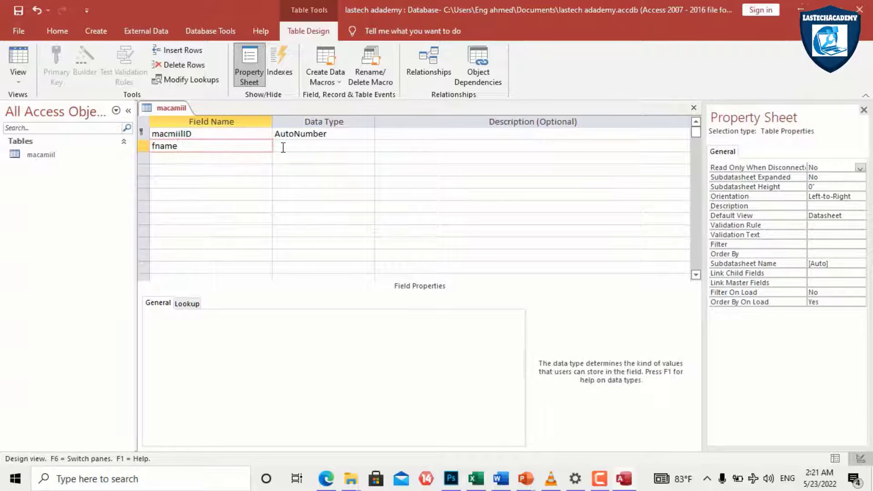
pyautogui.click(214, 147)
pyautogui.click(203, 159)
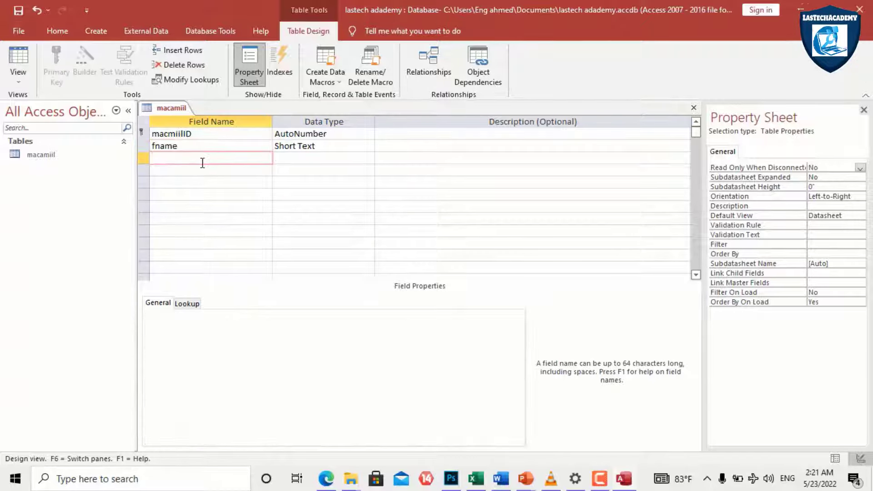
pyautogui.write('lname')
pyautogui.click(295, 157)
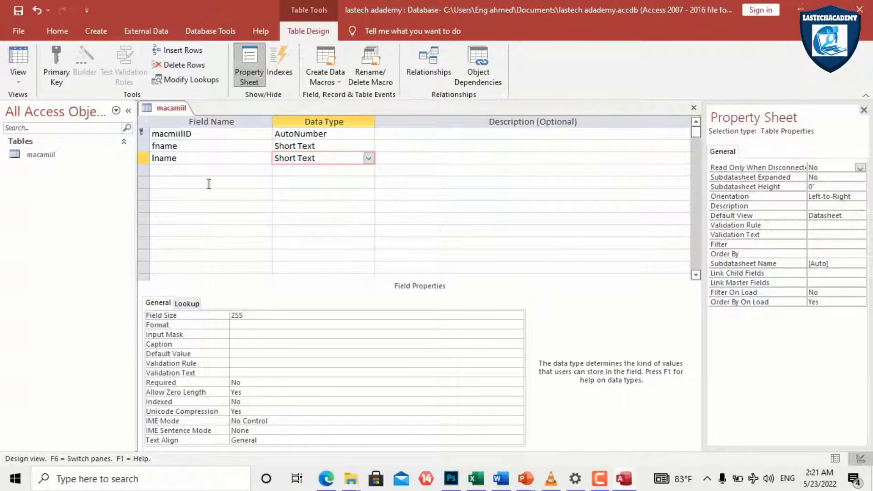
# - Add adress as a Short Text field and phone as a Number field
pyautogui.click(185, 169)
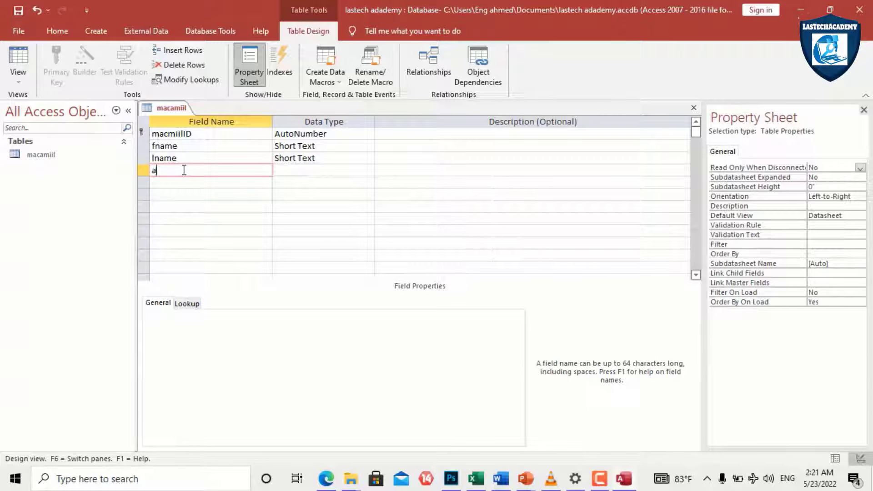
pyautogui.write('adress')
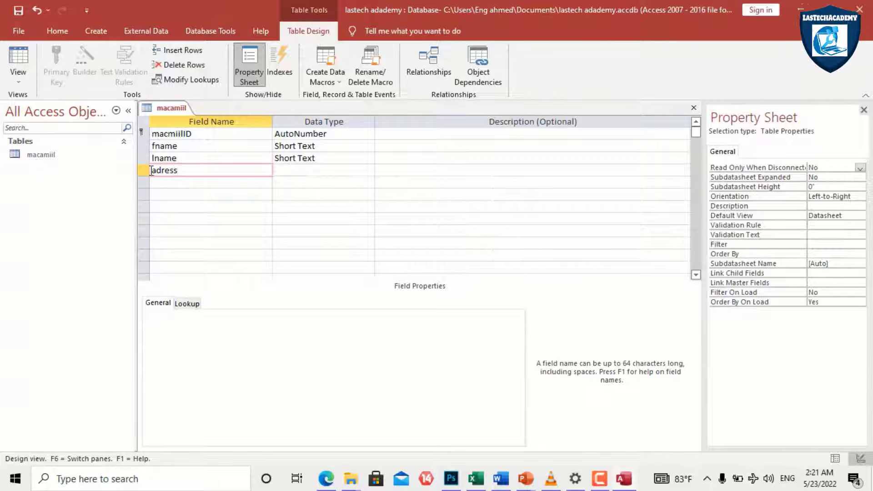
pyautogui.click(287, 168)
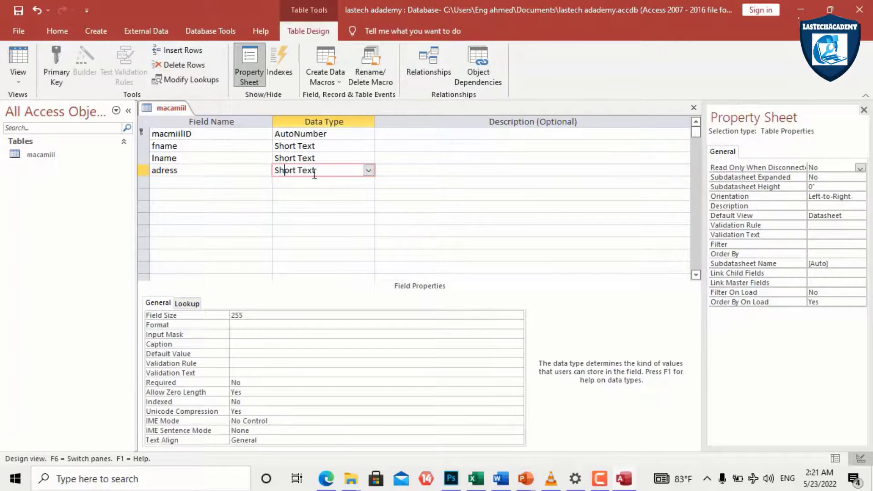
pyautogui.click(164, 182)
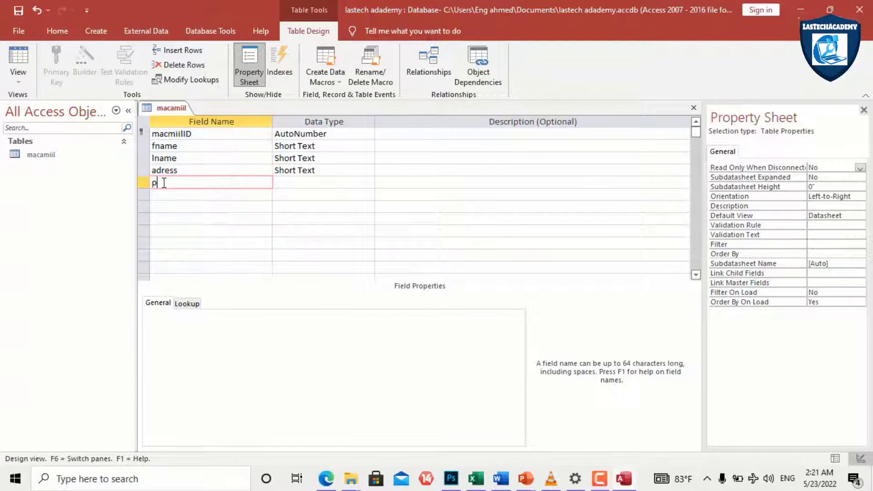
pyautogui.write('pho')
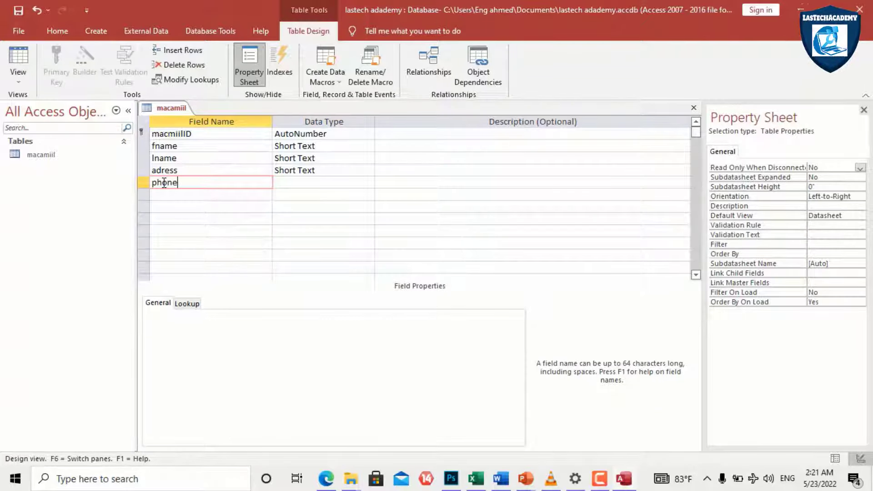
pyautogui.write('ne')
pyautogui.click(294, 185)
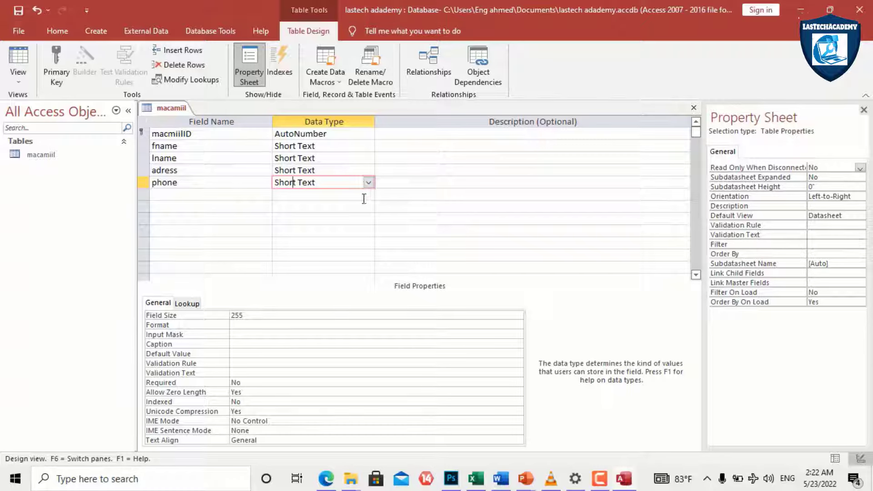
pyautogui.click(369, 182)
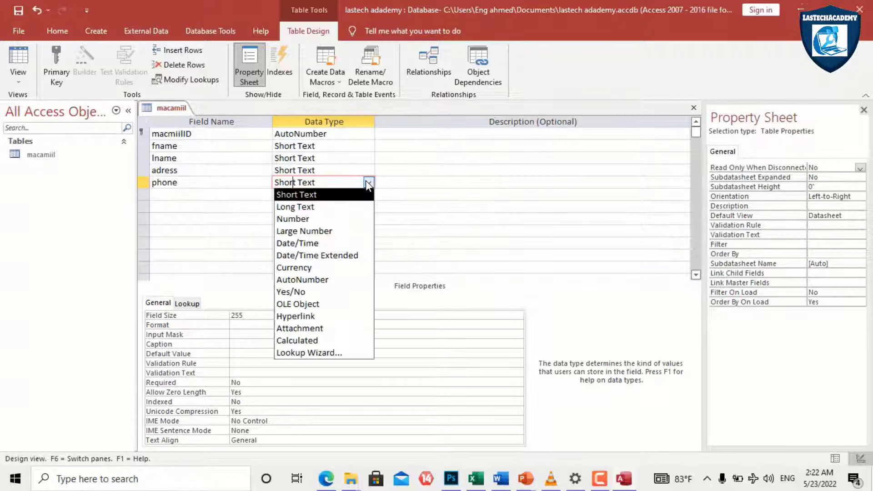
pyautogui.click(308, 221)
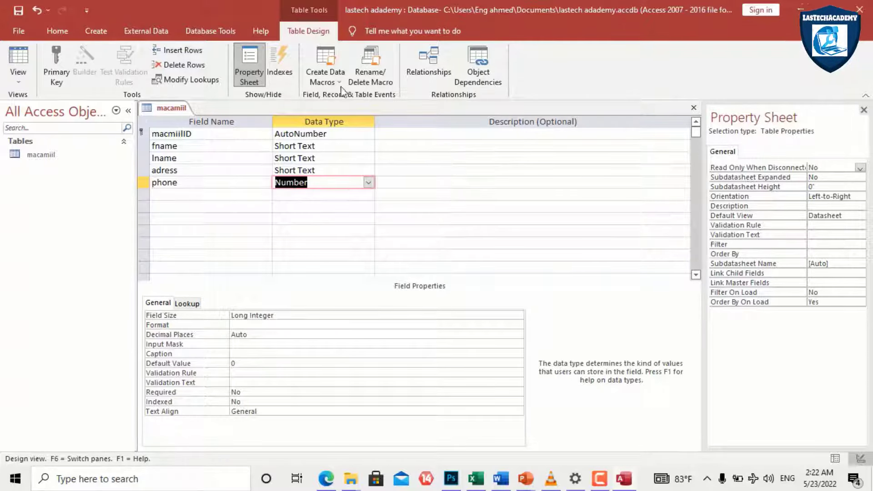
# - Close the macamiil table design, saving the design changes
pyautogui.rightClick(185, 109)
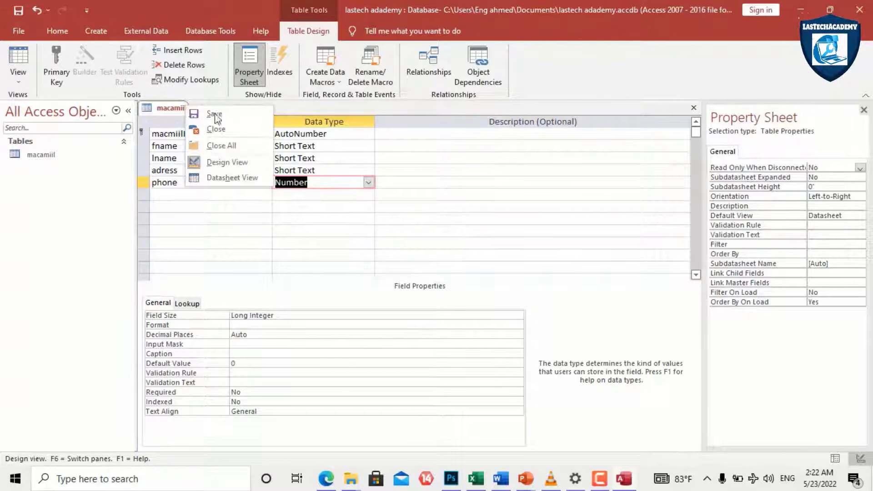
pyautogui.click(173, 109)
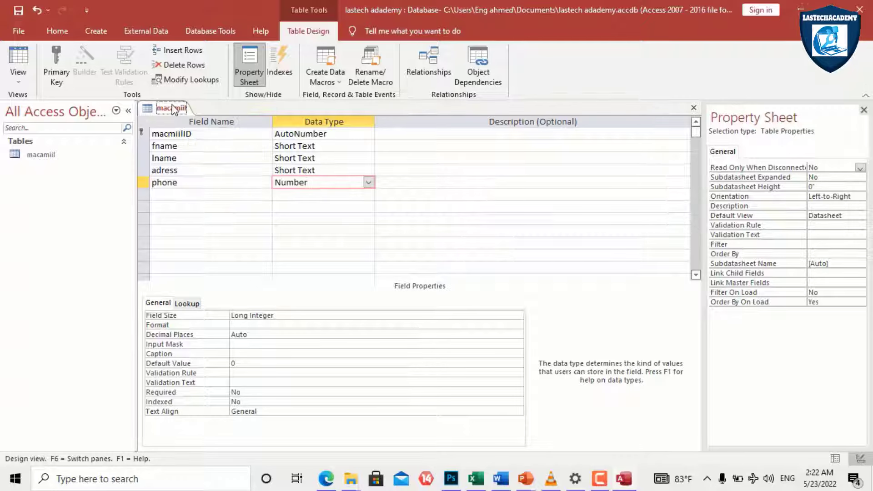
pyautogui.rightClick(172, 110)
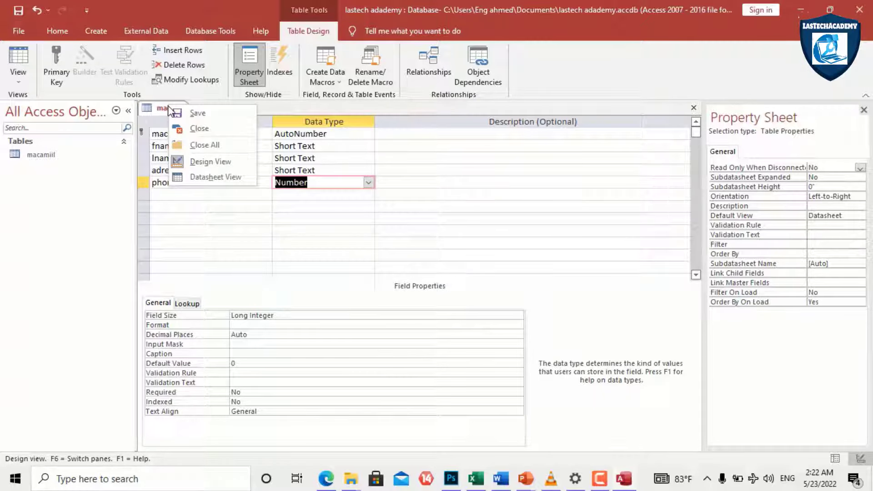
pyautogui.click(190, 124)
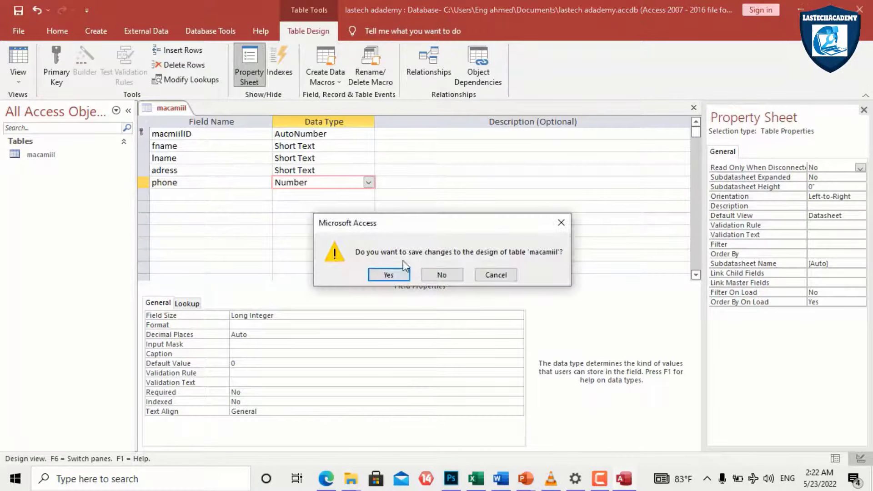
pyautogui.click(389, 276)
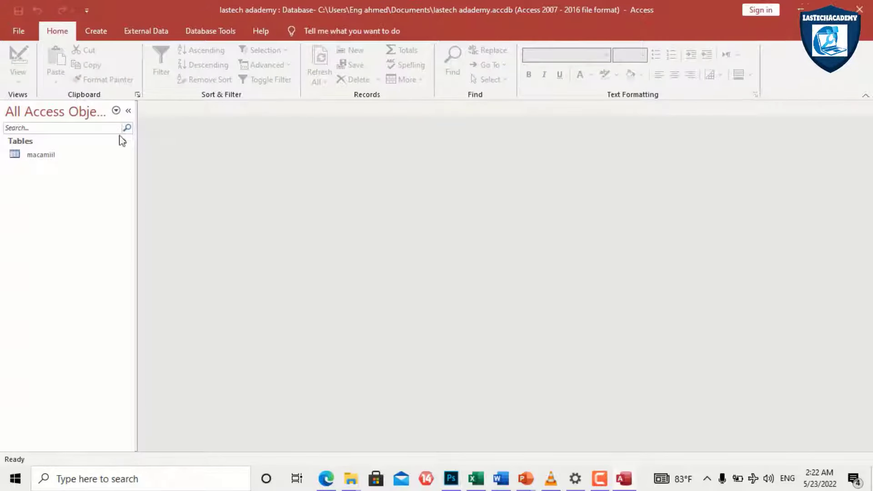
pyautogui.rightClick(38, 154)
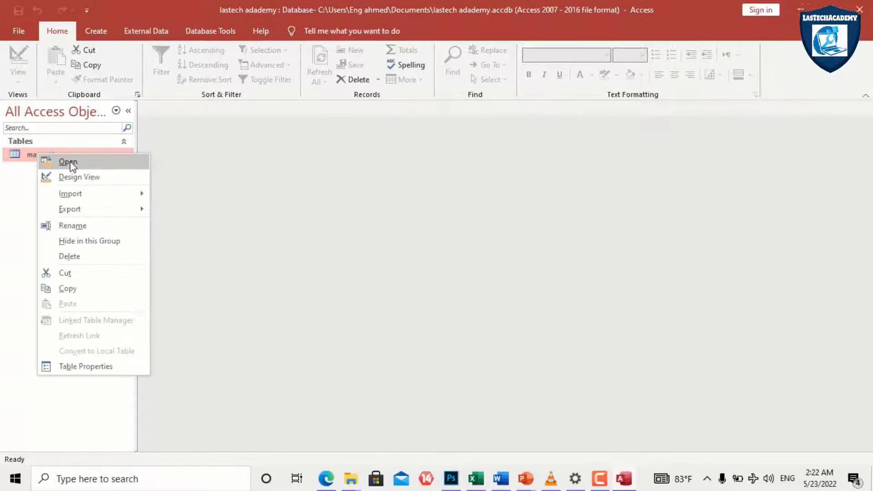
pyautogui.click(8, 158)
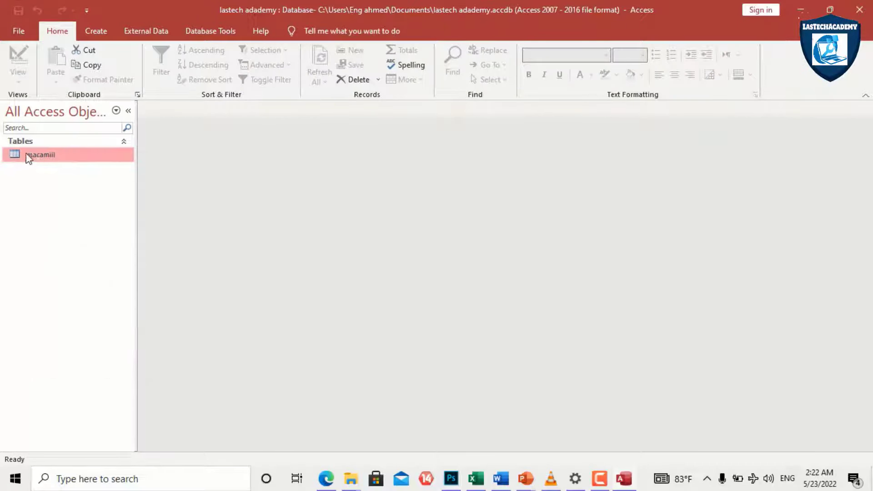
# - Open macamiil and enter the first customer's first name, last name, address and phone number
pyautogui.doubleClick(54, 157)
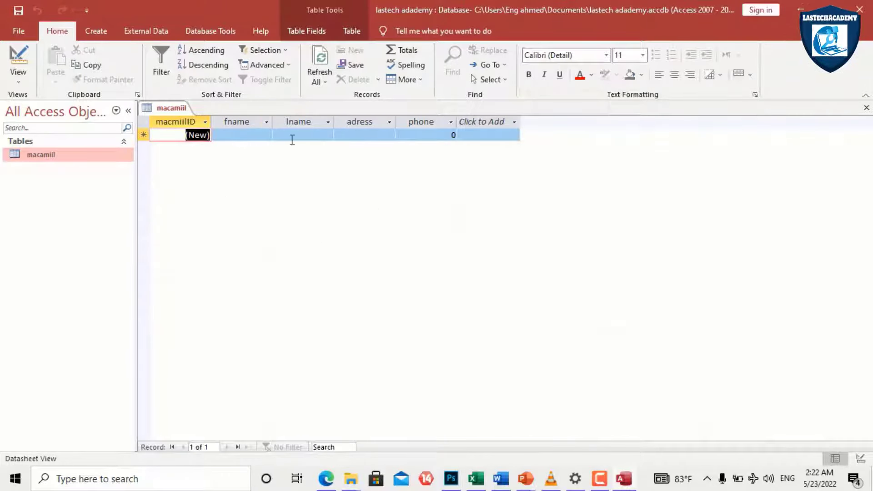
pyautogui.click(245, 131)
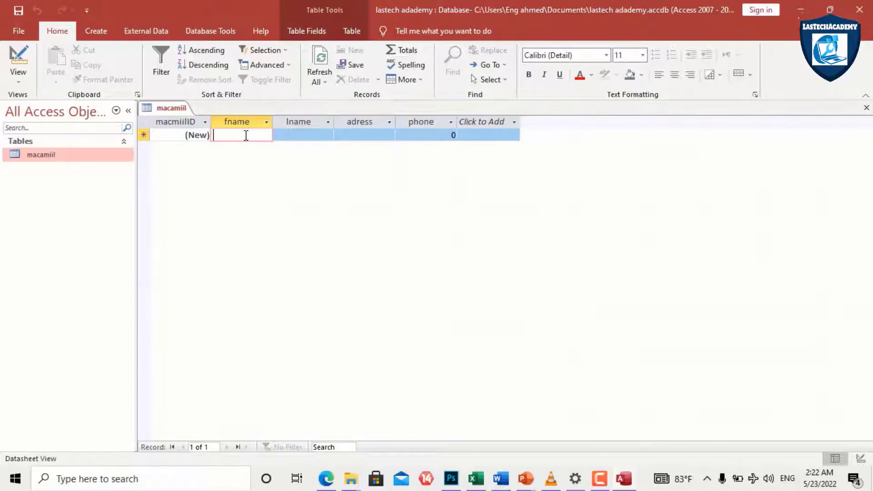
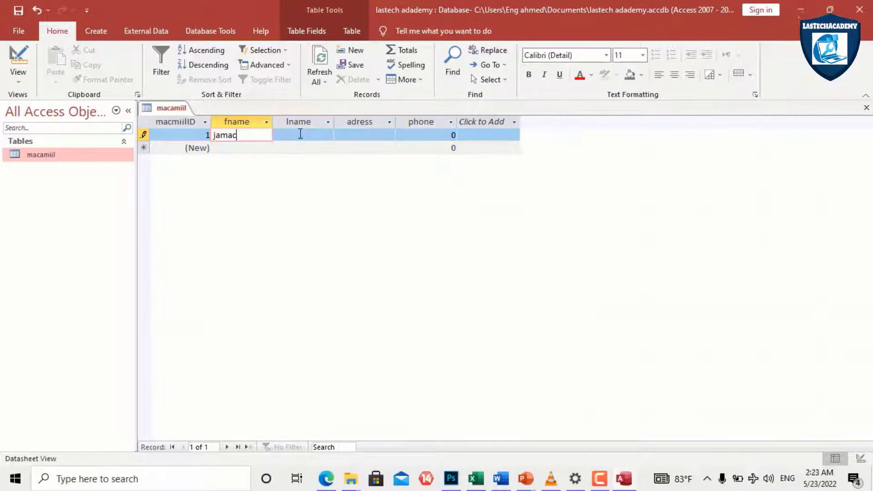
pyautogui.click(300, 134)
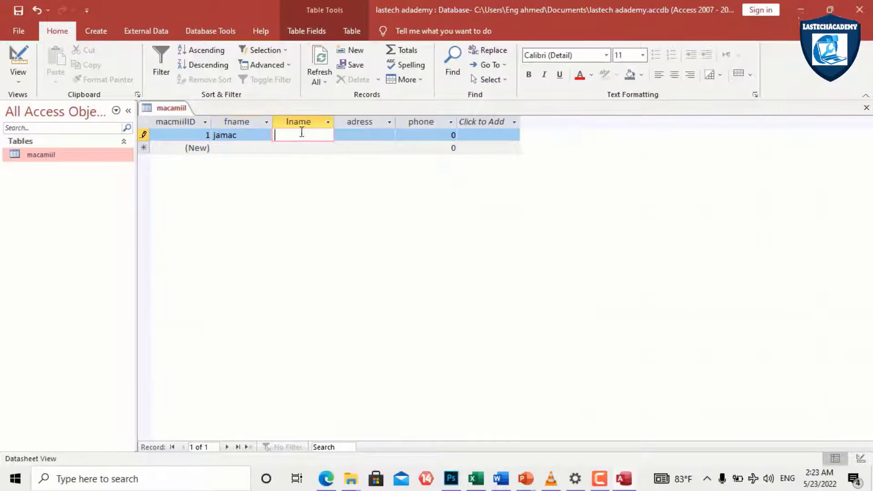
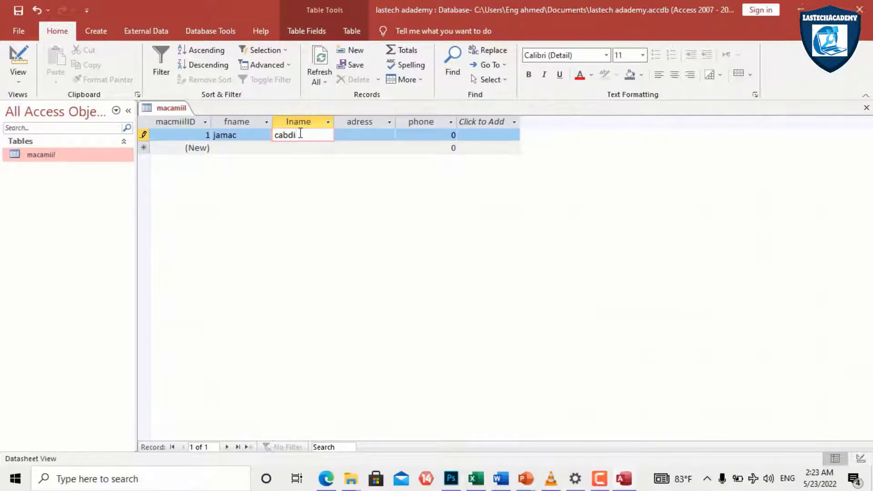
pyautogui.click(370, 135)
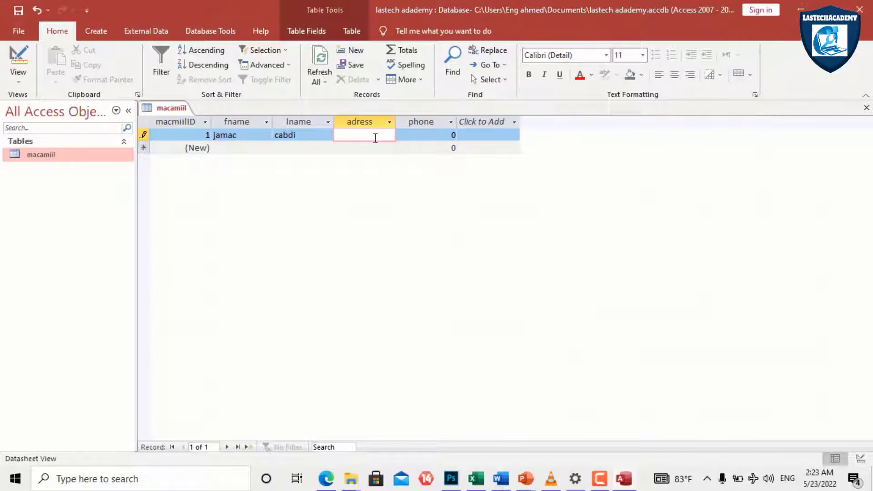
pyautogui.write('jid')
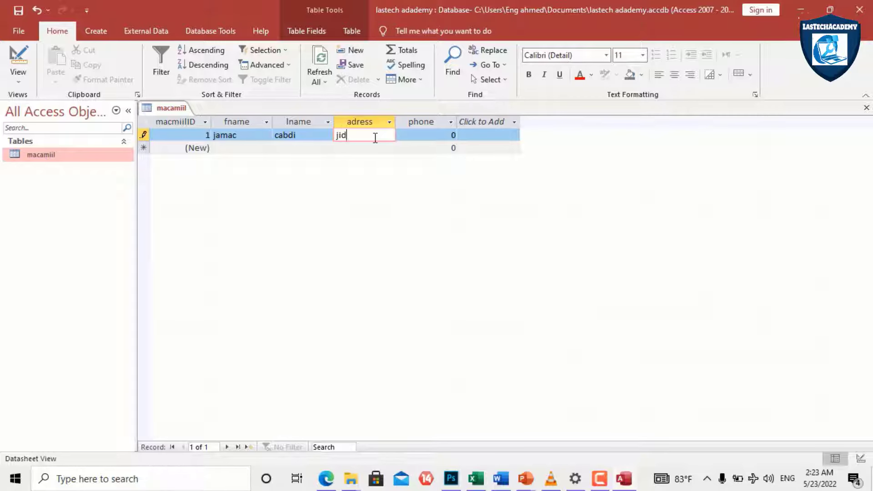
pyautogui.write('ka 3')
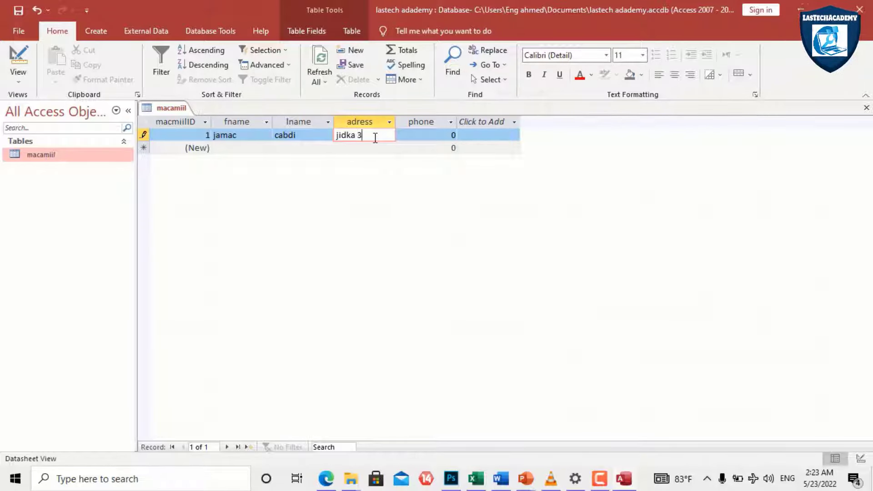
pyautogui.write('0ka')
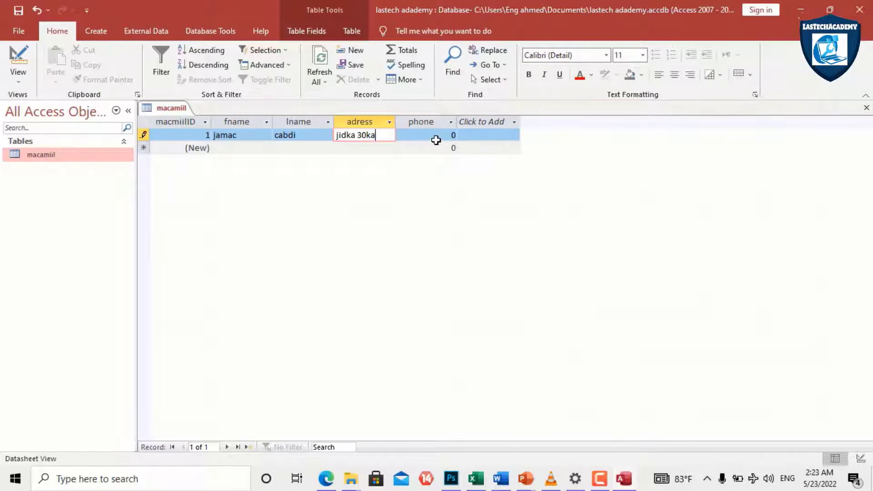
pyautogui.press('Tab')
pyautogui.press('BackSpace')
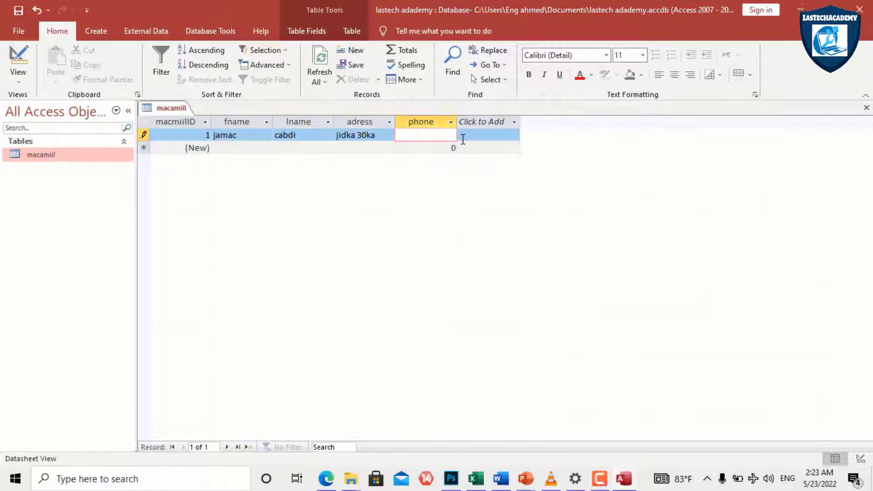
pyautogui.write('3345556')
pyautogui.press('Tab')
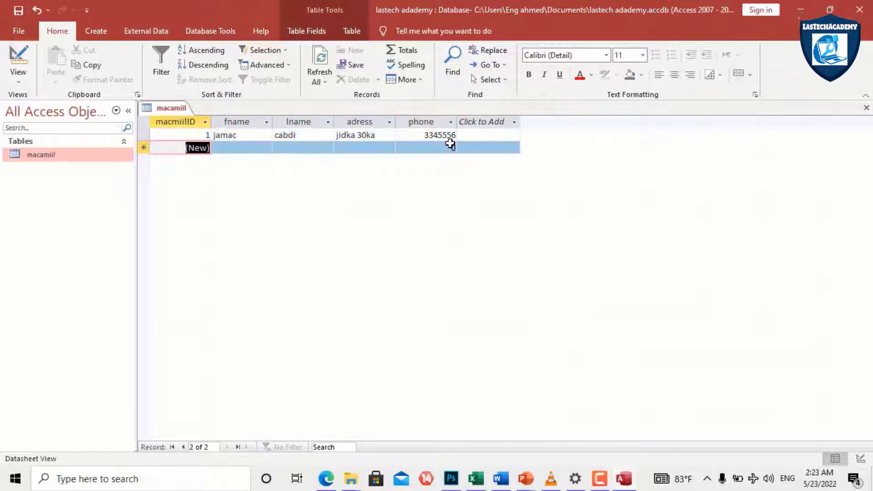
# - Enter the second customer's first name, last name, address and phone number, correcting a last-name typo
pyautogui.click(223, 149)
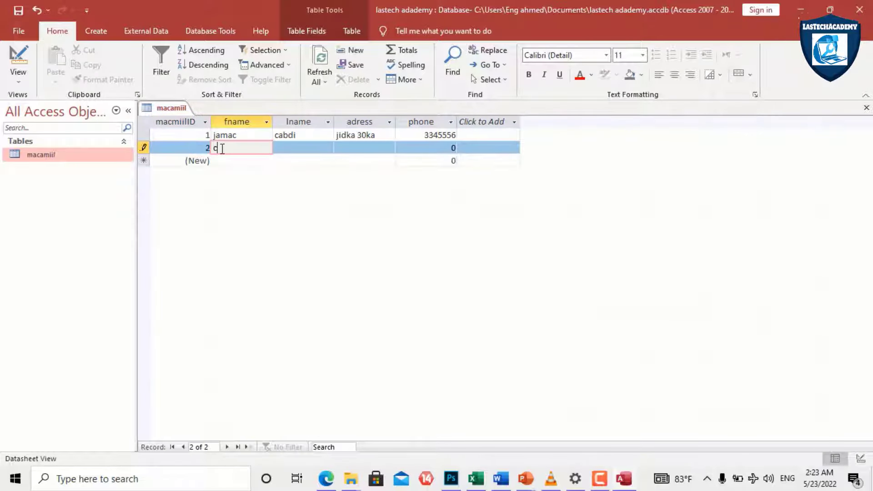
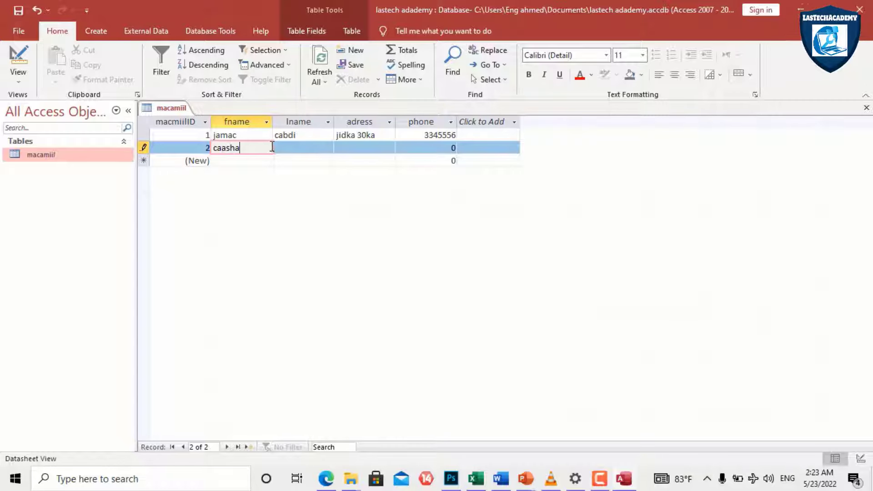
pyautogui.click(288, 147)
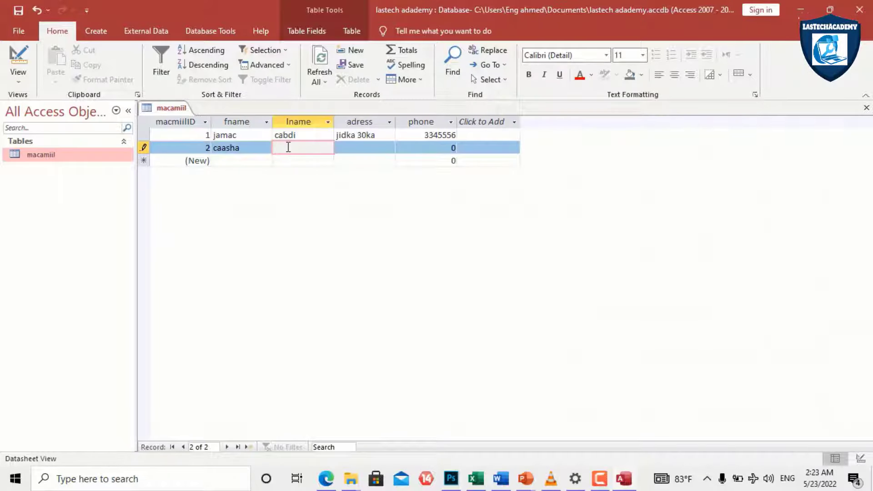
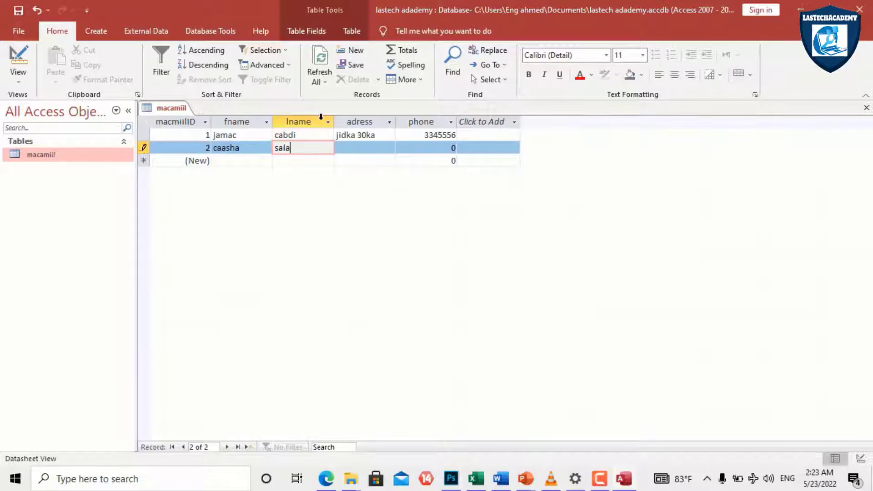
pyautogui.click(353, 148)
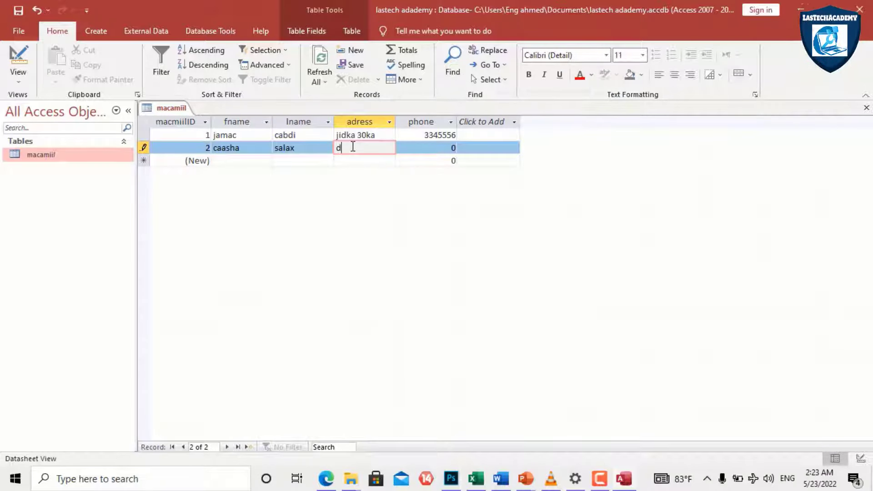
pyautogui.write('daami')
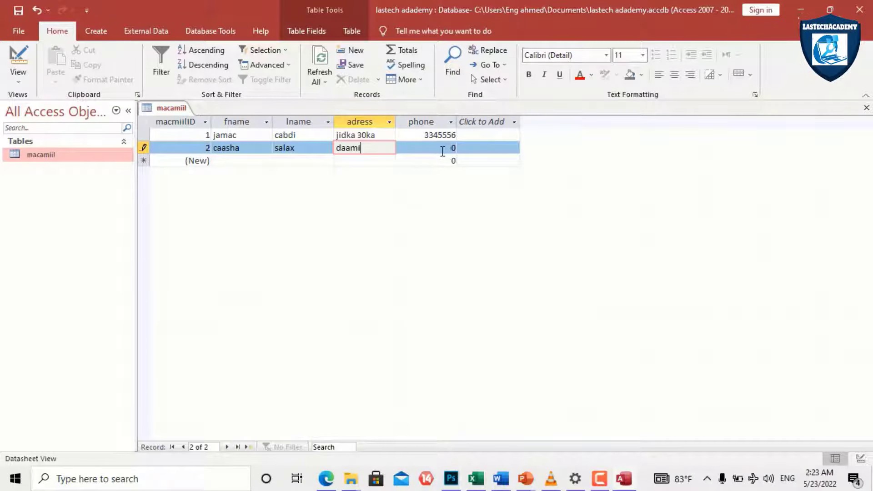
pyautogui.click(454, 147)
pyautogui.press('BackSpace')
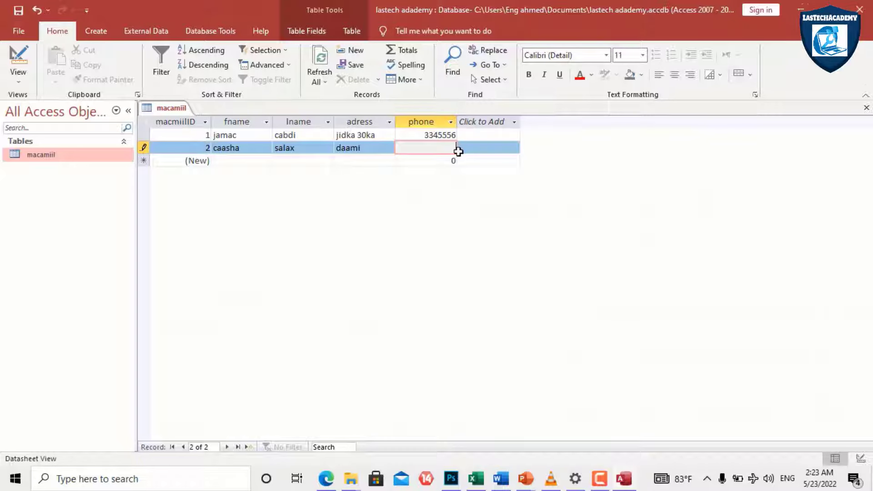
pyautogui.write('23445')
pyautogui.press('Tab')
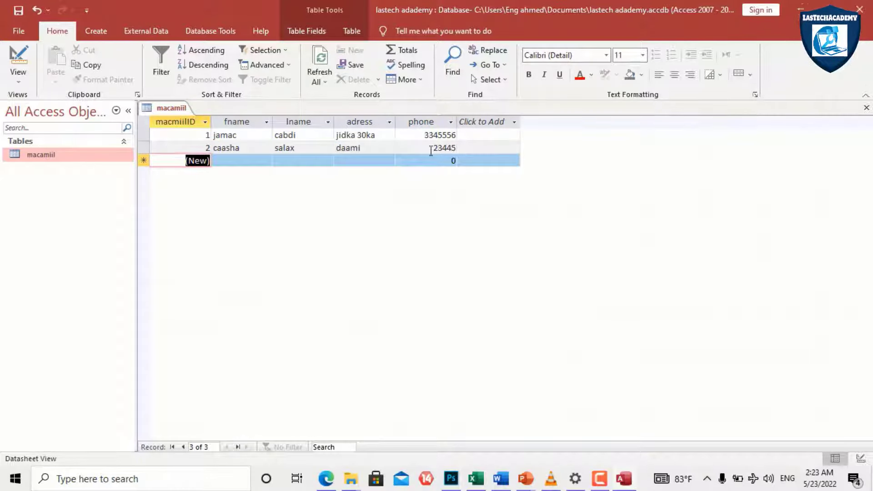
# - Close the macamiil datasheet and minimize the Access window
pyautogui.rightClick(168, 112)
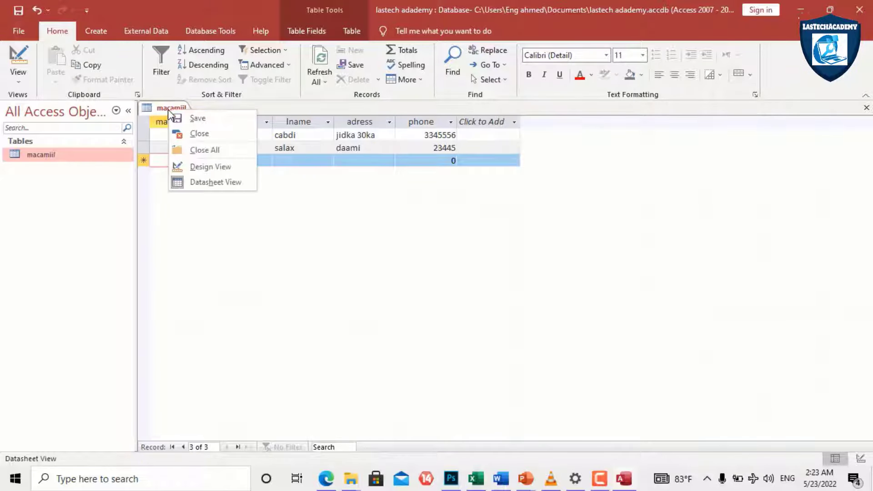
pyautogui.click(204, 133)
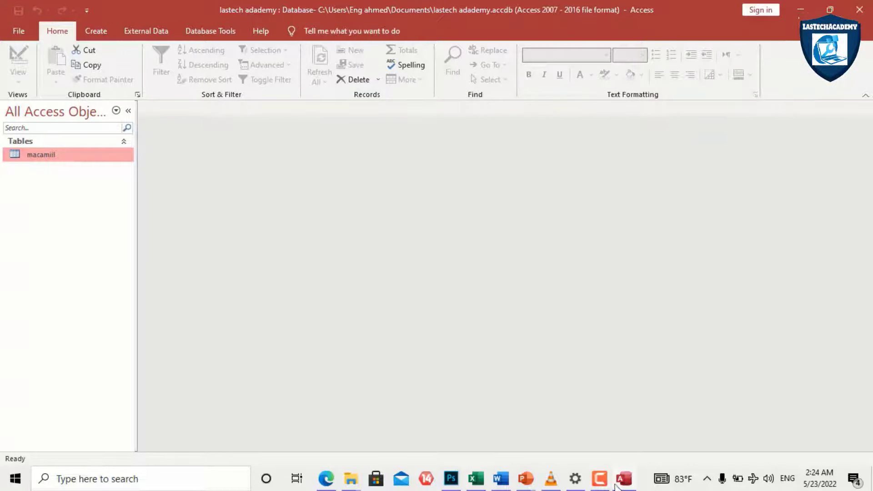
pyautogui.click(598, 485)
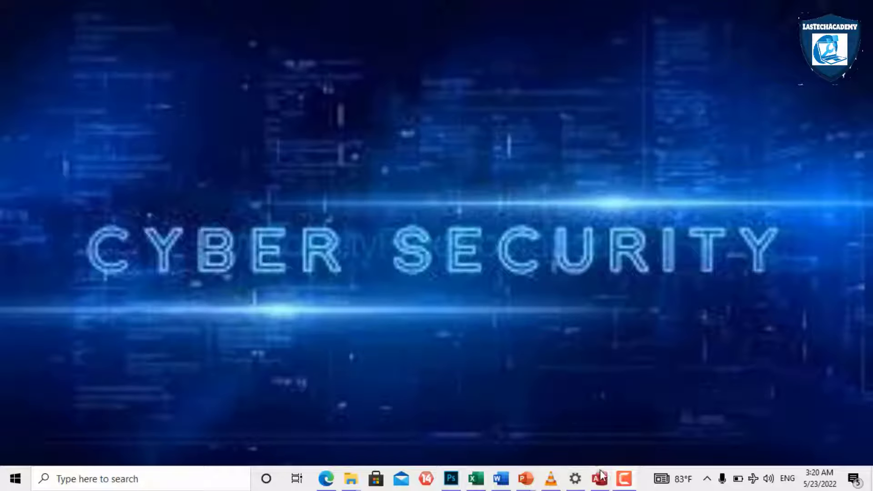
pyautogui.moveTo(600, 478)
pyautogui.click(583, 432)
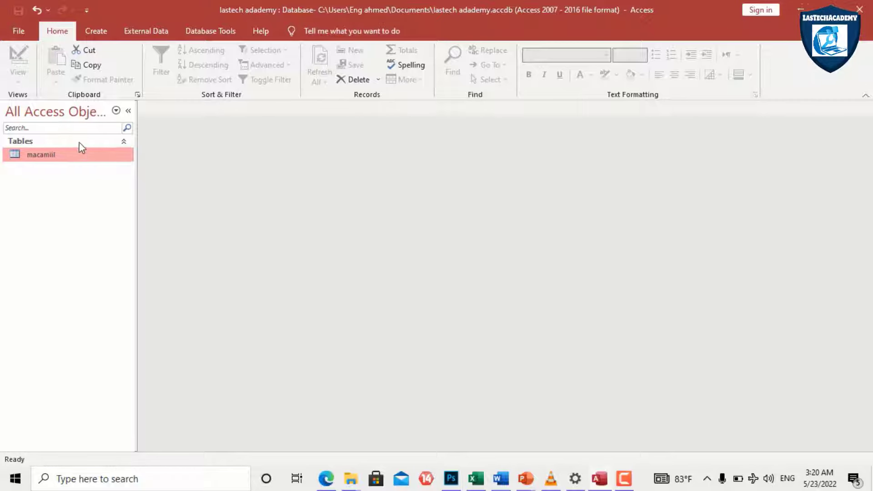
pyautogui.rightClick(90, 158)
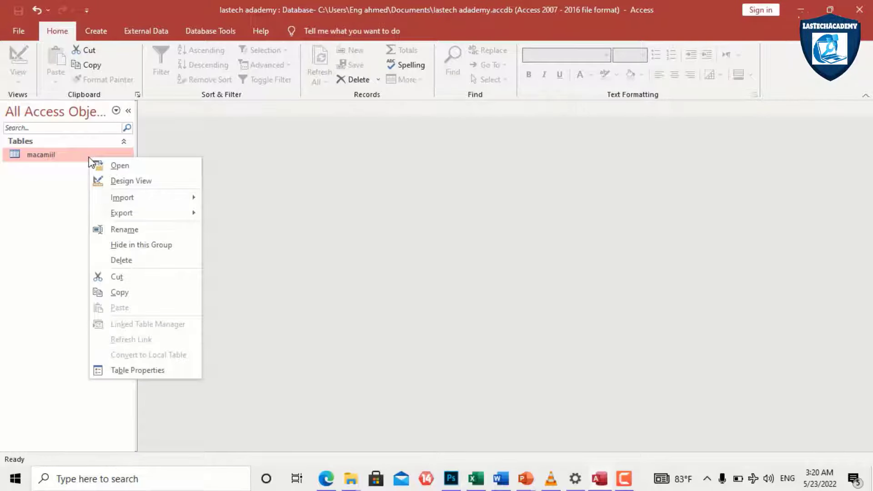
pyautogui.click(119, 165)
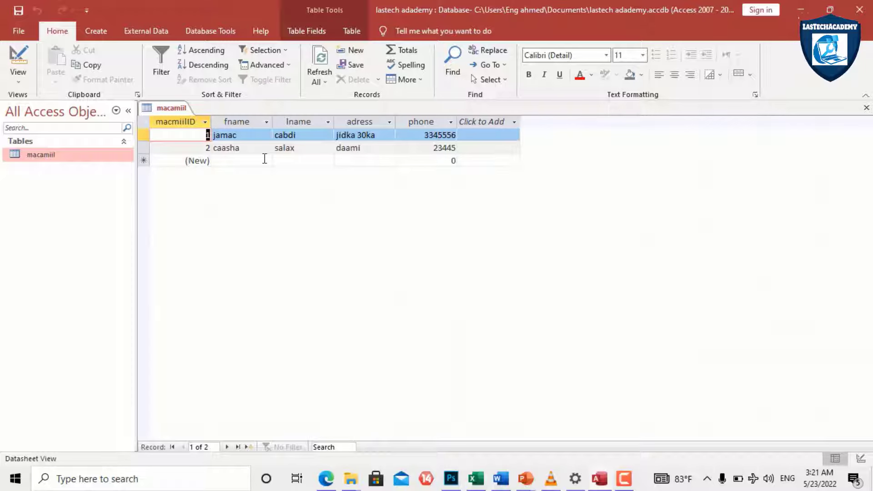
pyautogui.rightClick(176, 108)
pyautogui.click(196, 133)
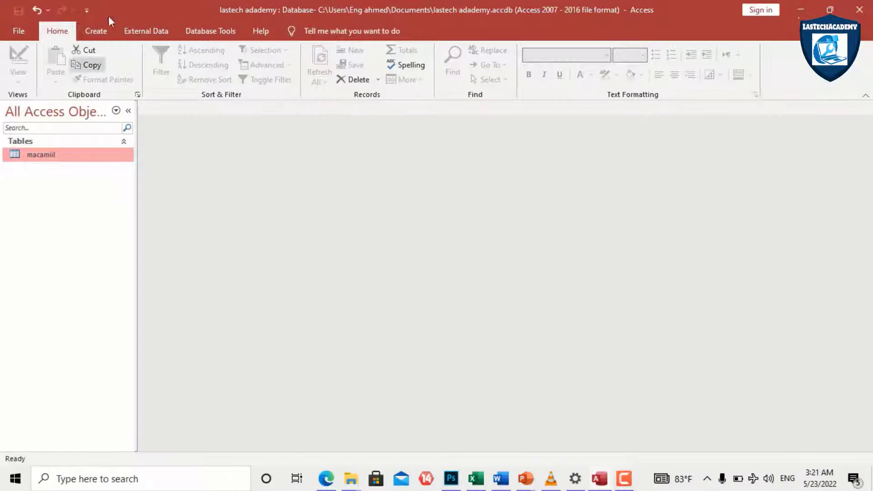
# - Switch the ribbon to the Create tab
pyautogui.click(97, 31)
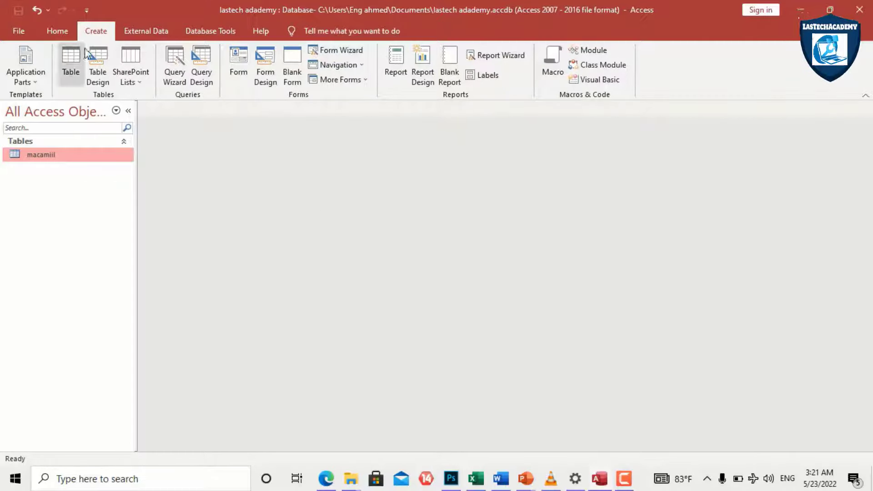
# - Start a Table Design with alaabID as an AutoNumber field, followed by a field named name
pyautogui.click(97, 70)
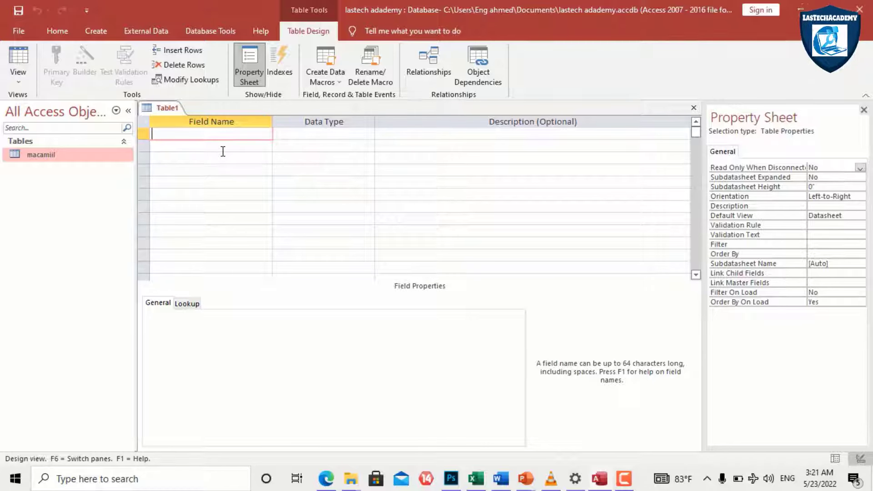
pyautogui.write('alaab')
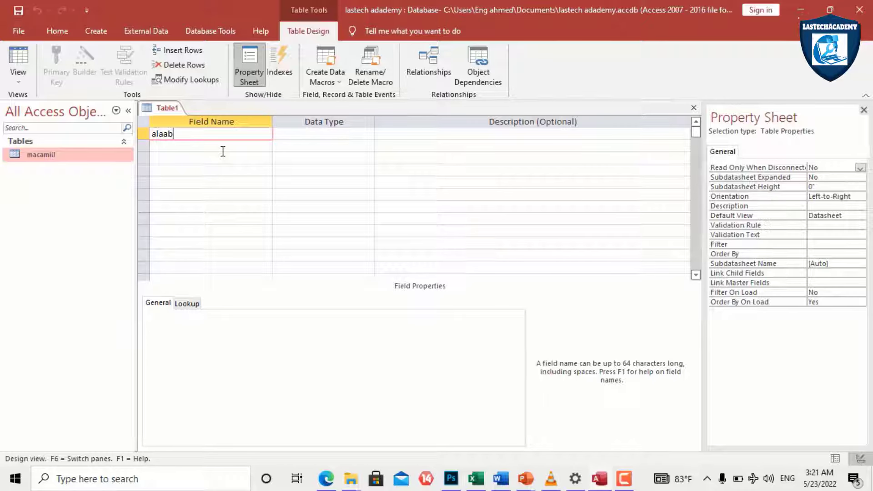
pyautogui.write('ID')
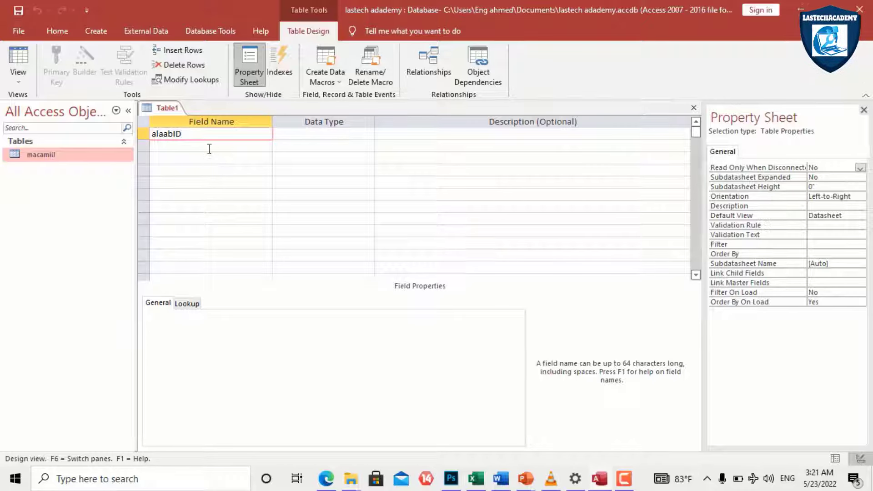
pyautogui.click(311, 134)
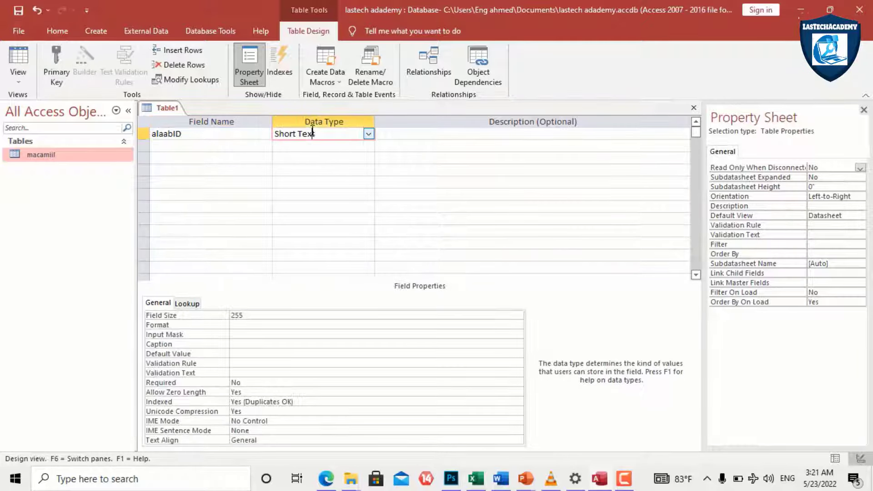
pyautogui.click(368, 133)
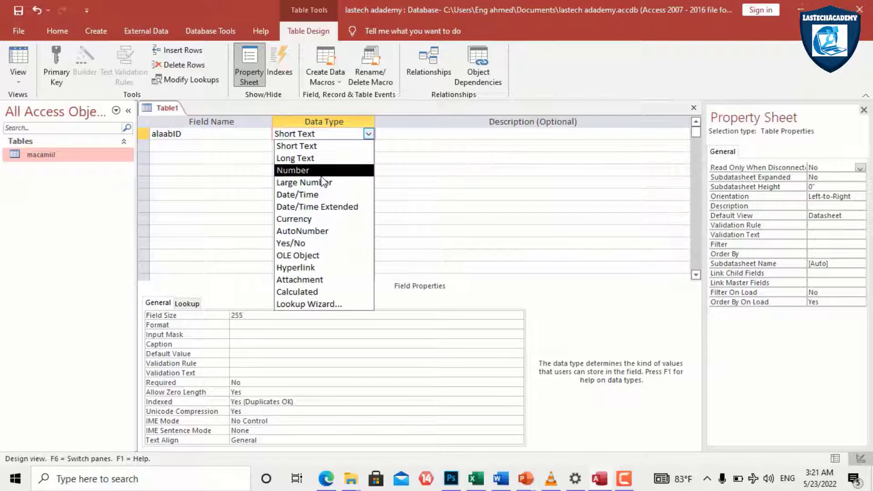
pyautogui.click(291, 231)
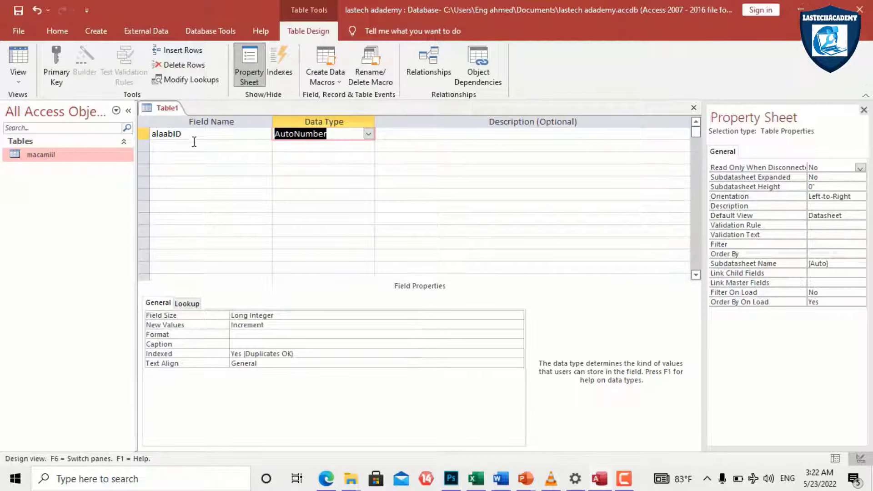
pyautogui.click(180, 151)
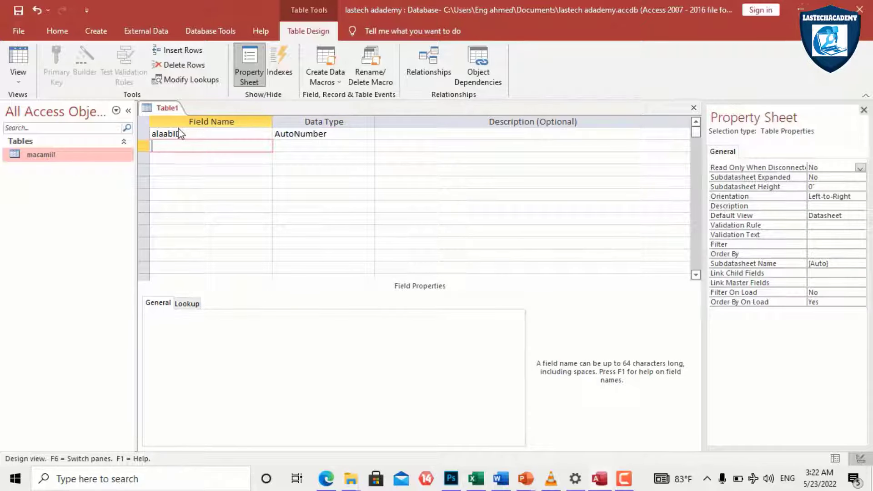
pyautogui.write('name')
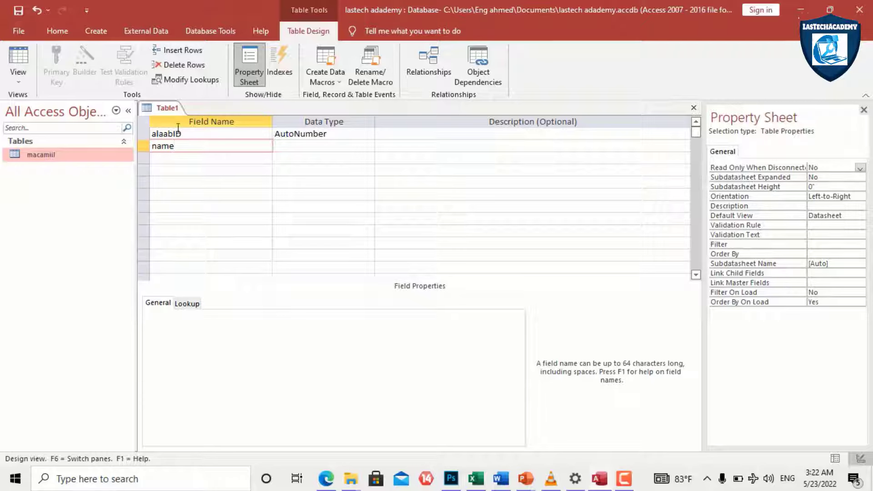
# - Keep the name field as Short Text, accepting the reserved-word warning
pyautogui.click(304, 146)
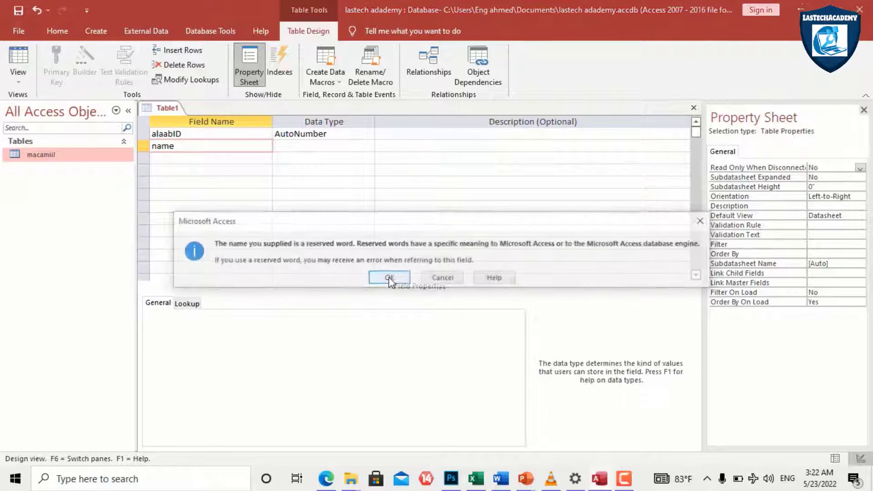
pyautogui.moveTo(414, 224); pyautogui.dragTo(444, 161)
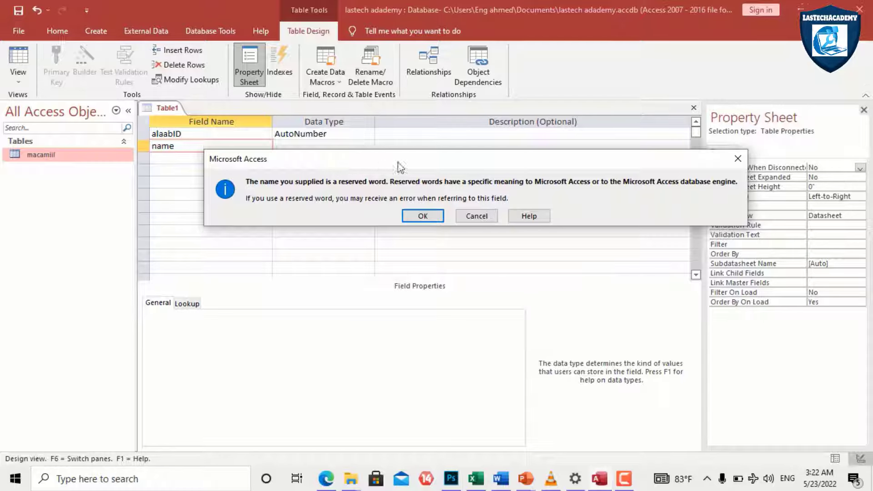
pyautogui.click(430, 212)
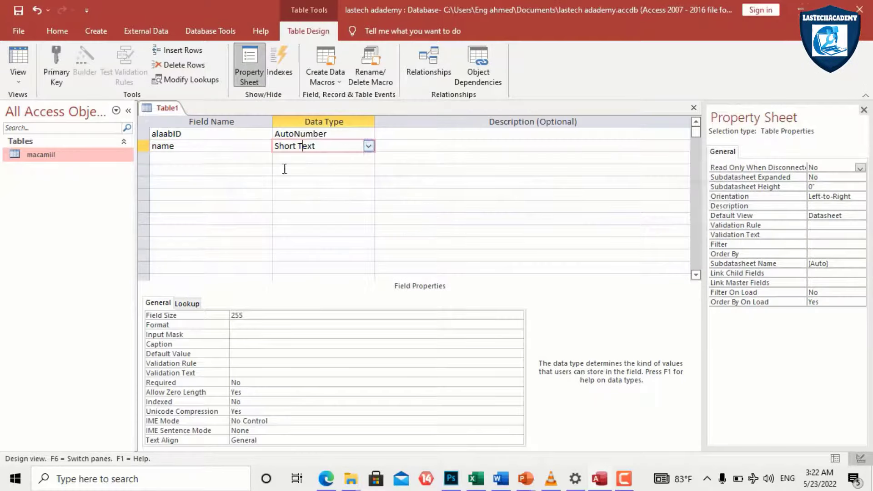
# - Add descr as a Short Text field and name the fourth field price
pyautogui.click(211, 159)
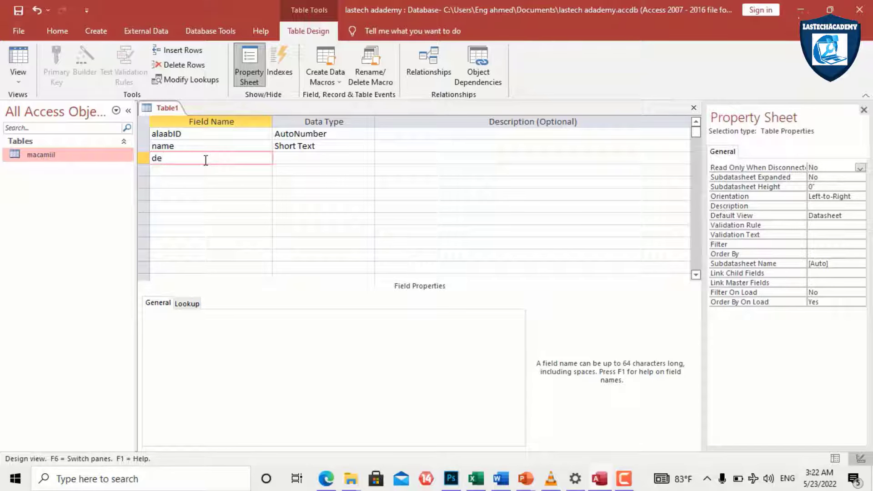
pyautogui.write('cr')
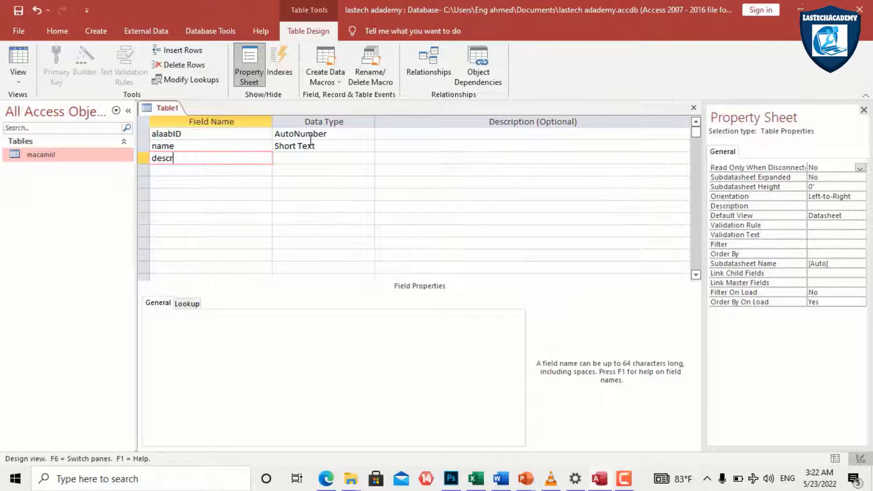
pyautogui.click(299, 160)
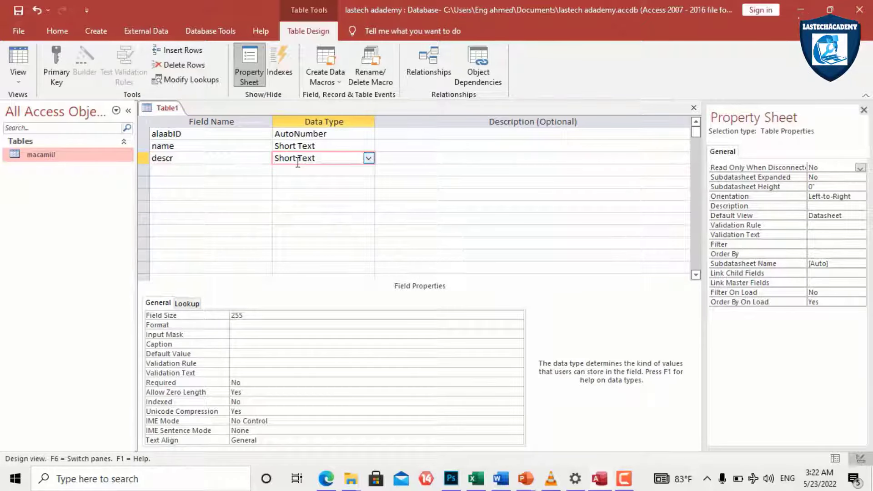
pyautogui.click(167, 169)
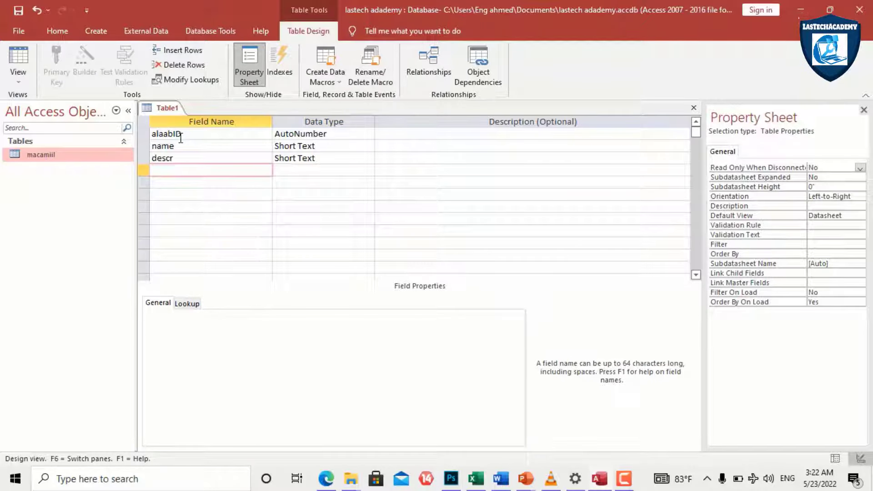
pyautogui.write('price')
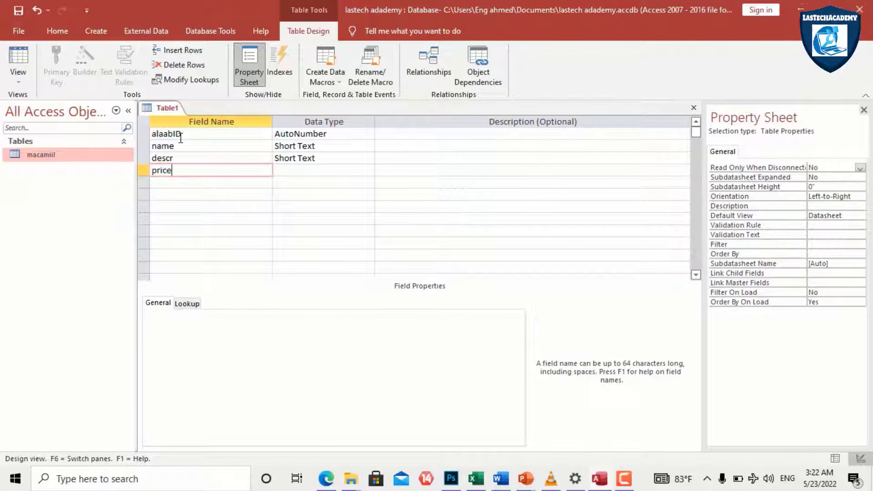
# - Change the price field's data type to Currency
pyautogui.click(289, 170)
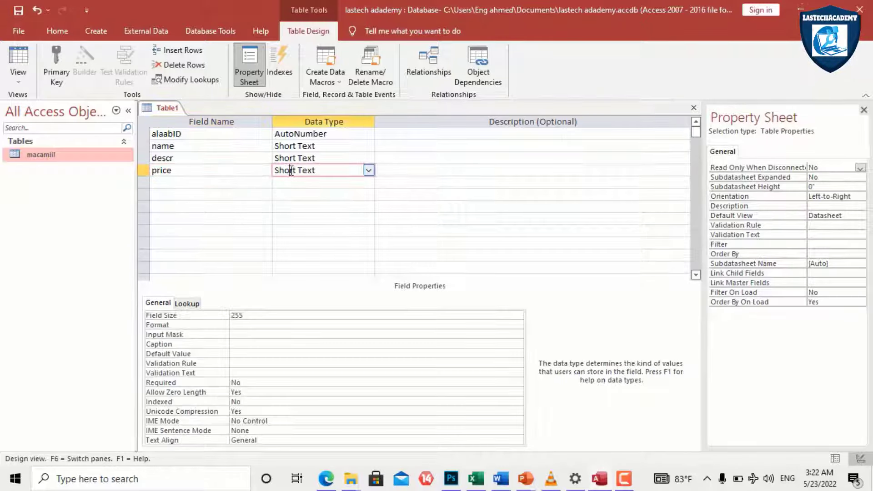
pyautogui.click(367, 171)
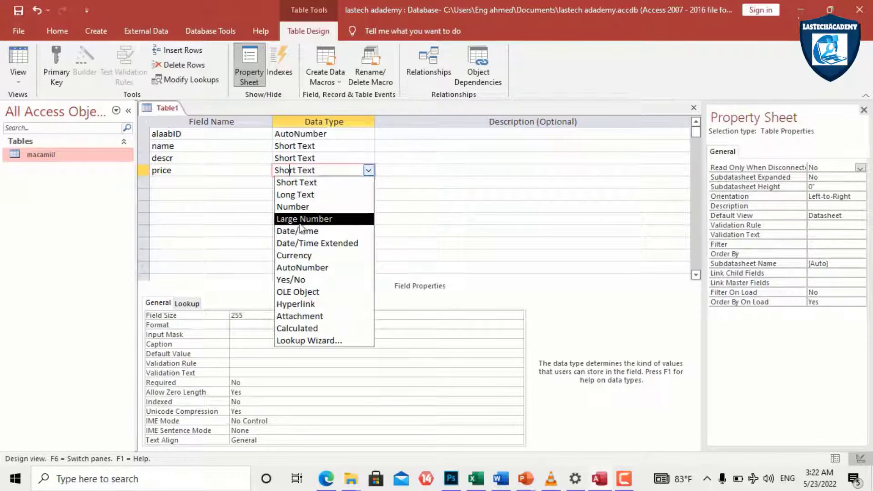
pyautogui.click(284, 256)
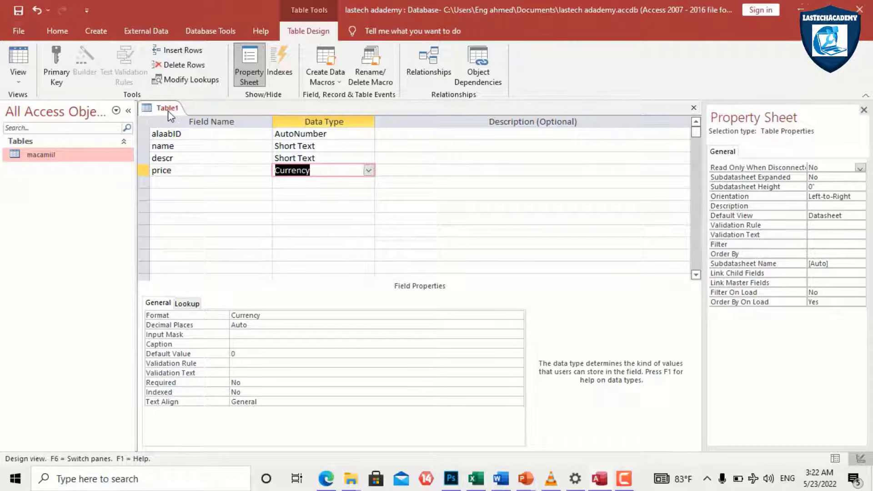
pyautogui.rightClick(167, 111)
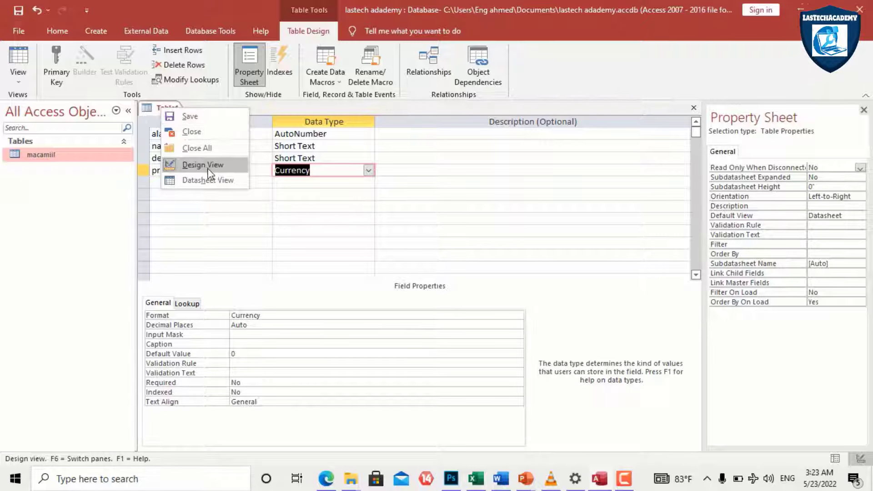
# - Save the table as alaab and let Access create the alaabID primary key
pyautogui.click(187, 115)
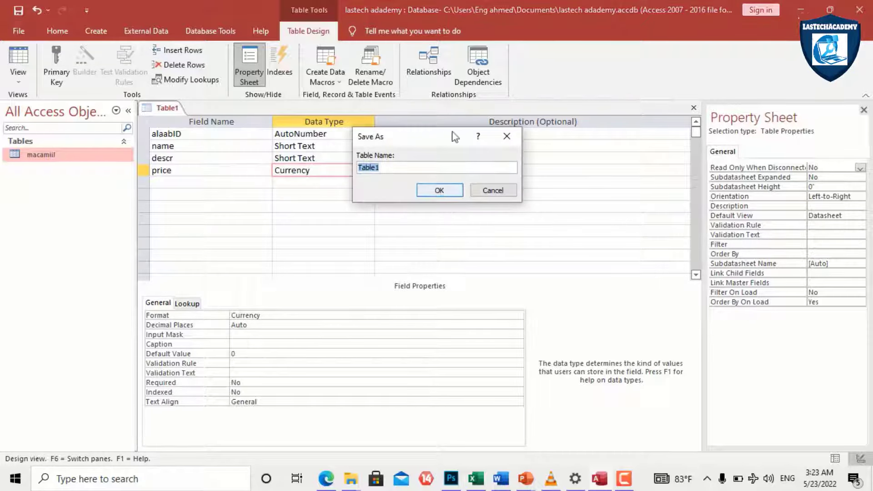
pyautogui.moveTo(411, 137); pyautogui.dragTo(456, 62)
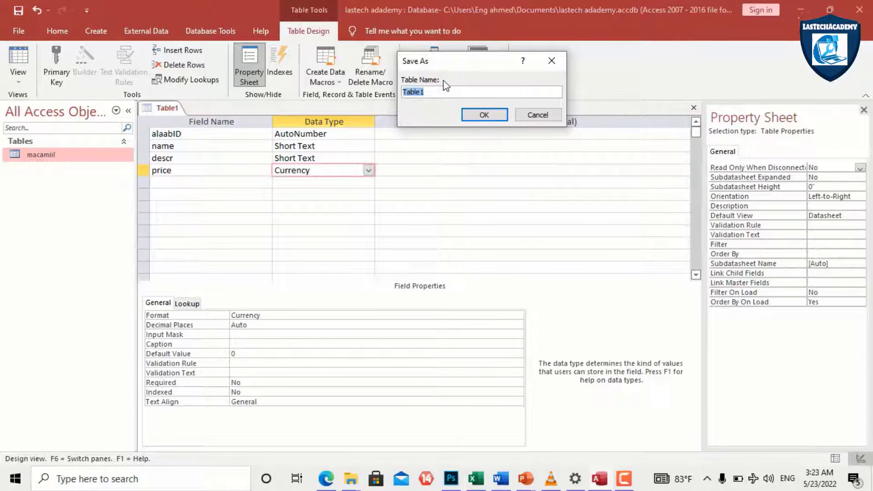
pyautogui.press('BackSpace')
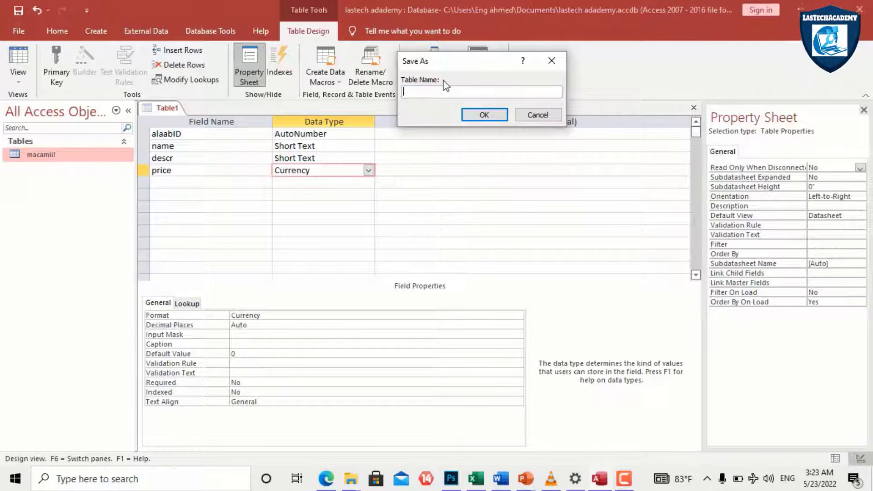
pyautogui.write('alaab')
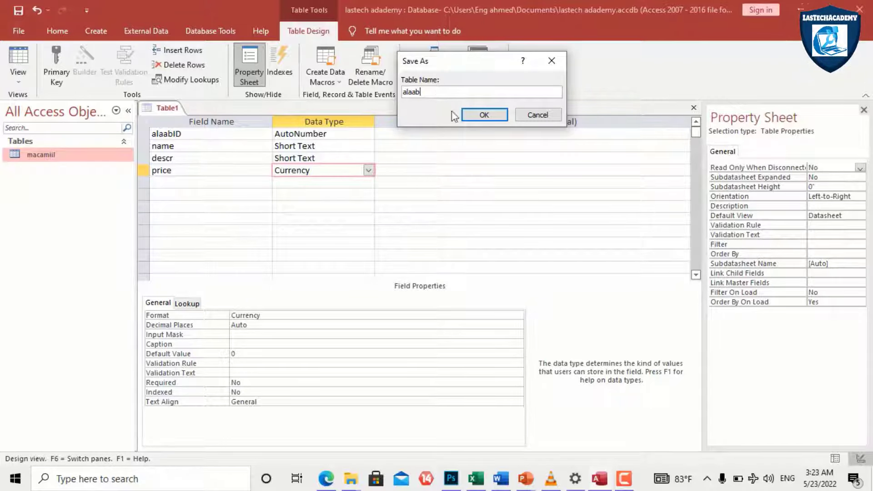
pyautogui.click(482, 115)
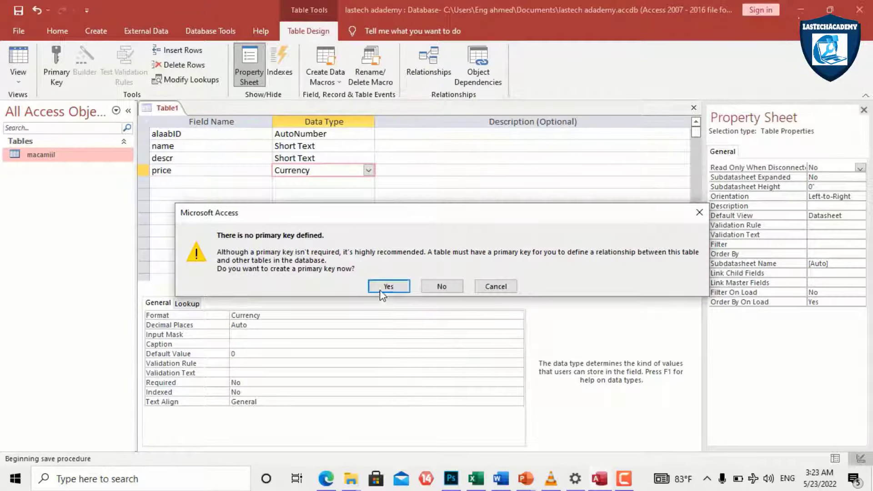
pyautogui.click(387, 287)
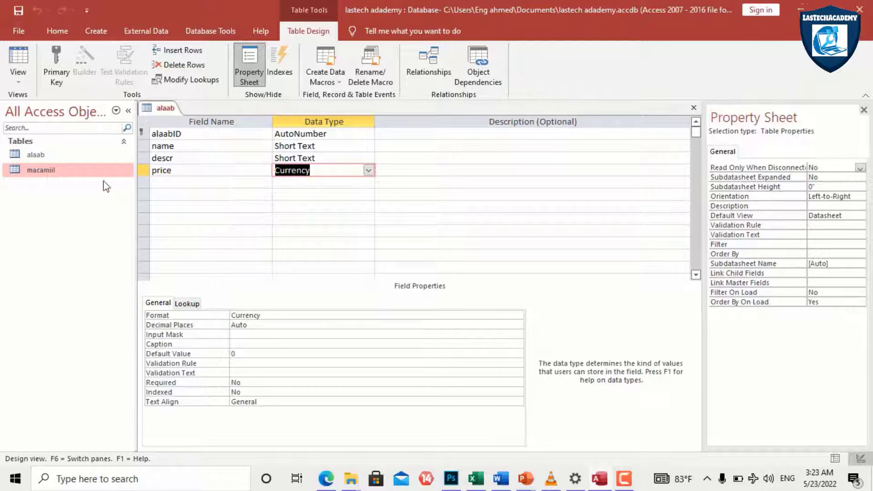
pyautogui.rightClick(162, 109)
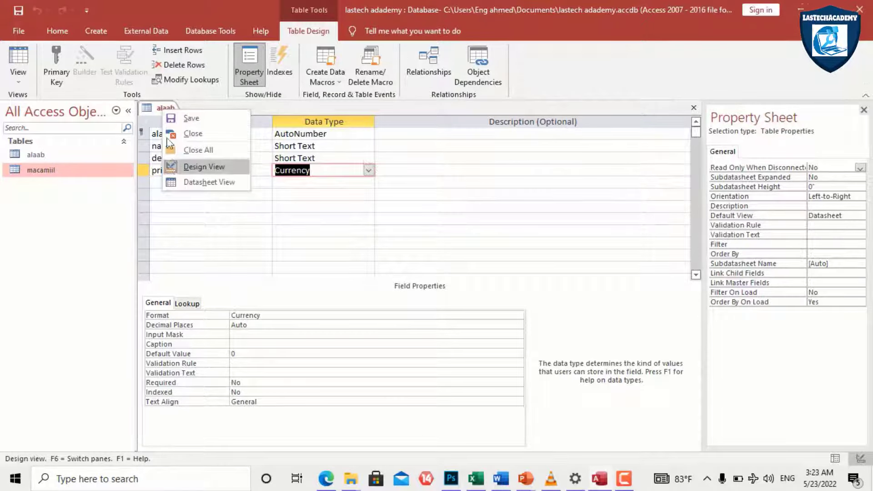
# - Switch the alaab table to Datasheet View
pyautogui.click(147, 117)
pyautogui.click(18, 80)
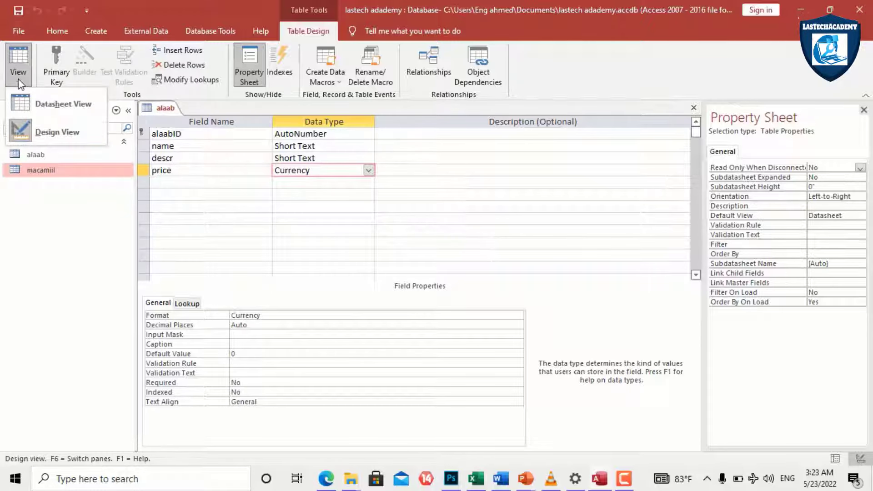
pyautogui.click(16, 78)
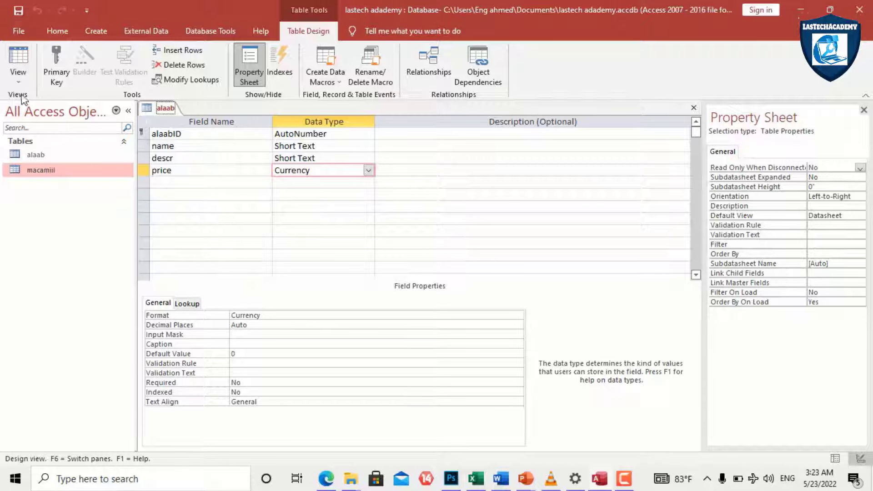
pyautogui.click(23, 83)
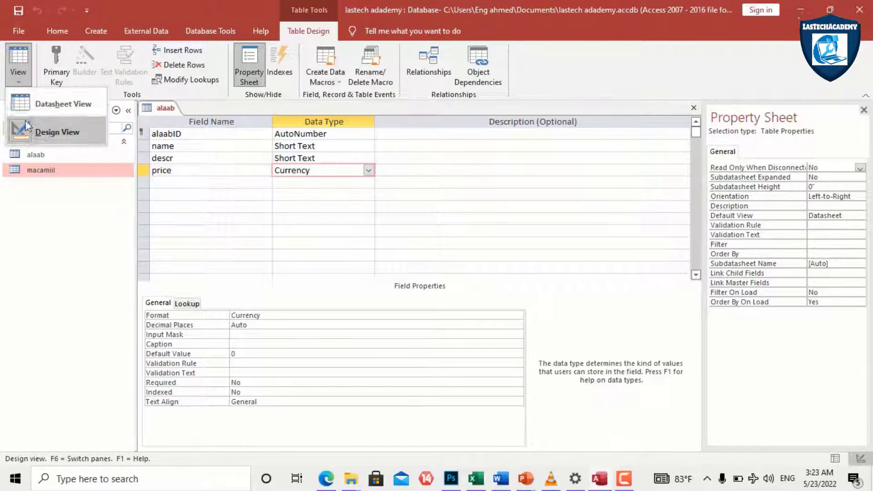
pyautogui.click(54, 107)
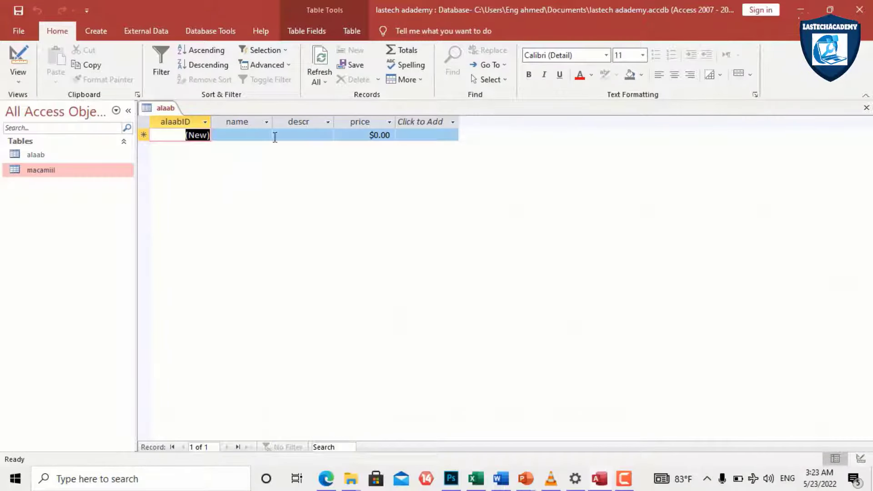
# - Enter the first alaab record: laptop, lenovo, price 300
pyautogui.click(236, 136)
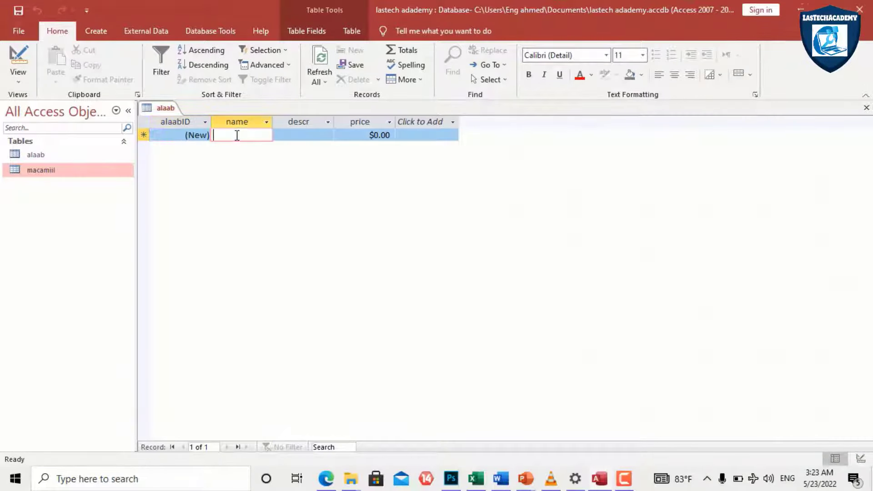
pyautogui.write('lap')
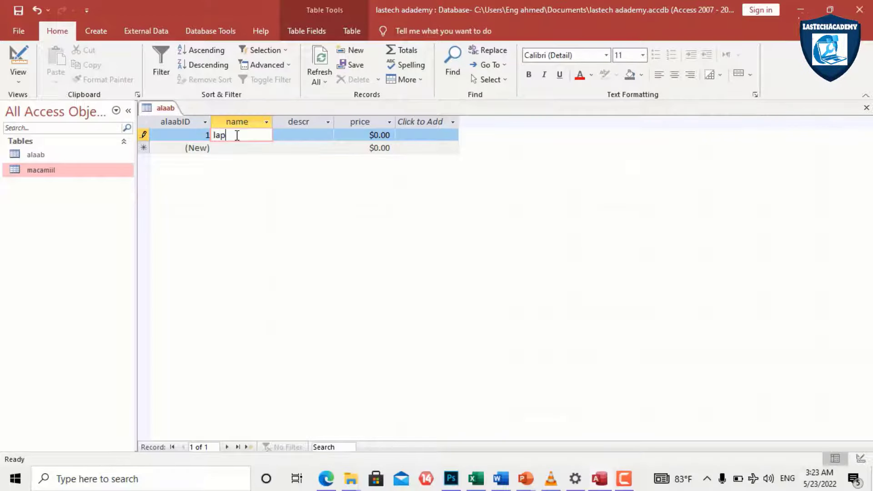
pyautogui.write('top')
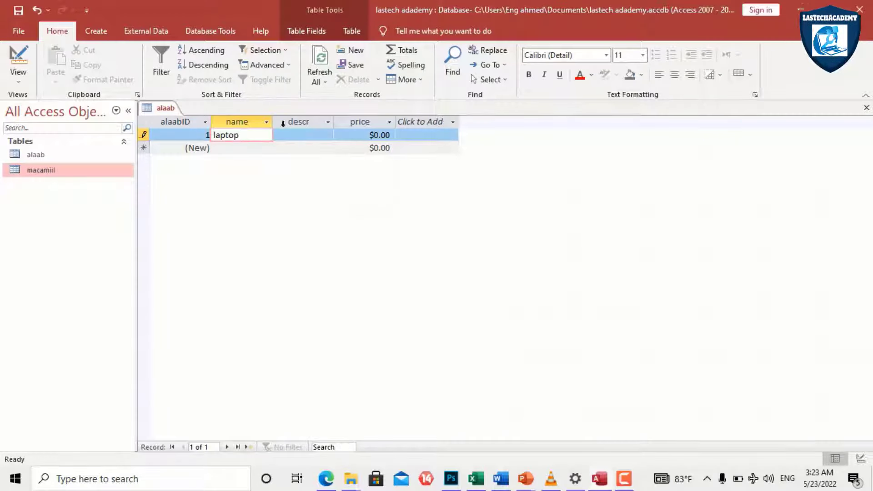
pyautogui.click(294, 135)
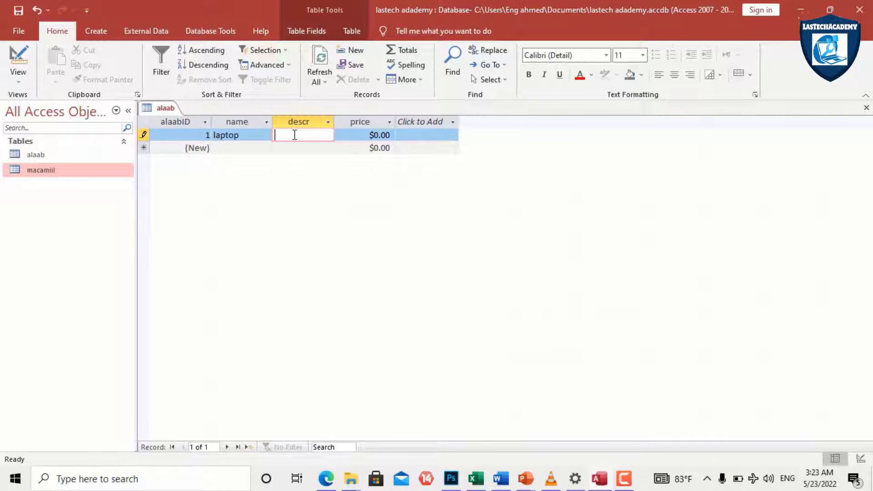
pyautogui.write('le')
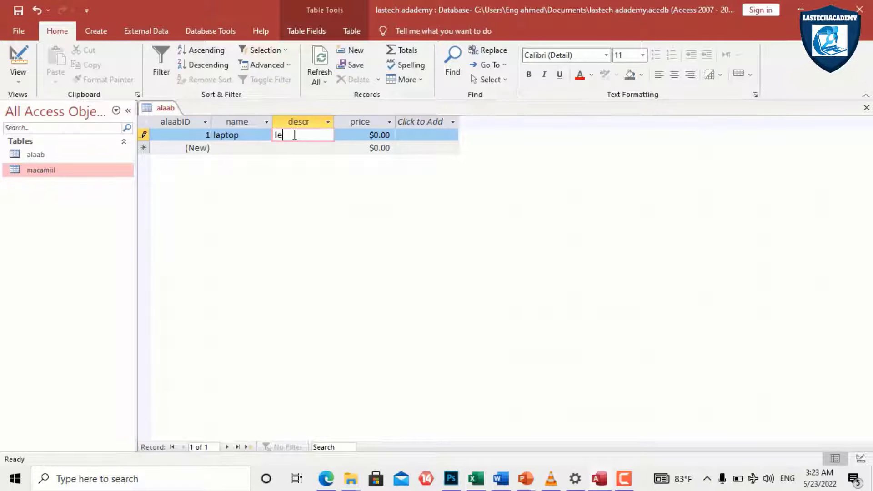
pyautogui.write('novo')
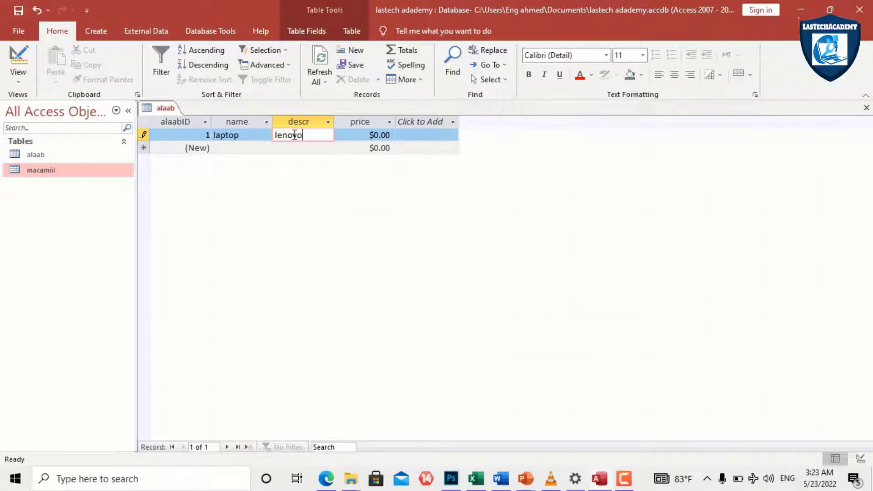
pyautogui.click(372, 135)
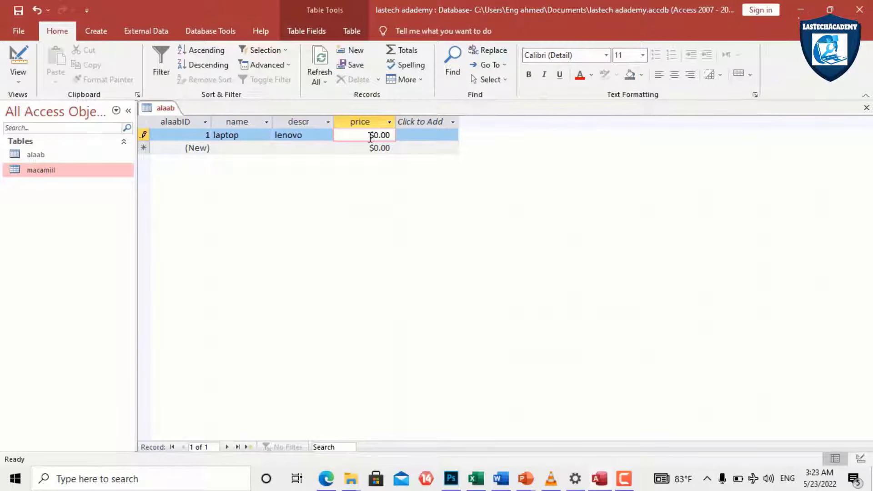
pyautogui.write('30')
pyautogui.press('Tab')
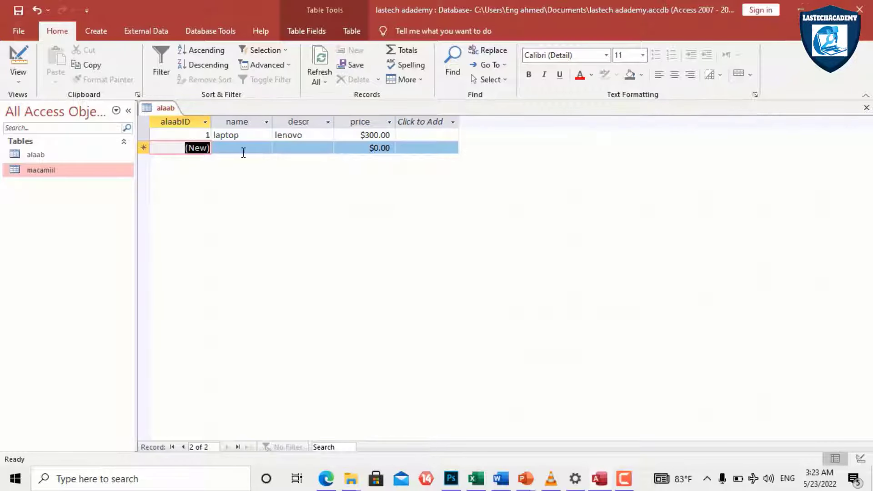
# - Enter the second alaab record: hard disk, 500gb, price 50
pyautogui.click(227, 150)
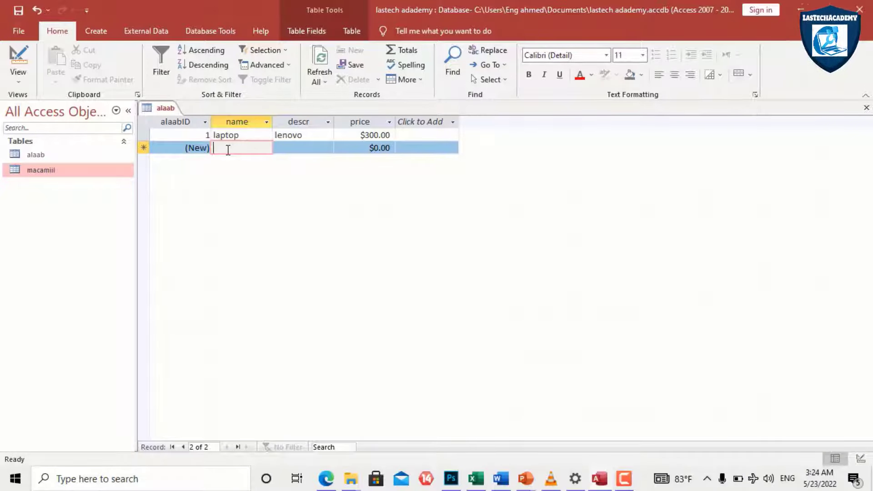
pyautogui.write('hard')
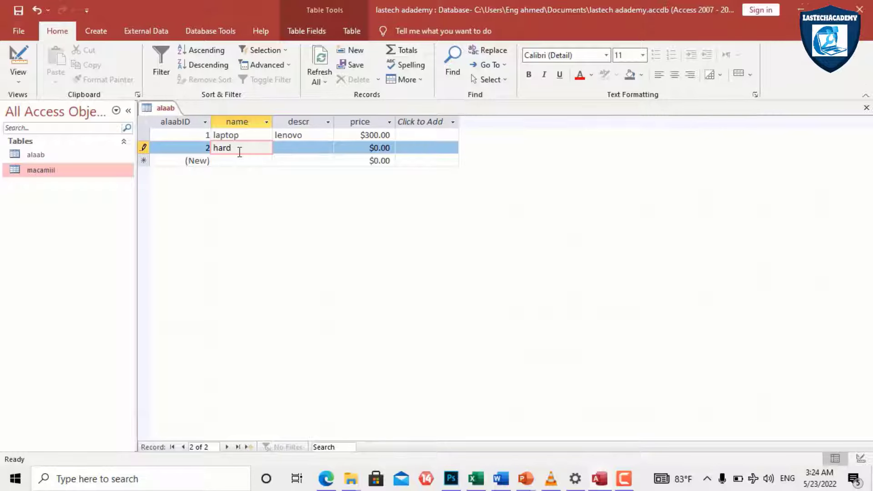
pyautogui.write(' disk')
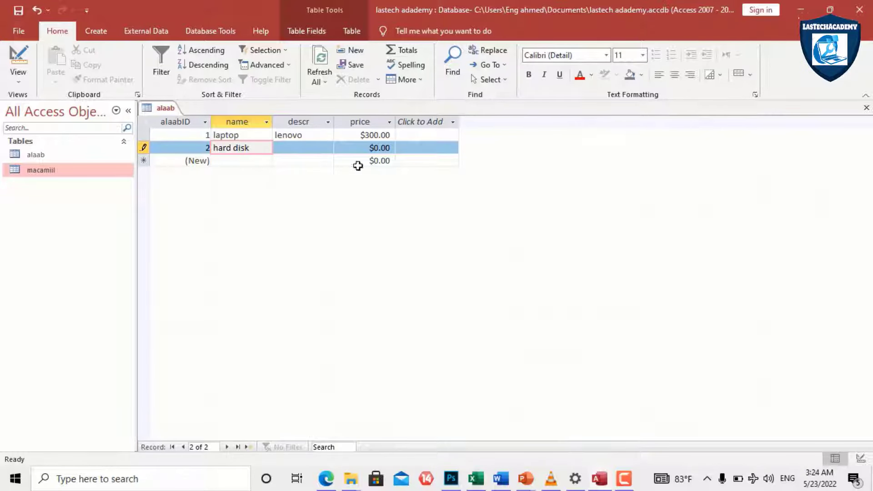
pyautogui.click(298, 149)
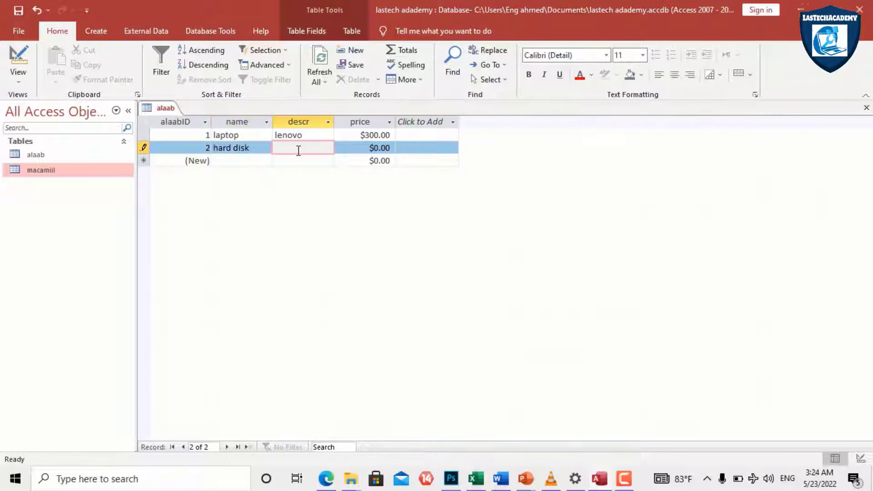
pyautogui.write('500gb')
pyautogui.click(371, 149)
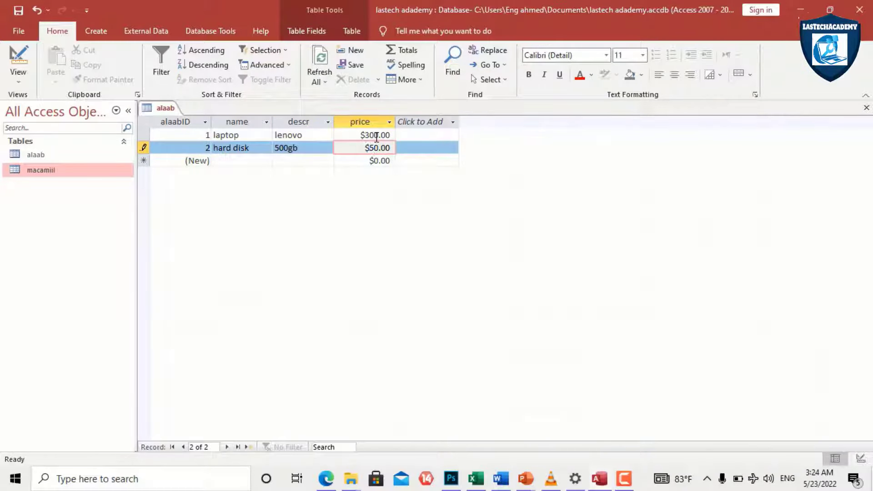
pyautogui.write('5')
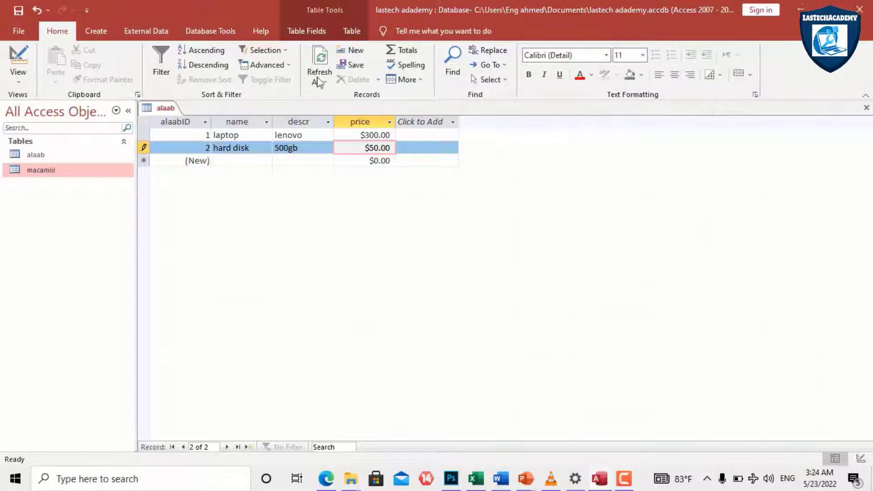
pyautogui.rightClick(165, 112)
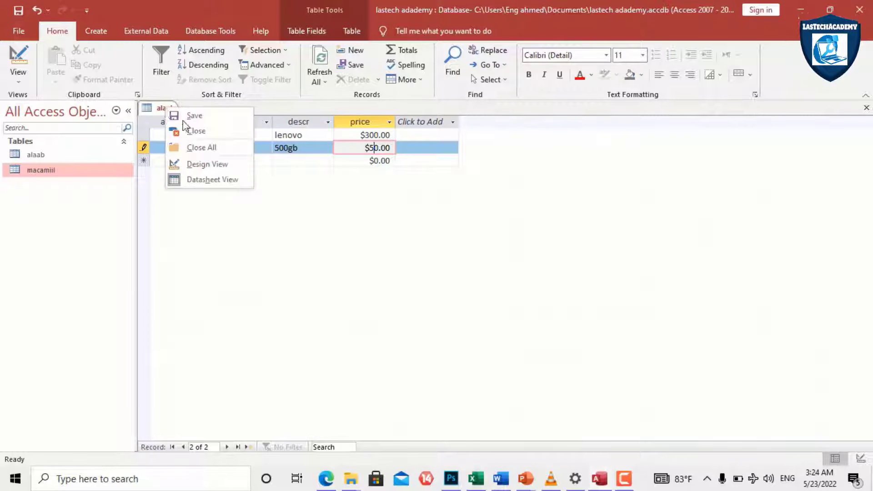
# - Close the alaab table and create a new blank table
pyautogui.click(196, 131)
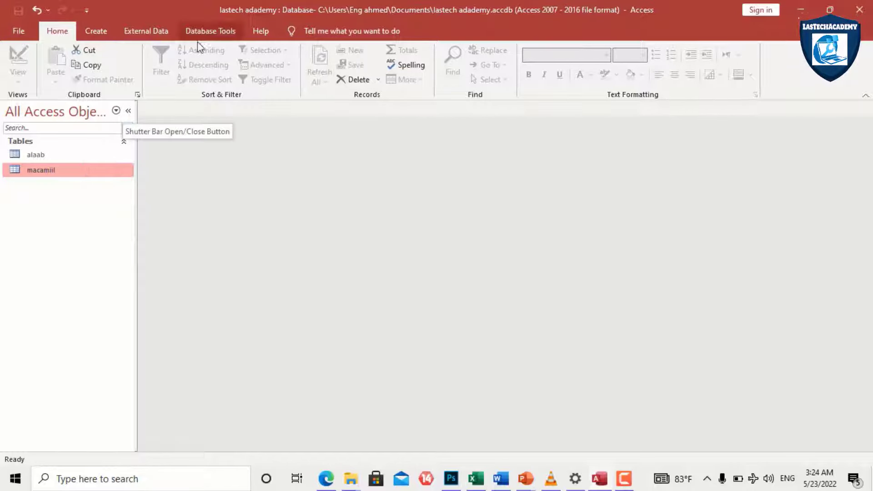
pyautogui.click(94, 29)
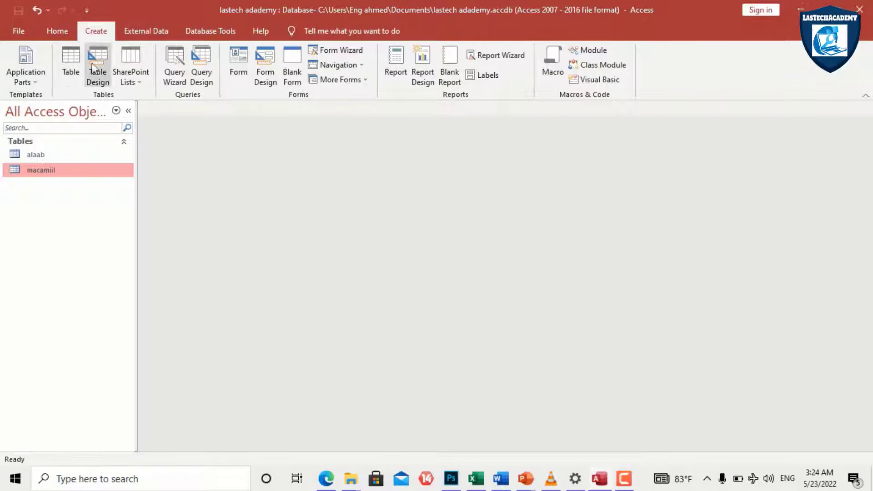
pyautogui.click(71, 66)
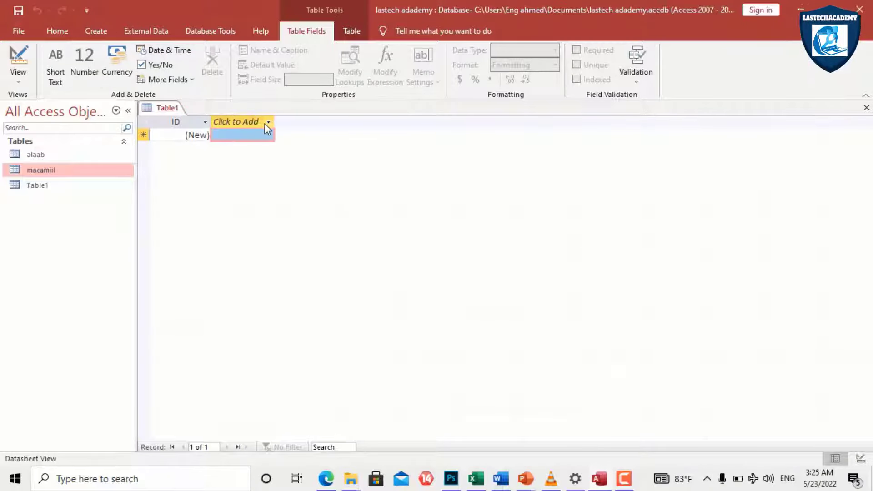
# - Add a Number field named macmiilID to Table1
pyautogui.click(178, 125)
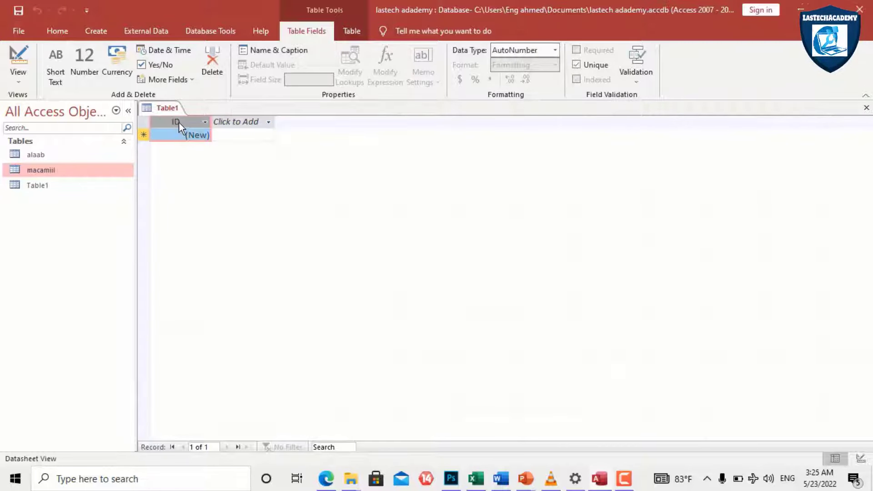
pyautogui.click(268, 122)
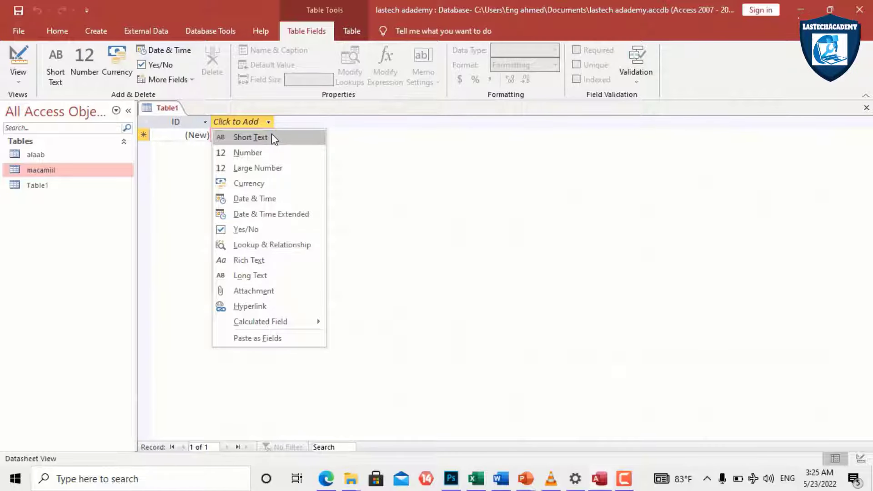
pyautogui.click(249, 153)
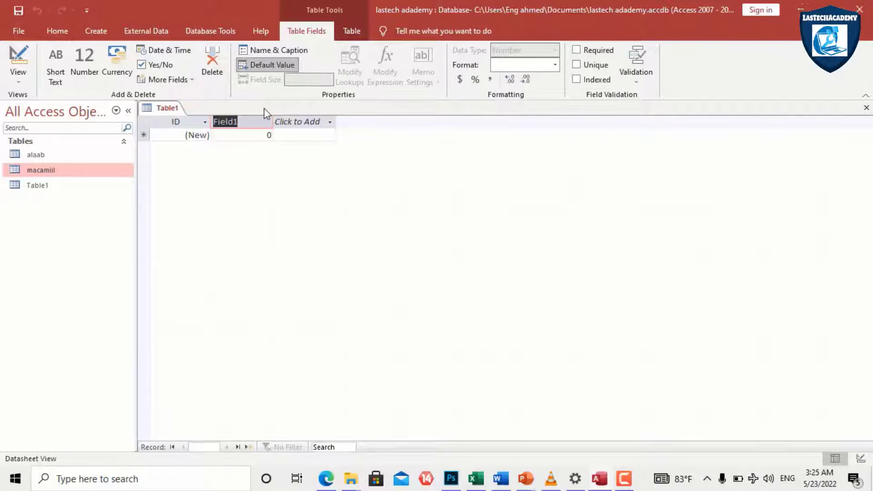
pyautogui.write('macmm')
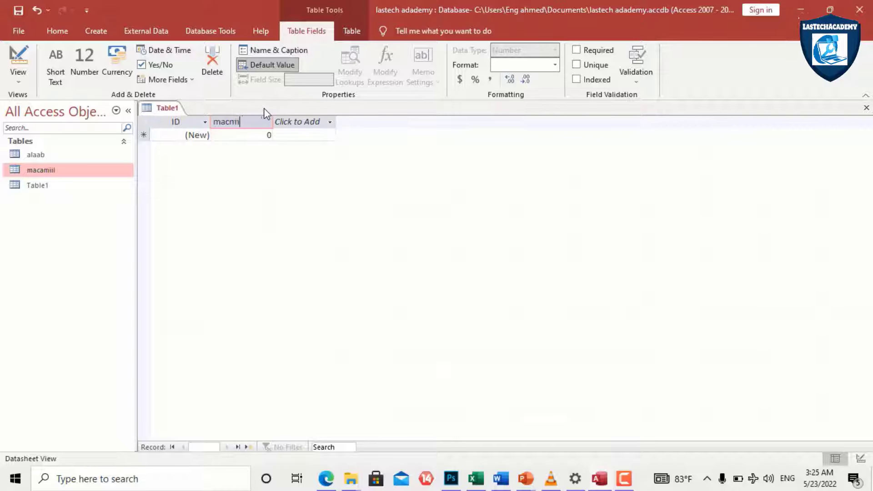
pyautogui.write('ID')
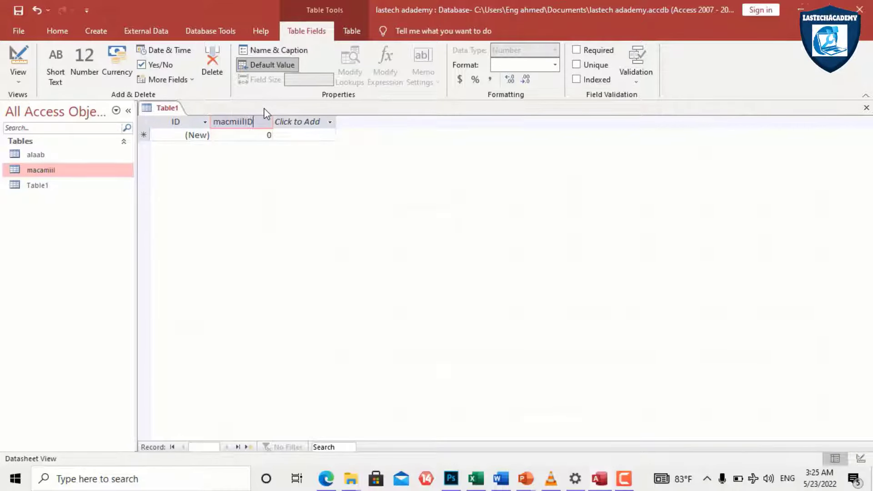
pyautogui.click(330, 122)
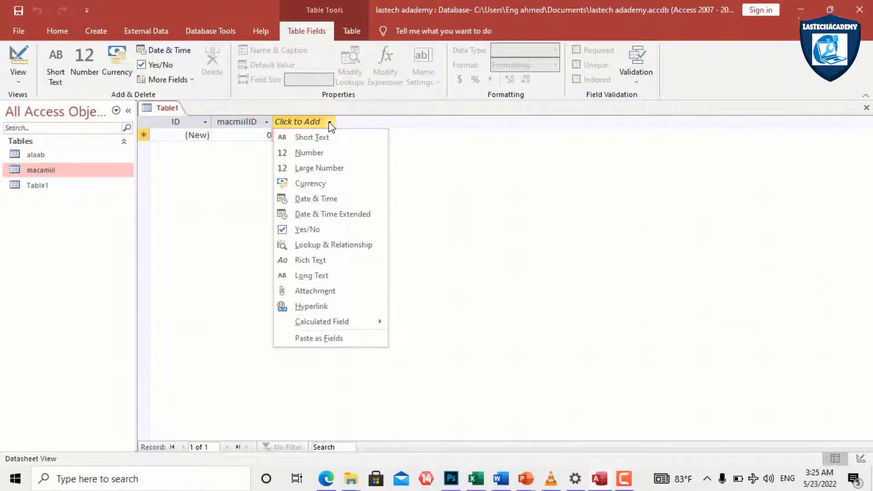
# - Add a Date & Time field named date, accepting the reserved-word warning
pyautogui.click(321, 199)
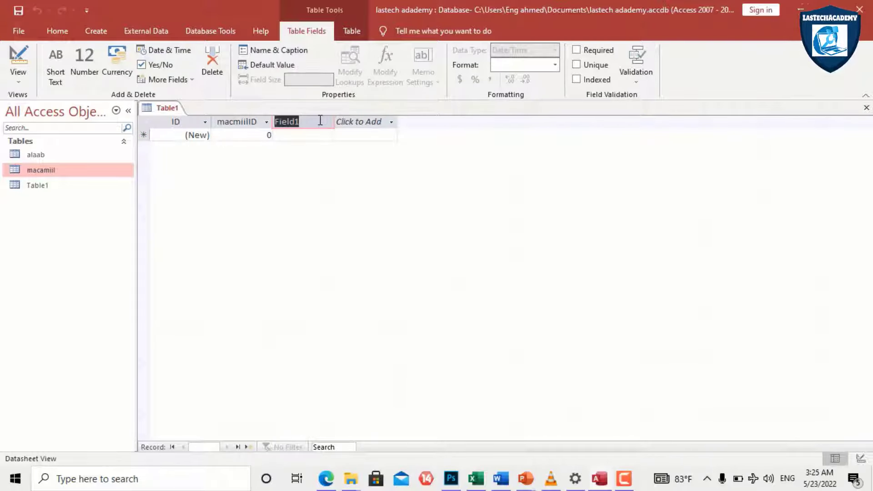
pyautogui.press('BackSpace')
pyautogui.write('d')
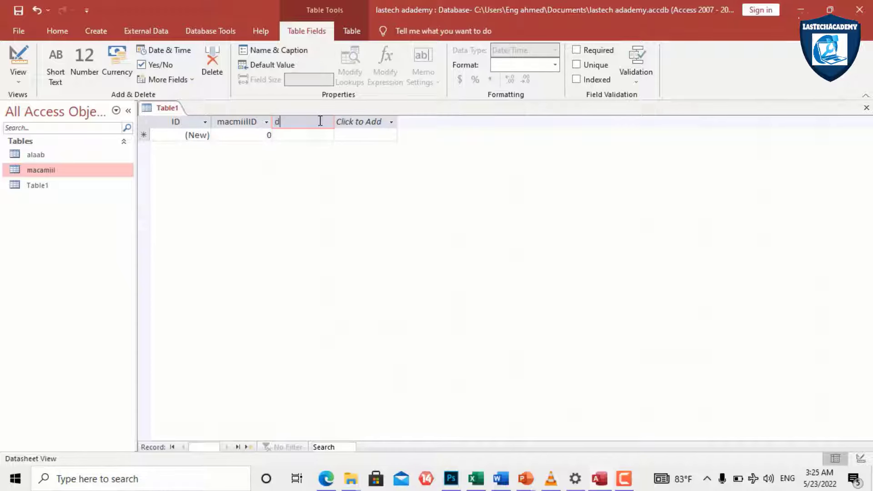
pyautogui.press('capslock')
pyautogui.write('TE')
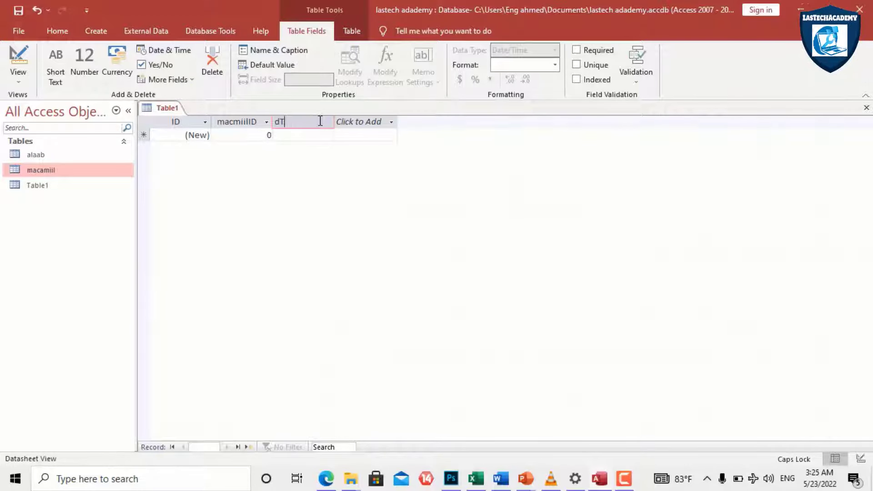
pyautogui.press('capslock')
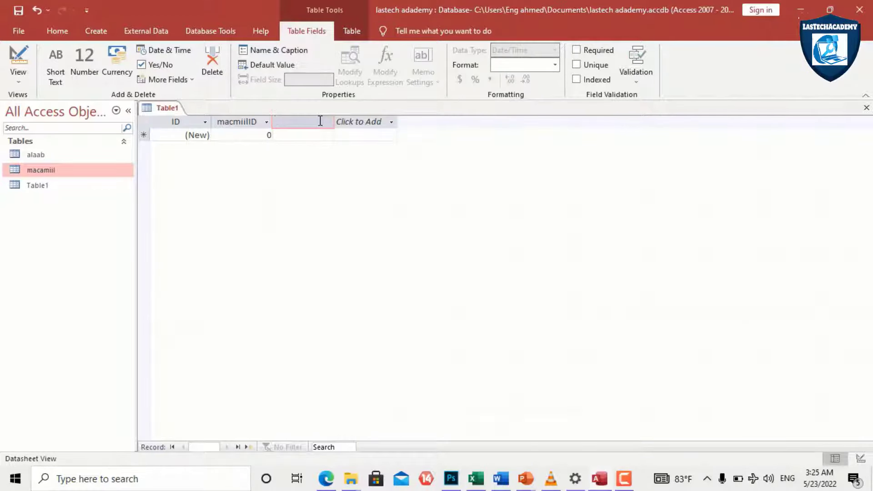
pyautogui.write('date')
pyautogui.click(293, 141)
pyautogui.click(389, 278)
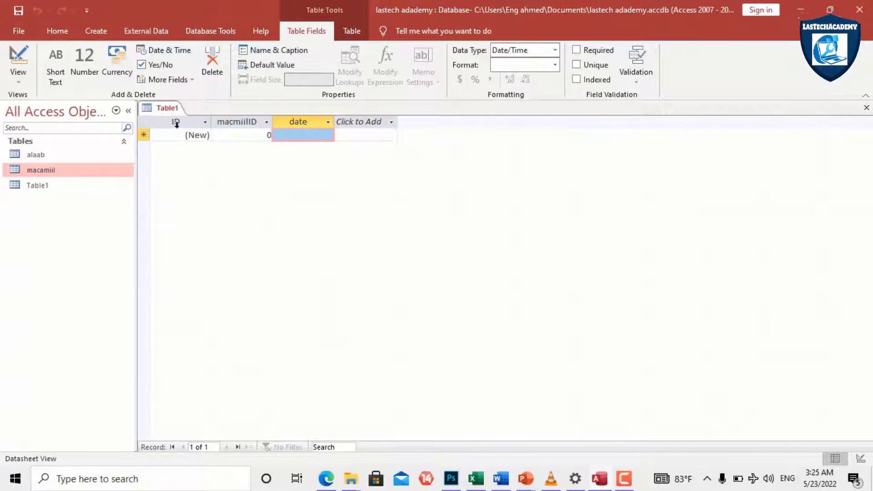
# - Rename Table1's ID column to dalabaadID
pyautogui.click(162, 123)
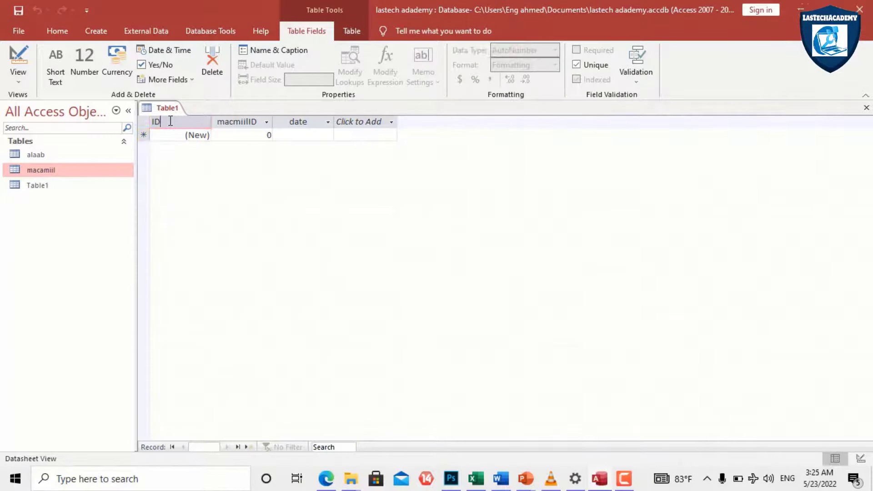
pyautogui.doubleClick(170, 122)
pyautogui.press('BackSpace')
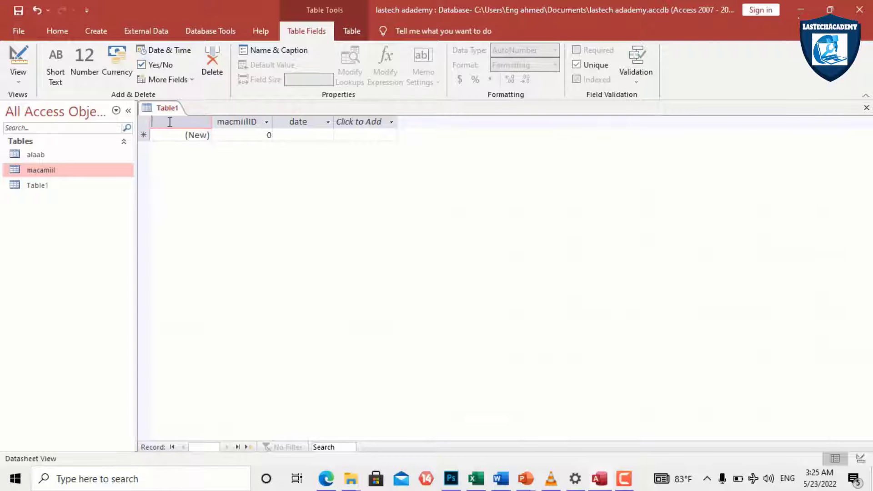
pyautogui.write('dalabaad')
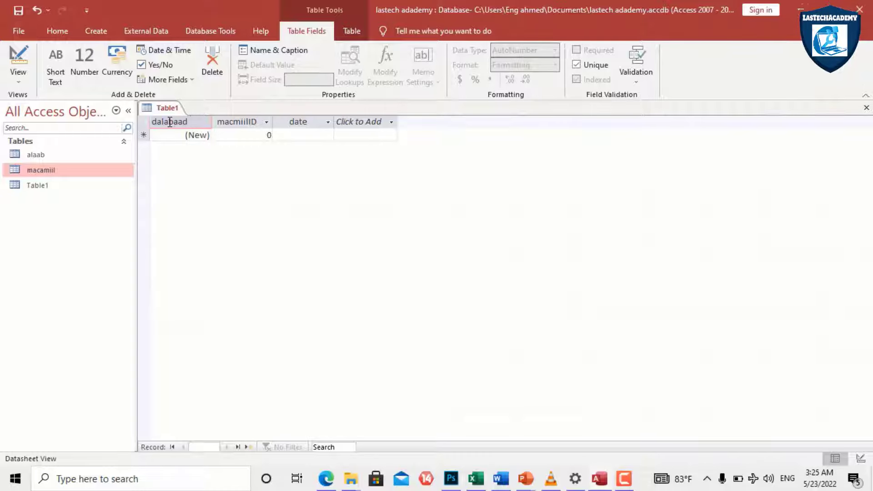
pyautogui.write('ID')
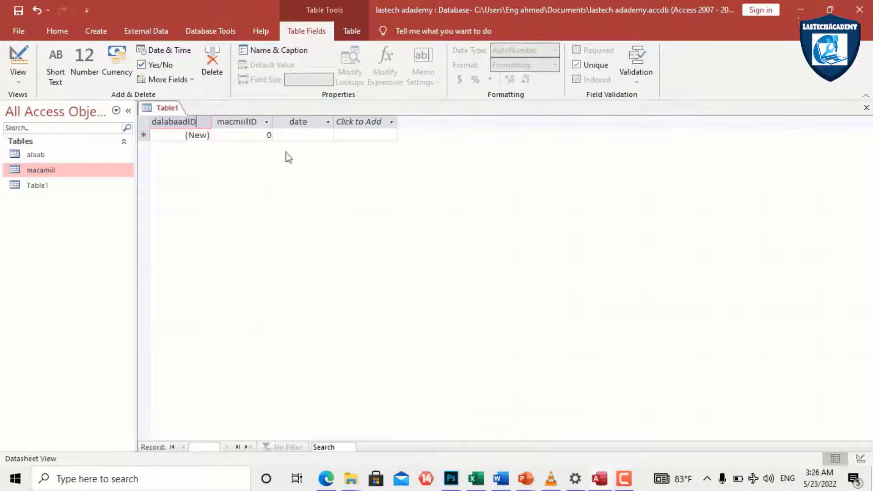
pyautogui.press('Return')
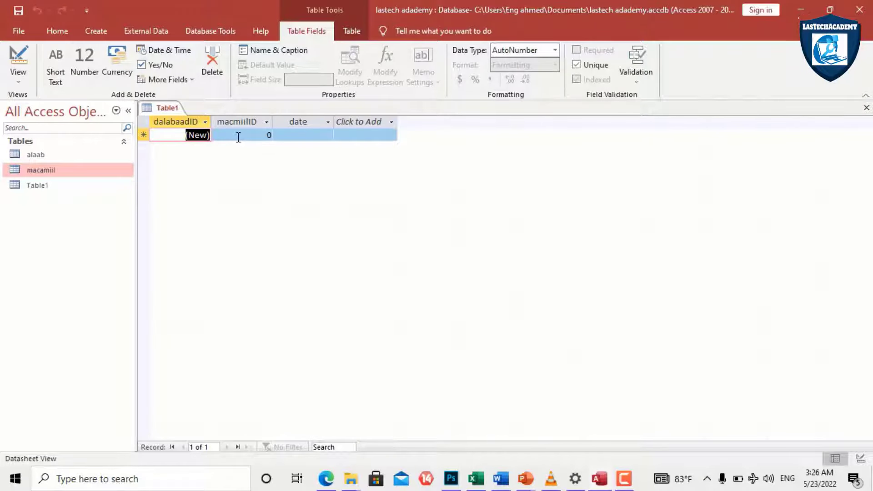
# - Enter the first record: macmiilID 2, date 5/24/2022
pyautogui.click(273, 136)
pyautogui.press('BackSpace')
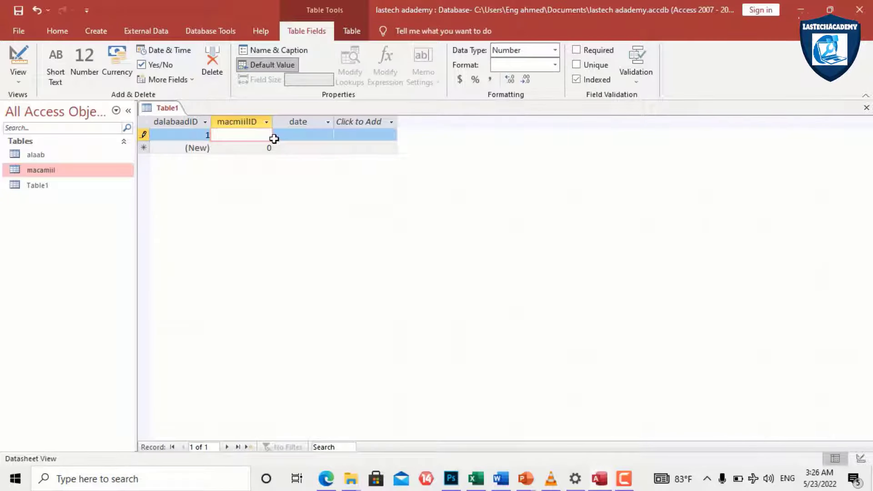
pyautogui.write('2')
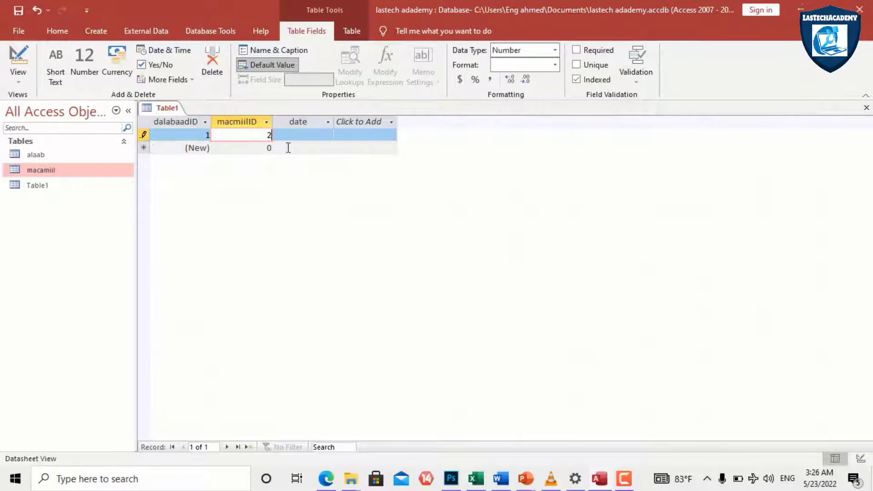
pyautogui.click(290, 136)
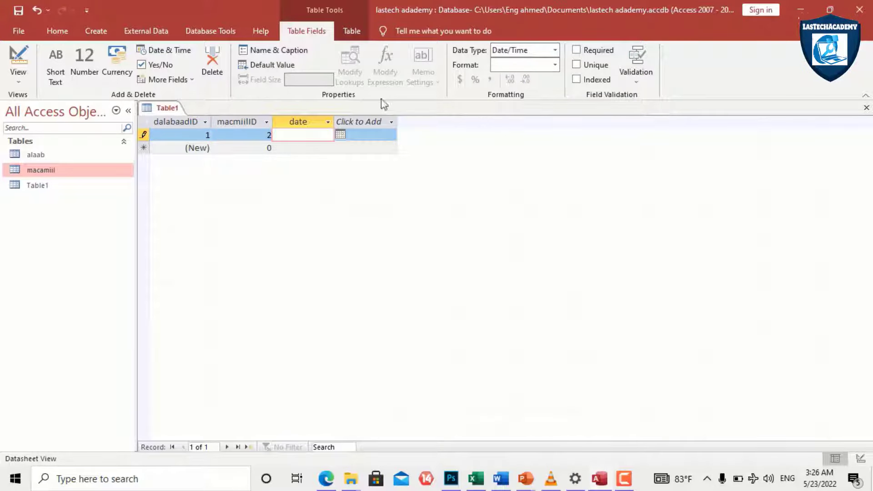
pyautogui.click(339, 135)
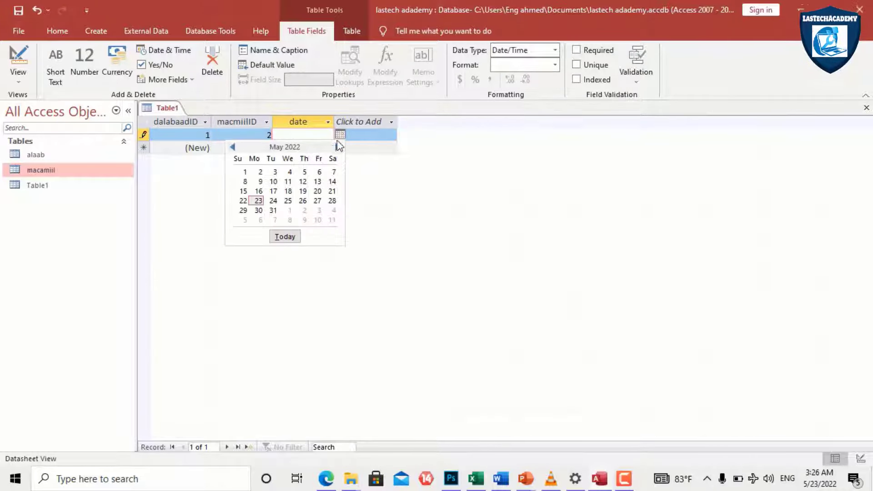
pyautogui.click(273, 200)
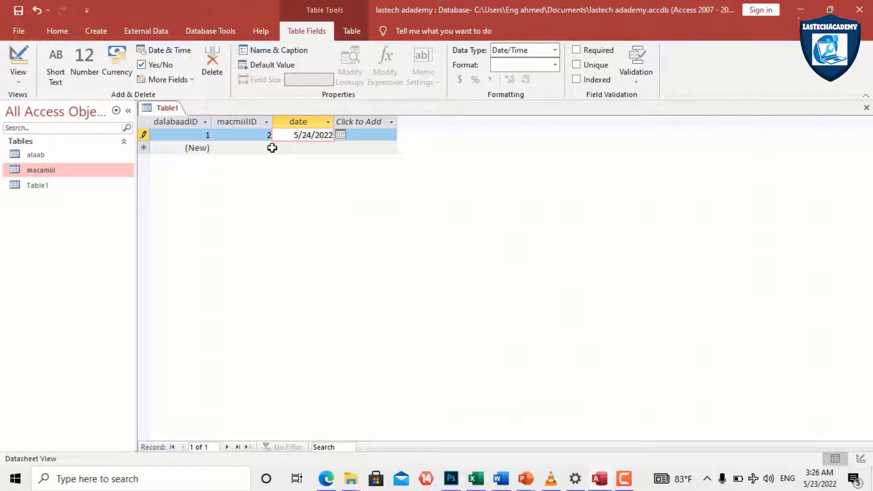
pyautogui.press('Tab')
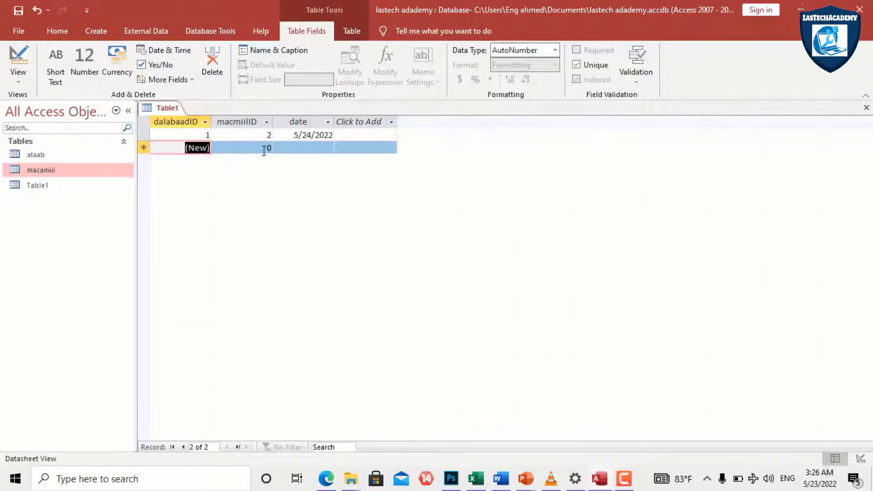
# - Enter the second record: macmiilID 3, date 5/23/2022
pyautogui.click(264, 151)
pyautogui.press('BackSpace')
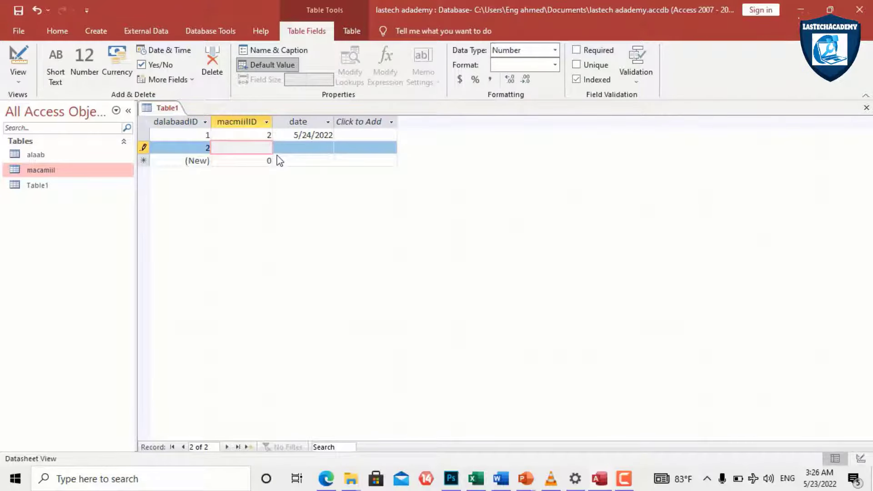
pyautogui.write('3')
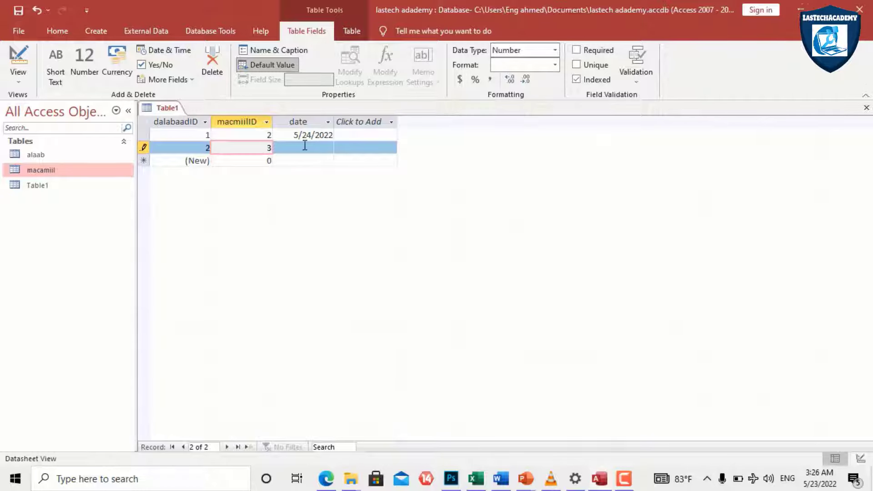
pyautogui.click(304, 148)
pyautogui.click(341, 147)
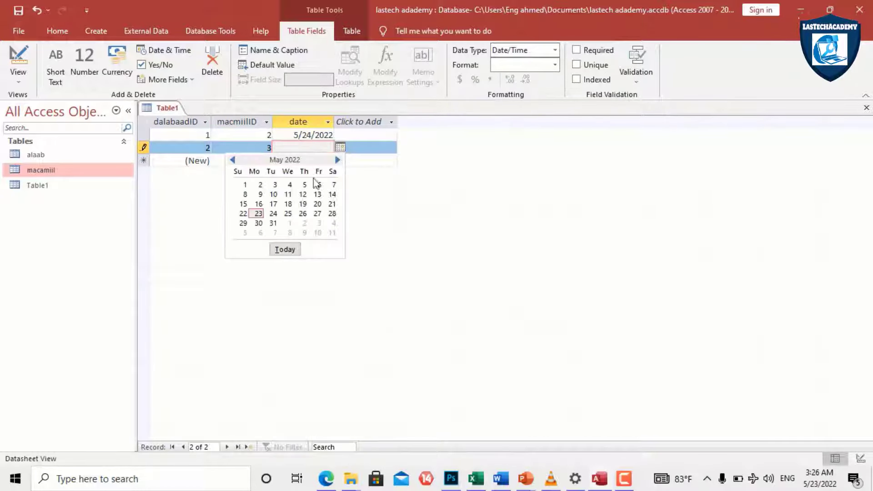
pyautogui.click(258, 214)
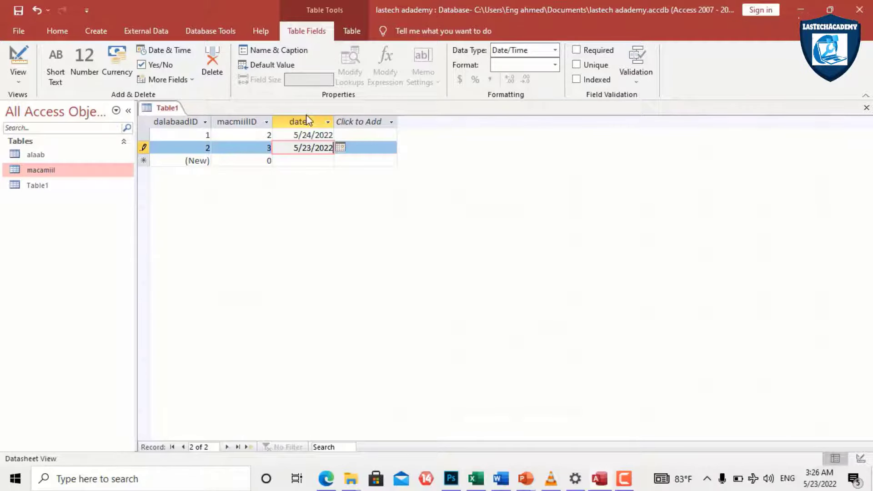
# - Save Table1 as dalabaad, then close it
pyautogui.rightClick(171, 107)
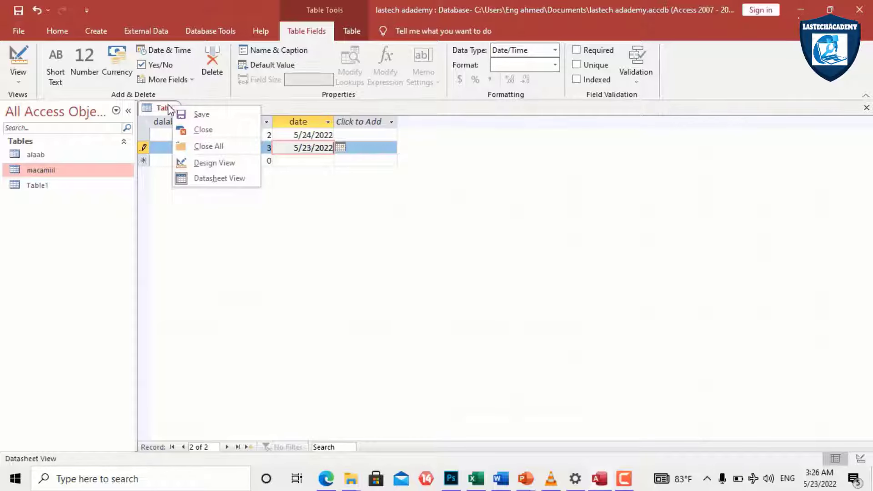
pyautogui.click(197, 115)
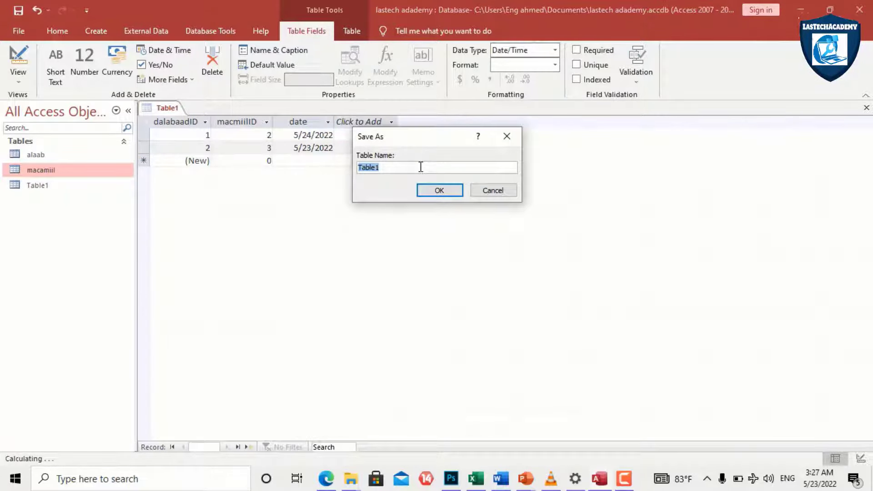
pyautogui.press('BackSpace')
pyautogui.write('dalabbad')
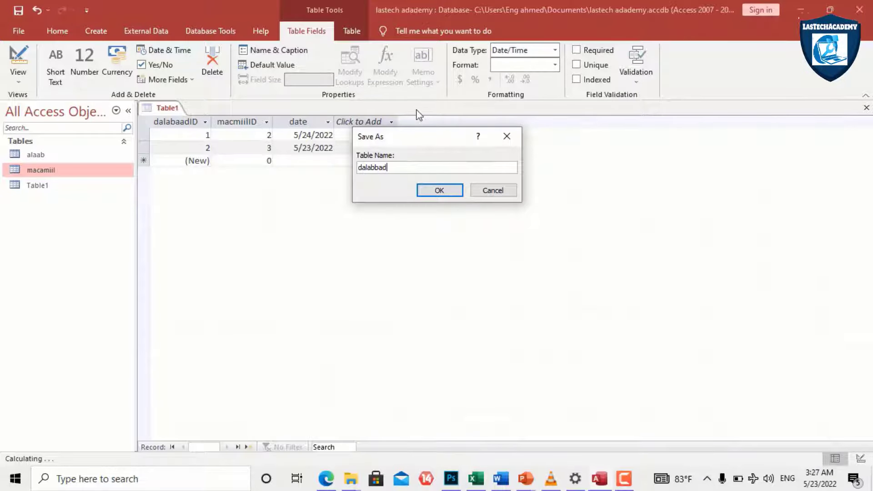
pyautogui.press('BackSpace')
pyautogui.press('BackSpace')
pyautogui.click(438, 191)
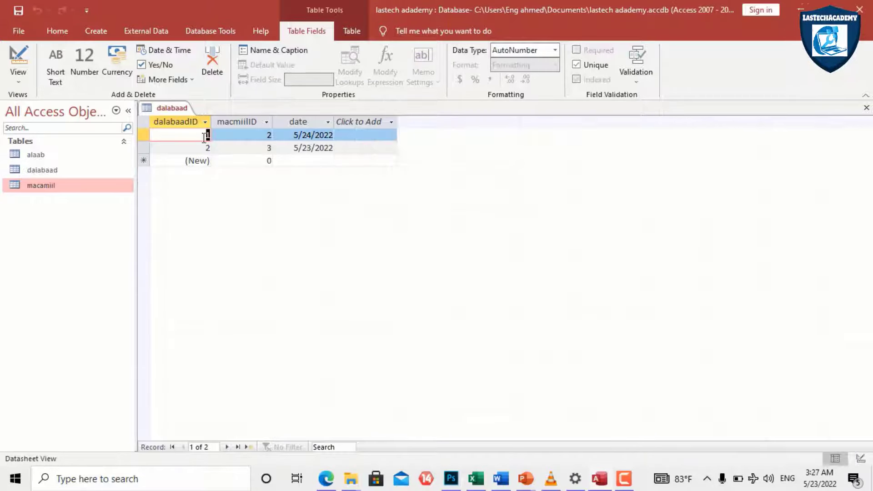
pyautogui.rightClick(174, 109)
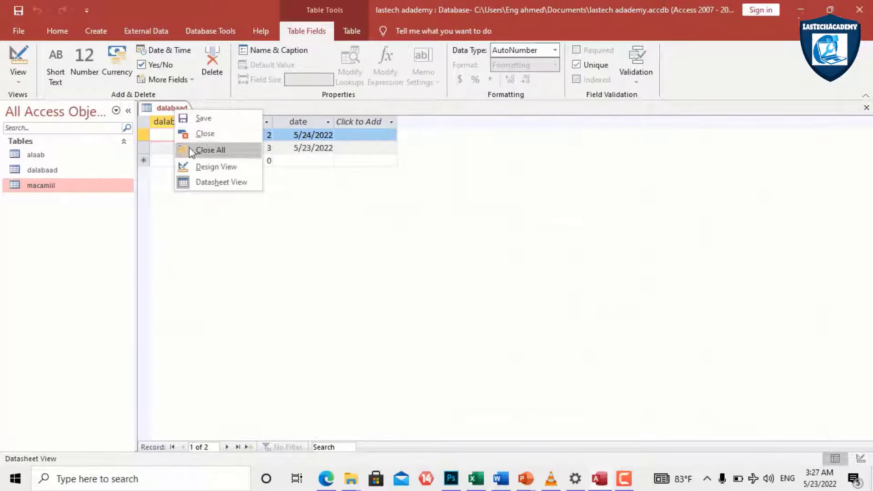
pyautogui.click(210, 135)
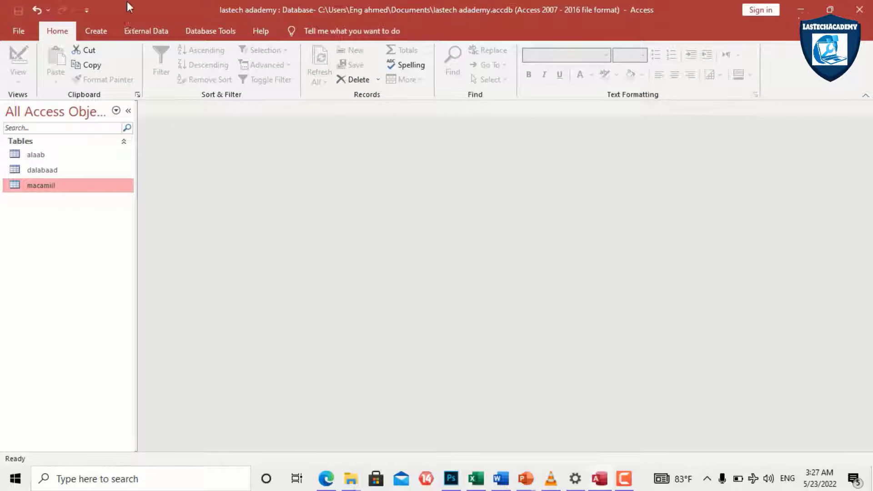
# - Create a new table in Design view with a first field named qaansheegID
pyautogui.click(104, 33)
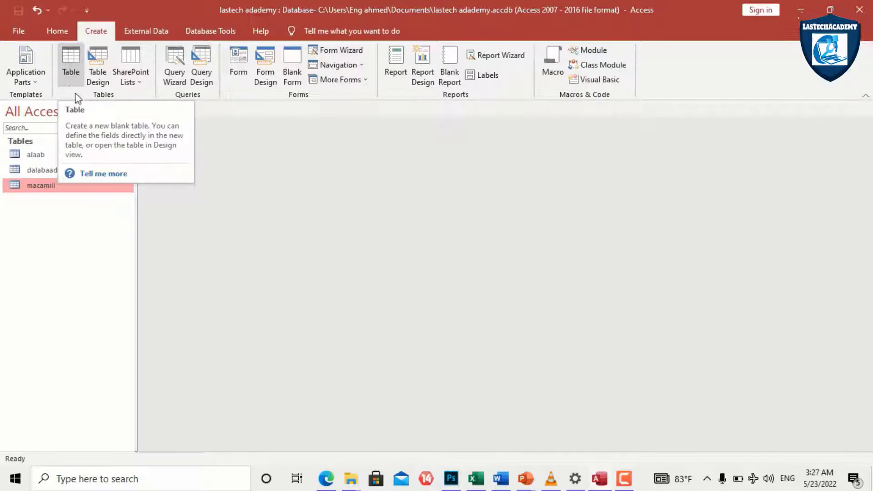
pyautogui.click(96, 68)
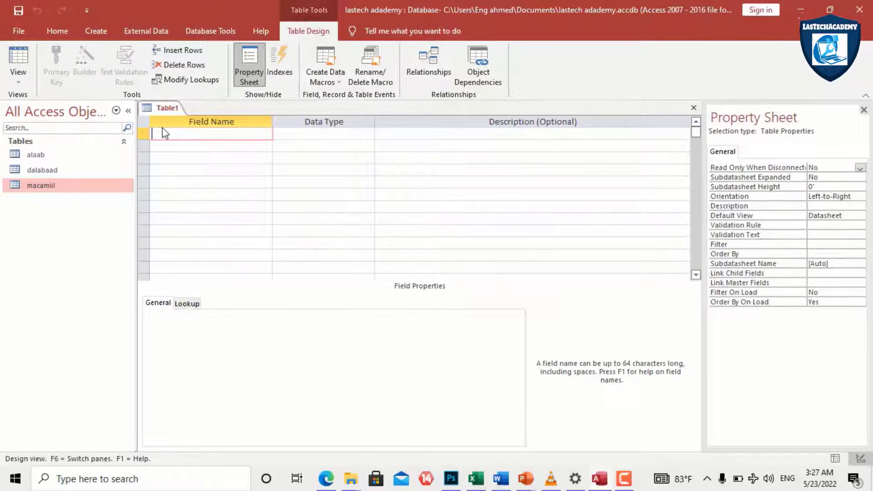
pyautogui.write('q')
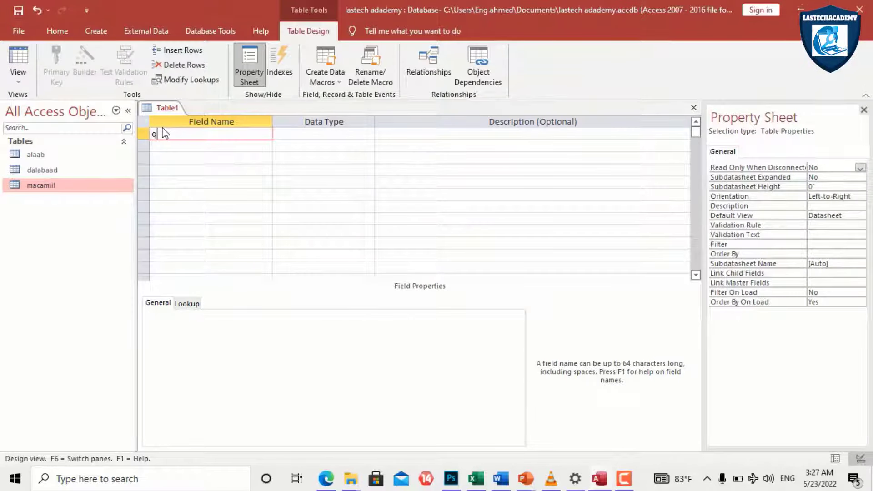
pyautogui.write('ad')
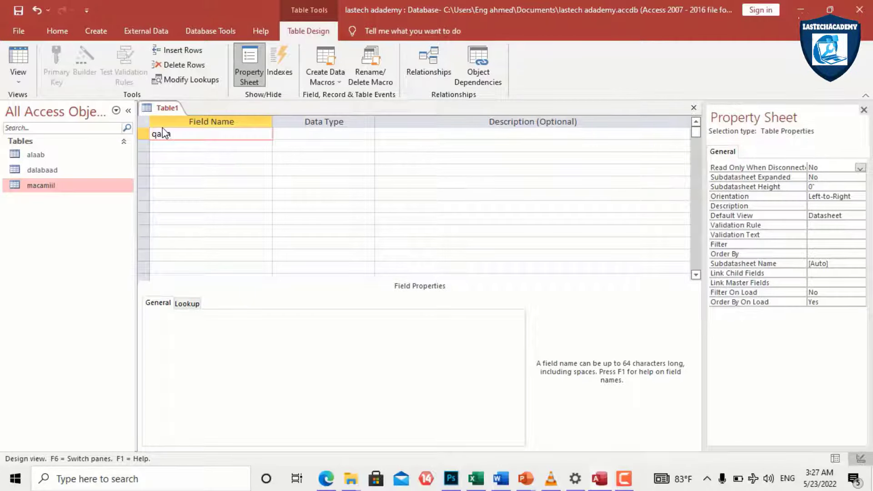
pyautogui.write('nsh')
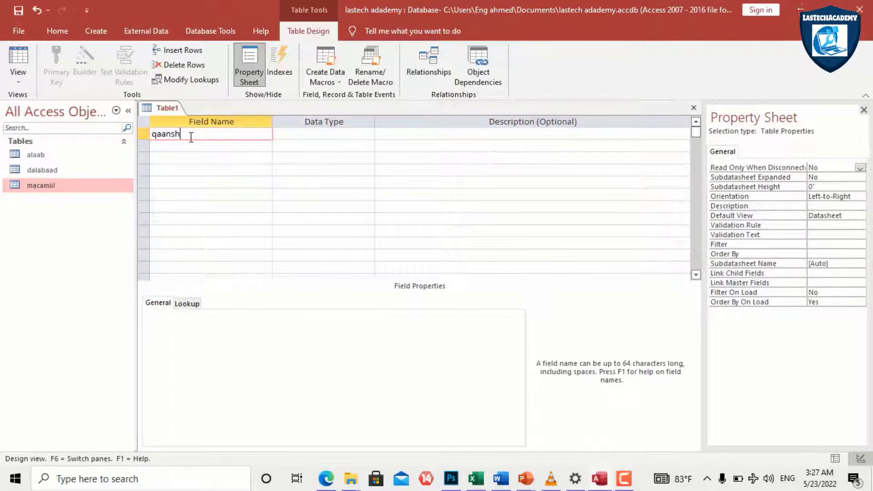
pyautogui.write('eeg')
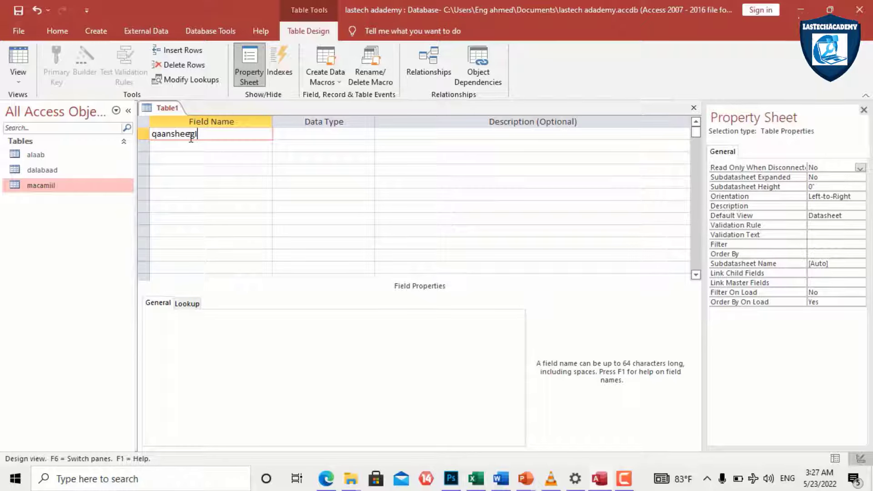
pyautogui.write('ID')
# - Make qaansheegID an AutoNumber field and name the next field dalabaadID
pyautogui.click(293, 134)
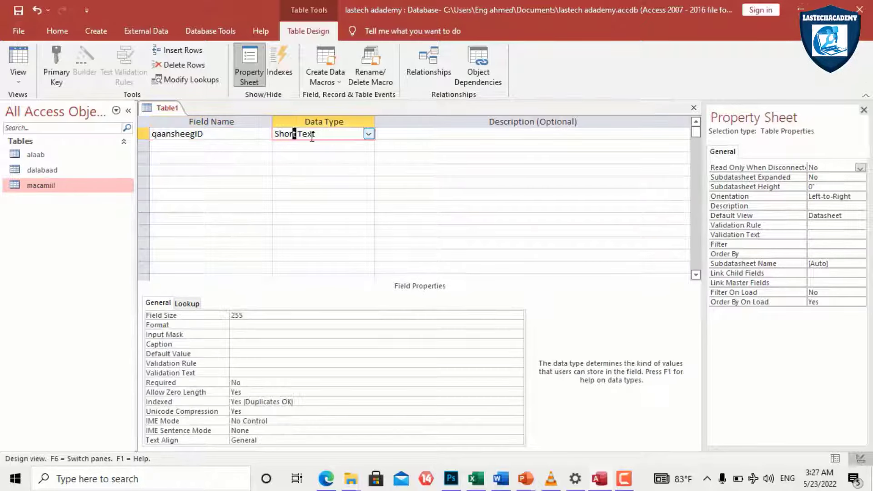
pyautogui.click(368, 135)
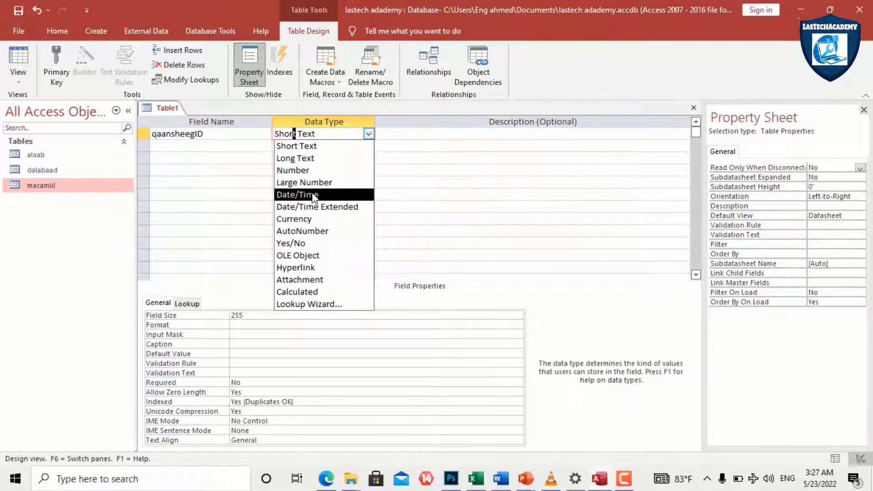
pyautogui.click(311, 232)
pyautogui.press('Return')
pyautogui.press('Return')
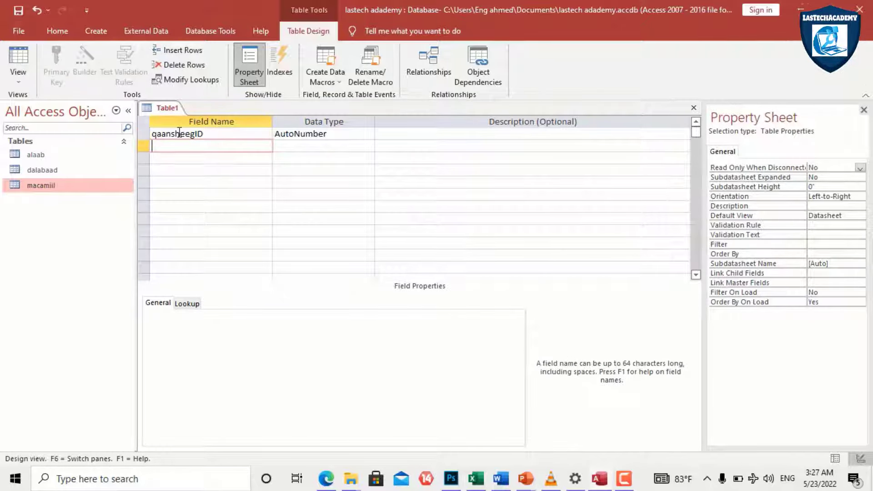
pyautogui.write('dalabaadID')
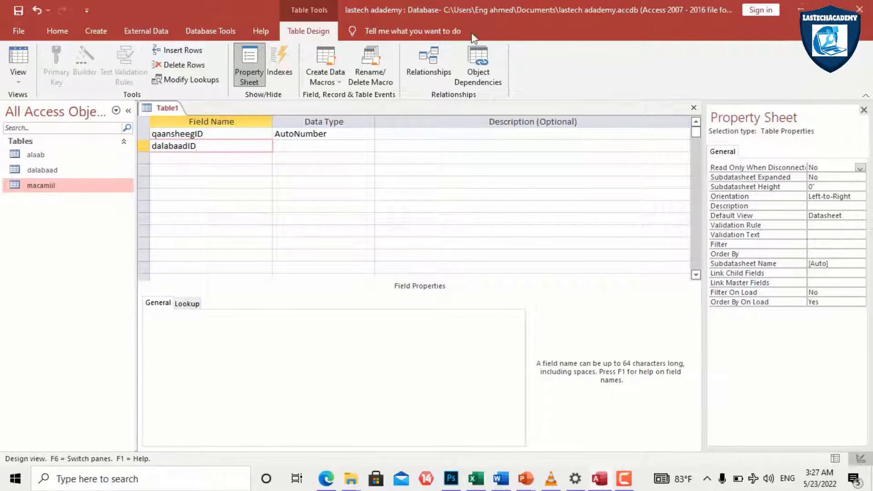
# - Set dalabaadID to Number and add alaabID as a Number field
pyautogui.click(308, 145)
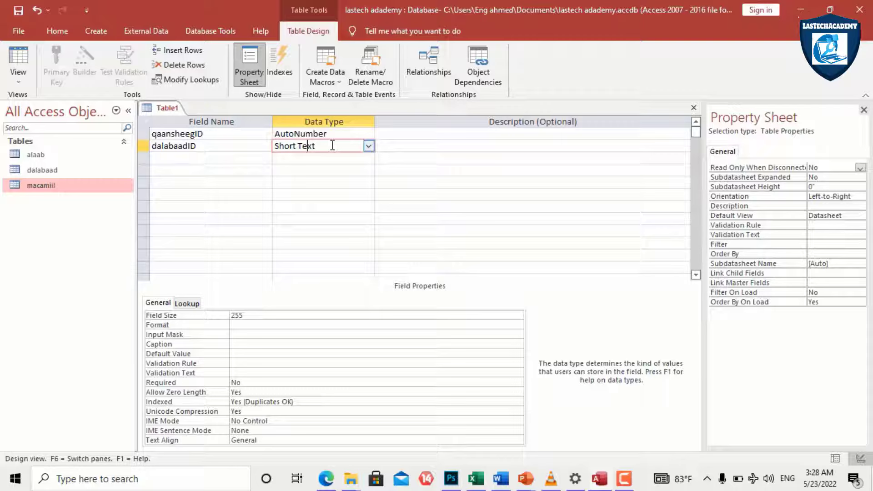
pyautogui.click(368, 145)
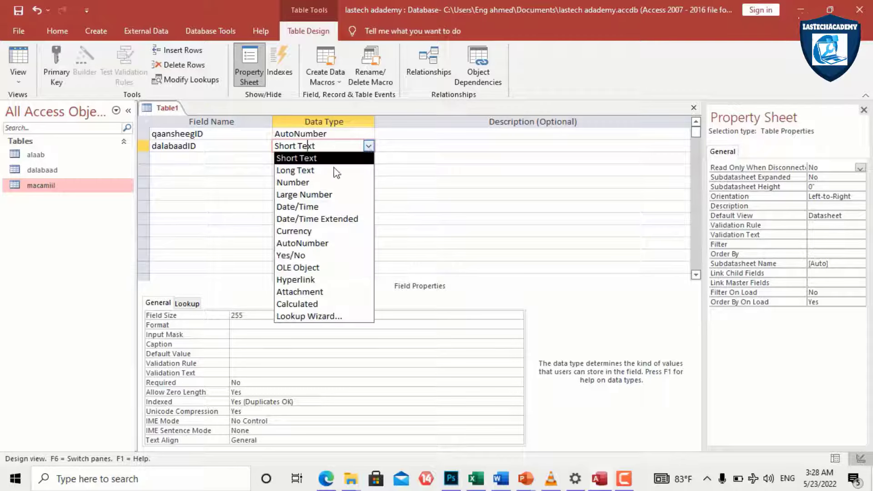
pyautogui.click(307, 183)
pyautogui.click(181, 160)
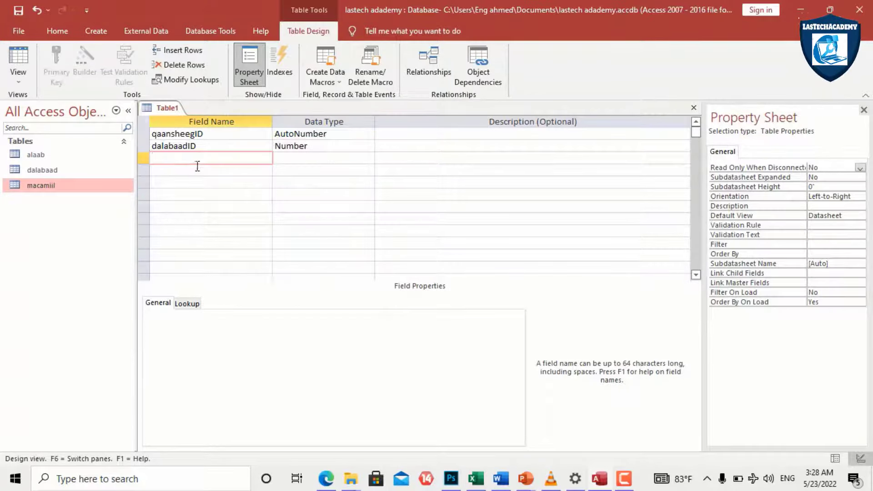
pyautogui.write('a')
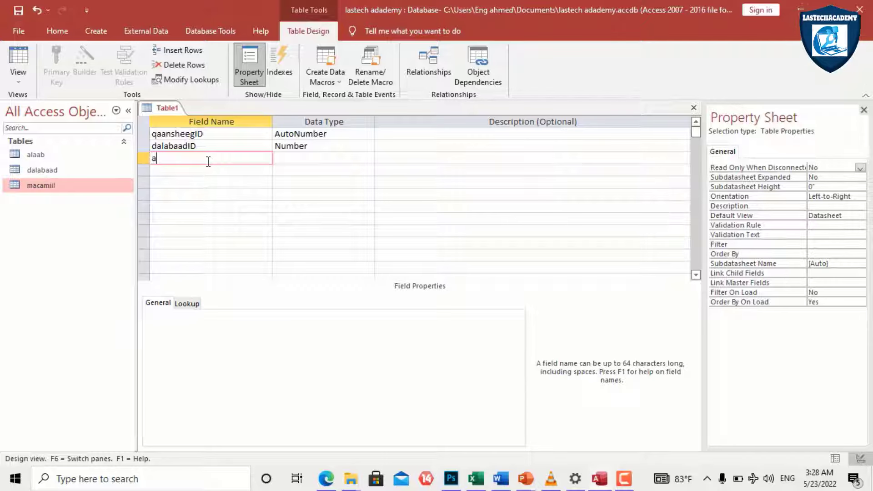
pyautogui.write('laab')
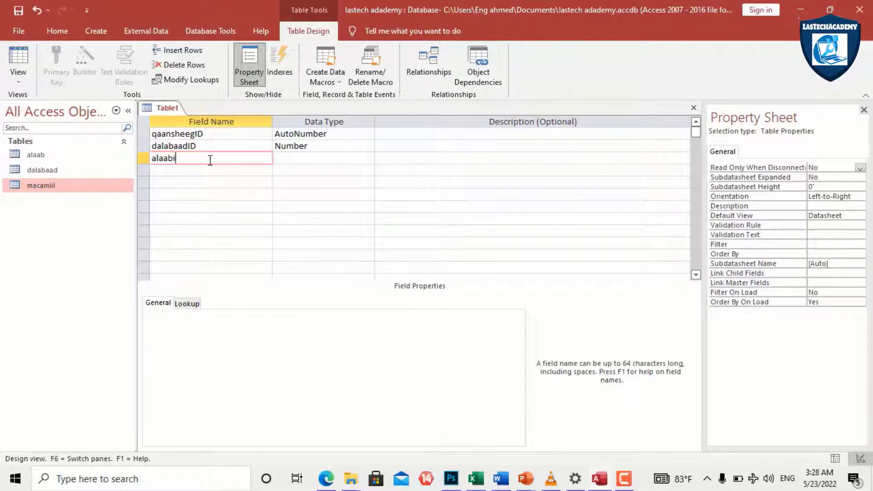
pyautogui.write('I')
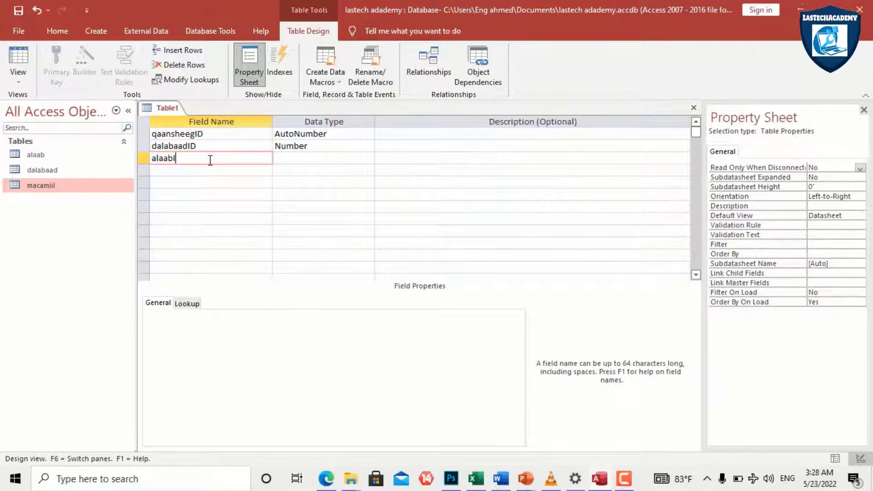
pyautogui.write('D')
pyautogui.click(314, 158)
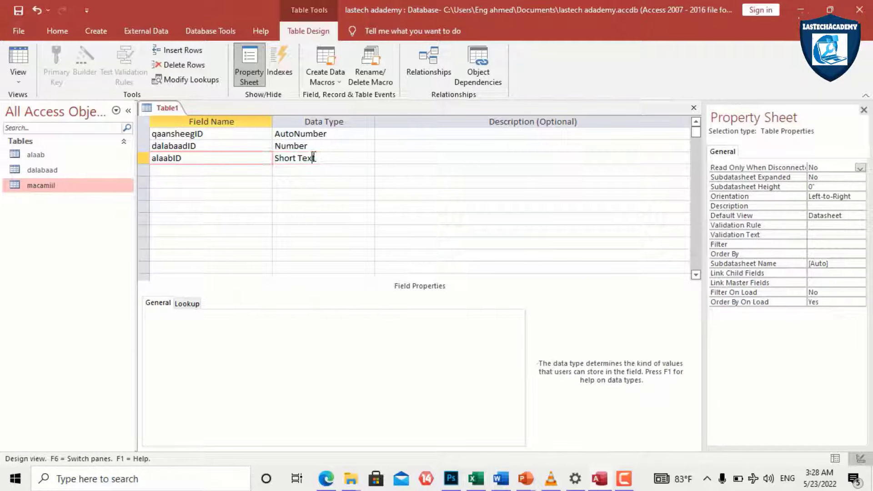
pyautogui.click(368, 158)
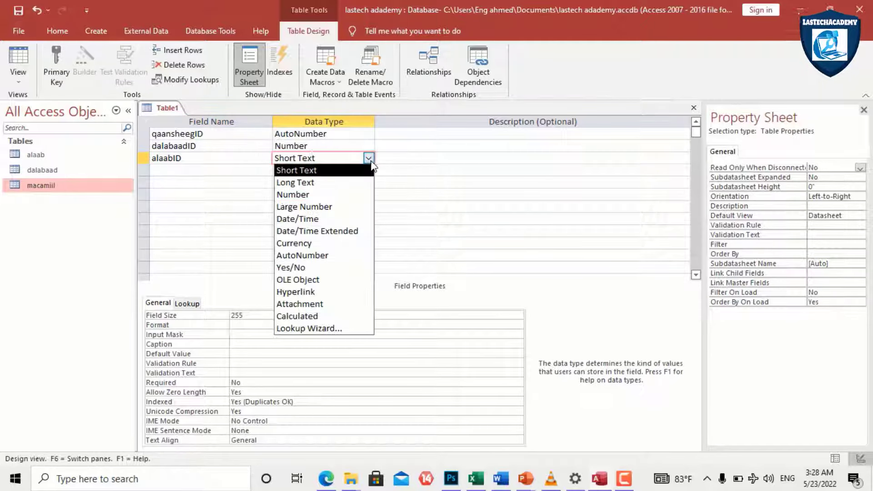
pyautogui.click(319, 195)
# - Add a fourth field, QTY, with the Number data type
pyautogui.click(160, 168)
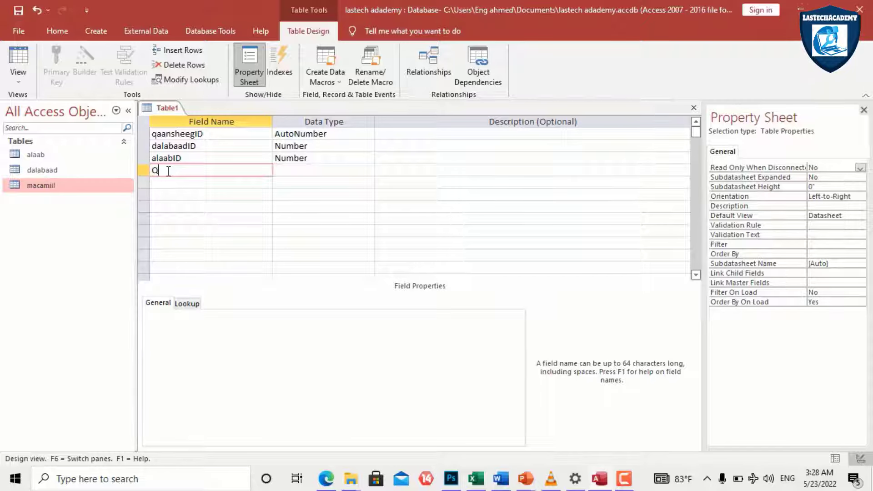
pyautogui.write('TY')
pyautogui.click(304, 171)
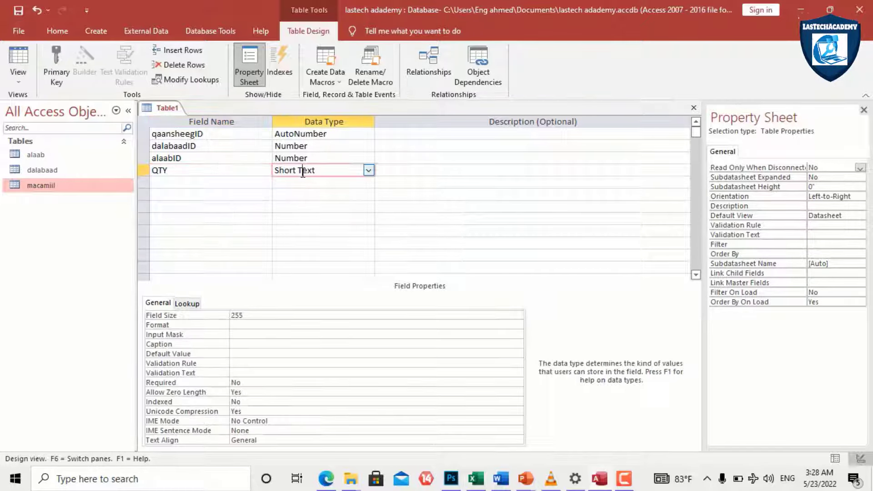
pyautogui.click(369, 171)
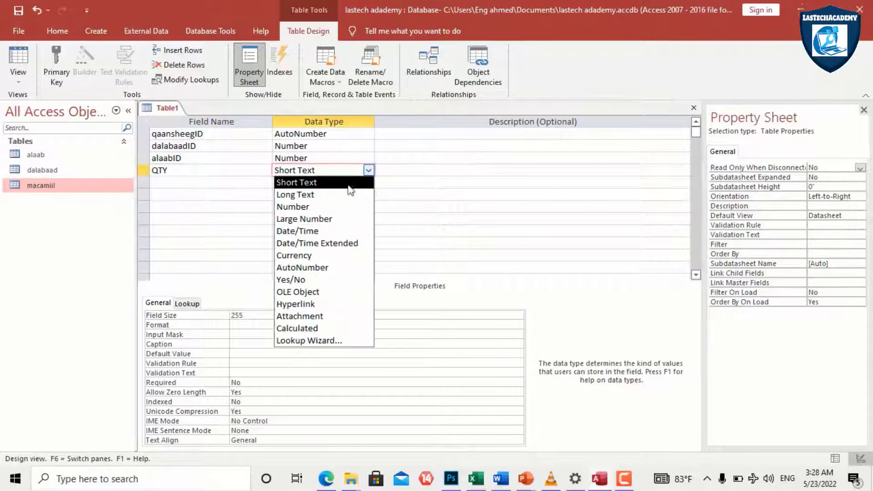
pyautogui.click(295, 207)
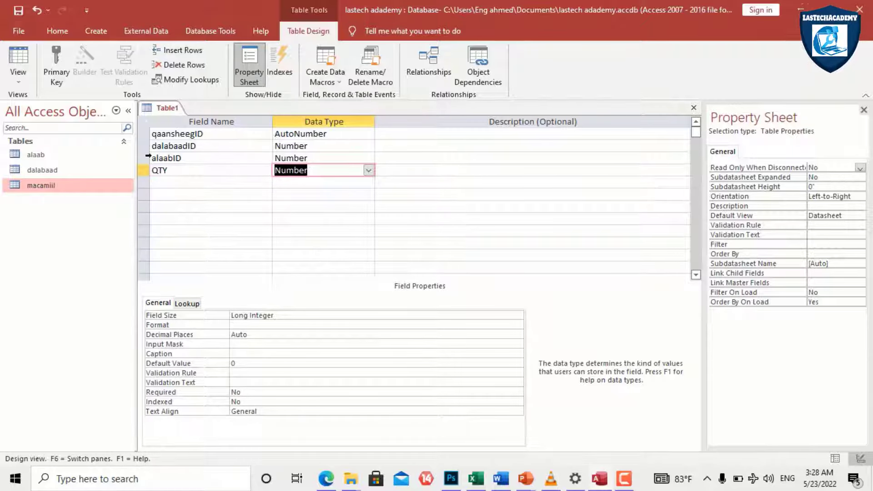
# - Save the table as qaansheg, letting Access create the primary key, then close it
pyautogui.rightClick(169, 109)
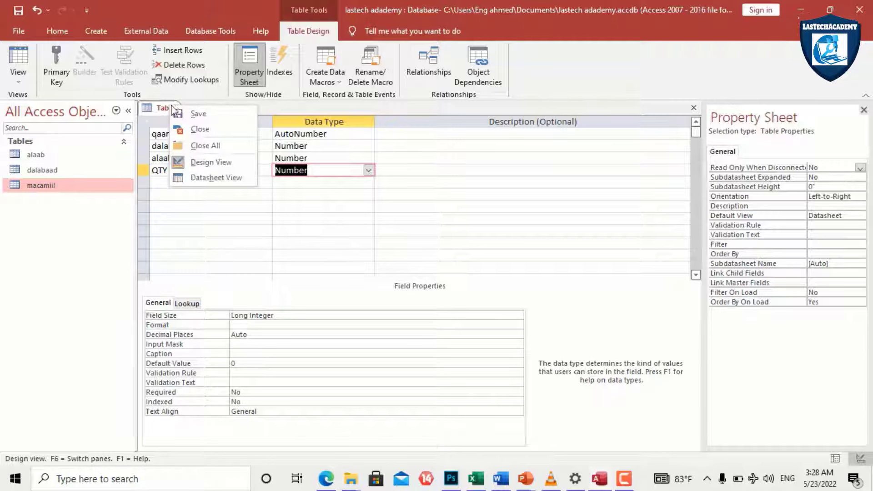
pyautogui.click(193, 119)
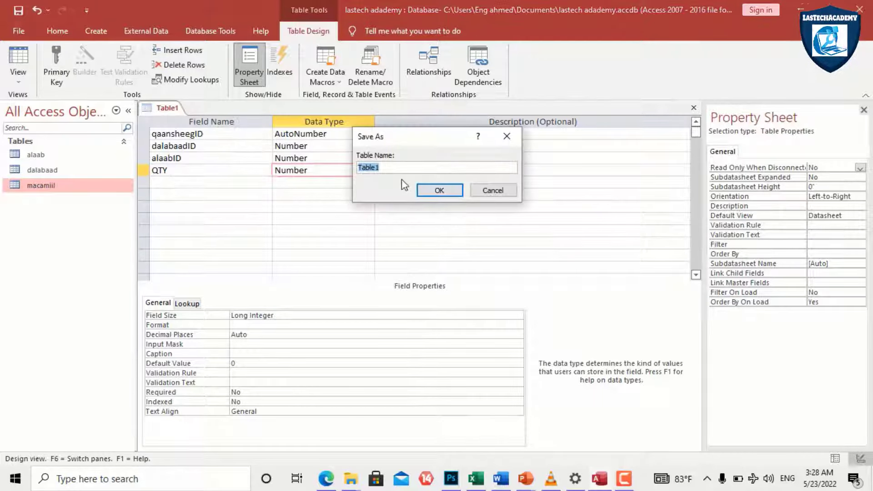
pyautogui.press('BackSpace')
pyautogui.write('qaansheg')
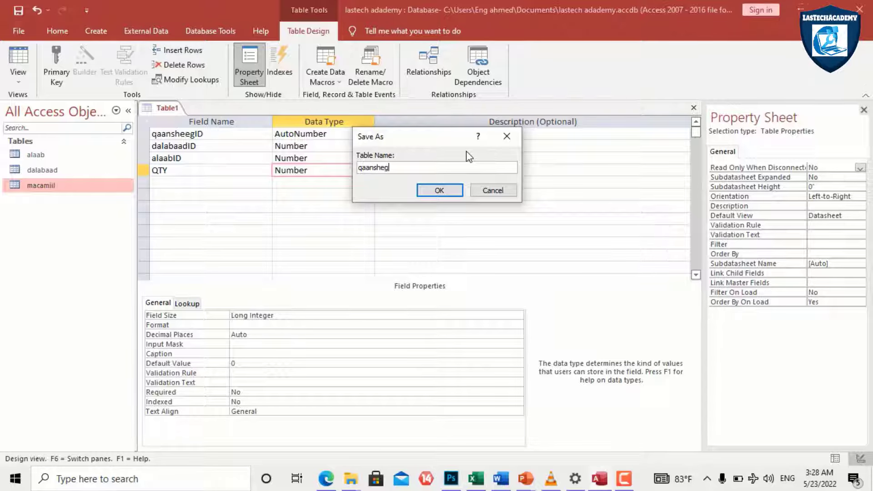
pyautogui.click(428, 192)
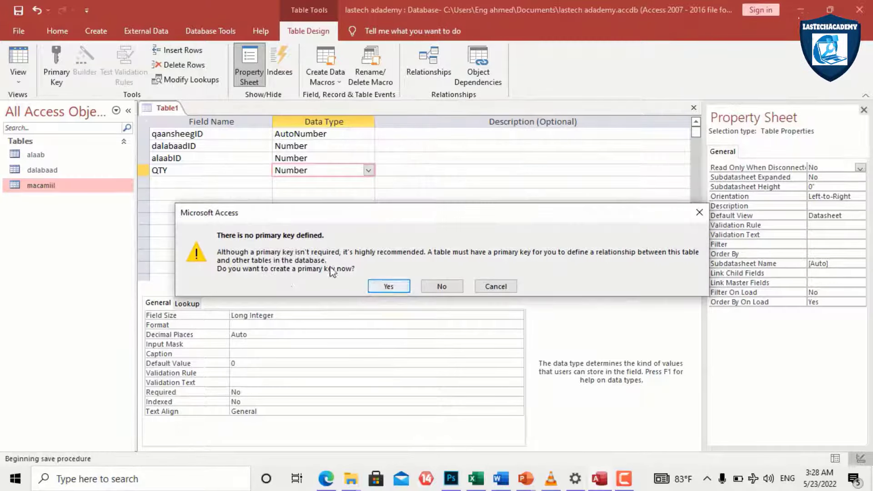
pyautogui.click(395, 286)
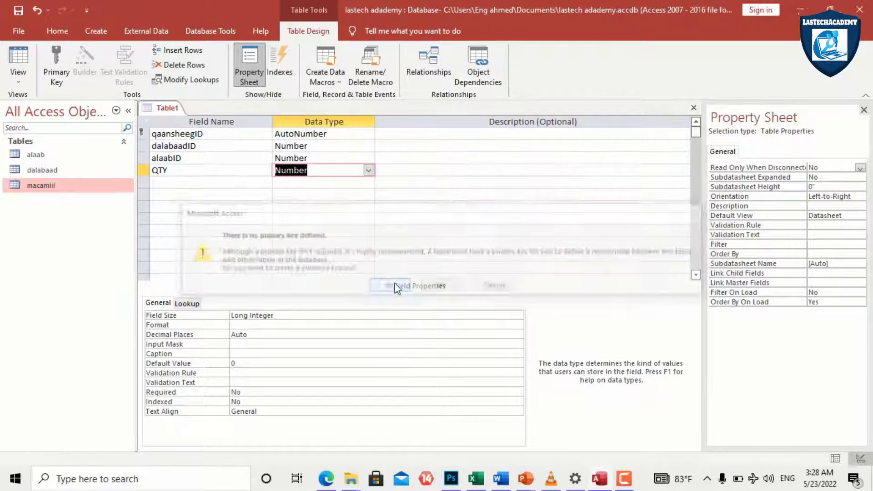
pyautogui.rightClick(185, 110)
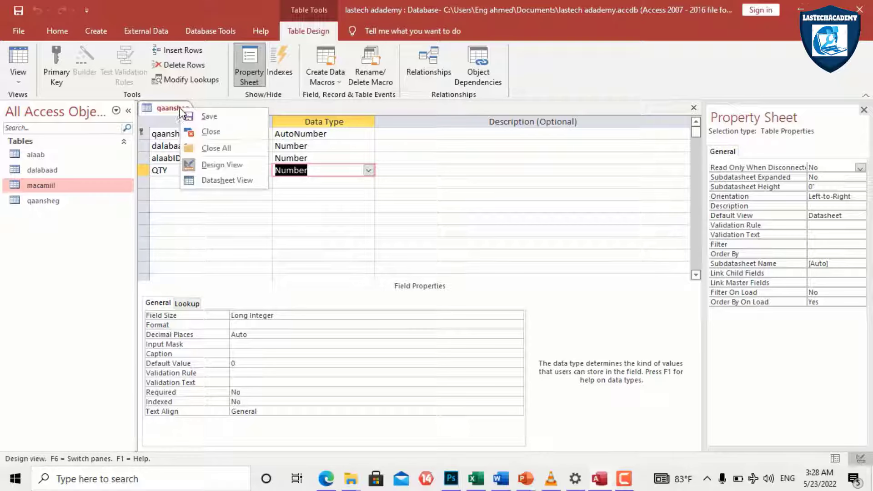
pyautogui.click(220, 135)
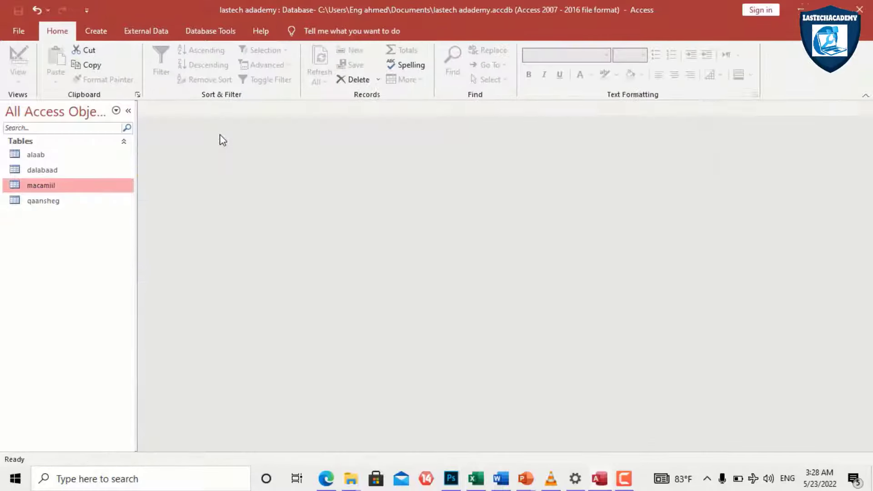
pyautogui.click(52, 157)
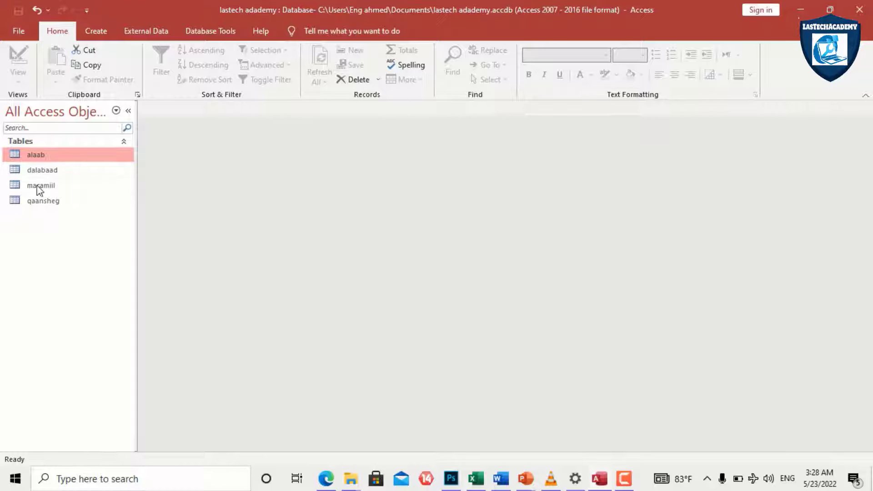
pyautogui.click(48, 172)
pyautogui.click(45, 184)
pyautogui.click(43, 204)
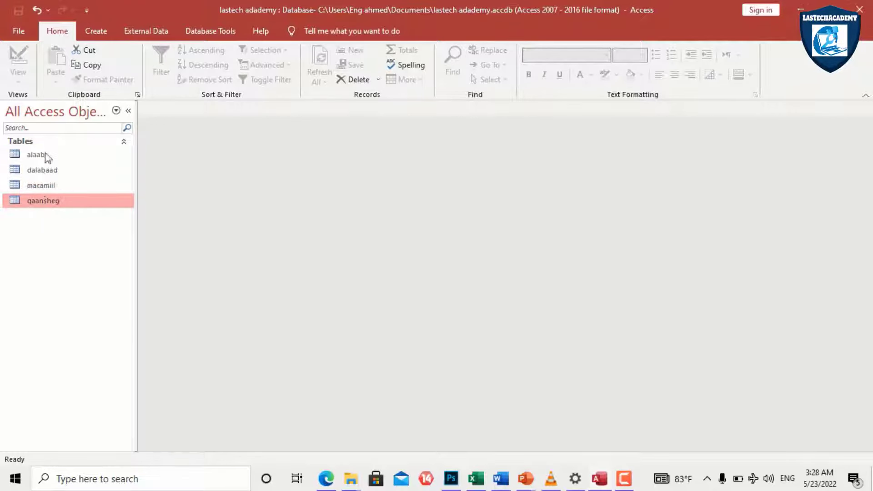
pyautogui.click(46, 142)
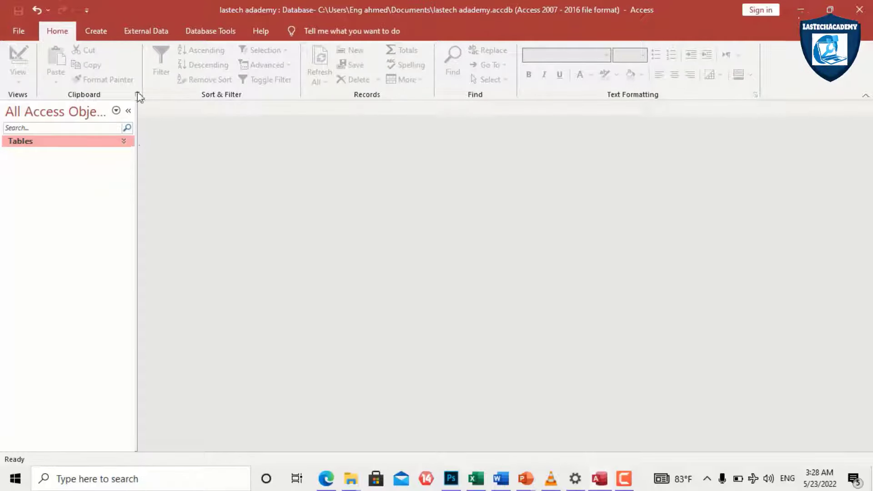
pyautogui.click(125, 142)
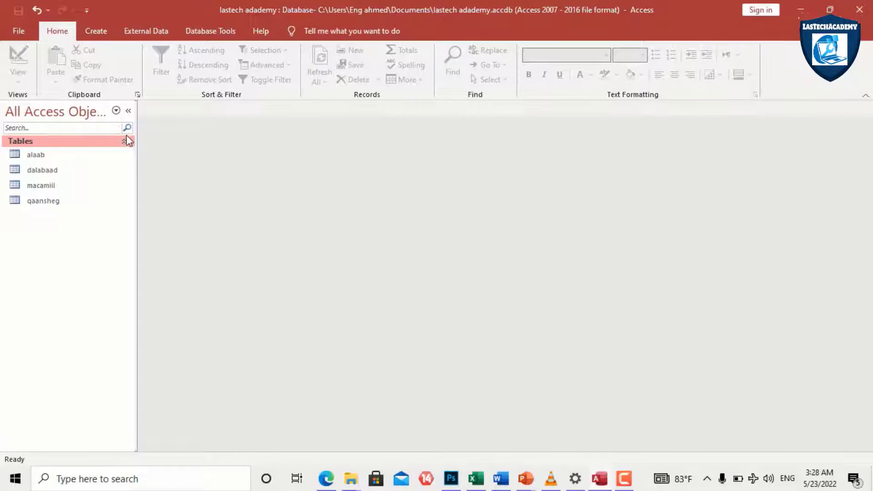
pyautogui.click(128, 110)
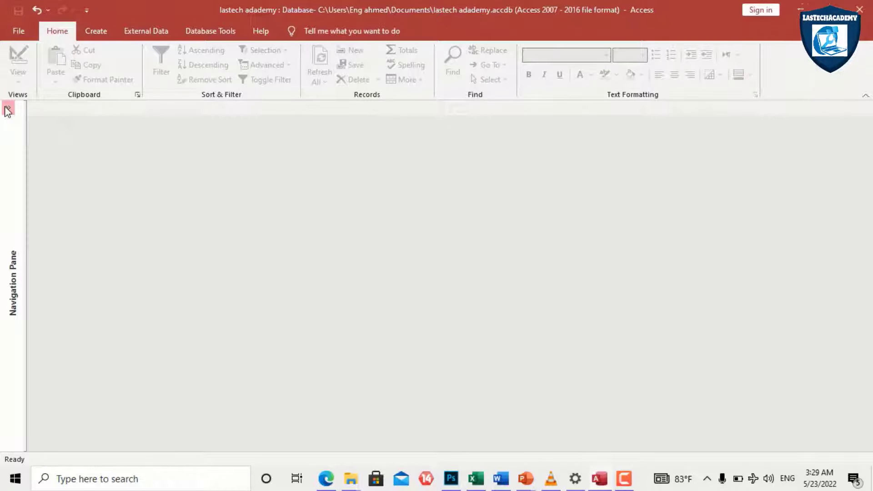
pyautogui.click(7, 109)
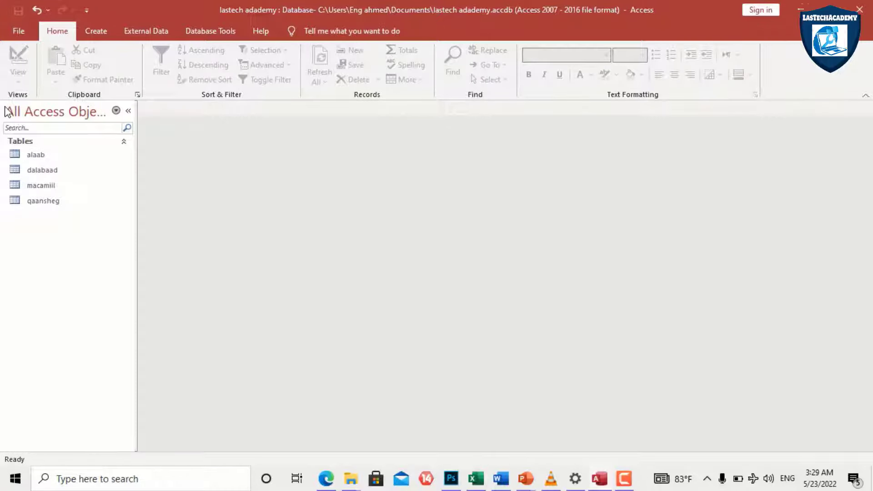
pyautogui.click(124, 142)
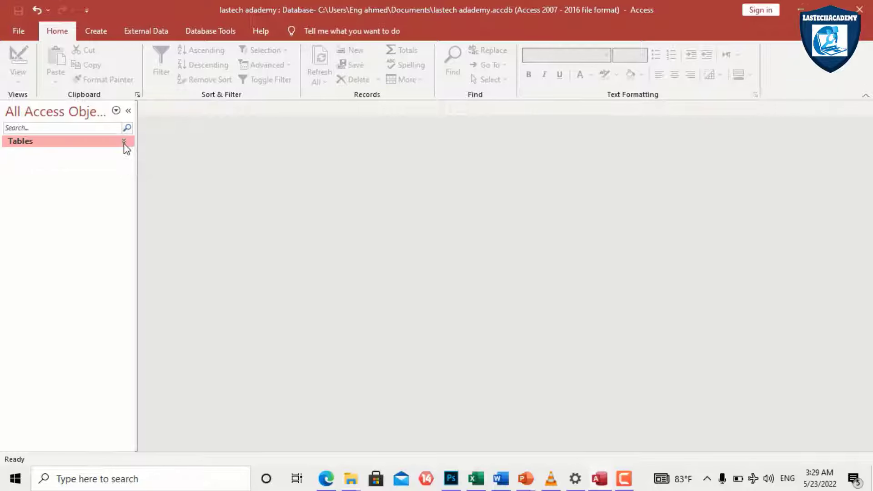
pyautogui.click(124, 142)
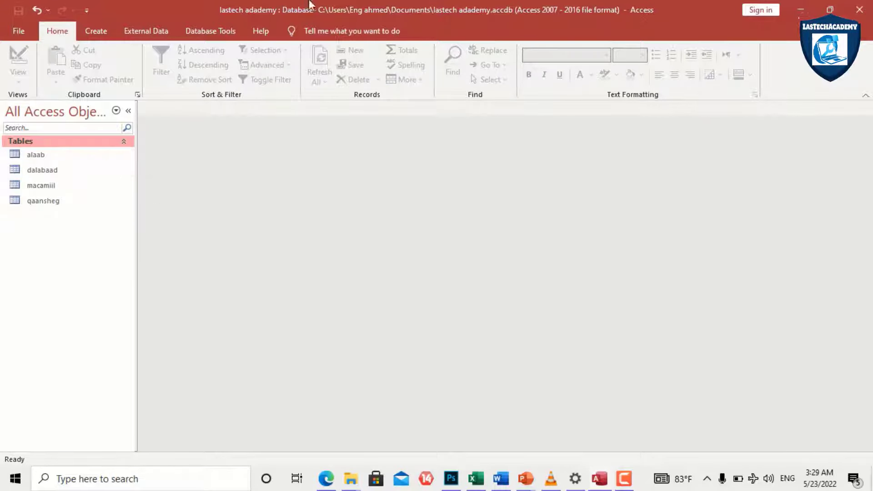
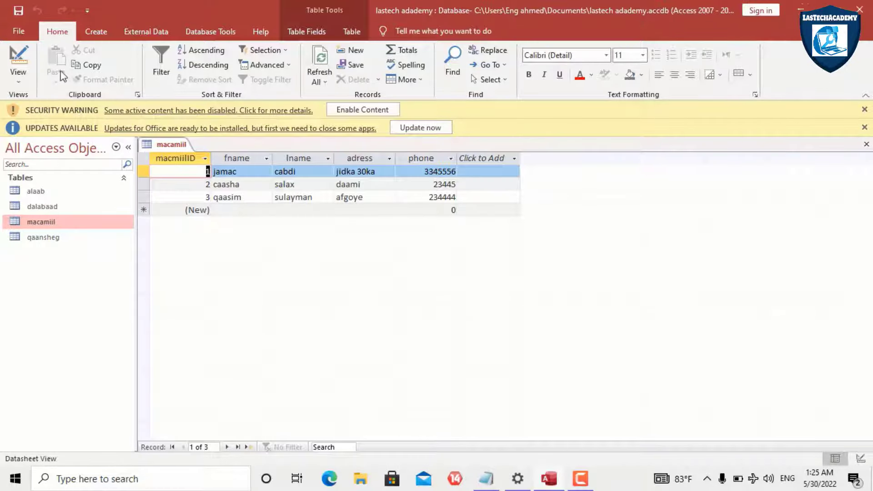
pyautogui.click(18, 77)
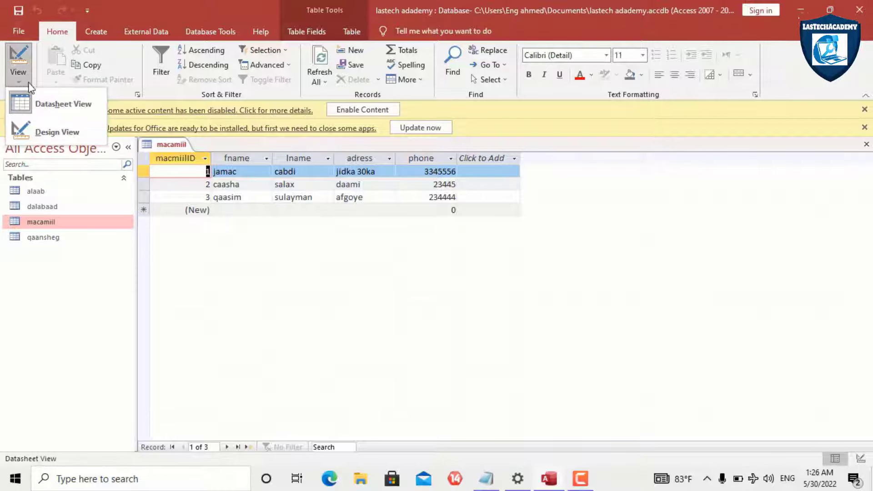
pyautogui.click(60, 130)
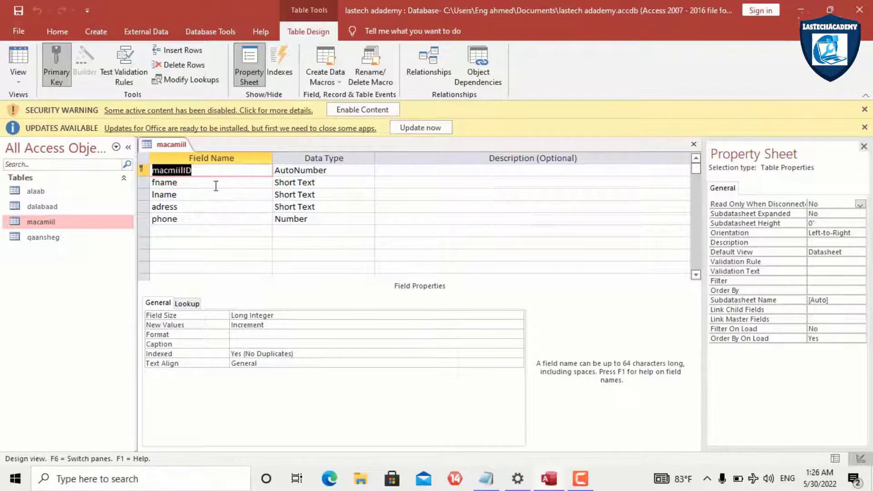
pyautogui.click(18, 80)
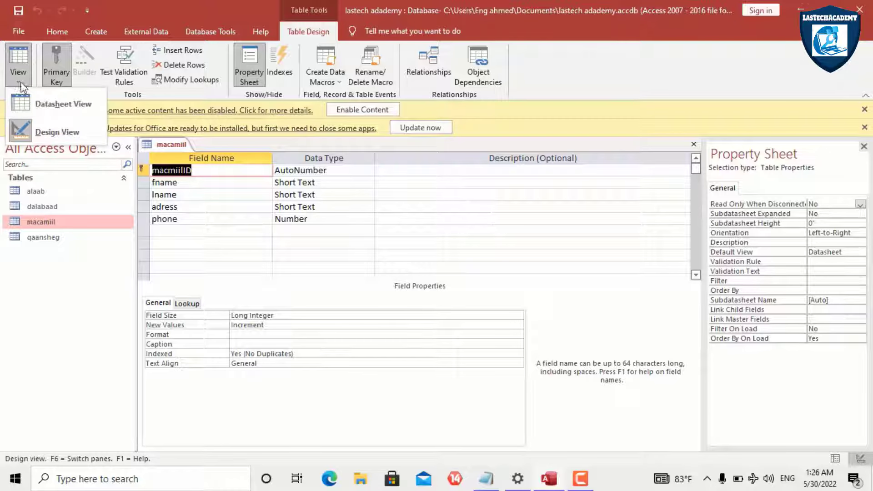
pyautogui.click(37, 106)
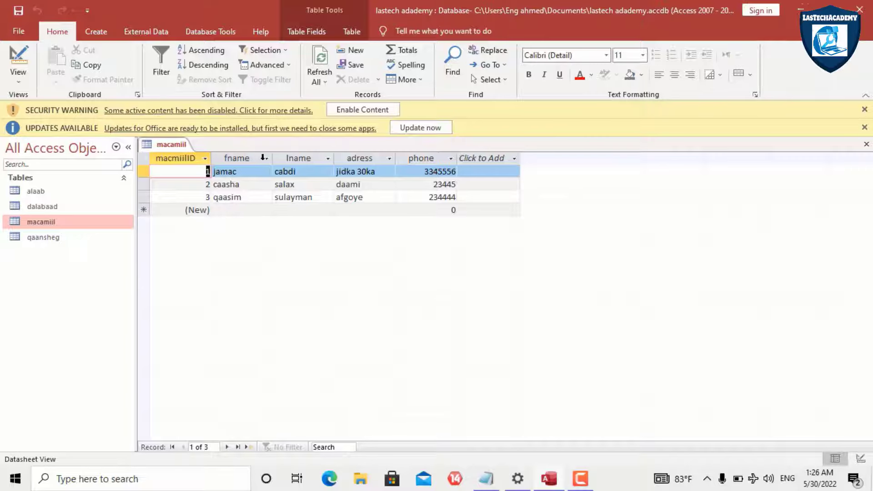
pyautogui.click(234, 209)
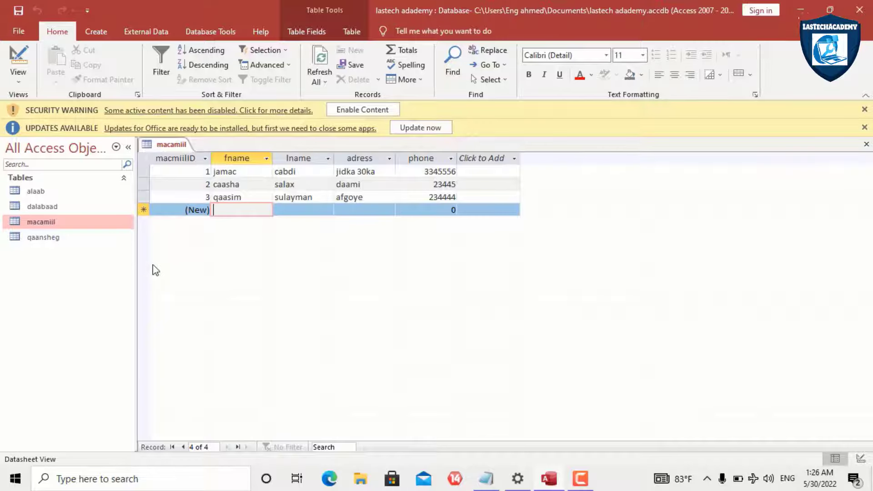
pyautogui.rightClick(102, 222)
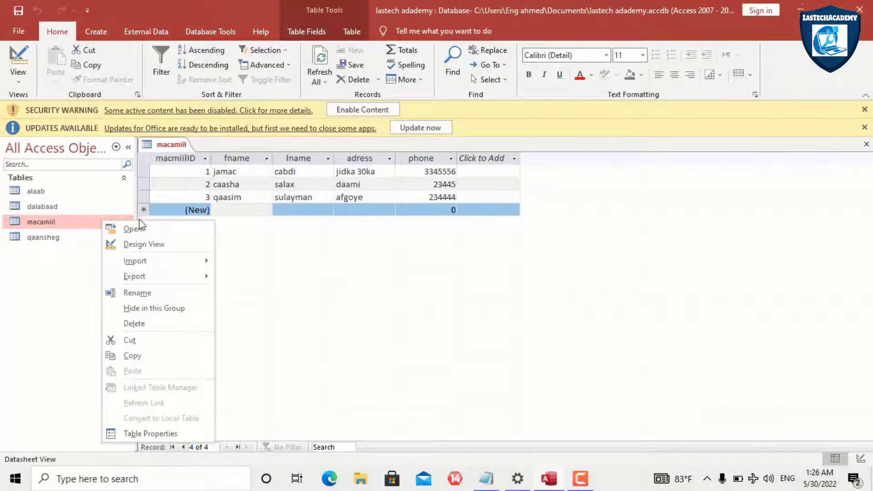
pyautogui.rightClick(173, 147)
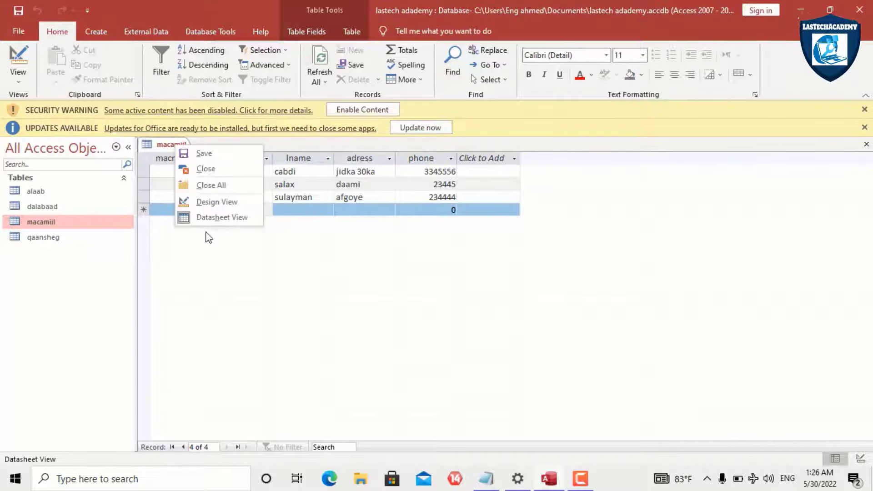
pyautogui.click(215, 203)
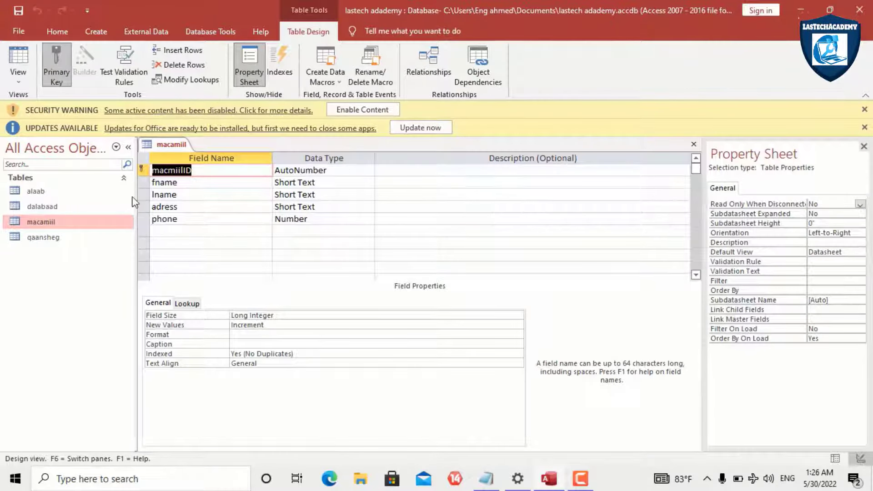
pyautogui.click(99, 226)
pyautogui.rightClick(100, 226)
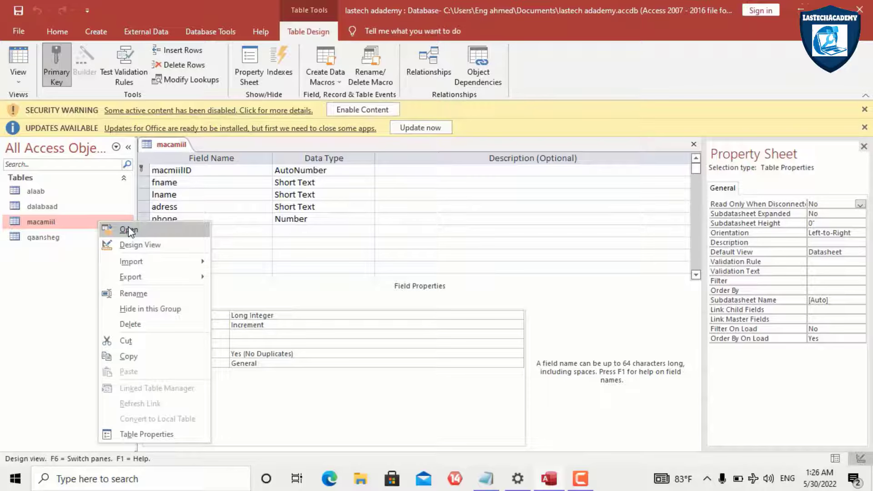
pyautogui.click(130, 231)
pyautogui.click(243, 209)
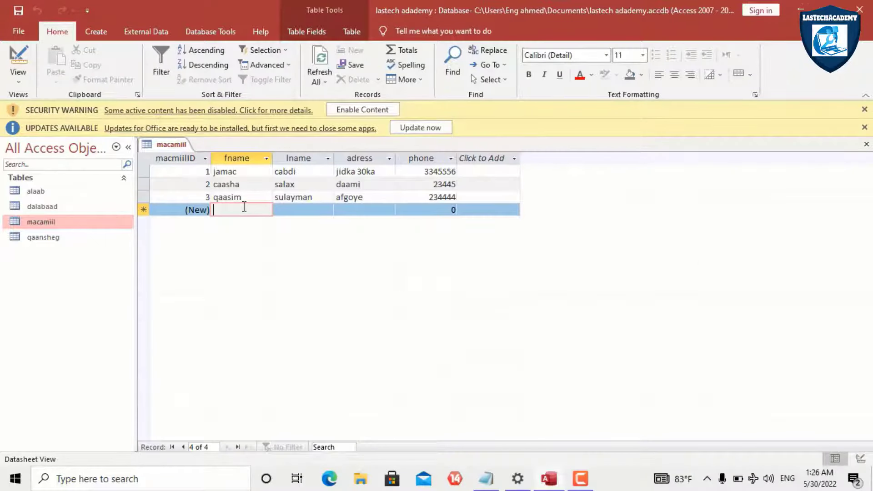
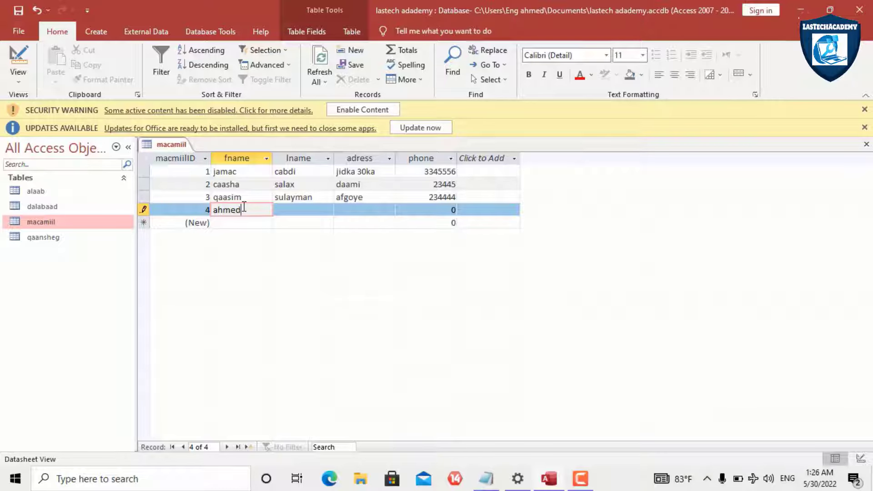
# - Enter a fourth customer's first name, last name, address and phone, and save the record
pyautogui.press('Tab')
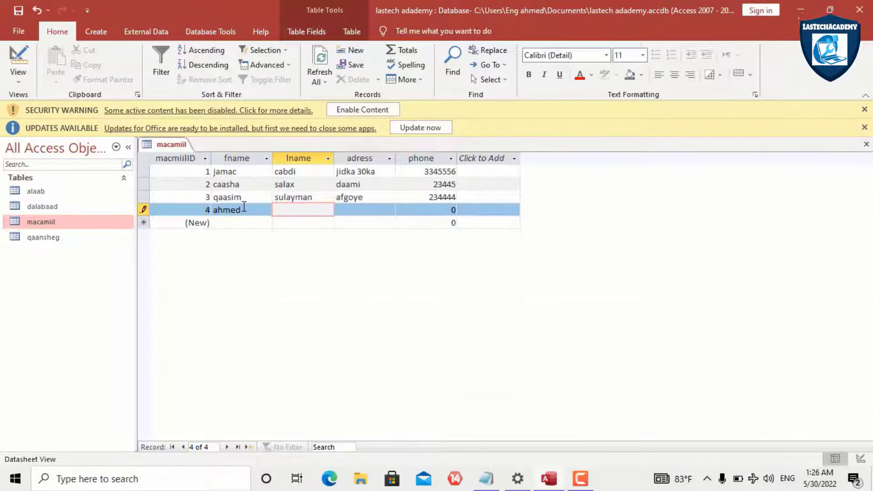
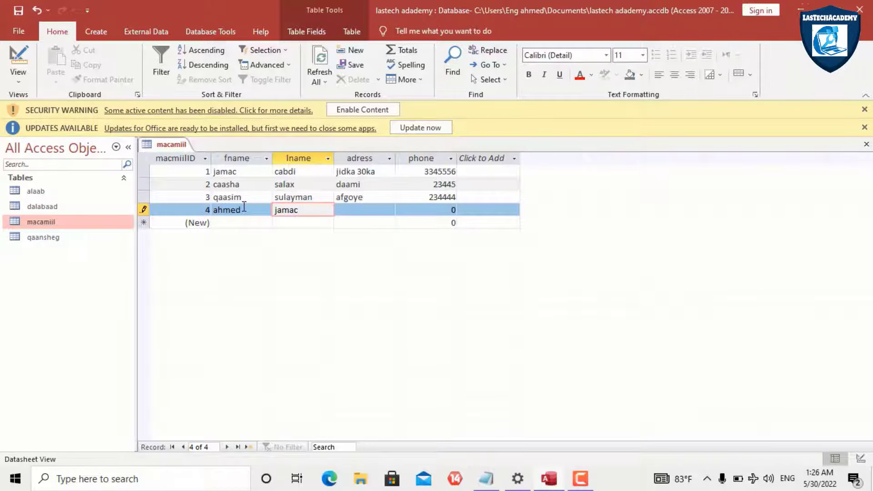
pyautogui.press('Tab')
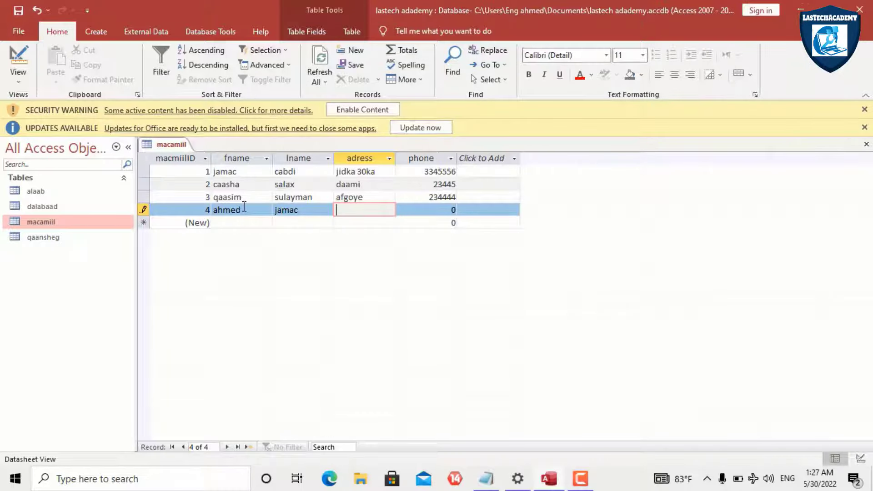
pyautogui.write('goolada')
pyautogui.press('Tab')
pyautogui.write('34555')
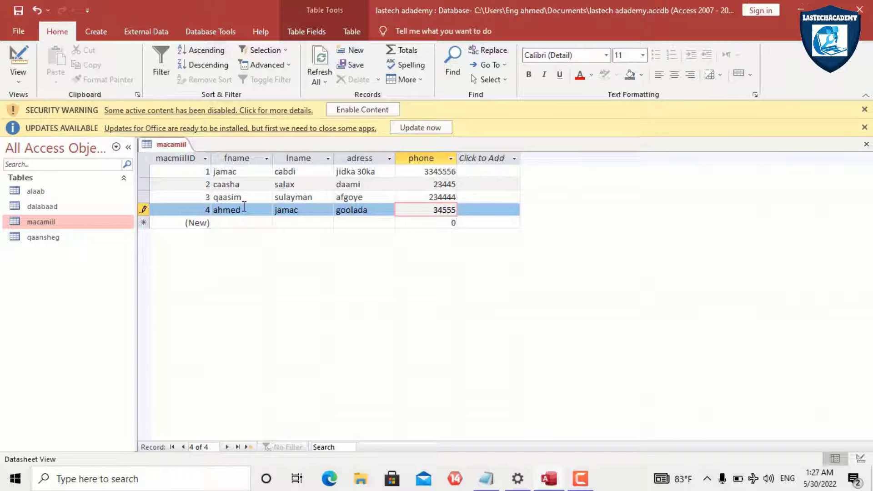
pyautogui.press('Tab')
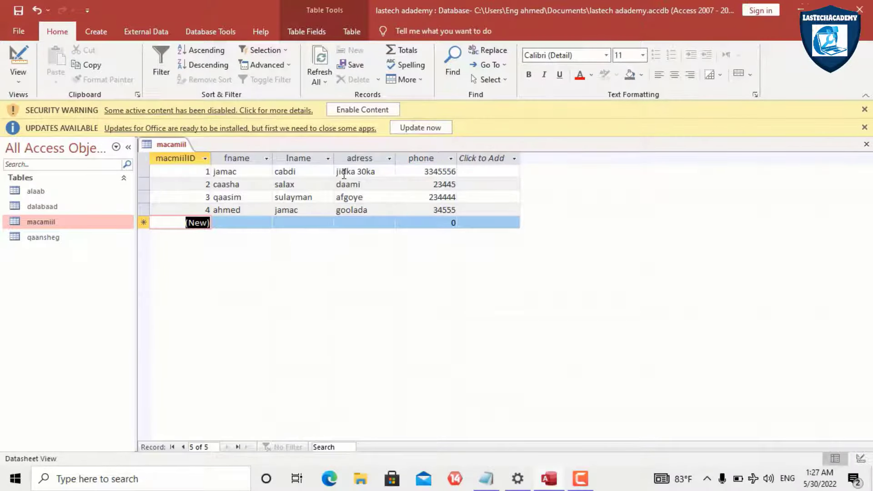
pyautogui.rightClick(62, 191)
pyautogui.click(35, 191)
# - Open alaab and add item 'iron', described as 'original', priced $30.00
pyautogui.rightClick(32, 191)
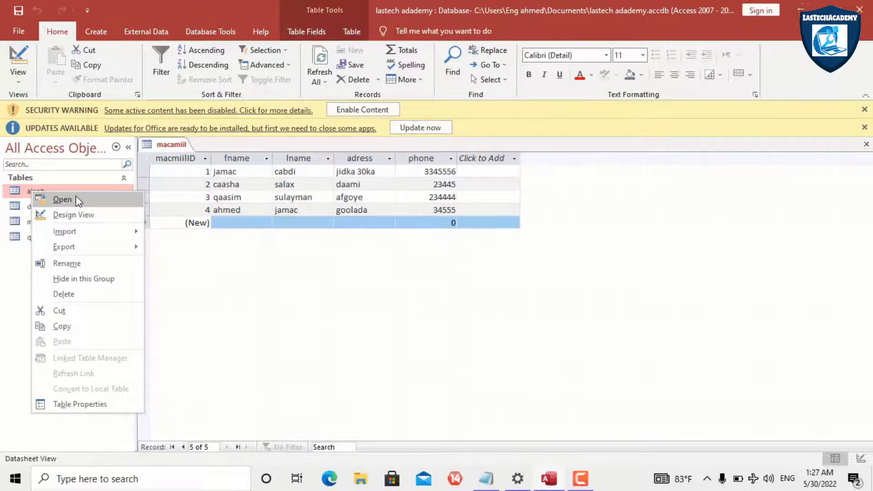
pyautogui.click(62, 200)
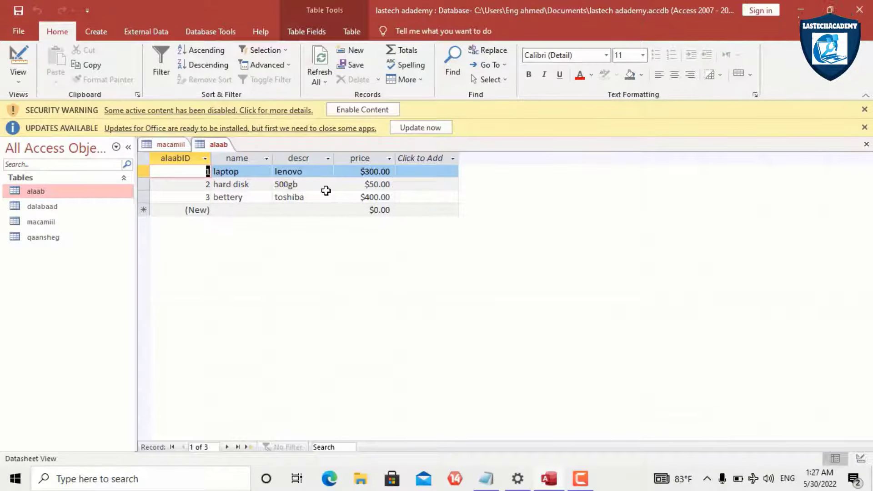
pyautogui.click(225, 210)
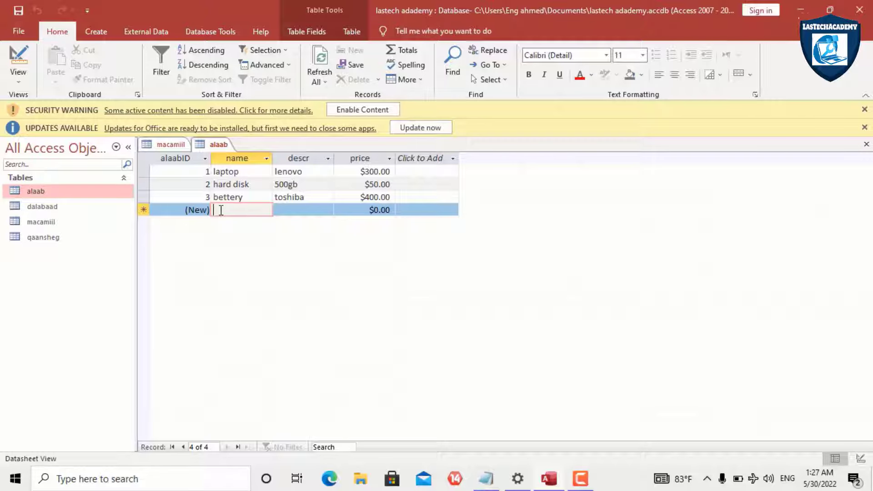
pyautogui.write('iron')
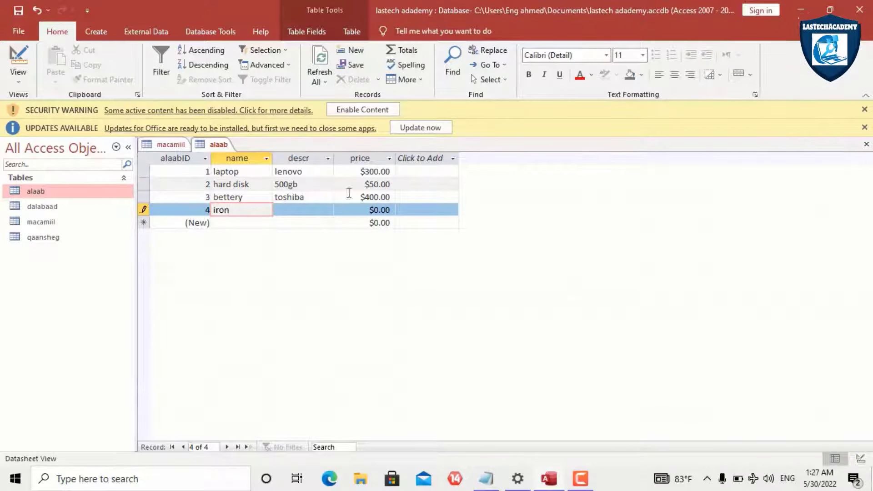
pyautogui.click(291, 213)
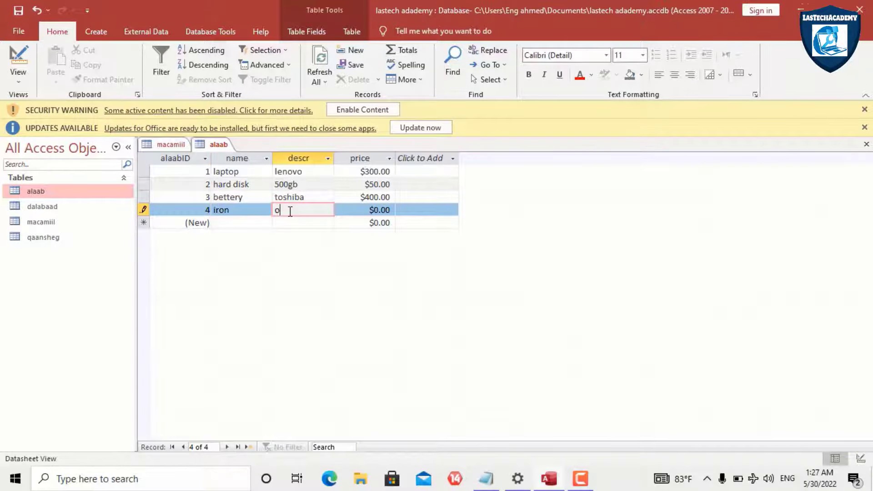
pyautogui.write('or')
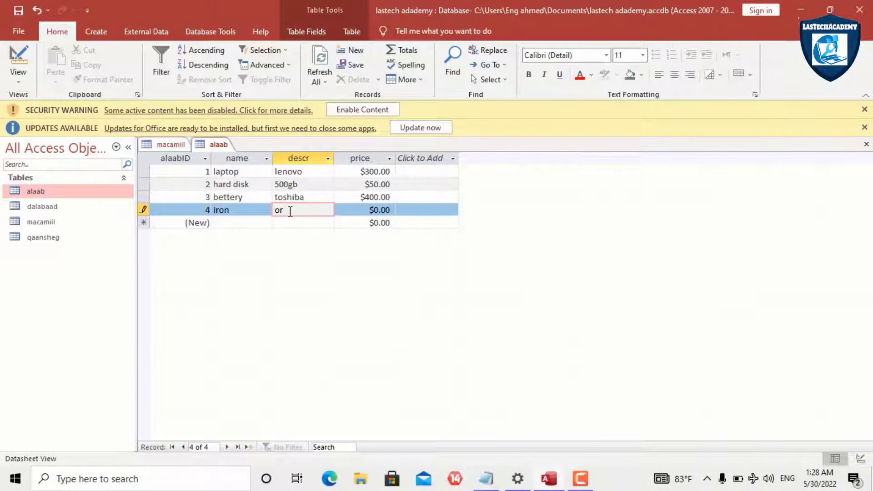
pyautogui.write('iginal')
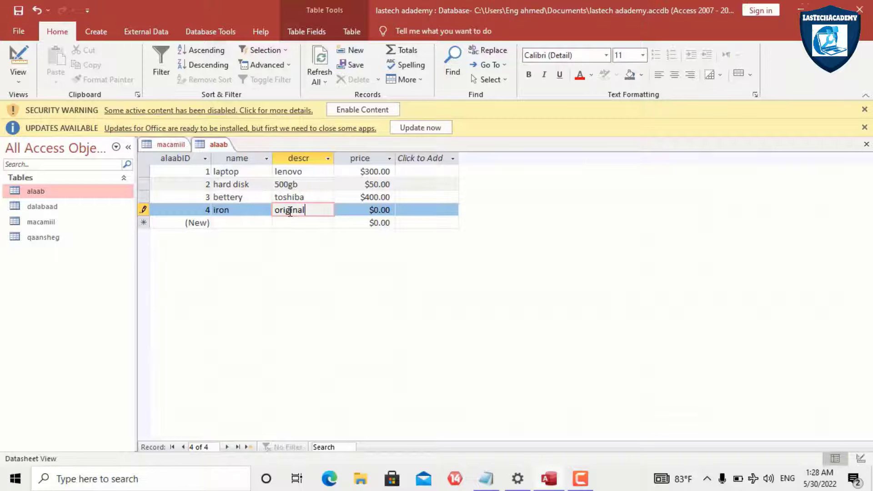
pyautogui.click(374, 212)
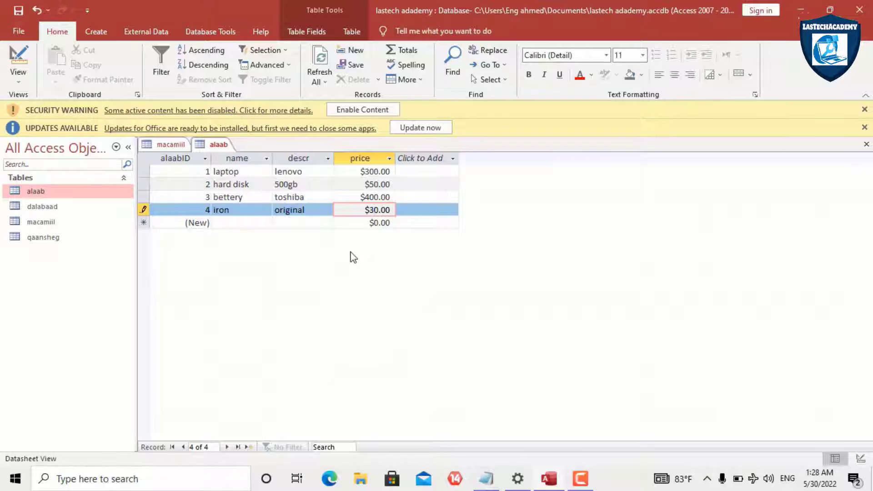
pyautogui.press('Tab')
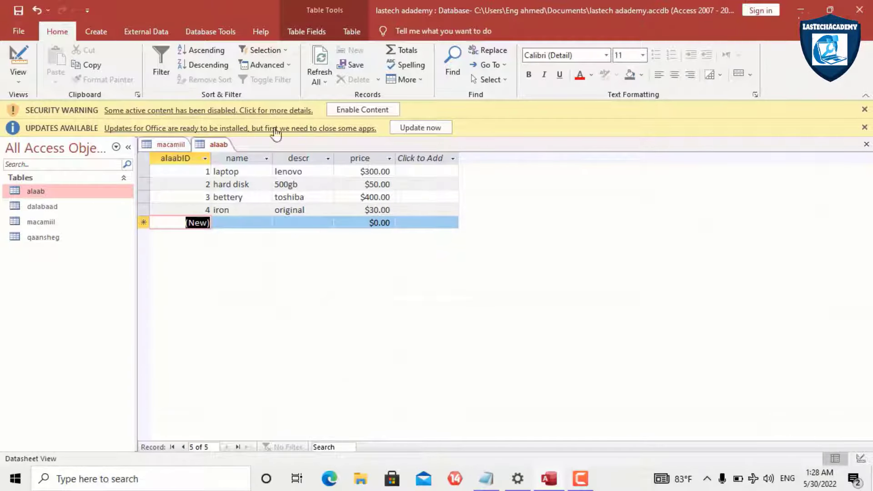
# - Open the dalabaad orders table, then save the macamiil table with its four customers
pyautogui.click(186, 144)
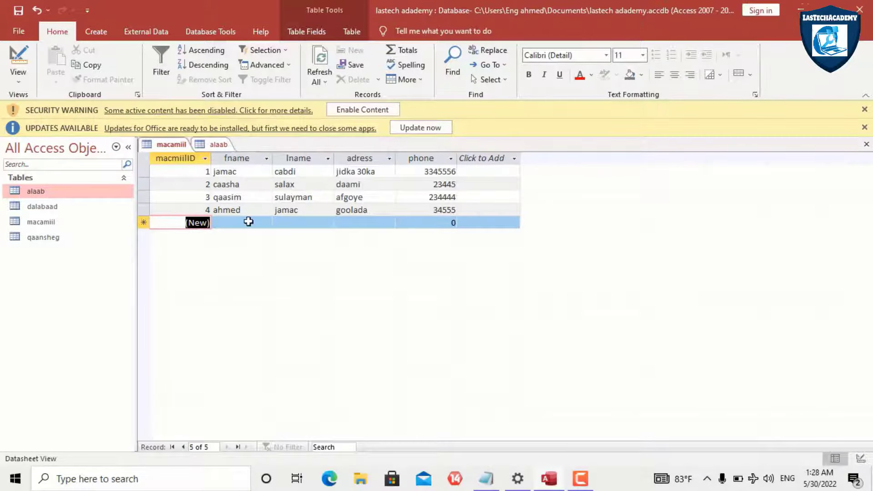
pyautogui.click(218, 144)
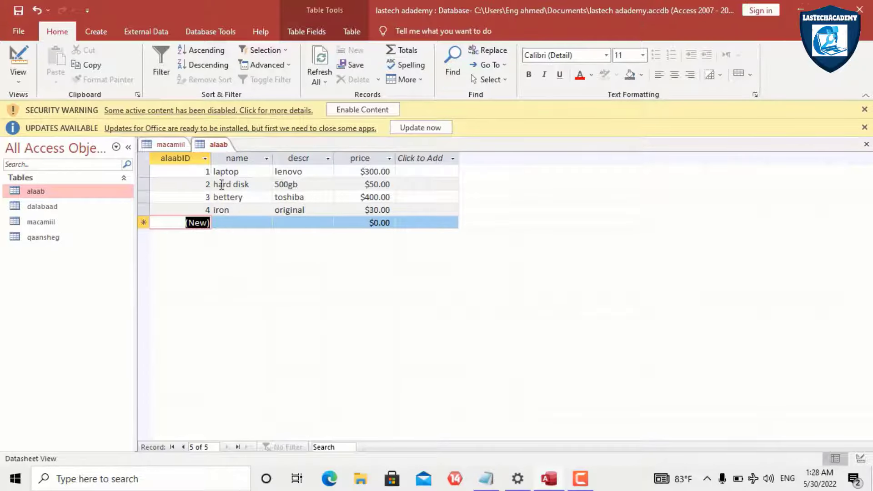
pyautogui.click(182, 145)
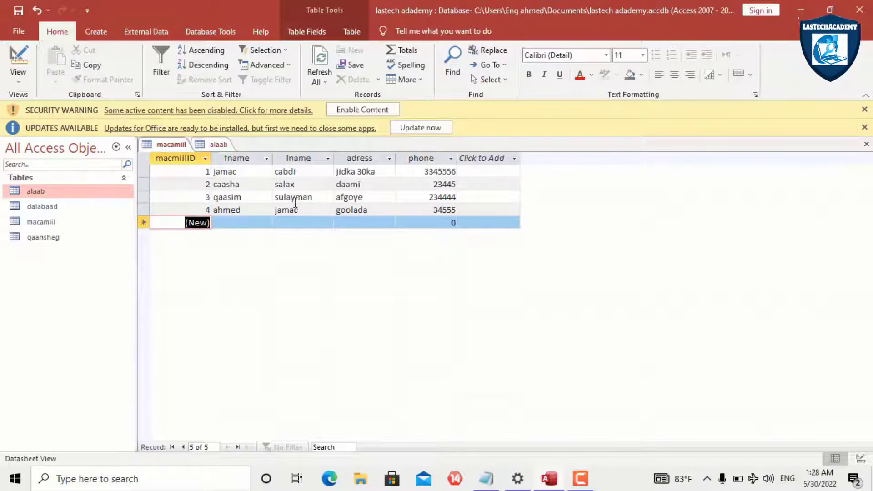
pyautogui.click(40, 211)
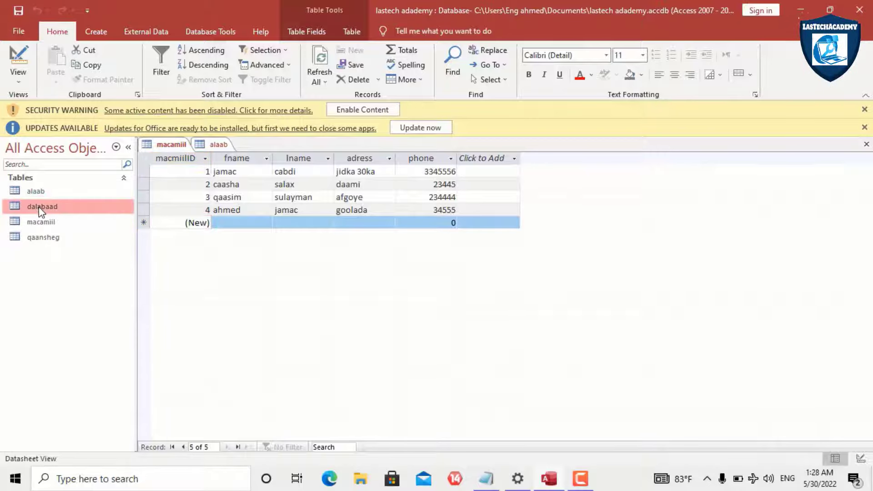
pyautogui.rightClick(40, 211)
pyautogui.click(69, 214)
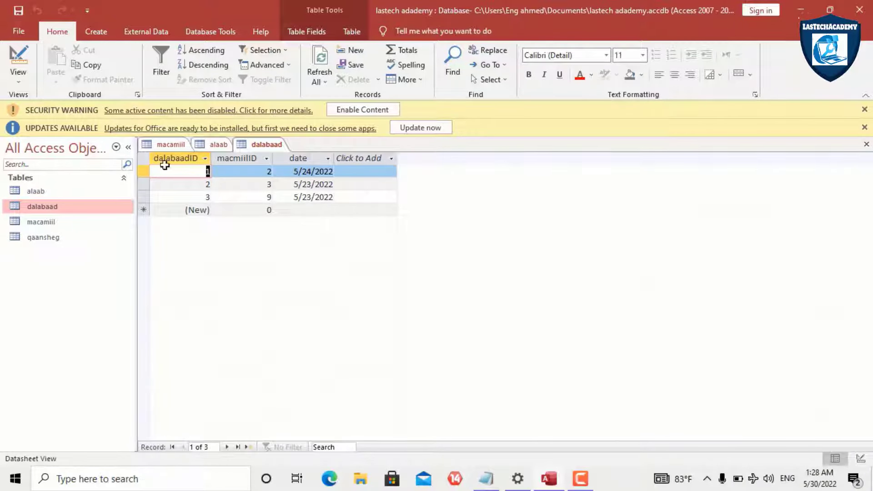
pyautogui.click(270, 210)
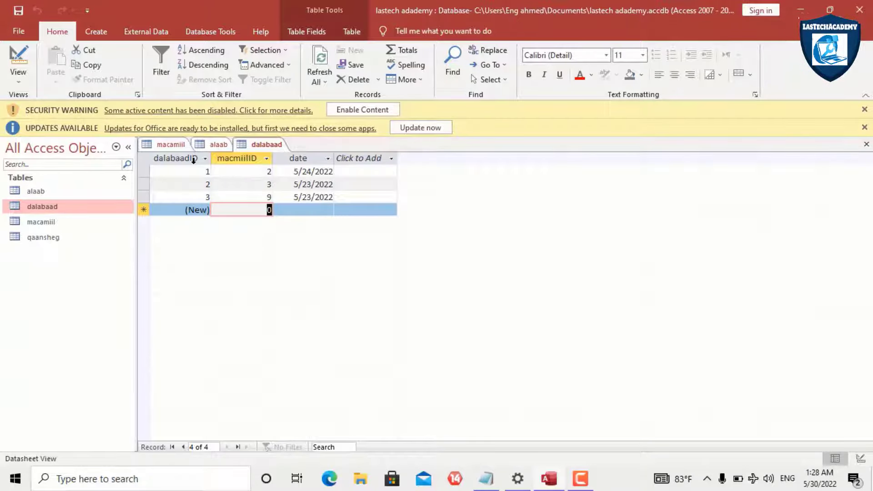
pyautogui.rightClick(164, 144)
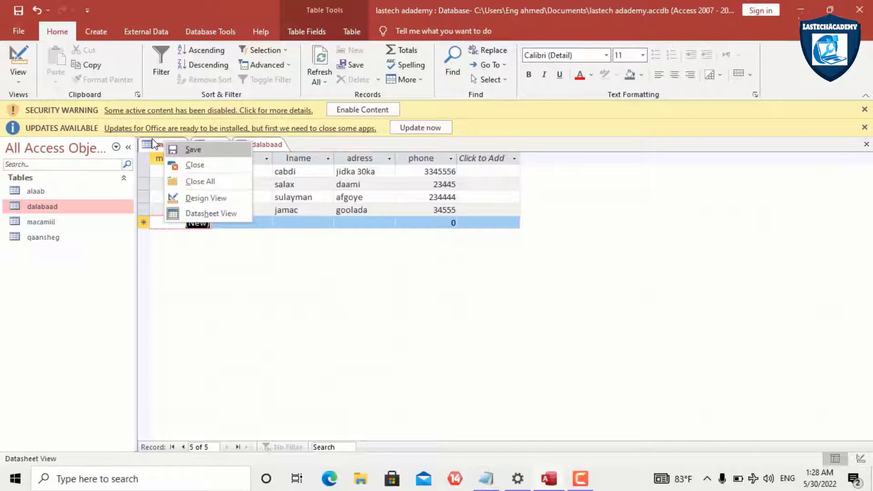
pyautogui.click(193, 150)
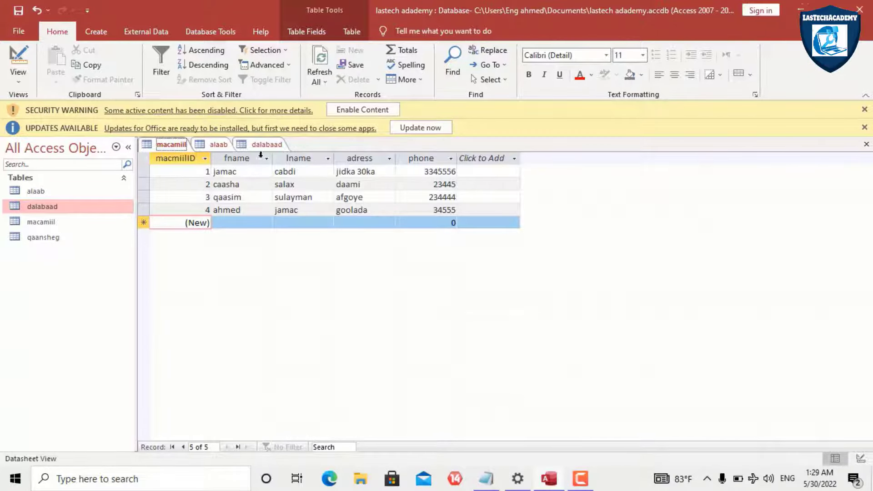
# - Add an order for customer 3 dated 5/29/2022 from the date picker
pyautogui.click(267, 145)
pyautogui.click(266, 214)
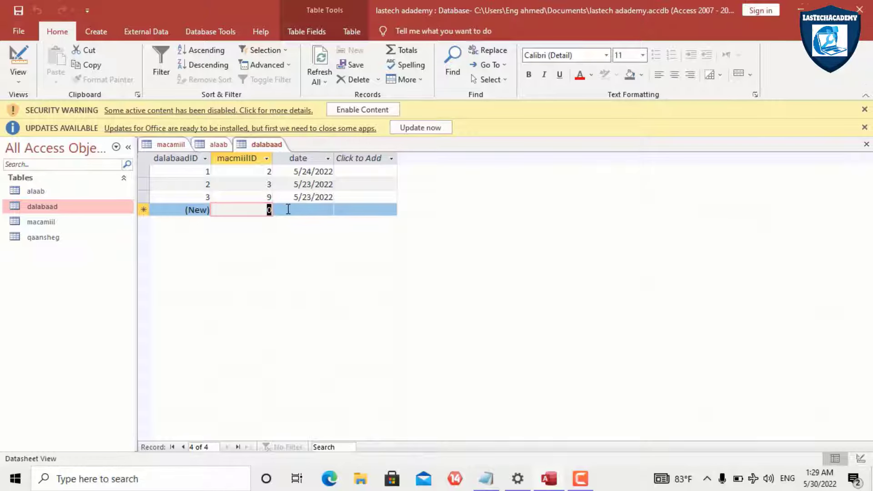
pyautogui.press('BackSpace')
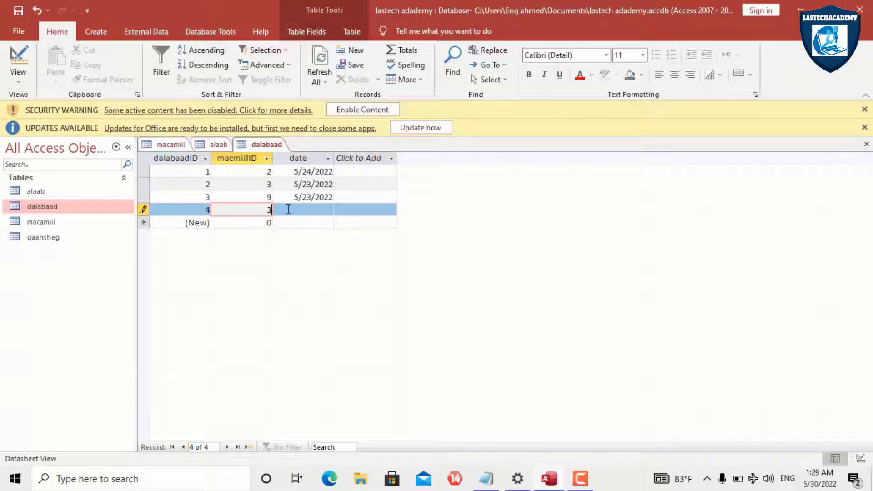
pyautogui.click(172, 145)
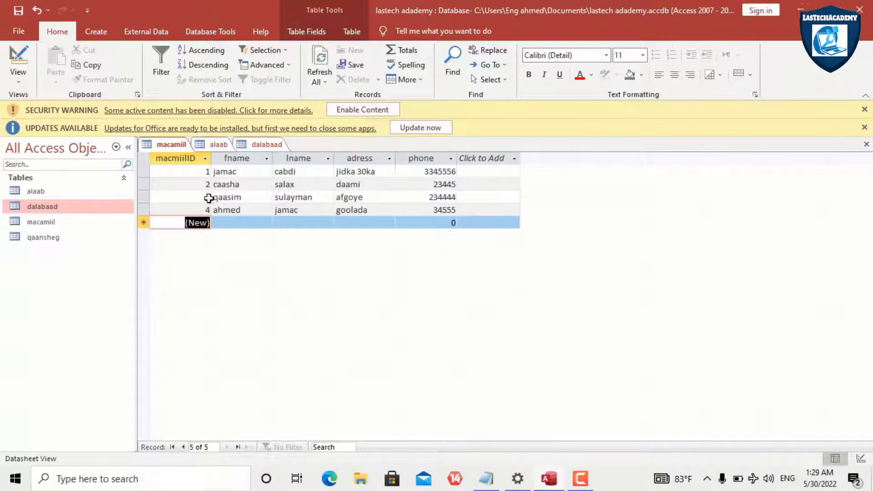
pyautogui.click(256, 143)
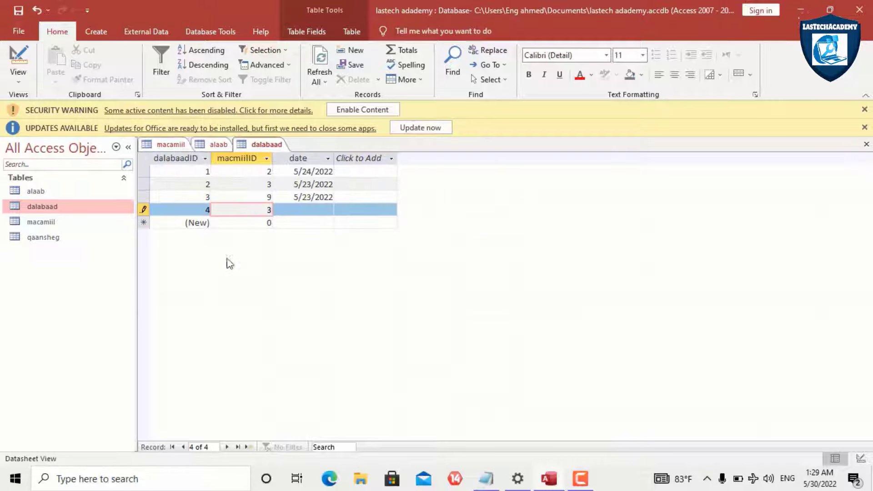
pyautogui.click(318, 211)
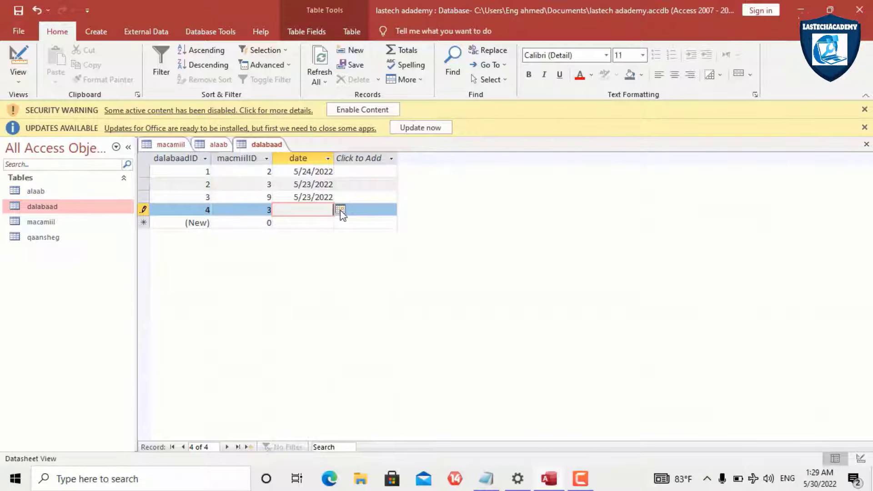
pyautogui.click(340, 210)
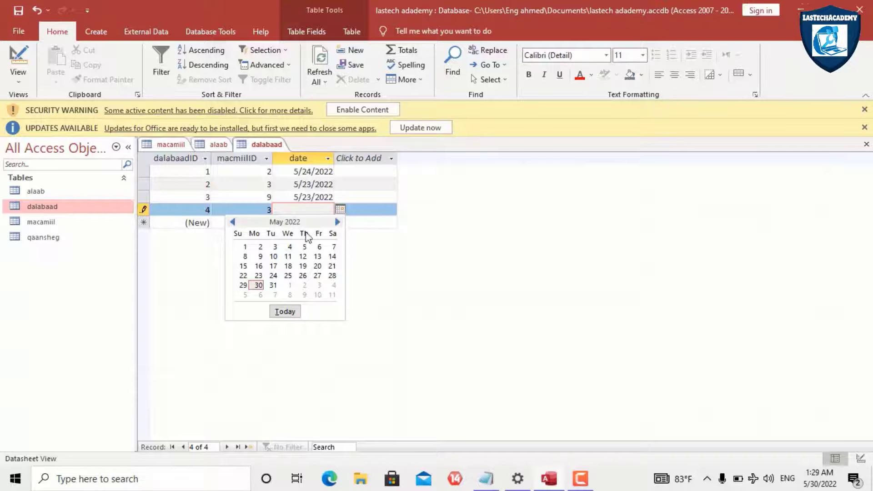
pyautogui.click(243, 285)
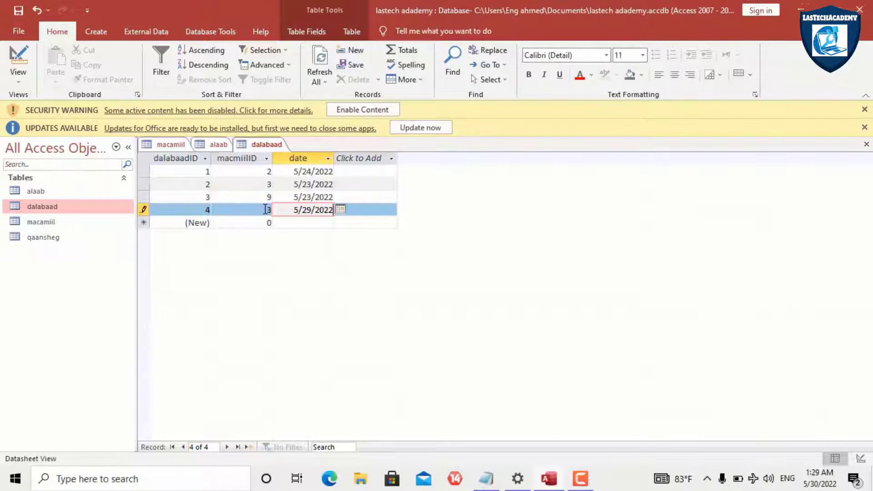
pyautogui.press('Tab')
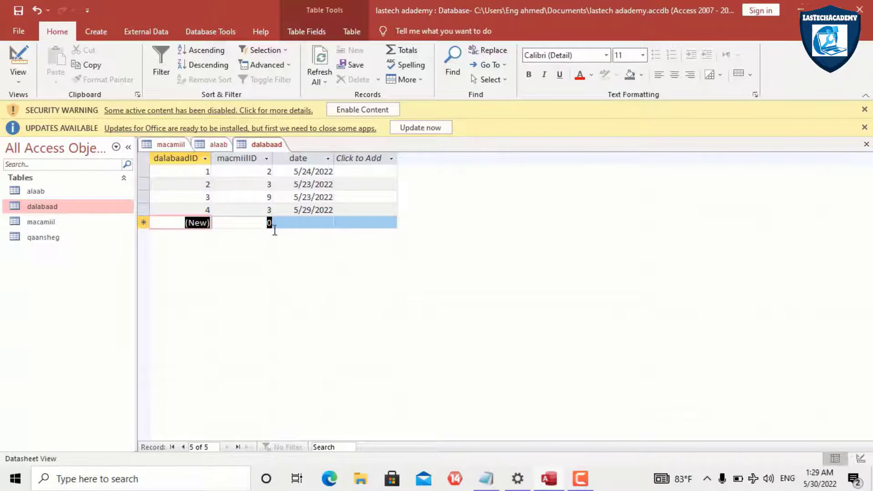
# - Add an order for customer 4 dated 5/24/2022 and save it
pyautogui.press('Tab')
pyautogui.press('BackSpace')
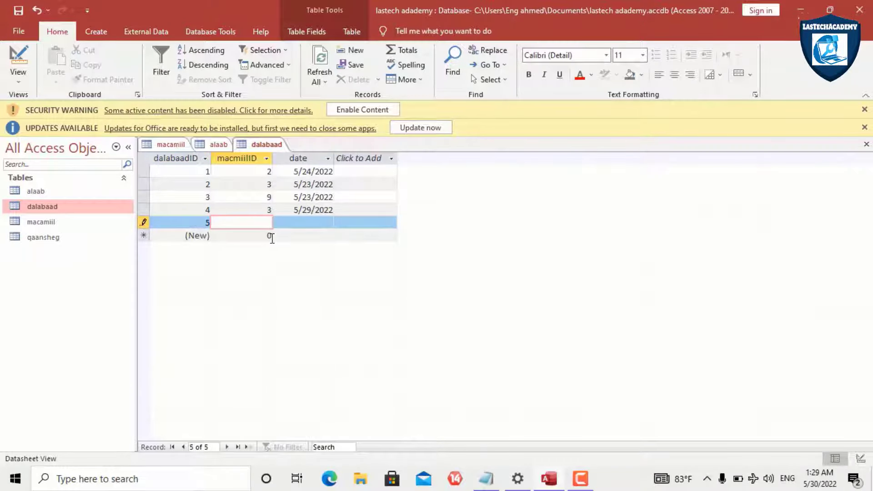
pyautogui.write('4')
pyautogui.press('Tab')
pyautogui.click(340, 222)
pyautogui.click(273, 292)
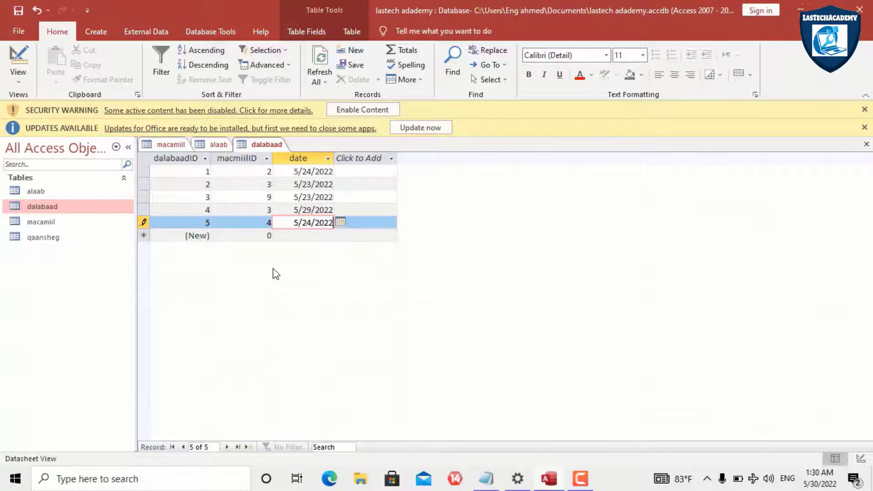
pyautogui.press('Tab')
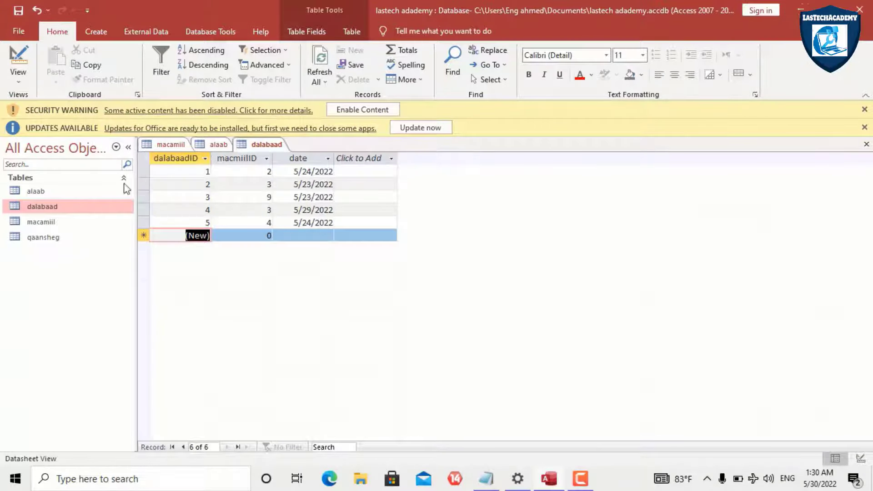
# - Open the qaansheg table and look up order numbers in dalabaad
pyautogui.rightClick(41, 238)
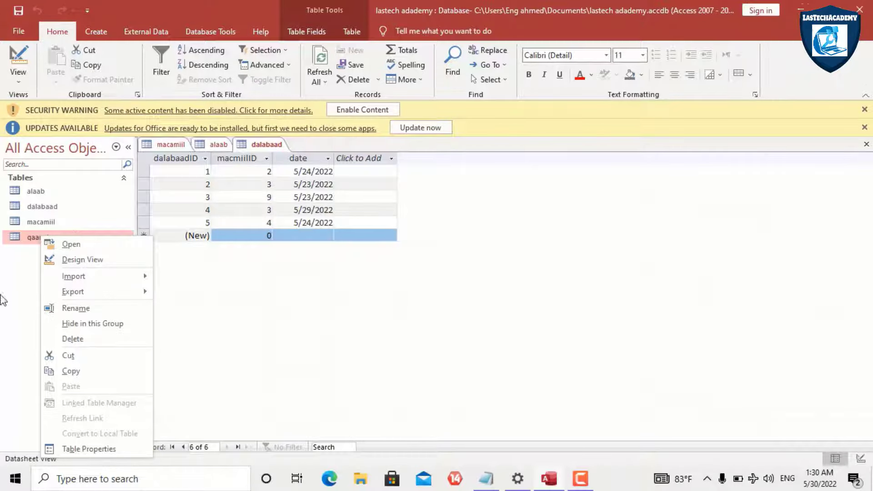
pyautogui.click(72, 245)
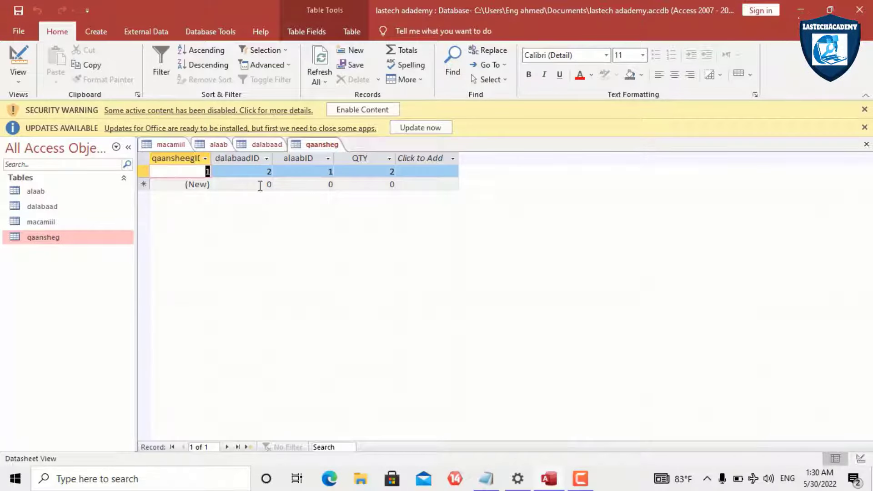
pyautogui.click(269, 184)
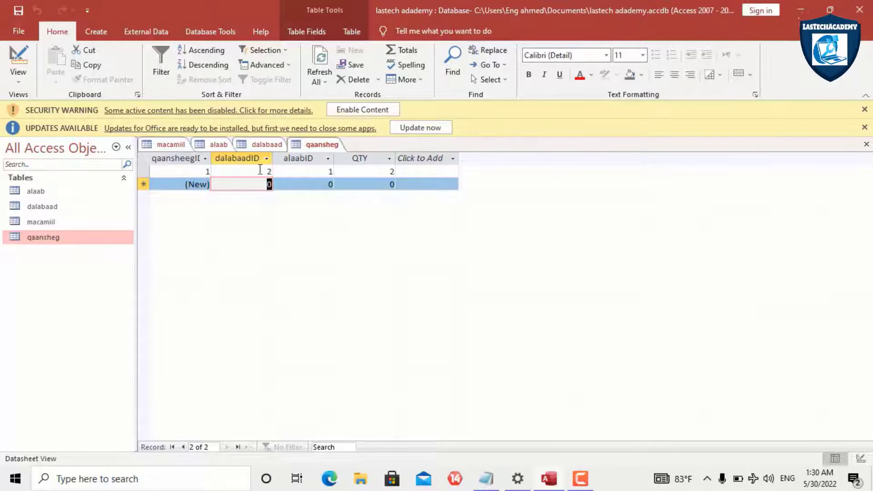
pyautogui.click(269, 145)
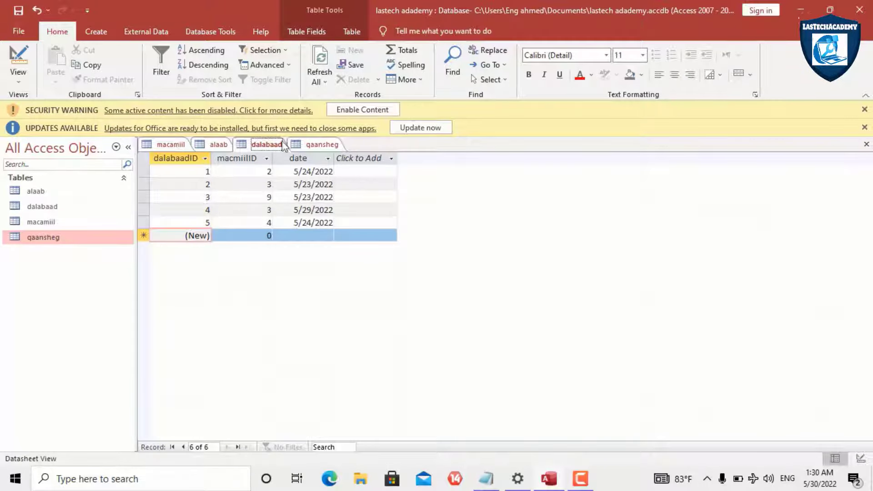
pyautogui.click(314, 144)
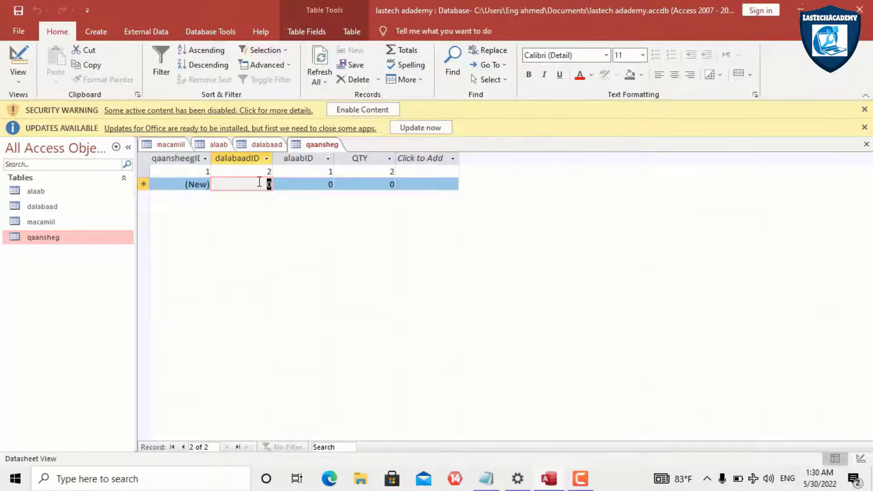
# - Fill the second qaansheg line with dalabaadID 5, checking alaab's item IDs, and save it
pyautogui.press('BackSpace')
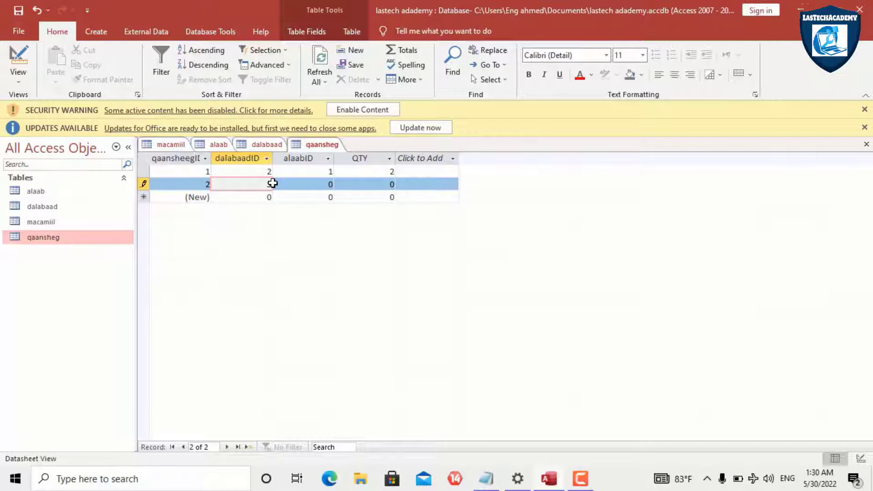
pyautogui.write('5')
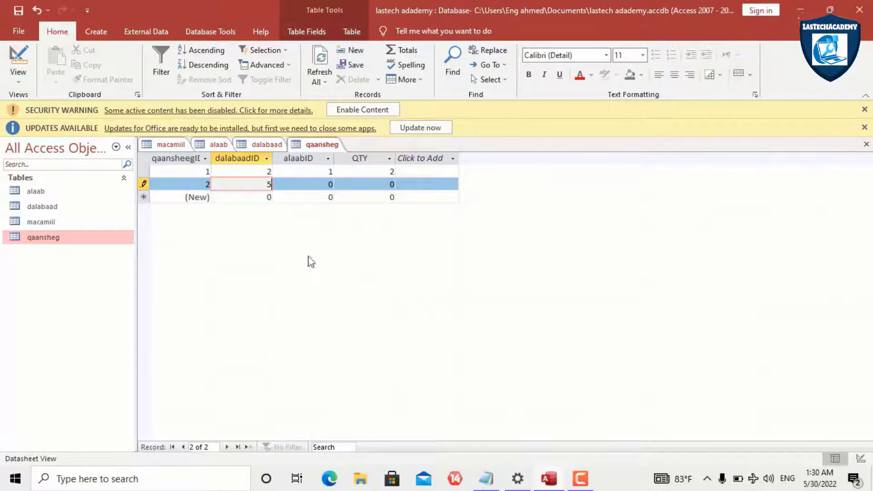
pyautogui.press('Tab')
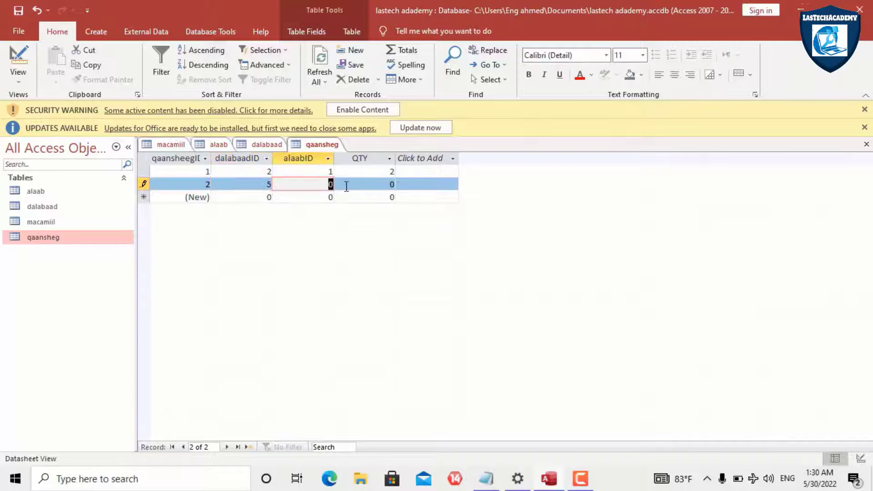
pyautogui.press('BackSpace')
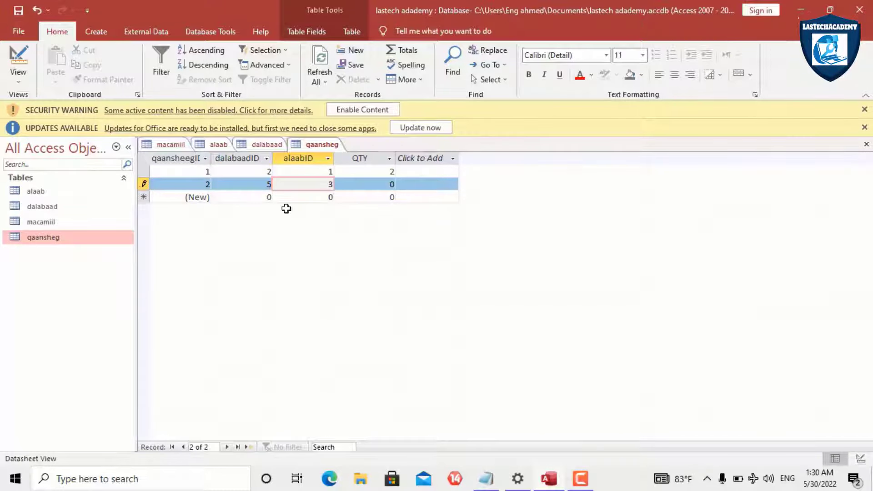
pyautogui.click(216, 146)
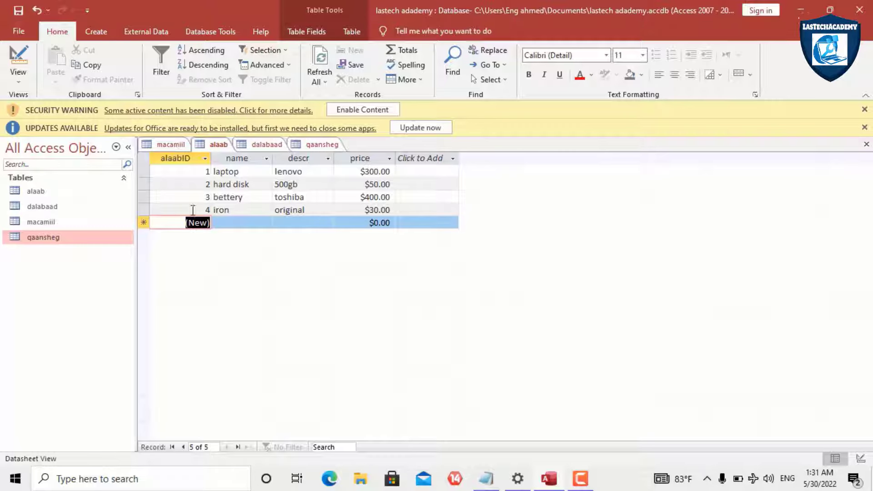
pyautogui.click(312, 145)
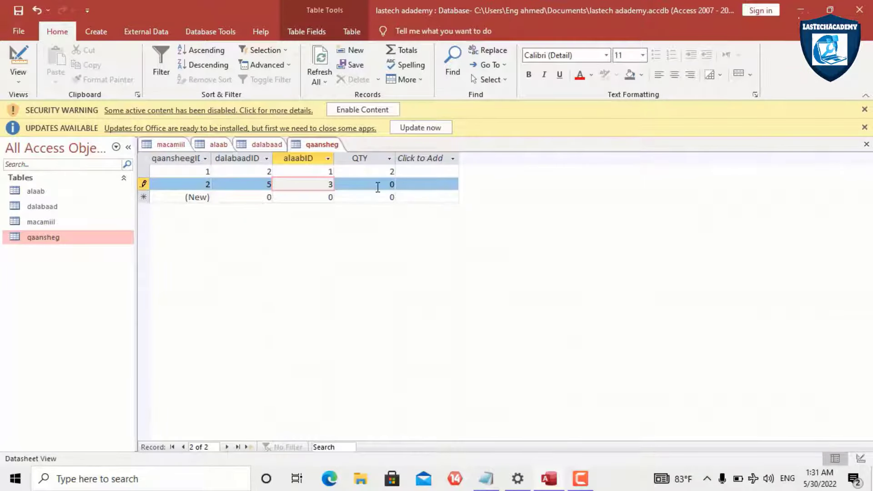
pyautogui.press('Tab')
pyautogui.press('BackSpace')
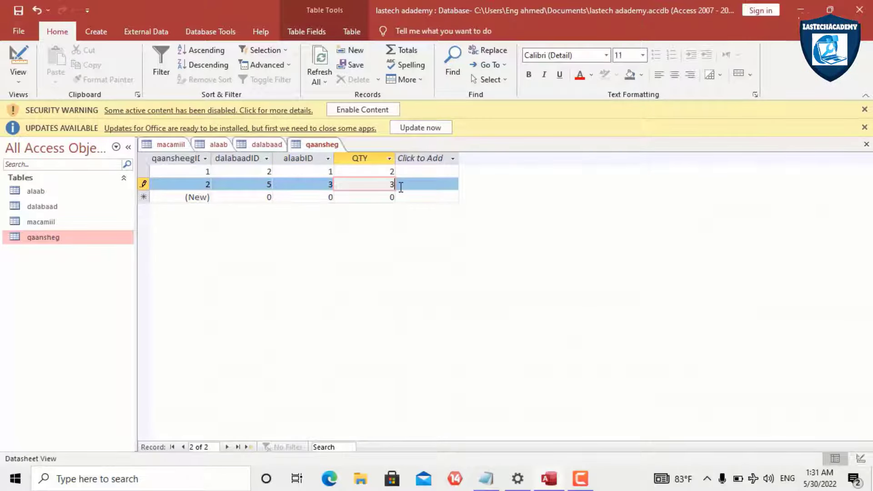
pyautogui.press('Tab')
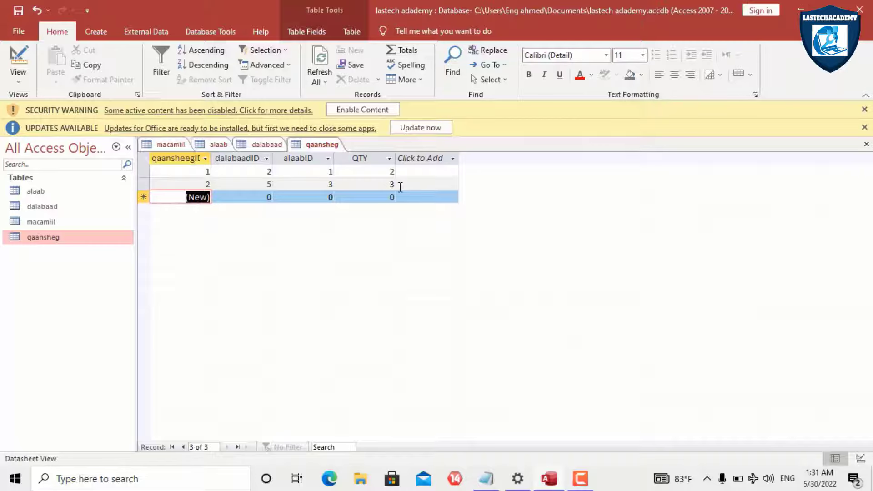
# - Enter the third line with dalabaadID 2, alaabID 1 and QTY 4
pyautogui.click(269, 197)
pyautogui.press('BackSpace')
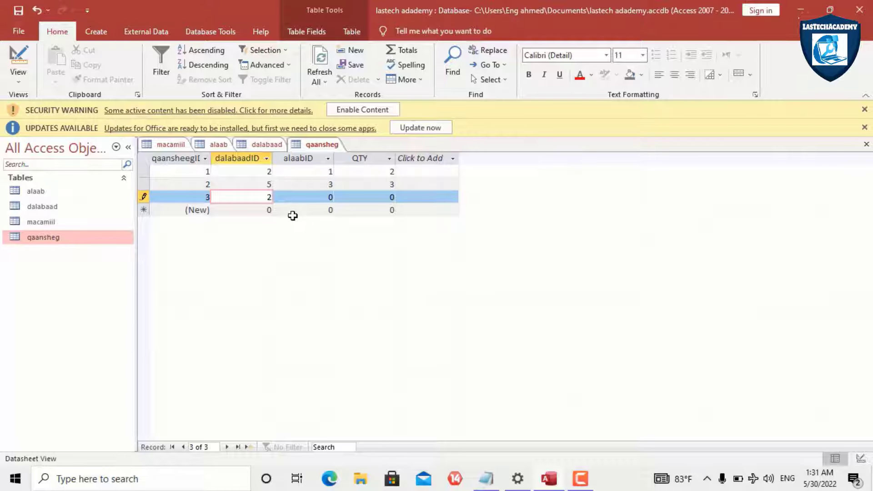
pyautogui.click(321, 196)
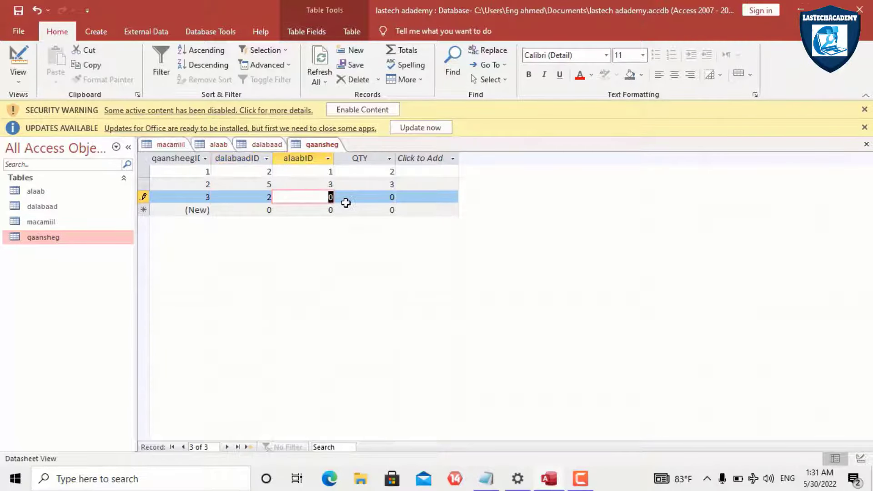
pyautogui.press('Delete')
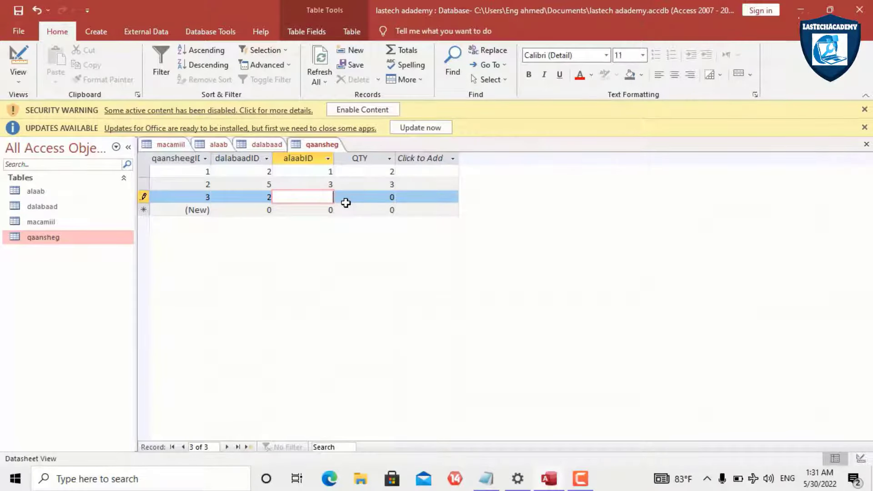
pyautogui.write('1')
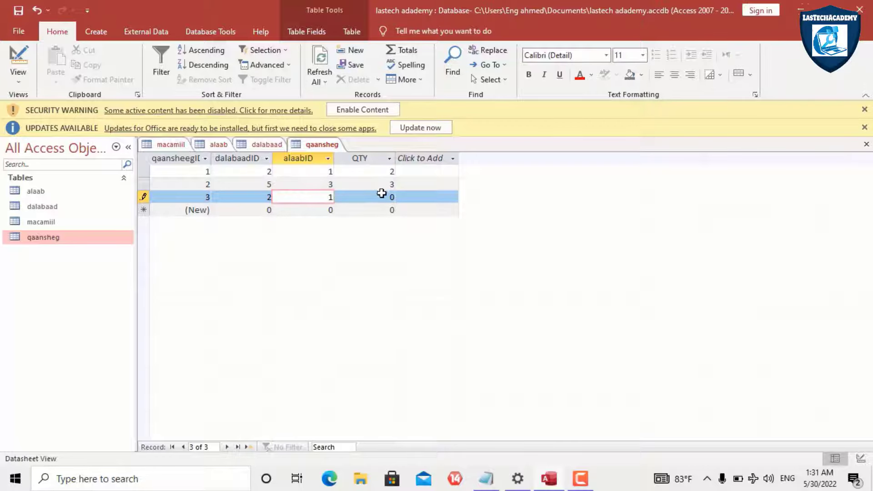
pyautogui.press('Tab')
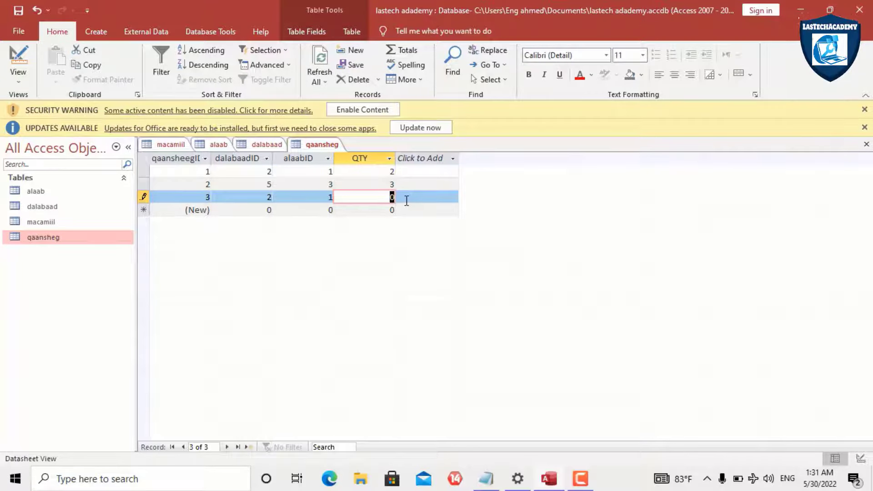
pyautogui.write('4')
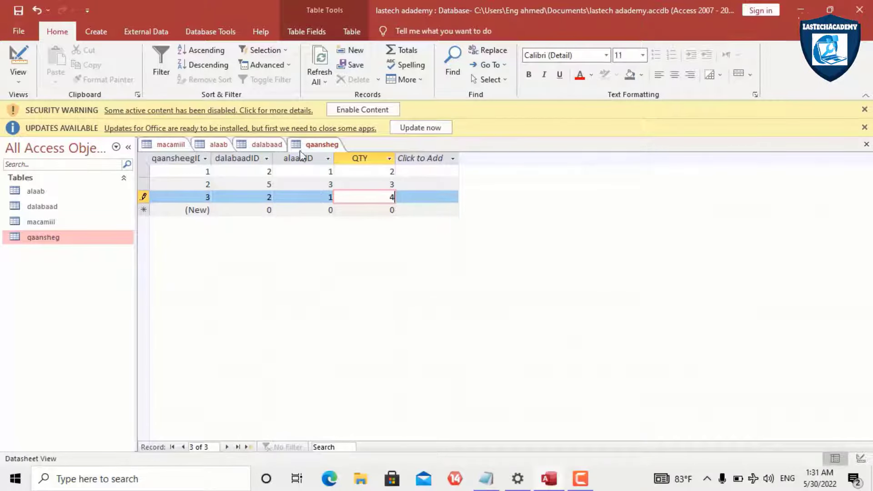
pyautogui.click(219, 144)
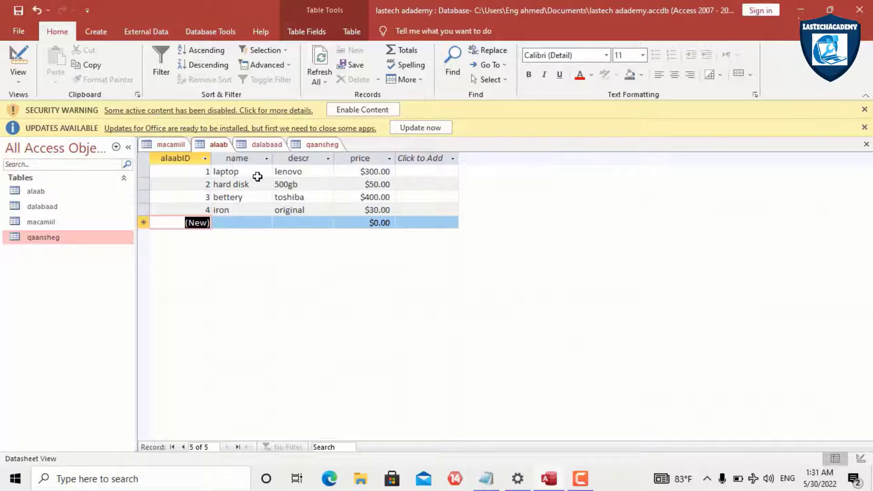
pyautogui.click(307, 142)
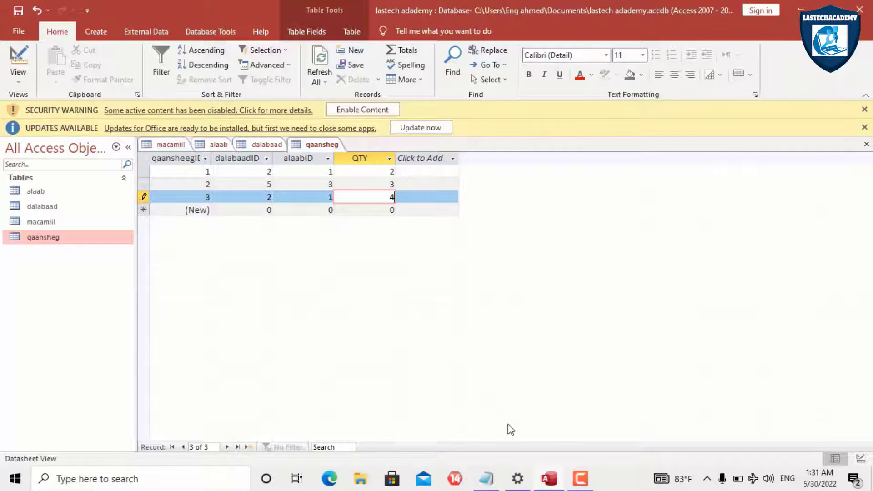
pyautogui.click(580, 482)
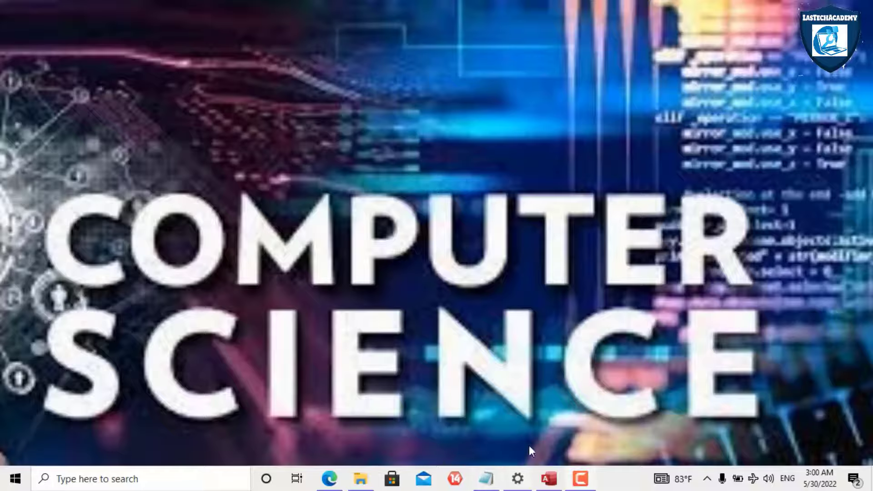
# - Restore the lastech adademy database window listing its four tables
pyautogui.click(548, 482)
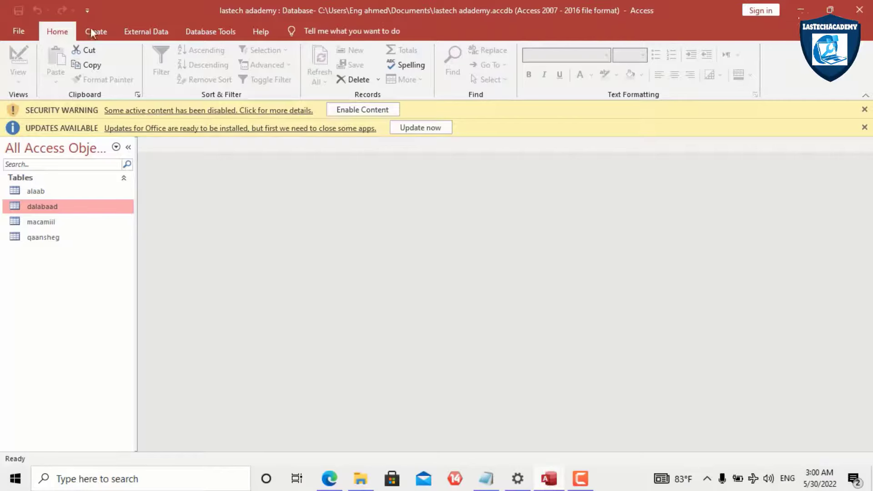
# - Open the macamiil customer table
pyautogui.click(50, 222)
pyautogui.rightClick(48, 221)
pyautogui.click(79, 226)
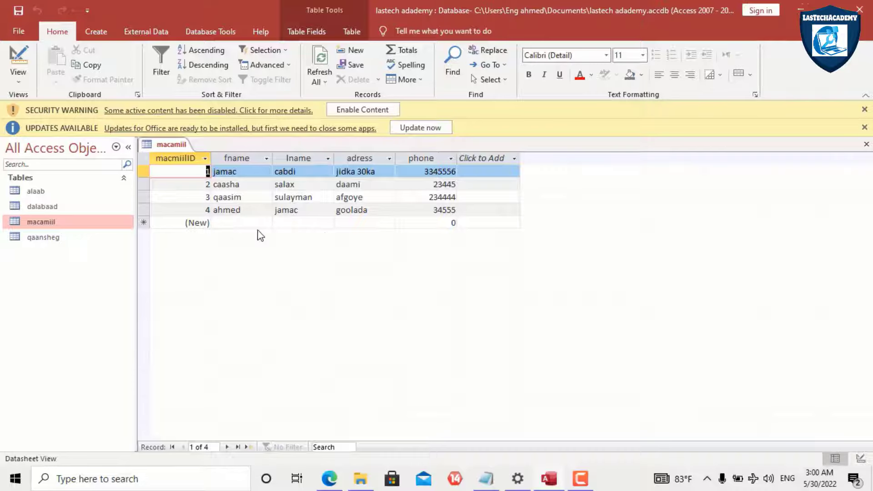
# - Add a sixth customer with first name, last name, address and phone, and save it
pyautogui.click(230, 223)
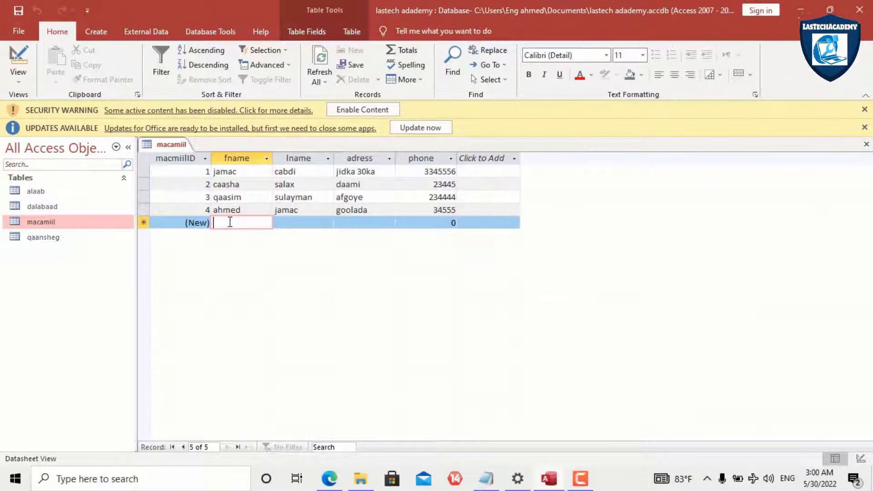
pyautogui.write('c/')
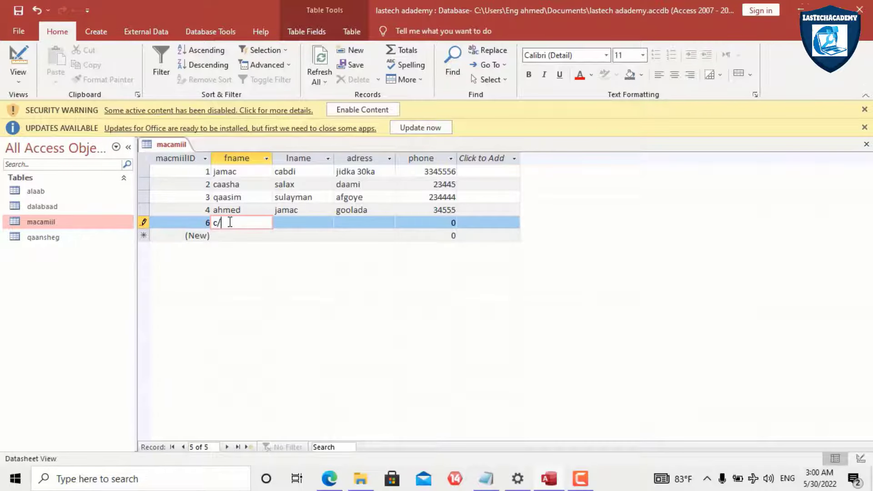
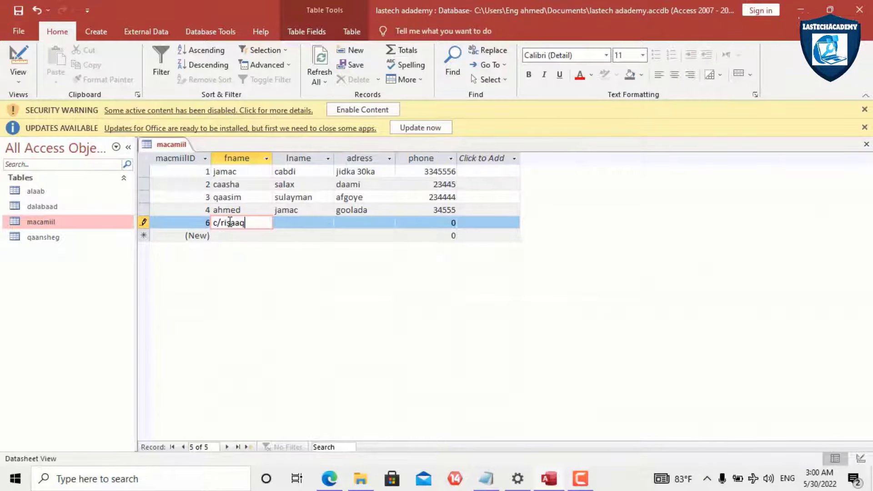
pyautogui.click(289, 225)
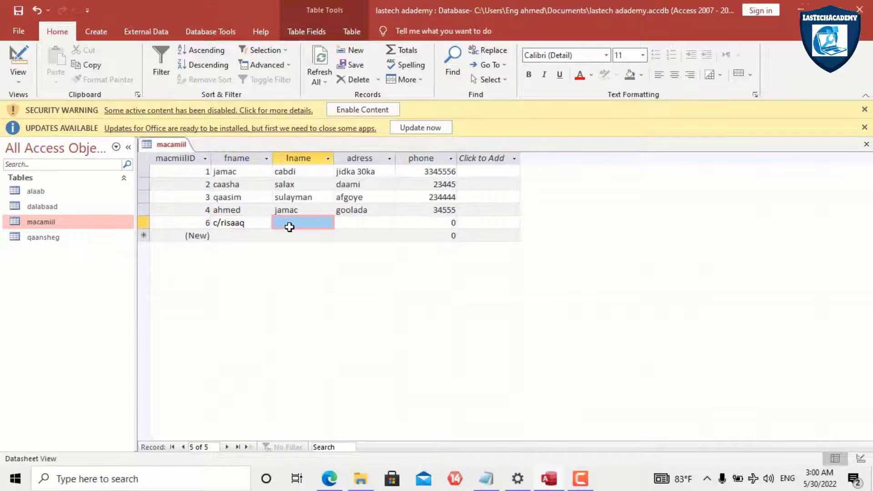
pyautogui.click(289, 226)
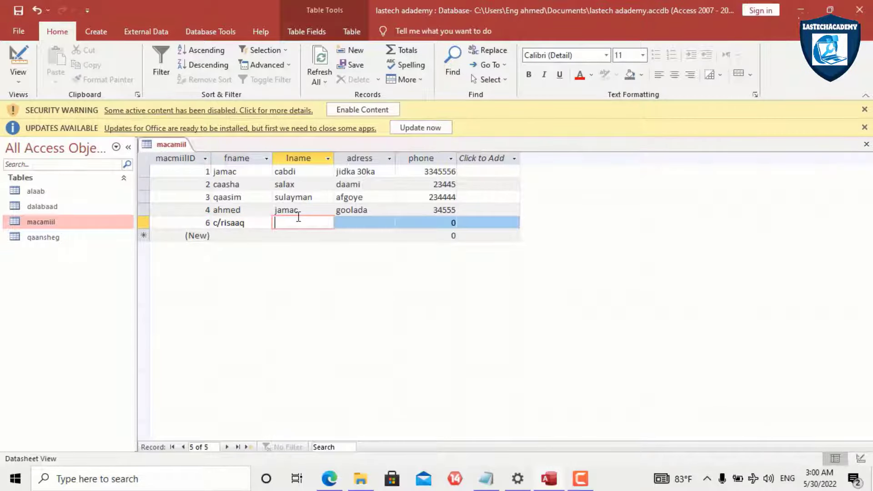
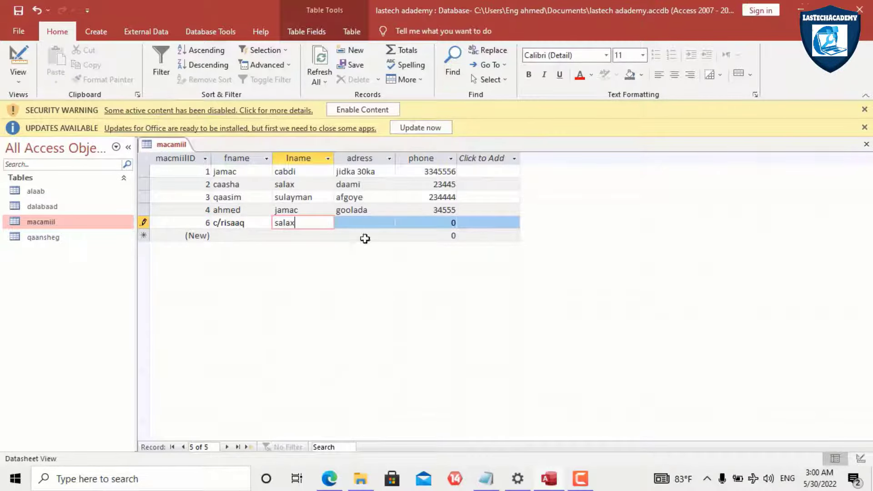
pyautogui.press('Tab')
pyautogui.write('d')
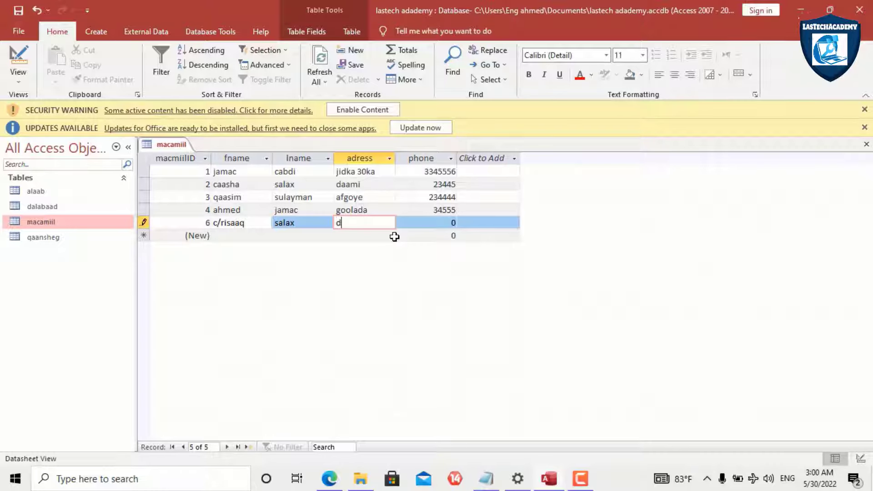
pyautogui.write('aami')
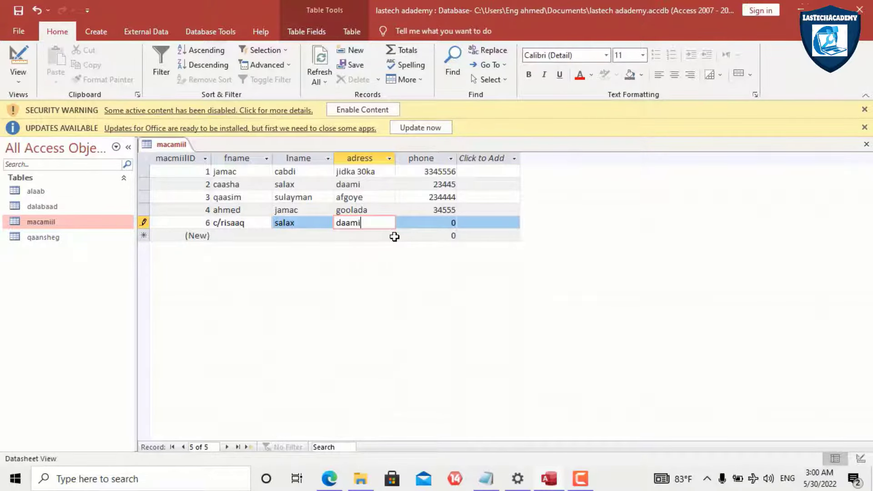
pyautogui.click(446, 225)
pyautogui.press('Delete')
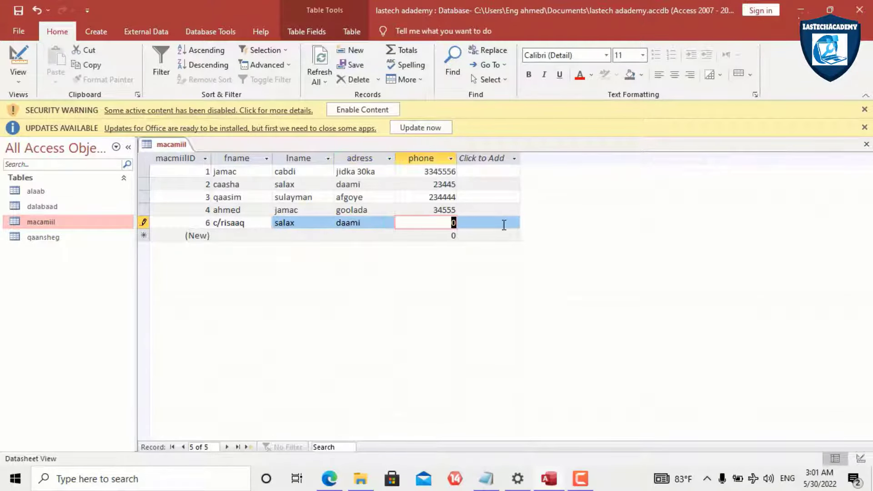
pyautogui.write('4456')
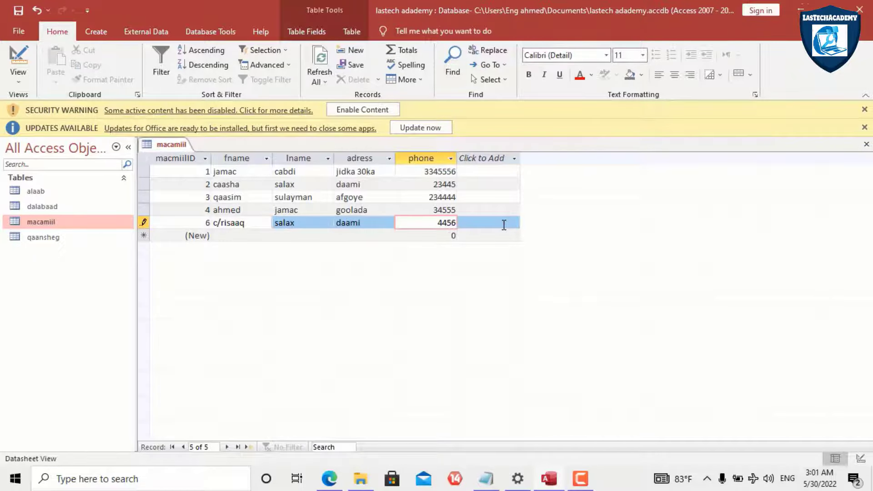
pyautogui.press('Return')
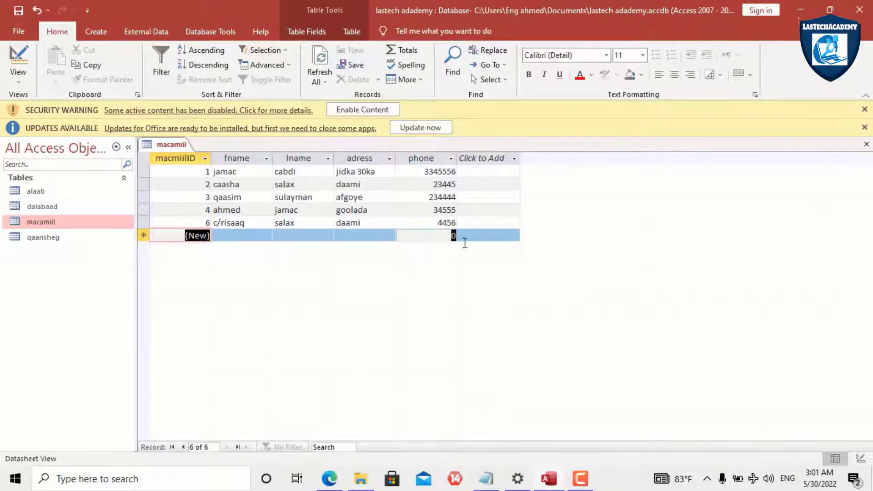
# - Open the alaab items table from the Navigation Pane
pyautogui.click(452, 236)
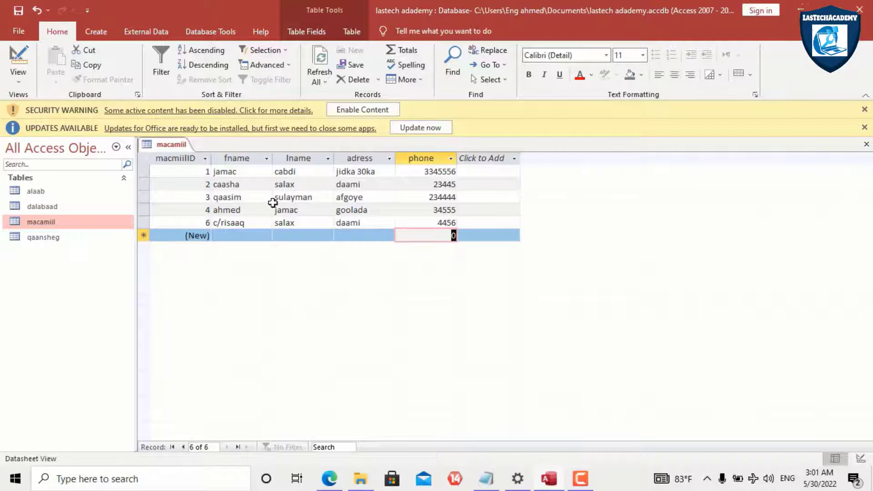
pyautogui.click(50, 191)
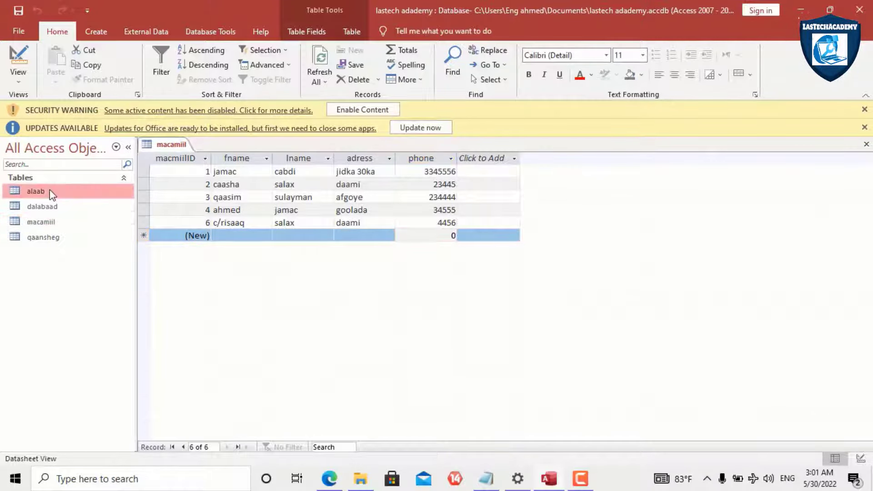
pyautogui.rightClick(51, 191)
pyautogui.click(75, 195)
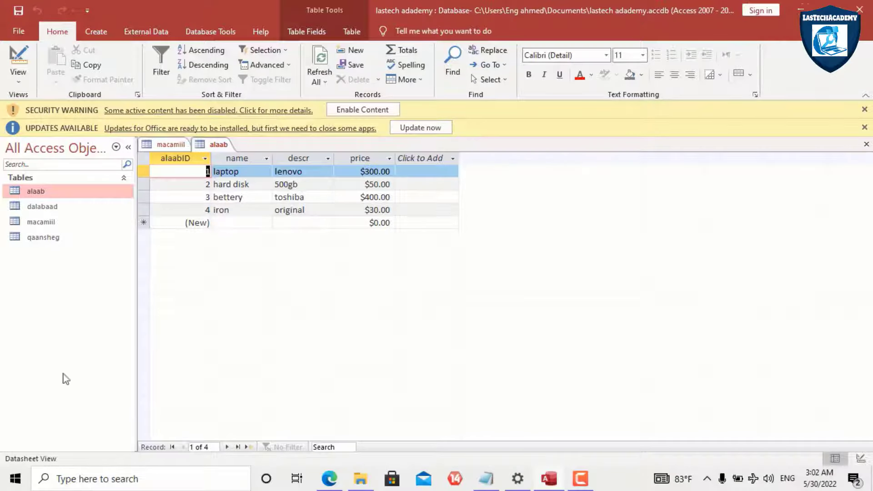
# - Open the dalabaad orders table, showing its five dated orders
pyautogui.click(54, 209)
pyautogui.rightClick(53, 209)
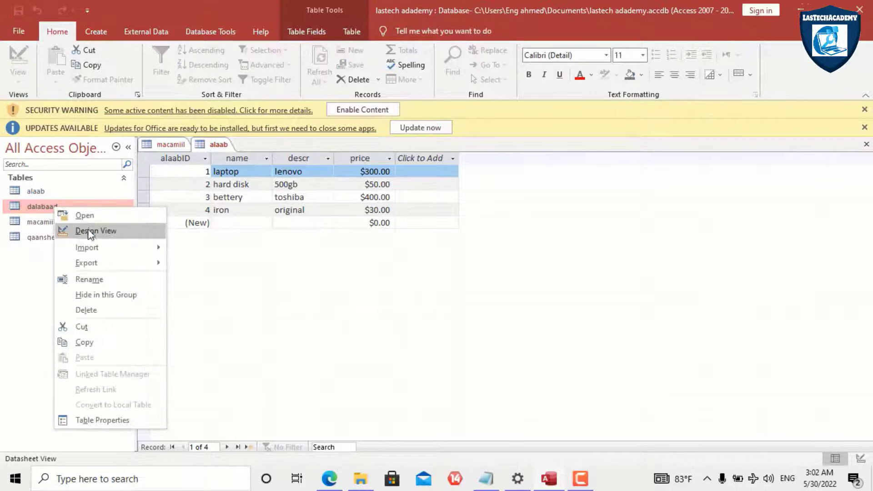
pyautogui.click(84, 216)
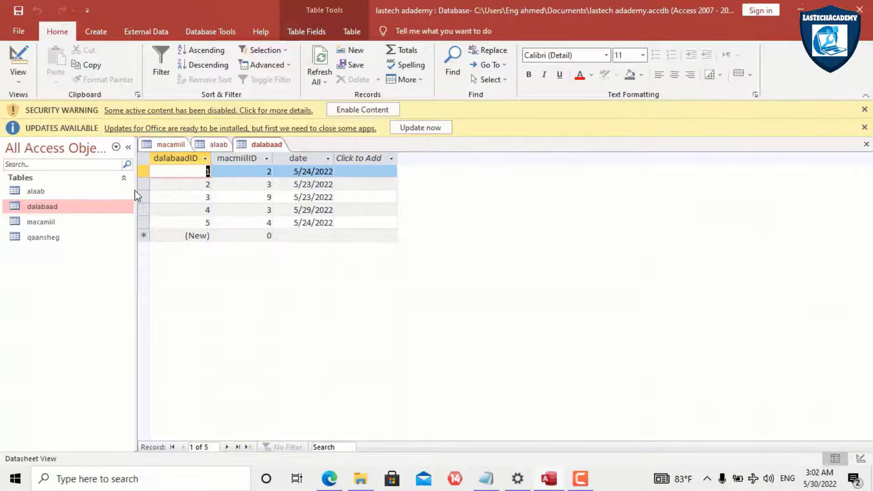
# - Change order 5's date to 5/31/2022, save it, and return to macamiil
pyautogui.click(314, 223)
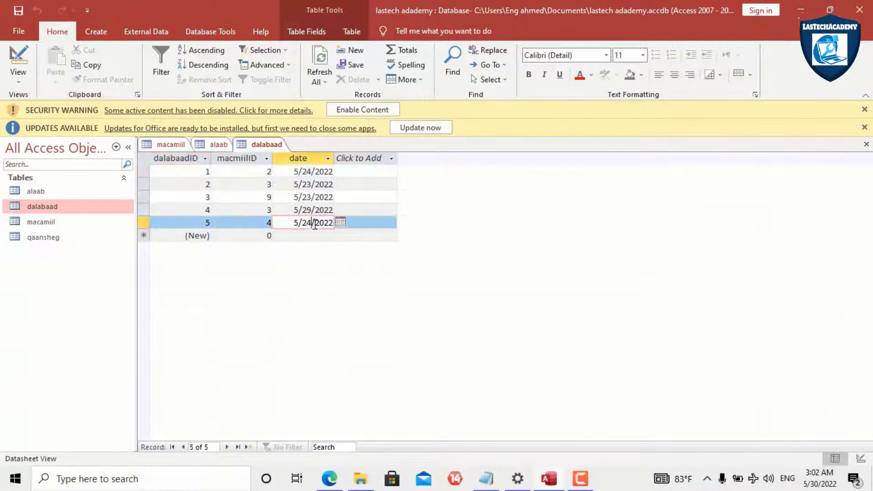
pyautogui.click(340, 222)
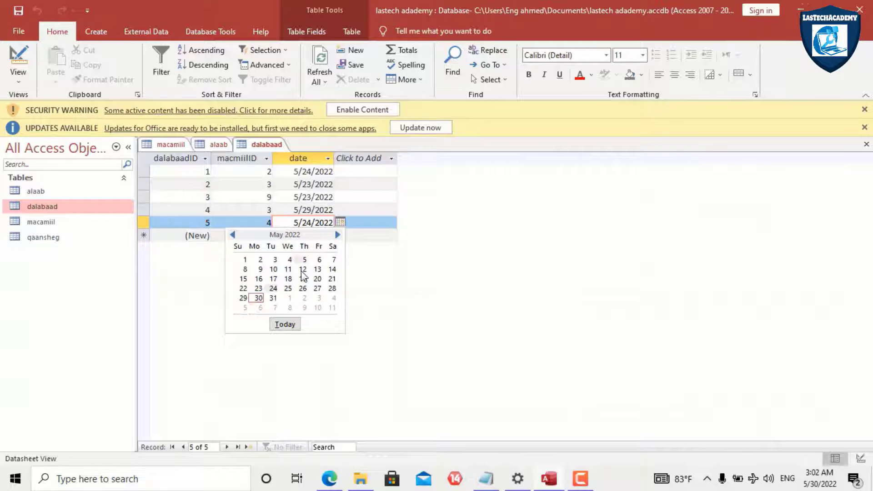
pyautogui.click(274, 298)
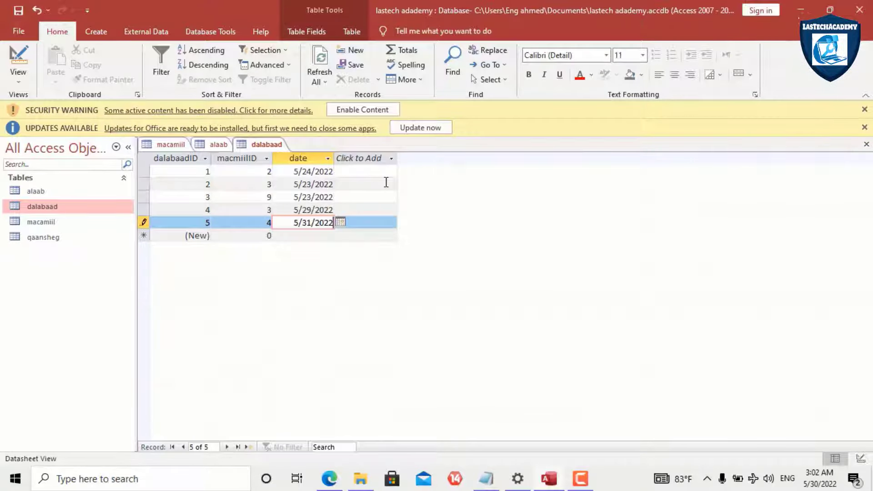
pyautogui.click(348, 232)
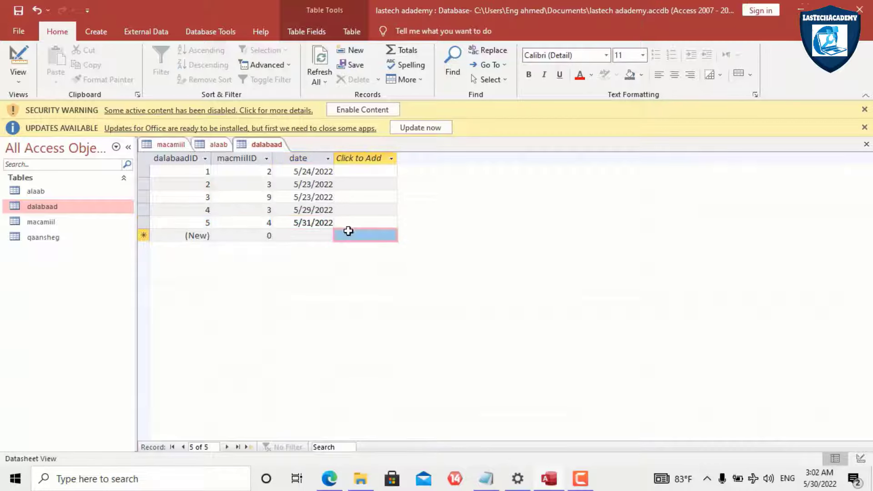
pyautogui.click(317, 223)
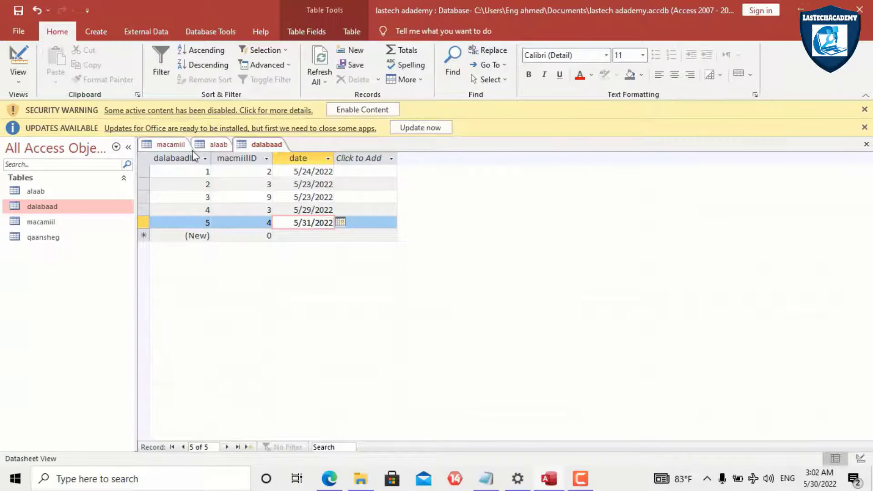
pyautogui.click(178, 146)
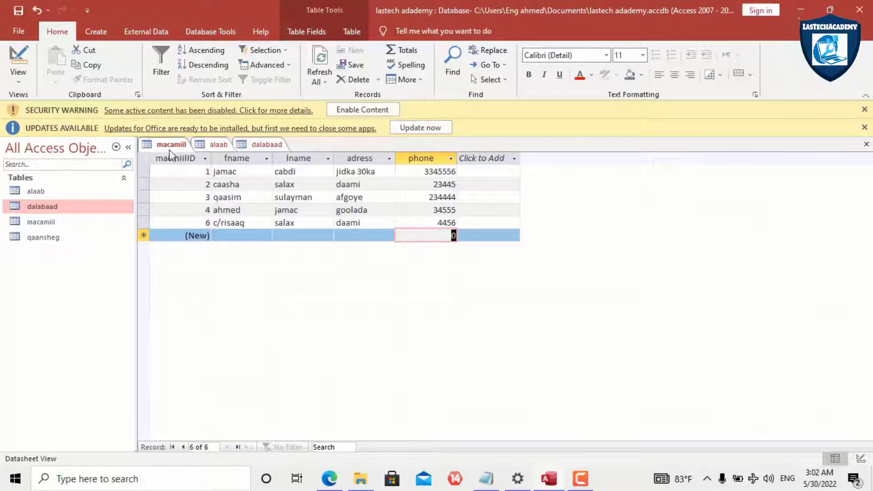
# - Open macamiil in Design View and bring up the validation-rule notes in Notepad
pyautogui.rightClick(168, 146)
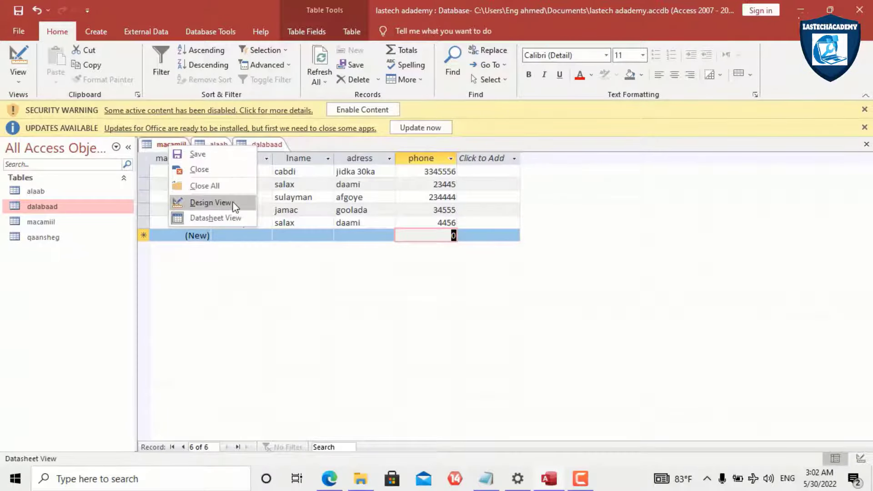
pyautogui.click(210, 202)
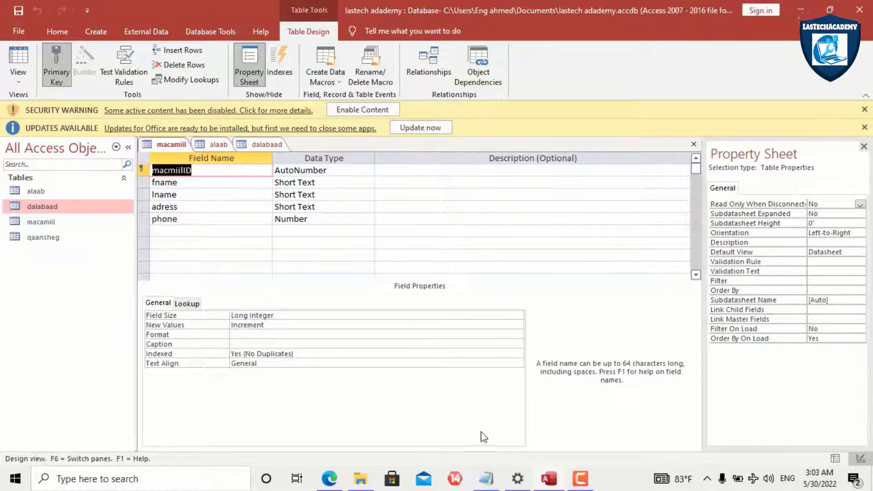
pyautogui.click(485, 486)
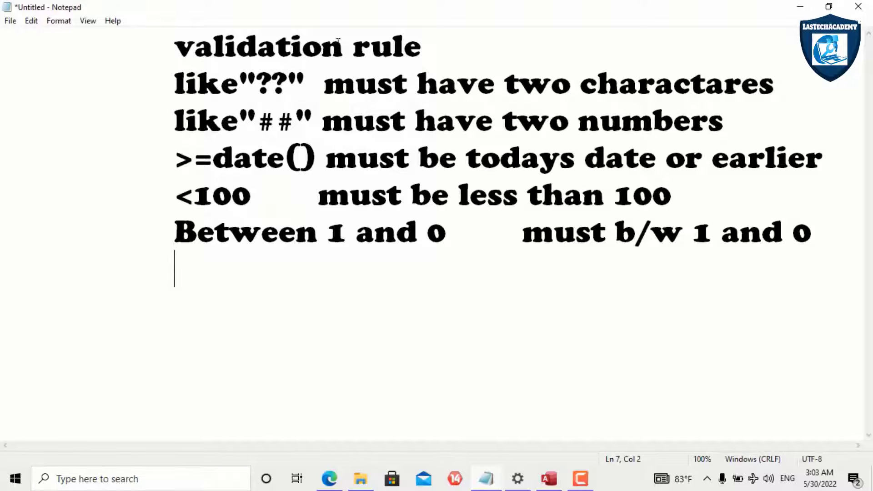
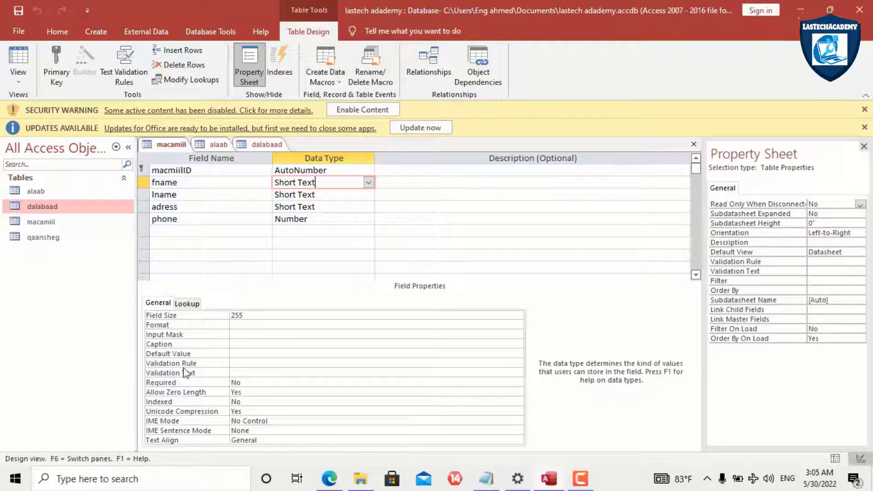
# - Give fname the validation rule Like "????" and begin its validation text 'afar xaraf kabadan lama gelinkaro'
pyautogui.click(248, 362)
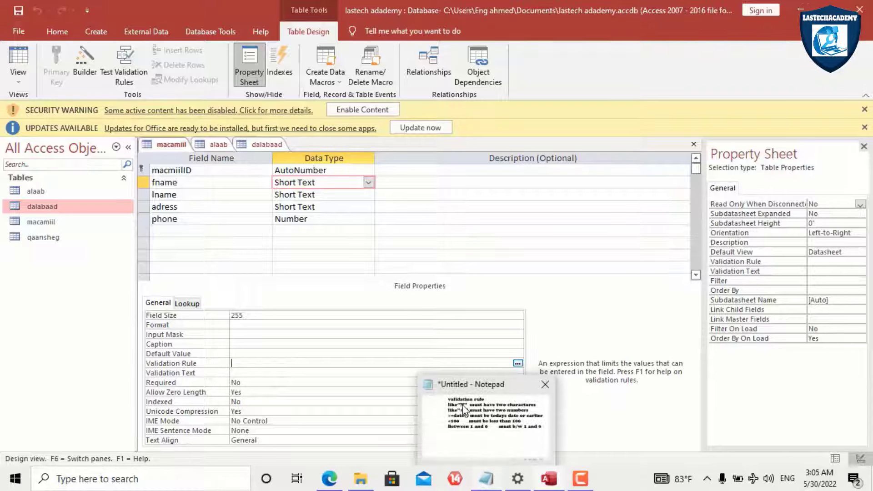
pyautogui.click(464, 407)
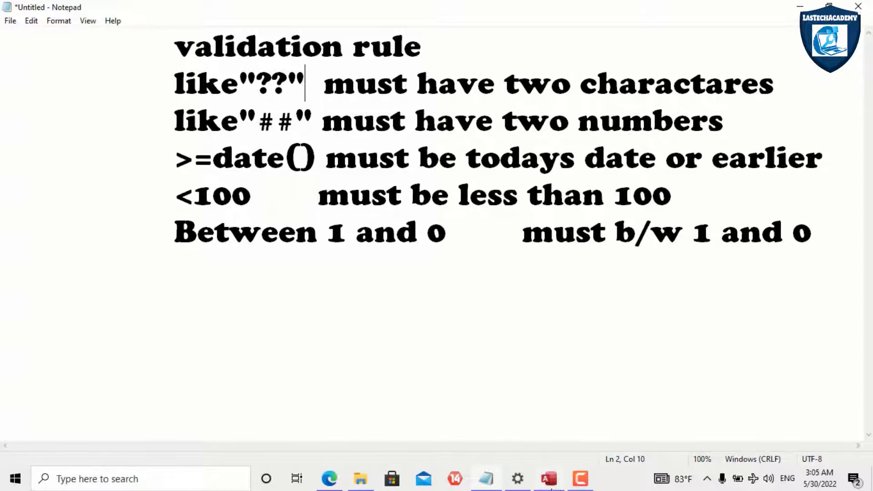
pyautogui.click(548, 480)
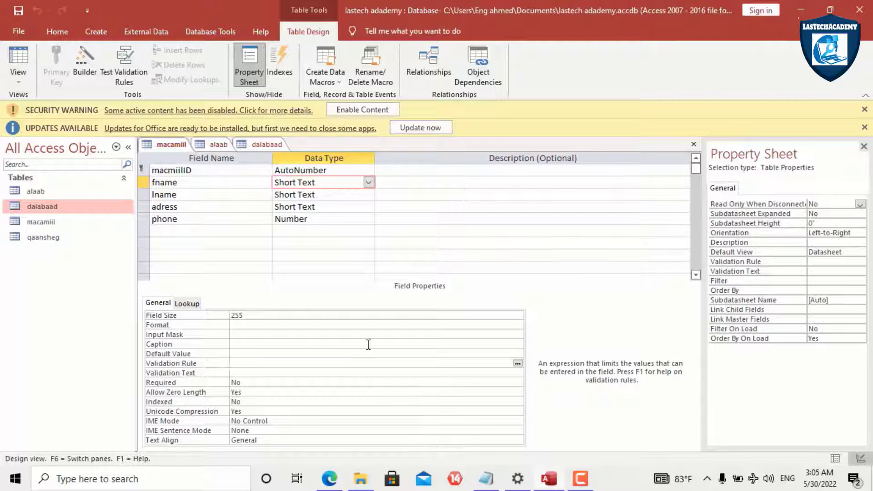
pyautogui.write('like')
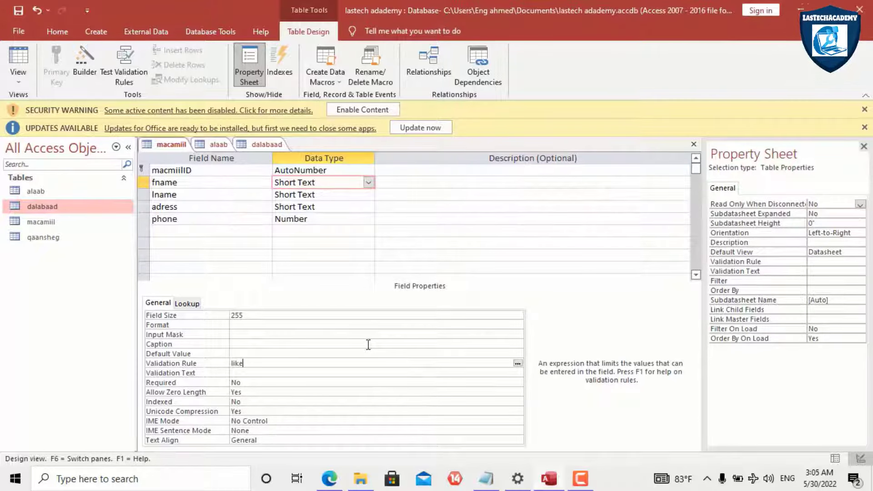
pyautogui.write('"')
pyautogui.click(260, 364)
pyautogui.click(238, 372)
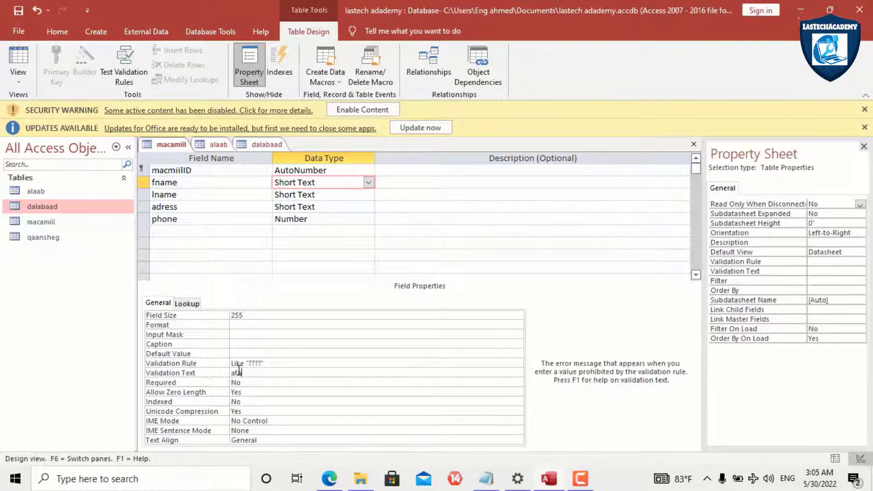
pyautogui.write('xaraf kabad')
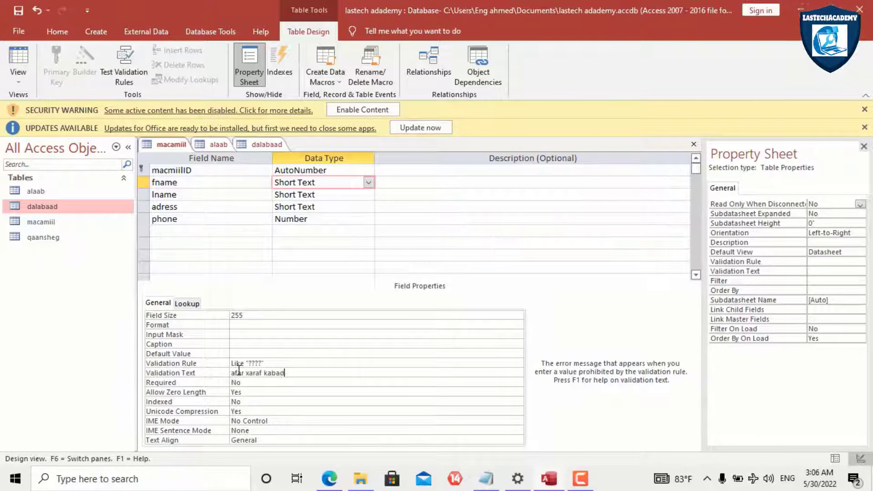
pyautogui.write('an')
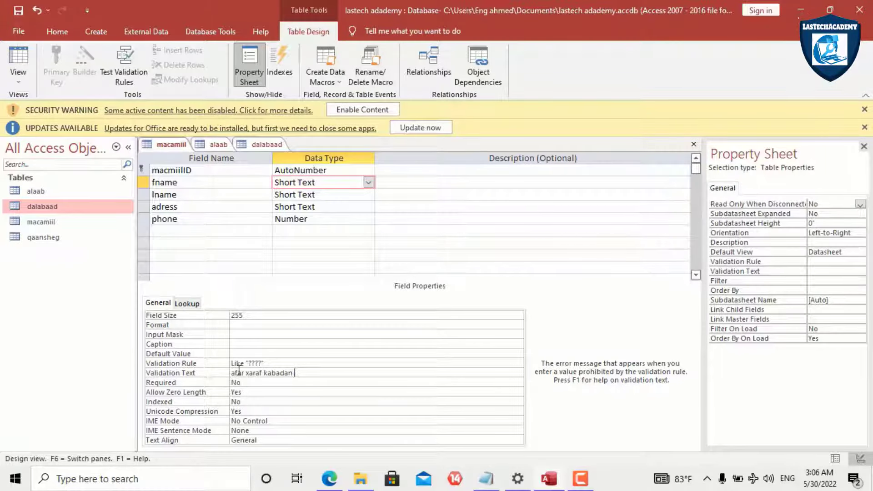
pyautogui.write(' lama')
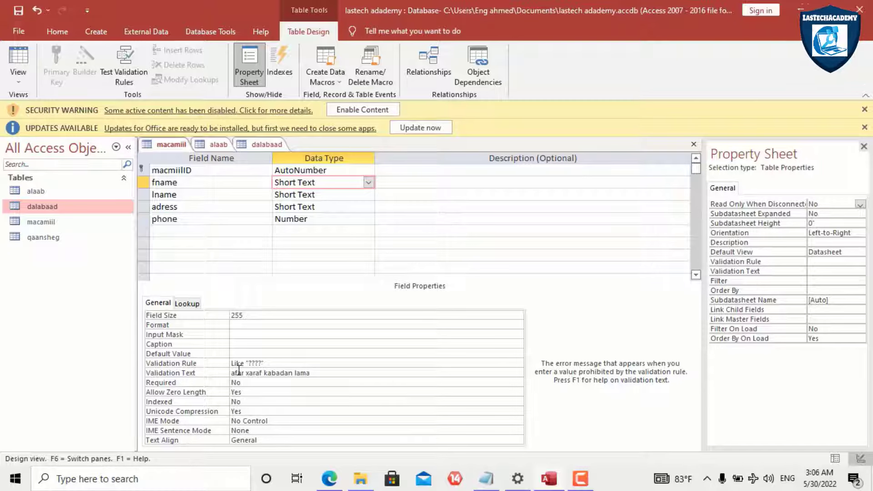
pyautogui.write(' gelinkaro')
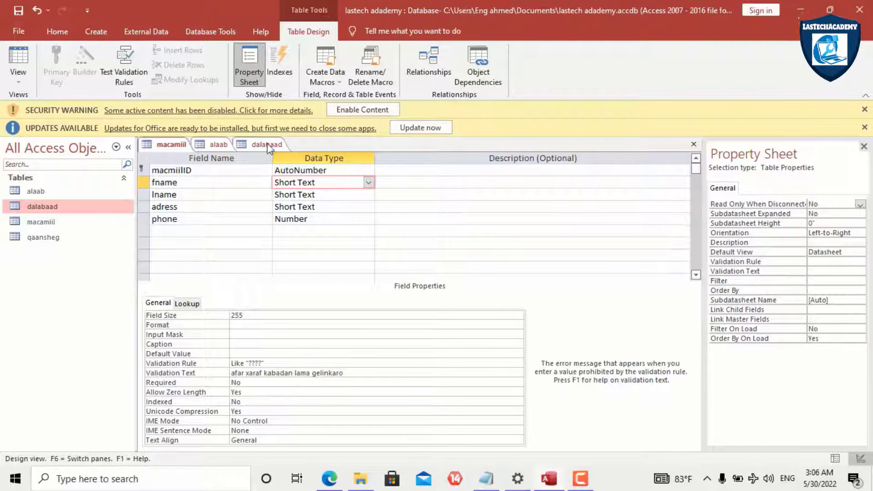
# - Save the macamiil design changes, accepting the existing-data check prompts
pyautogui.rightClick(177, 146)
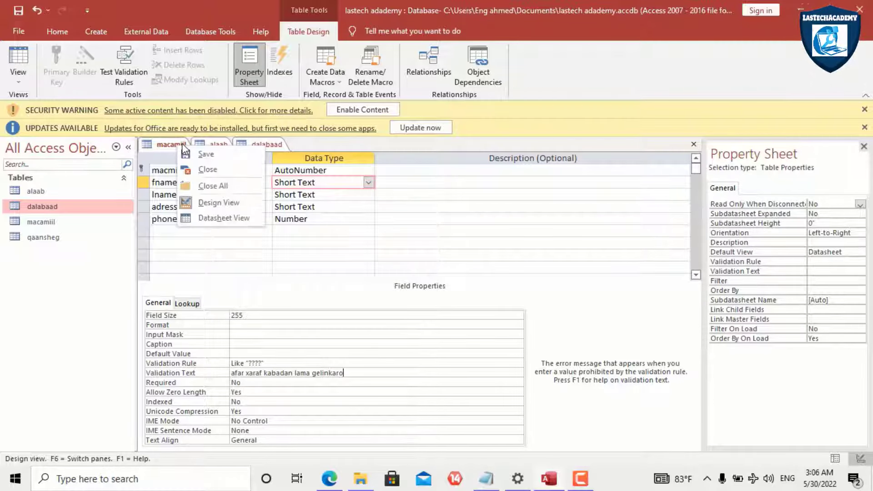
pyautogui.click(204, 155)
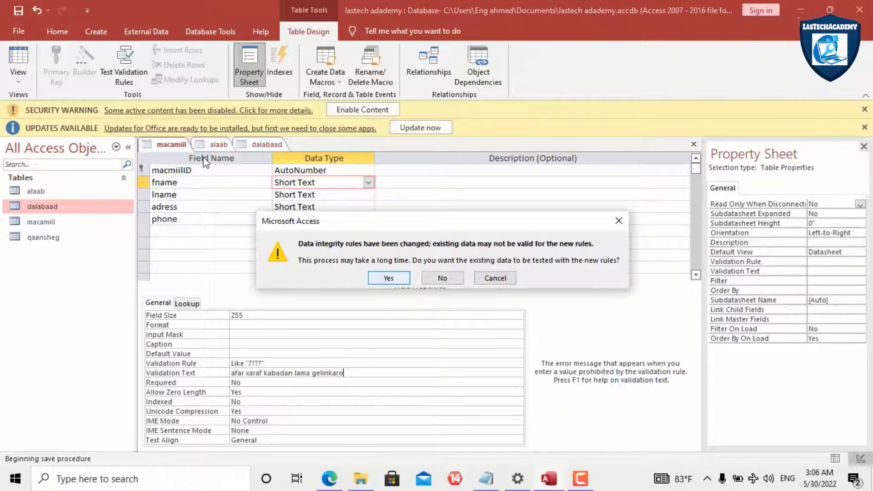
pyautogui.click(389, 278)
pyautogui.click(392, 289)
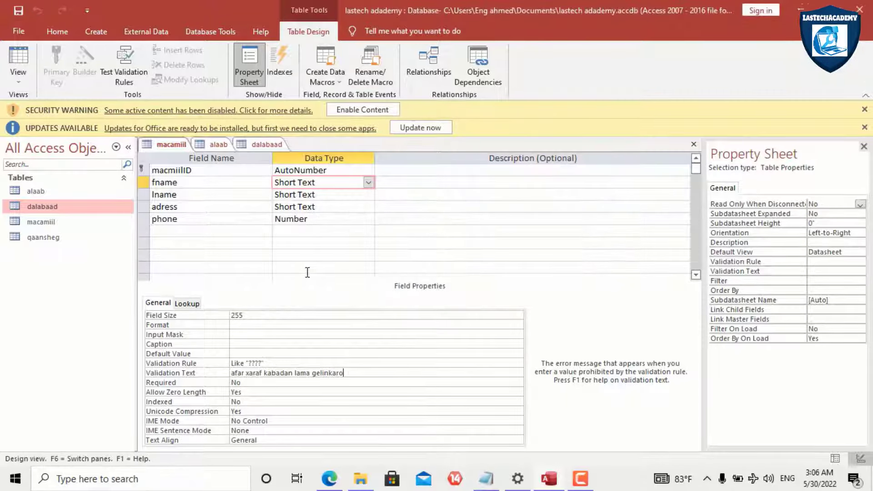
# - Open macamiil as a datasheet and test the rule with a too-long first name in a new row
pyautogui.rightClick(178, 145)
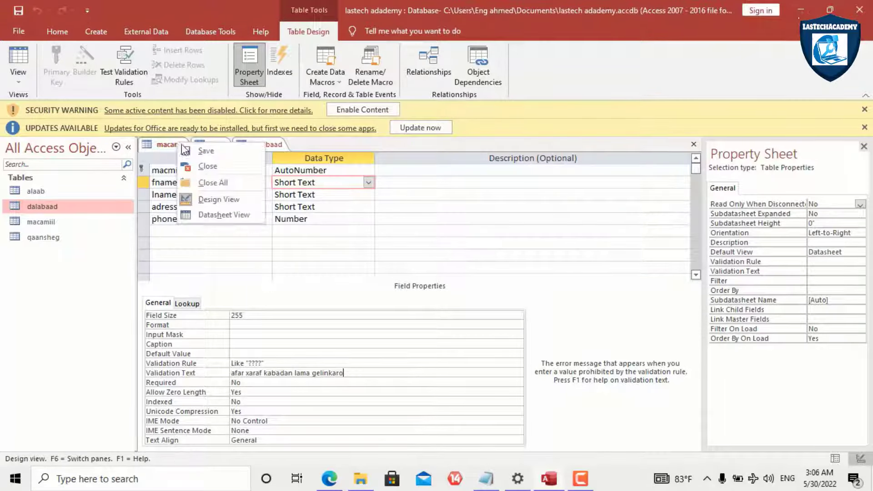
pyautogui.click(223, 215)
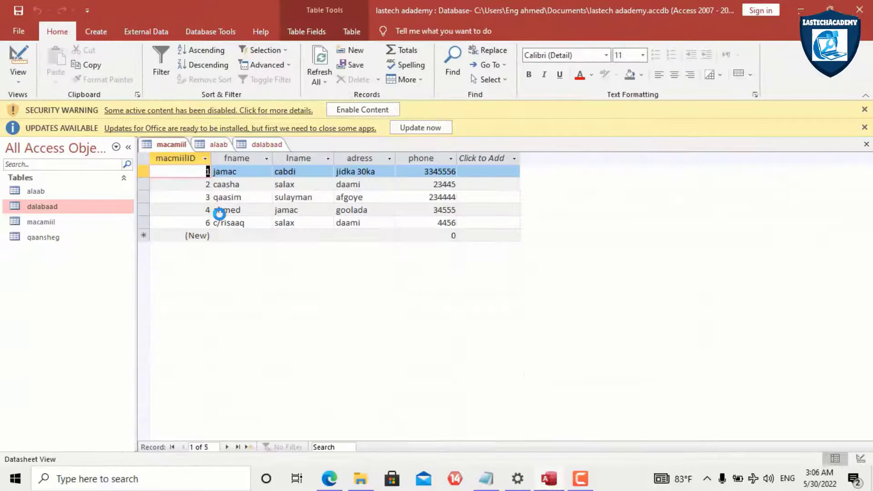
pyautogui.click(236, 234)
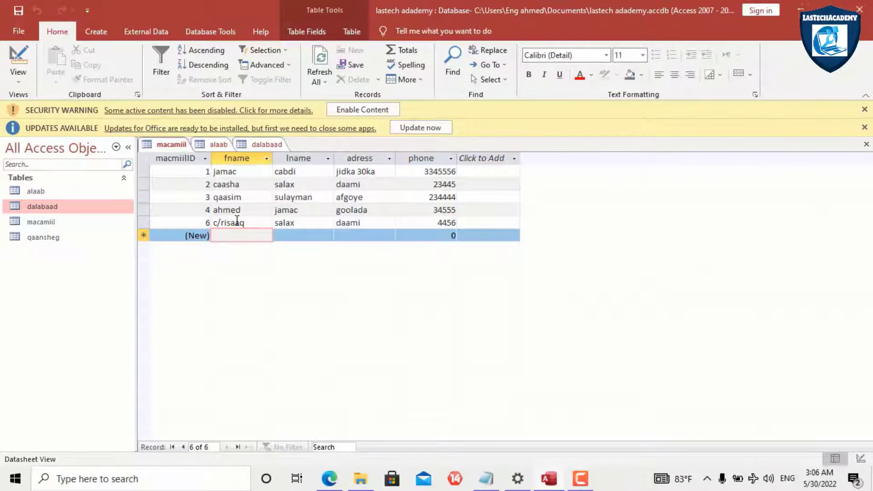
pyautogui.write('y')
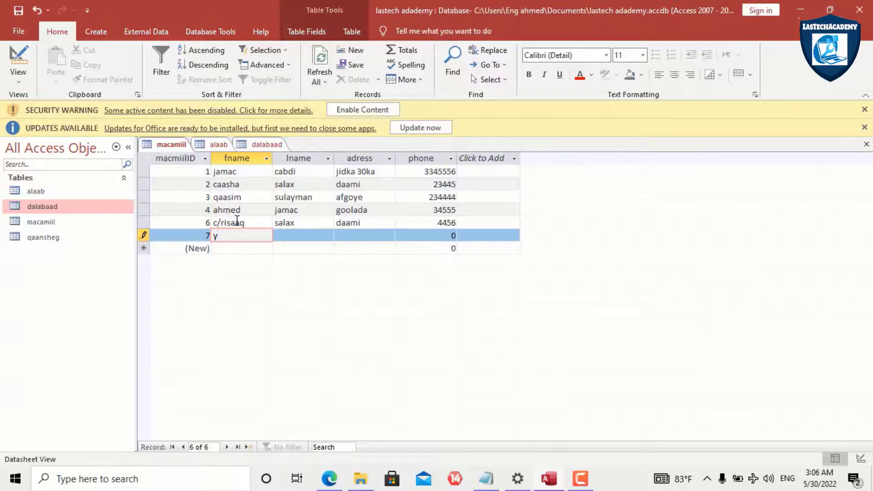
pyautogui.write('uusuf')
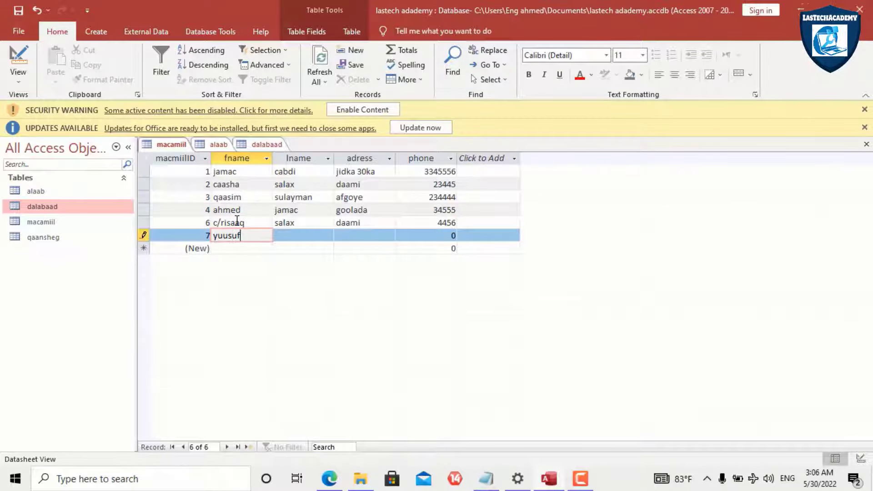
pyautogui.press('Return')
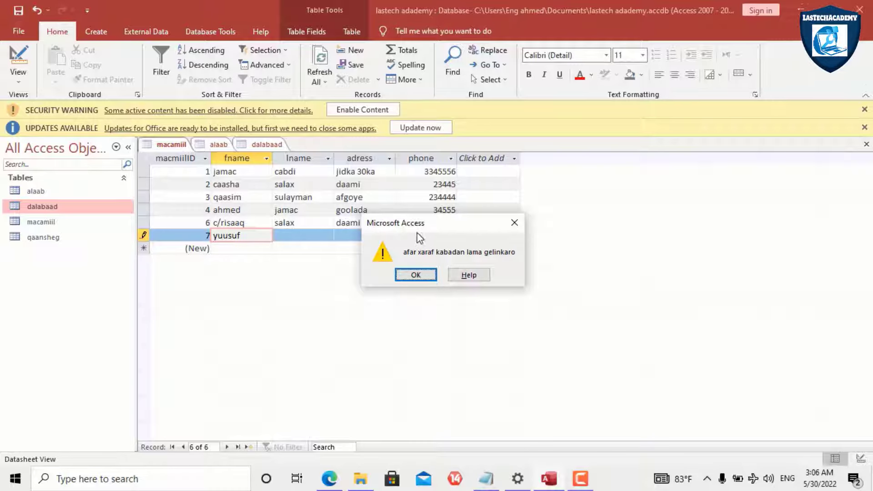
pyautogui.moveTo(417, 232); pyautogui.dragTo(340, 219)
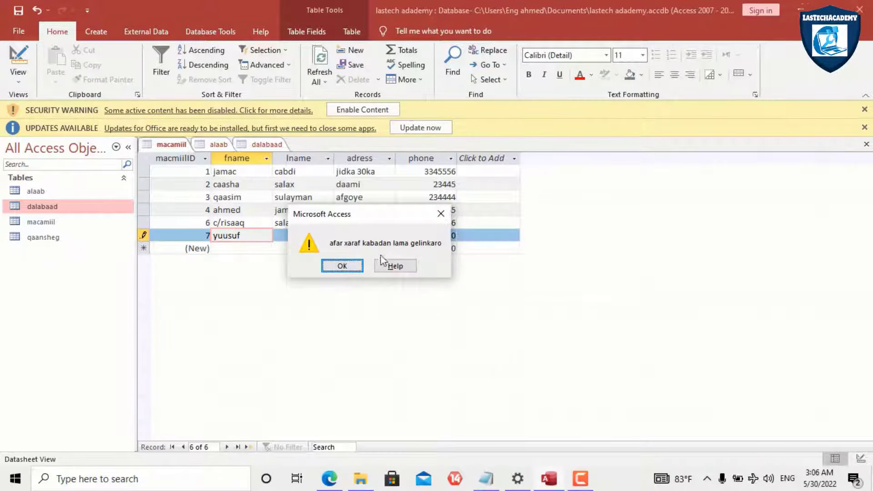
pyautogui.click(344, 268)
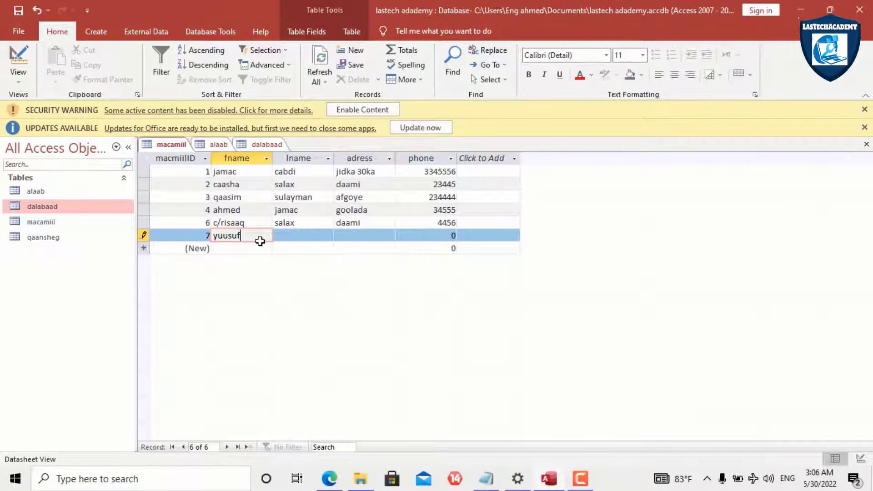
pyautogui.click(295, 235)
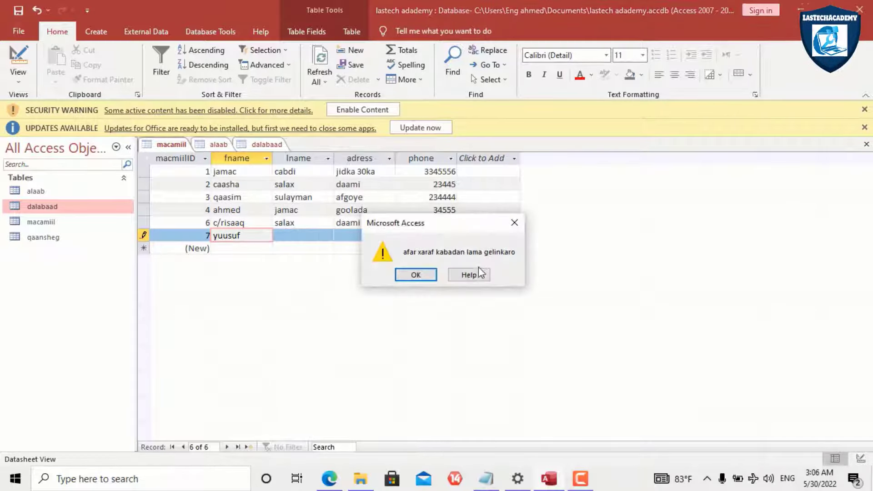
pyautogui.click(415, 275)
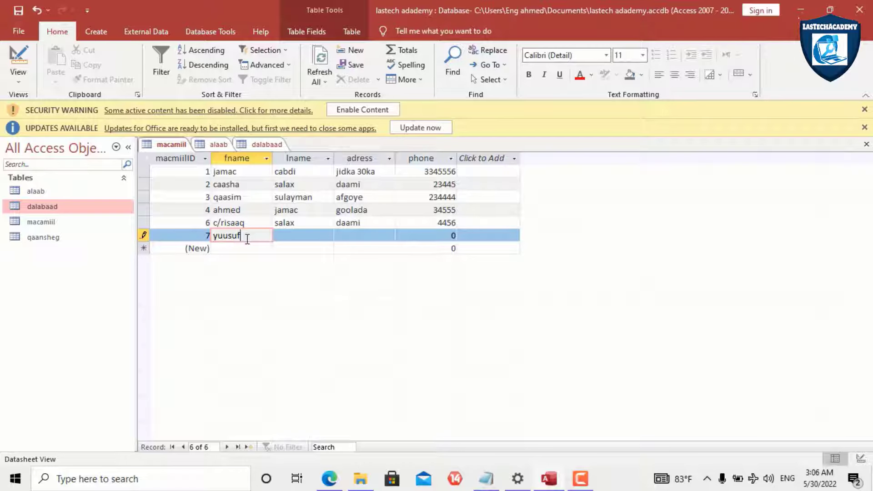
# - Correct the first name to four letters, fill in last name, address and phone, and save record 7
pyautogui.press('BackSpace')
pyautogui.press('BackSpace')
pyautogui.press('Tab')
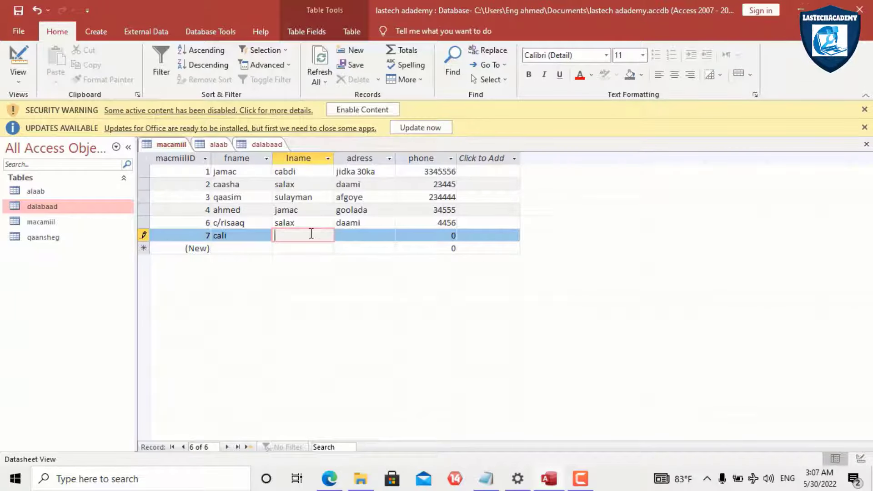
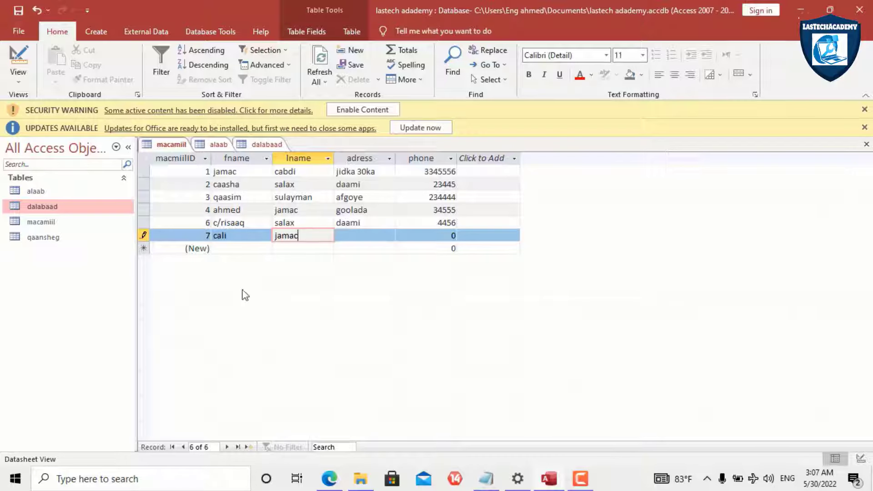
pyautogui.click(355, 235)
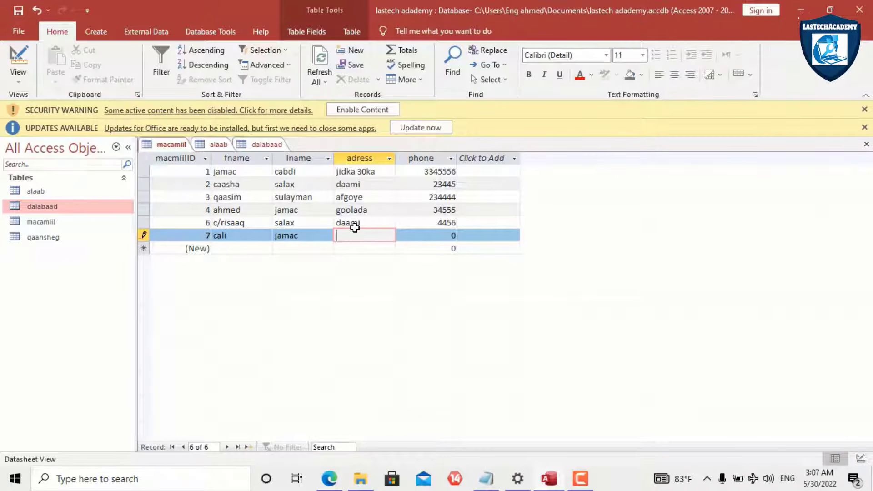
pyautogui.write('new')
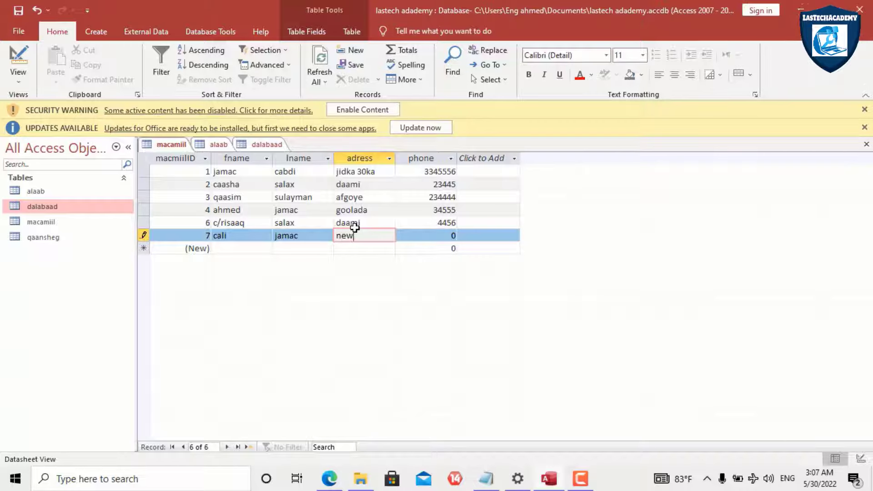
pyautogui.write(' laaska')
pyautogui.click(445, 235)
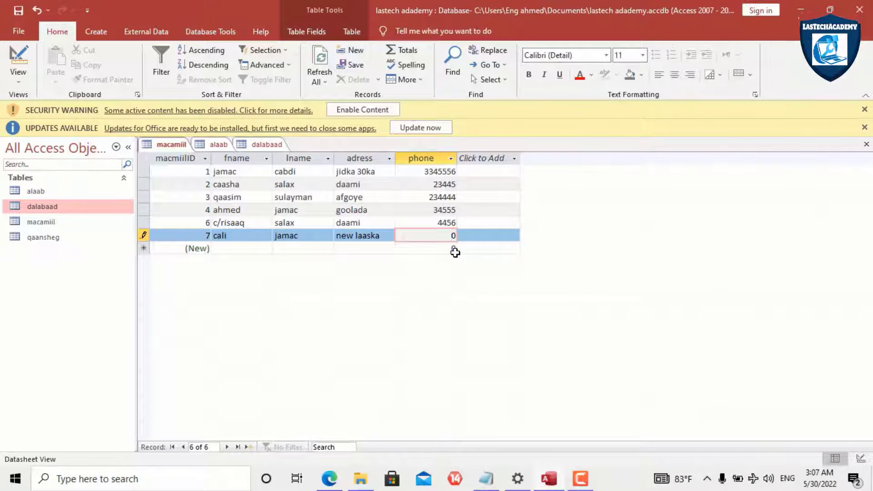
pyautogui.write('4456')
pyautogui.press('Tab')
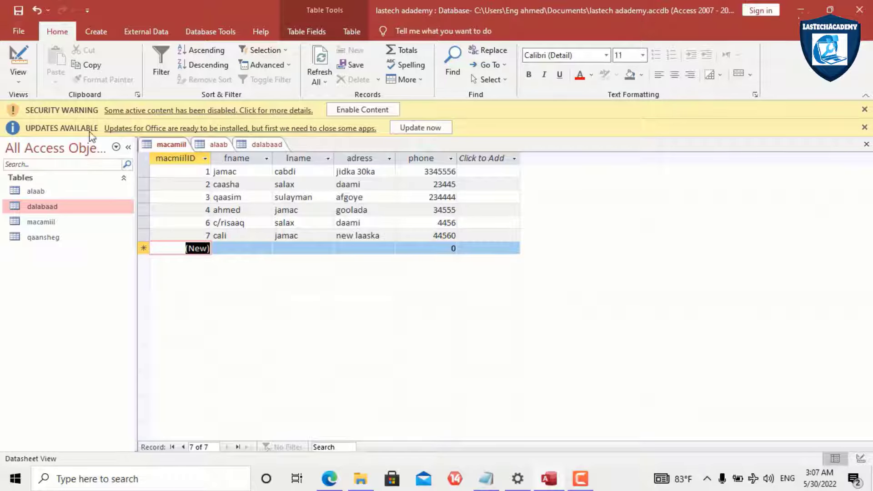
pyautogui.rightClick(185, 144)
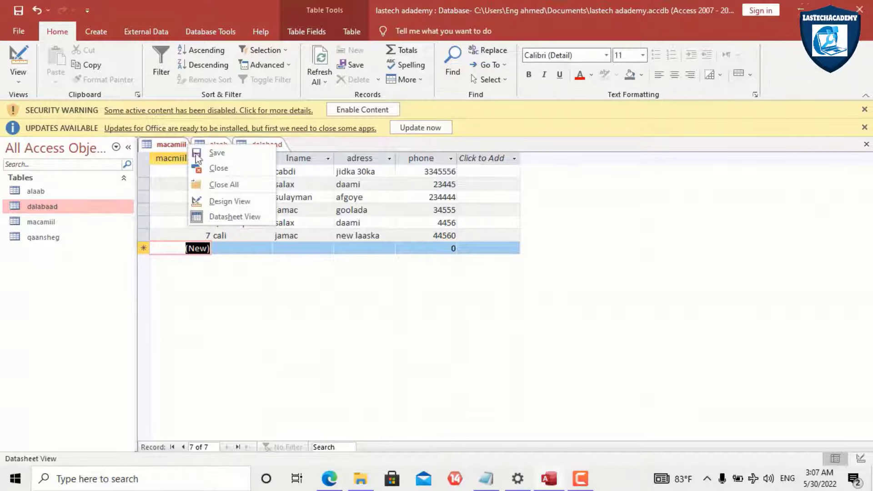
pyautogui.click(230, 203)
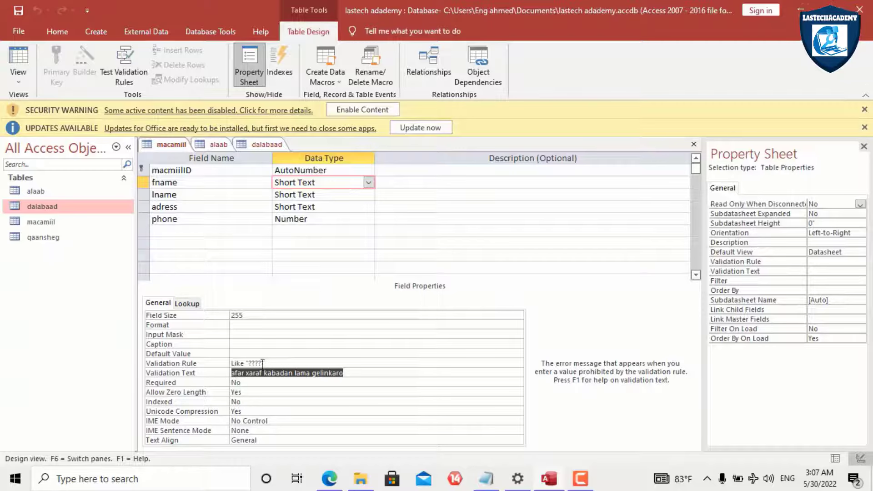
pyautogui.click(262, 364)
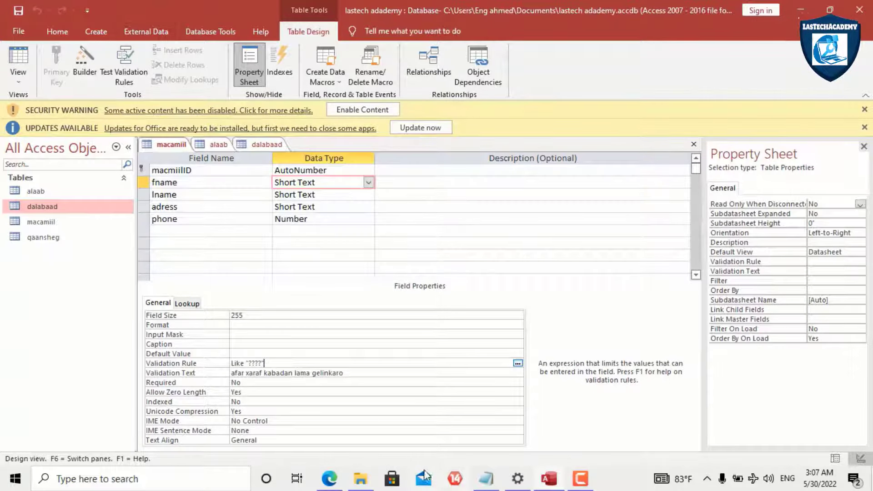
pyautogui.click(487, 479)
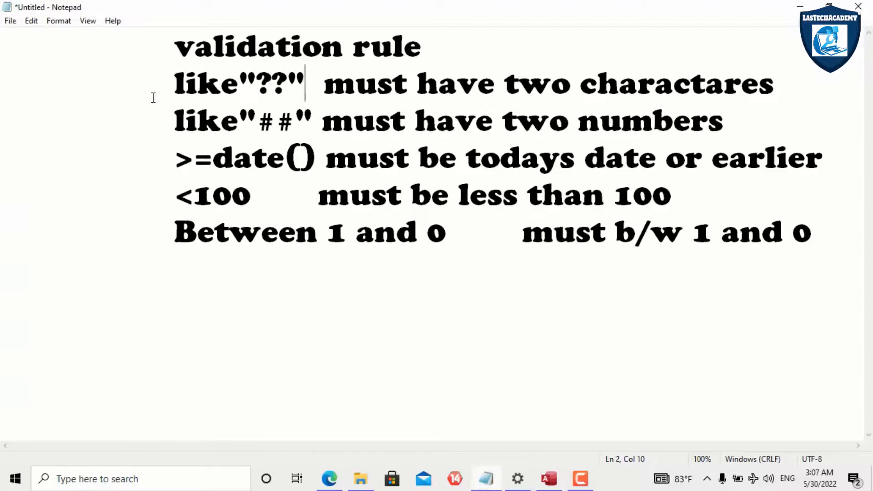
pyautogui.moveTo(150, 84); pyautogui.dragTo(330, 76)
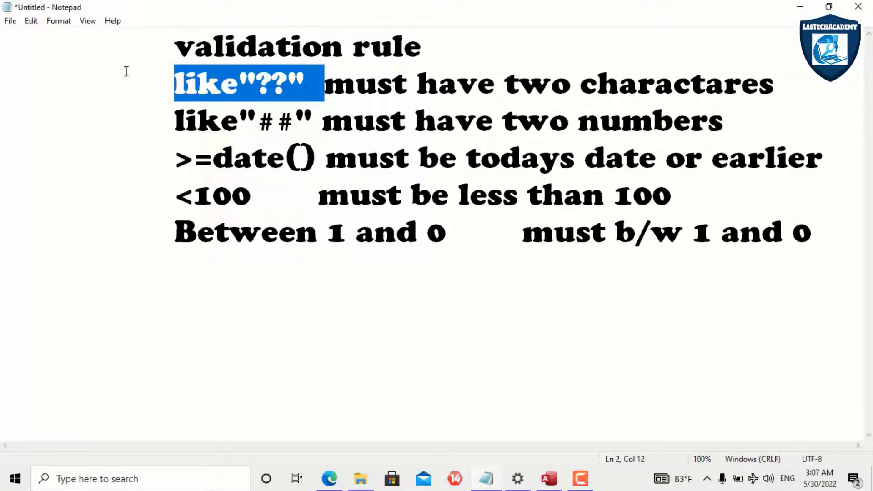
pyautogui.click(348, 323)
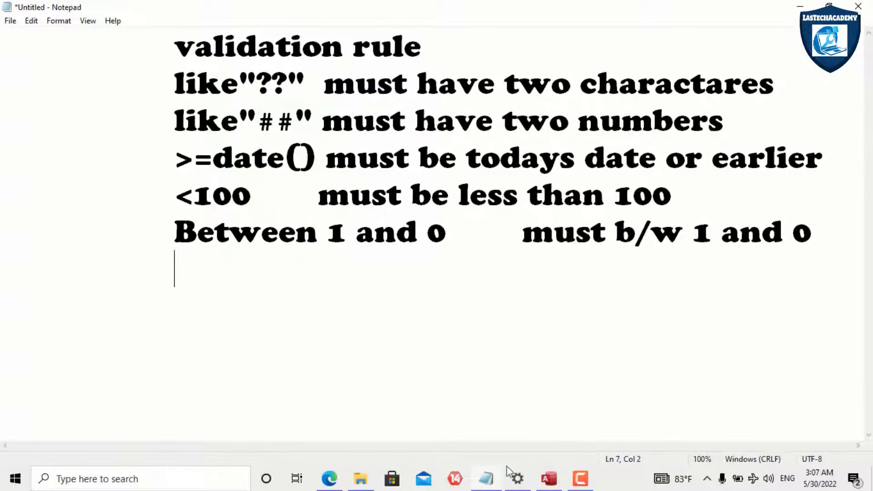
pyautogui.click(548, 478)
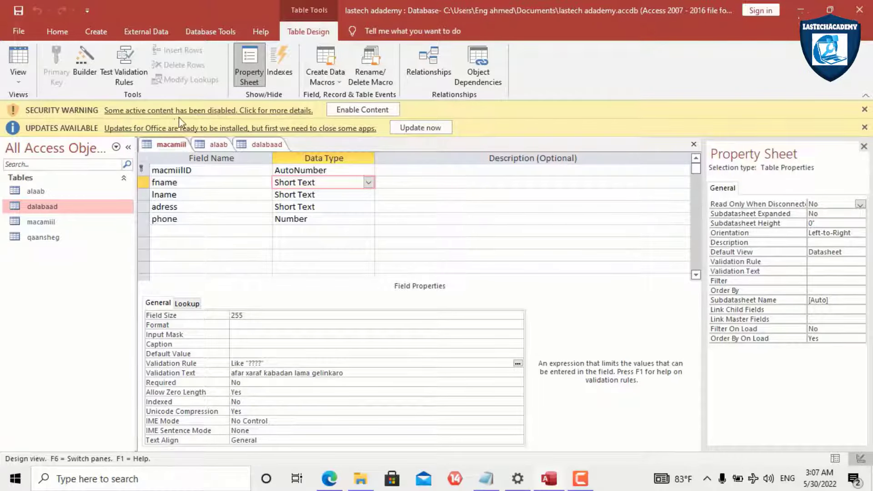
pyautogui.rightClick(174, 144)
pyautogui.press('Escape')
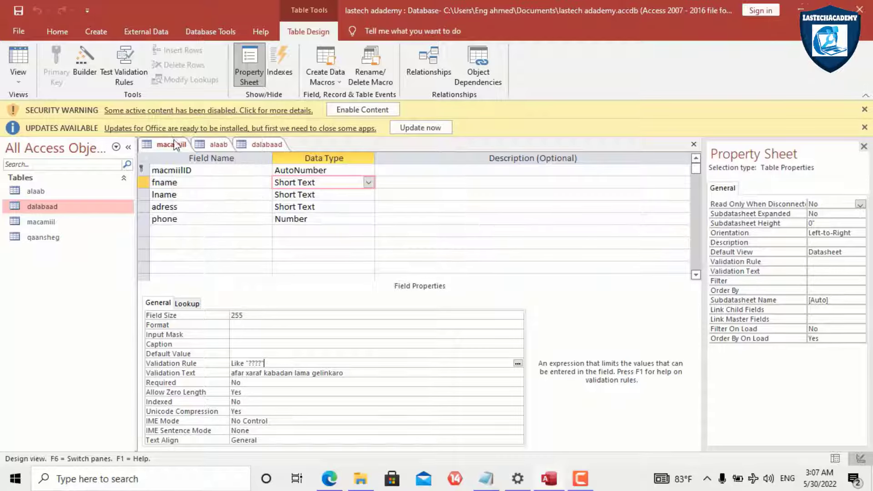
pyautogui.rightClick(174, 145)
pyautogui.click(207, 176)
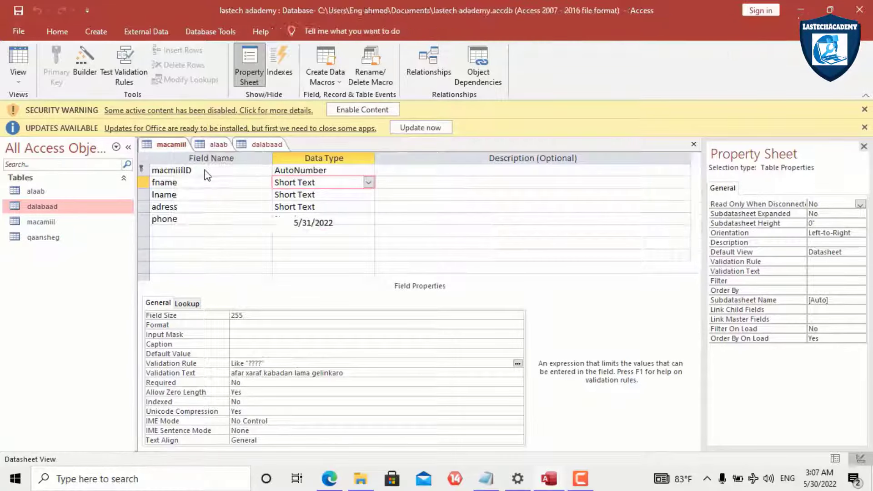
pyautogui.click(42, 221)
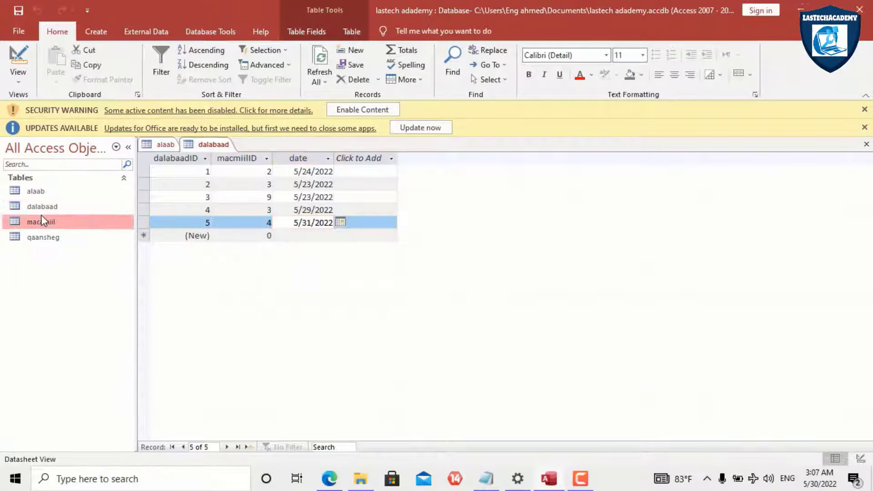
pyautogui.rightClick(42, 221)
pyautogui.click(70, 228)
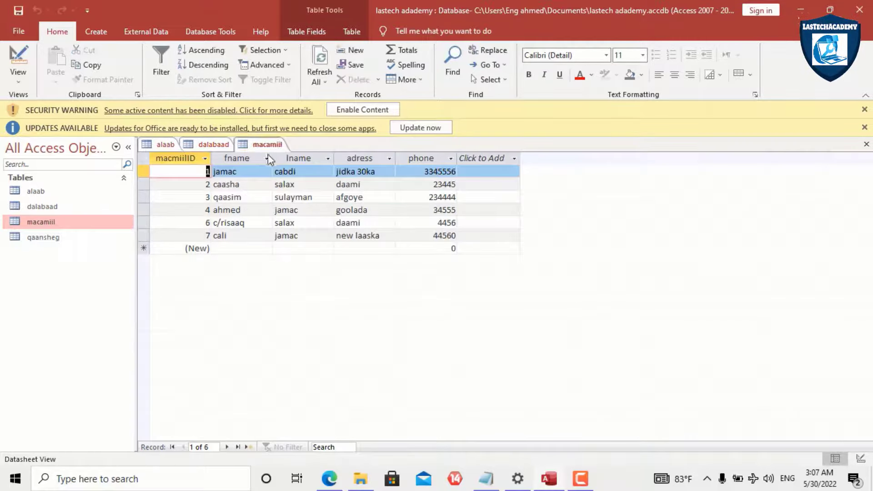
# - In Design view, clear the fname field's Like "????" validation rule and its validation text
pyautogui.rightClick(267, 144)
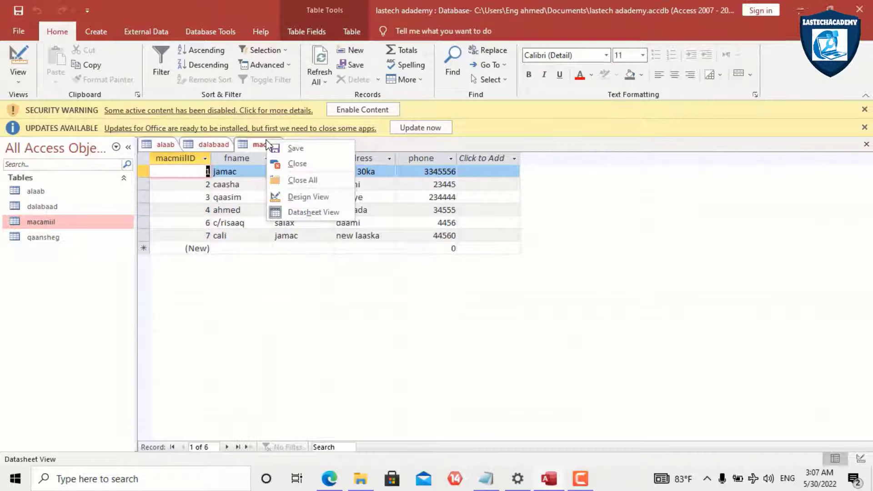
pyautogui.click(297, 199)
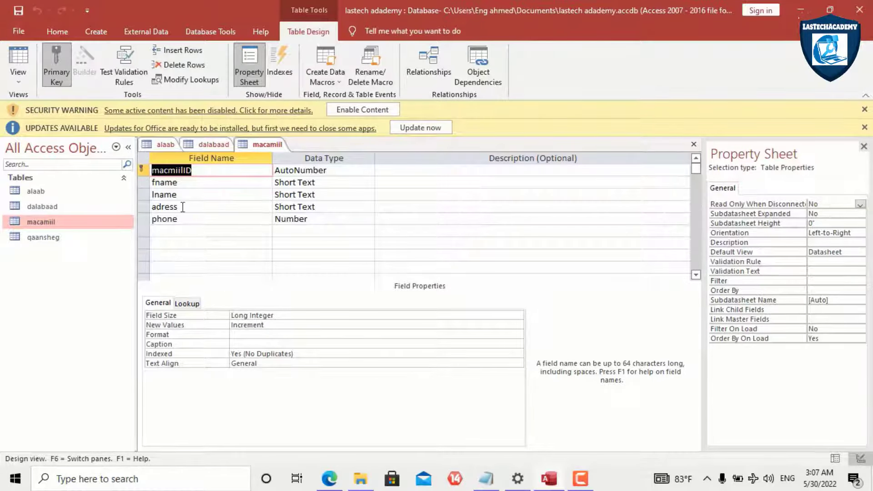
pyautogui.click(214, 182)
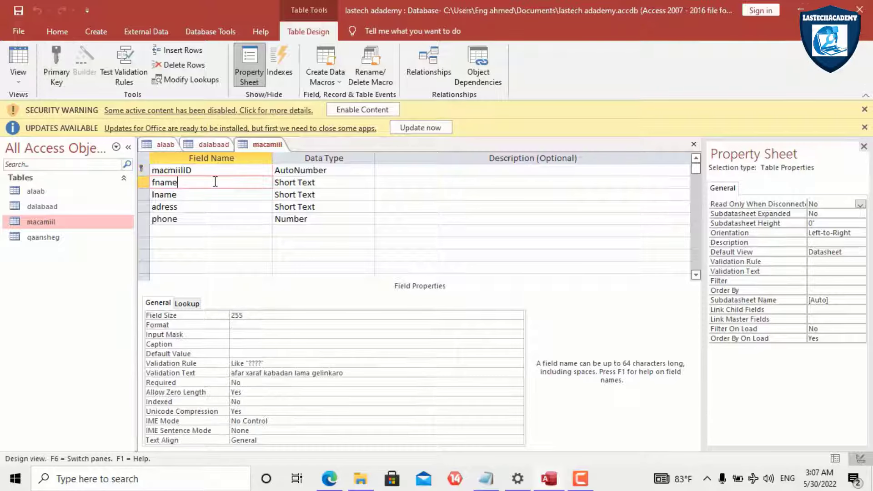
pyautogui.click(277, 361)
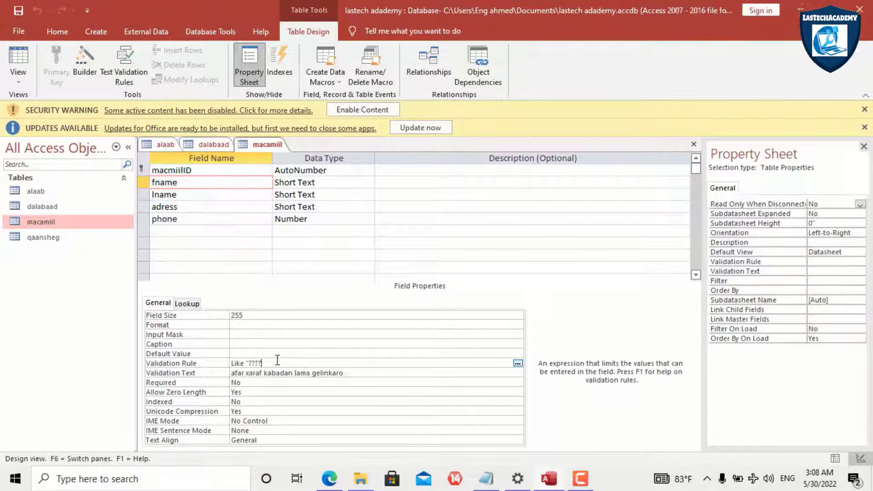
pyautogui.press('BackSpace')
pyautogui.press('BackSpace')
pyautogui.press('BackSpace')
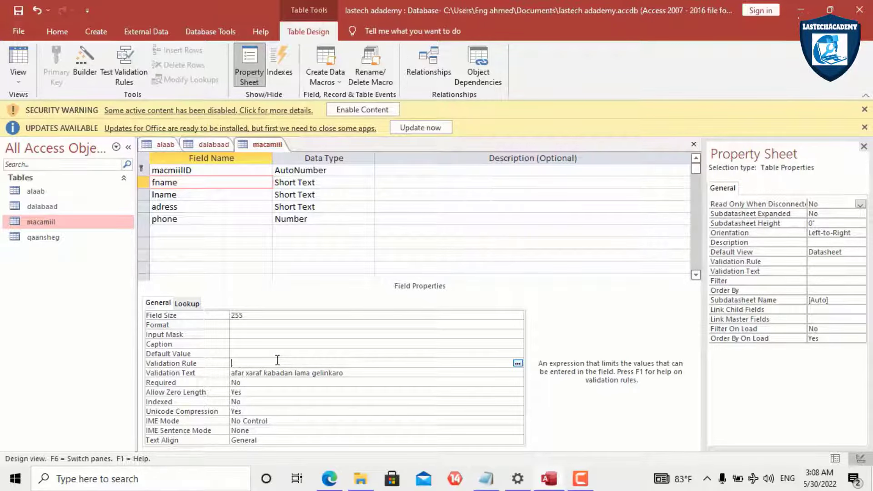
pyautogui.click(353, 373)
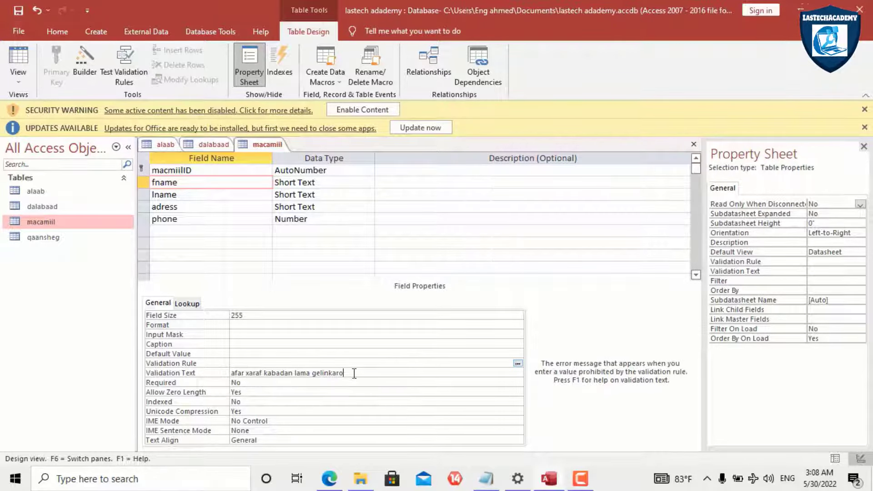
pyautogui.press('BackSpace')
pyautogui.press('BackSpace')
pyautogui.press('BackSpace')
pyautogui.press('BackSpace')
pyautogui.press('BackSpace')
pyautogui.press('BackSpace')
pyautogui.press('BackSpace')
pyautogui.press('BackSpace')
pyautogui.press('BackSpace')
pyautogui.press('BackSpace')
pyautogui.press('BackSpace')
pyautogui.press('BackSpace')
pyautogui.press('BackSpace')
pyautogui.press('BackSpace')
pyautogui.press('BackSpace')
pyautogui.press('BackSpace')
pyautogui.press('BackSpace')
pyautogui.press('BackSpace')
pyautogui.press('BackSpace')
pyautogui.press('BackSpace')
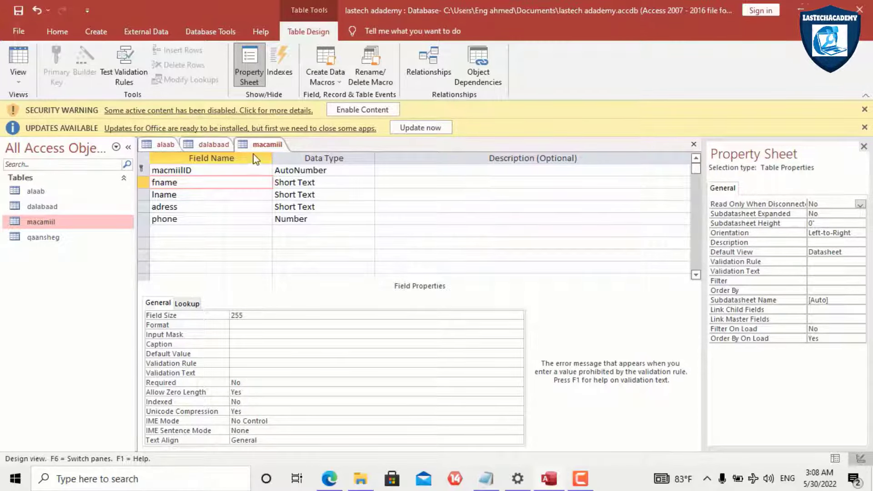
# - Save the macamiil design and close the table
pyautogui.rightClick(266, 148)
pyautogui.click(287, 155)
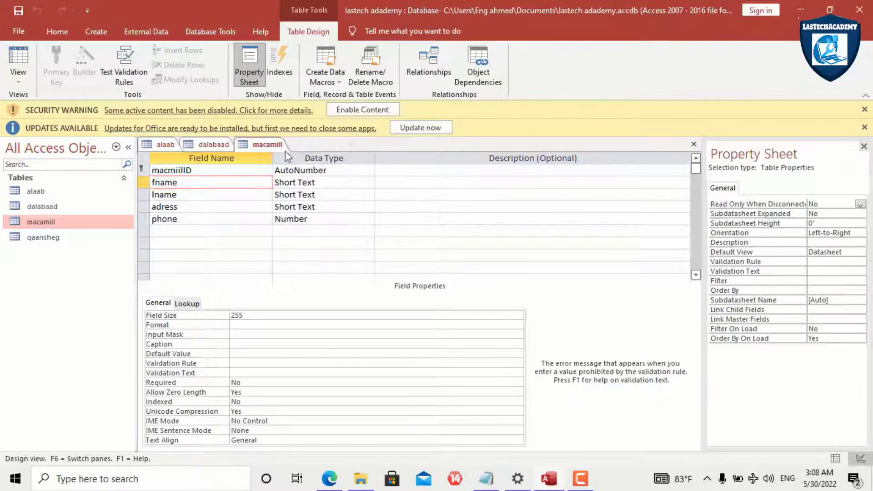
pyautogui.rightClick(272, 150)
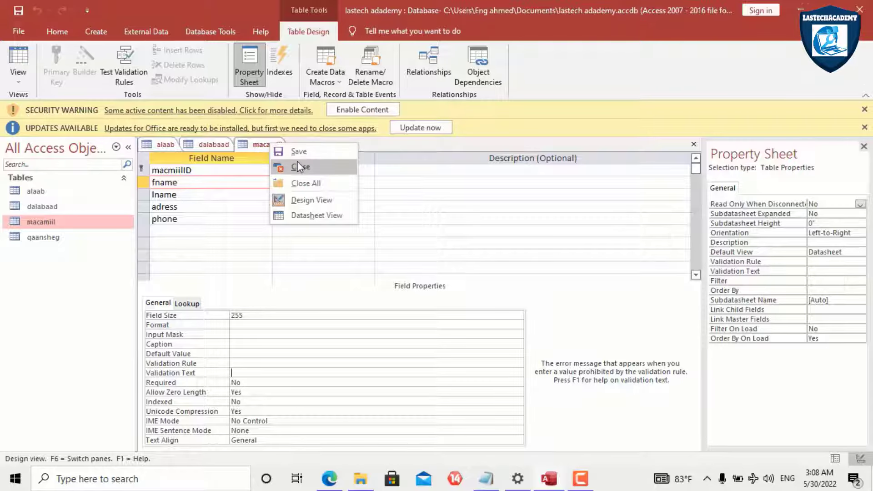
pyautogui.click(300, 167)
# - Reopen the macamiil datasheet, enter a trial first name in the new row, and discard it with Esc
pyautogui.rightClick(64, 223)
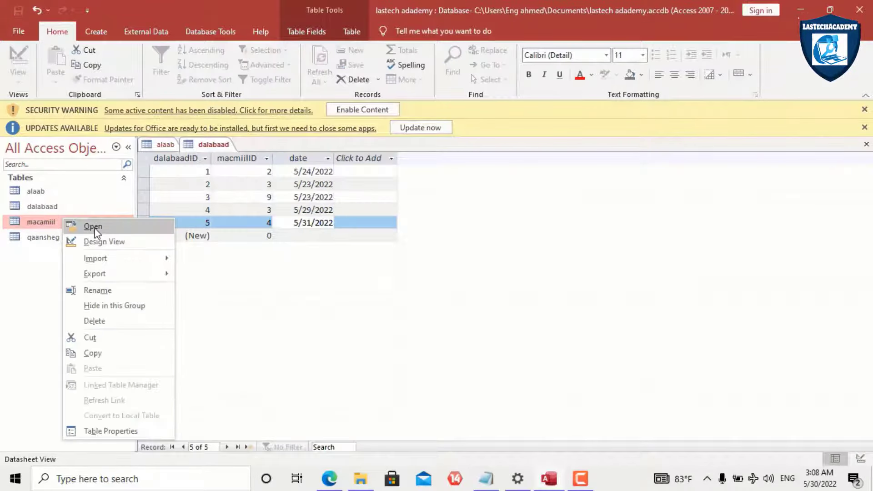
pyautogui.click(75, 229)
pyautogui.click(240, 249)
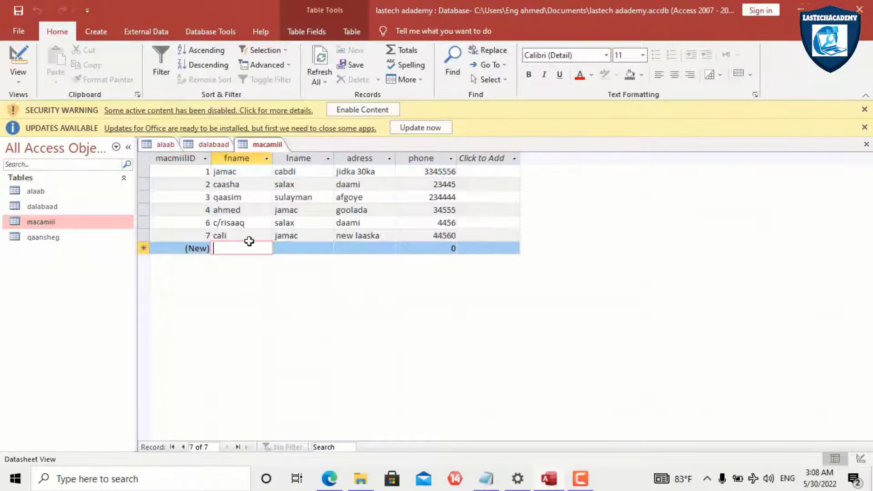
pyautogui.write('yuusuf')
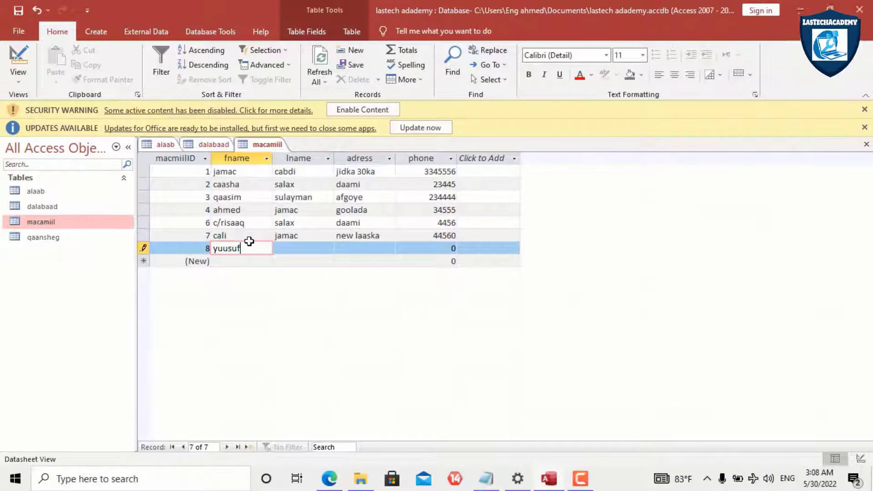
pyautogui.press('Tab')
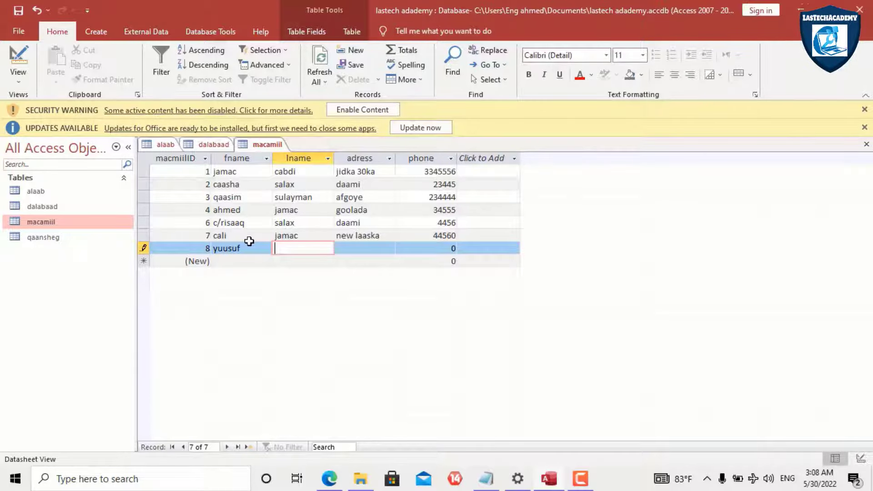
pyautogui.press('Escape')
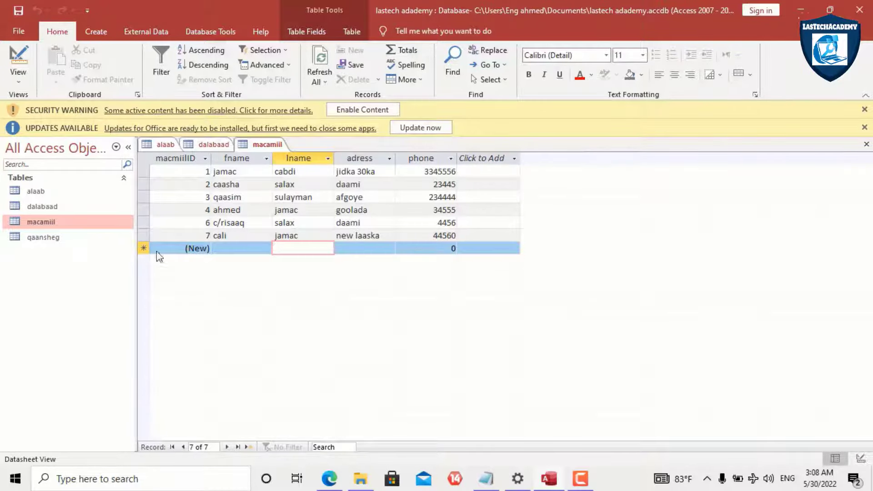
pyautogui.click(424, 252)
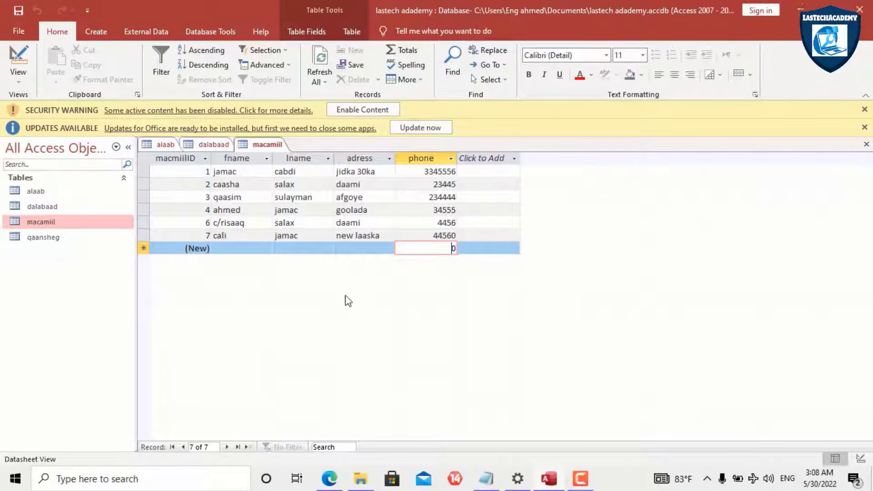
pyautogui.rightClick(259, 142)
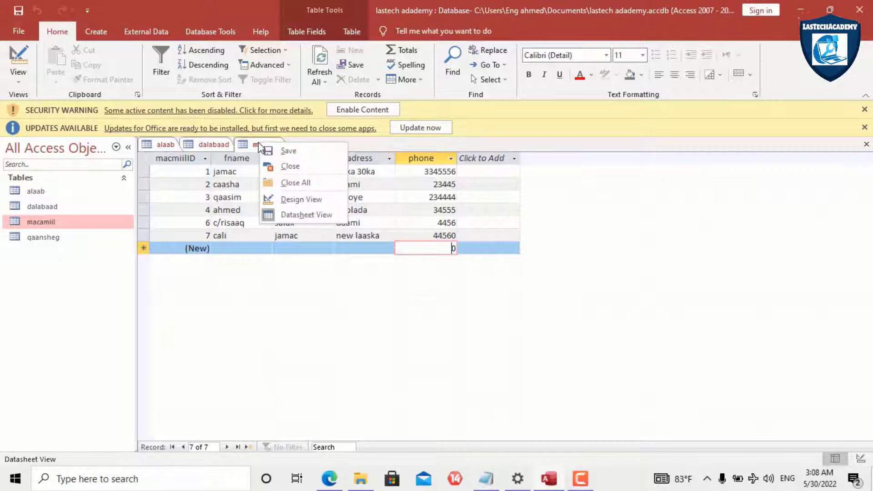
pyautogui.click(290, 200)
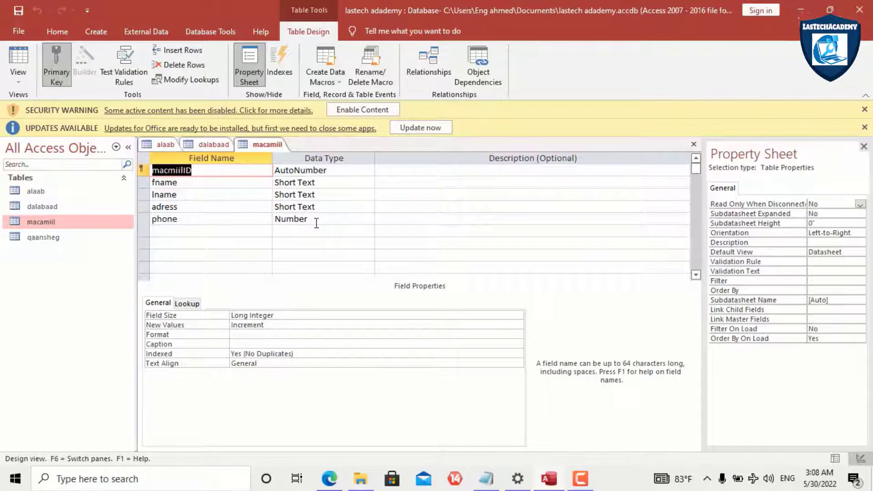
pyautogui.click(316, 223)
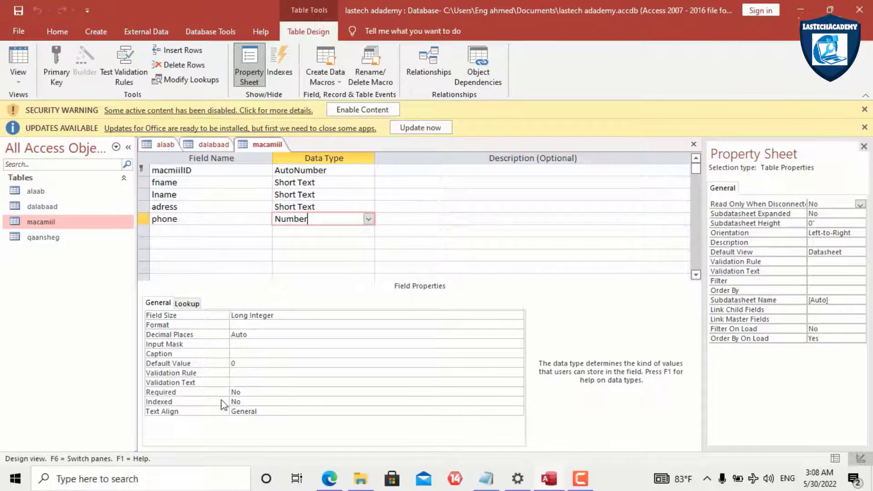
pyautogui.click(237, 372)
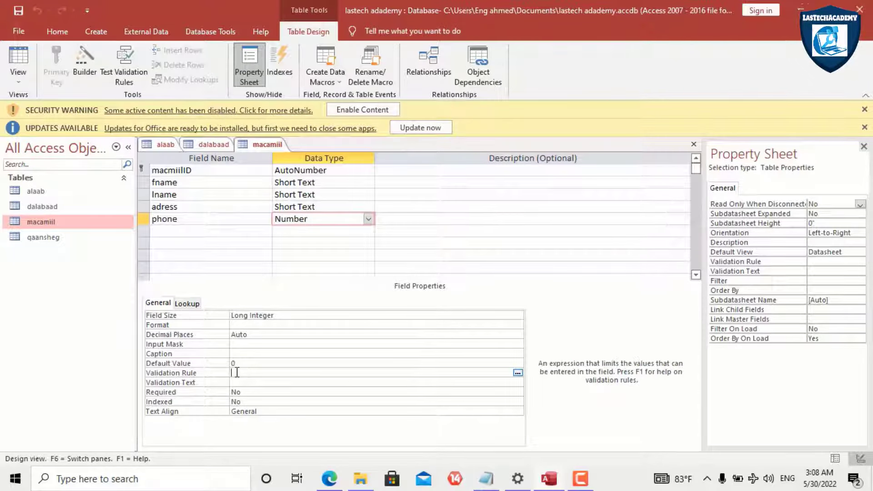
pyautogui.click(486, 479)
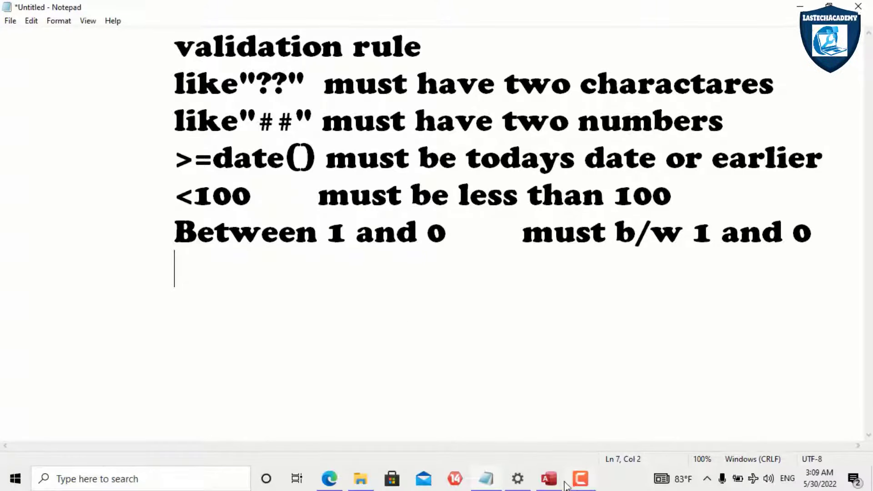
pyautogui.click(549, 478)
# - Give the phone field a Like digit-pattern rule and the message 'fadlan hagelin wax kabadan 7 number'
pyautogui.click(227, 372)
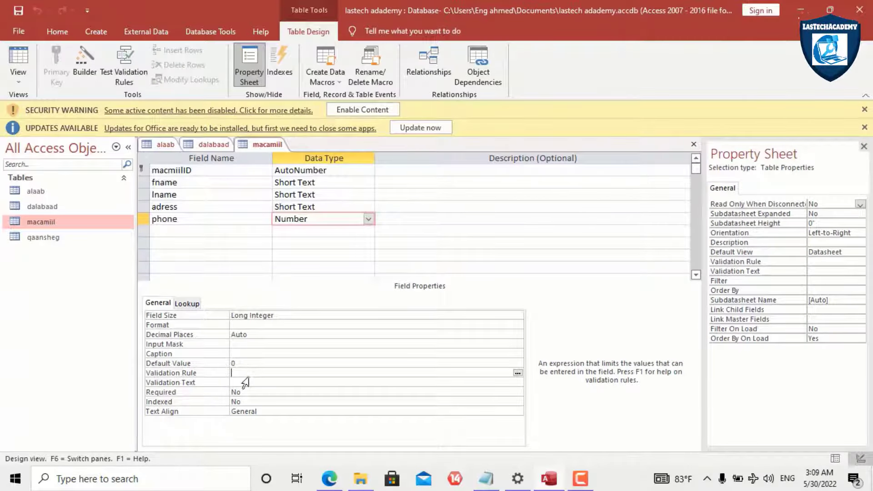
pyautogui.write('like')
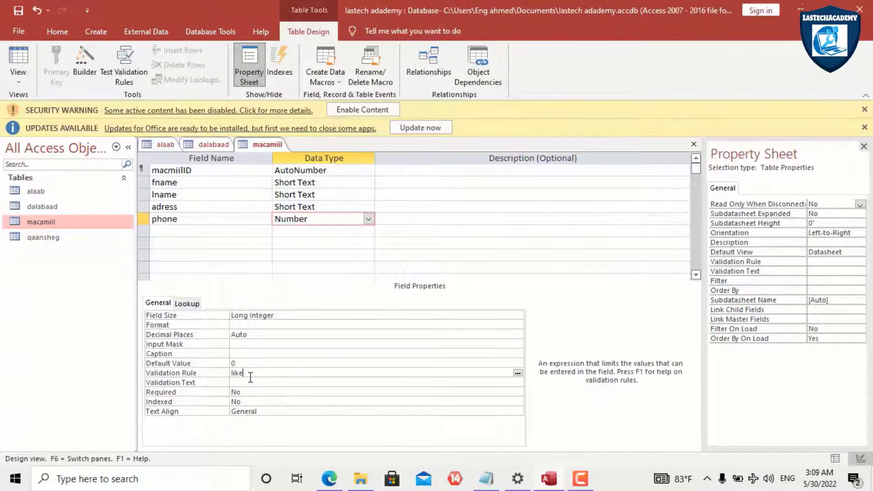
pyautogui.write("'")
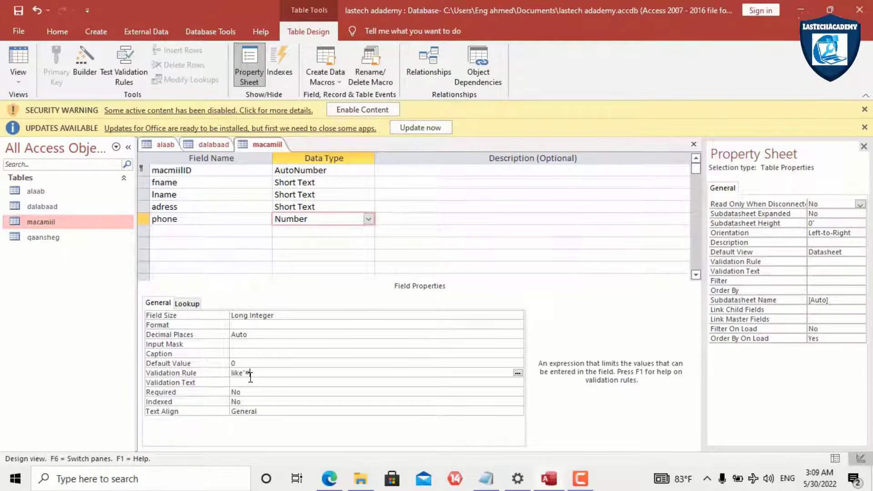
pyautogui.write('#######')
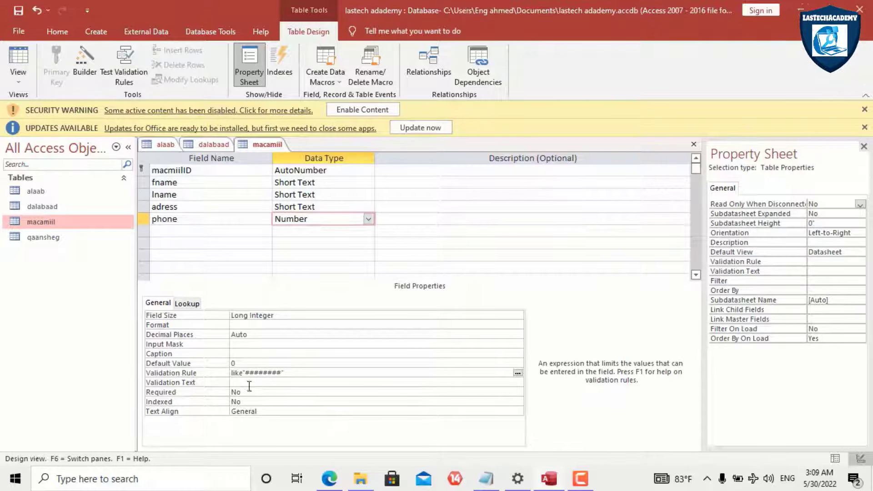
pyautogui.click(246, 381)
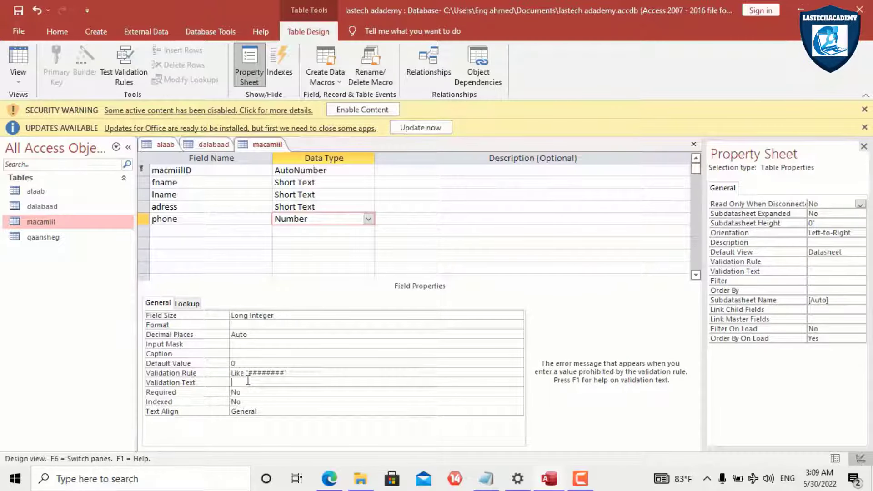
pyautogui.write('fa')
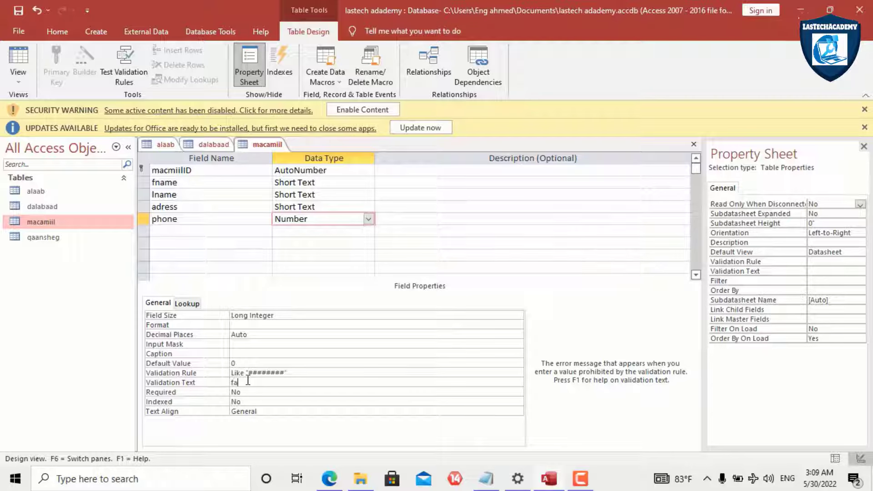
pyautogui.write('dlan hagelin wax')
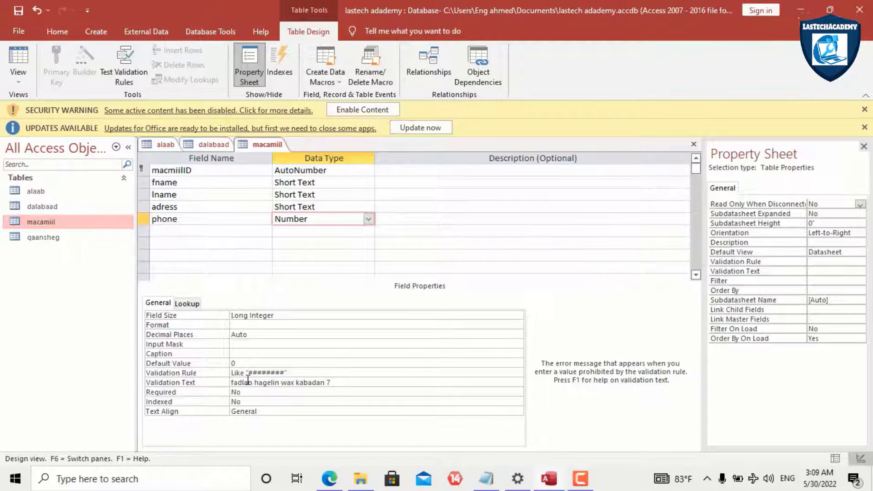
pyautogui.write('kabadan 7 number')
# - Save the macamiil design, accepting both data-integrity prompts, and reopen it as a datasheet
pyautogui.rightClick(263, 144)
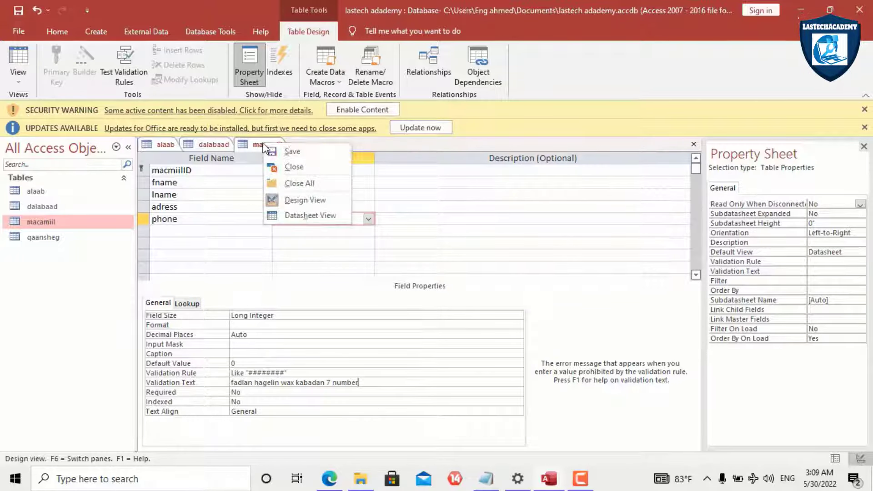
pyautogui.click(290, 152)
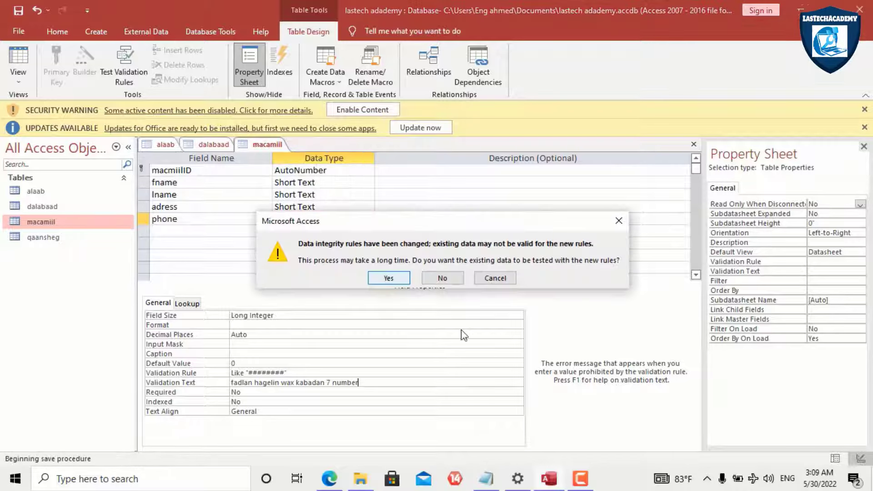
pyautogui.click(399, 279)
pyautogui.click(390, 290)
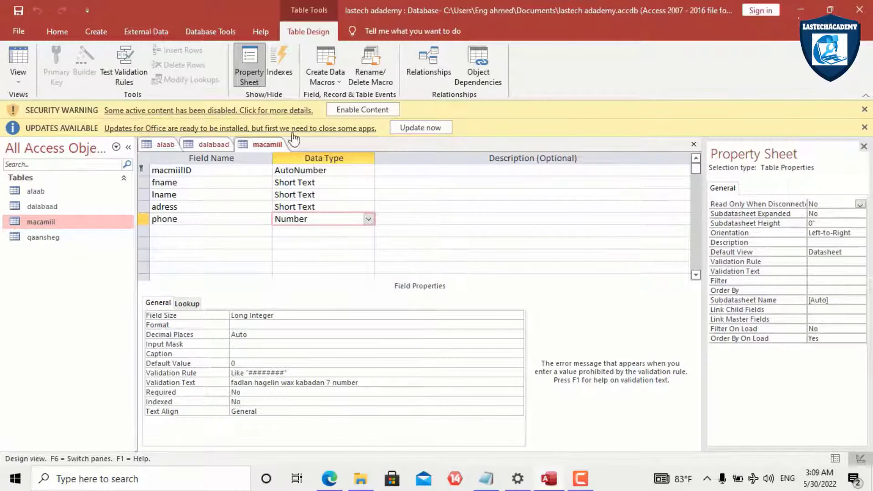
pyautogui.rightClick(112, 225)
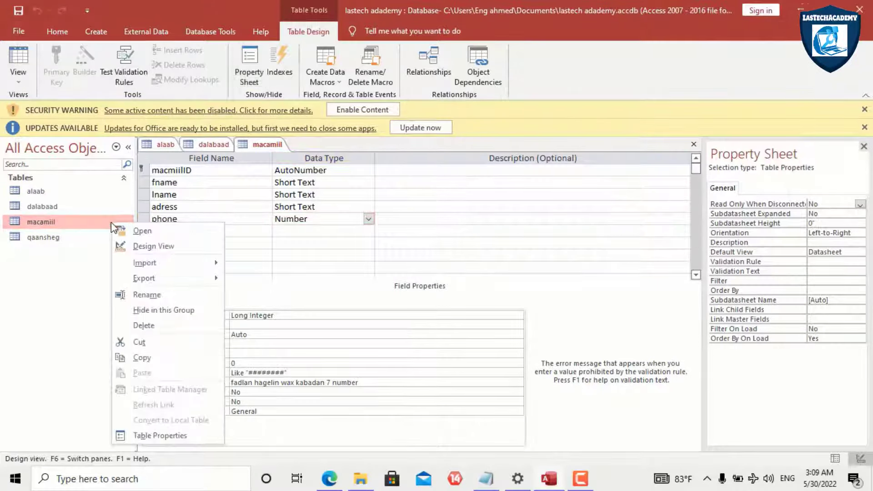
pyautogui.click(154, 226)
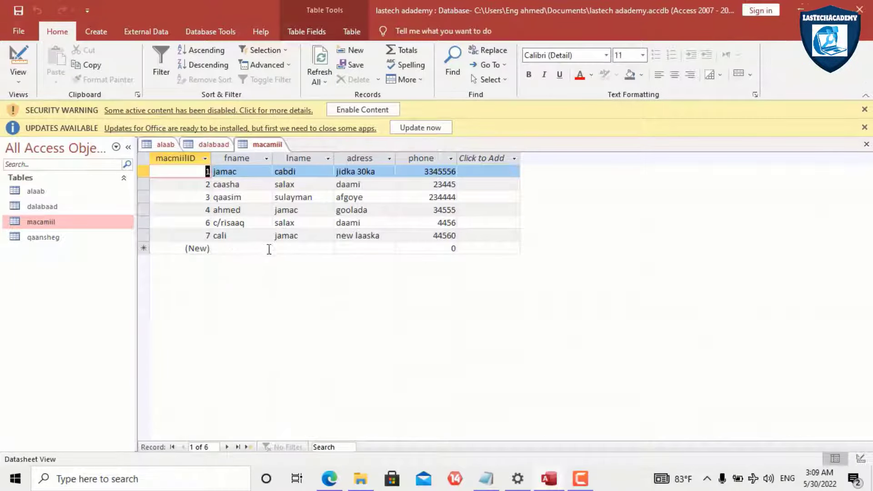
# - Add a new record with first name, last name, address and phone 12345678
pyautogui.click(240, 248)
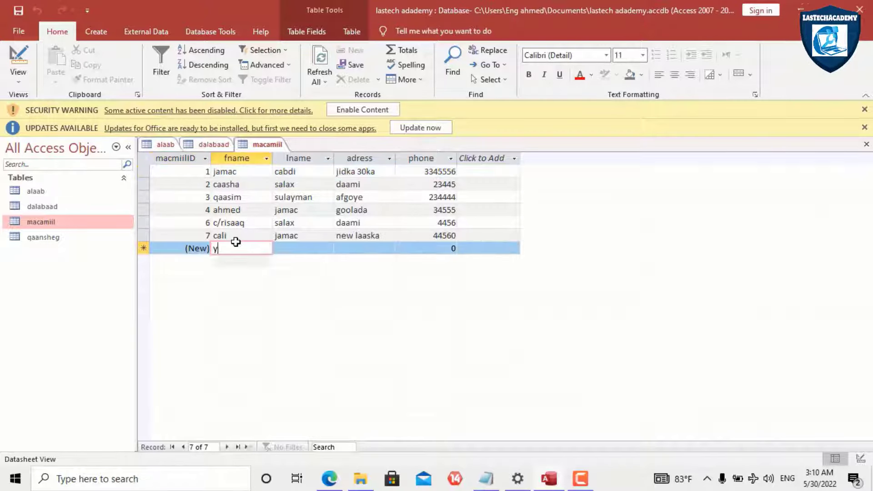
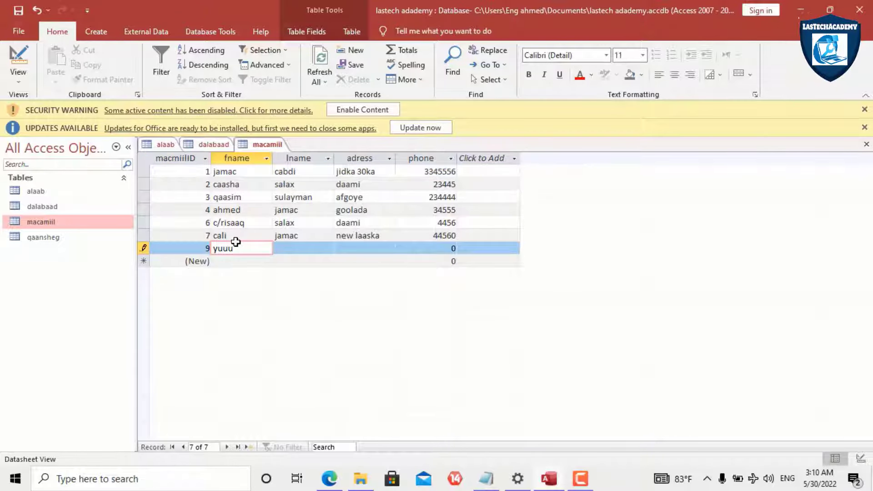
pyautogui.press('BackSpace')
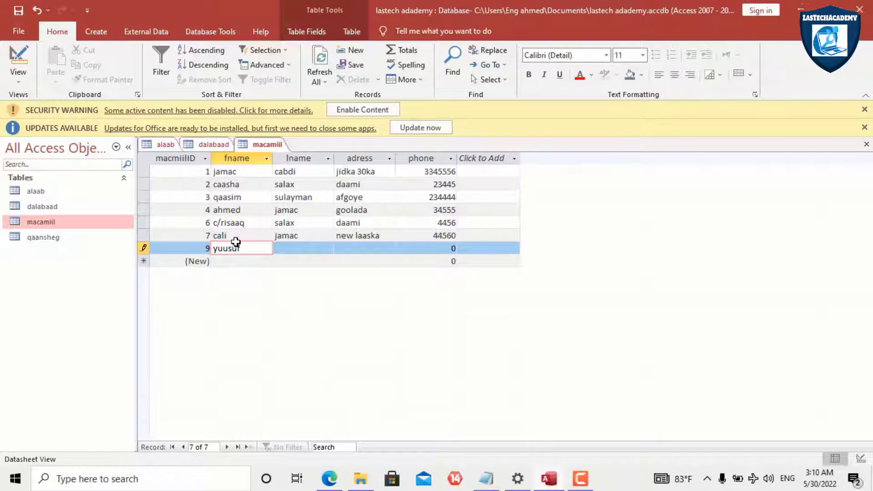
pyautogui.click(297, 252)
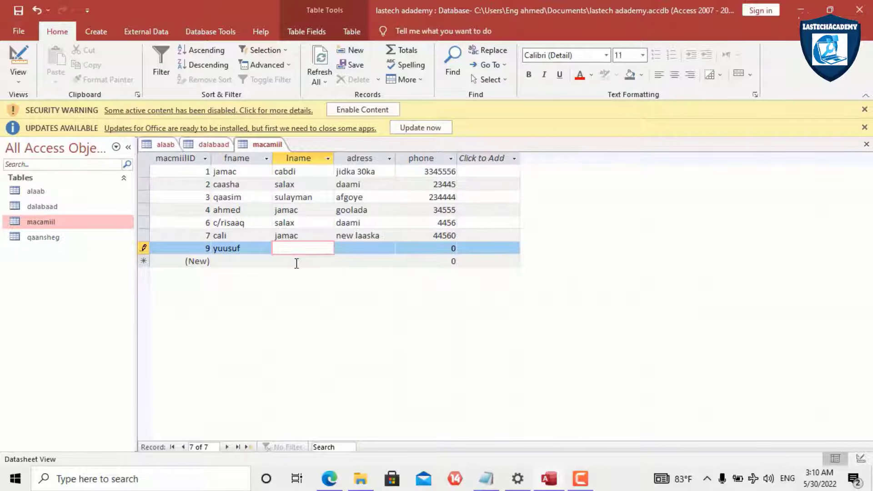
pyautogui.write('jamaxc')
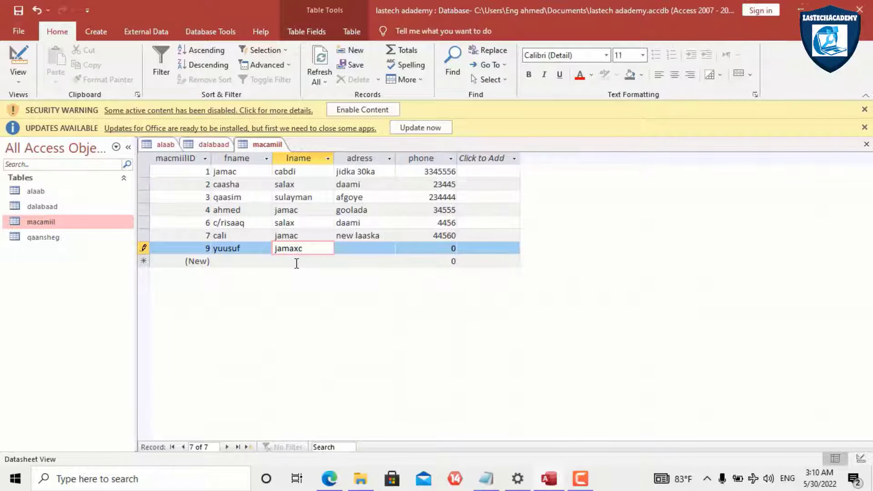
pyautogui.press('BackSpace')
pyautogui.press('BackSpace')
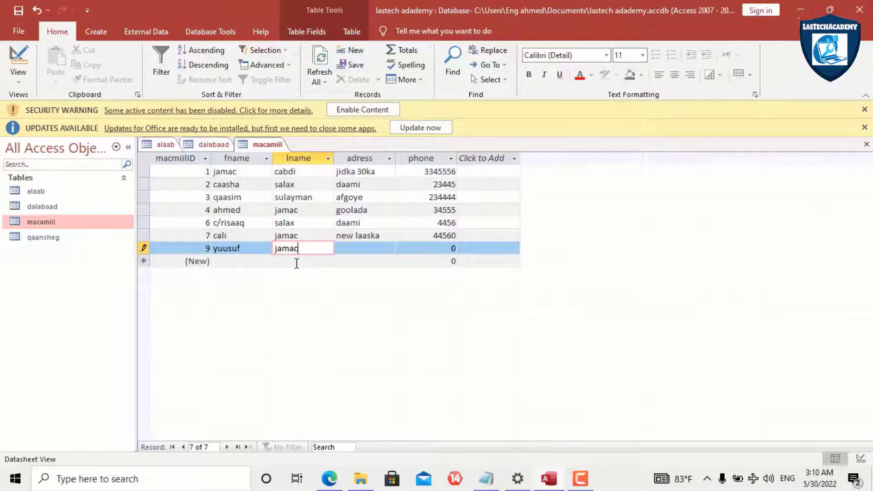
pyautogui.write('c')
pyautogui.click(365, 250)
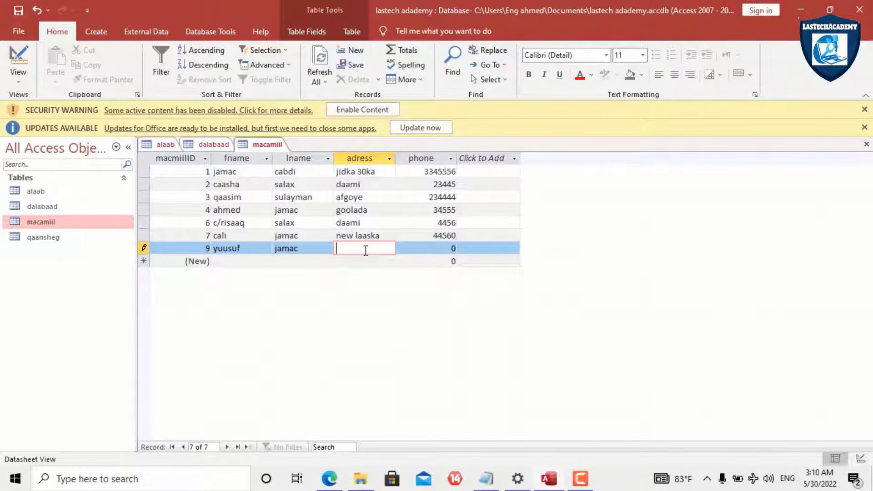
pyautogui.write('e')
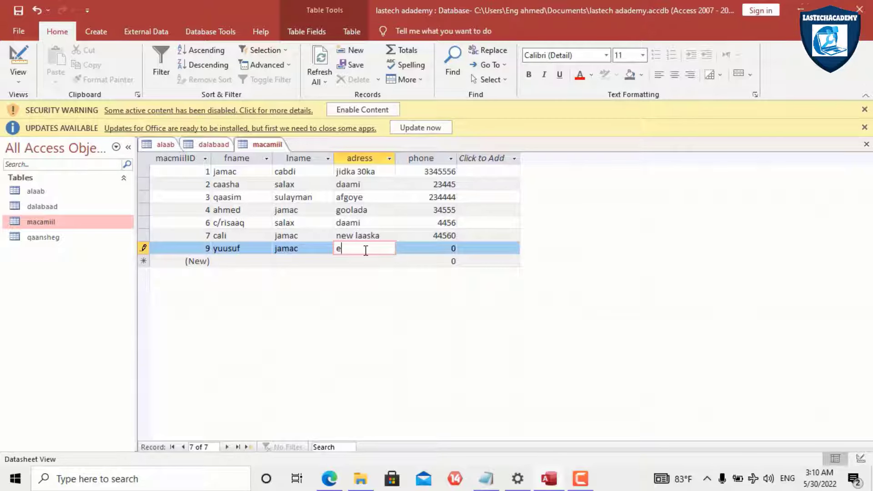
pyautogui.write('x')
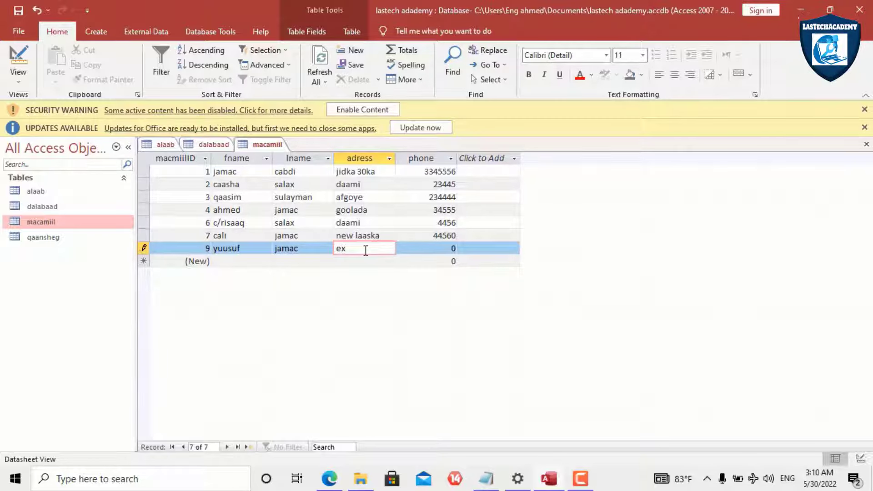
pyautogui.write('control')
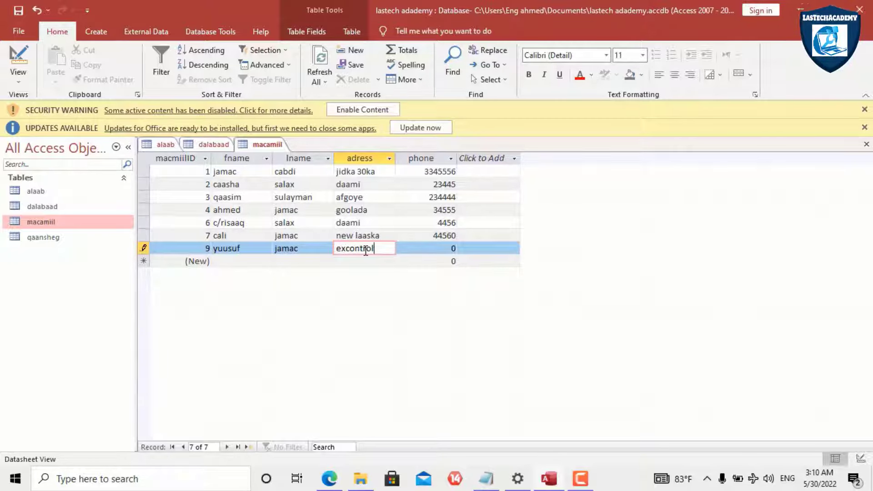
pyautogui.click(440, 249)
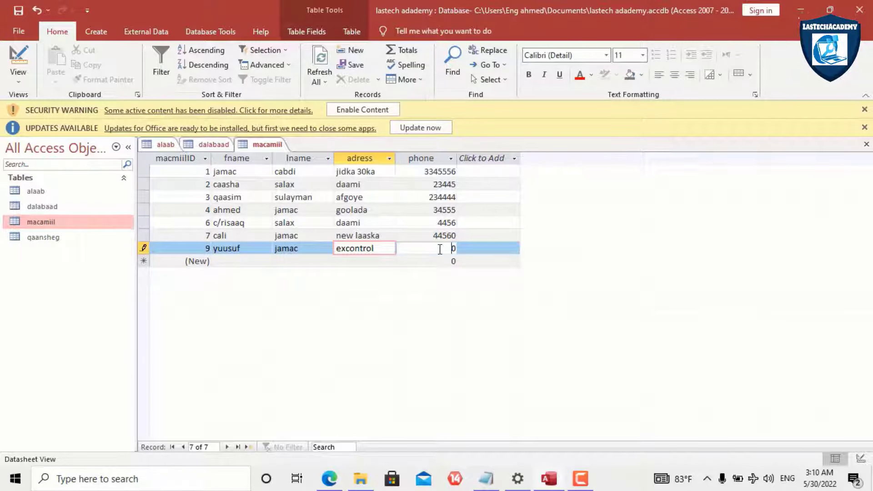
pyautogui.press('Delete')
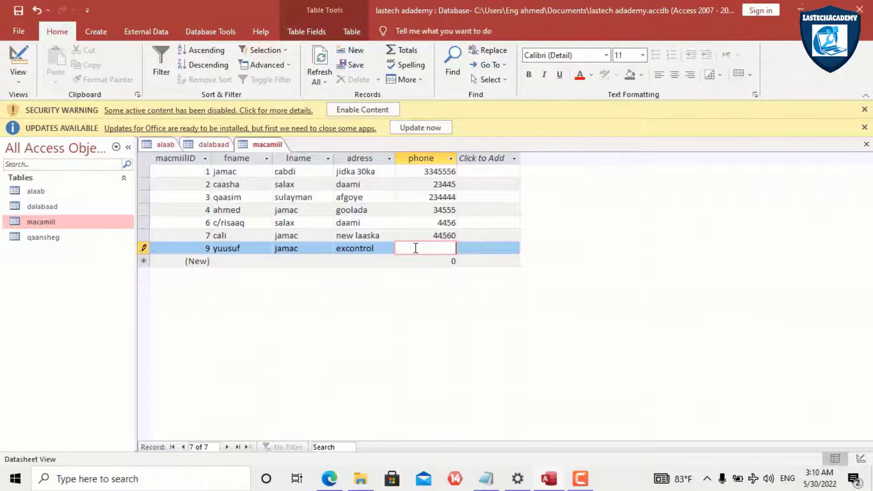
pyautogui.write('12')
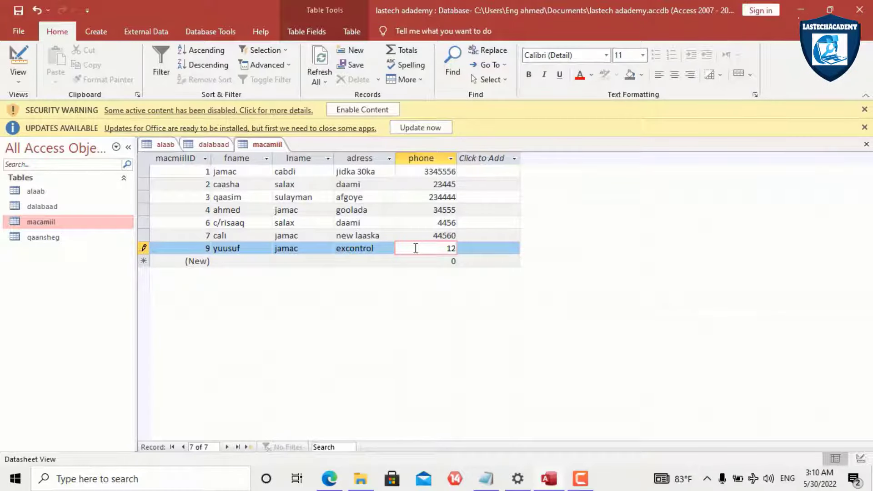
pyautogui.write('34567')
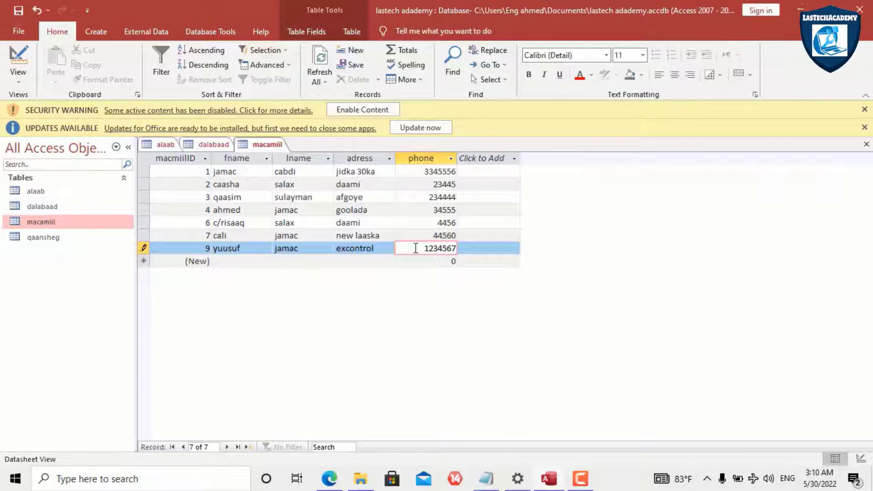
pyautogui.write('8')
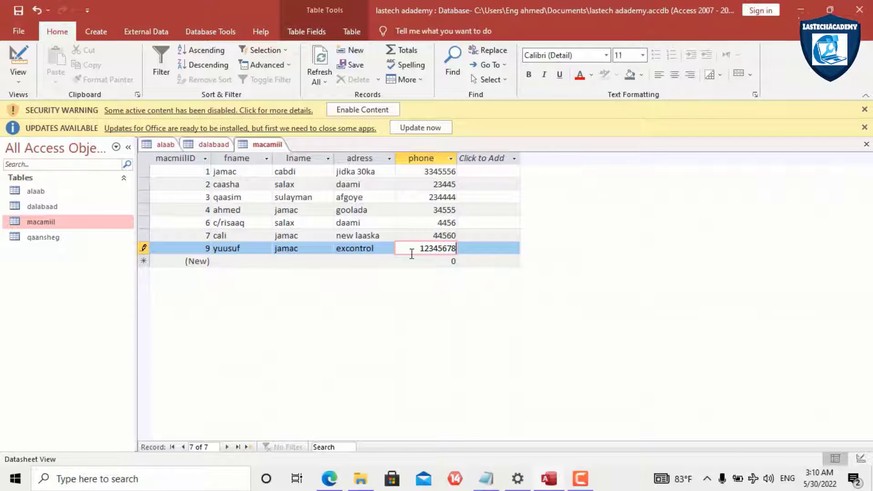
pyautogui.press('Tab')
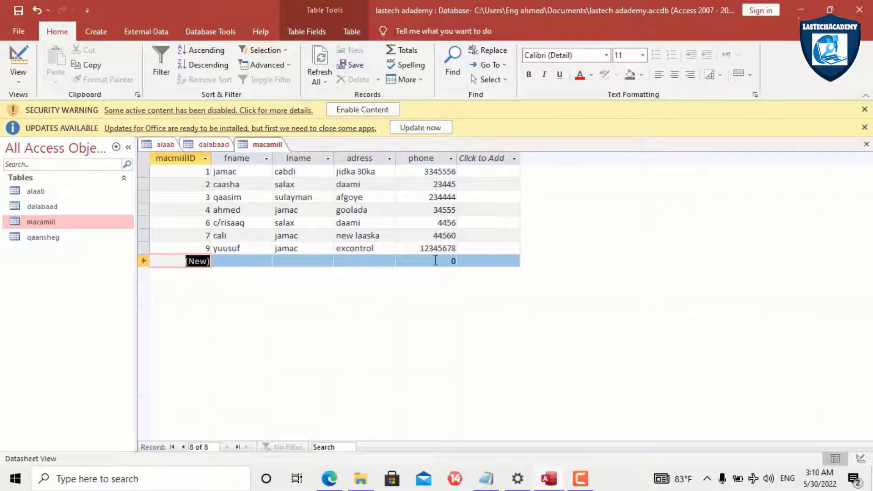
# - Test record 9's phone with an extra digit, dismiss the rejection, and save it as 12345678
pyautogui.click(455, 247)
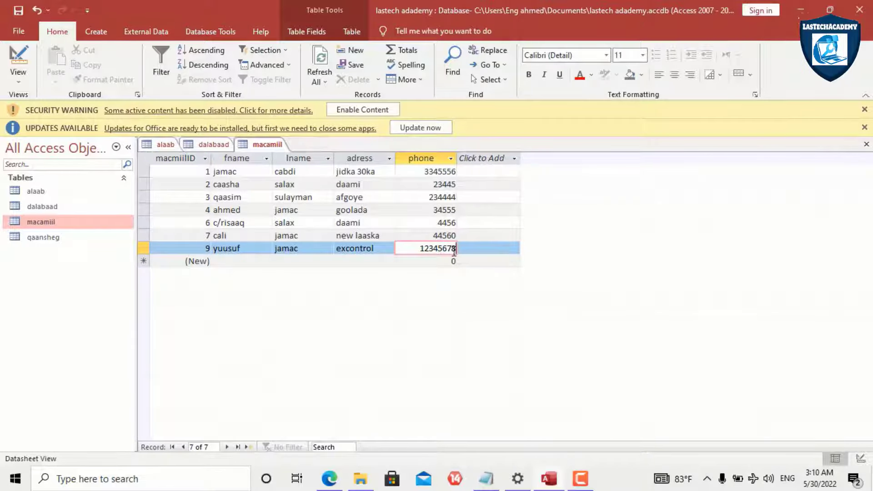
pyautogui.write('9')
pyautogui.press('Return')
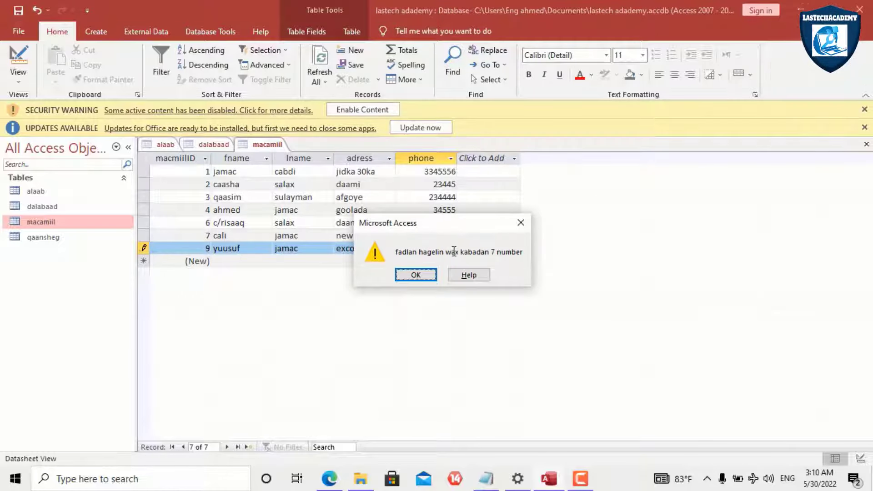
pyautogui.click(411, 275)
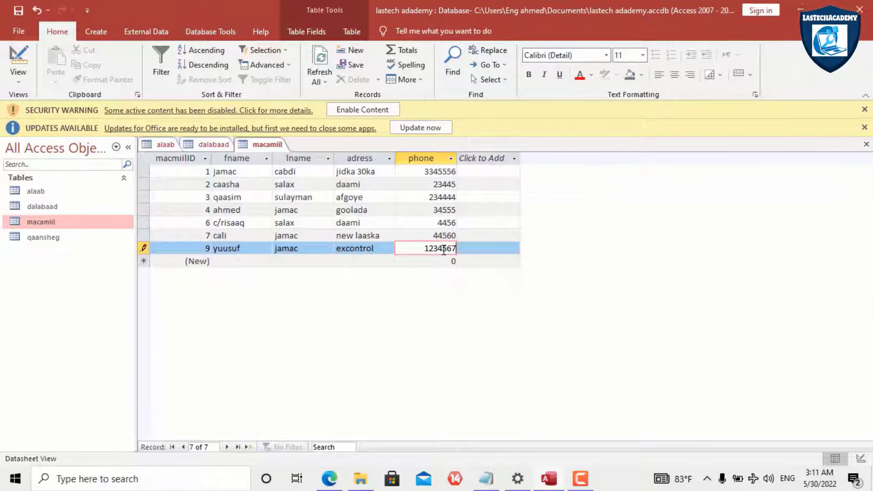
pyautogui.write('8')
pyautogui.press('Return')
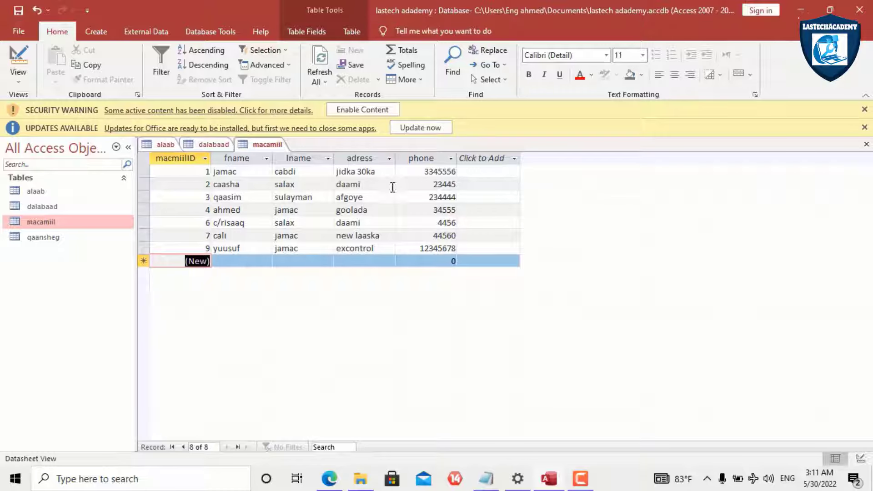
# - In Design view, shorten the phone rule to Like "#######" and save, accepting the data-integrity prompts
pyautogui.rightClick(255, 144)
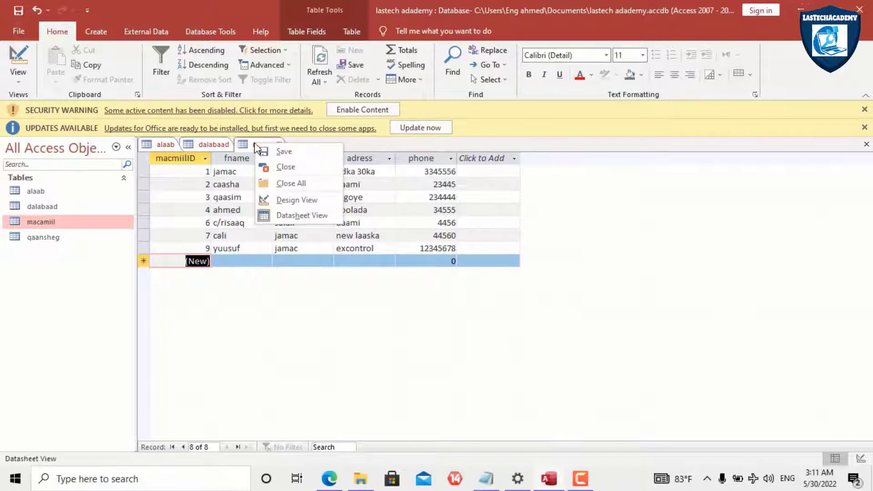
pyautogui.click(283, 203)
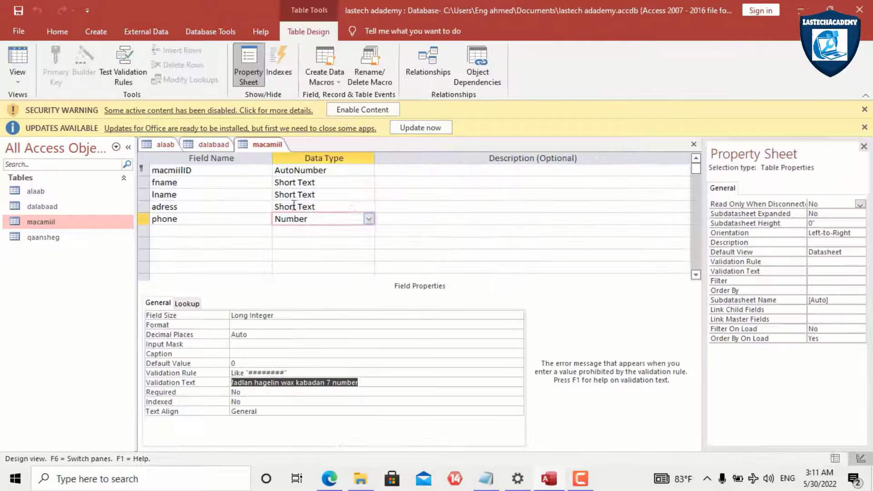
pyautogui.click(285, 374)
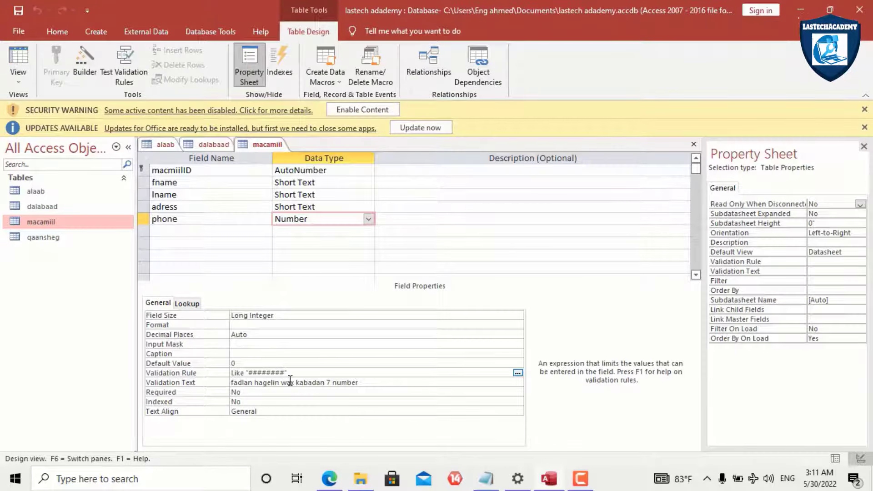
pyautogui.press('BackSpace')
pyautogui.write('"')
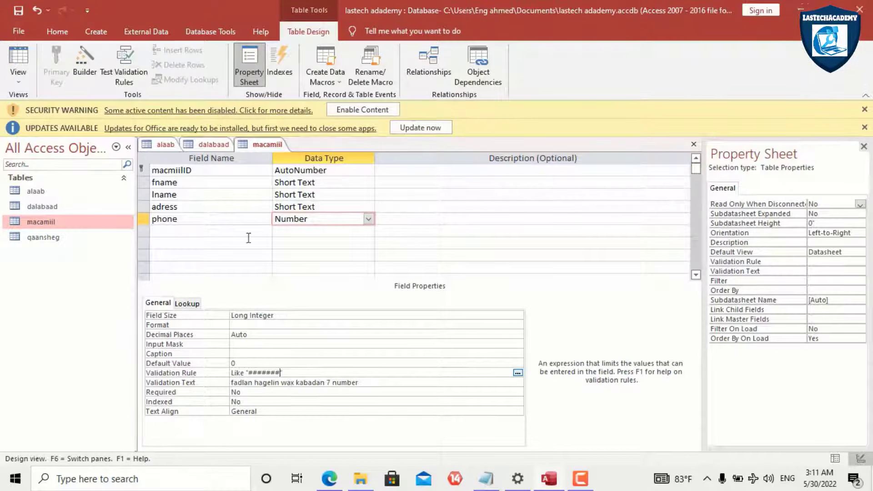
pyautogui.rightClick(286, 146)
pyautogui.click(301, 151)
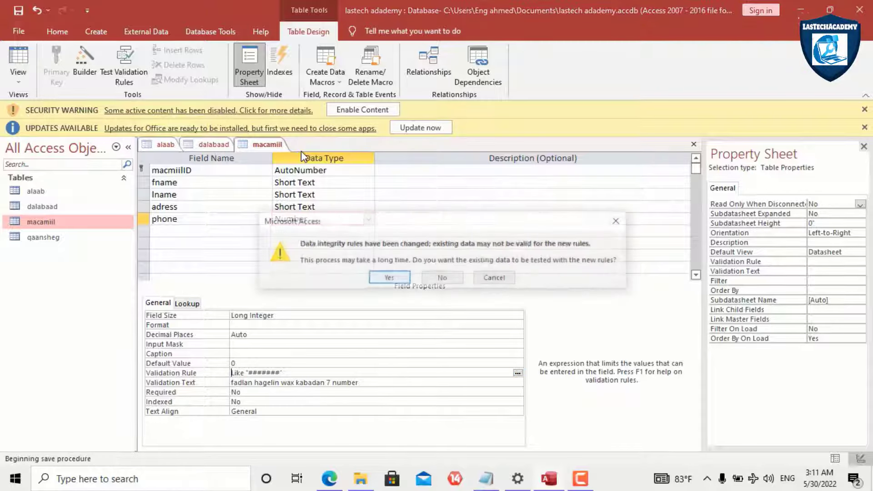
pyautogui.click(387, 280)
pyautogui.click(386, 288)
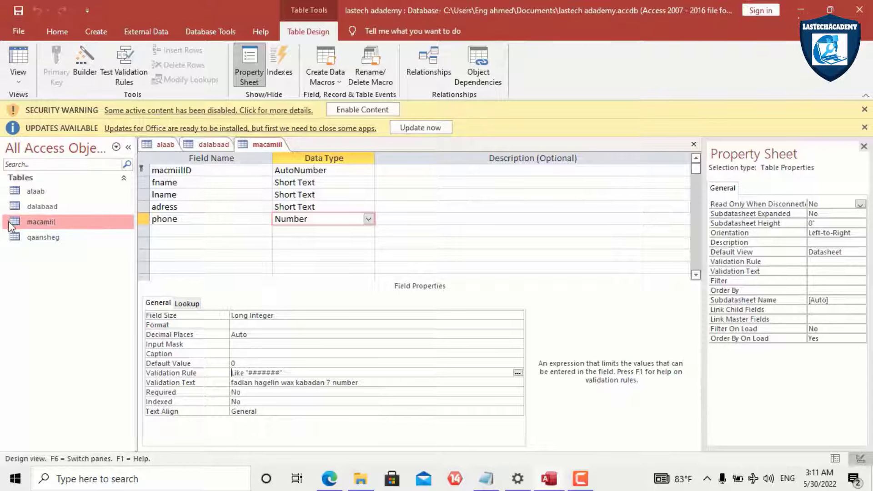
# - Reopen the datasheet, see phone 12345678 rejected for record 9, and save it as 1234567
pyautogui.rightClick(54, 223)
pyautogui.click(97, 235)
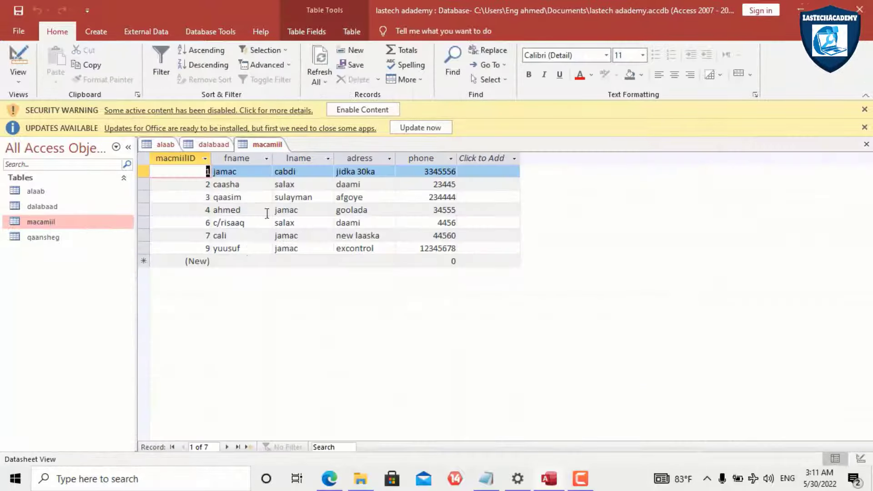
pyautogui.click(454, 250)
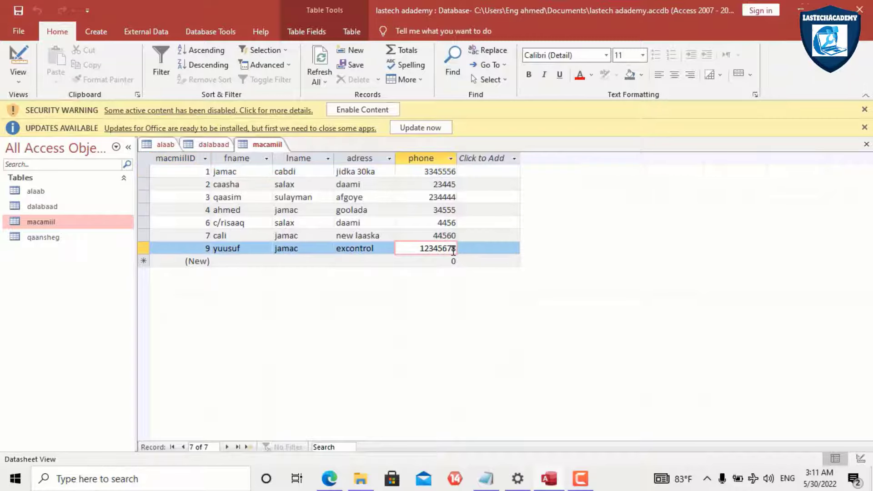
pyautogui.press('BackSpace')
pyautogui.press('BackSpace')
pyautogui.press('BackSpace')
pyautogui.press('BackSpace')
pyautogui.press('BackSpace')
pyautogui.press('BackSpace')
pyautogui.press('BackSpace')
pyautogui.press('BackSpace')
pyautogui.write('12')
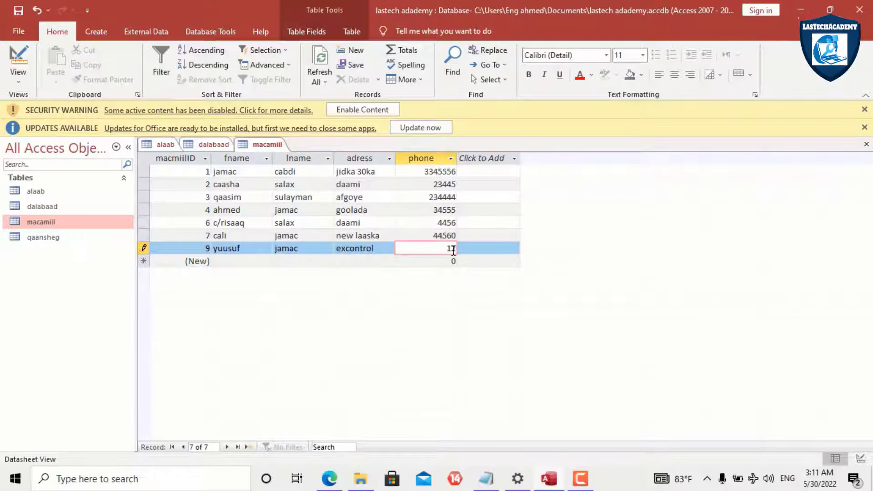
pyautogui.write('3456')
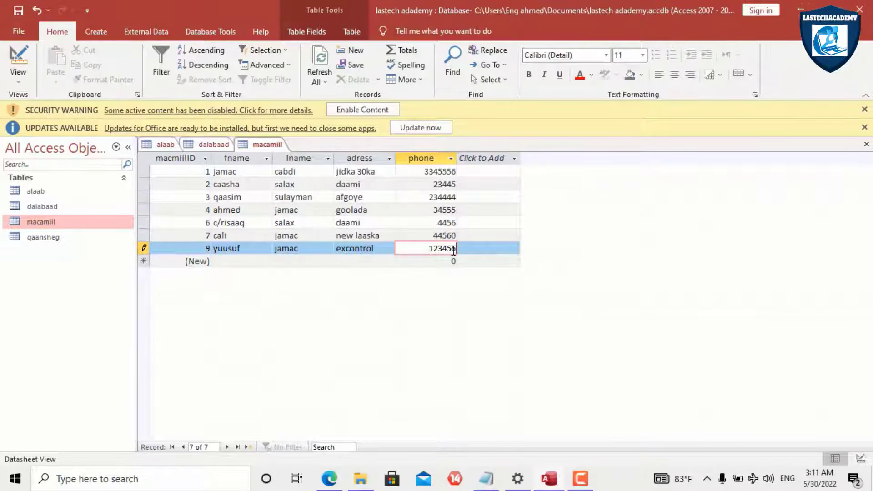
pyautogui.write('78')
pyautogui.press('Return')
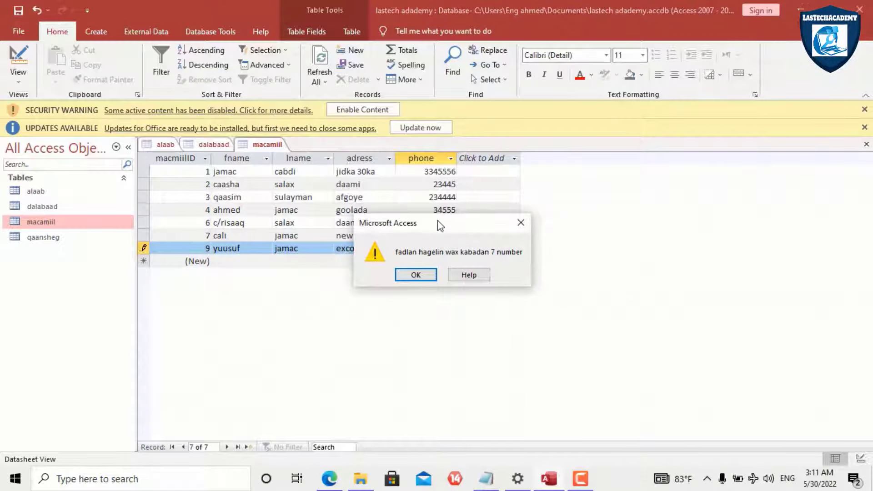
pyautogui.moveTo(439, 225); pyautogui.dragTo(636, 230)
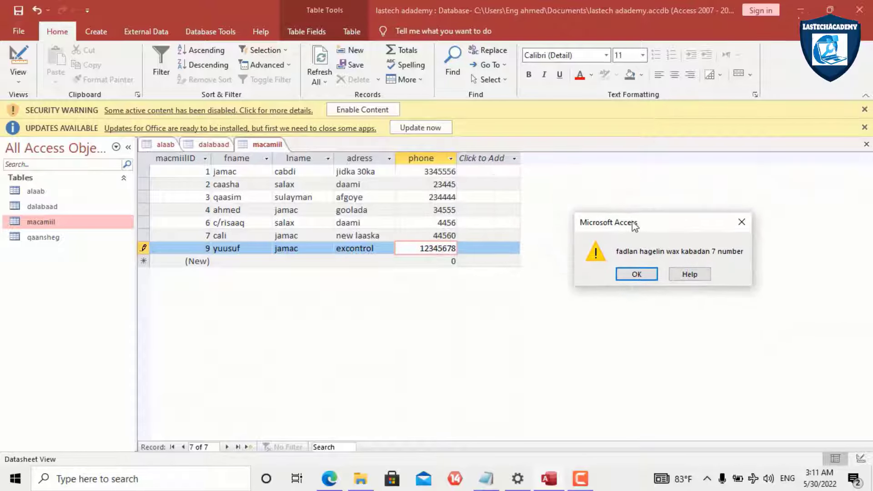
pyautogui.click(632, 274)
pyautogui.press('BackSpace')
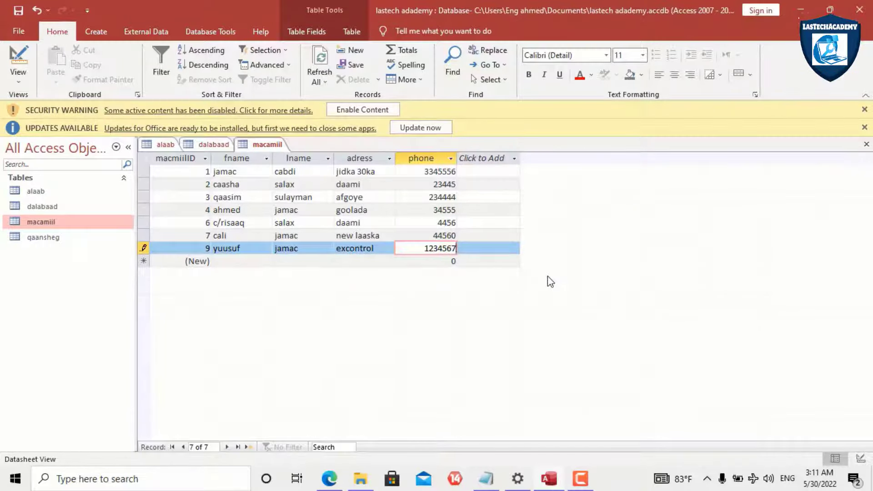
pyautogui.press('Return')
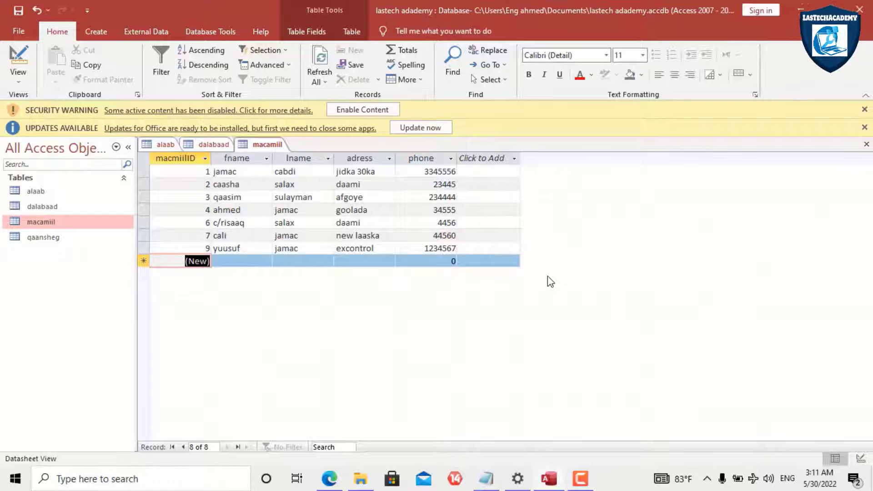
pyautogui.moveTo(577, 478)
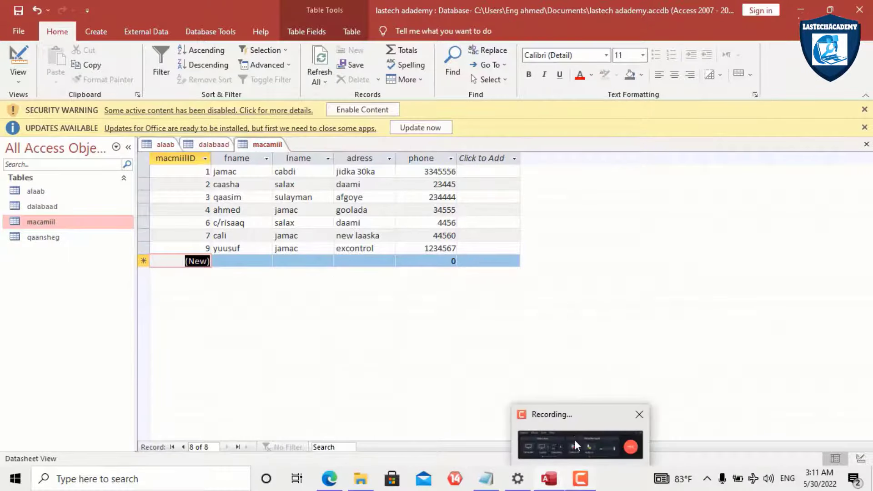
pyautogui.moveTo(574, 435)
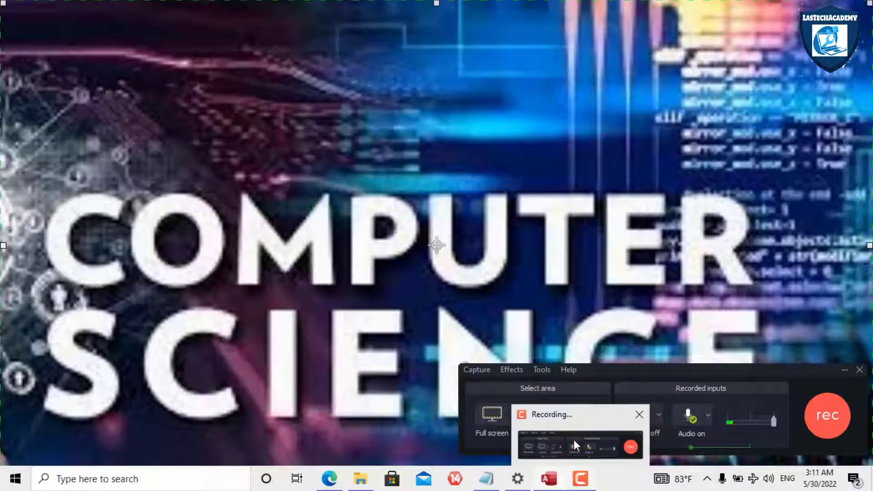
pyautogui.click(574, 440)
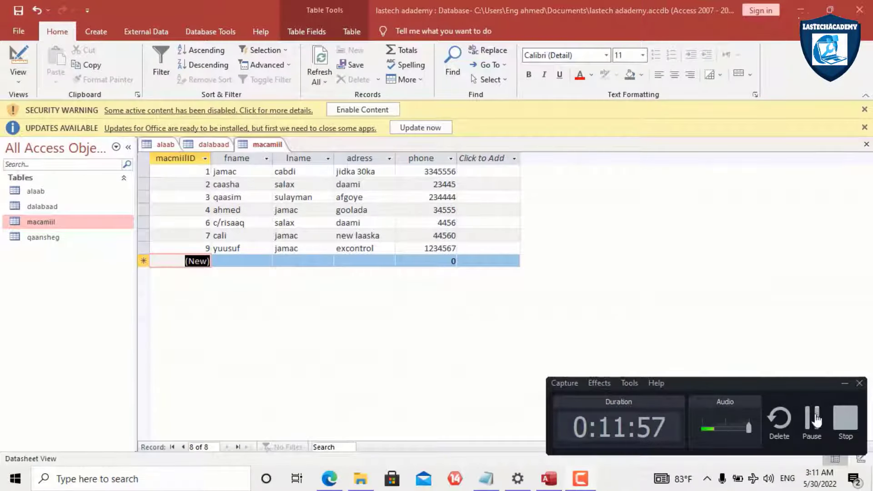
pyautogui.click(846, 384)
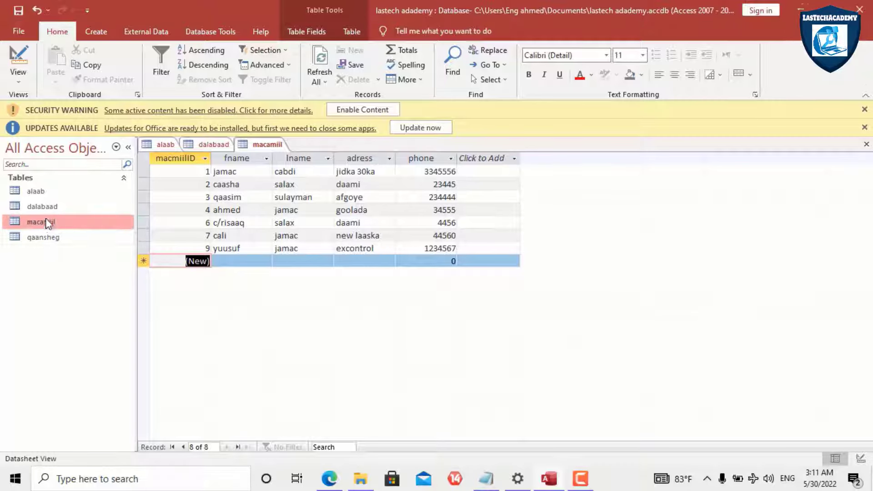
pyautogui.rightClick(50, 207)
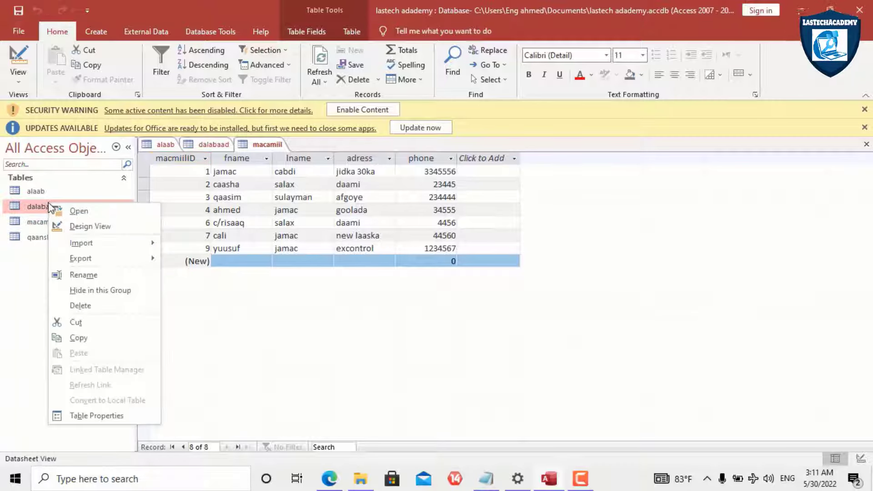
# - Open dalabaad and switch both the macamiil and dalabaad tables to Design view
pyautogui.click(78, 211)
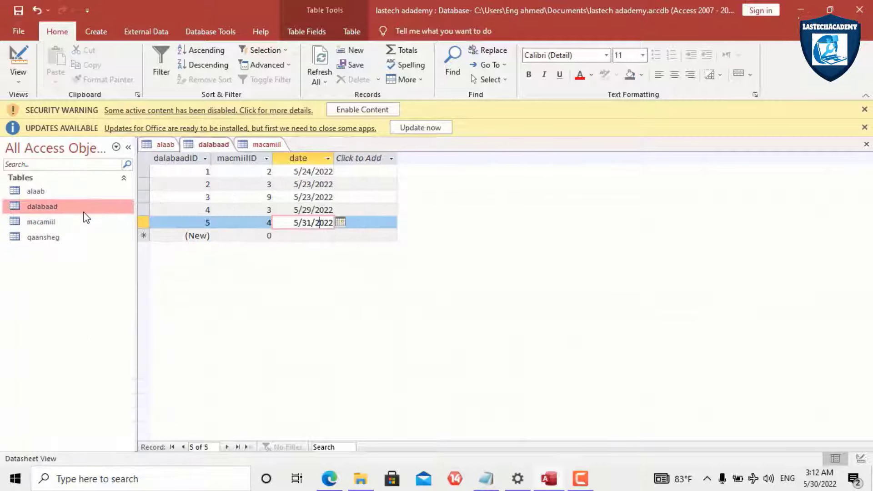
pyautogui.rightClick(266, 150)
pyautogui.click(294, 205)
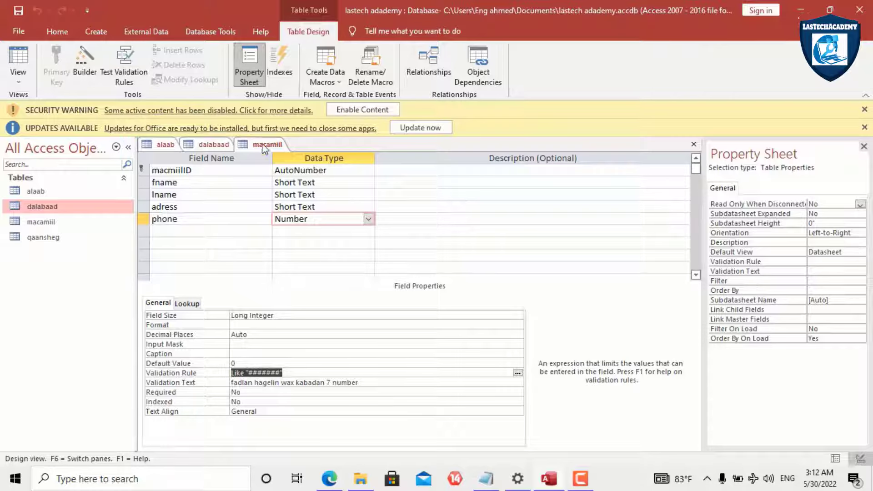
pyautogui.rightClick(227, 146)
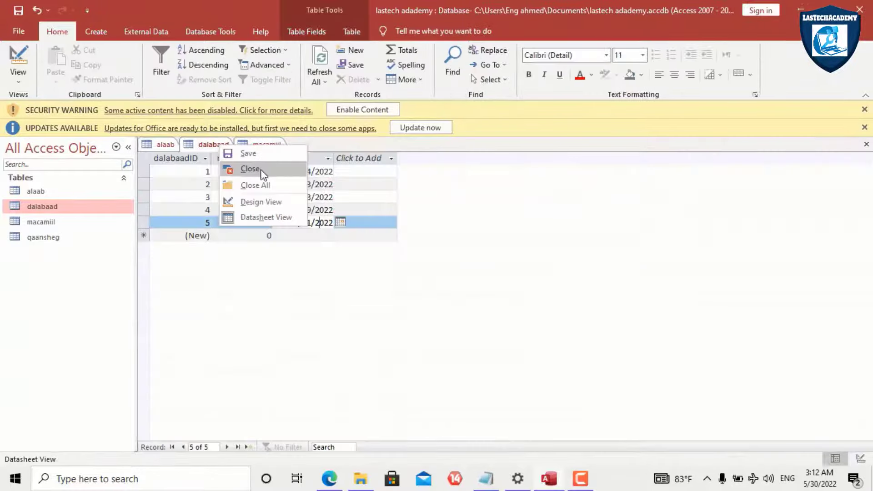
pyautogui.click(257, 203)
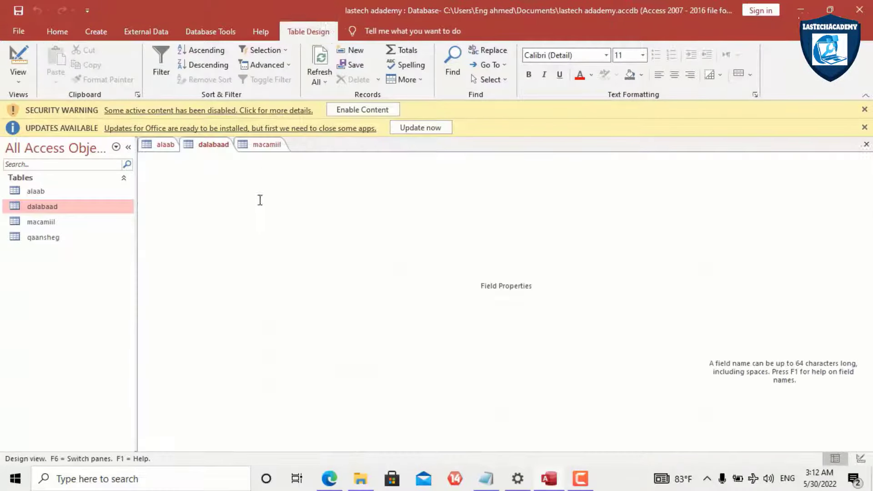
# - Select the date field's validation rule, consult the Notepad rule examples, and return to Access
pyautogui.click(330, 195)
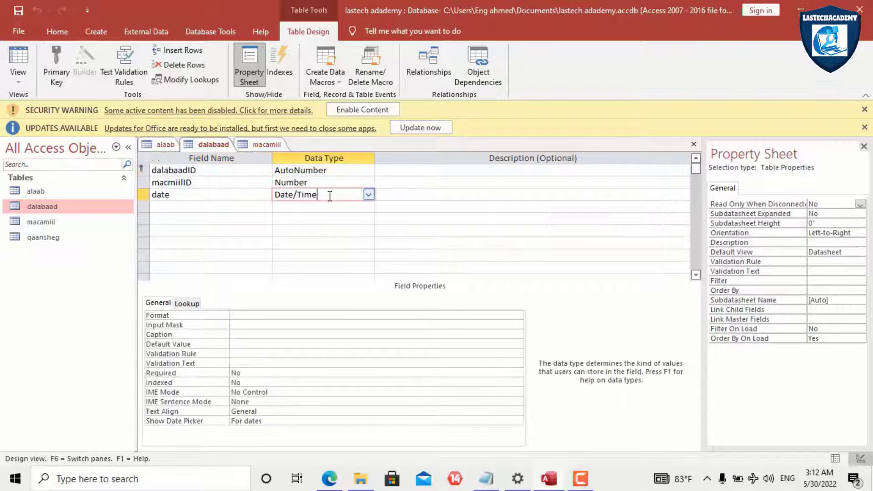
pyautogui.click(246, 353)
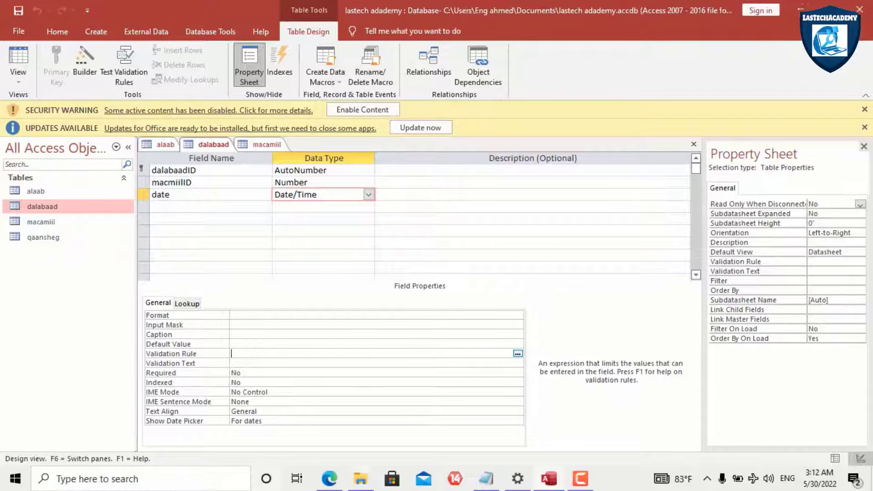
pyautogui.click(487, 481)
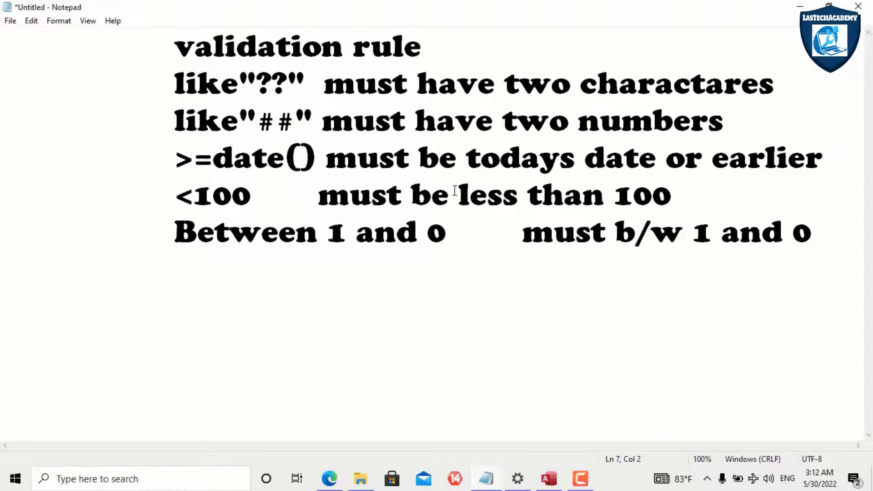
pyautogui.moveTo(490, 485)
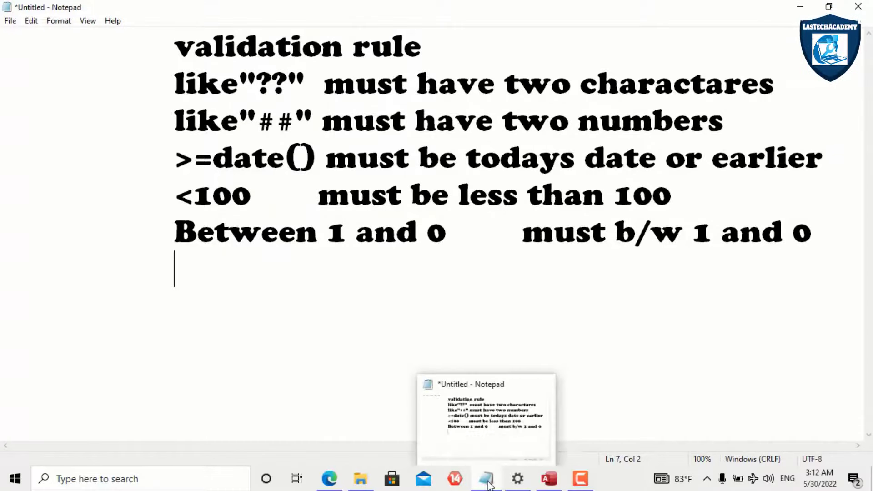
pyautogui.click(486, 478)
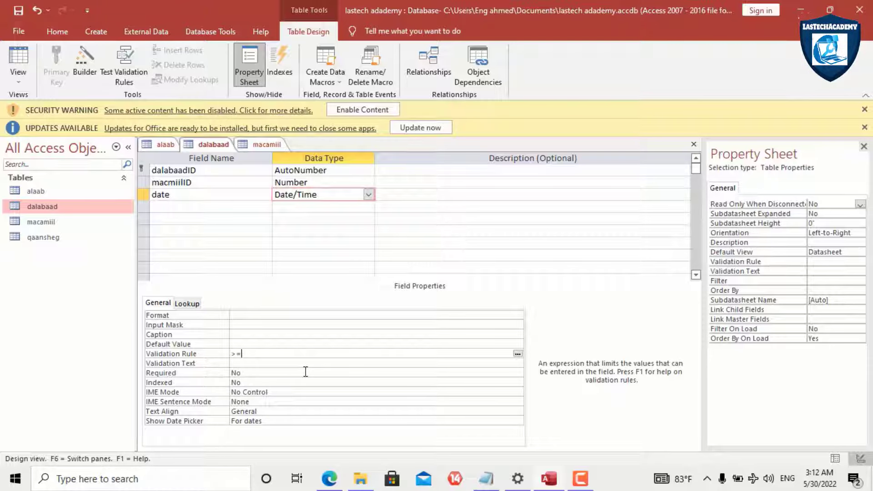
# - Give the dalabaad date field validation rule >=Date() and validation text 'taariikh aan lagadhin dalab lama samayn karo'
pyautogui.write('>=da')
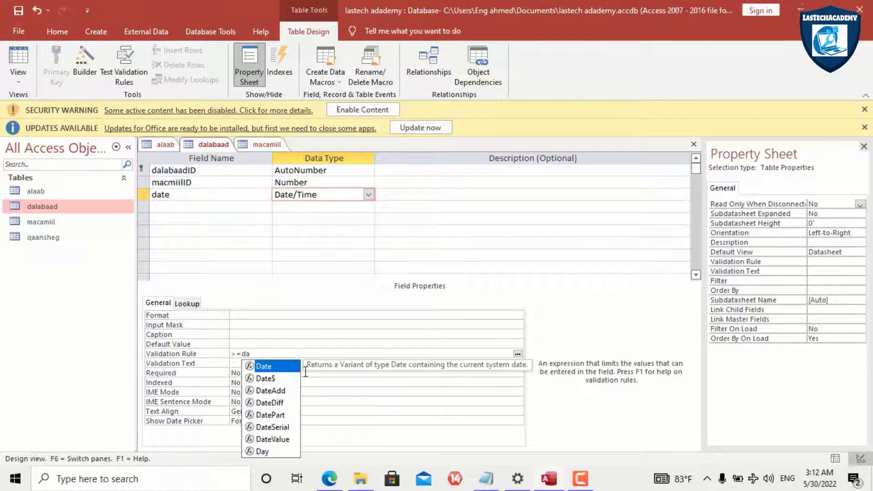
pyautogui.doubleClick(268, 367)
pyautogui.write('(')
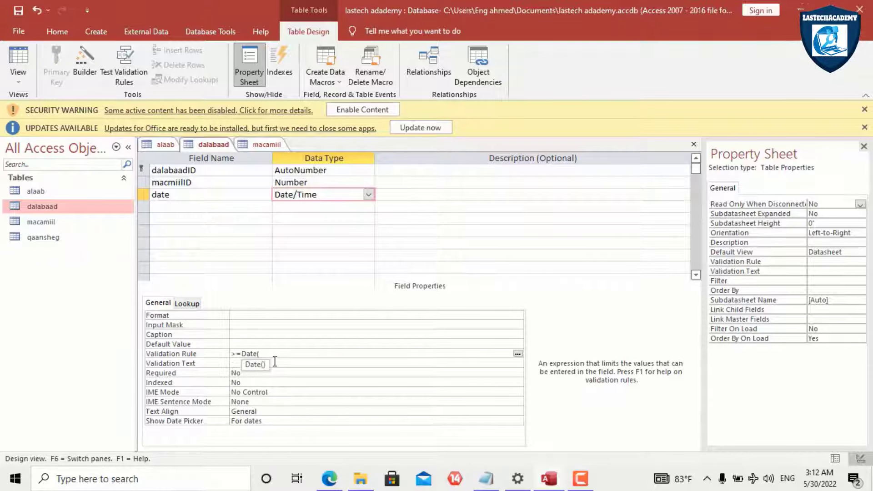
pyautogui.write(')')
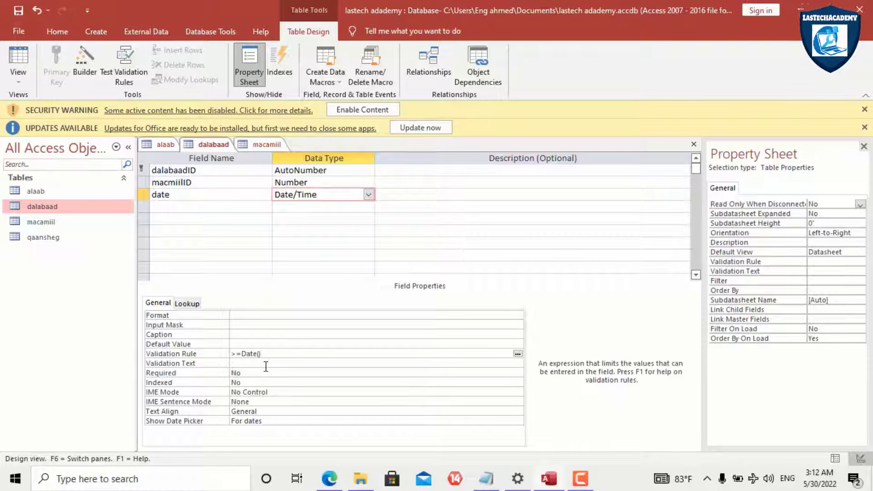
pyautogui.click(266, 364)
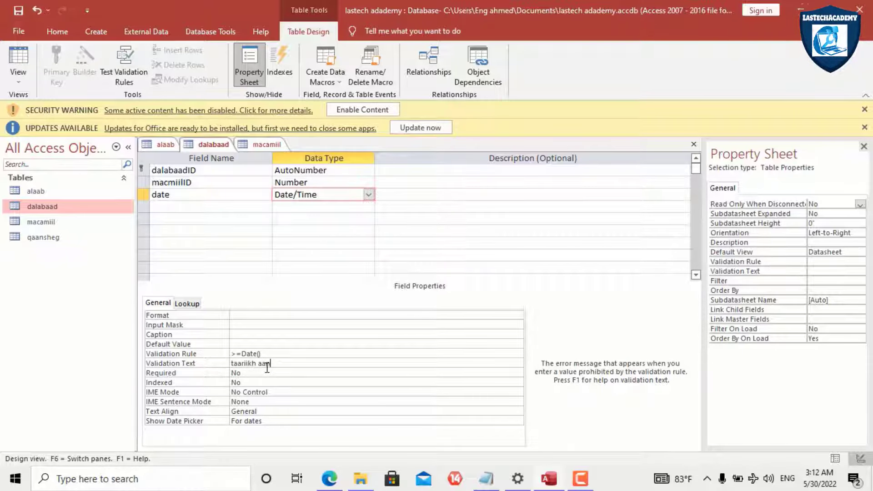
pyautogui.write('taariikh aan lagadhin dalab lama samayn karo')
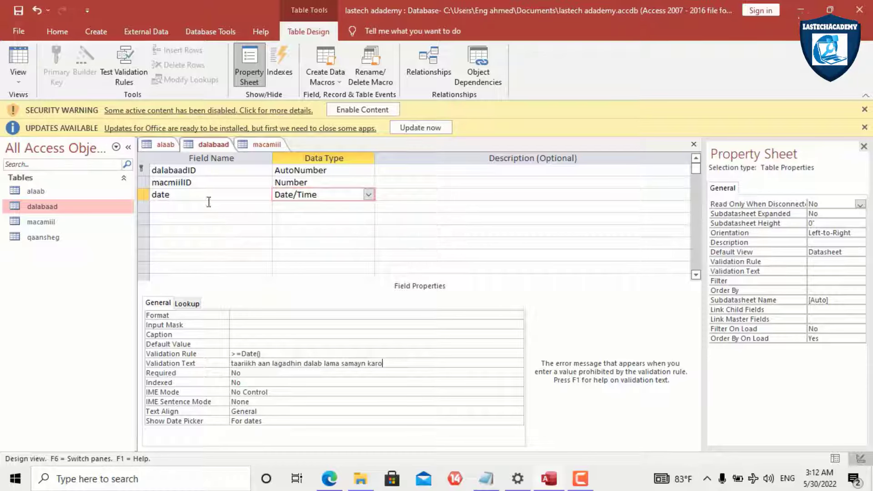
# - Save the dalabaad design changes, accepting both data-integrity prompts
pyautogui.rightClick(221, 143)
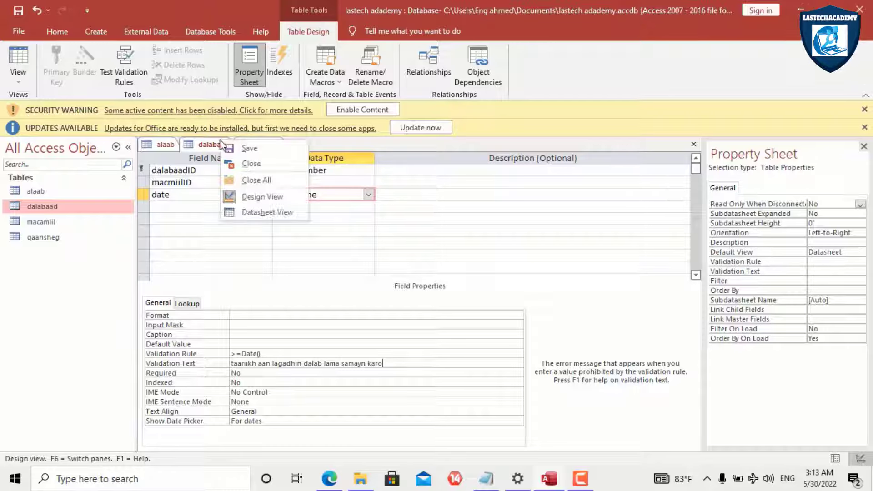
pyautogui.click(251, 149)
pyautogui.click(388, 278)
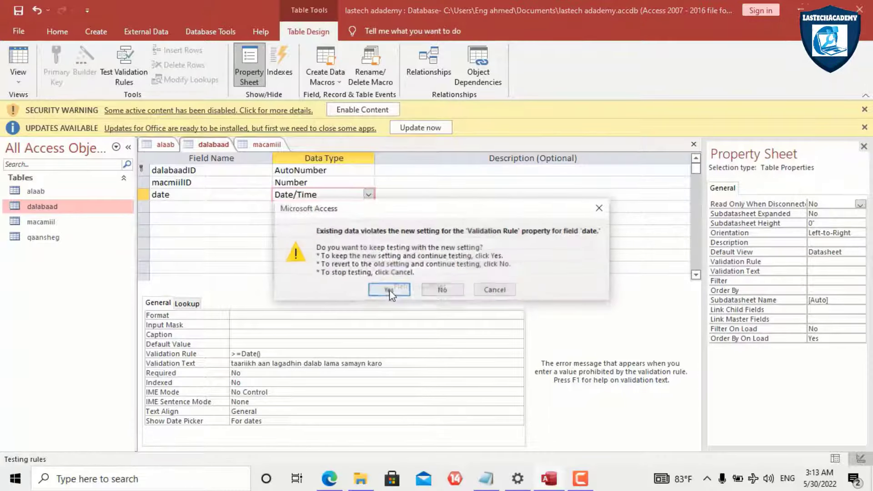
pyautogui.click(389, 289)
# - Open the dalabaad table in Datasheet View
pyautogui.rightClick(217, 142)
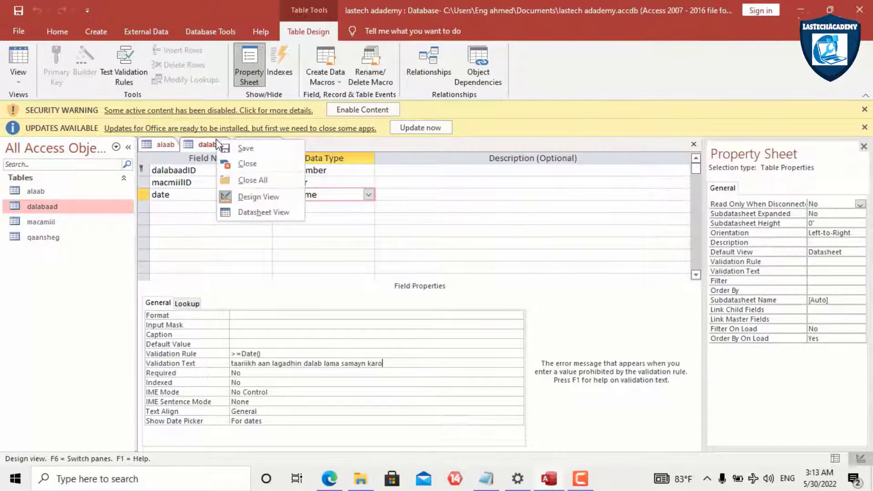
pyautogui.rightClick(73, 212)
pyautogui.click(87, 216)
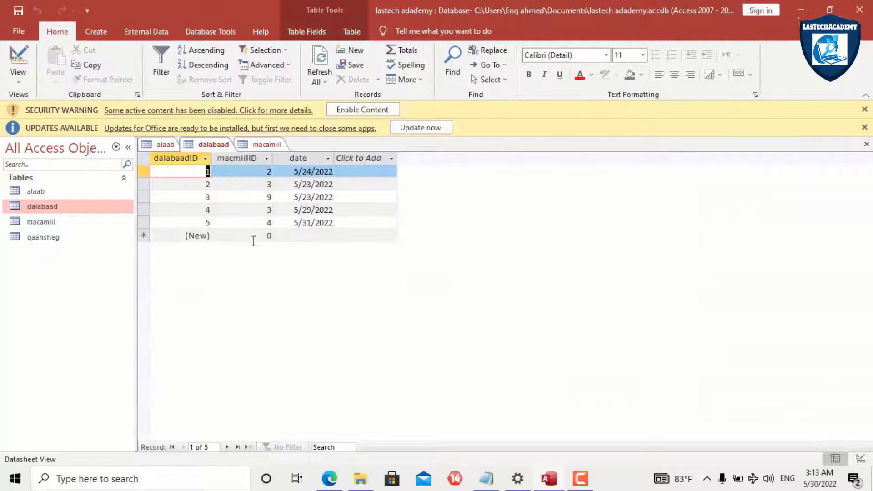
# - Add record 6 with macmiilID 1 and date 5/31/2022 from the date picker
pyautogui.click(267, 236)
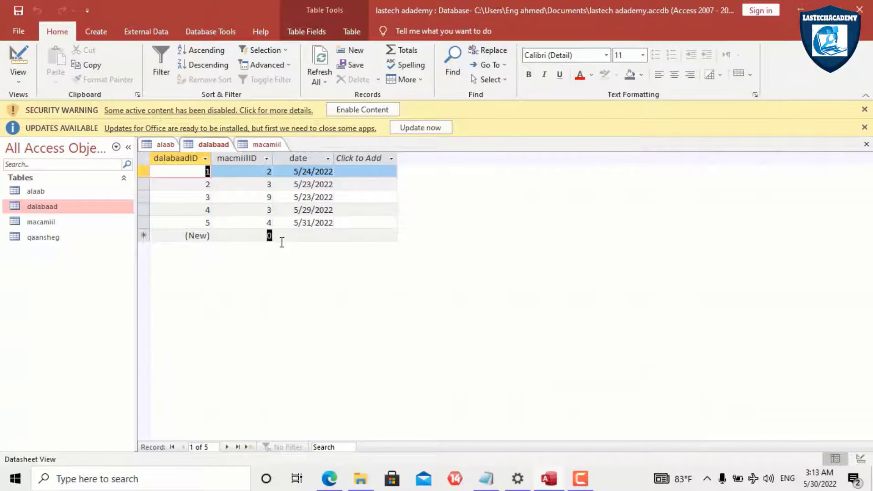
pyautogui.press('BackSpace')
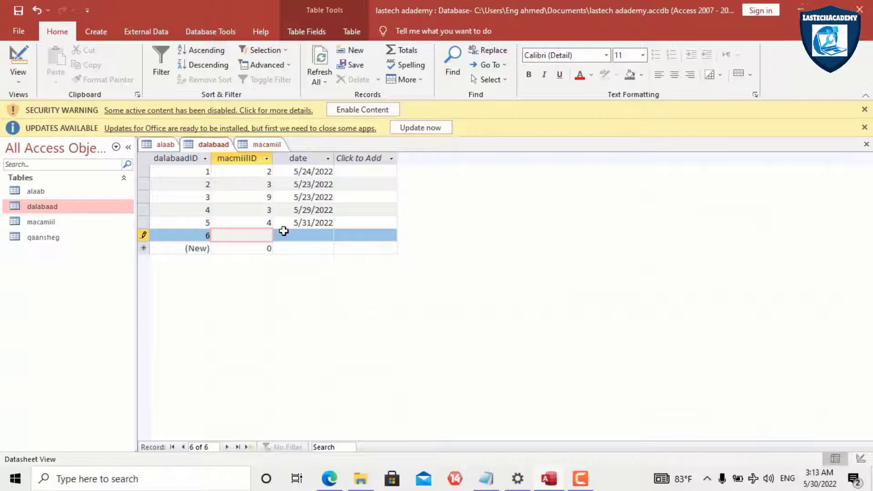
pyautogui.write('1')
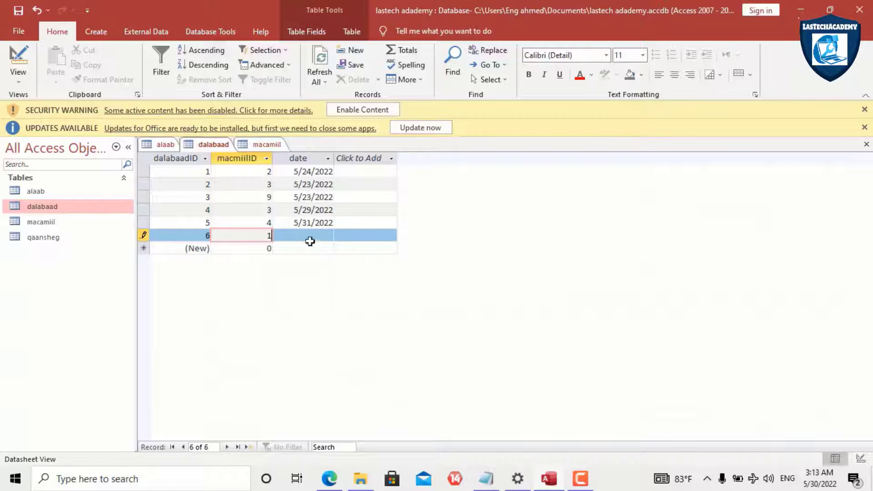
pyautogui.click(318, 236)
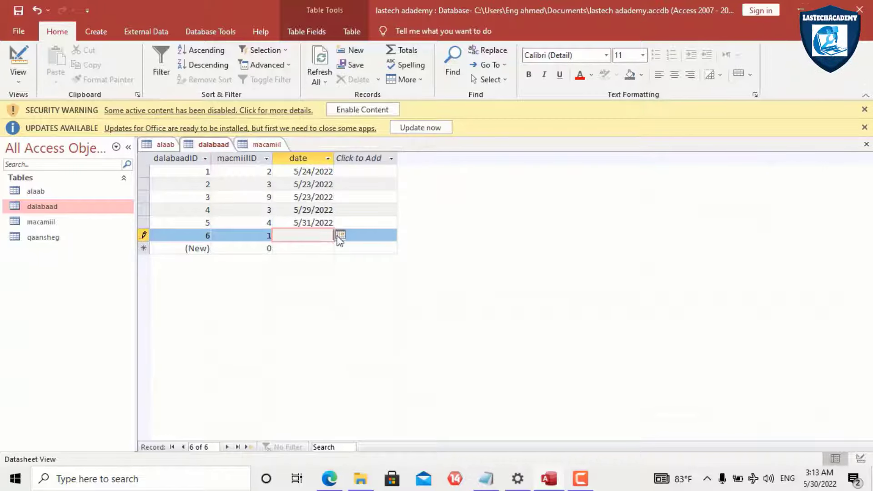
pyautogui.click(341, 235)
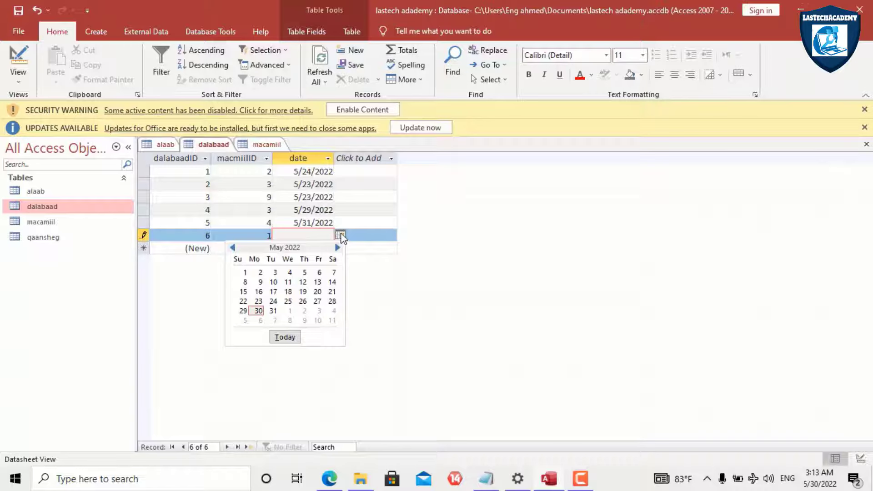
pyautogui.click(269, 312)
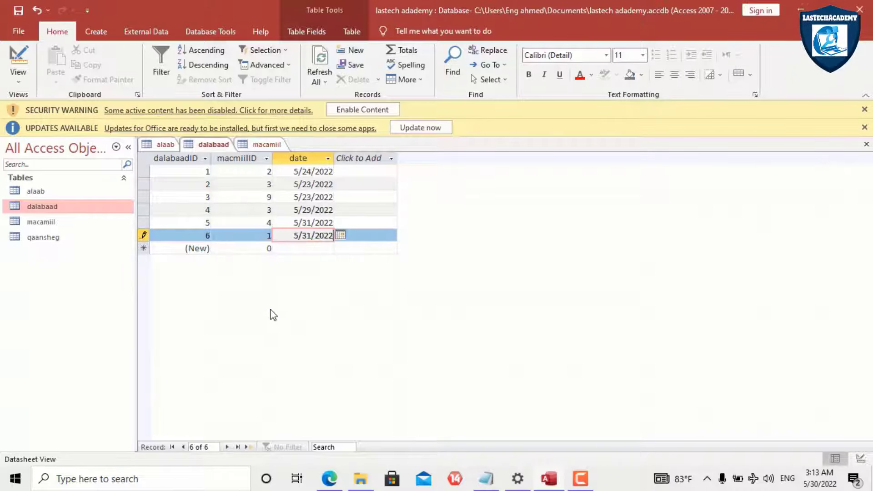
pyautogui.press('Tab')
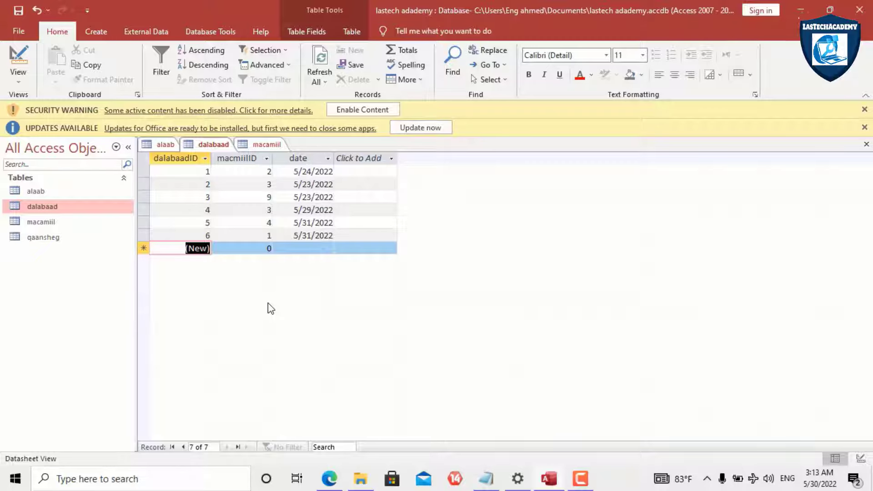
pyautogui.click(298, 235)
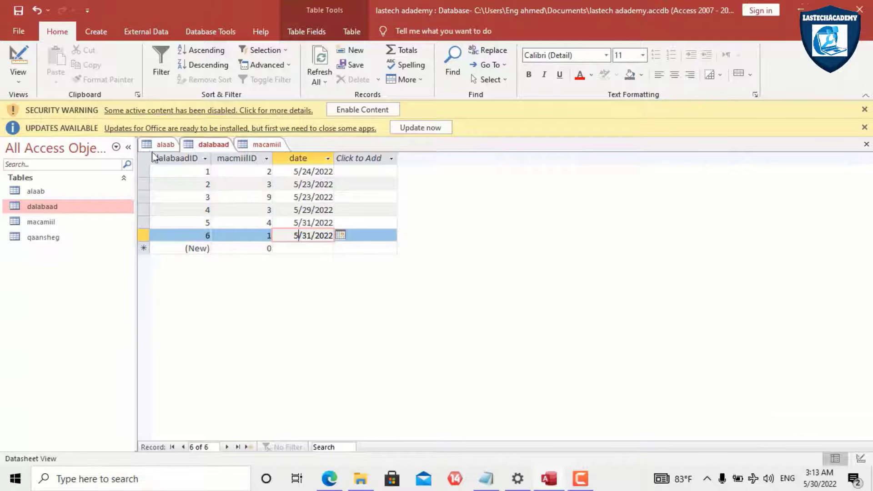
# - Return dalabaad to Design View and change the date validation rule to <=Date()
pyautogui.rightClick(215, 145)
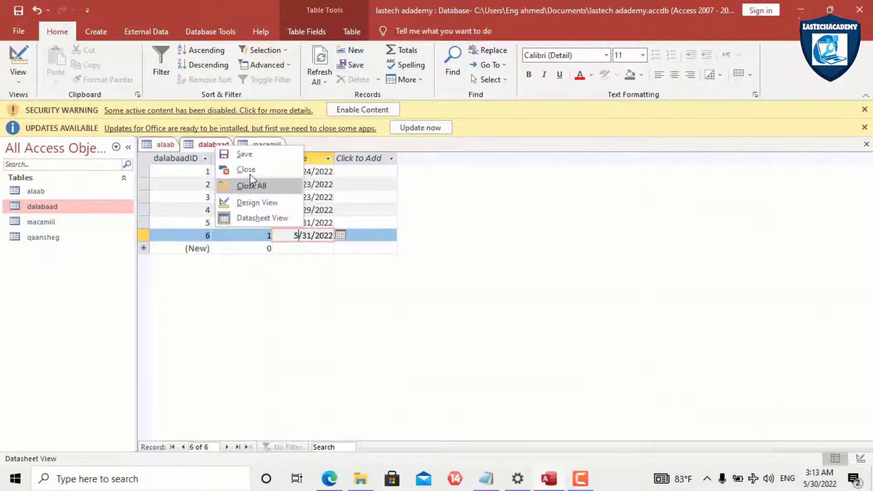
pyautogui.click(258, 203)
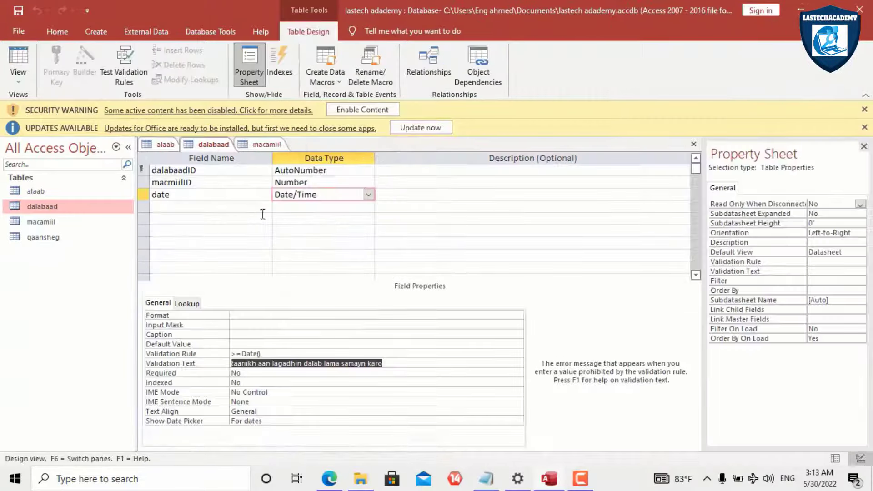
pyautogui.click(237, 353)
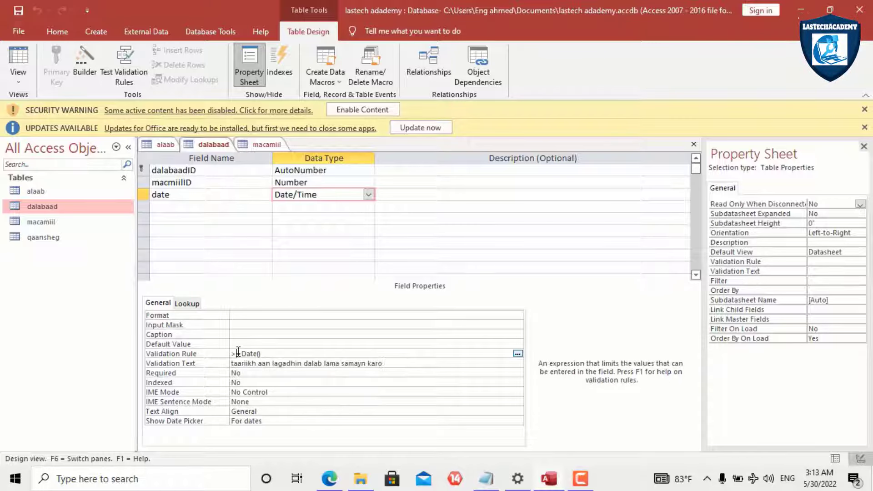
pyautogui.press('BackSpace')
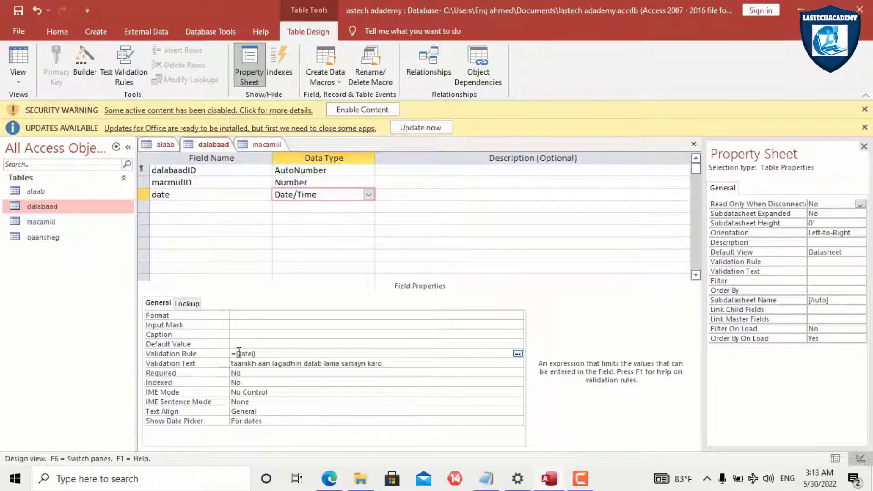
pyautogui.write('<')
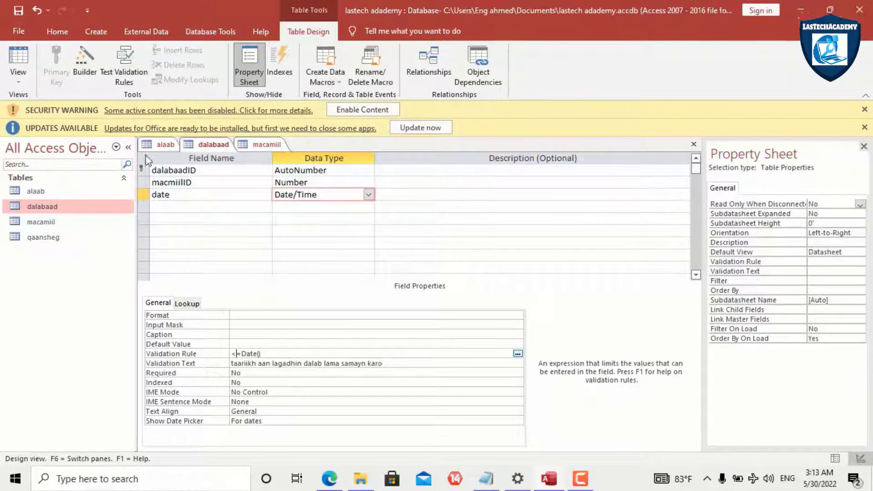
# - Save the dalabaad design, accepting both data-integrity prompts
pyautogui.rightClick(208, 149)
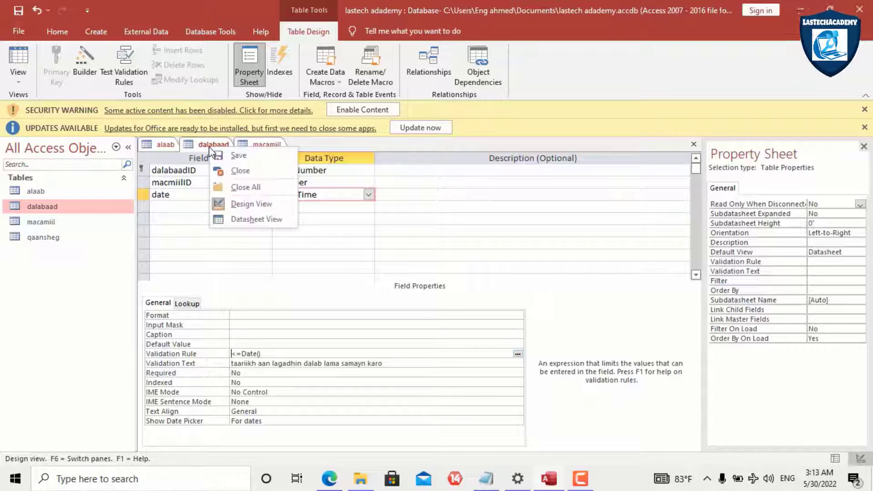
pyautogui.click(242, 160)
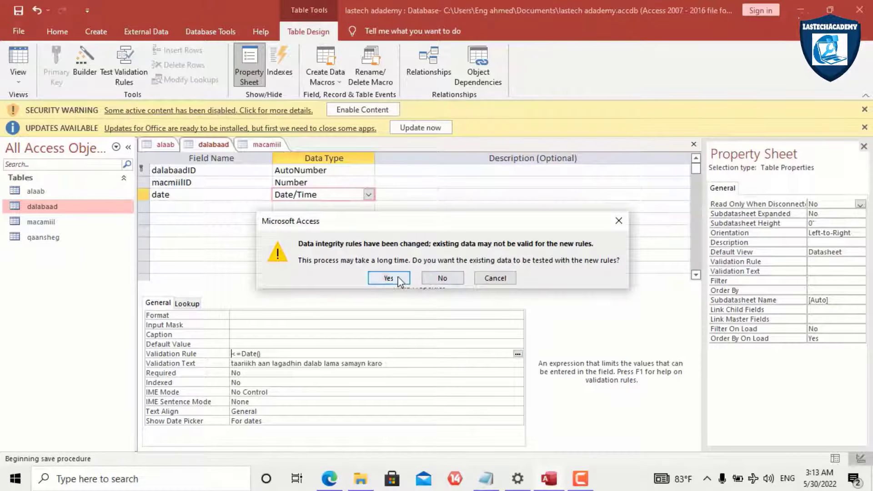
pyautogui.click(396, 277)
pyautogui.click(391, 290)
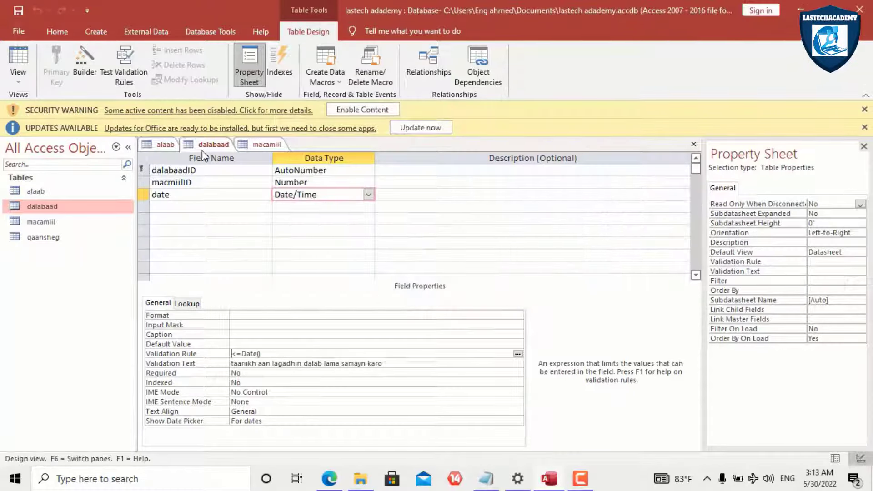
pyautogui.rightClick(71, 209)
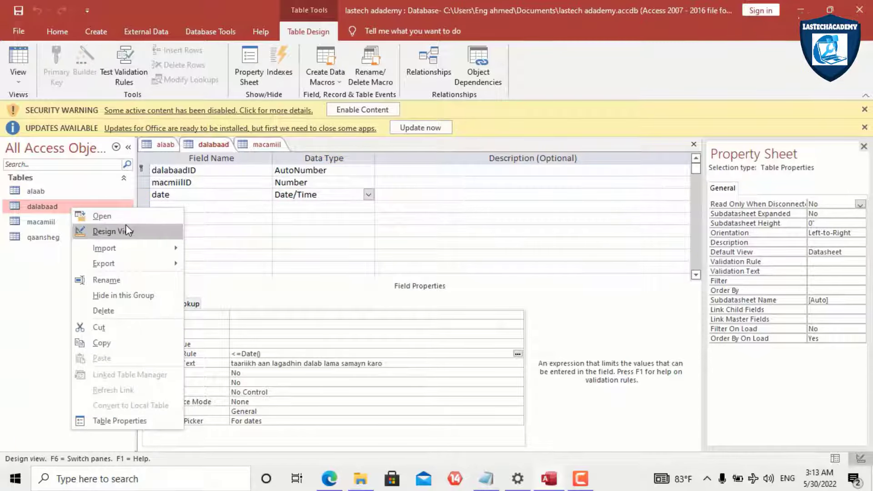
# - Add a dalabaad record with macmiilID 3 dated 5/31/2022, and dismiss the validation error
pyautogui.click(119, 224)
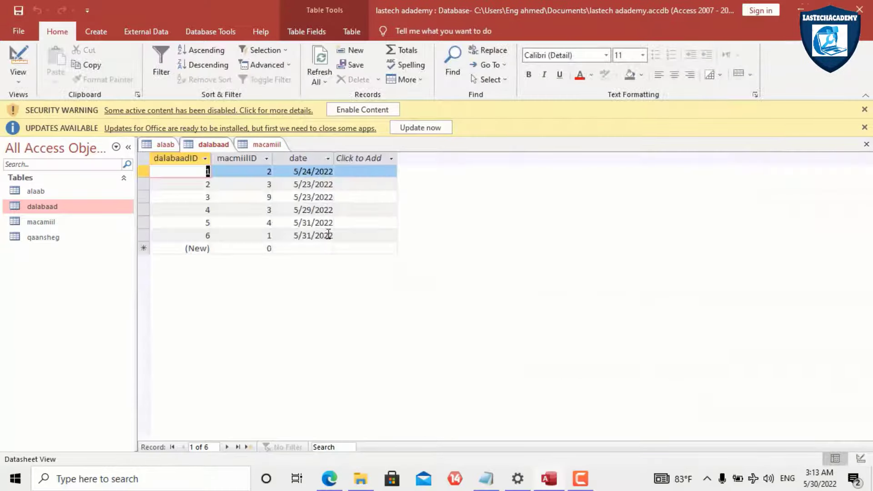
pyautogui.click(282, 248)
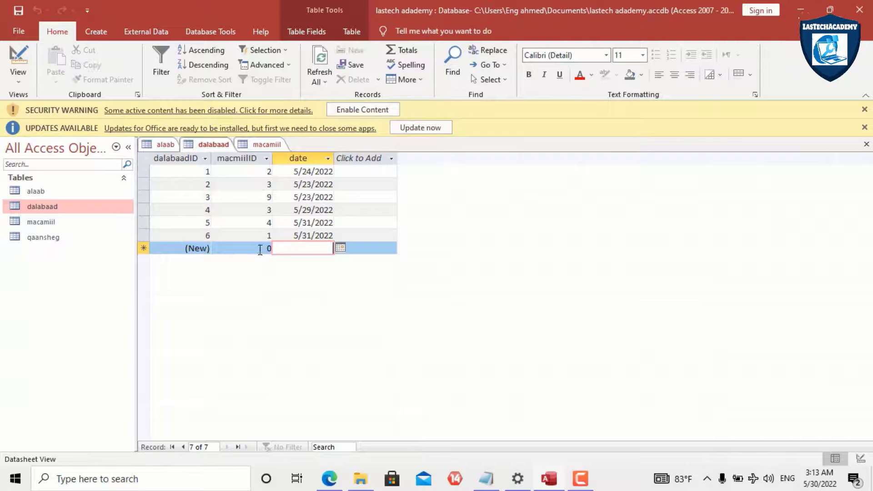
pyautogui.click(264, 247)
pyautogui.press('BackSpace')
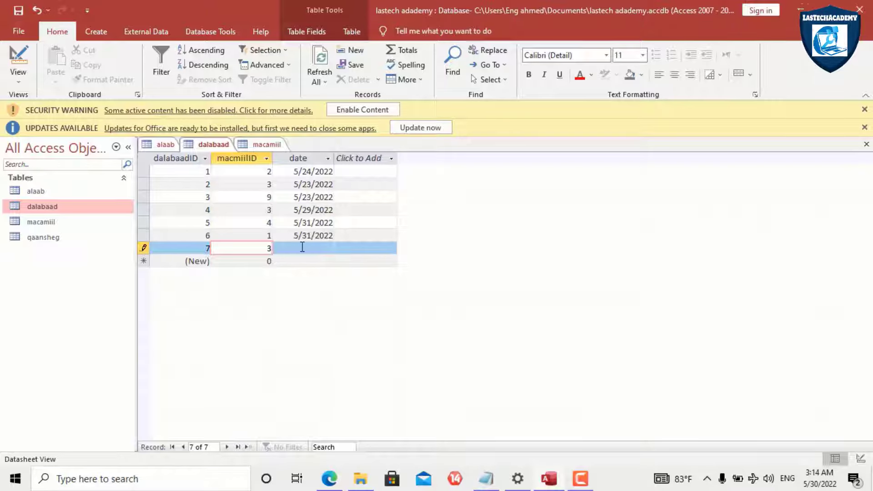
pyautogui.click(302, 246)
pyautogui.click(339, 248)
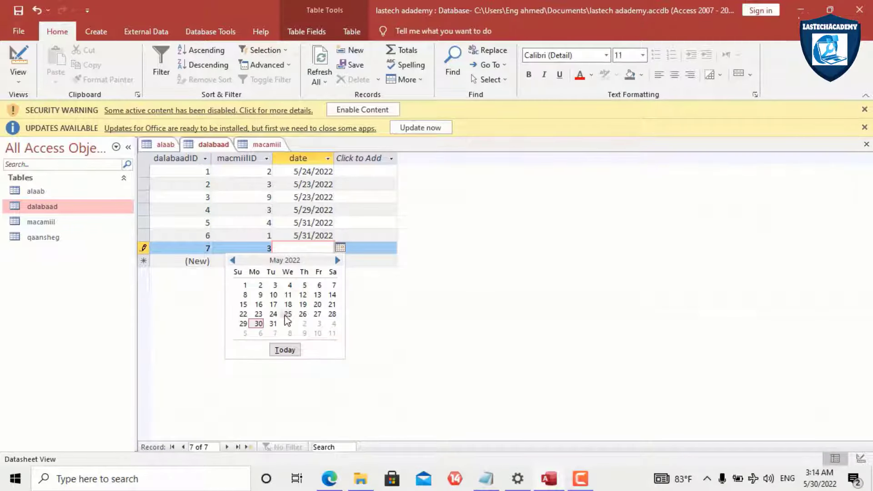
pyautogui.click(273, 323)
pyautogui.press('Tab')
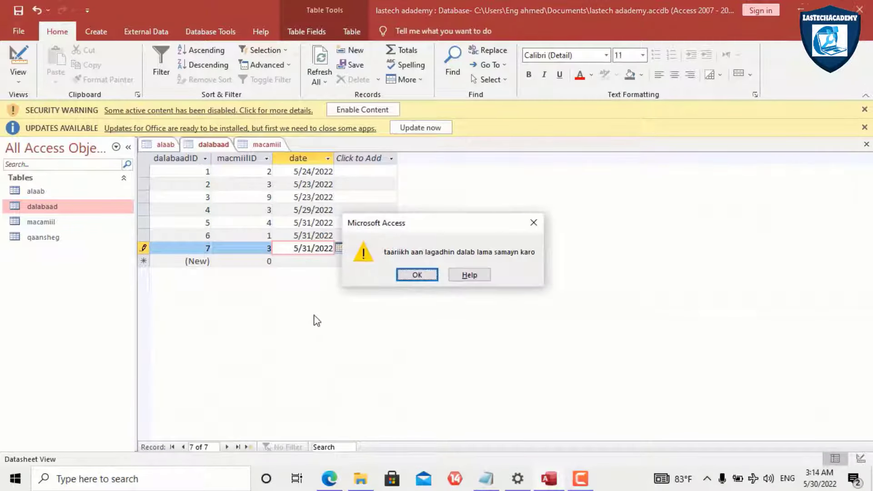
pyautogui.moveTo(415, 224); pyautogui.dragTo(560, 176)
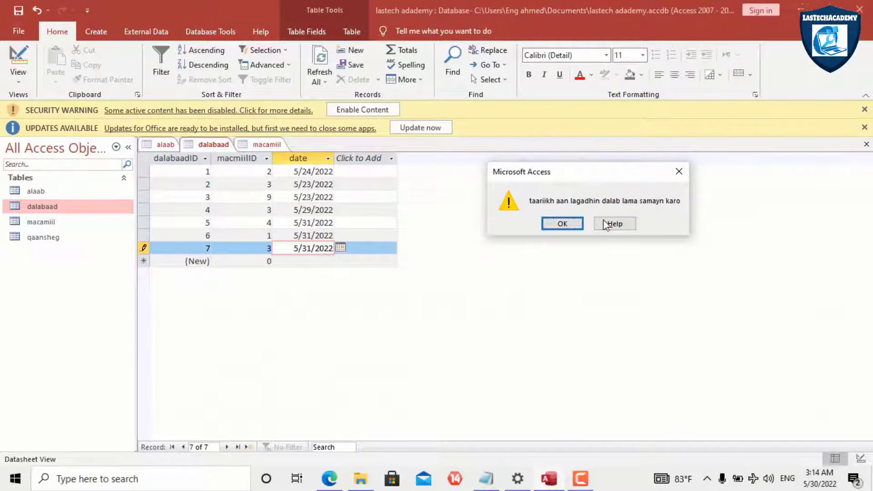
pyautogui.click(554, 224)
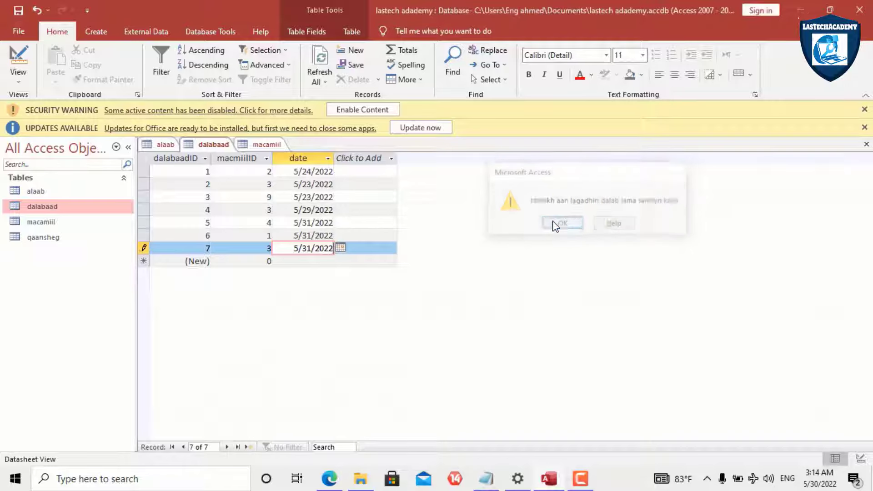
# - Change record 7's date to 5/30/2022, then to 5/29/2022, and save it
pyautogui.click(340, 247)
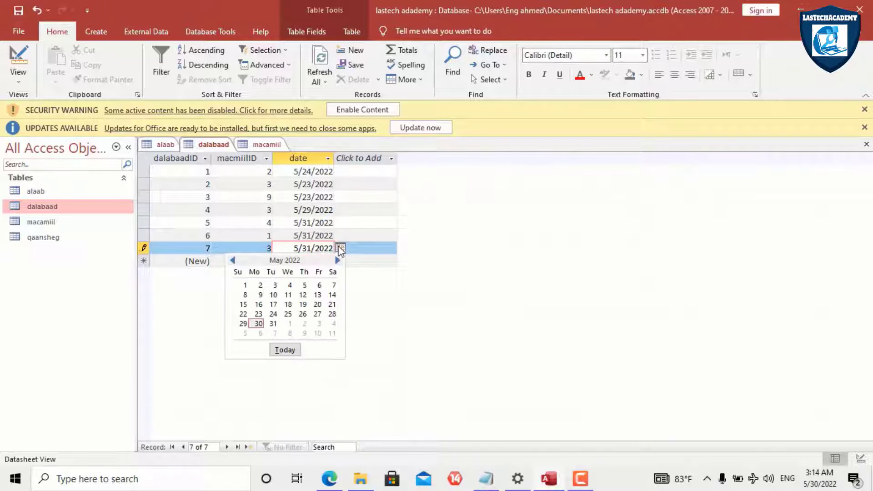
pyautogui.click(259, 324)
pyautogui.press('Tab')
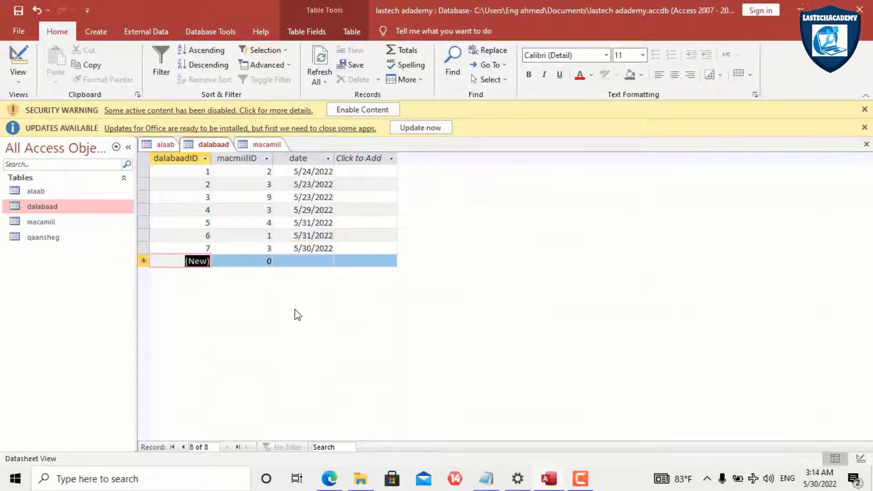
pyautogui.click(320, 249)
pyautogui.click(340, 248)
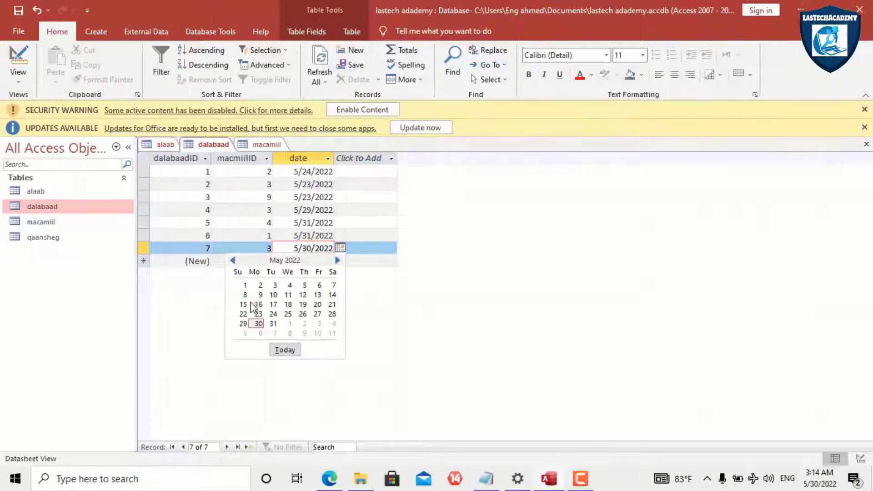
pyautogui.click(240, 324)
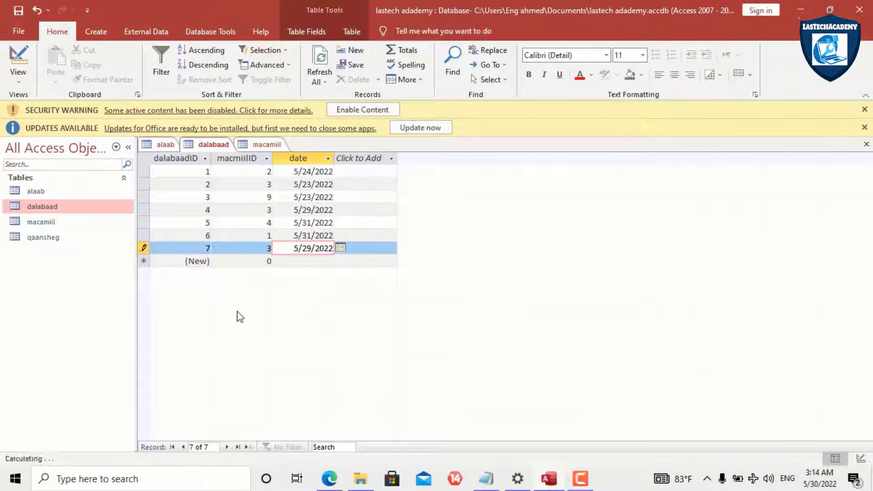
pyautogui.press('Tab')
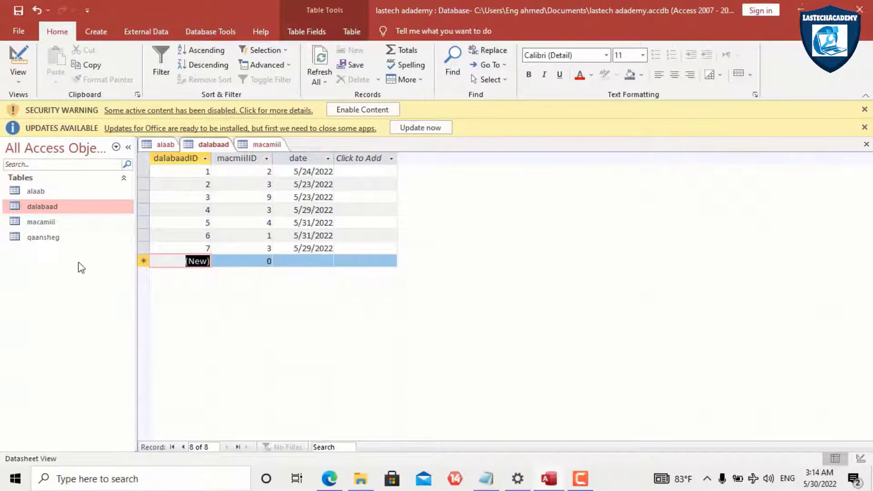
# - Open the alaab table from the navigation pane
pyautogui.rightClick(44, 238)
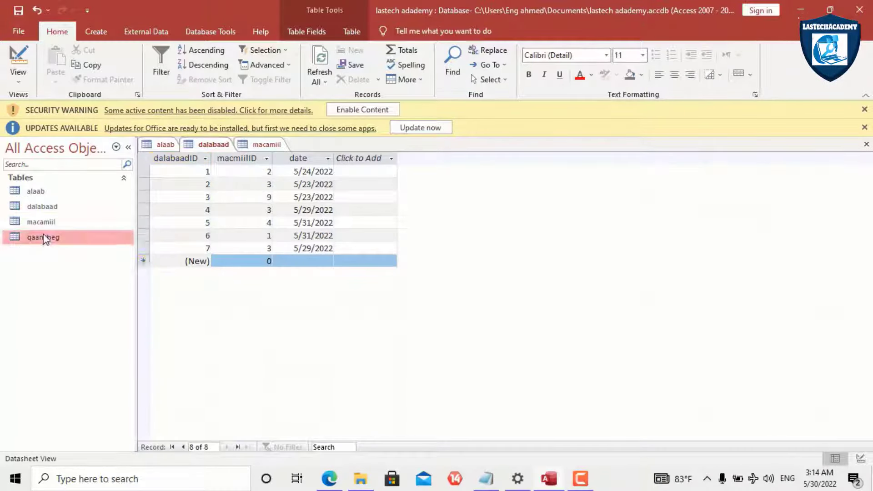
pyautogui.rightClick(46, 192)
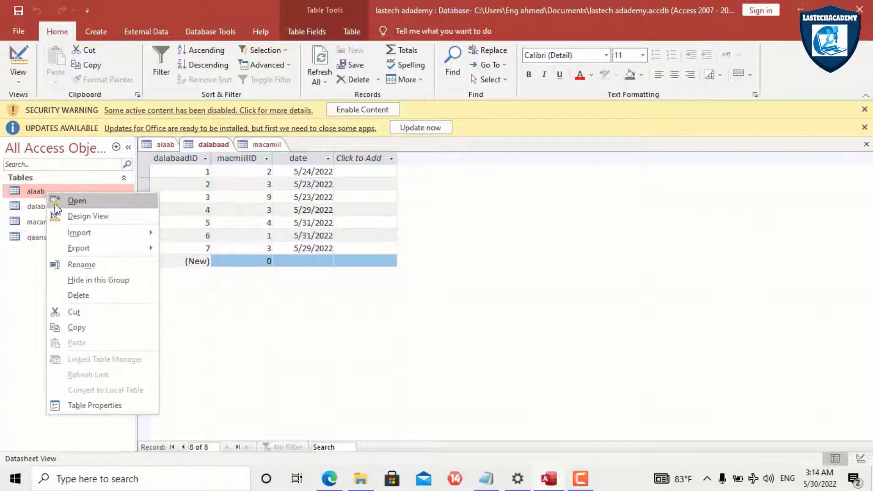
pyautogui.click(108, 200)
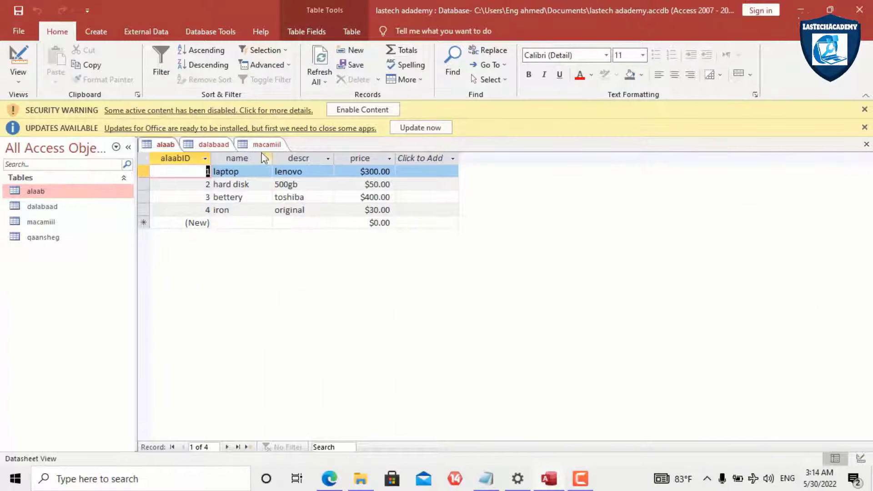
# - Switch alaab to Design View and show the Currency price field's properties
pyautogui.rightClick(163, 145)
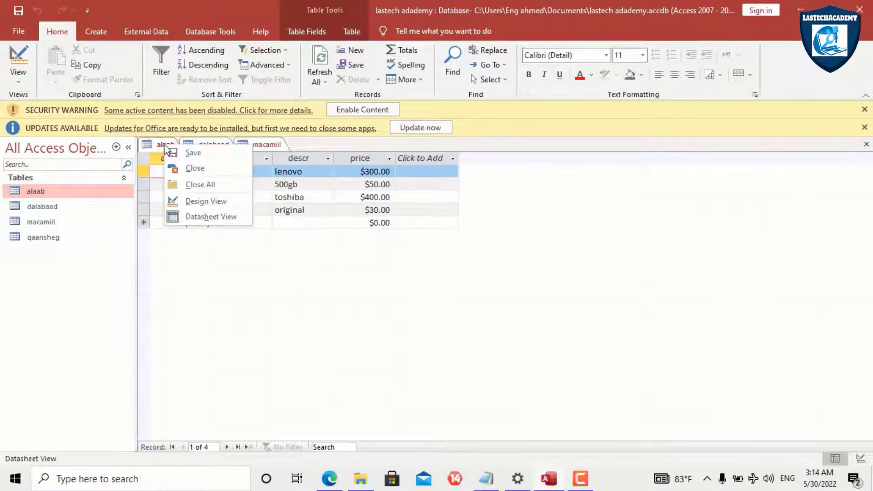
pyautogui.click(191, 203)
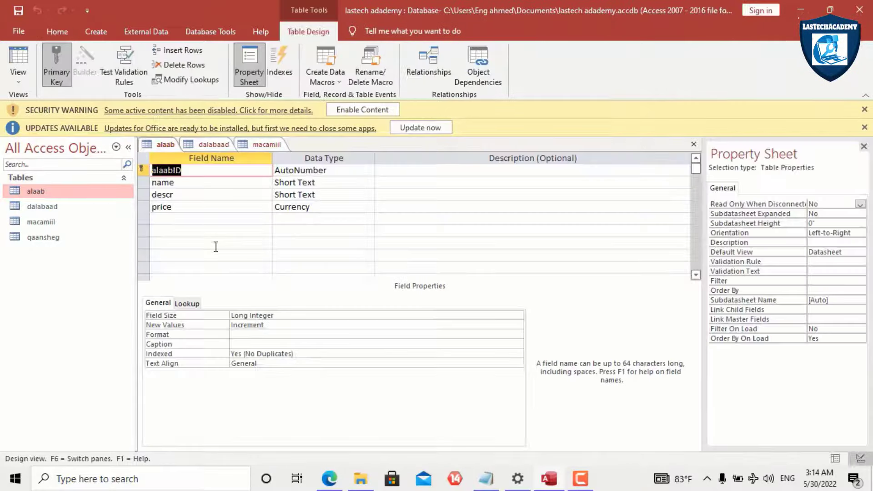
pyautogui.click(317, 207)
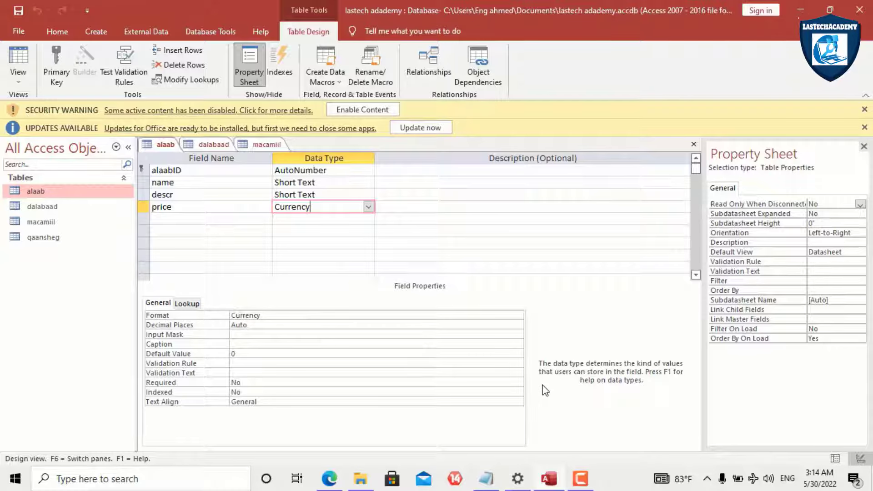
pyautogui.moveTo(486, 478)
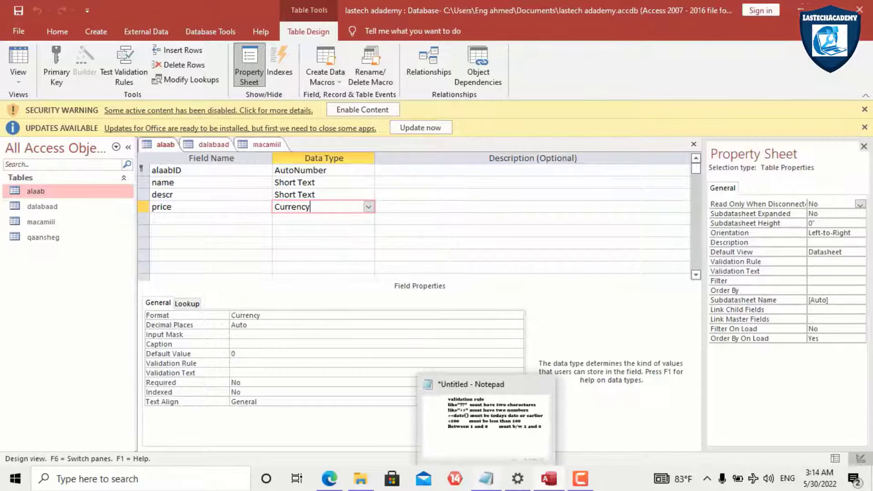
pyautogui.click(489, 431)
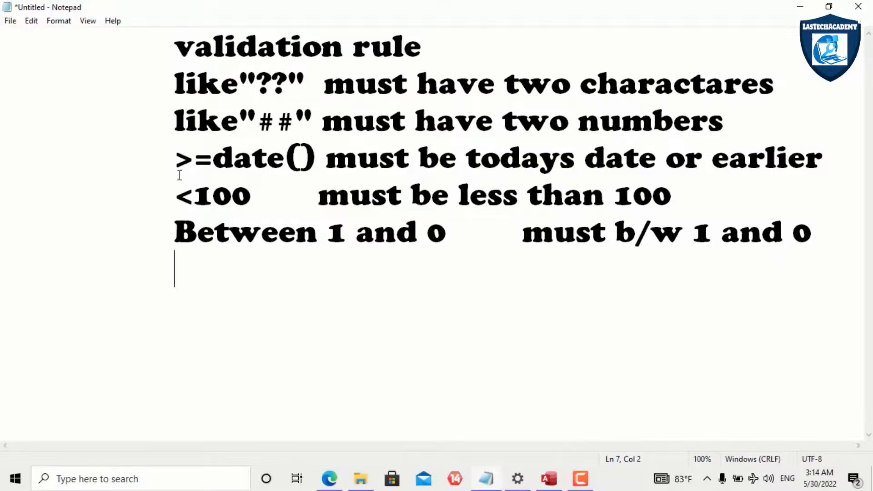
pyautogui.moveTo(170, 199); pyautogui.dragTo(282, 194)
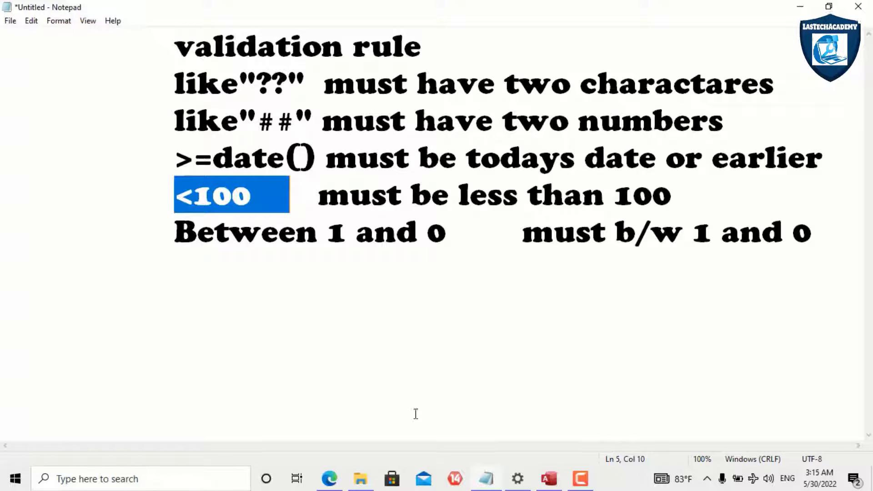
pyautogui.click(549, 478)
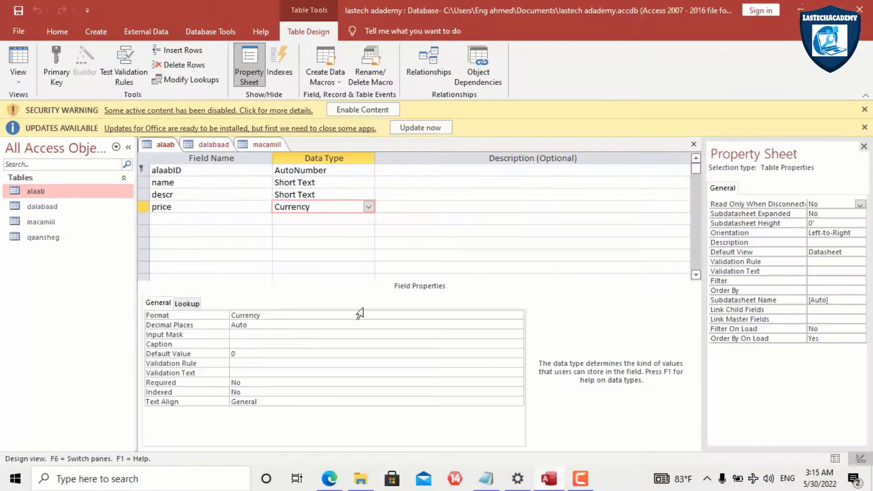
# - Give the price field validation rule <100 and validation text 'wax ka yar 100 lama iibin karo'
pyautogui.click(251, 363)
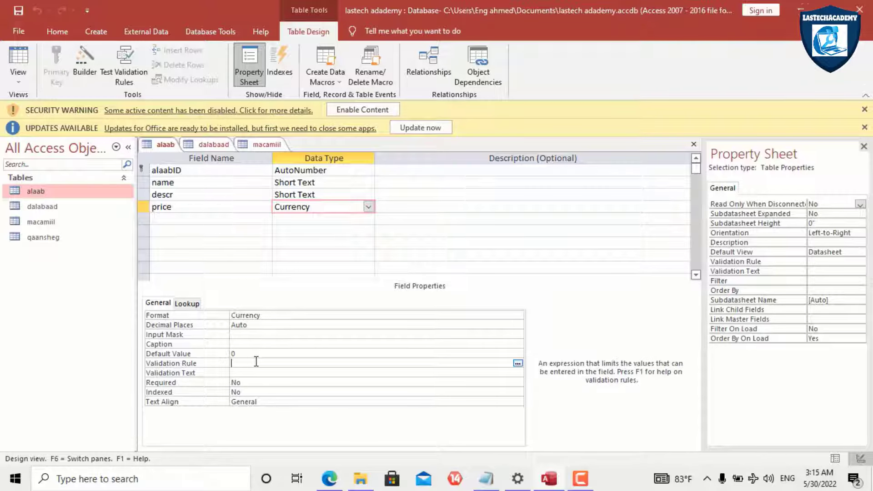
pyautogui.write('100')
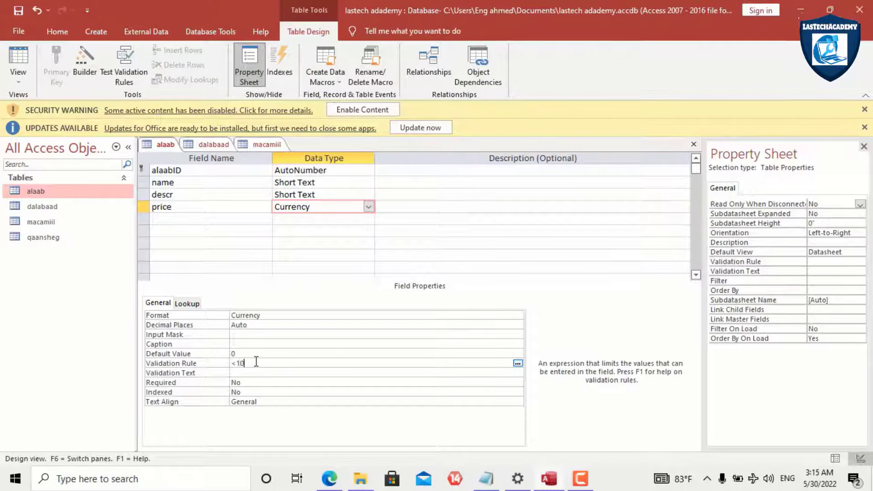
pyautogui.click(254, 374)
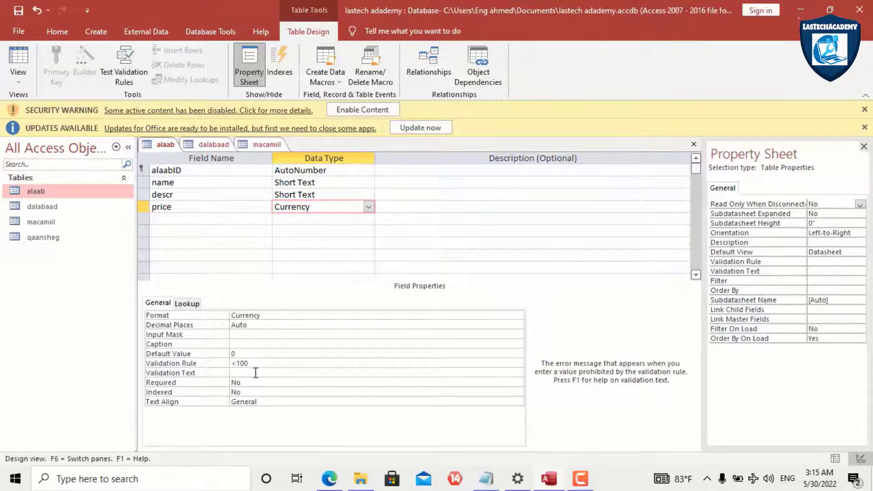
pyautogui.write('wax')
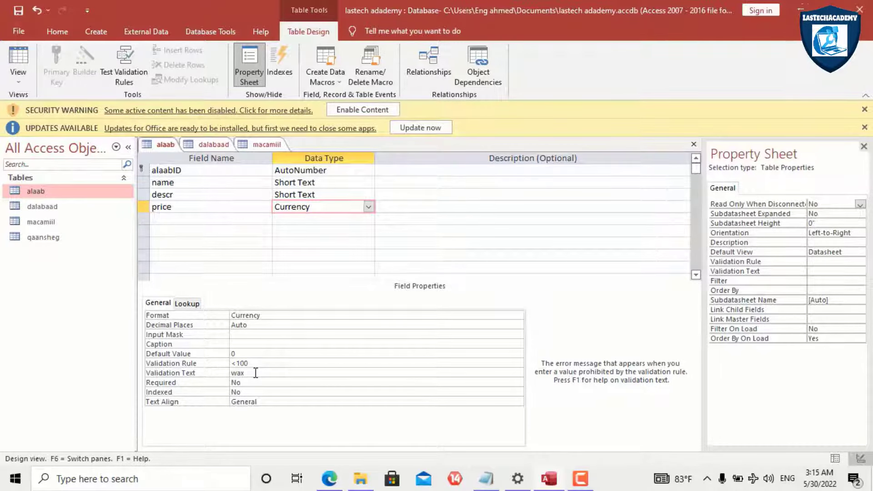
pyautogui.write(' ka yar')
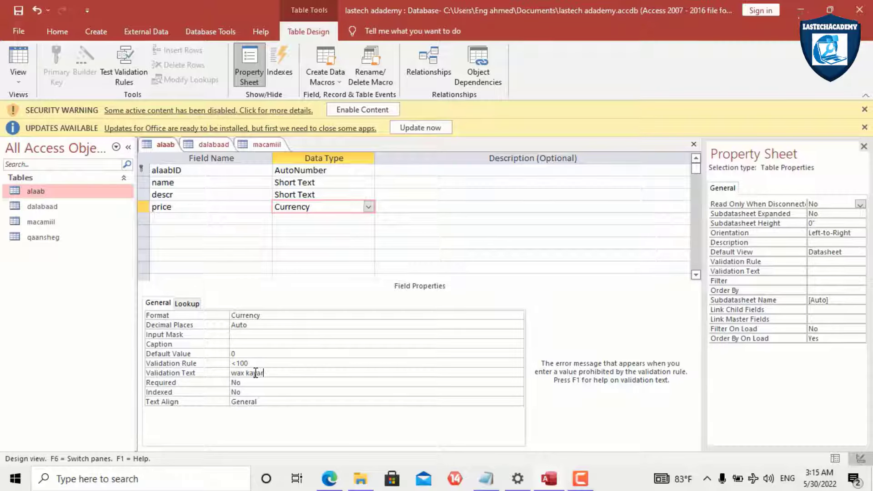
pyautogui.write(' 100')
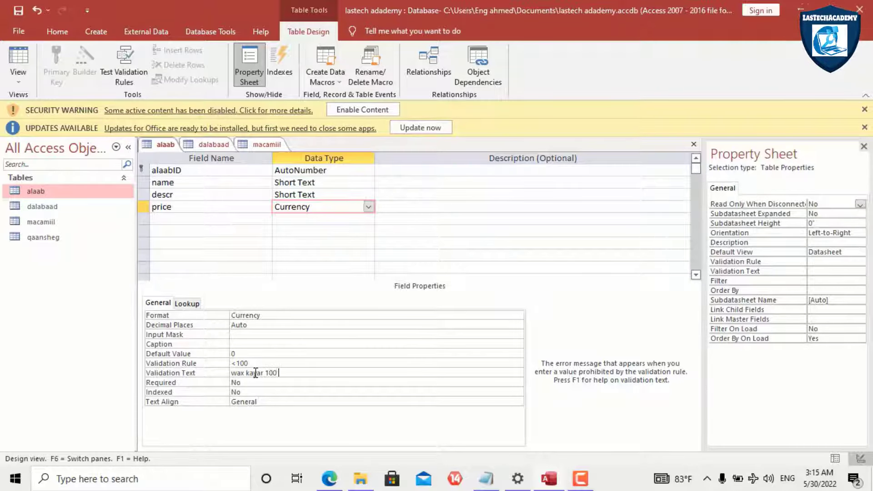
pyautogui.write(' lama ii')
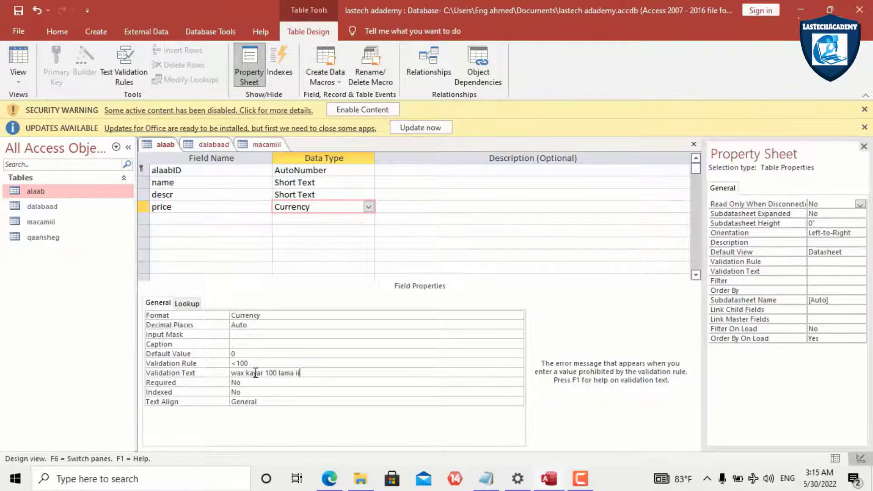
pyautogui.write('bin ka')
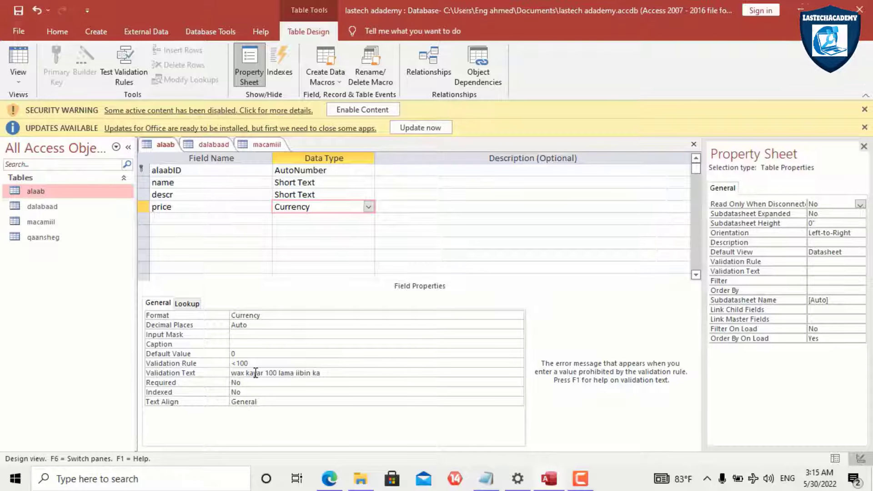
pyautogui.write('ro')
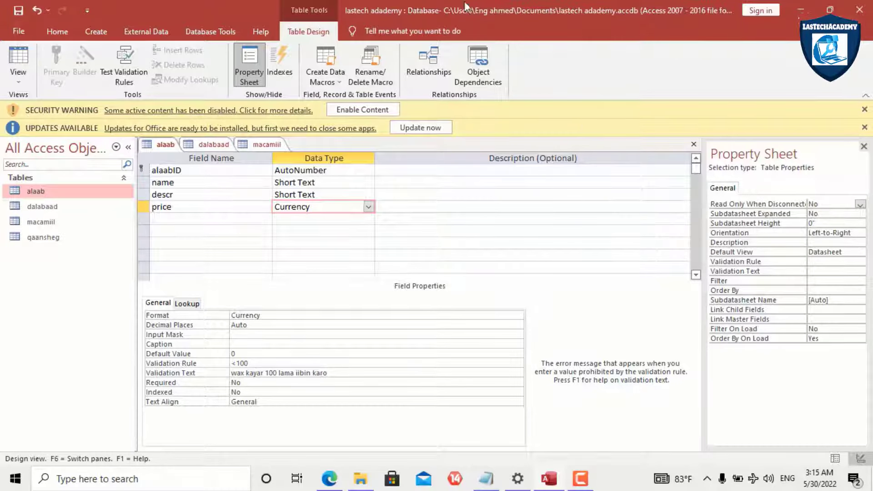
# - Save the alaab design, accepting both data-integrity prompts
pyautogui.rightClick(167, 149)
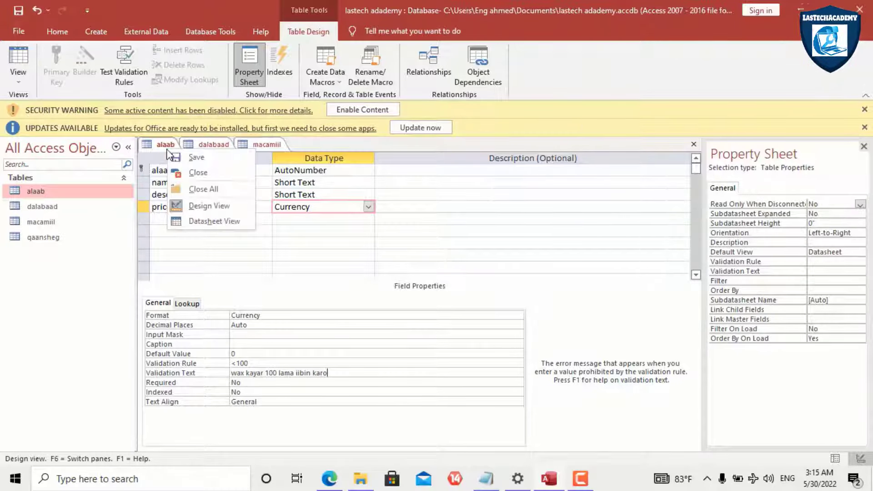
pyautogui.click(198, 154)
pyautogui.click(394, 277)
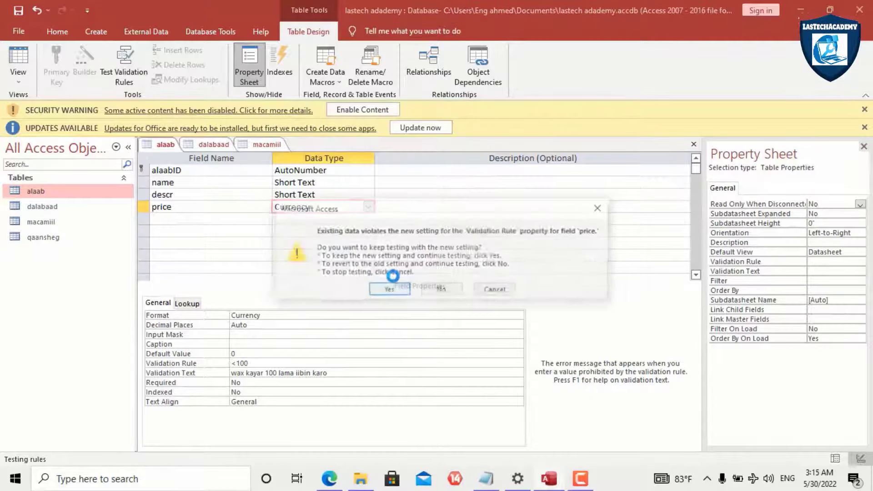
pyautogui.click(389, 288)
# - Open alaab in Datasheet View from the navigation pane
pyautogui.rightClick(163, 150)
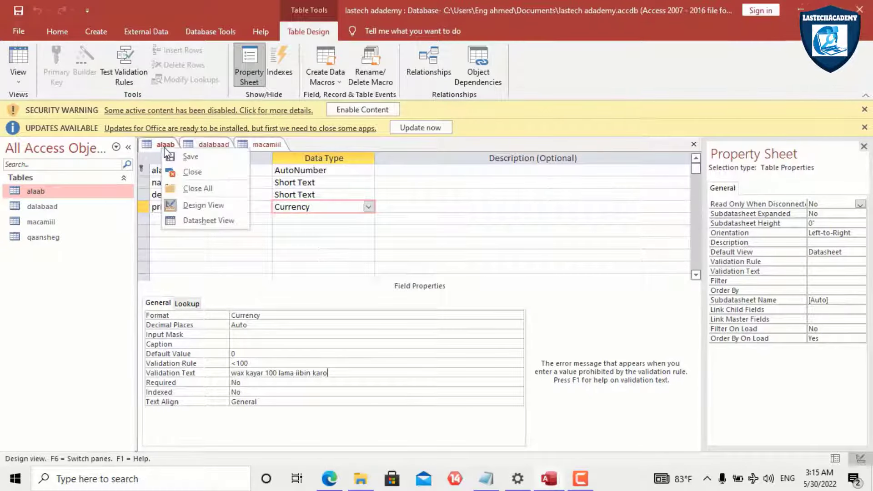
pyautogui.click(59, 199)
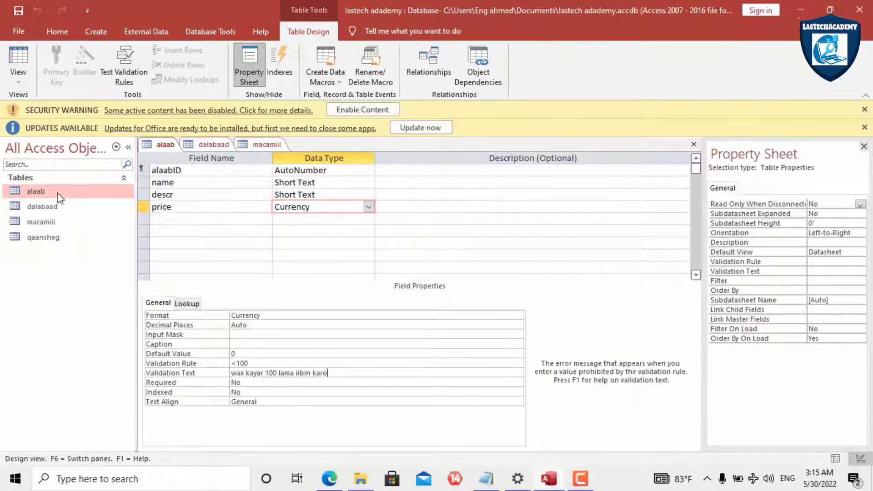
pyautogui.rightClick(58, 193)
pyautogui.click(75, 173)
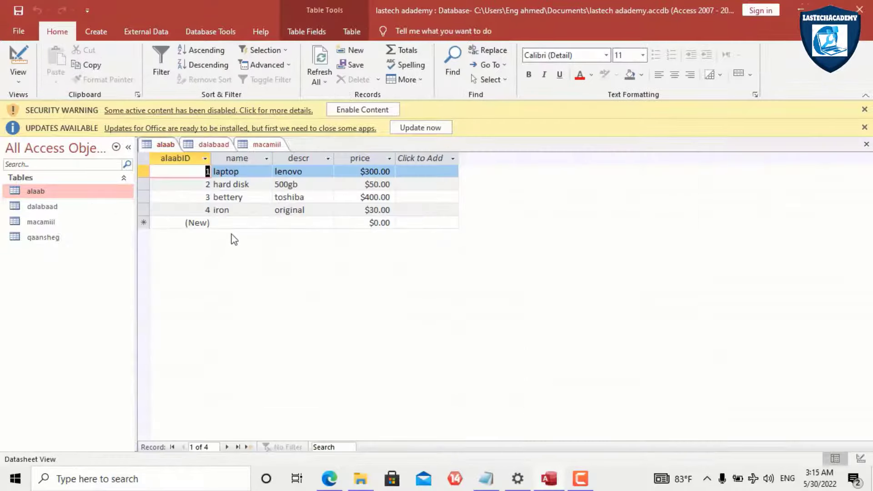
# - Enter a new alaab record: name desktop, descr hp, price 200, triggering the validation message
pyautogui.click(226, 218)
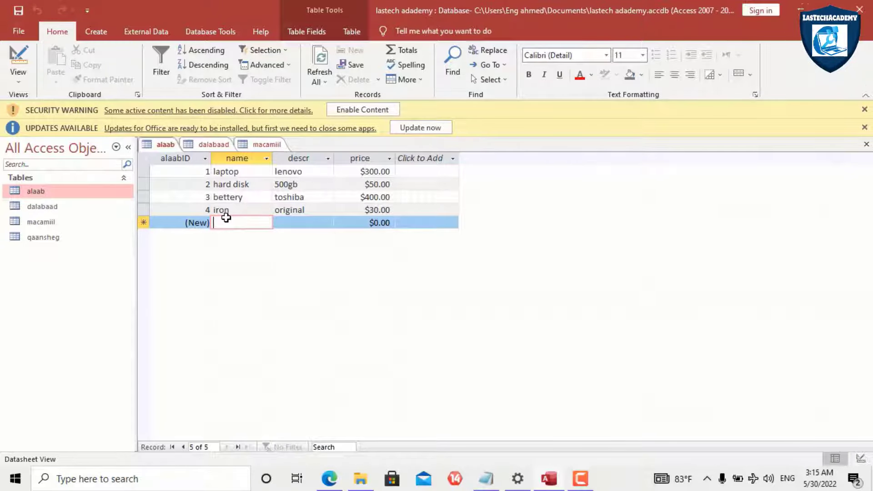
pyautogui.write('desk')
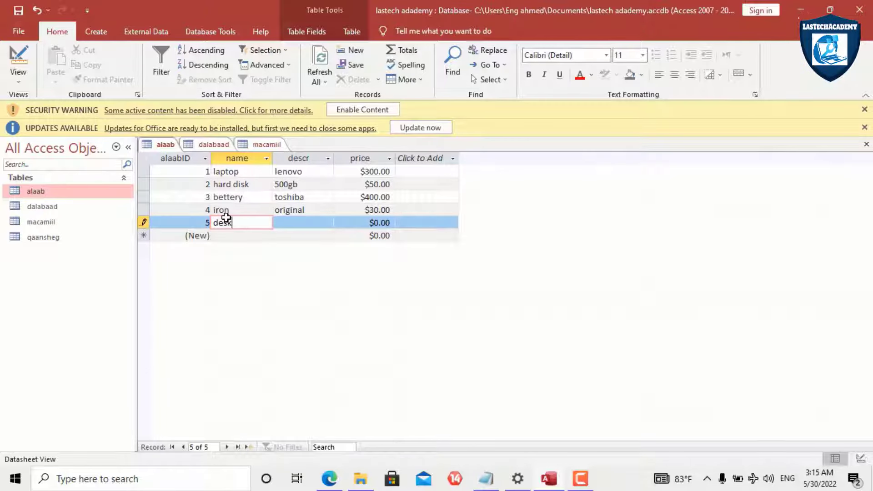
pyautogui.write('top')
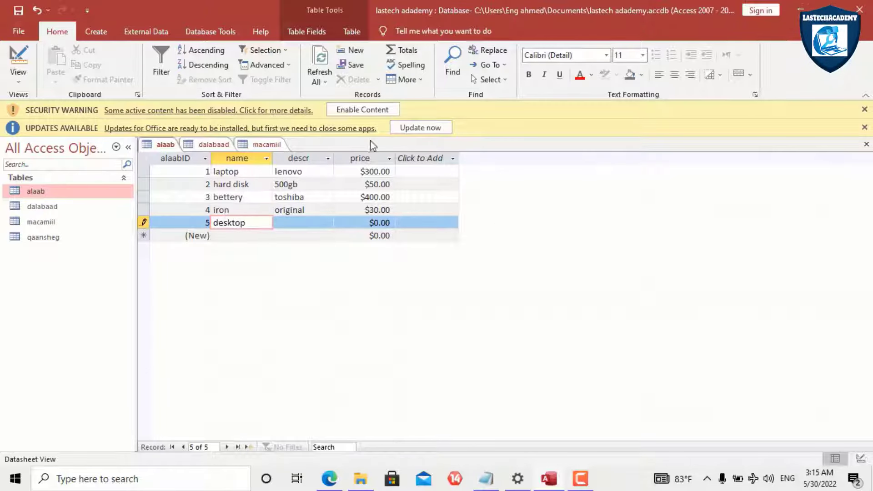
pyautogui.click(309, 222)
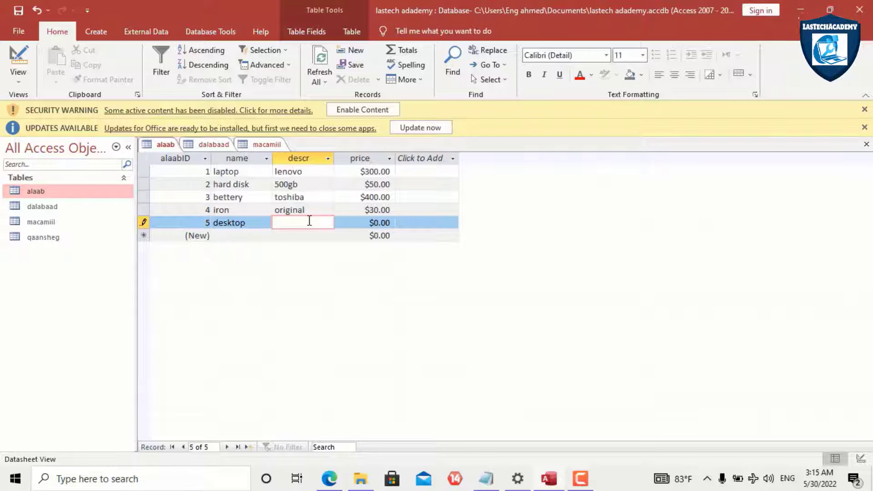
pyautogui.write('hp')
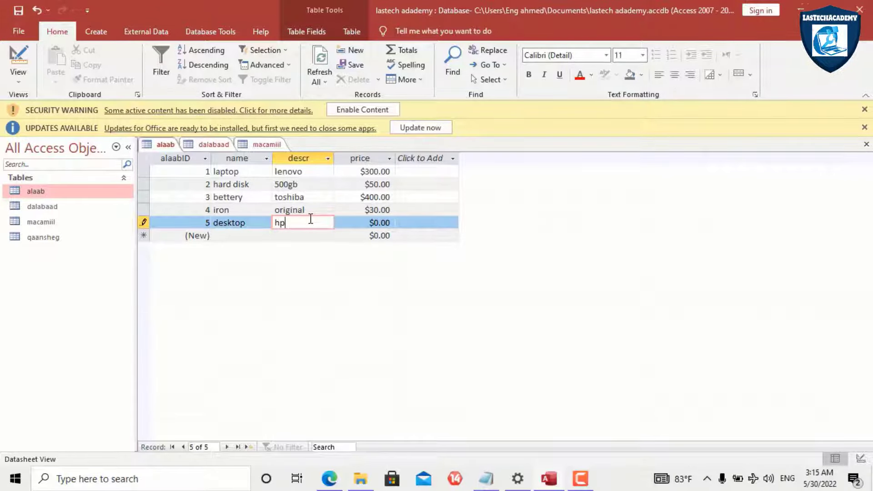
pyautogui.click(375, 224)
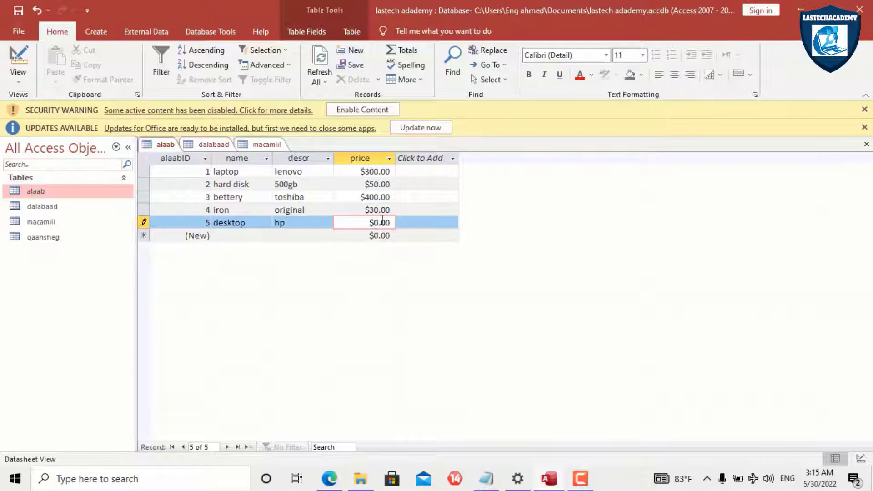
pyautogui.write('20')
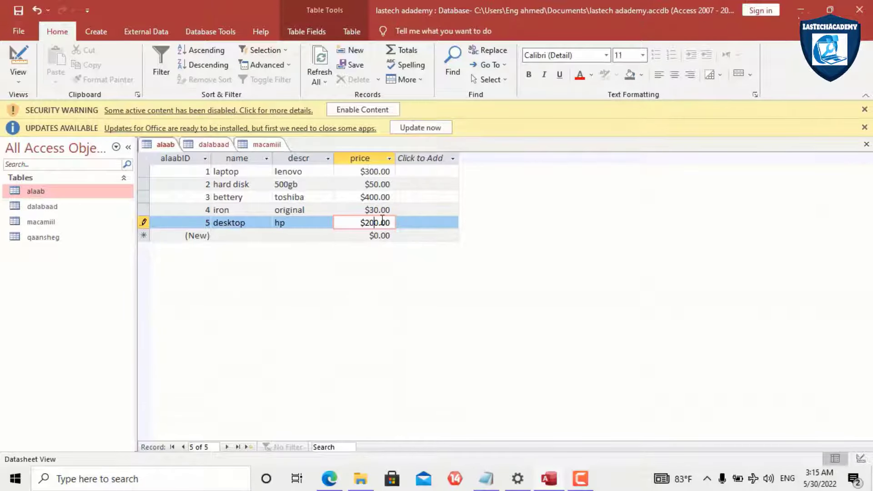
pyautogui.press('Return')
# - Dismiss the validation message and save record 5 with a $20 price
pyautogui.moveTo(403, 225); pyautogui.dragTo(499, 168)
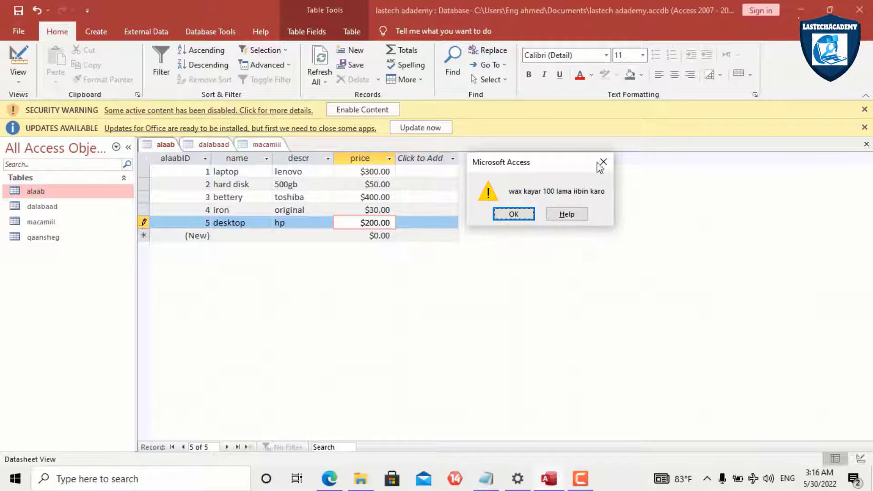
pyautogui.moveTo(530, 171); pyautogui.dragTo(576, 179)
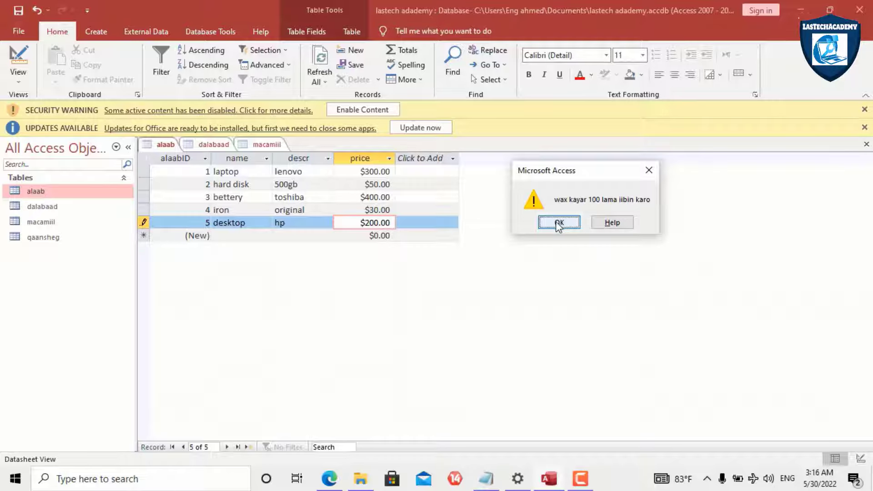
pyautogui.click(557, 223)
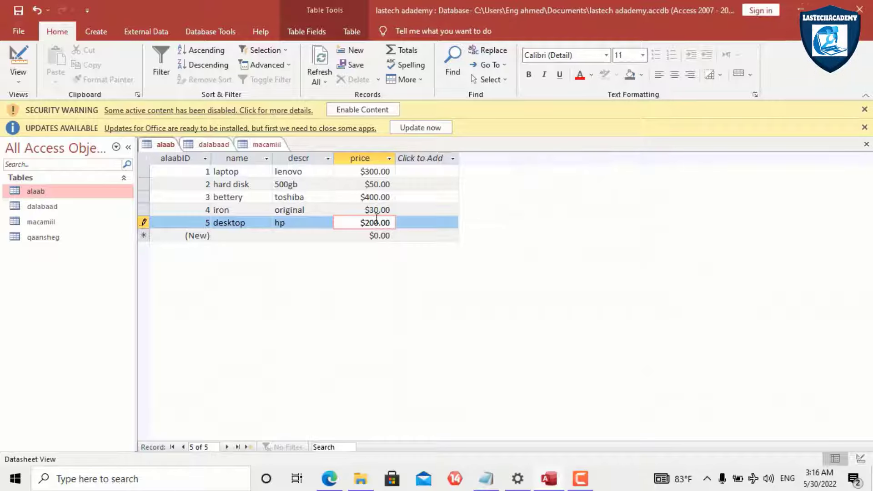
pyautogui.press('Delete')
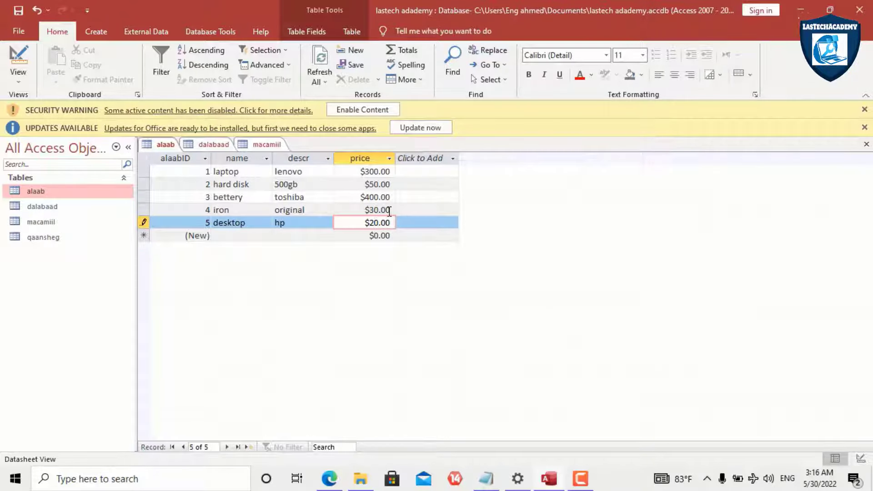
pyautogui.press('Return')
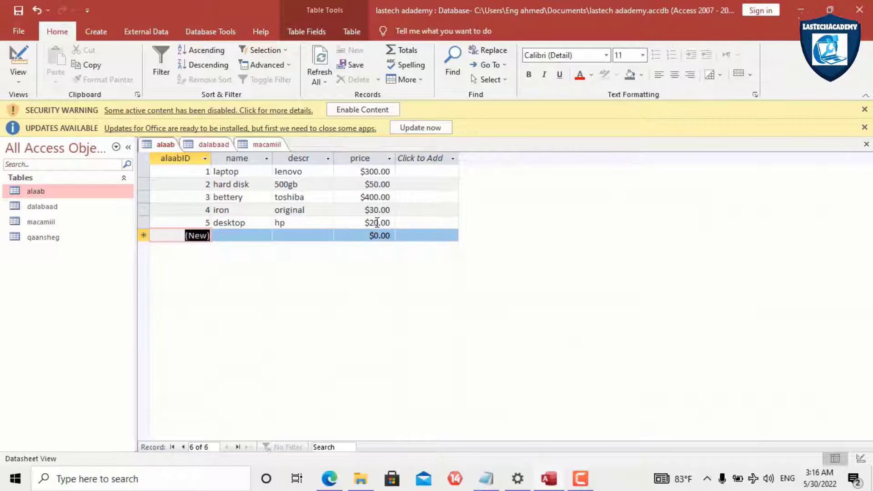
# - Try a $100 price, dismiss the rejection, and save record 5 at $99 instead
pyautogui.click(372, 223)
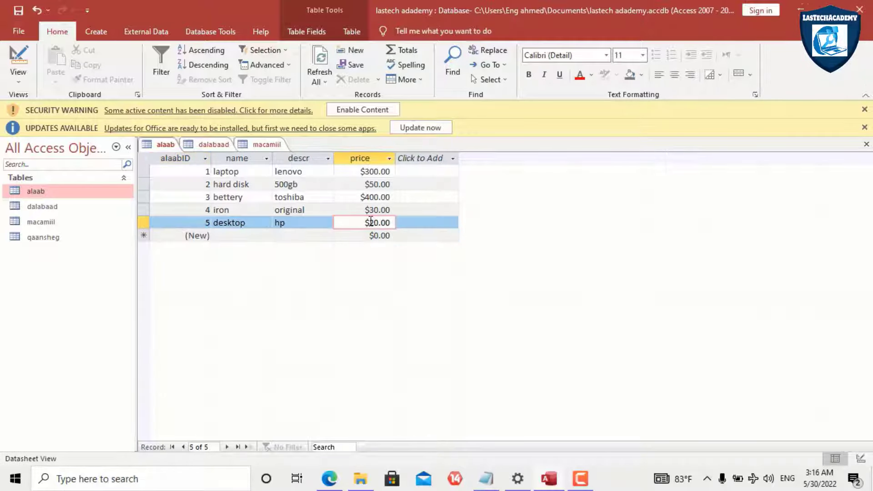
pyautogui.press('BackSpace')
pyautogui.write('10')
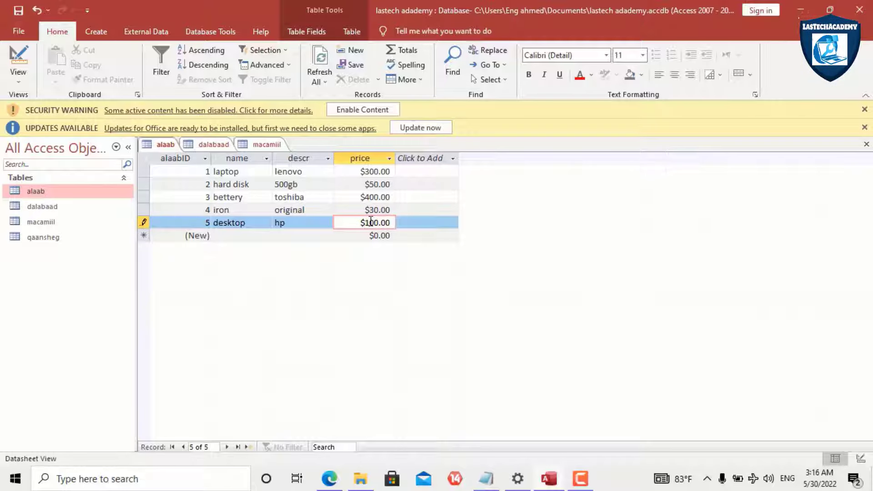
pyautogui.press('Return')
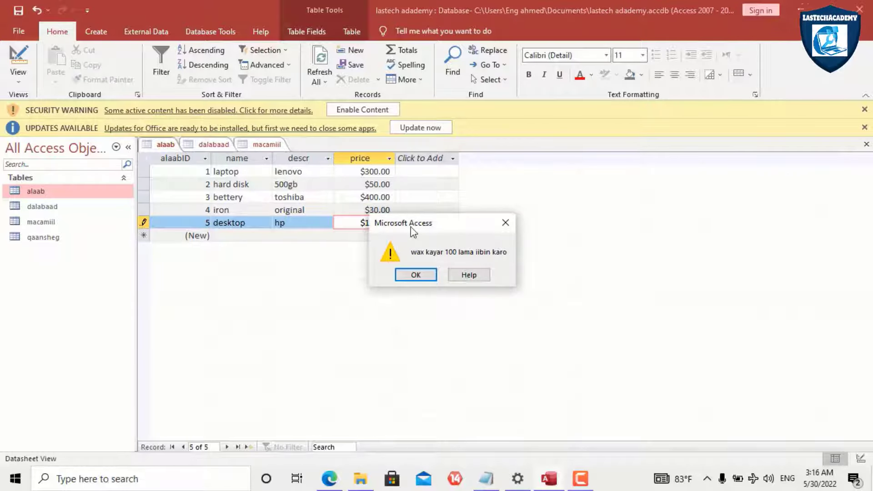
pyautogui.moveTo(413, 230); pyautogui.dragTo(523, 219)
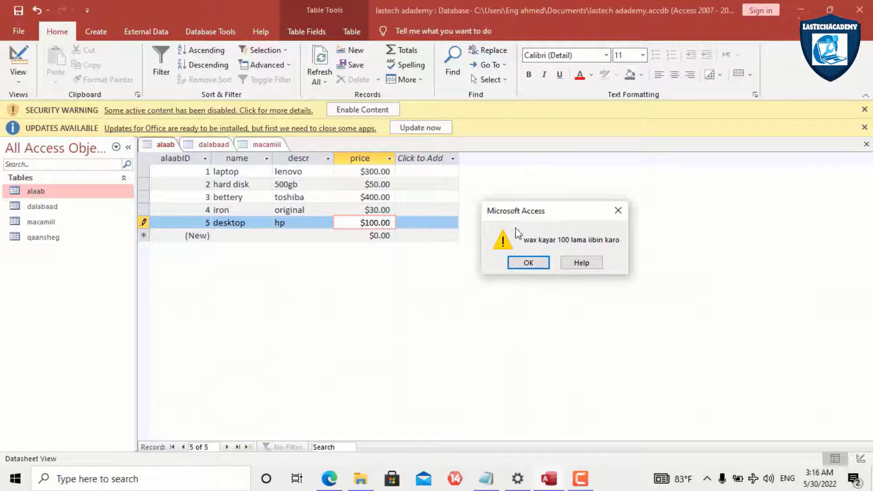
pyautogui.click(527, 262)
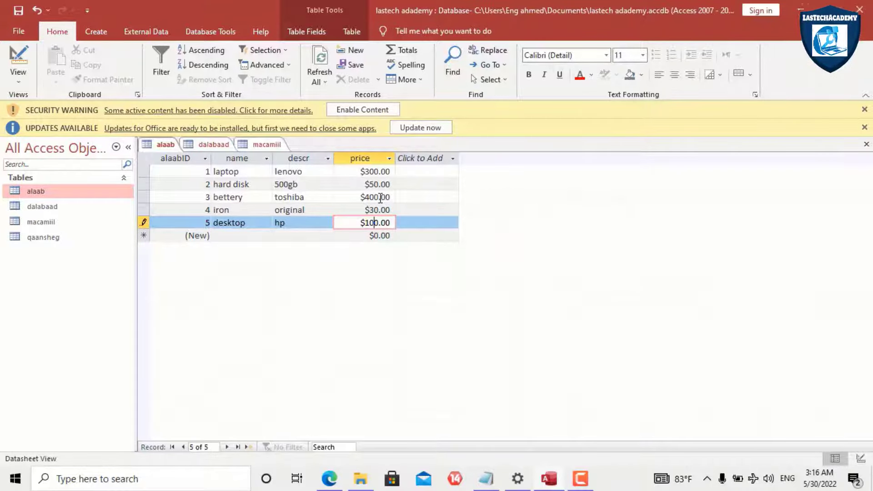
pyautogui.press('BackSpace')
pyautogui.press('BackSpace')
pyautogui.write('99')
pyautogui.press('Delete')
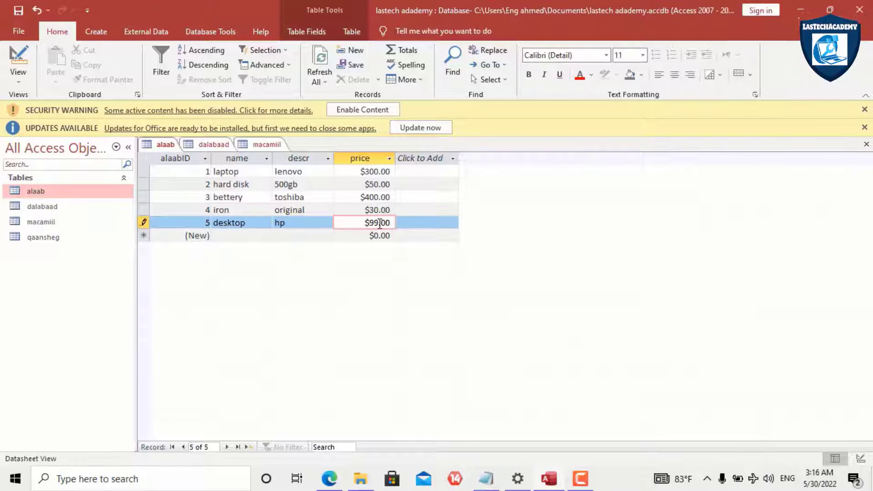
pyautogui.press('Tab')
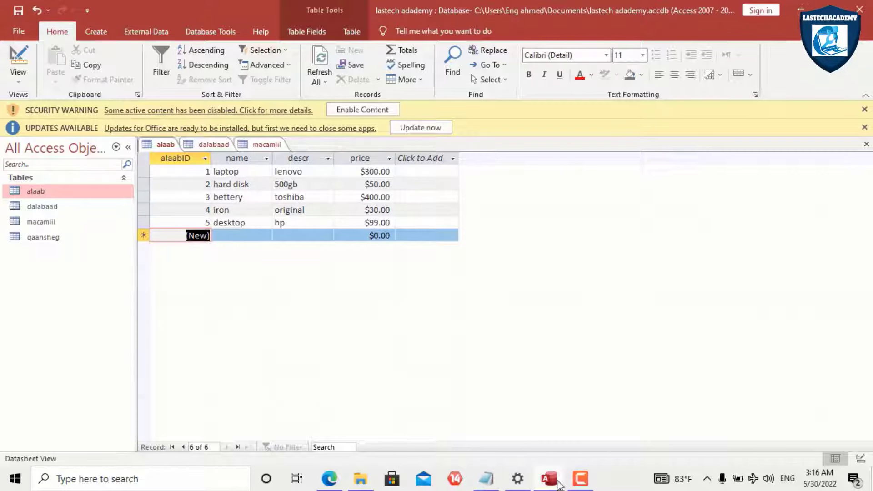
# - Bring up the Camtasia Recorder controls from the taskbar to stop recording
pyautogui.click(576, 487)
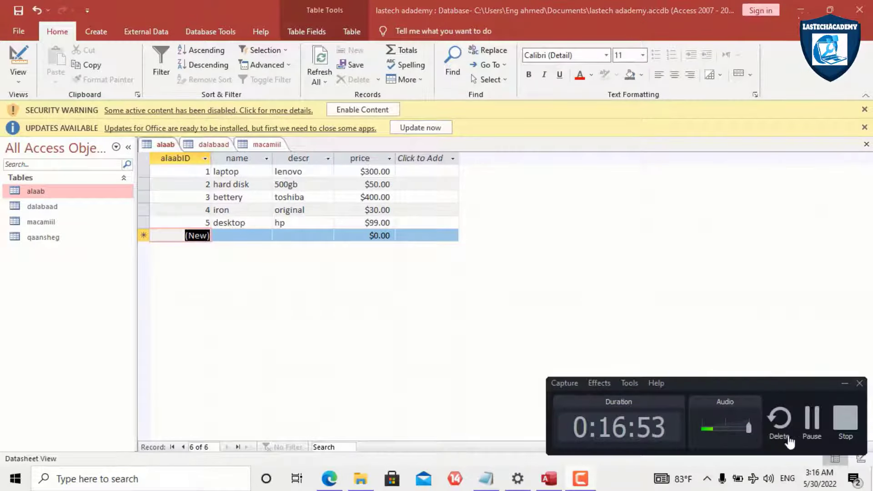
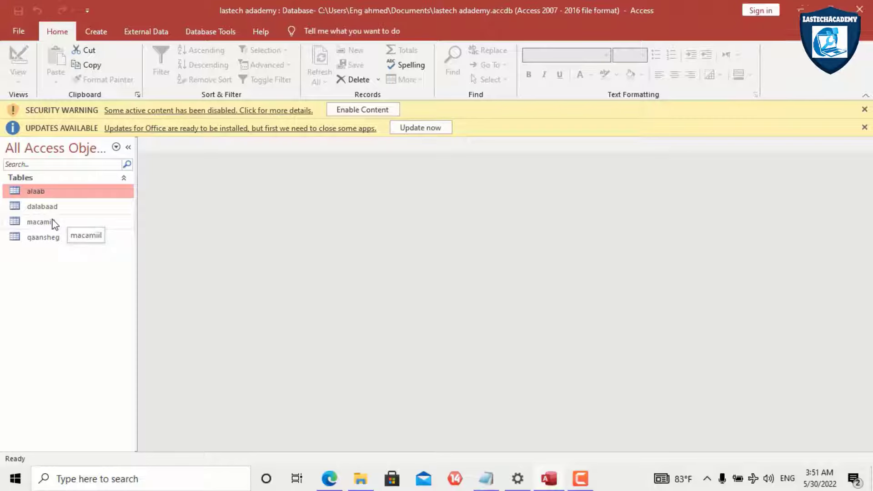
# - Open the dalabaad table and delete the record with dalabaadID 1
pyautogui.click(67, 210)
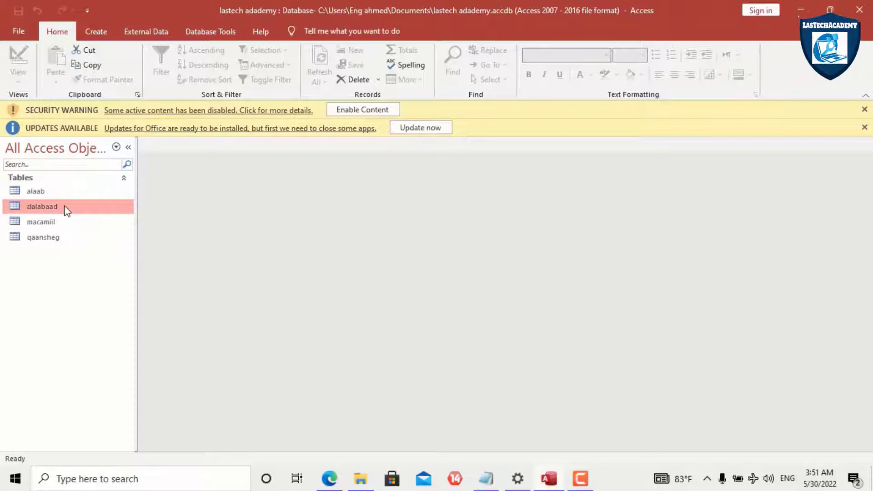
pyautogui.rightClick(64, 205)
pyautogui.click(98, 217)
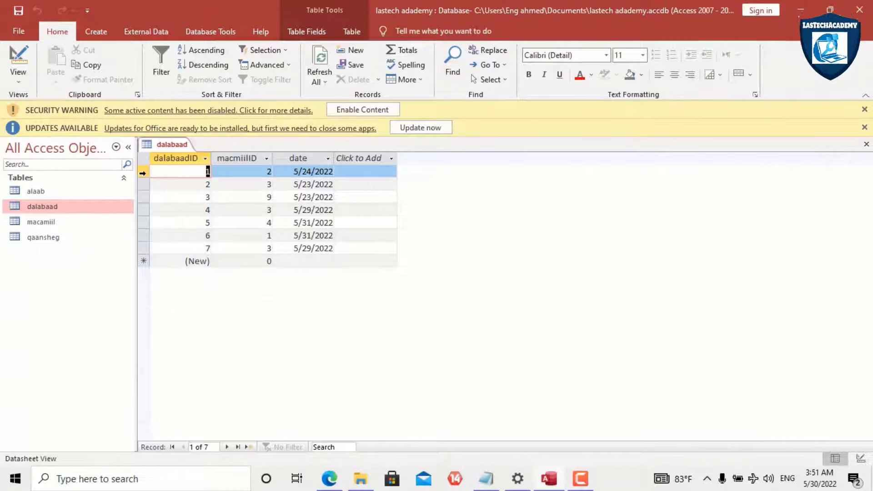
pyautogui.click(142, 172)
pyautogui.keyDown('shift'); pyautogui.click(142, 250); pyautogui.keyUp('shift')
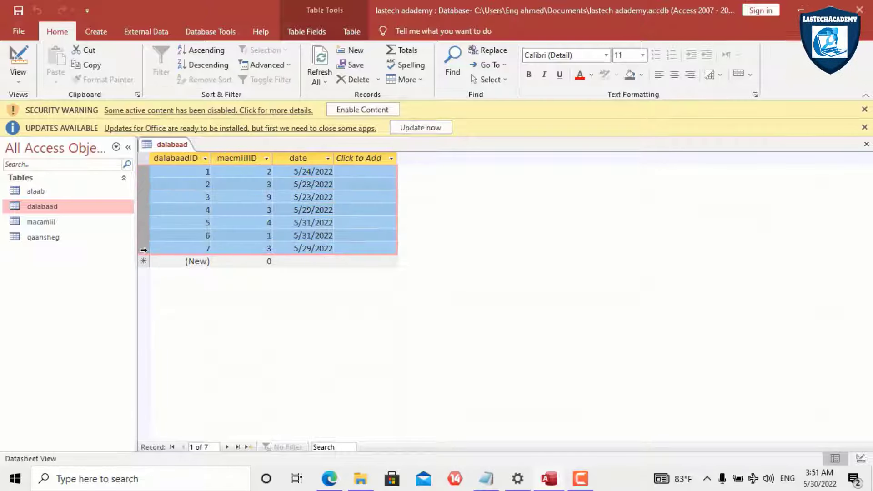
pyautogui.keyDown('shift'); pyautogui.click(168, 211); pyautogui.keyUp('shift')
pyautogui.rightClick(167, 212)
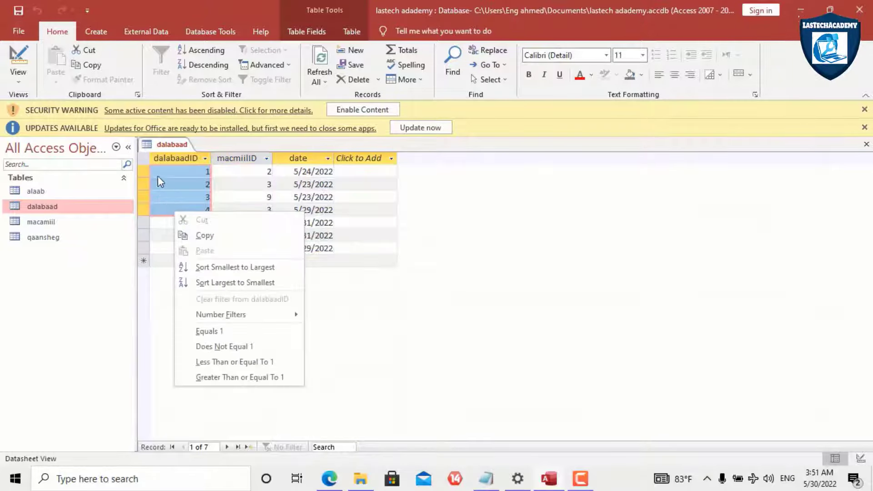
pyautogui.rightClick(144, 171)
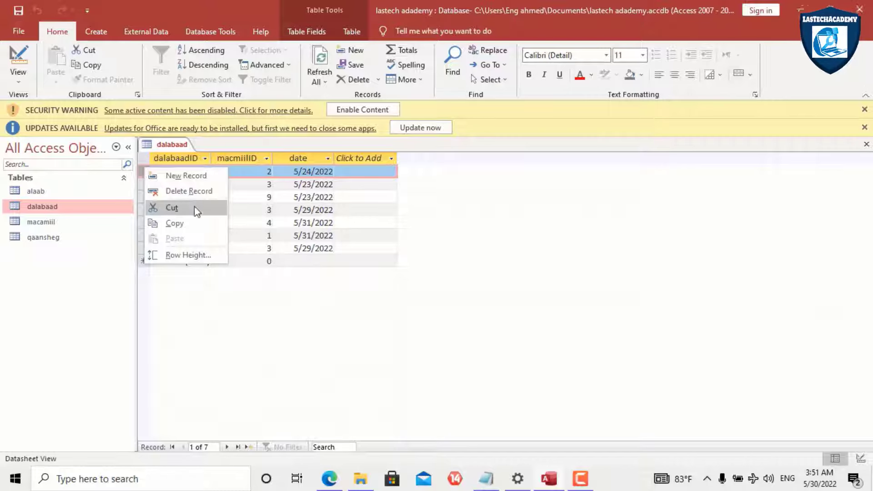
pyautogui.click(331, 189)
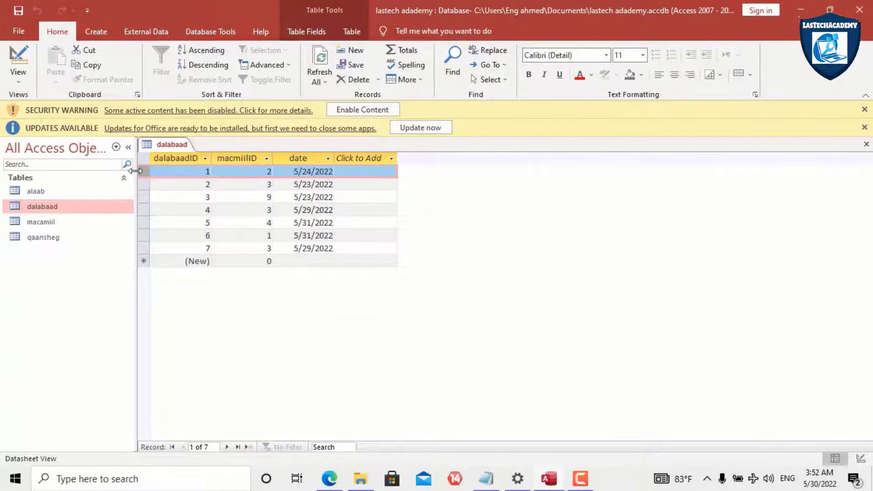
pyautogui.rightClick(136, 171)
pyautogui.press('Escape')
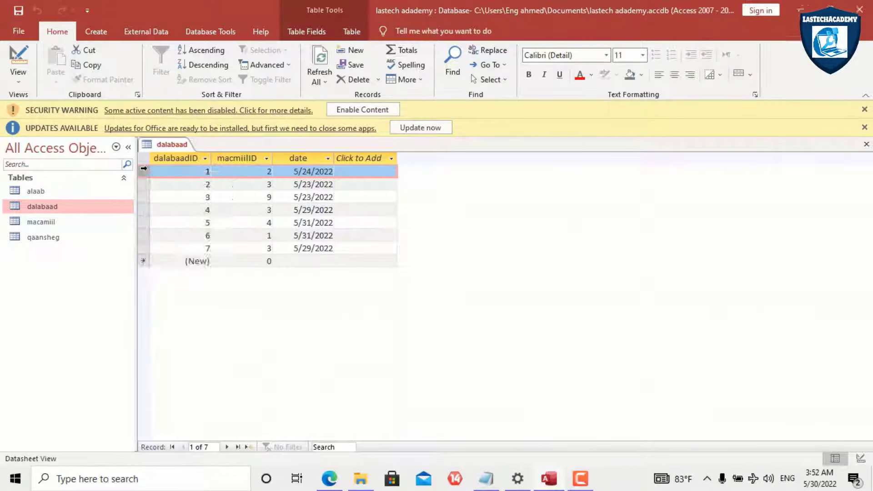
pyautogui.rightClick(145, 172)
pyautogui.click(172, 191)
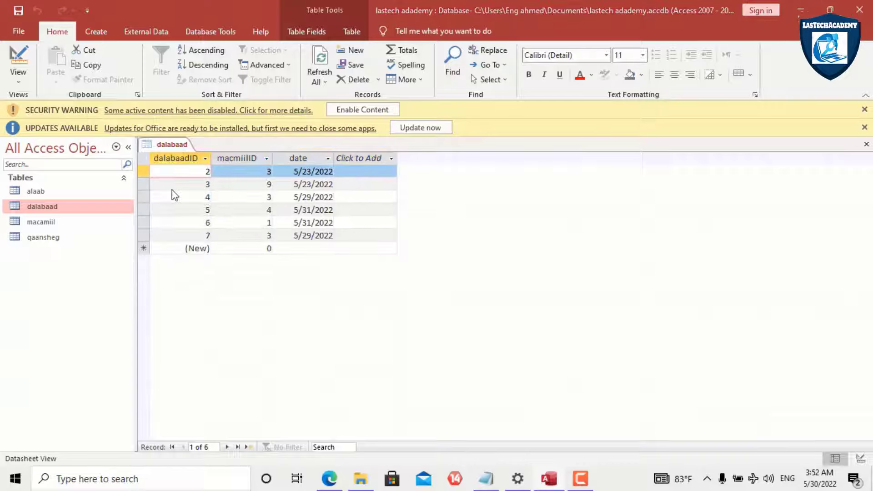
pyautogui.click(418, 281)
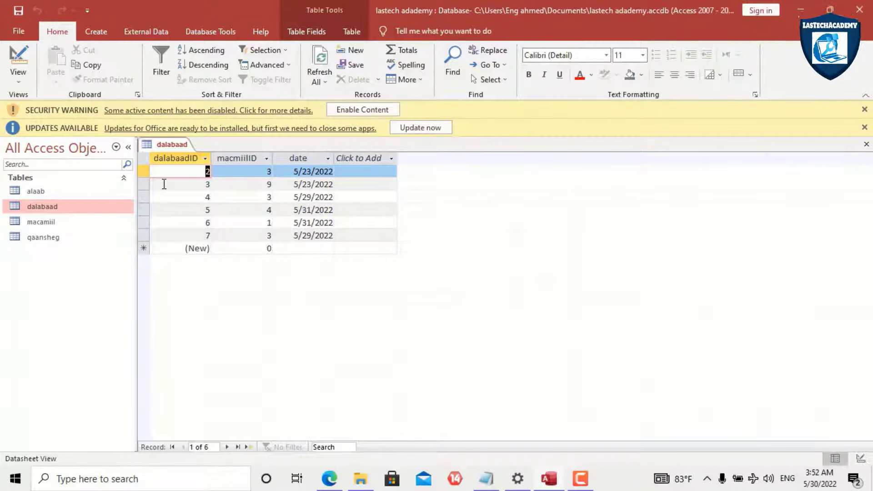
# - Delete the dalabaad records with dalabaadID 2 and 3
pyautogui.click(144, 173)
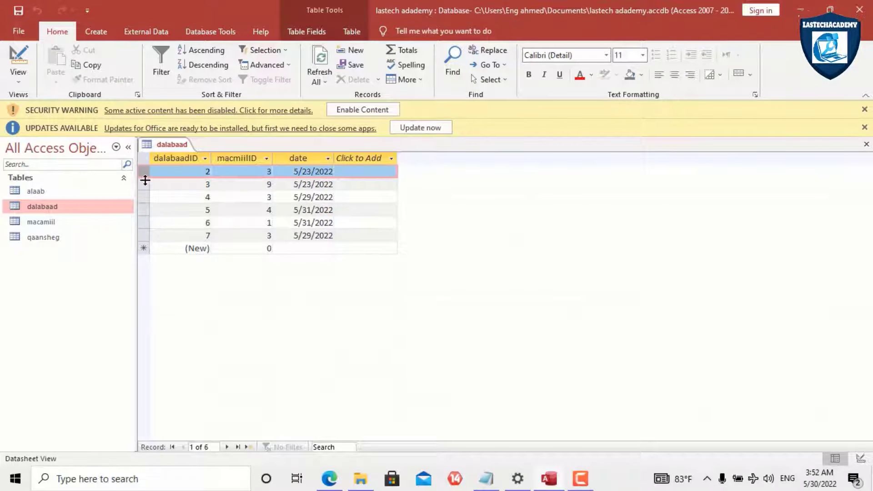
pyautogui.keyDown('shift'); pyautogui.click(144, 236); pyautogui.keyUp('shift')
pyautogui.keyDown('shift'); pyautogui.click(241, 212); pyautogui.keyUp('shift')
pyautogui.rightClick(241, 212)
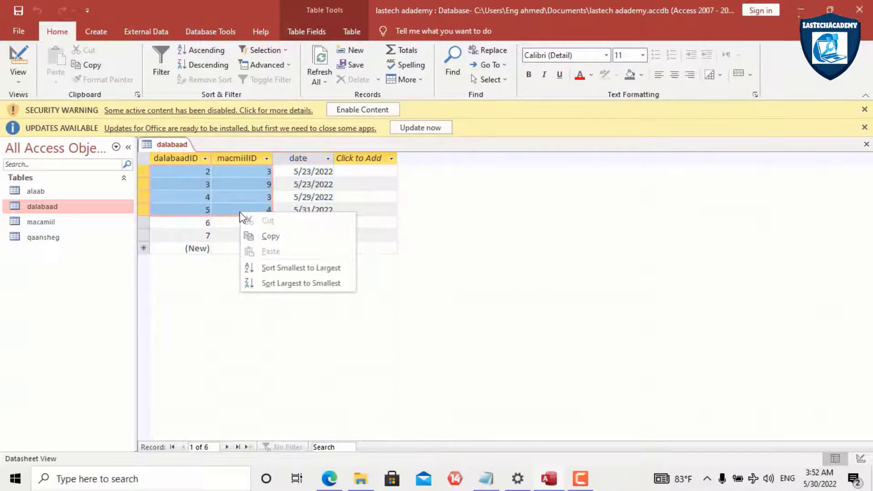
pyautogui.press('Escape')
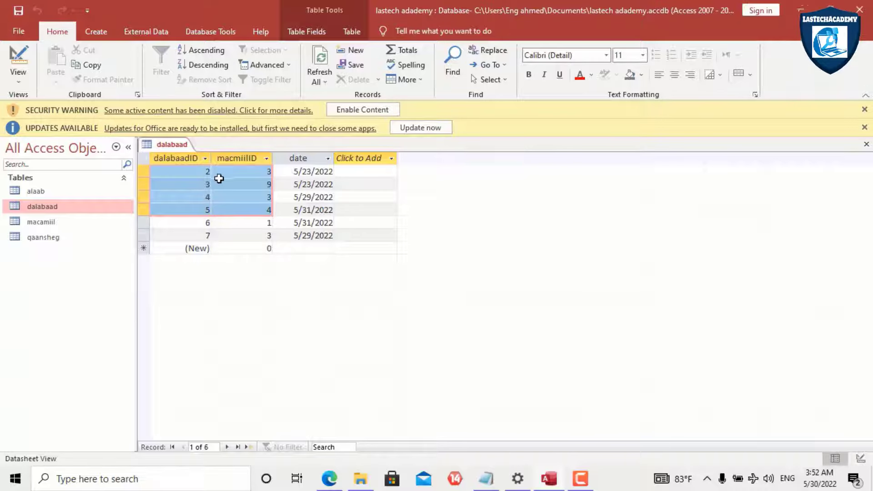
pyautogui.click(229, 175)
pyautogui.click(144, 172)
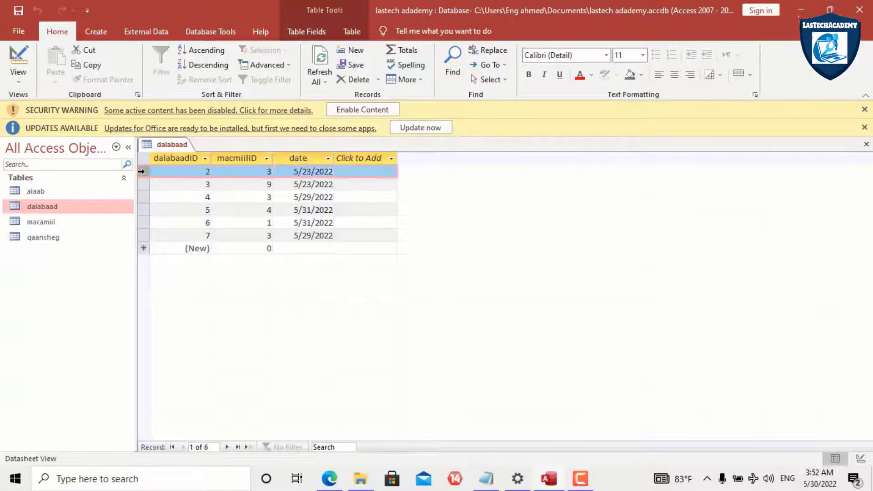
pyautogui.rightClick(144, 172)
pyautogui.click(182, 194)
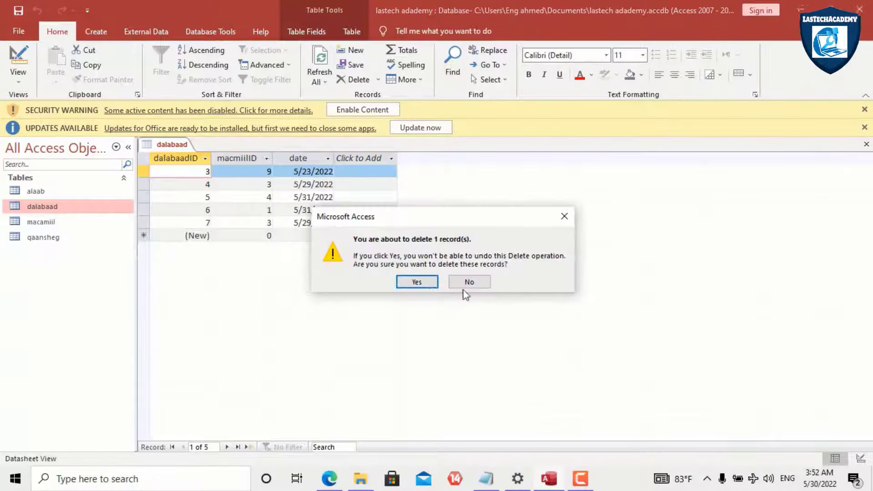
pyautogui.click(418, 283)
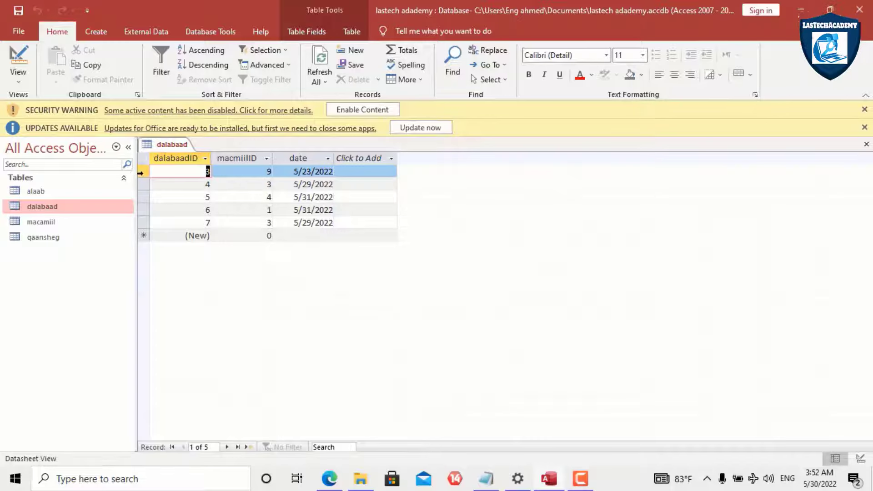
pyautogui.click(144, 172)
pyautogui.rightClick(143, 172)
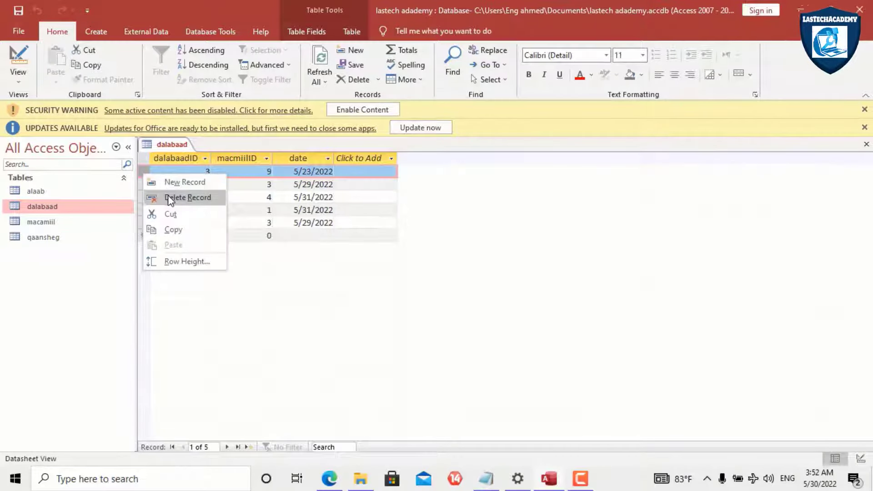
pyautogui.click(182, 196)
pyautogui.click(409, 282)
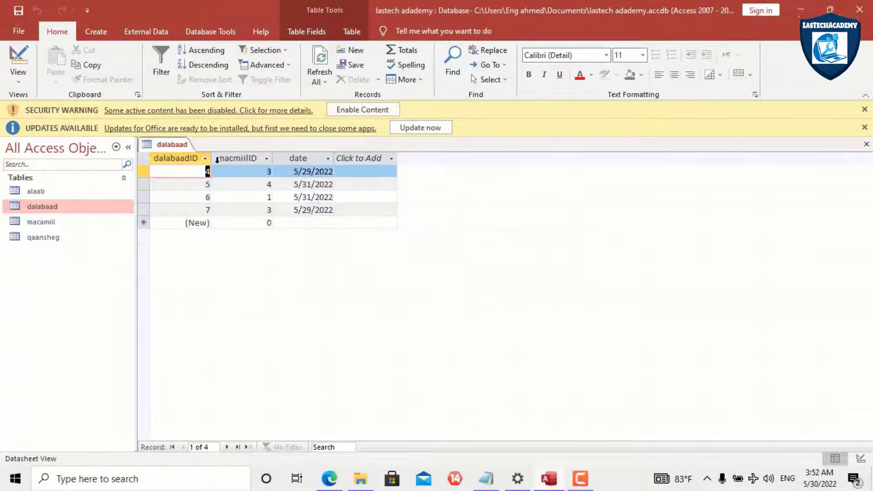
# - Delete the dalabaad records with dalabaadID 4 and 5
pyautogui.moveTo(144, 178); pyautogui.dragTo(143, 176)
pyautogui.rightClick(152, 173)
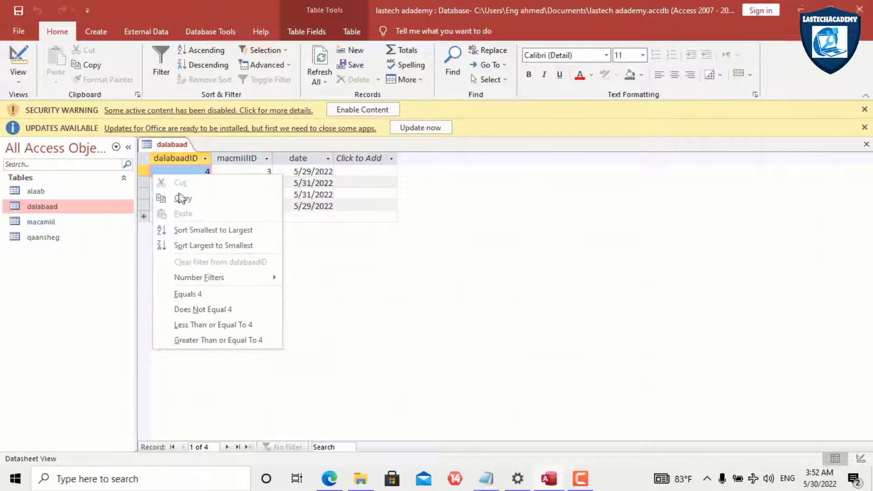
pyautogui.click(228, 173)
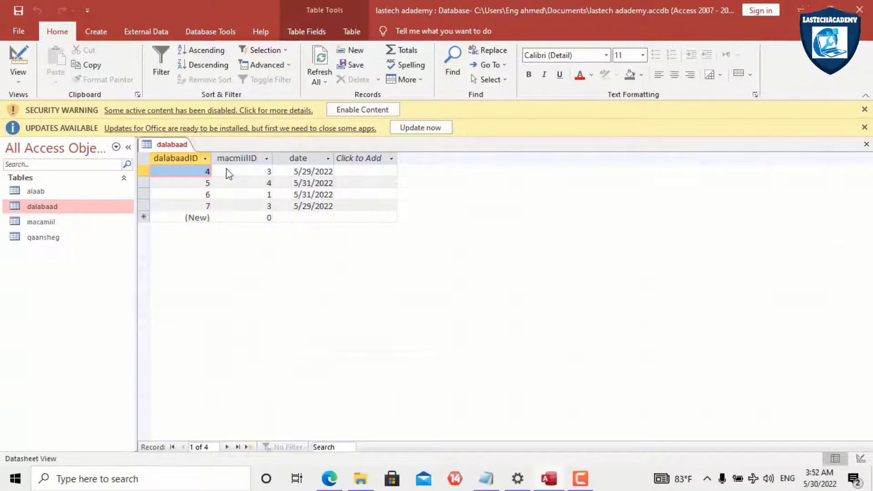
pyautogui.click(144, 171)
pyautogui.rightClick(144, 170)
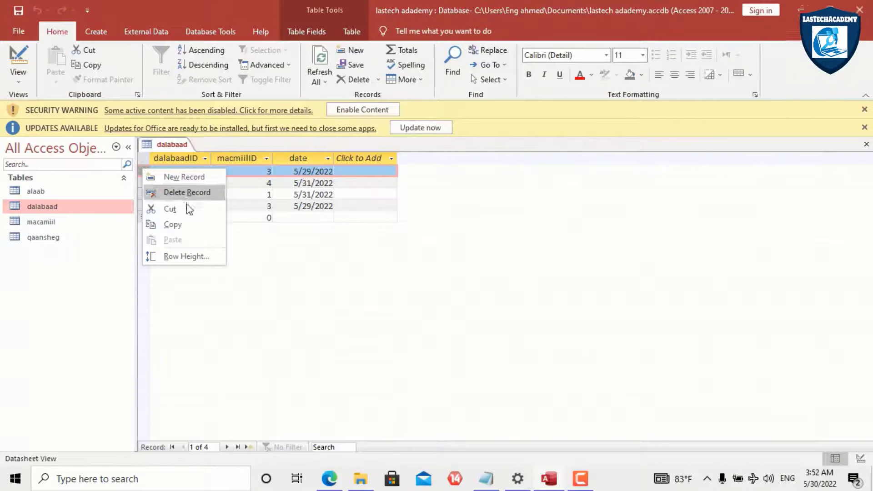
pyautogui.click(196, 191)
pyautogui.click(416, 283)
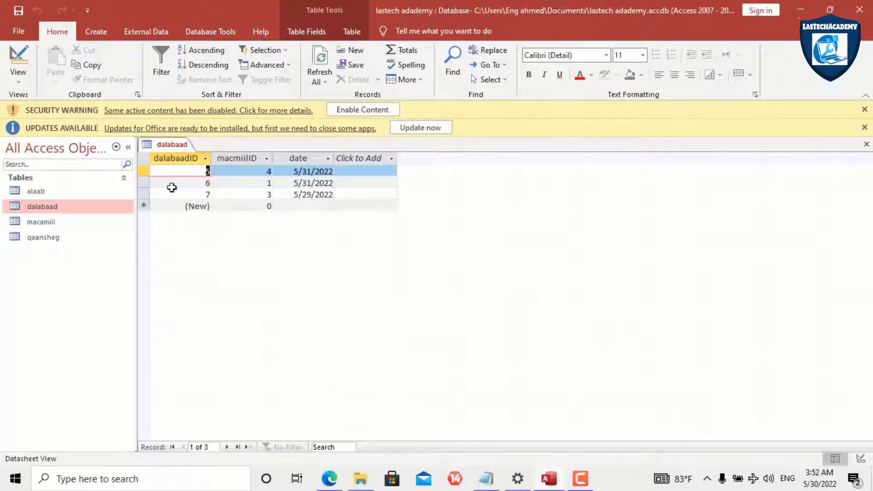
pyautogui.rightClick(139, 168)
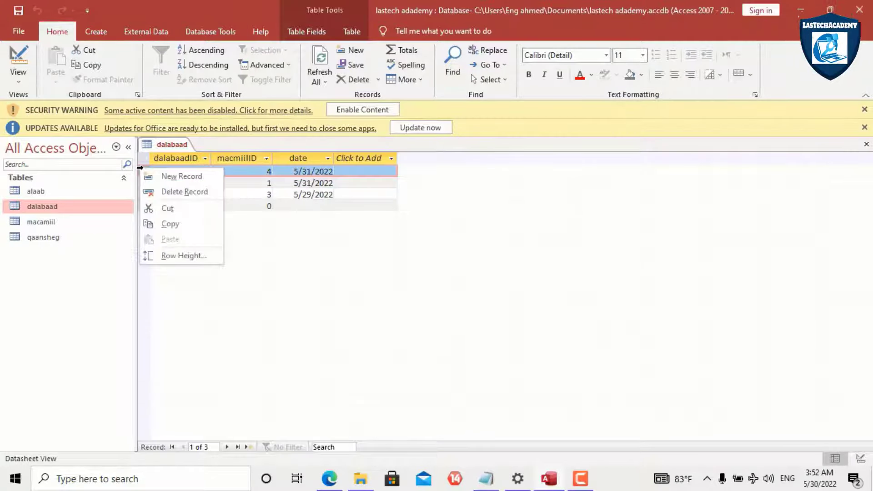
pyautogui.click(171, 192)
pyautogui.click(417, 282)
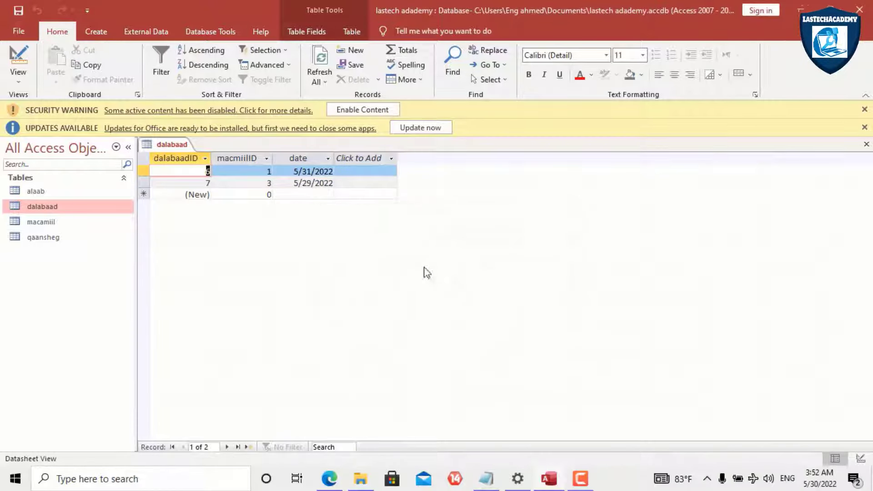
# - Delete the last dalabaad records, 6 and 7, leaving the table empty
pyautogui.click(144, 172)
pyautogui.rightClick(144, 172)
pyautogui.click(173, 196)
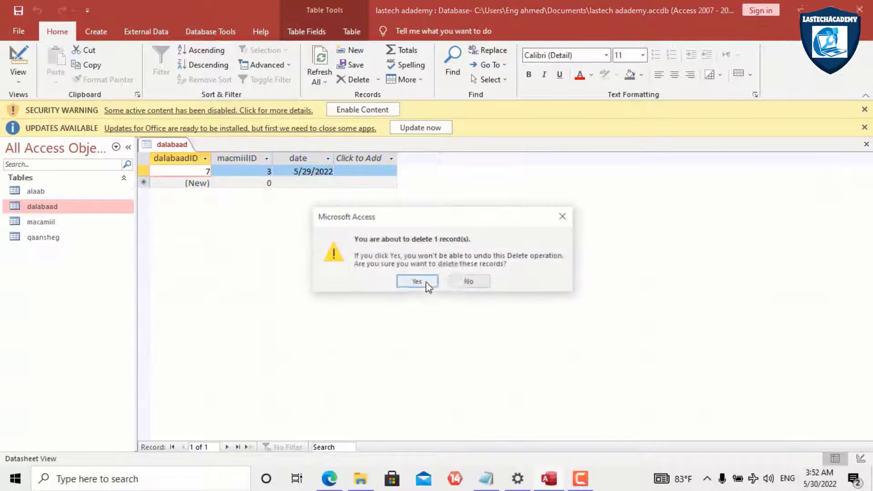
pyautogui.click(417, 282)
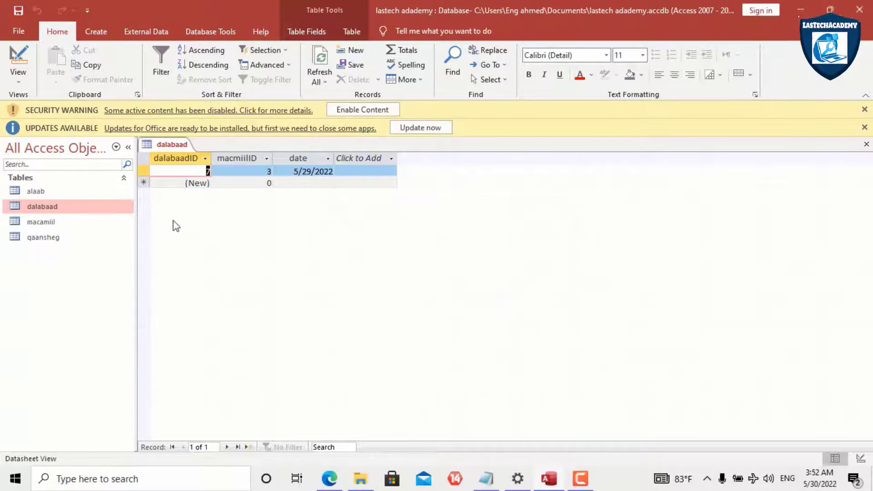
pyautogui.rightClick(144, 171)
pyautogui.click(173, 194)
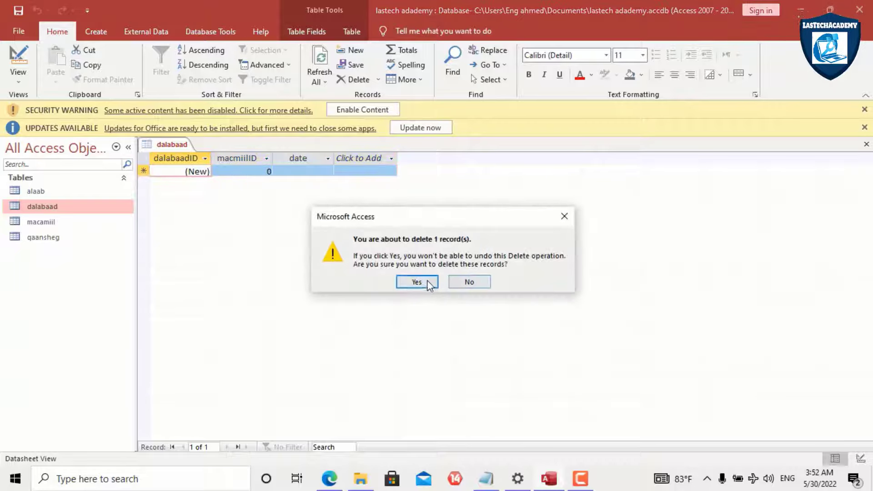
pyautogui.click(417, 281)
pyautogui.click(46, 237)
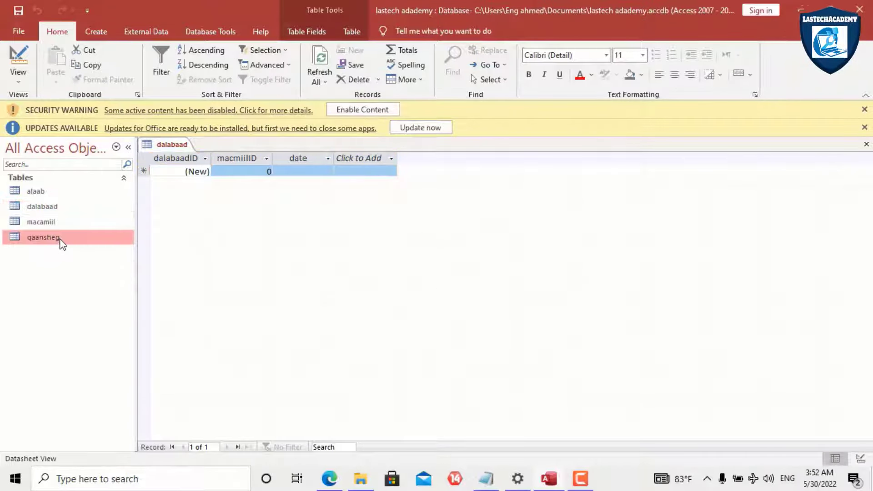
# - Open the qaansheg table and delete its first record
pyautogui.rightClick(62, 244)
pyautogui.click(132, 247)
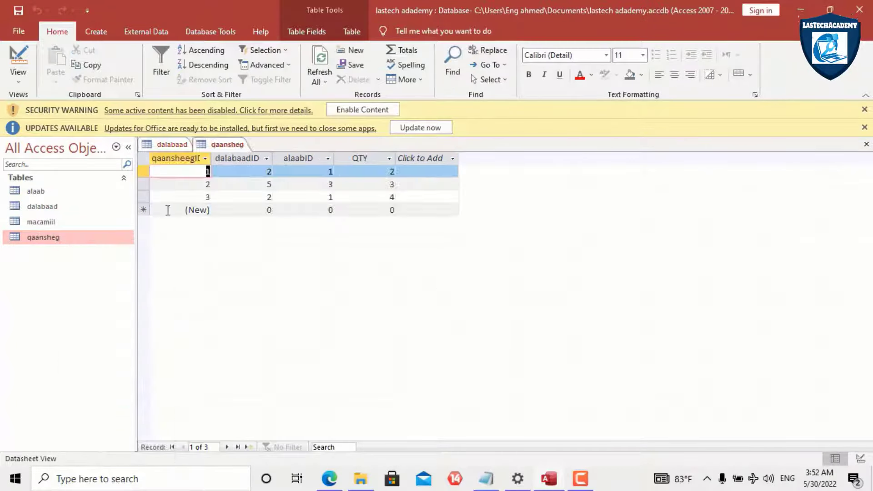
pyautogui.click(141, 172)
pyautogui.rightClick(143, 173)
pyautogui.click(182, 197)
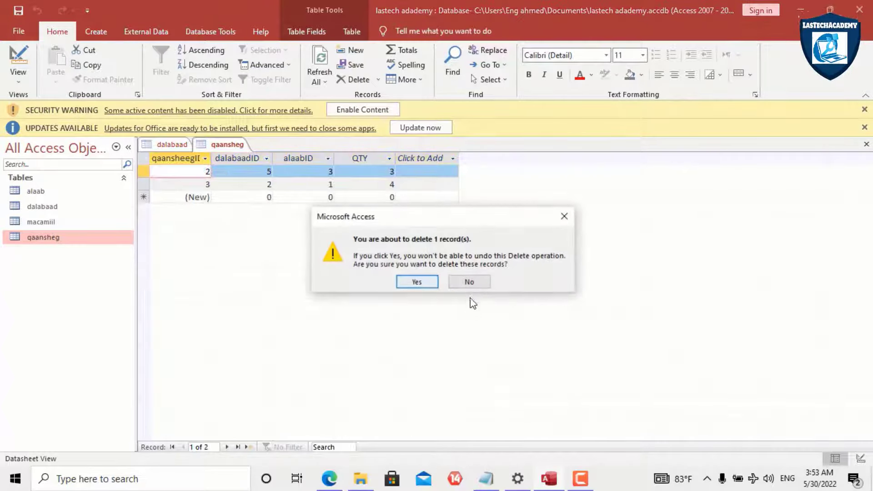
pyautogui.click(417, 282)
# - Delete the remaining qaansheg record so the table is empty
pyautogui.click(142, 172)
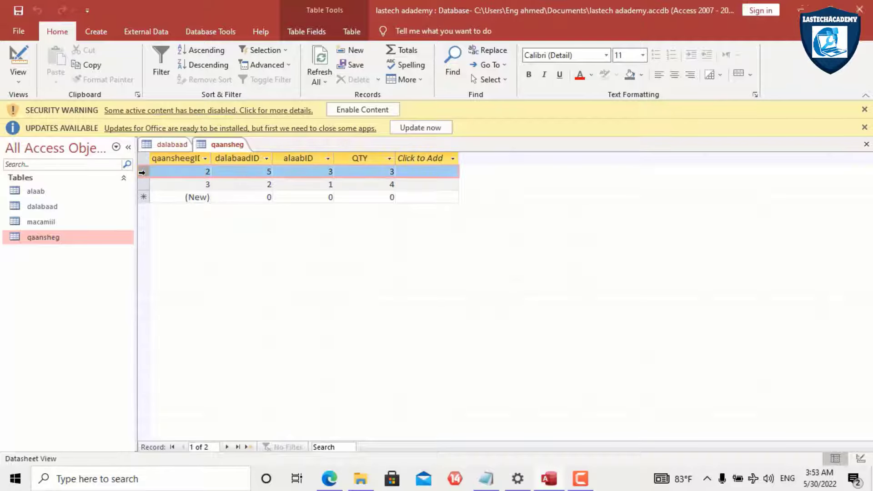
pyautogui.rightClick(142, 173)
pyautogui.click(182, 197)
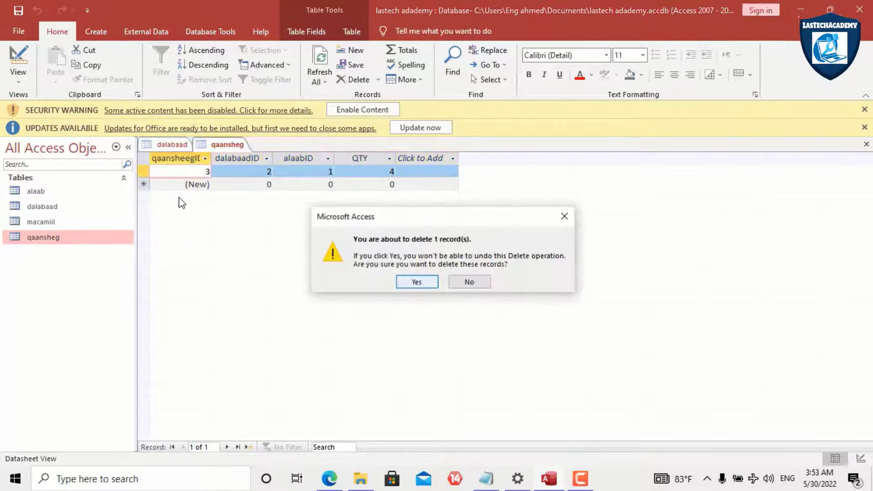
pyautogui.click(423, 283)
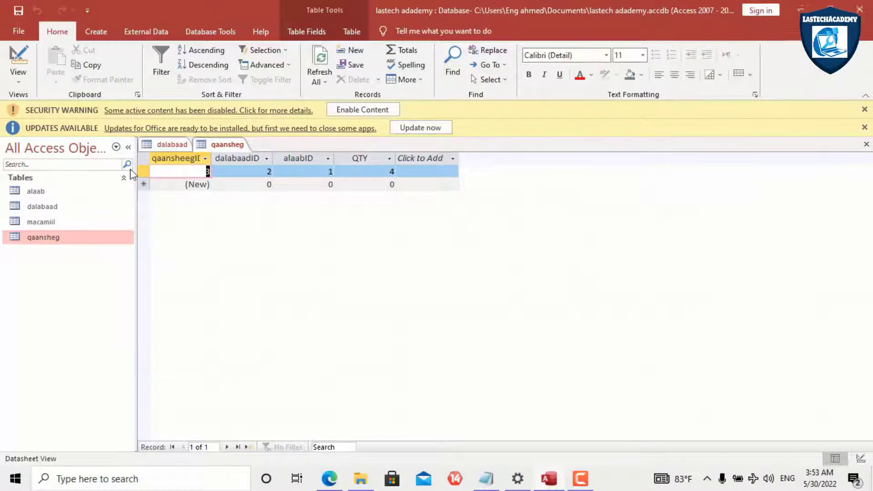
pyautogui.click(148, 169)
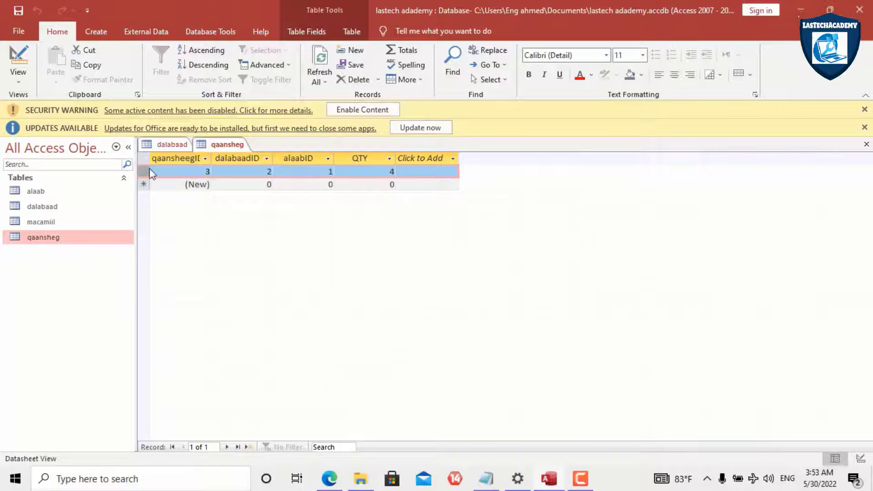
pyautogui.rightClick(149, 169)
pyautogui.click(187, 191)
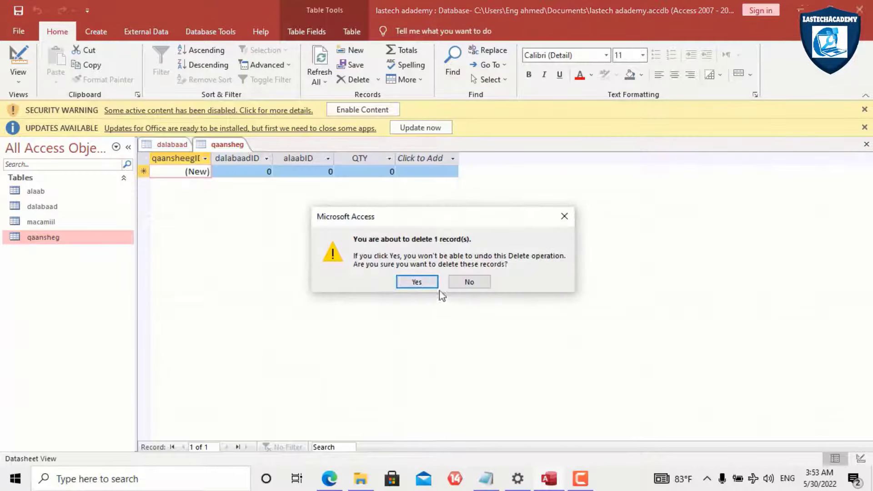
pyautogui.click(426, 284)
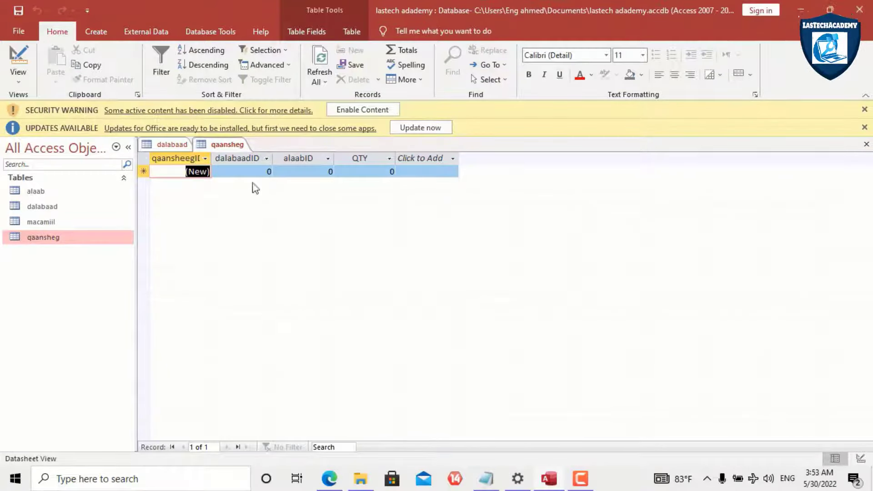
# - Close all open tables from the qaansheg tab's menu
pyautogui.rightClick(225, 148)
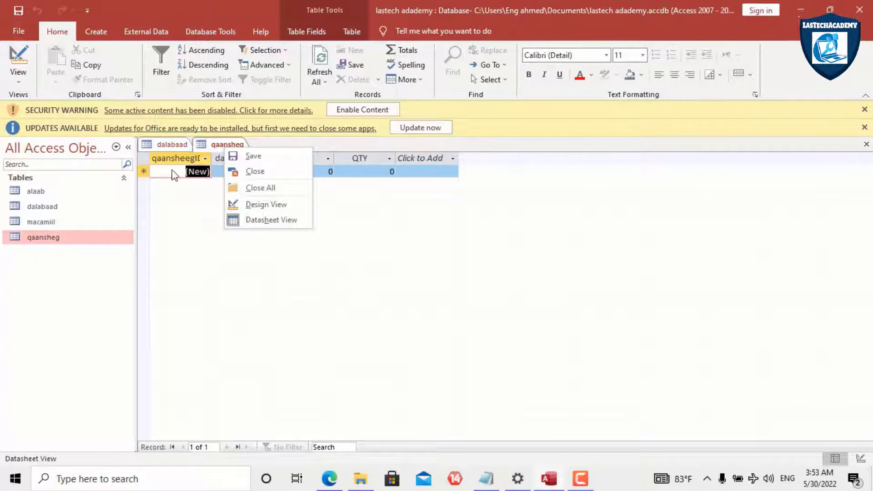
pyautogui.click(162, 144)
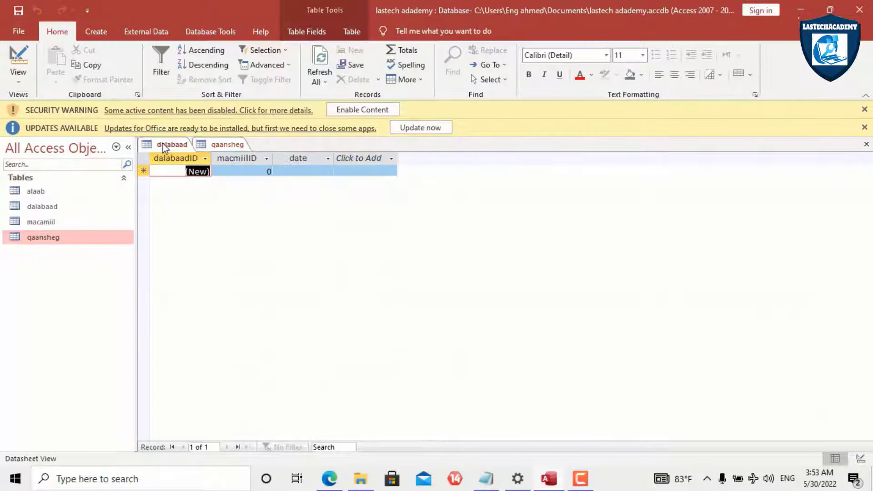
pyautogui.rightClick(218, 146)
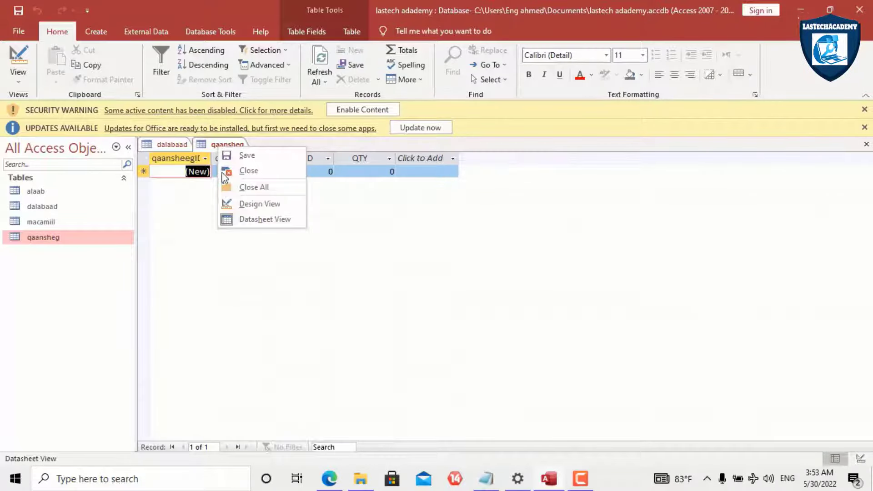
pyautogui.click(253, 186)
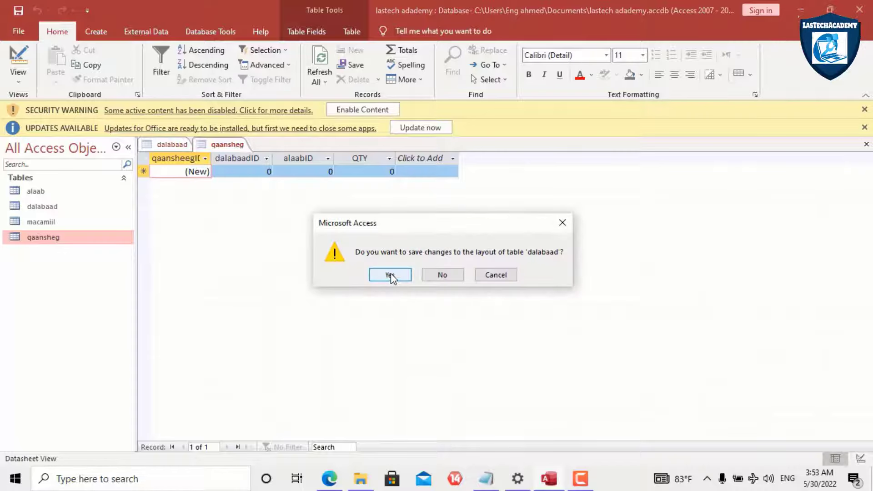
# - Save dalabaad's layout changes and open the Relationships window from Database Tools
pyautogui.click(390, 275)
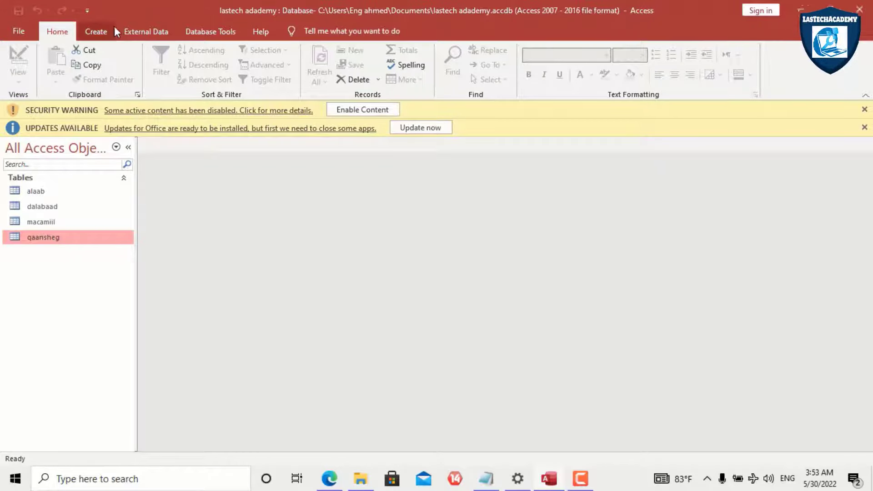
pyautogui.click(96, 31)
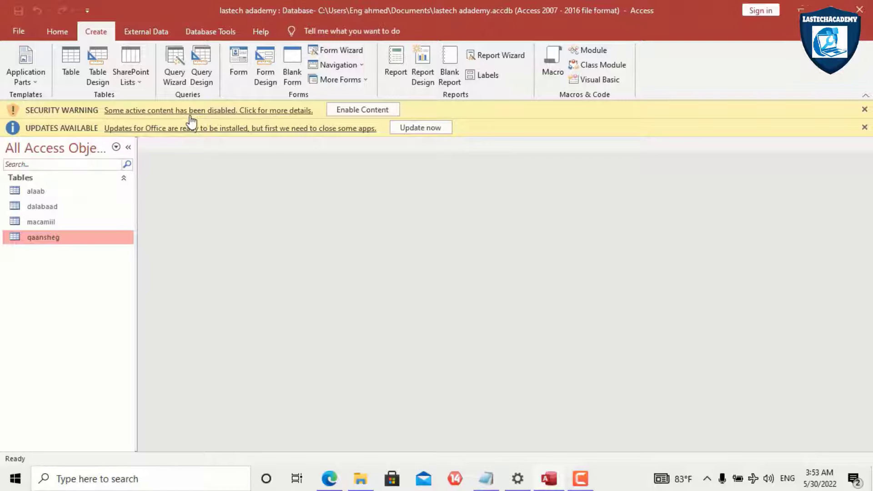
pyautogui.click(202, 27)
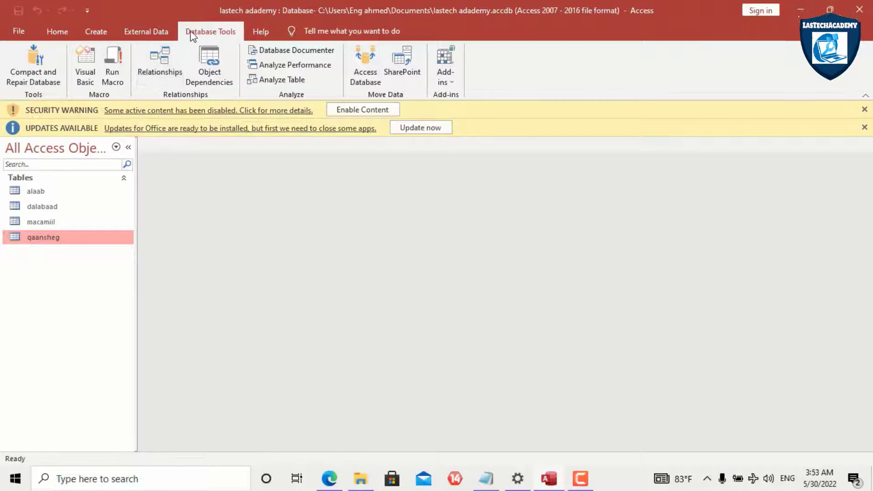
pyautogui.click(162, 67)
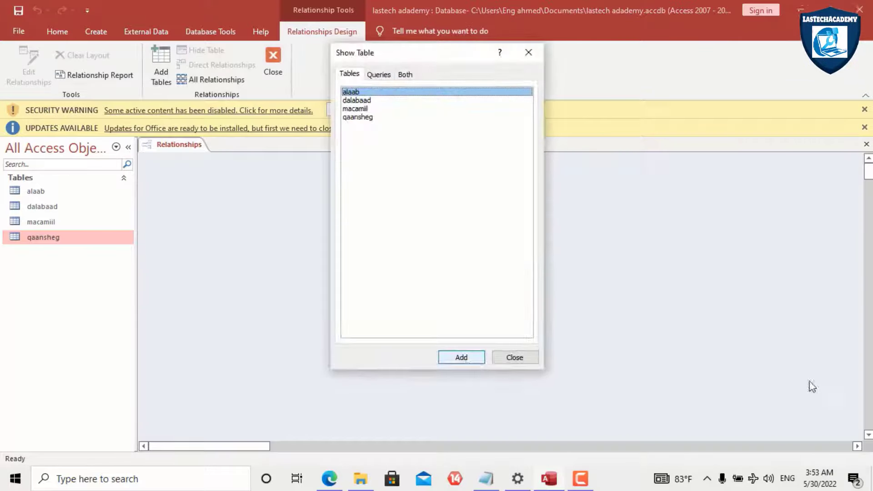
# - Add alaab, dalabaad, macamiil and qaansheg to the diagram from Show Table
pyautogui.moveTo(410, 56); pyautogui.dragTo(579, 87)
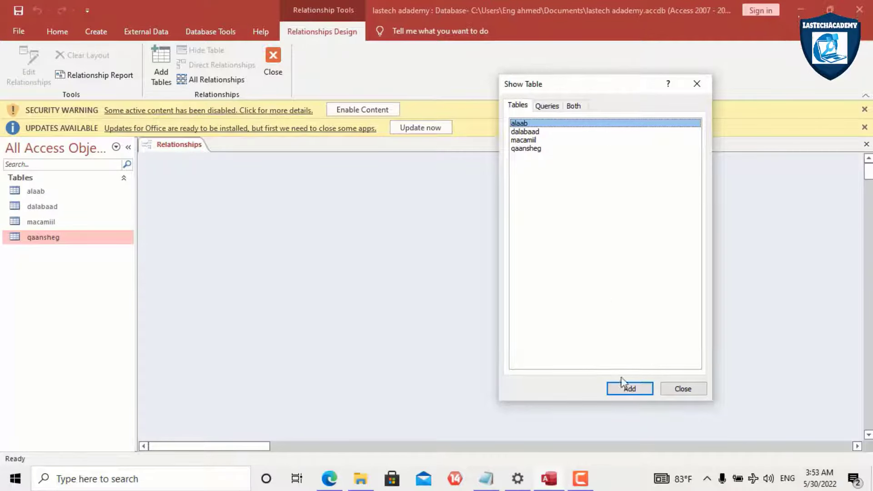
pyautogui.click(684, 392)
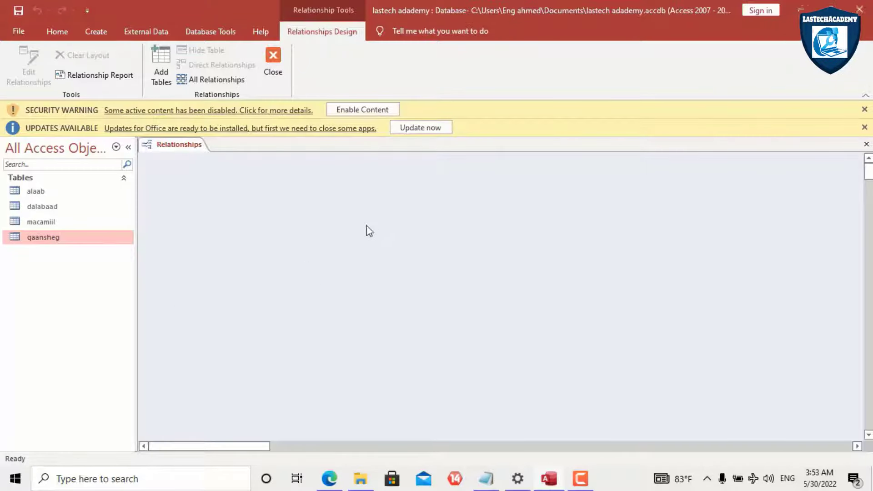
pyautogui.click(160, 74)
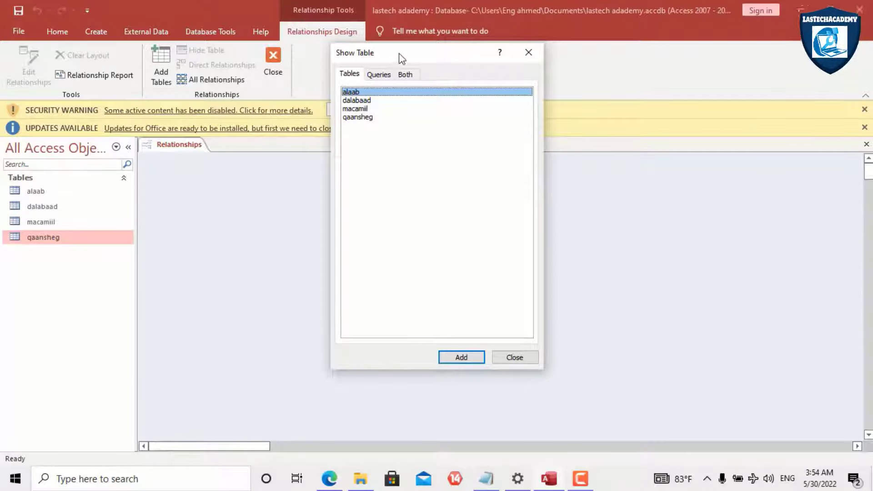
pyautogui.moveTo(402, 59); pyautogui.dragTo(497, 51)
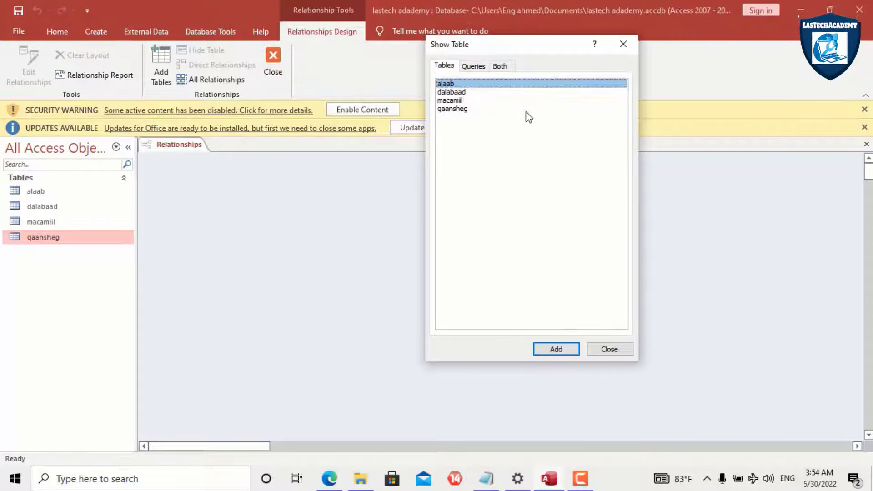
pyautogui.hotkey('shift', 'Down')
pyautogui.hotkey('shift', 'Down')
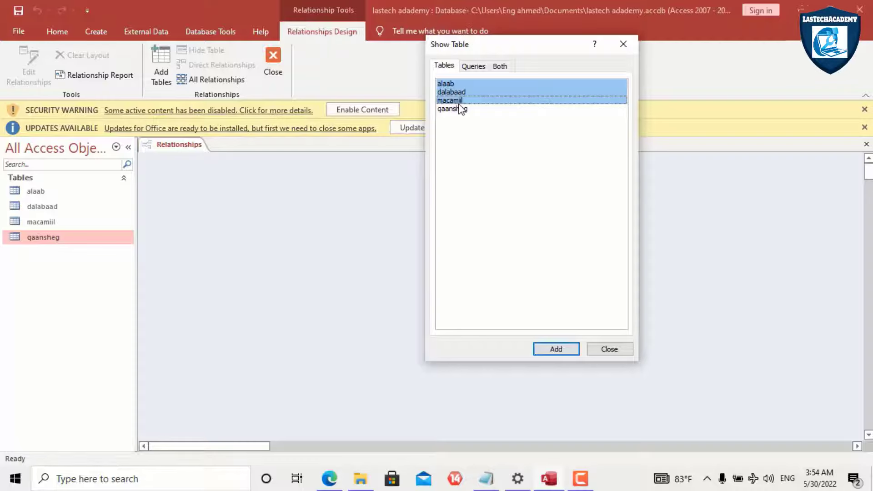
pyautogui.hotkey('shift', 'Down')
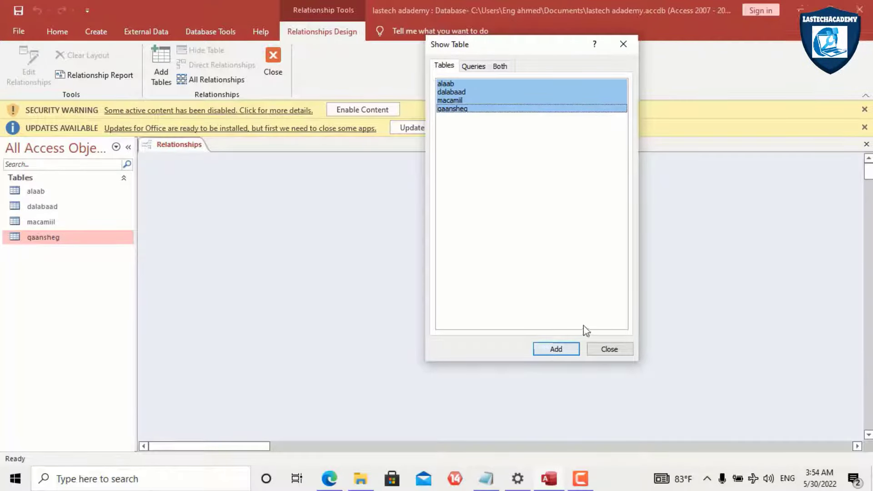
pyautogui.click(552, 231)
pyautogui.click(448, 85)
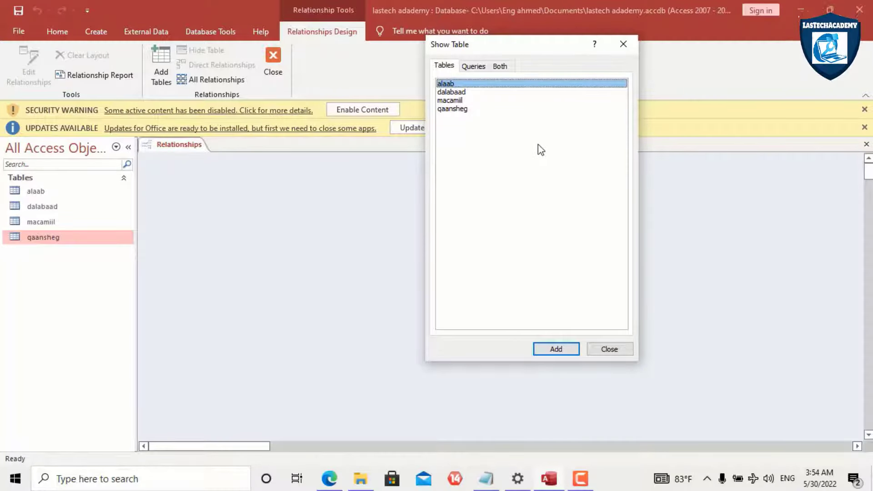
pyautogui.keyDown('shift'); pyautogui.click(463, 109); pyautogui.keyUp('shift')
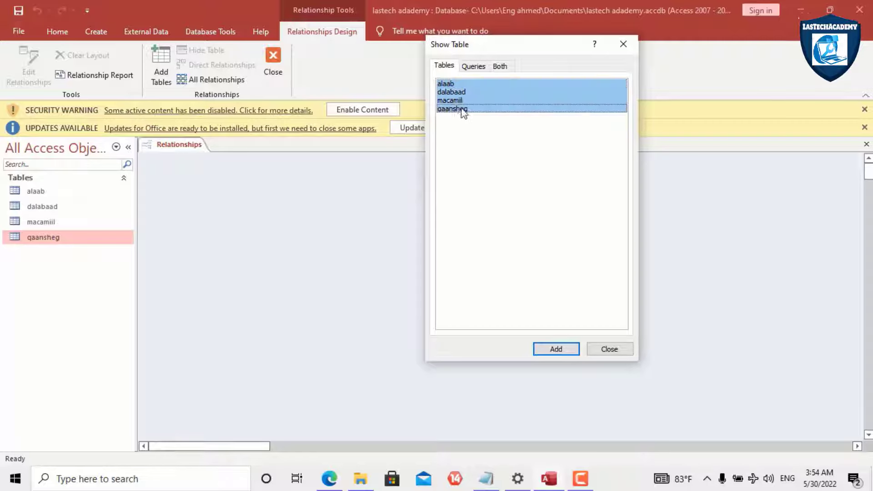
pyautogui.click(552, 348)
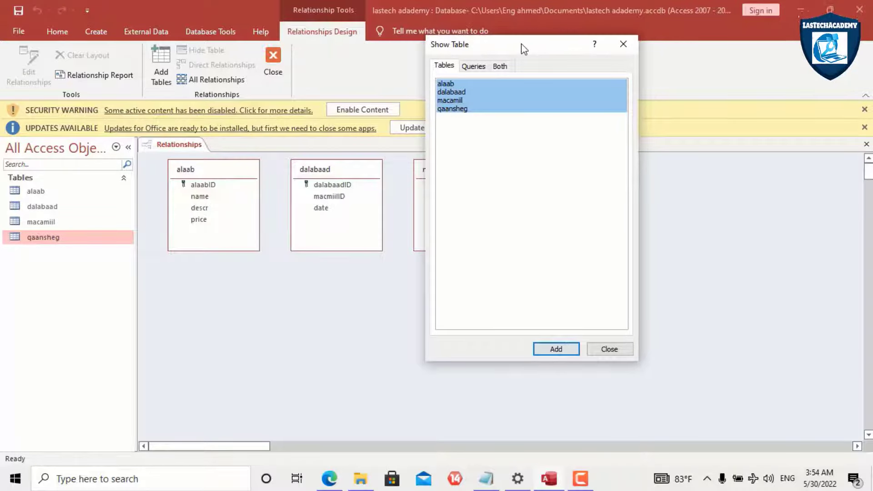
# - Close Show Table and remove the duplicate qaansheg_1 from the diagram
pyautogui.moveTo(523, 47); pyautogui.dragTo(772, 77)
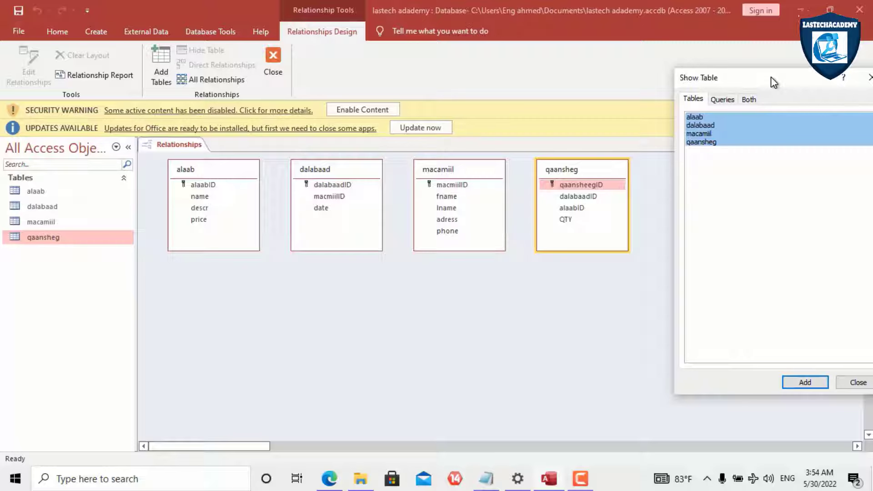
pyautogui.click(745, 135)
pyautogui.click(712, 143)
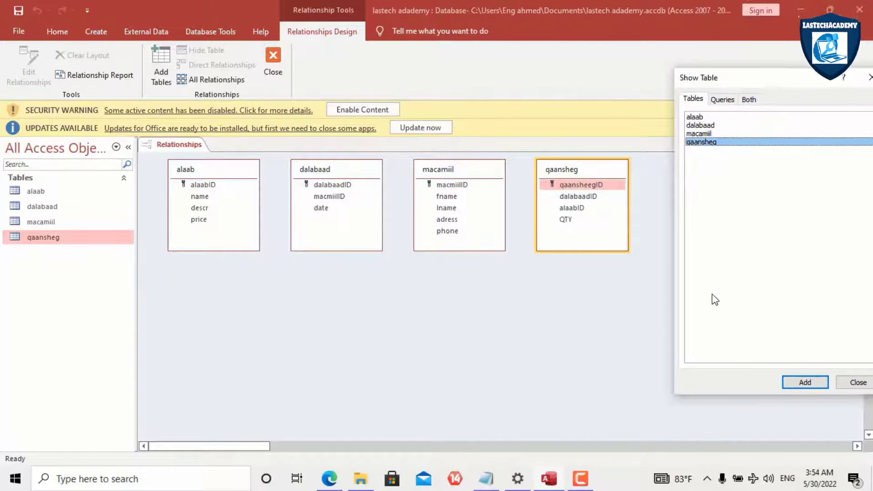
pyautogui.click(787, 382)
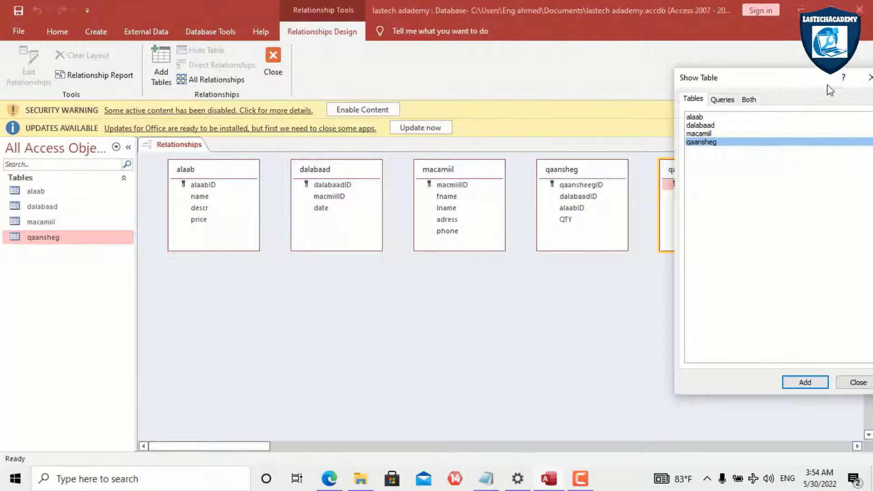
pyautogui.moveTo(804, 84); pyautogui.dragTo(734, 49)
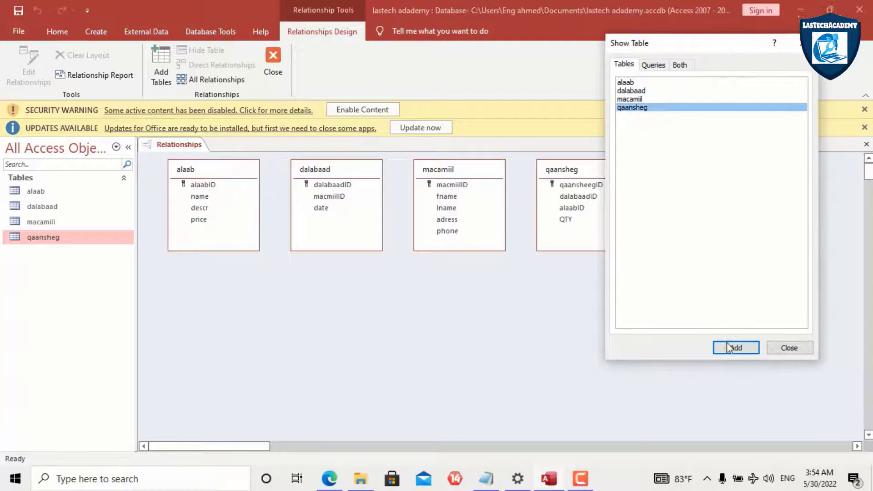
pyautogui.click(785, 349)
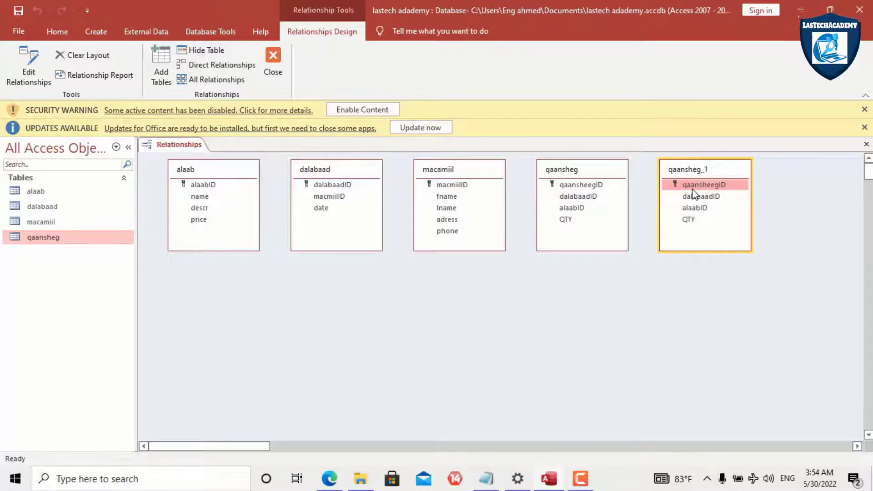
pyautogui.press('Delete')
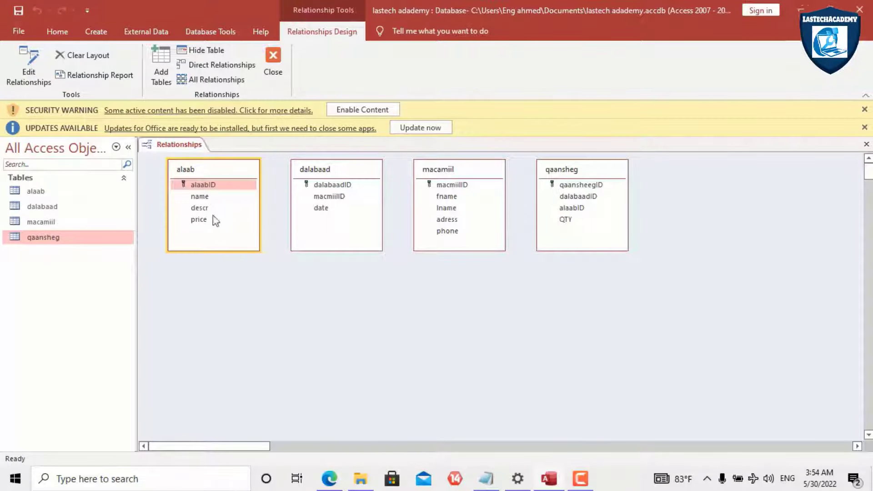
# - Place macamiil on the left with dalabaad right beside it
pyautogui.moveTo(235, 172); pyautogui.dragTo(499, 271)
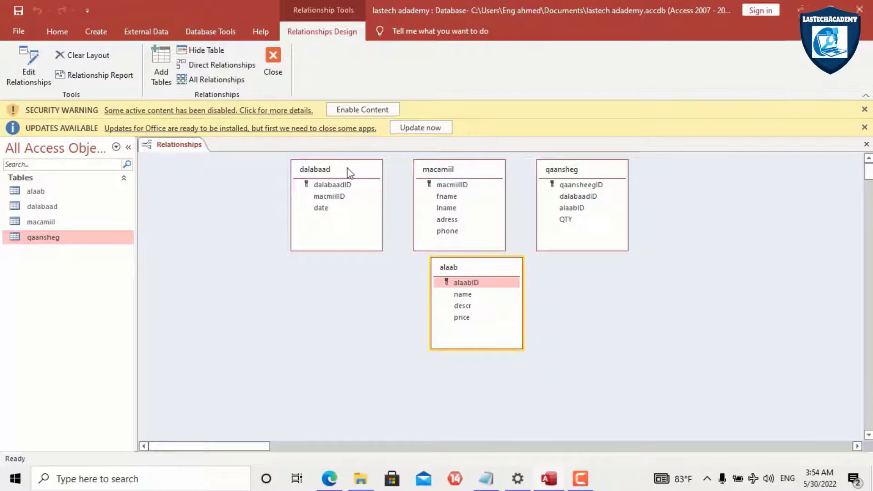
pyautogui.moveTo(348, 172); pyautogui.dragTo(326, 192)
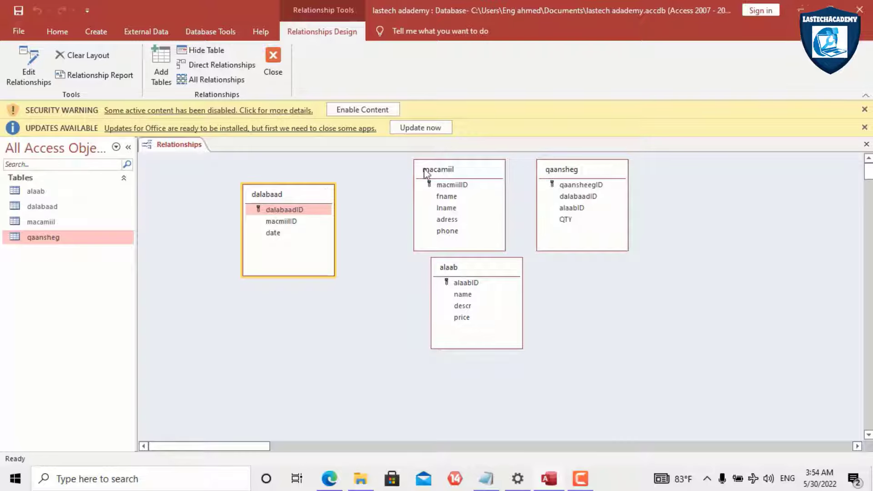
pyautogui.moveTo(426, 172); pyautogui.dragTo(190, 177)
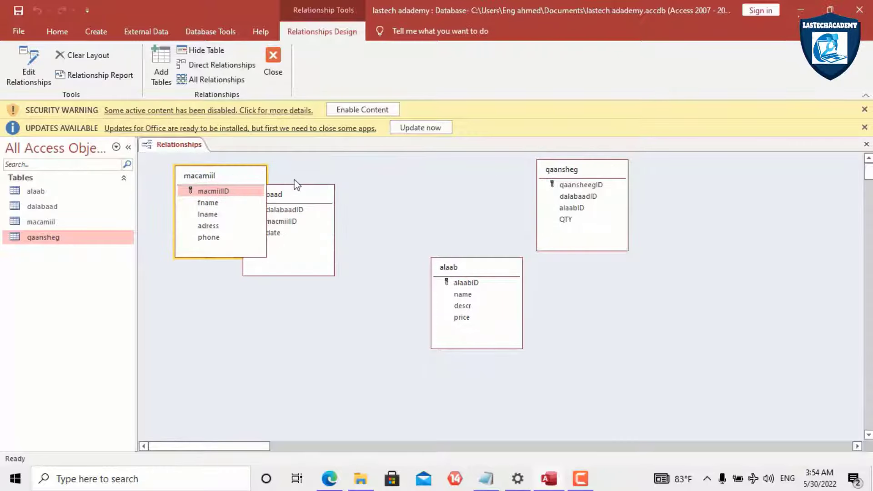
pyautogui.moveTo(296, 185); pyautogui.dragTo(384, 168)
pyautogui.moveTo(226, 179); pyautogui.dragTo(214, 173)
pyautogui.moveTo(357, 178); pyautogui.dragTo(322, 172)
# - Line up alaab and qaansheg in the row next to dalabaad
pyautogui.moveTo(464, 234); pyautogui.dragTo(447, 186)
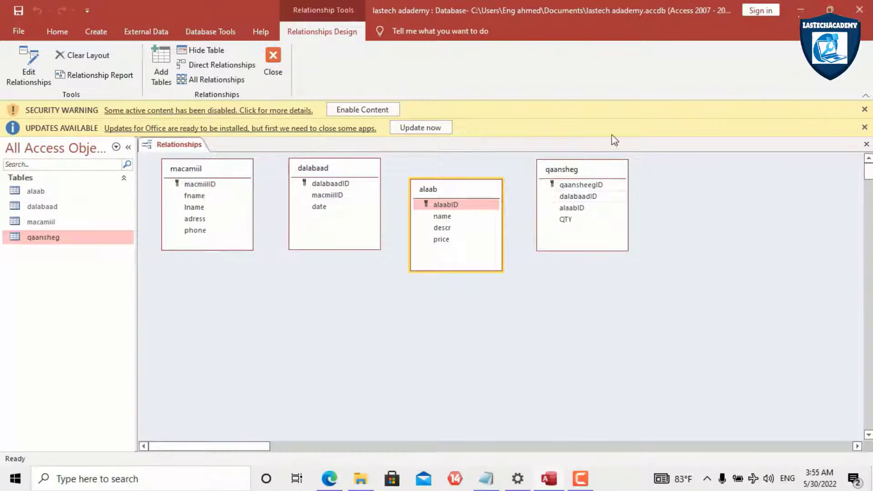
pyautogui.moveTo(603, 181); pyautogui.dragTo(595, 196)
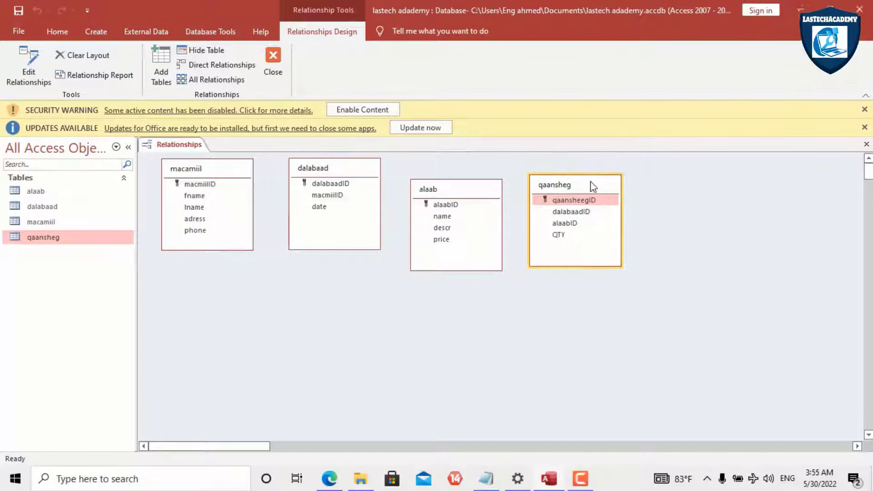
pyautogui.moveTo(449, 192); pyautogui.dragTo(454, 176)
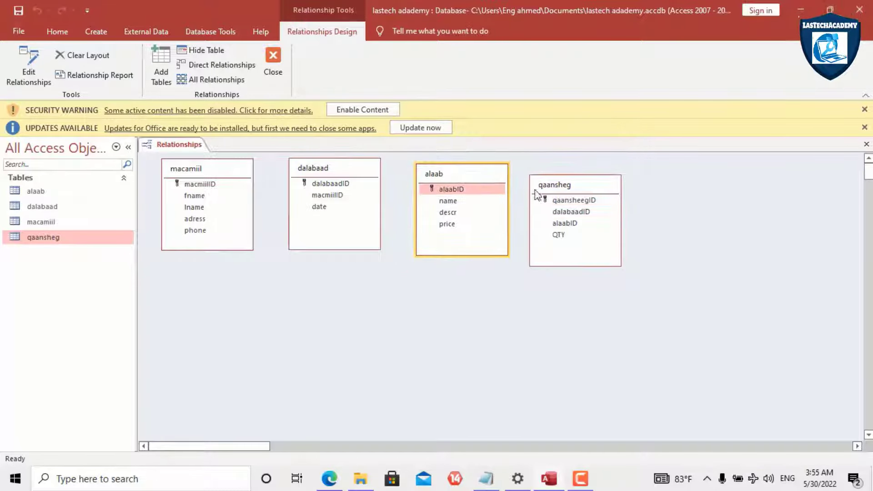
pyautogui.moveTo(585, 186); pyautogui.dragTo(587, 178)
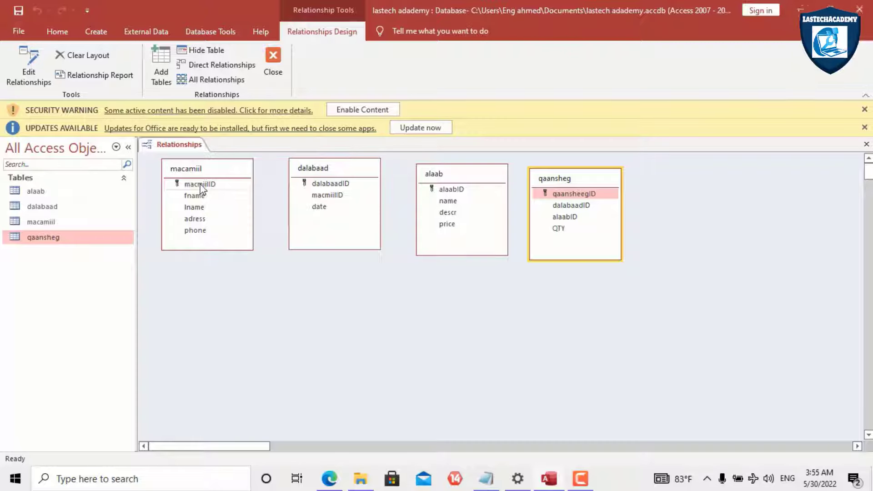
pyautogui.moveTo(201, 184); pyautogui.dragTo(332, 200)
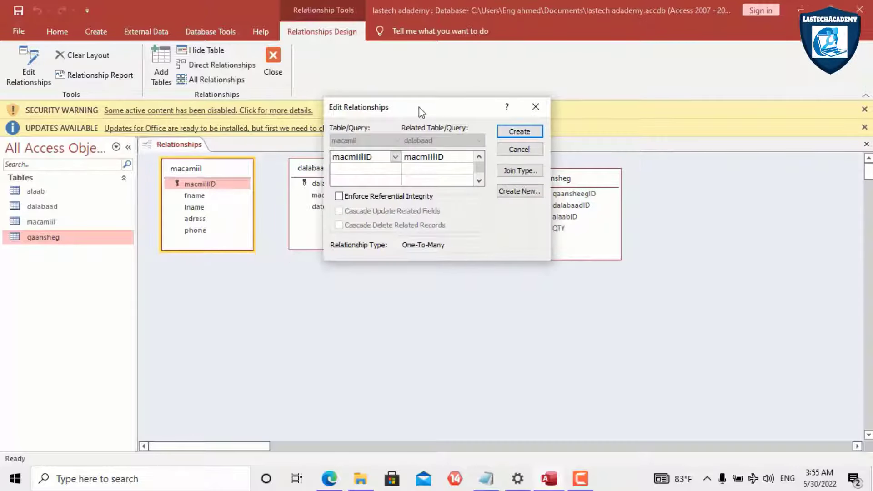
# - Create a one-to-many macamiil–dalabaad link on macmiilID without enforced referential integrity
pyautogui.moveTo(419, 111); pyautogui.dragTo(478, 96)
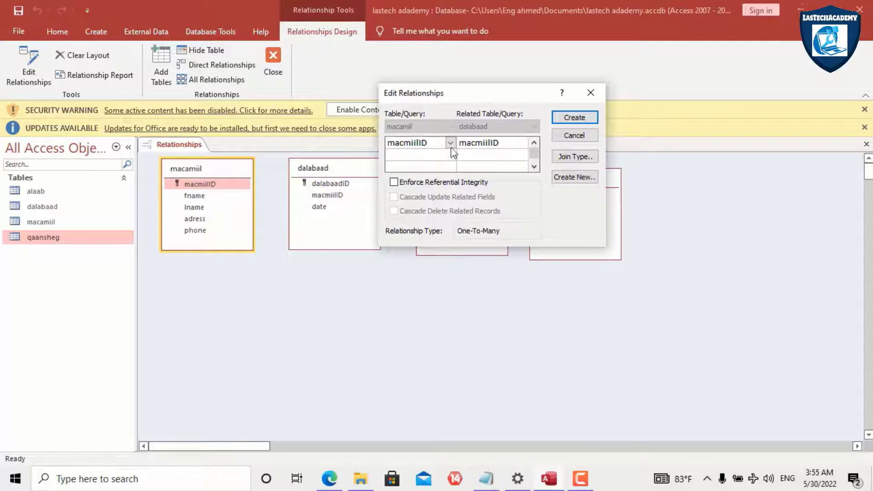
pyautogui.click(425, 186)
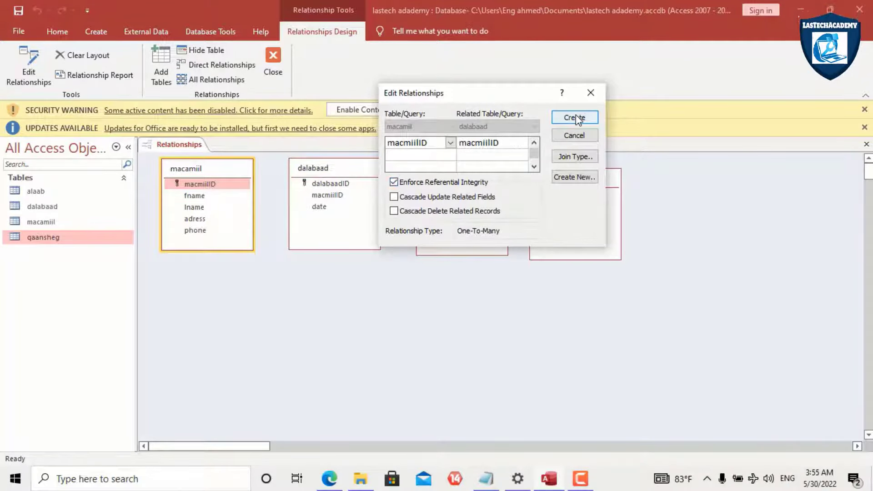
pyautogui.click(415, 182)
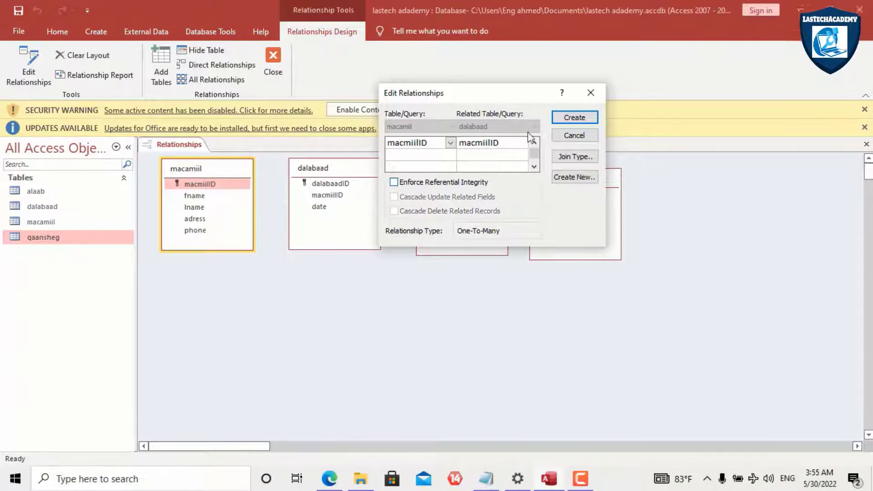
pyautogui.click(566, 120)
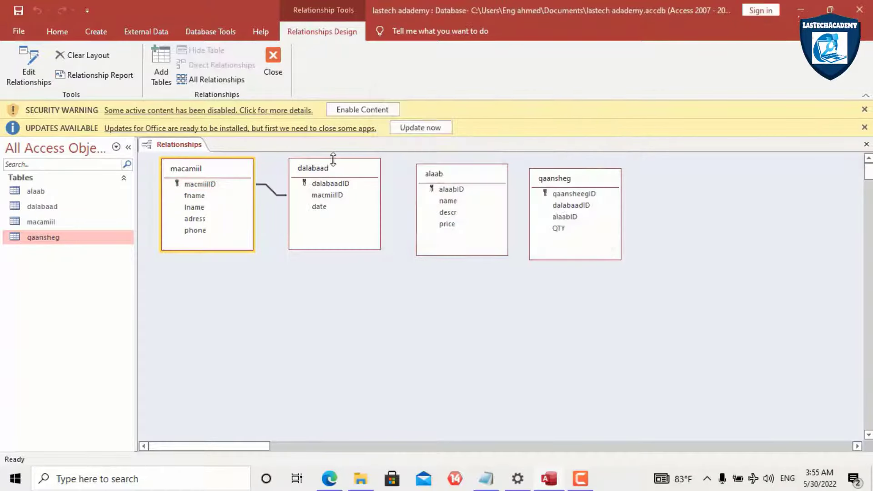
pyautogui.moveTo(333, 159); pyautogui.dragTo(370, 147)
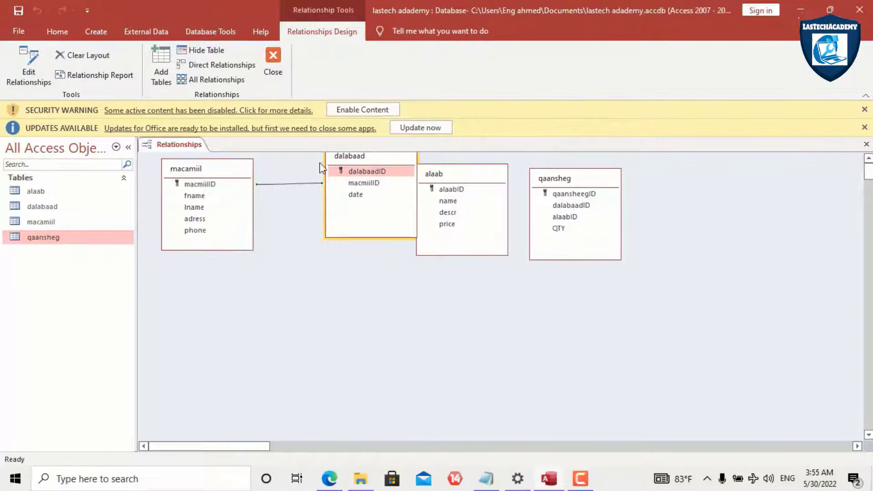
# - Review the macamiil–dalabaad relationship settings unchanged and shift dalabaad left and down
pyautogui.click(283, 184)
pyautogui.rightClick(283, 186)
pyautogui.click(319, 191)
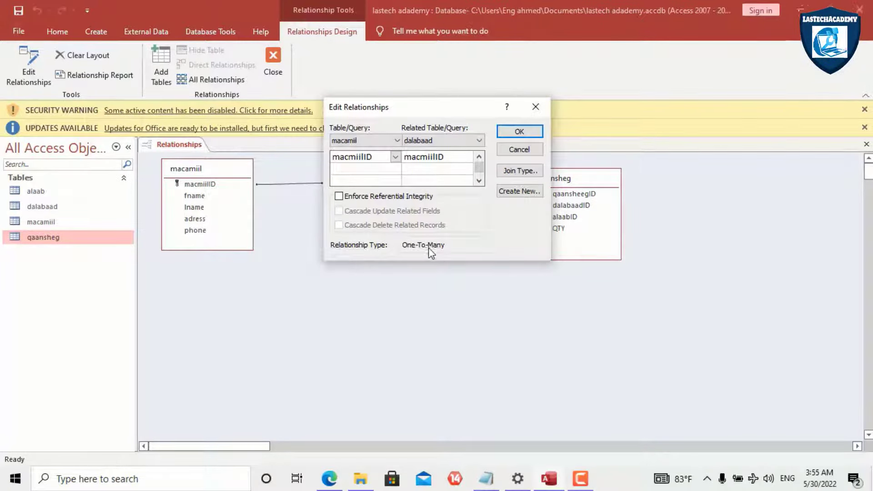
pyautogui.moveTo(437, 114); pyautogui.dragTo(508, 103)
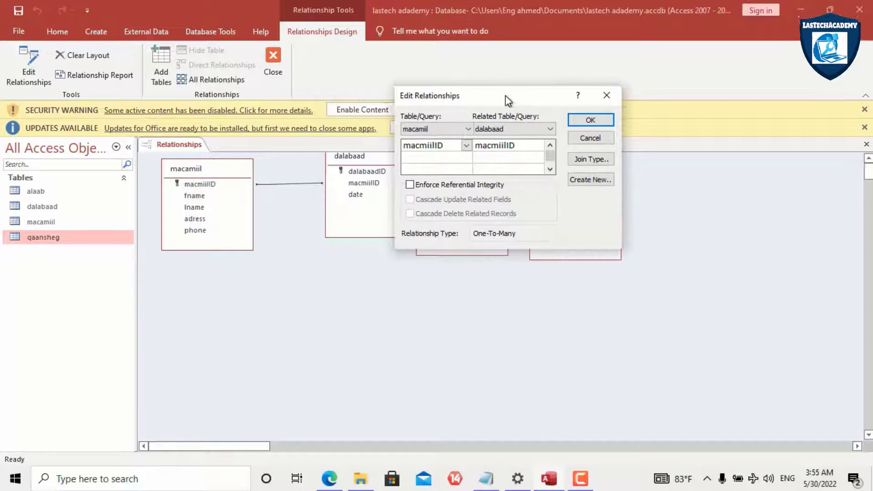
pyautogui.click(592, 118)
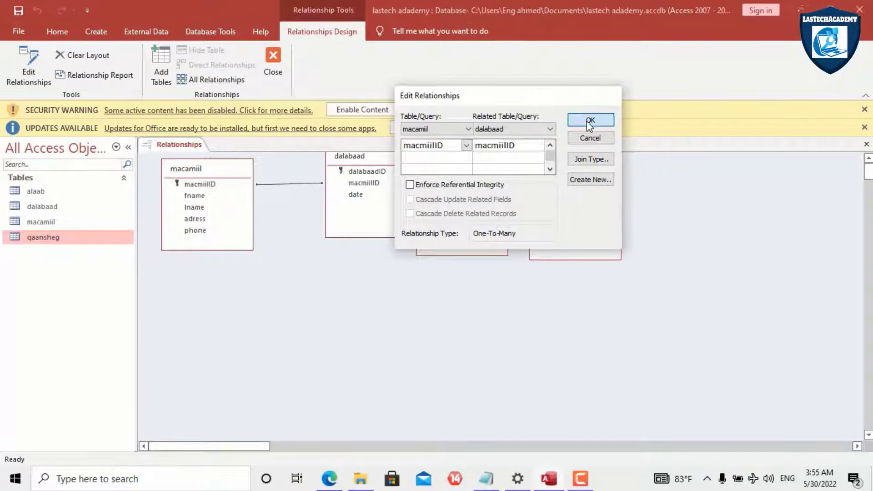
pyautogui.moveTo(384, 160)
pyautogui.mouseDown()
pyautogui.moveTo(363, 180)
pyautogui.moveTo(389, 158)
pyautogui.moveTo(373, 165)
pyautogui.mouseUp()
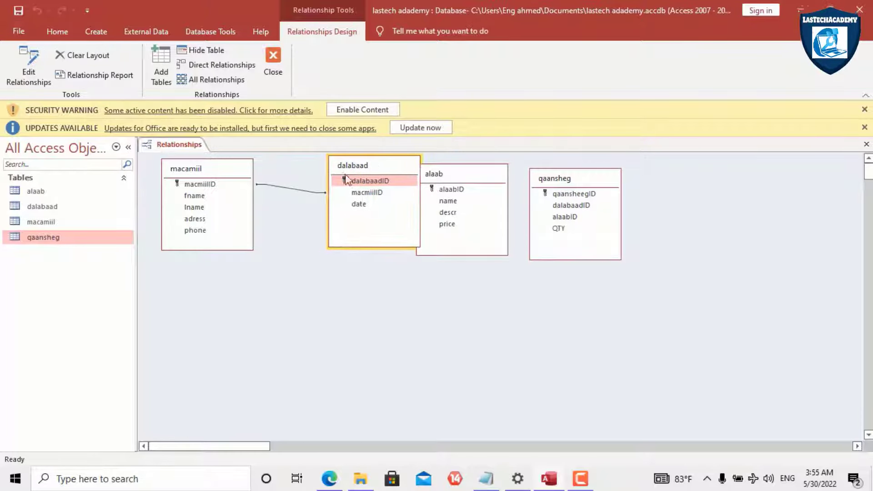
# - Turn on Enforce Referential Integrity for the macamiil–dalabaad relationship
pyautogui.click(286, 188)
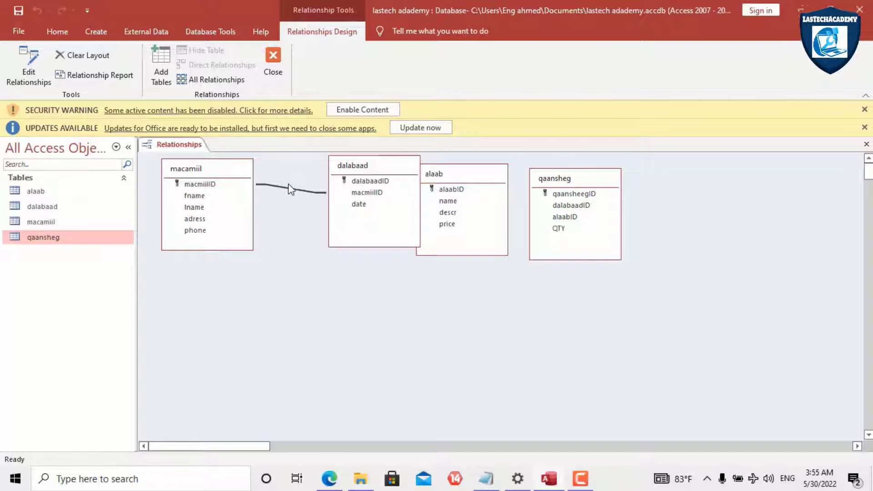
pyautogui.rightClick(286, 188)
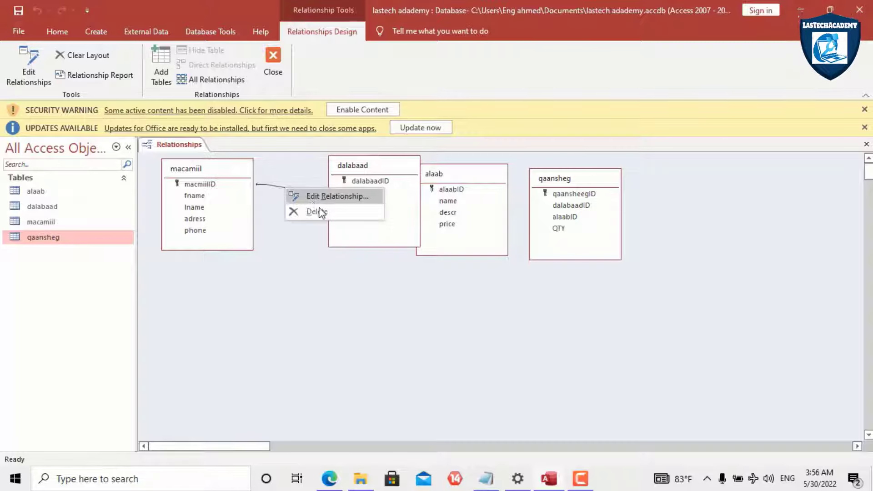
pyautogui.click(270, 242)
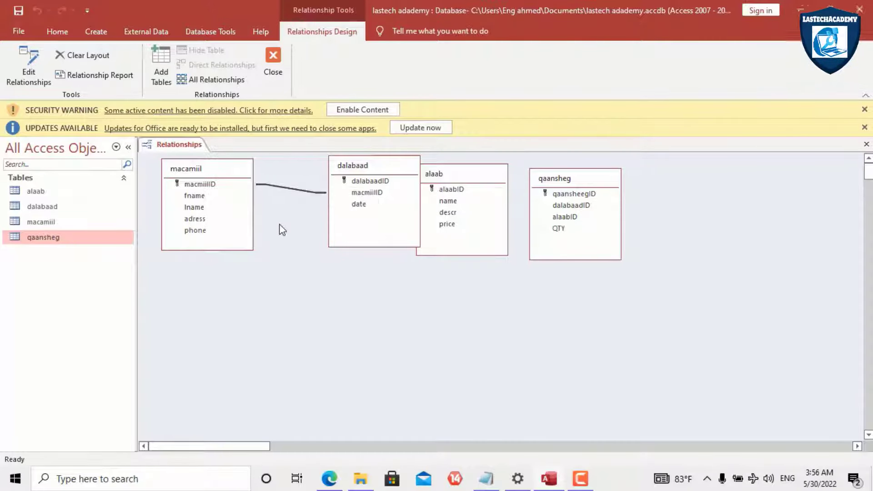
pyautogui.click(287, 226)
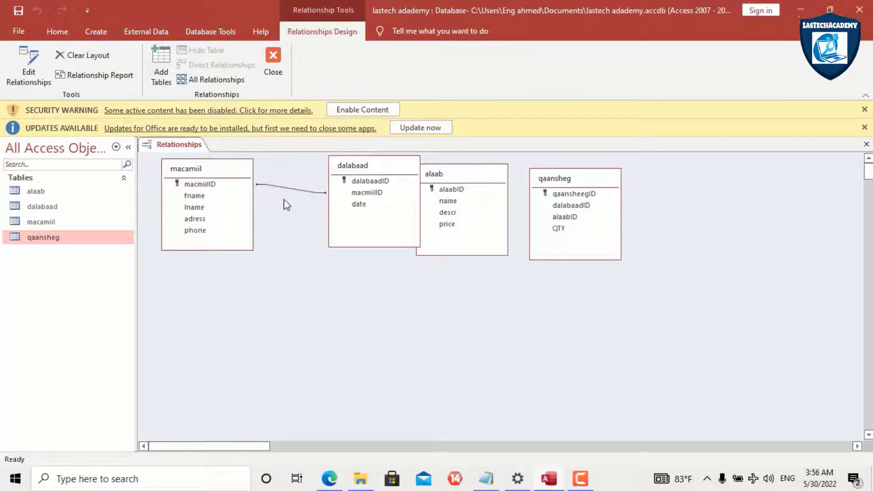
pyautogui.click(287, 187)
pyautogui.rightClick(291, 187)
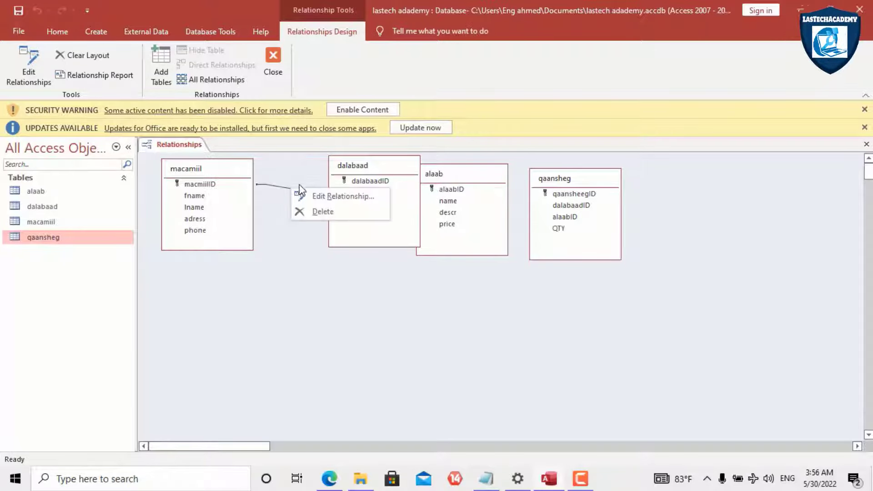
pyautogui.click(274, 188)
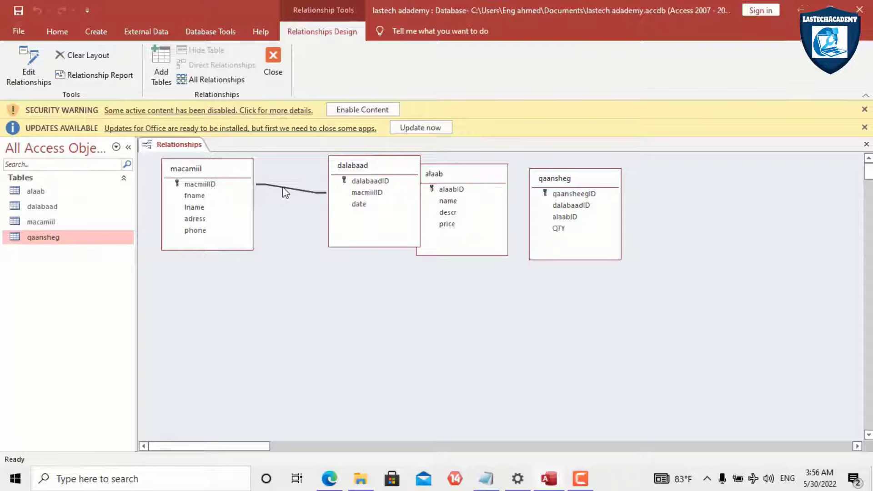
pyautogui.rightClick(283, 188)
pyautogui.click(295, 194)
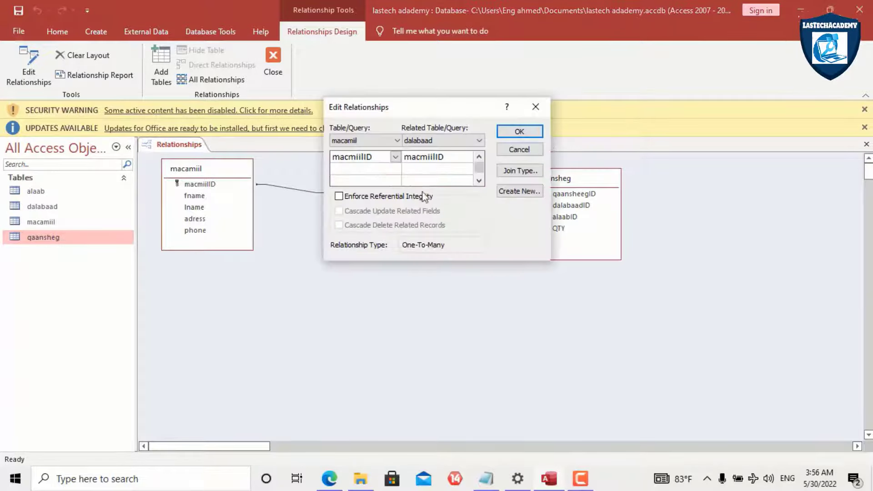
pyautogui.click(406, 201)
pyautogui.click(519, 132)
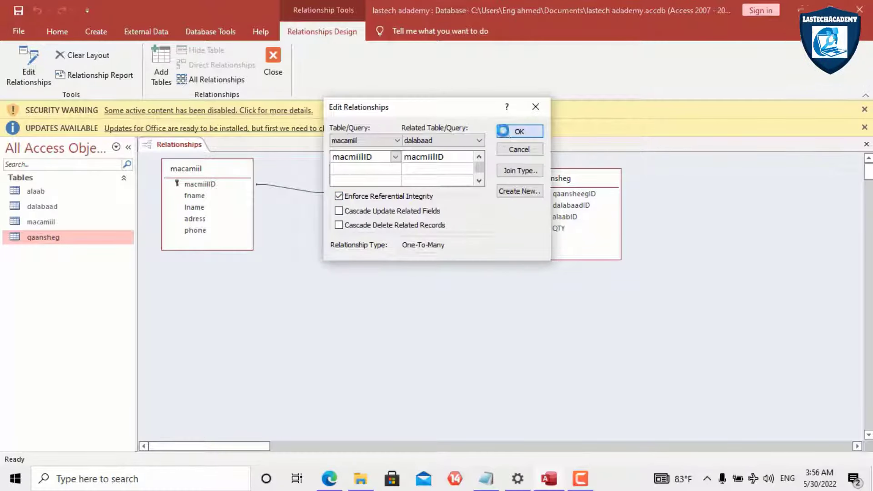
# - Move dalabaad closer to macamiil, recheck the relationship settings, and nudge alaab up
pyautogui.click(386, 163)
pyautogui.moveTo(386, 164); pyautogui.dragTo(355, 166)
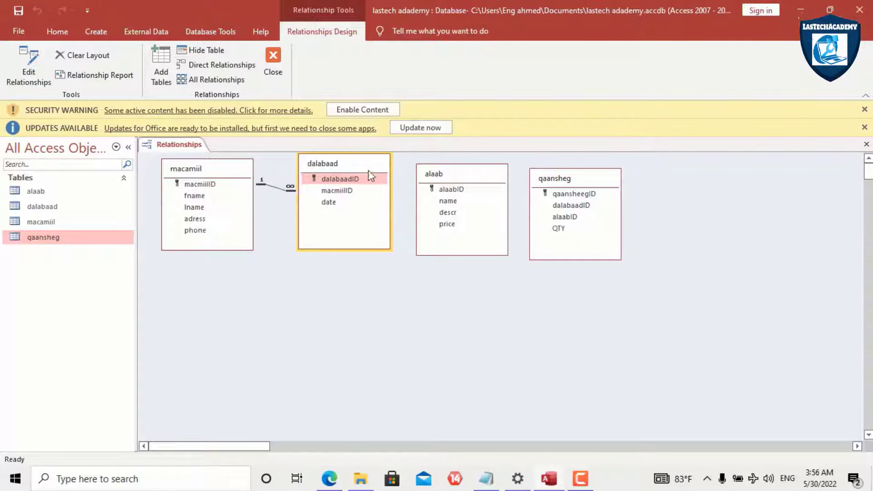
pyautogui.rightClick(273, 185)
pyautogui.click(293, 195)
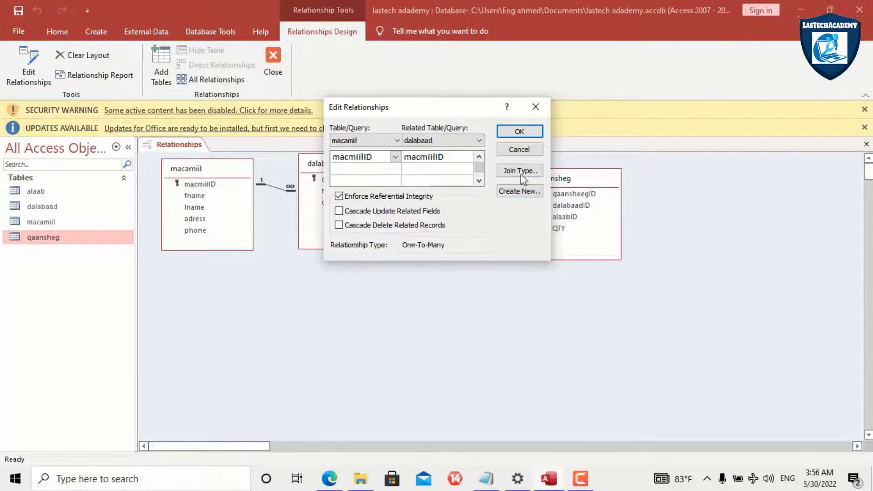
pyautogui.click(518, 133)
pyautogui.moveTo(476, 173); pyautogui.dragTo(486, 157)
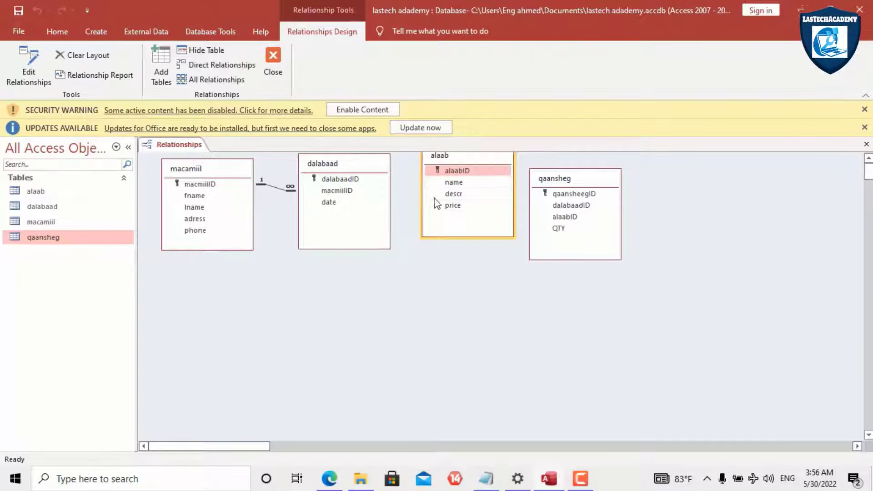
pyautogui.click(508, 172)
# - Space alaab and qaansheg evenly in the row beside dalabaad
pyautogui.moveTo(483, 157); pyautogui.dragTo(701, 187)
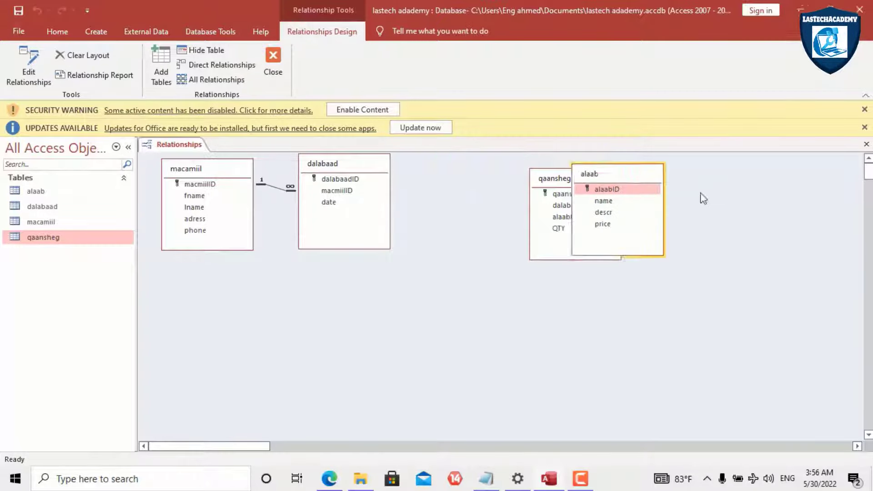
pyautogui.moveTo(568, 178); pyautogui.dragTo(497, 175)
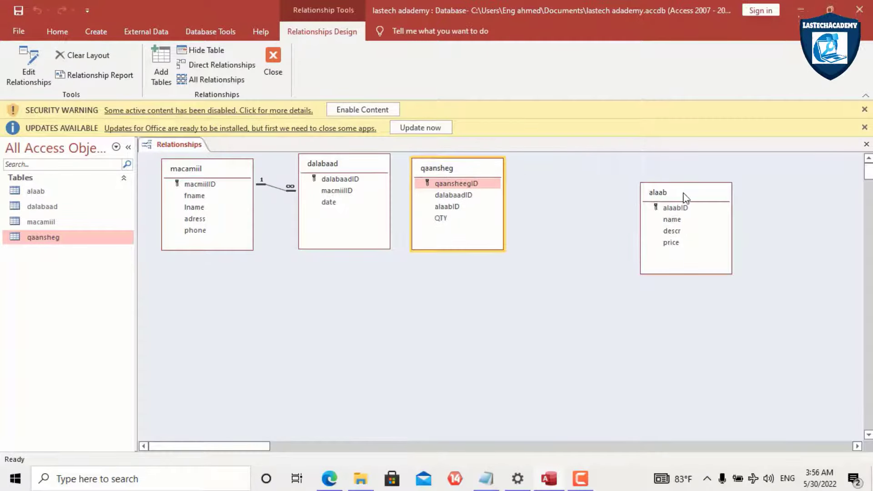
pyautogui.moveTo(684, 197); pyautogui.dragTo(567, 176)
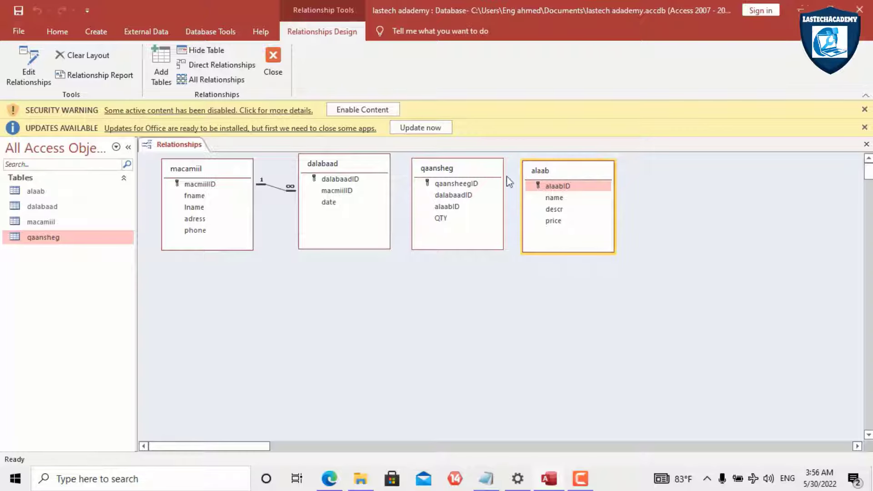
pyautogui.moveTo(473, 171); pyautogui.dragTo(485, 170)
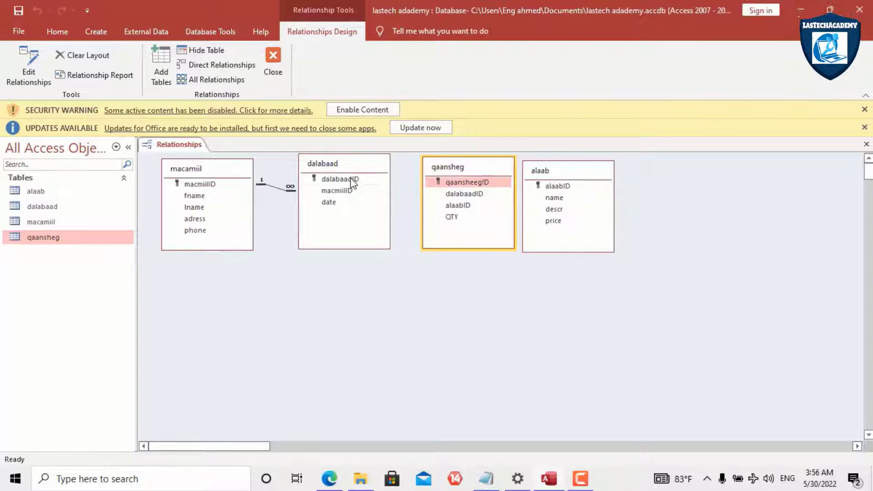
# - Link dalabaadID from dalabaad to qaansheg one-to-many with enforced referential integrity
pyautogui.moveTo(354, 181); pyautogui.dragTo(476, 197)
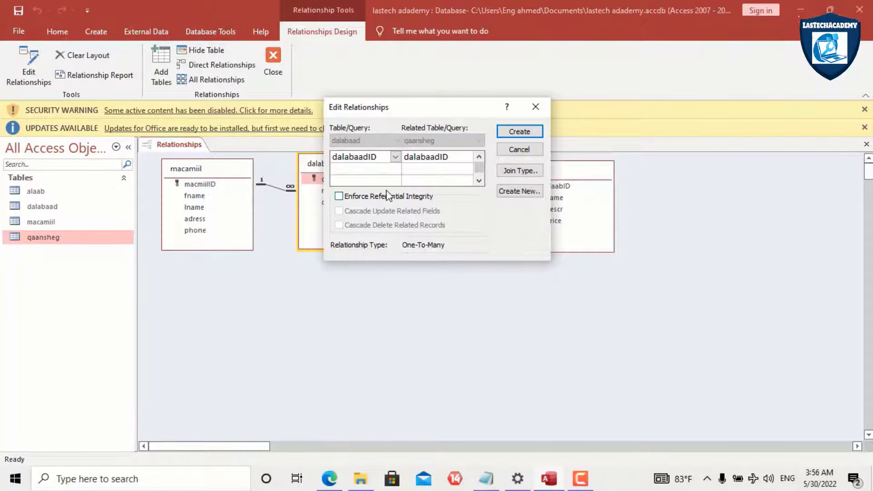
pyautogui.click(375, 198)
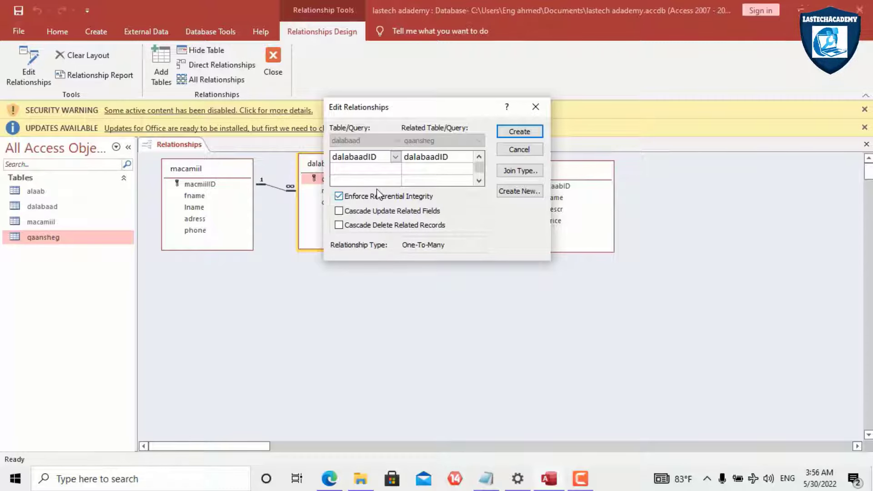
pyautogui.click(509, 131)
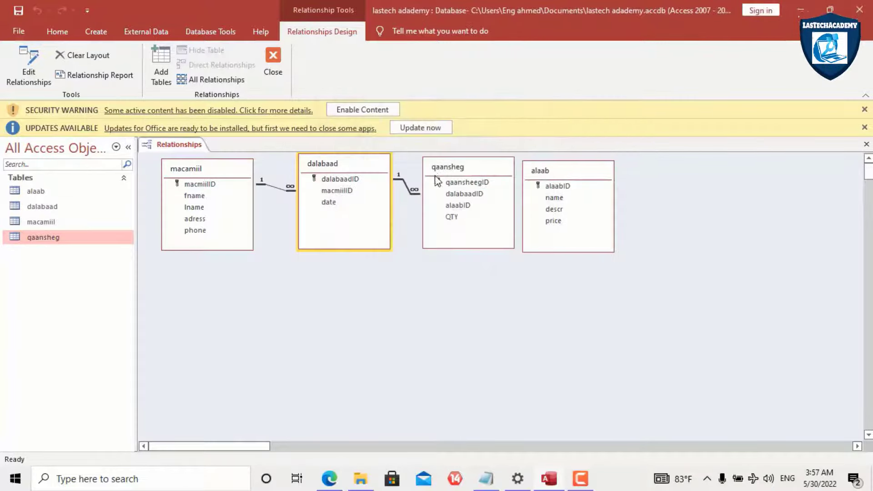
pyautogui.moveTo(469, 174)
pyautogui.mouseDown()
pyautogui.moveTo(492, 160)
pyautogui.moveTo(465, 167)
pyautogui.mouseUp()
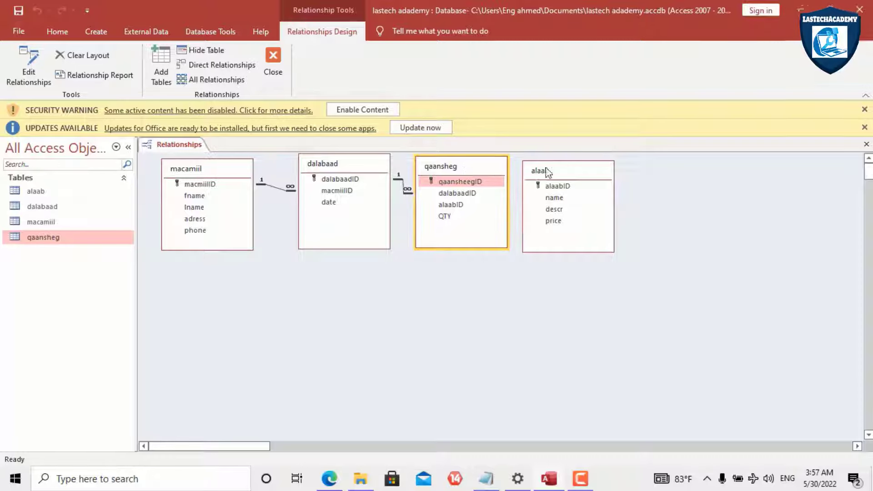
# - Relate alaab to qaansheg on alaabID with referential integrity enforced
pyautogui.moveTo(553, 172); pyautogui.dragTo(590, 169)
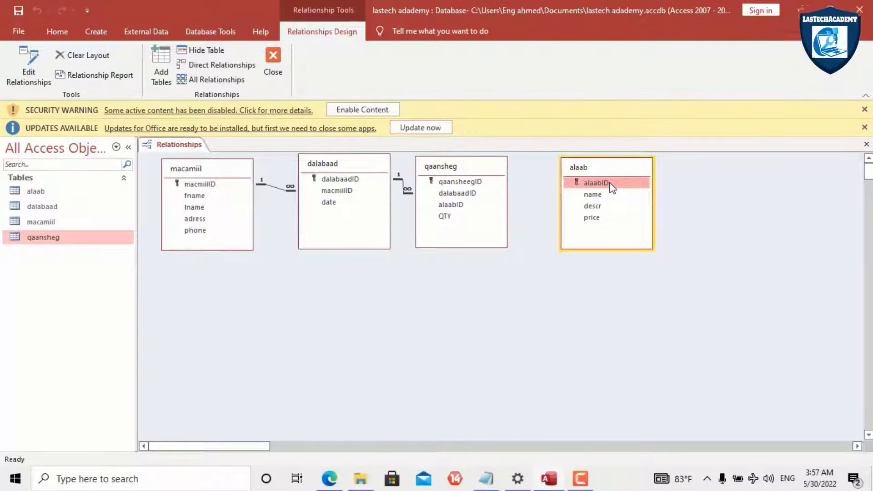
pyautogui.moveTo(611, 186); pyautogui.dragTo(461, 209)
pyautogui.moveTo(590, 187); pyautogui.dragTo(461, 210)
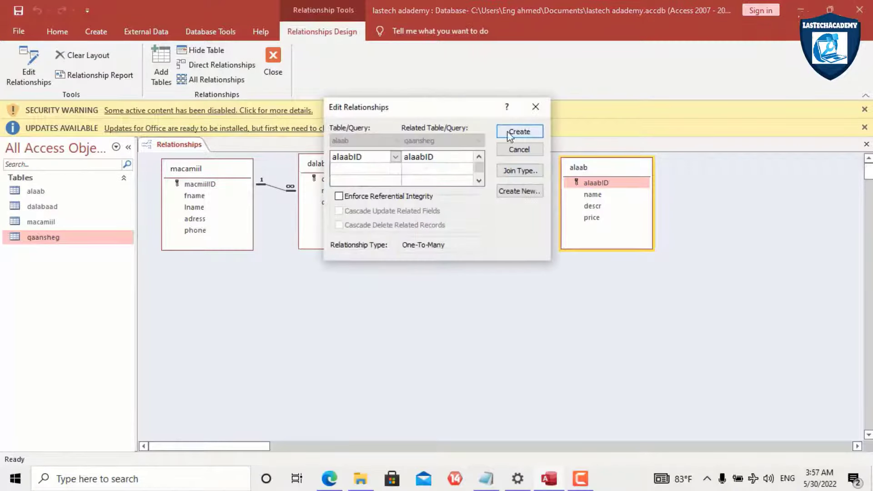
pyautogui.click(402, 196)
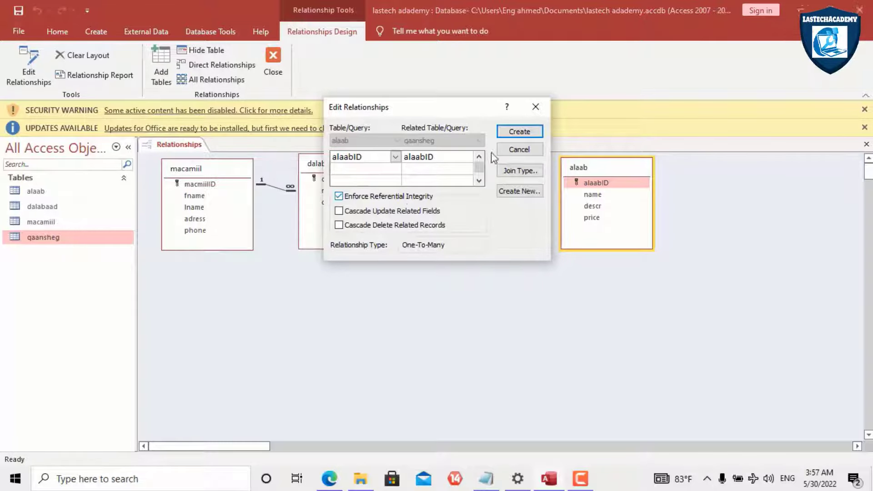
pyautogui.click(519, 131)
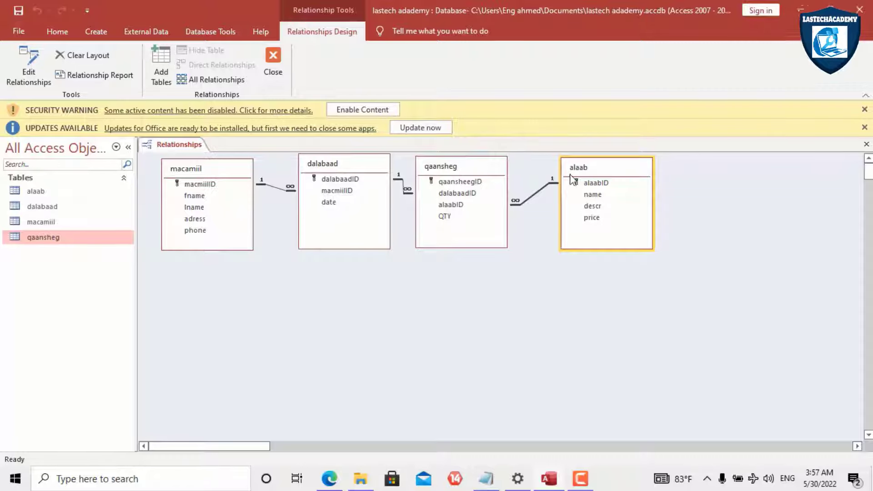
# - Arrange macamiil, dalabaad, qaansheg and alaab side by side in a single row
pyautogui.moveTo(601, 168); pyautogui.dragTo(581, 163)
pyautogui.click(478, 166)
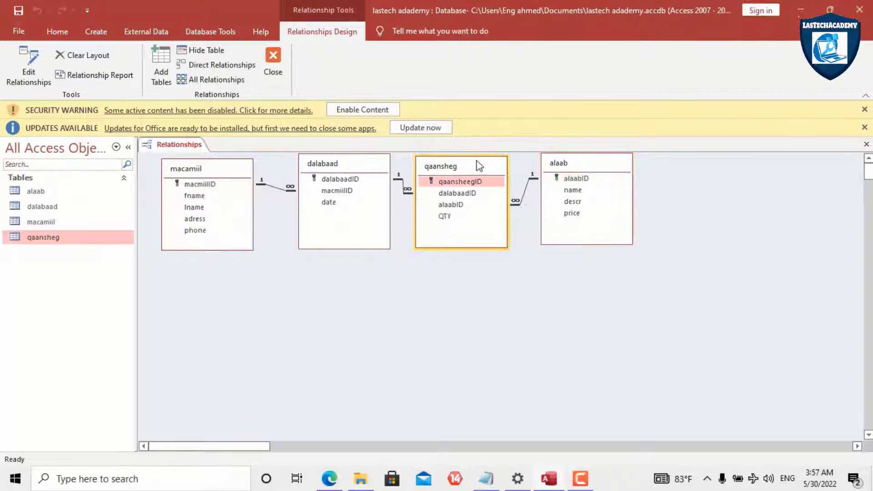
pyautogui.moveTo(478, 166); pyautogui.dragTo(490, 162)
pyautogui.moveTo(577, 163); pyautogui.dragTo(425, 278)
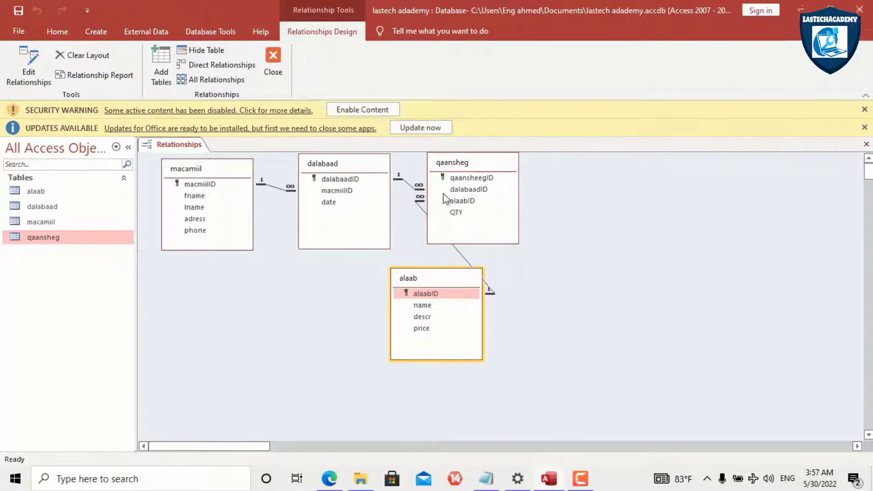
pyautogui.moveTo(456, 161); pyautogui.dragTo(538, 165)
pyautogui.moveTo(337, 164)
pyautogui.mouseDown()
pyautogui.moveTo(296, 254)
pyautogui.moveTo(343, 187)
pyautogui.moveTo(324, 174)
pyautogui.mouseUp()
pyautogui.moveTo(564, 168); pyautogui.dragTo(605, 170)
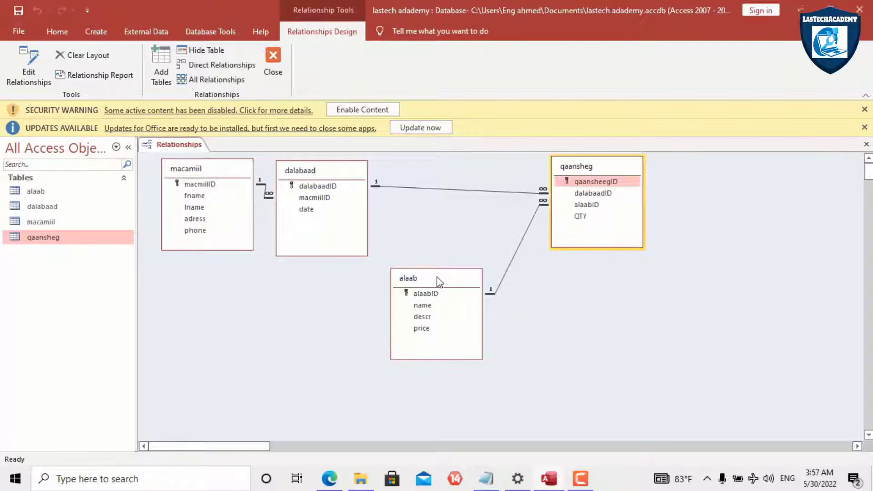
pyautogui.moveTo(438, 283); pyautogui.dragTo(651, 206)
pyautogui.moveTo(611, 166); pyautogui.dragTo(458, 173)
pyautogui.moveTo(698, 234); pyautogui.dragTo(565, 172)
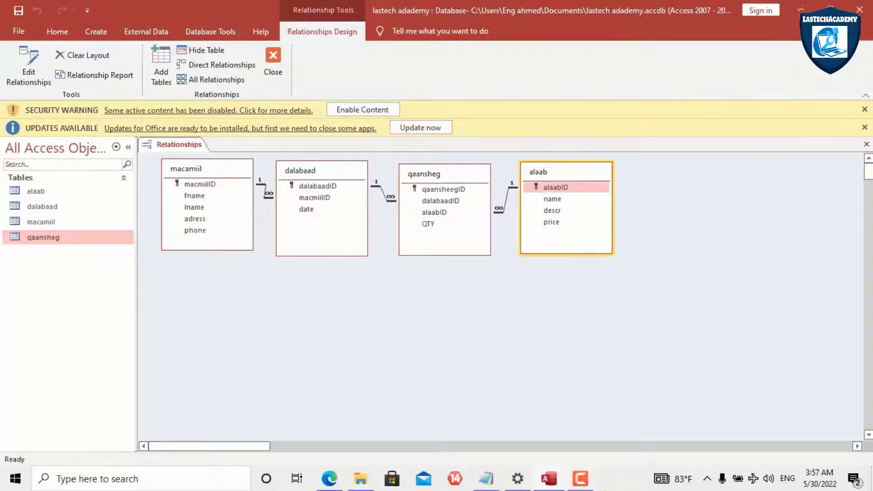
pyautogui.click(581, 478)
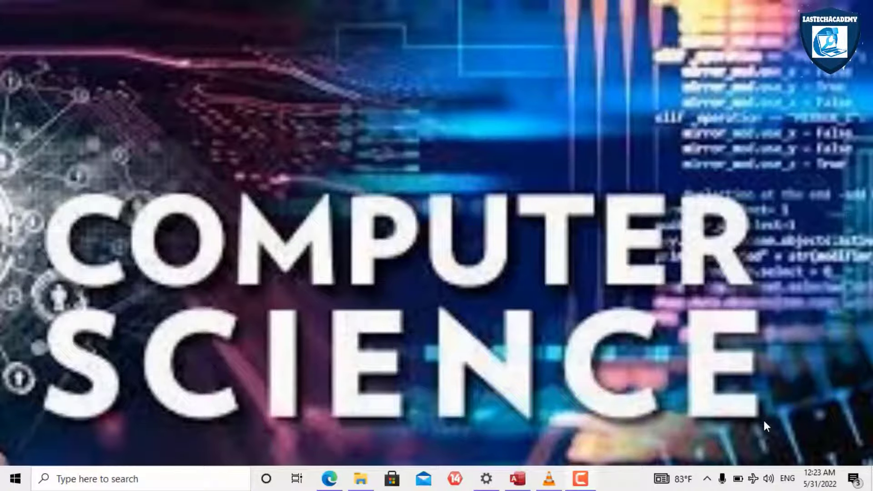
# - Restore the Access window, showing the alaab table's five item records
pyautogui.click(516, 480)
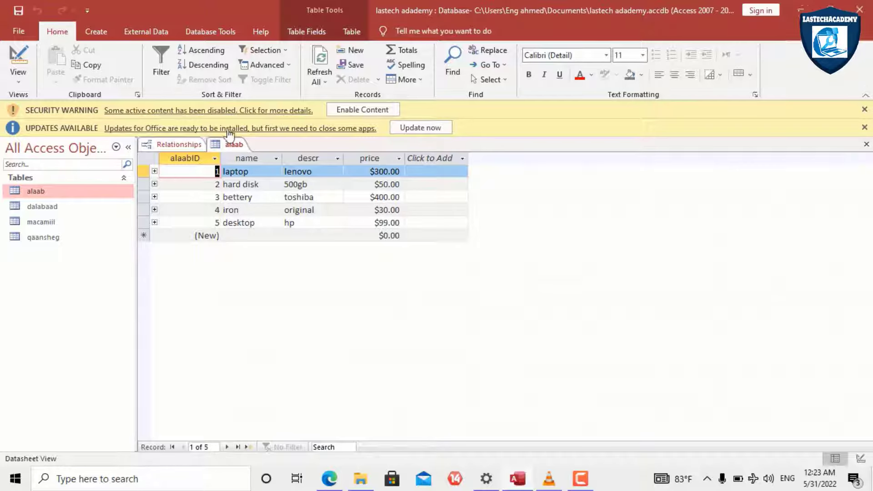
# - Line up dalabaad, qaansheg and alaab beside macamiil, then open macamiil's customer records
pyautogui.click(160, 145)
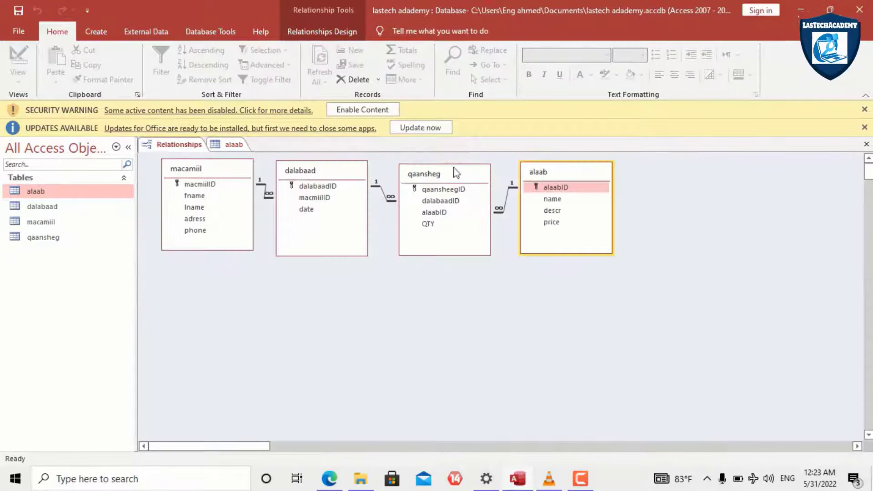
pyautogui.moveTo(560, 171); pyautogui.dragTo(608, 189)
pyautogui.moveTo(487, 172); pyautogui.dragTo(512, 165)
pyautogui.moveTo(361, 169); pyautogui.dragTo(343, 177)
pyautogui.moveTo(497, 170); pyautogui.dragTo(472, 171)
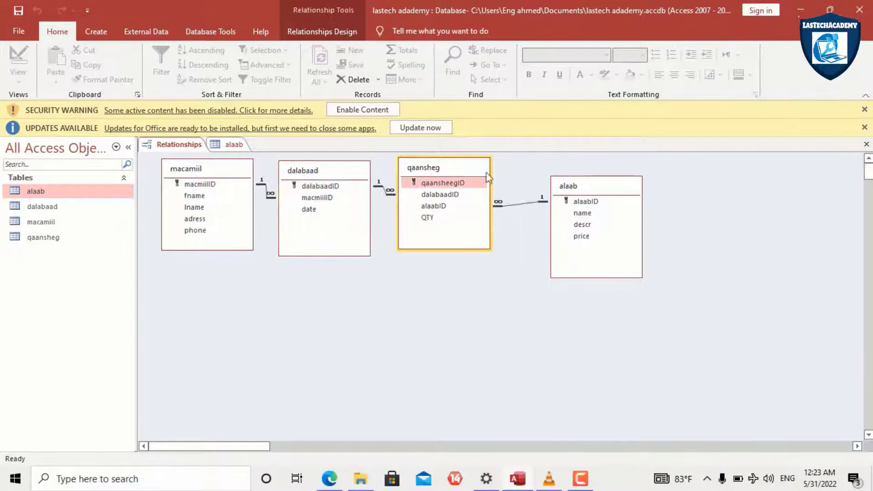
pyautogui.moveTo(609, 190); pyautogui.dragTo(583, 185)
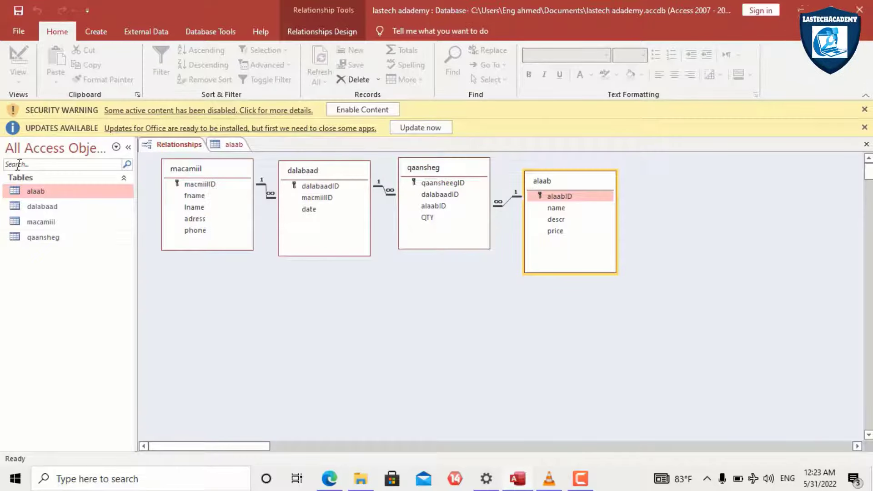
pyautogui.doubleClick(51, 221)
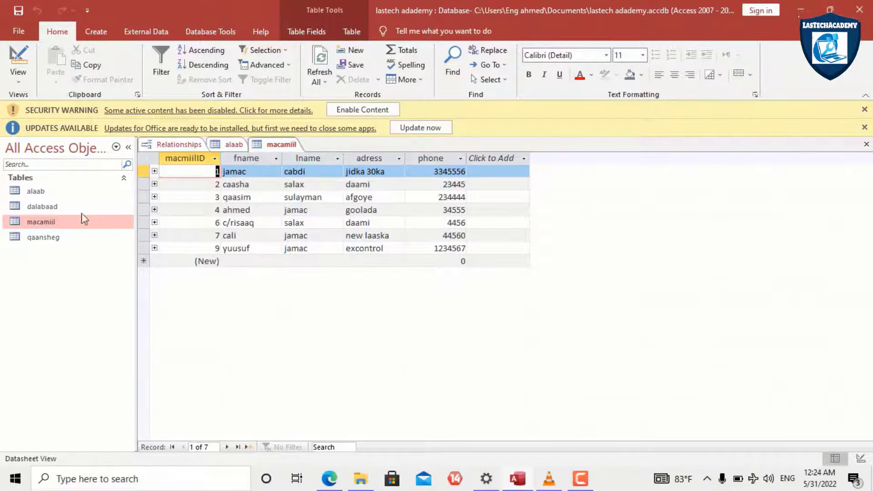
# - Open the dalabaad table and enter macmiilID 12 in a new record
pyautogui.click(49, 207)
pyautogui.rightClick(48, 204)
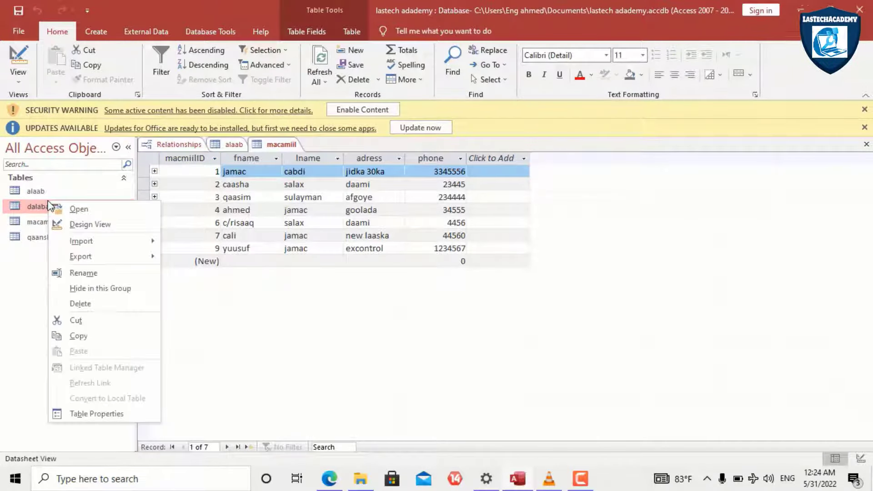
pyautogui.click(91, 210)
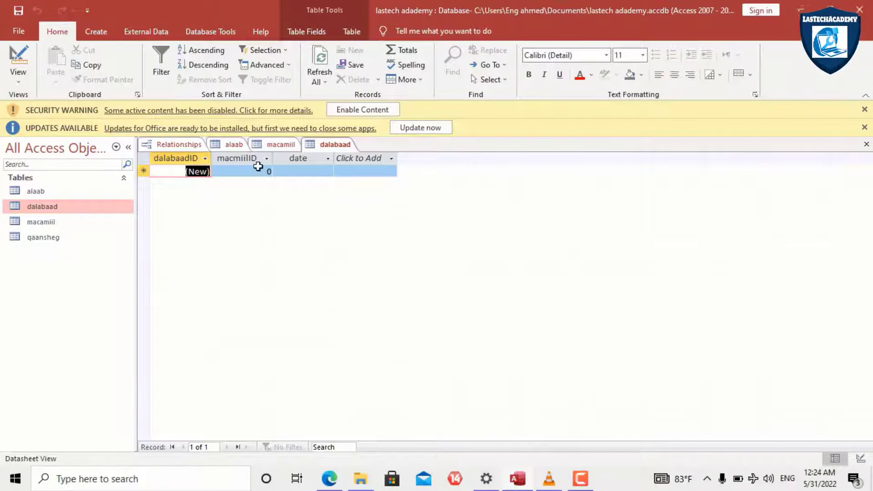
pyautogui.press('Tab')
pyautogui.press('BackSpace')
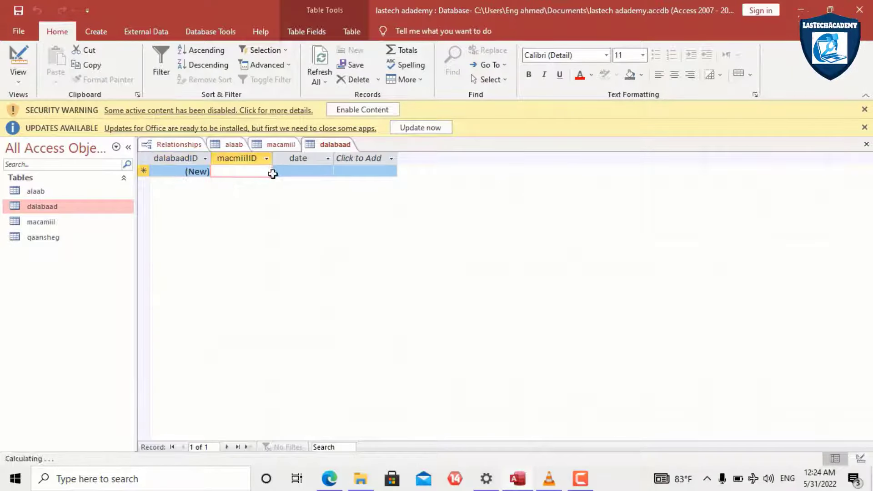
pyautogui.write('12')
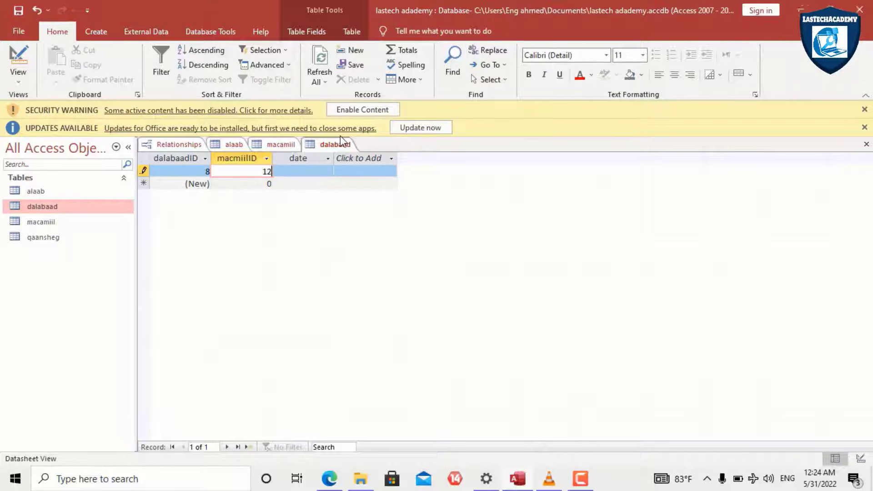
# - Date the record 5/30/2022 and try saving it, triggering the related-record error
pyautogui.click(280, 145)
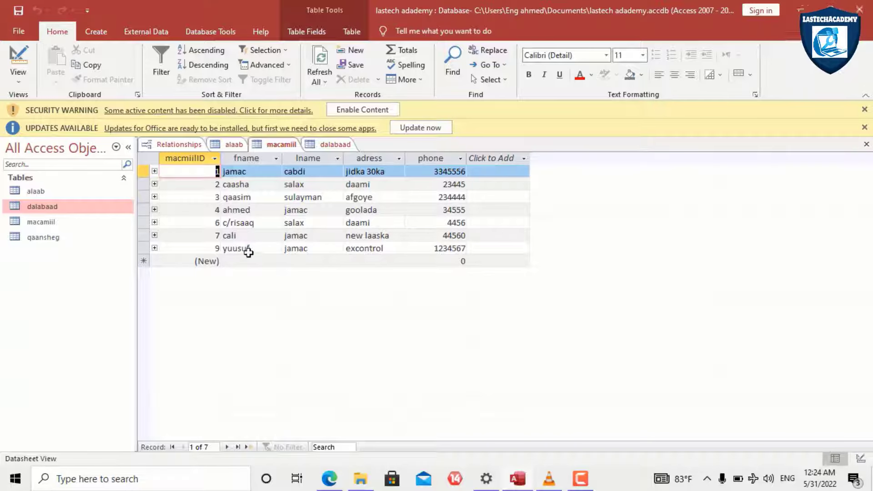
pyautogui.click(327, 145)
pyautogui.click(269, 171)
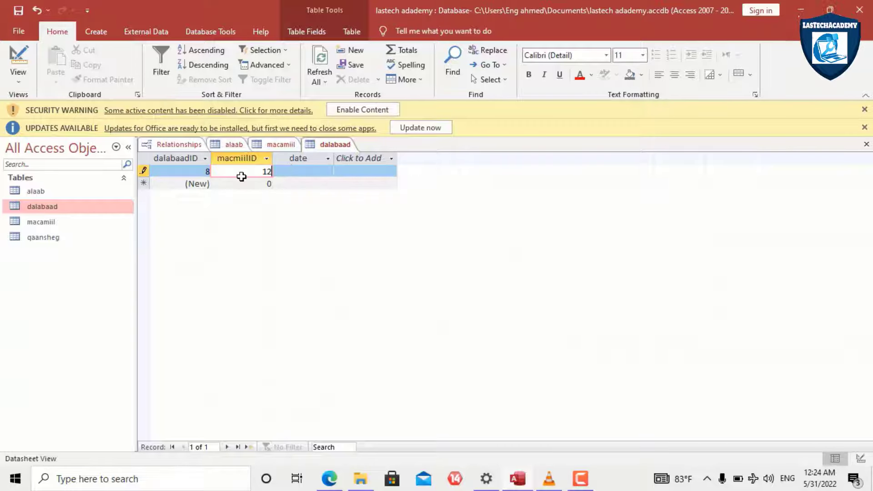
pyautogui.click(322, 171)
pyautogui.click(340, 170)
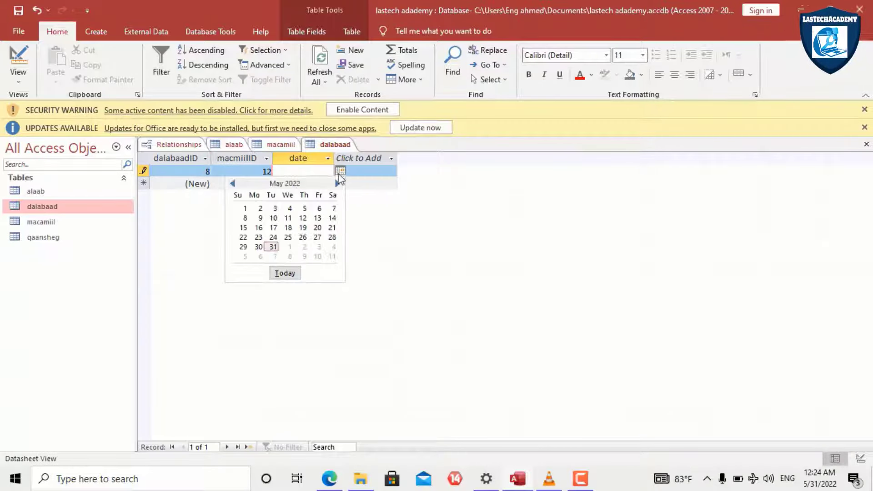
pyautogui.click(258, 246)
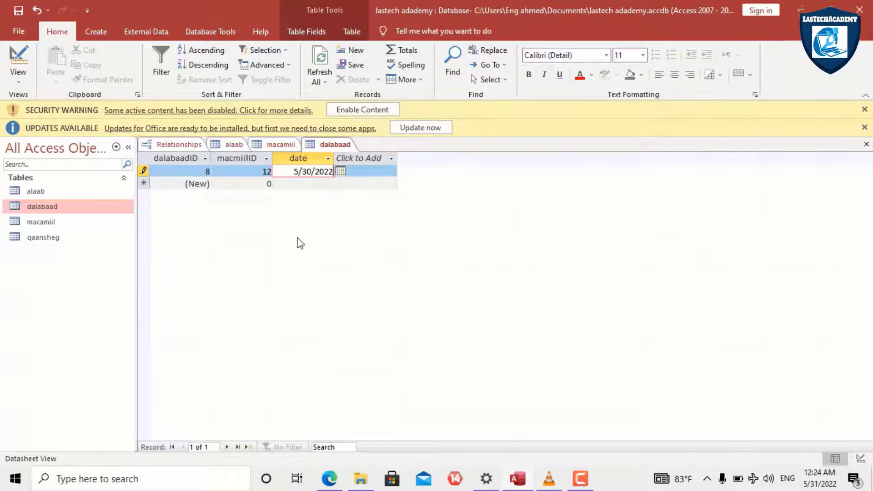
pyautogui.click(299, 243)
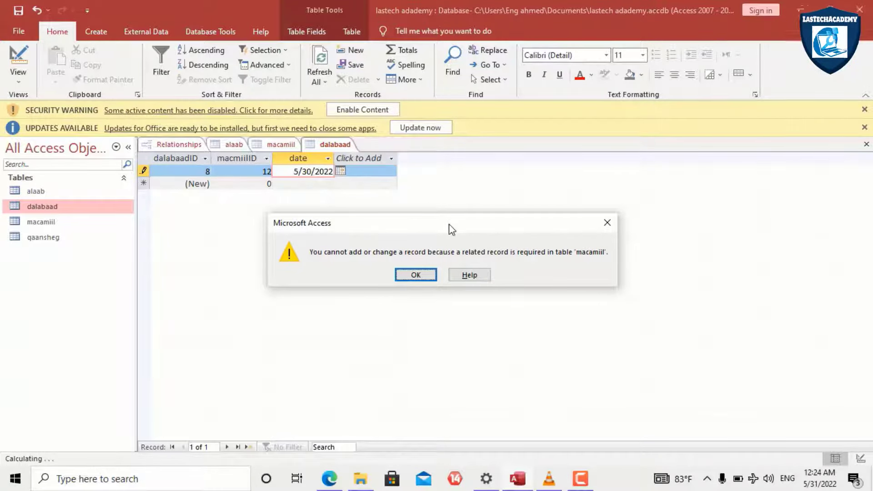
# - Dismiss the related-record error and clear the invalid macmiilID 12
pyautogui.moveTo(455, 226); pyautogui.dragTo(500, 182)
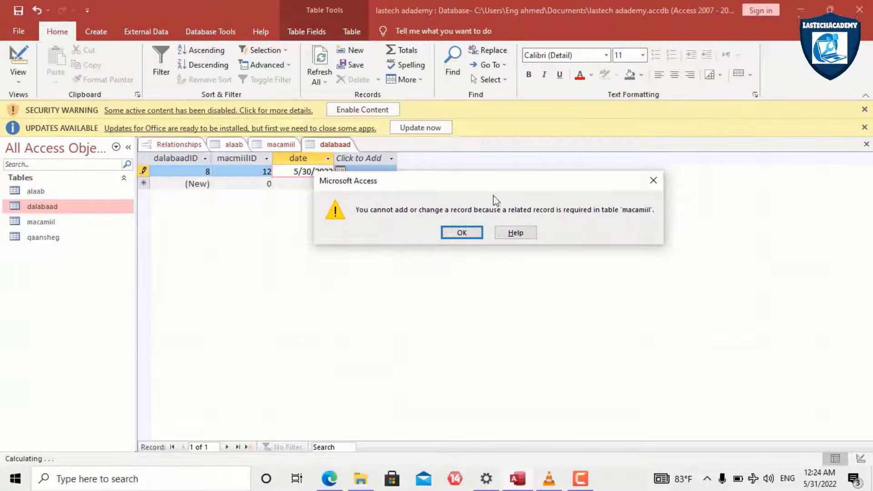
pyautogui.moveTo(495, 187); pyautogui.dragTo(523, 209)
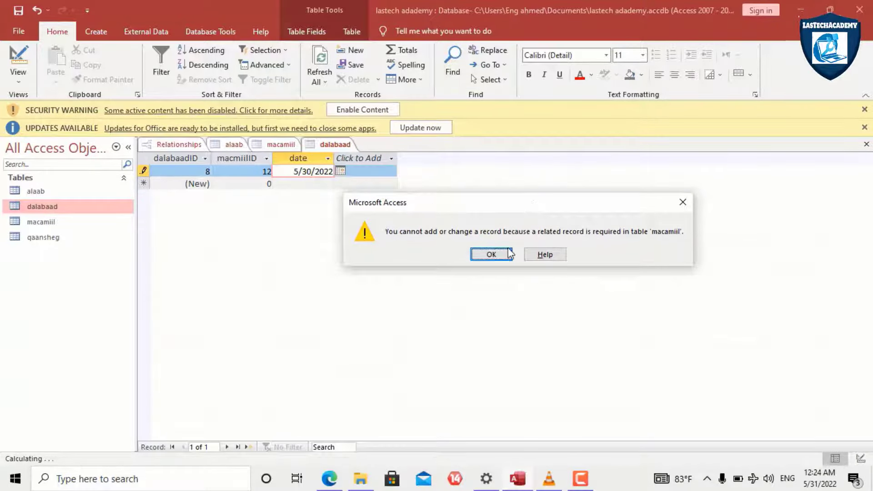
pyautogui.click(491, 255)
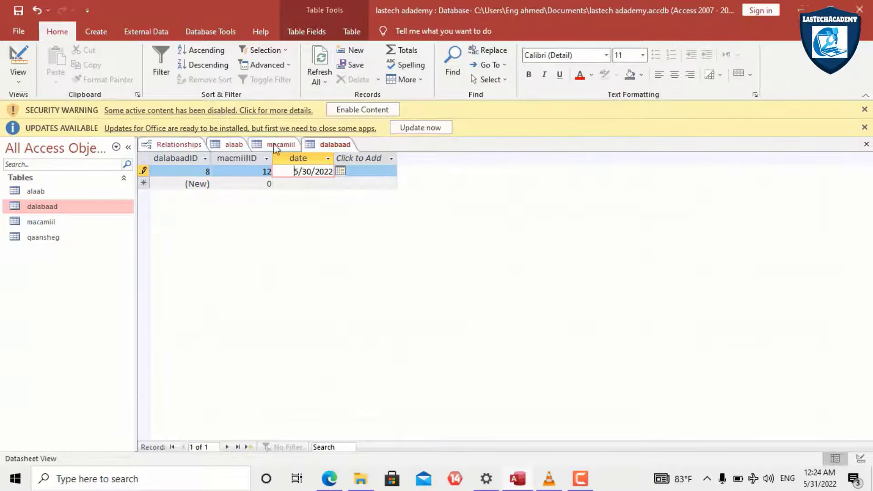
pyautogui.click(287, 145)
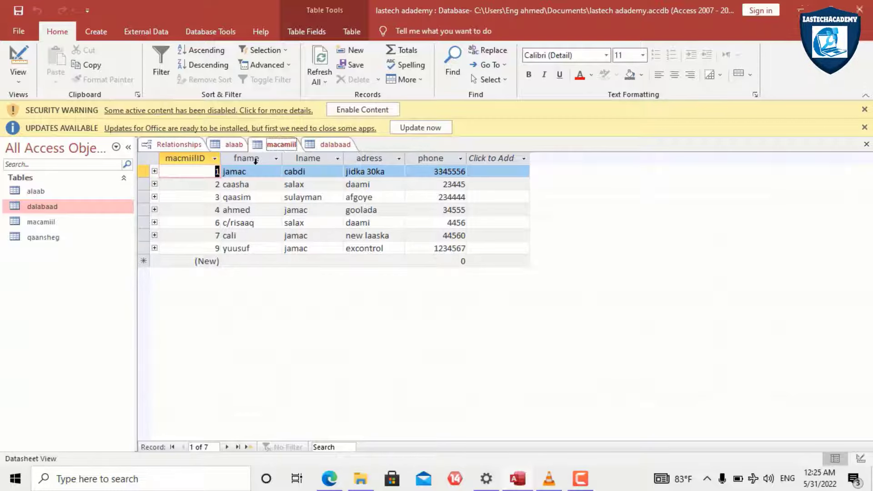
pyautogui.click(341, 144)
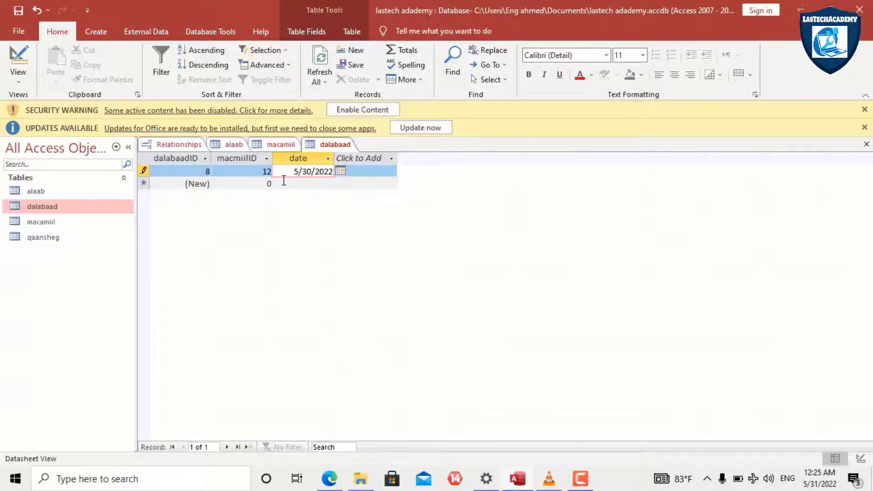
pyautogui.doubleClick(268, 172)
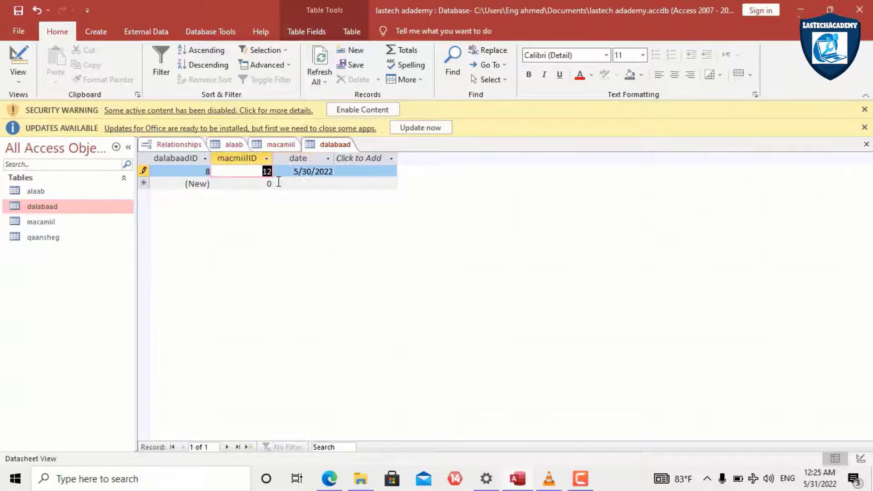
pyautogui.press('BackSpace')
# - Retry saving with macmiilID 5, dismiss the same error, and clear that value too
pyautogui.click(286, 146)
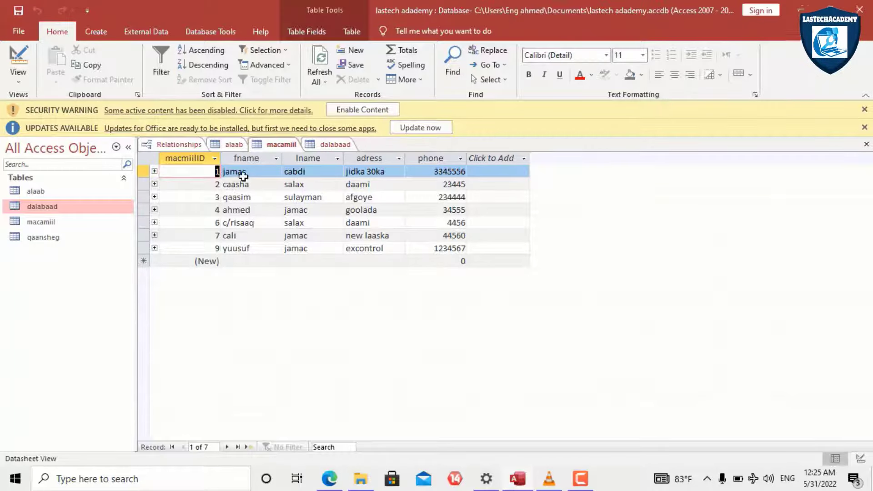
pyautogui.click(330, 146)
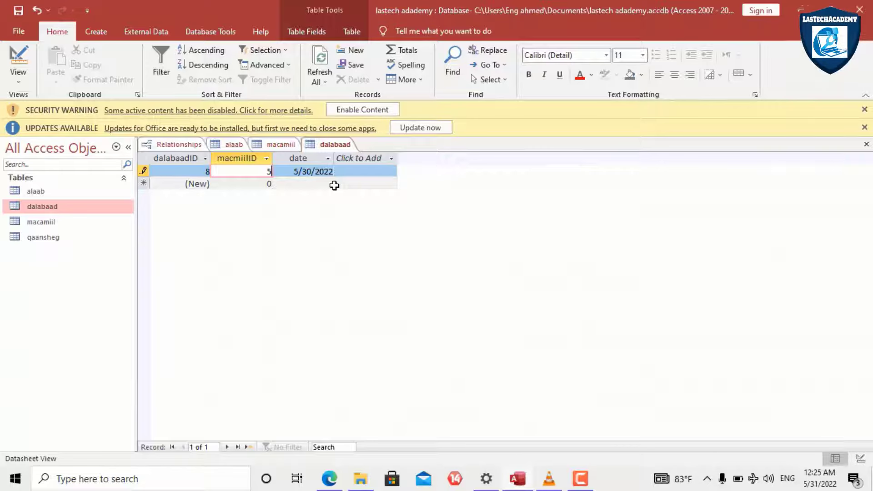
pyautogui.press('Tab')
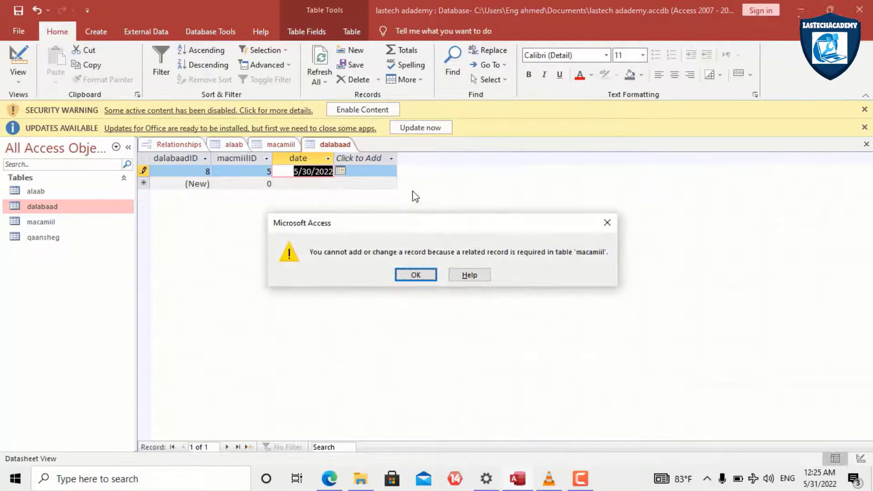
pyautogui.moveTo(411, 223); pyautogui.dragTo(420, 212)
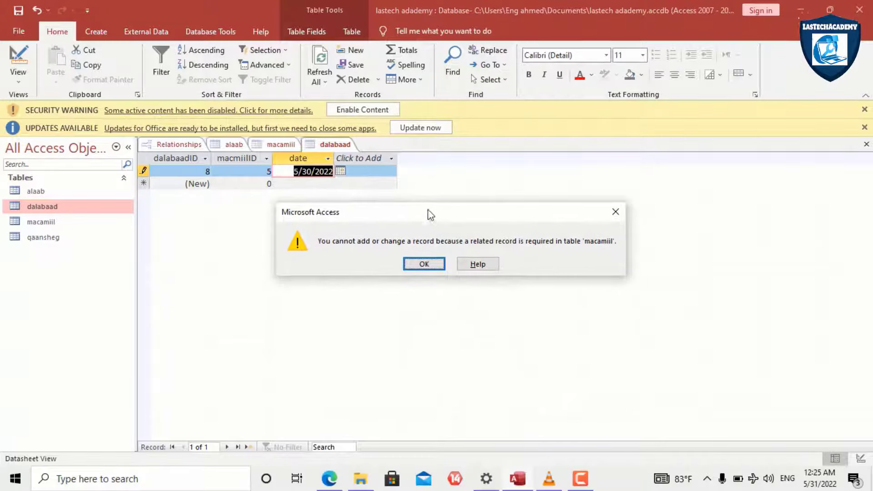
pyautogui.click(423, 265)
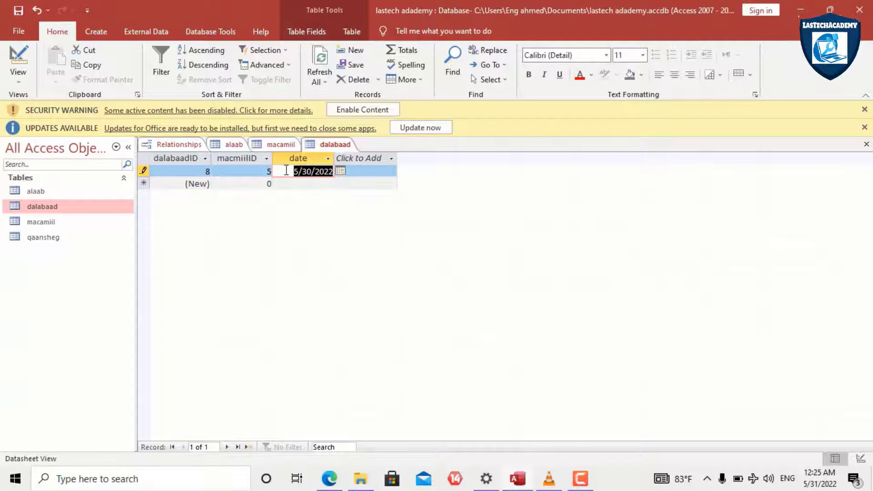
pyautogui.click(266, 172)
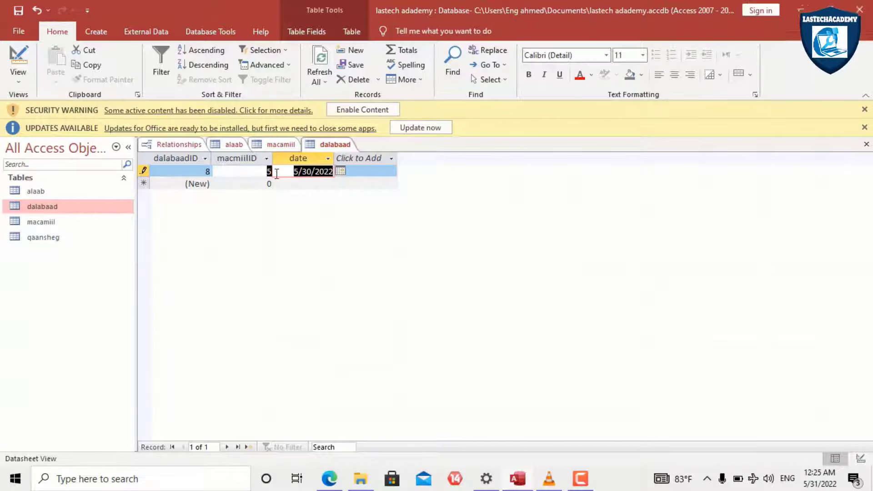
pyautogui.press('BackSpace')
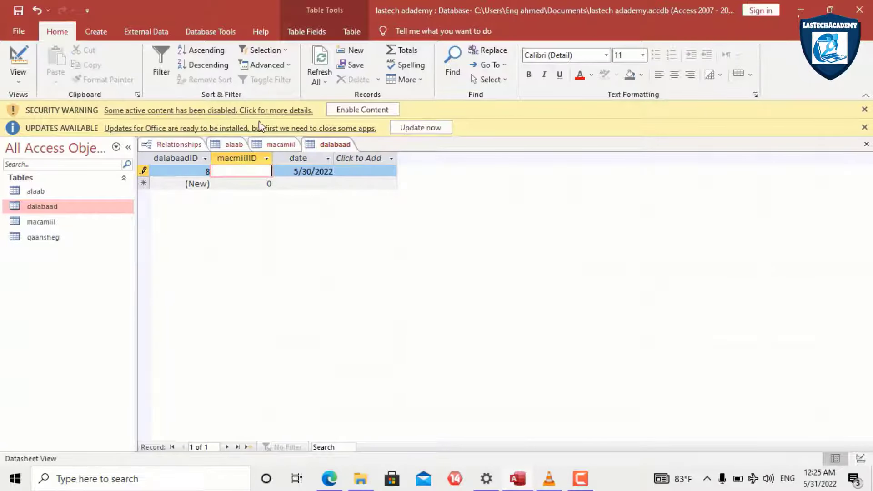
# - Enter existing customer ID 3 as macmiilID and save dalabaad record 8
pyautogui.click(338, 145)
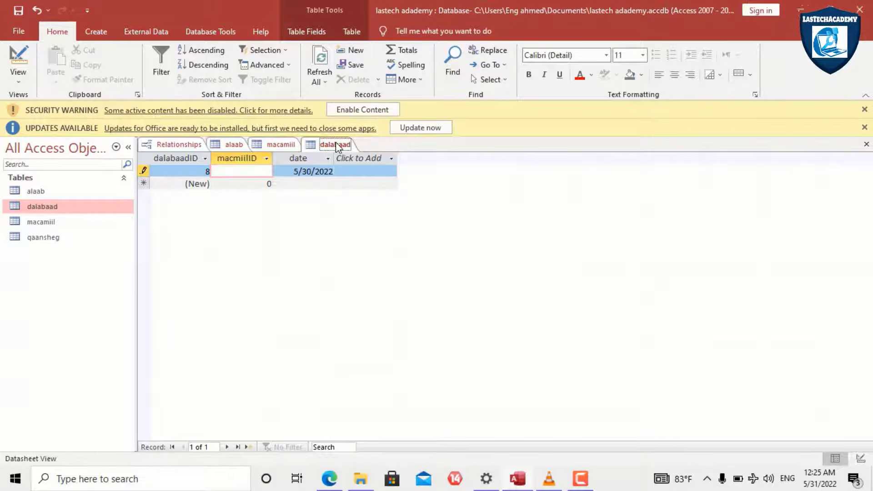
pyautogui.click(291, 144)
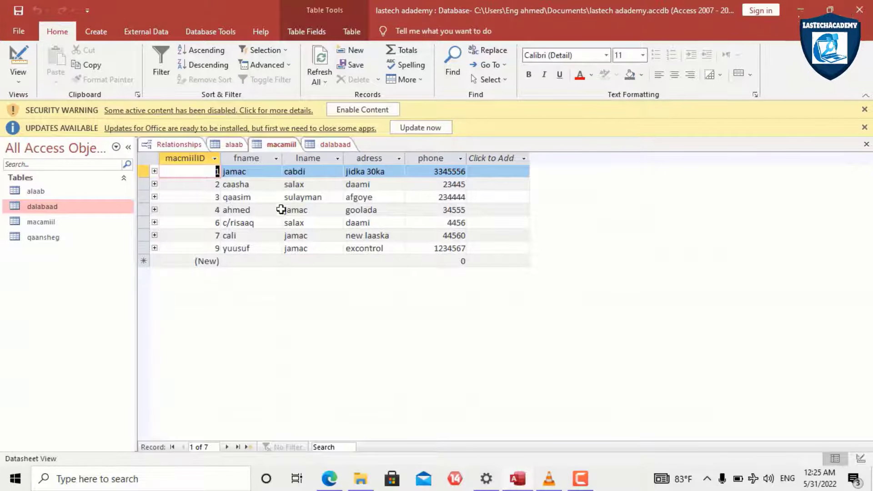
pyautogui.click(326, 146)
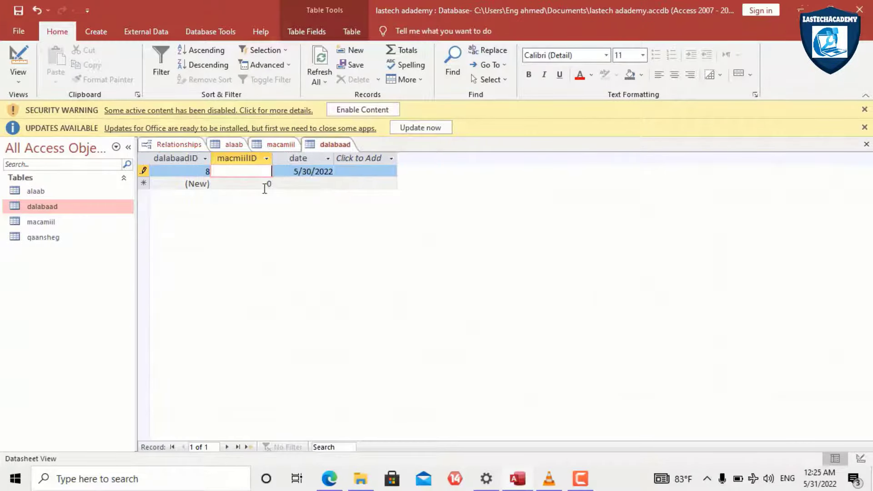
pyautogui.write('3')
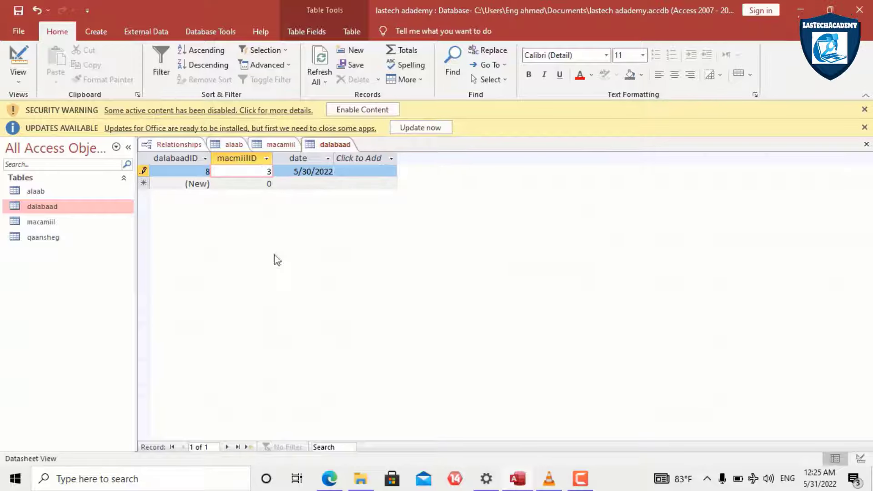
pyautogui.press('Tab')
pyautogui.press('Tab')
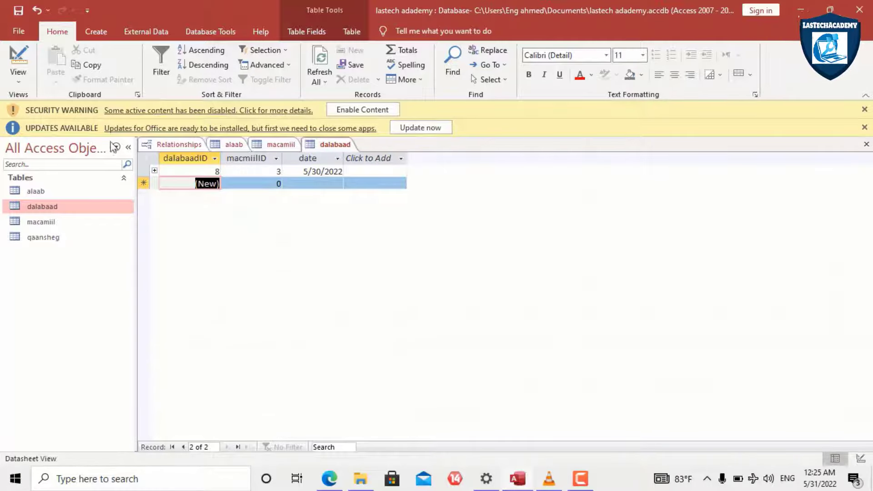
# - Open the qaansheg and alaab datasheets from the Navigation Pane
pyautogui.click(44, 241)
pyautogui.rightClick(43, 240)
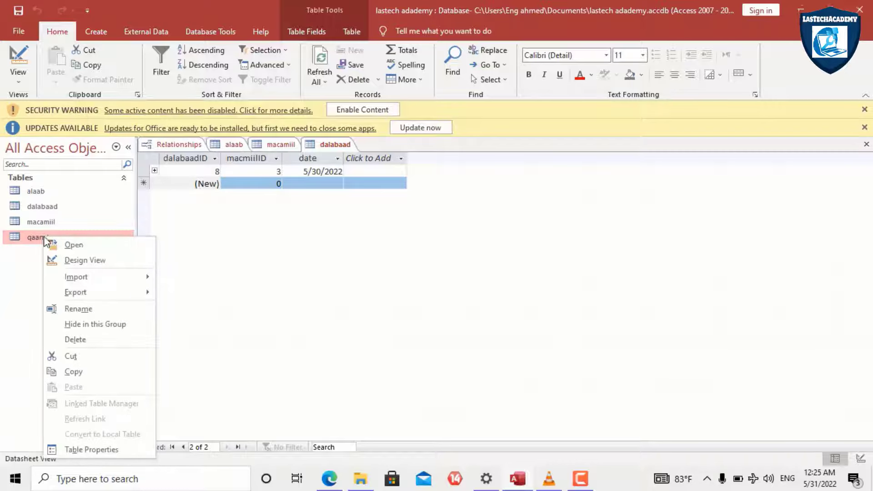
pyautogui.click(82, 245)
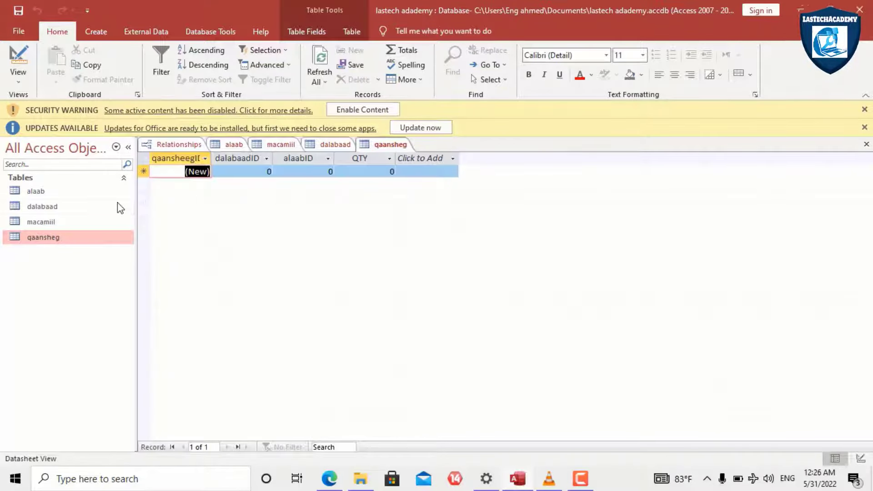
pyautogui.click(43, 193)
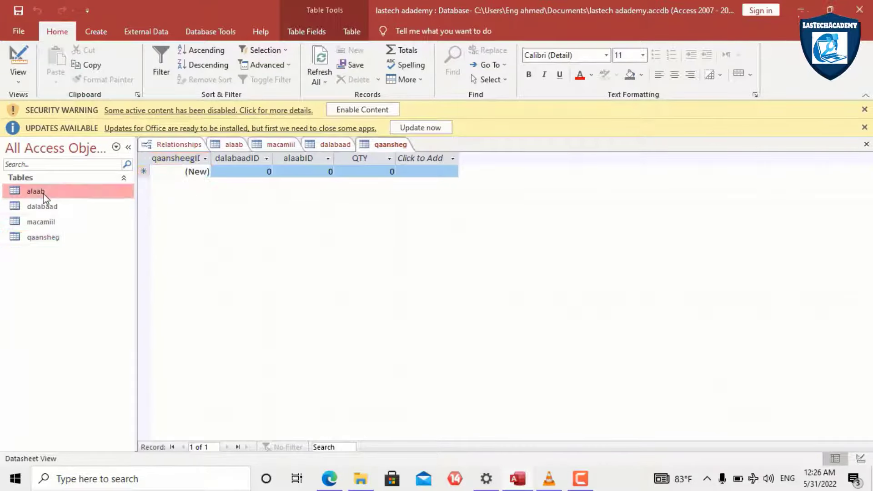
pyautogui.rightClick(44, 195)
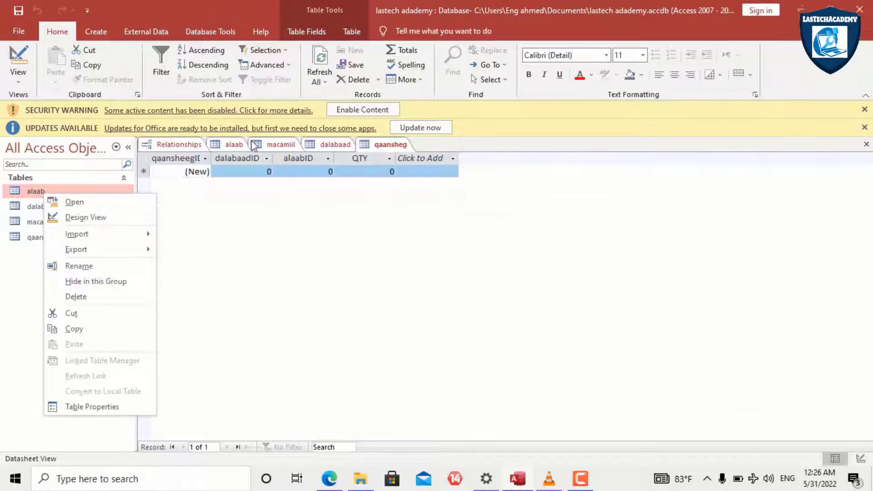
pyautogui.click(237, 146)
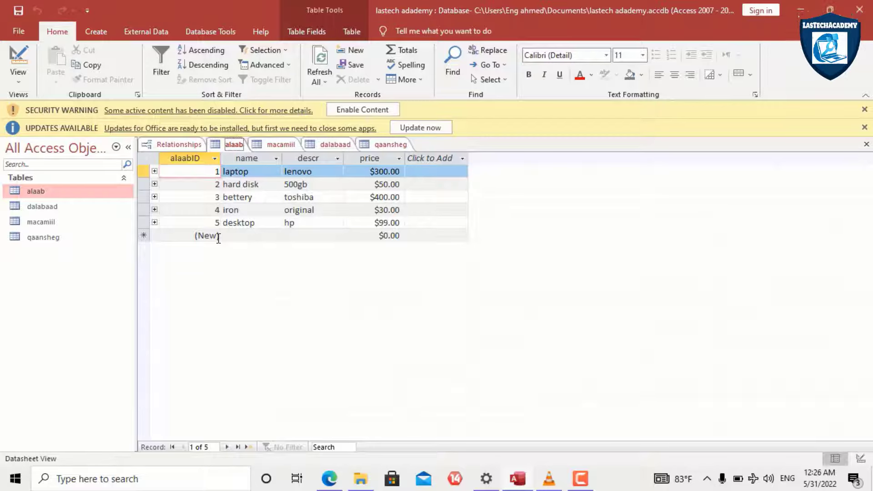
pyautogui.click(34, 233)
pyautogui.rightClick(33, 233)
# - Start a new qaansheg record, clearing default dalabaadID and alaabID after checking existing IDs
pyautogui.click(57, 239)
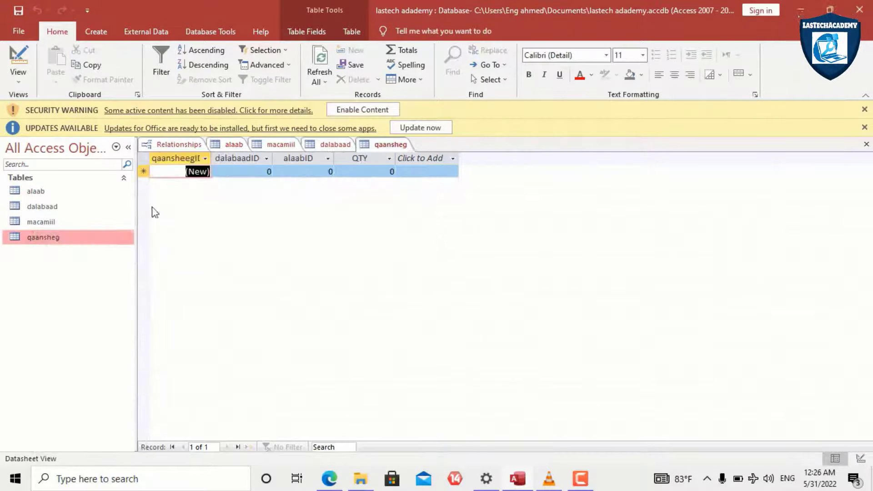
pyautogui.click(269, 172)
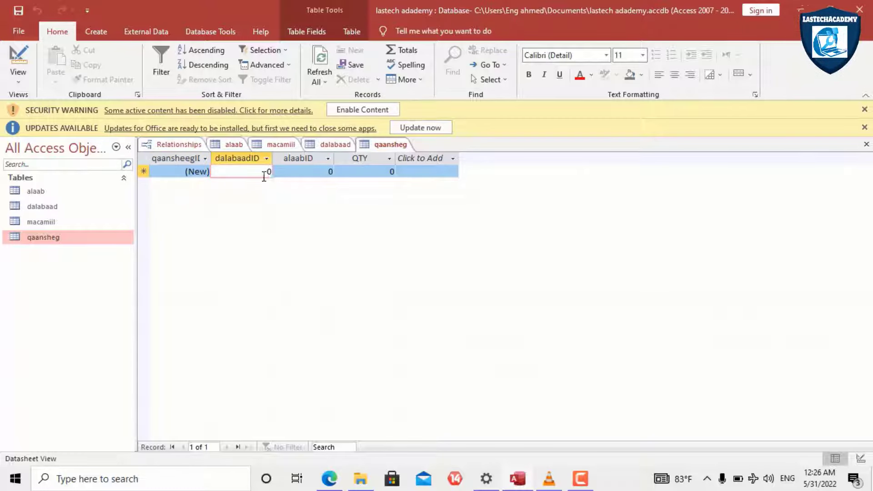
pyautogui.click(269, 171)
pyautogui.press('BackSpace')
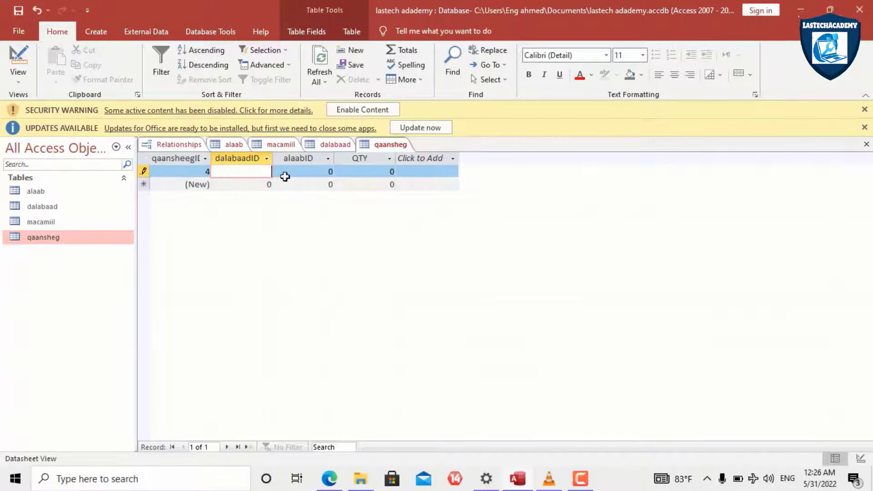
pyautogui.doubleClick(42, 207)
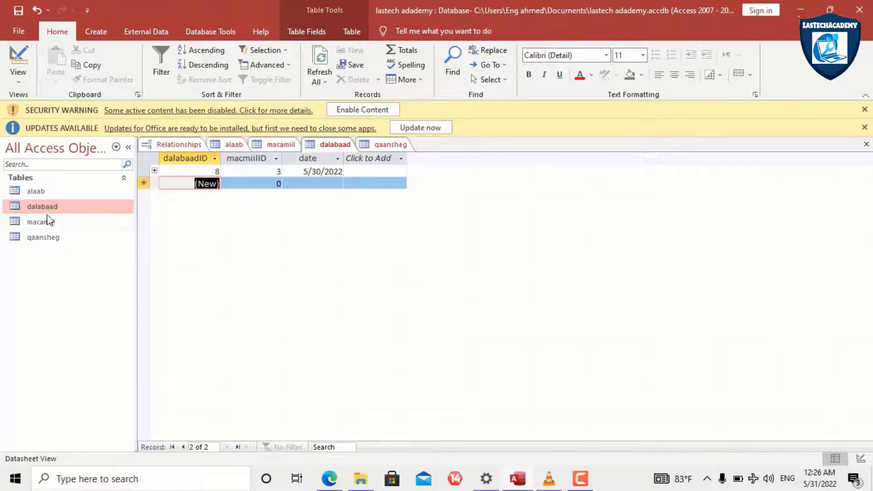
pyautogui.doubleClick(43, 192)
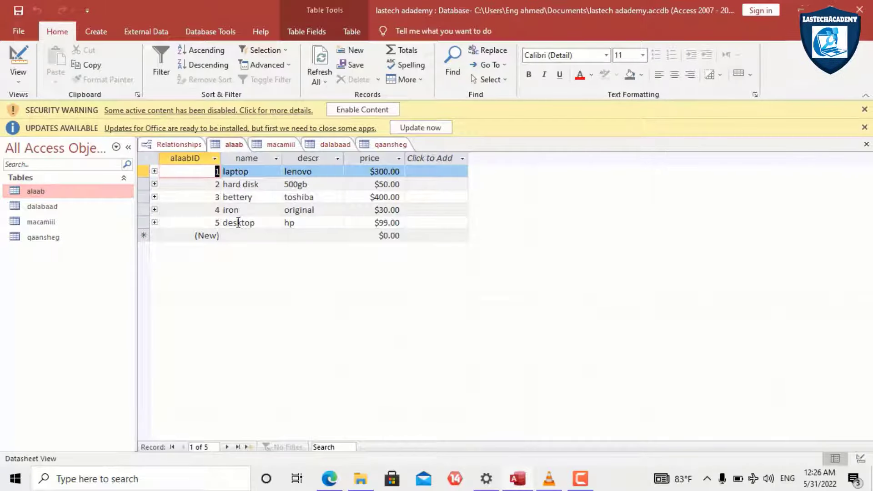
pyautogui.rightClick(60, 238)
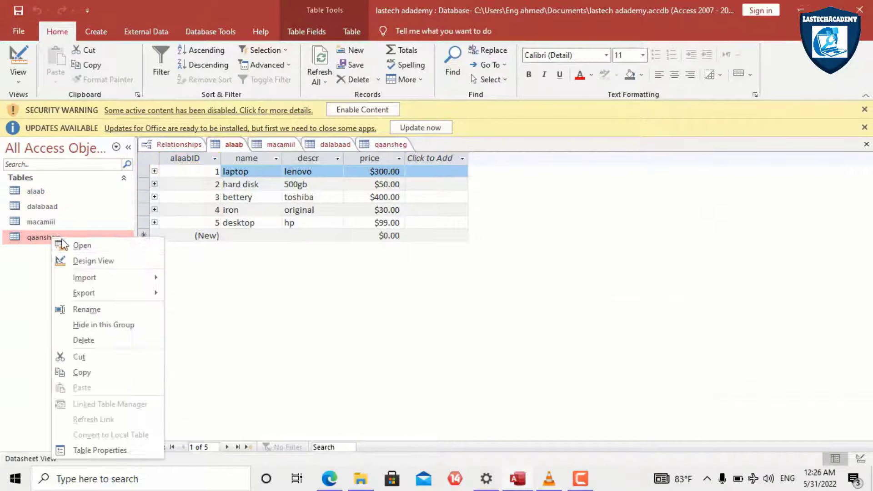
pyautogui.click(94, 246)
pyautogui.click(251, 175)
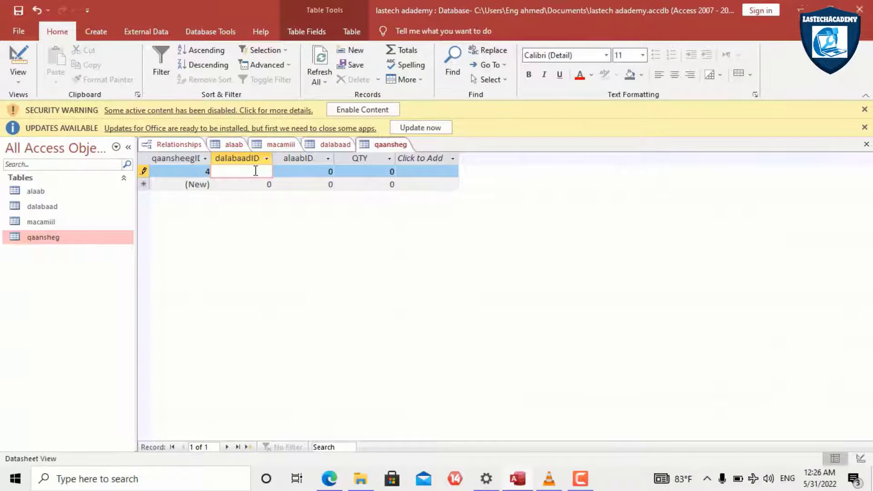
pyautogui.click(313, 172)
pyautogui.press('BackSpace')
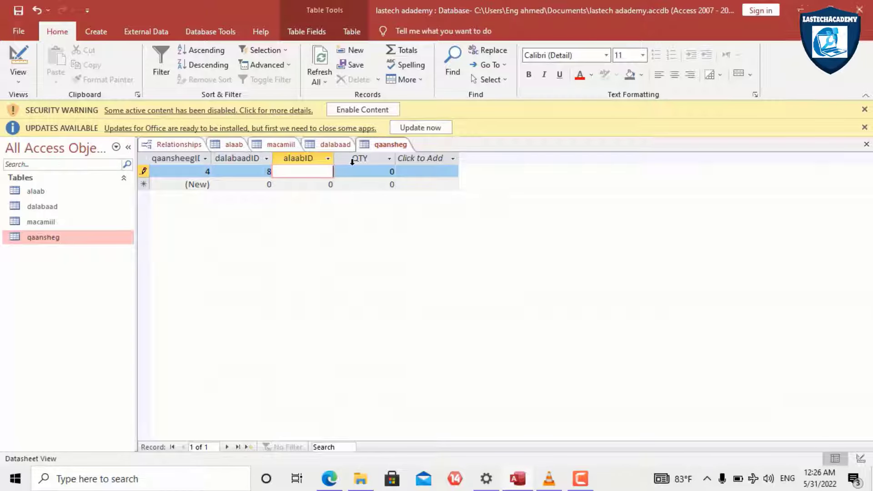
# - Set QTY to 5 and try committing the qaansheg record
pyautogui.click(240, 145)
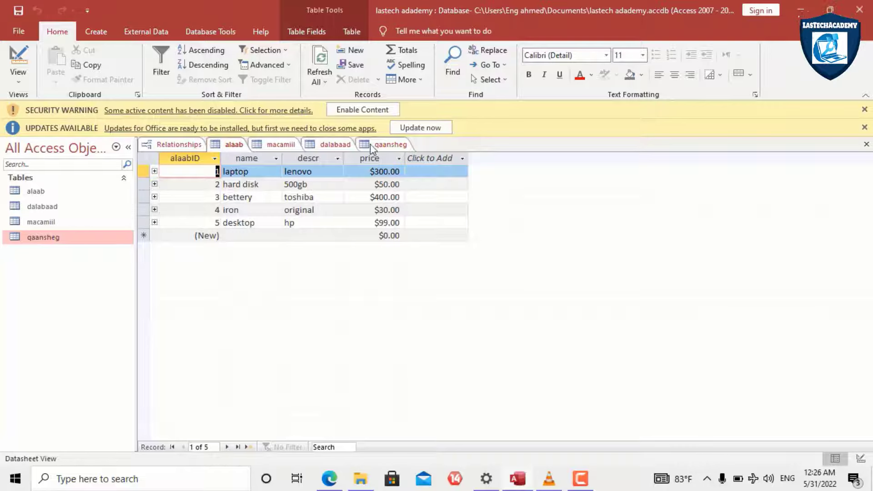
pyautogui.click(385, 145)
pyautogui.click(381, 171)
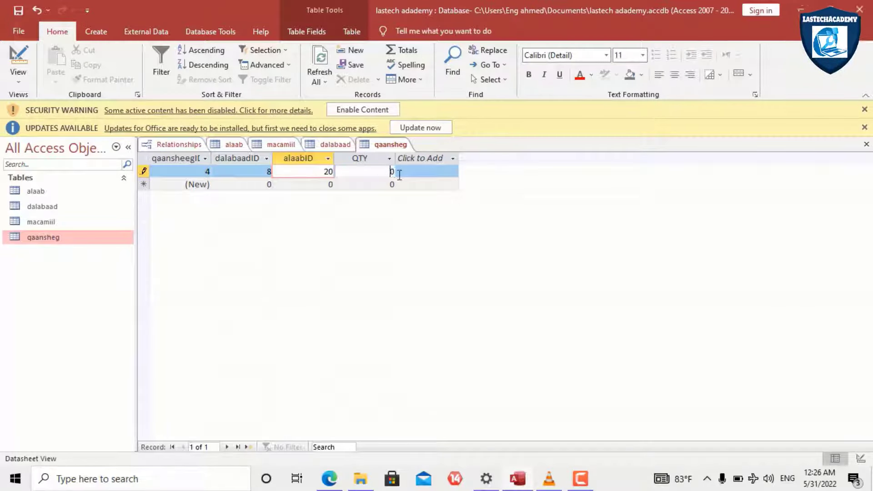
pyautogui.press('BackSpace')
pyautogui.write('5')
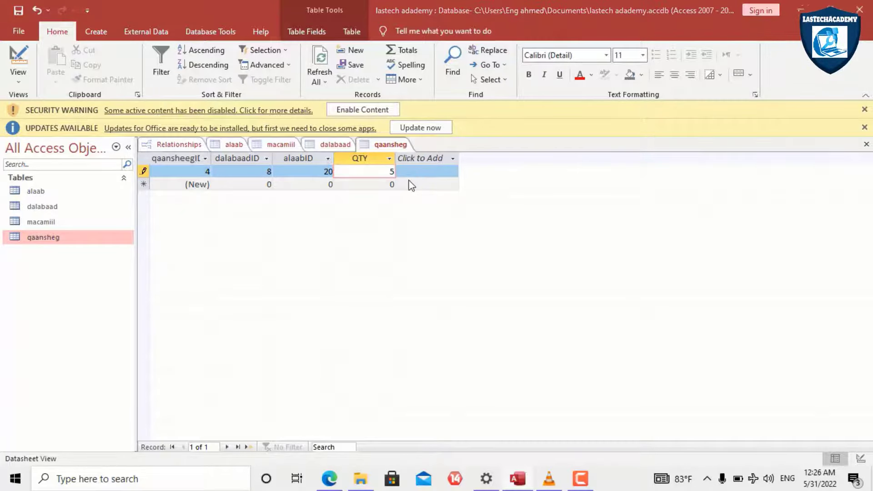
pyautogui.click(409, 184)
# - Dismiss the related-record error, remove the invalid alaabID 20, and save the record
pyautogui.moveTo(402, 227); pyautogui.dragTo(459, 170)
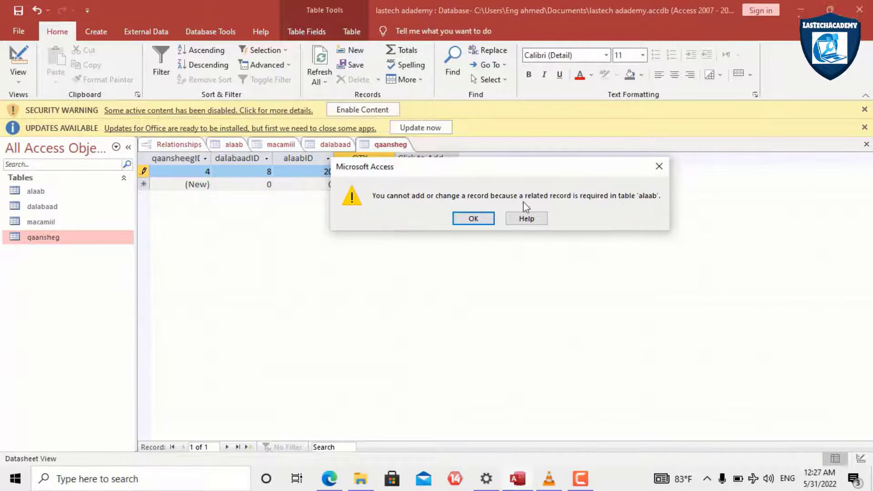
pyautogui.click(468, 220)
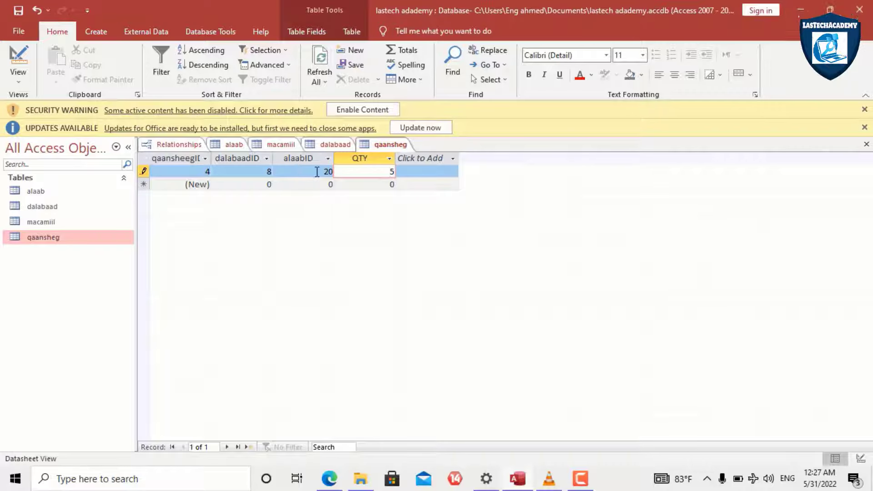
pyautogui.moveTo(333, 171); pyautogui.dragTo(323, 172)
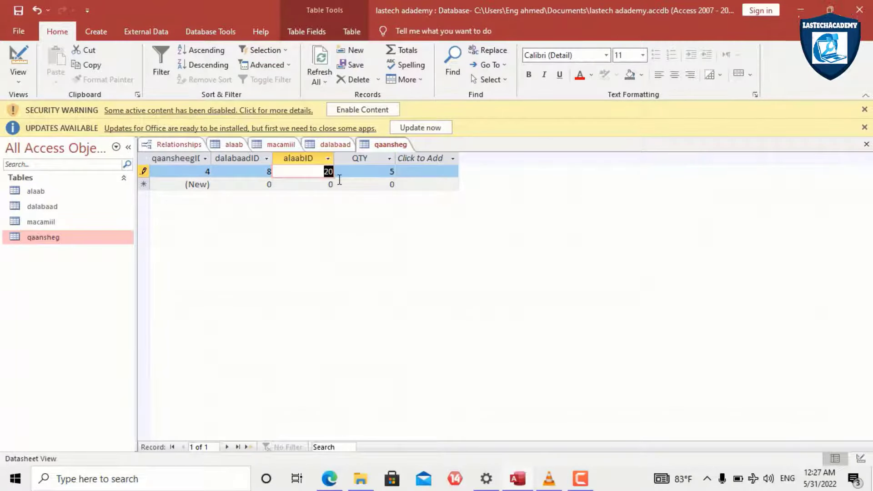
pyautogui.press('BackSpace')
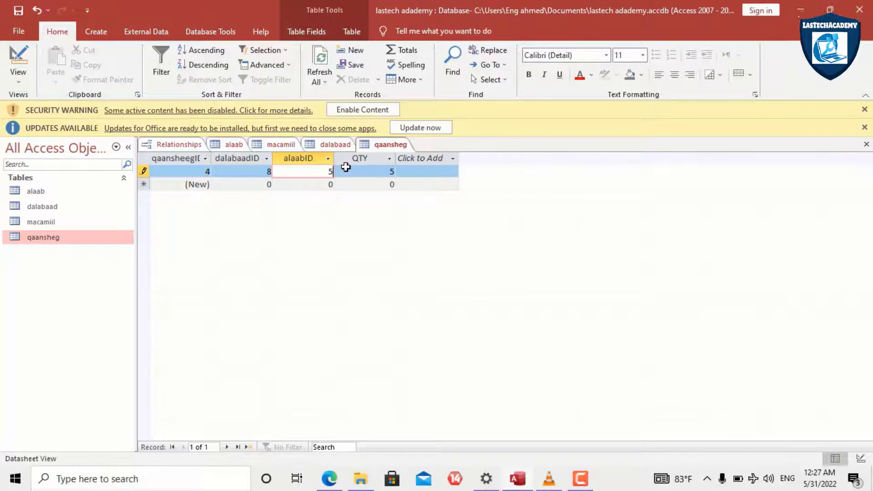
pyautogui.press('Tab')
pyautogui.press('Tab')
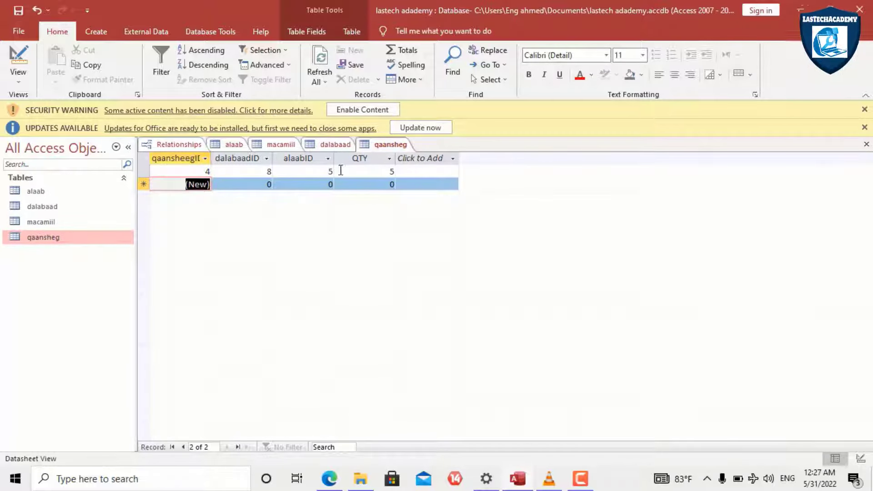
pyautogui.click(179, 144)
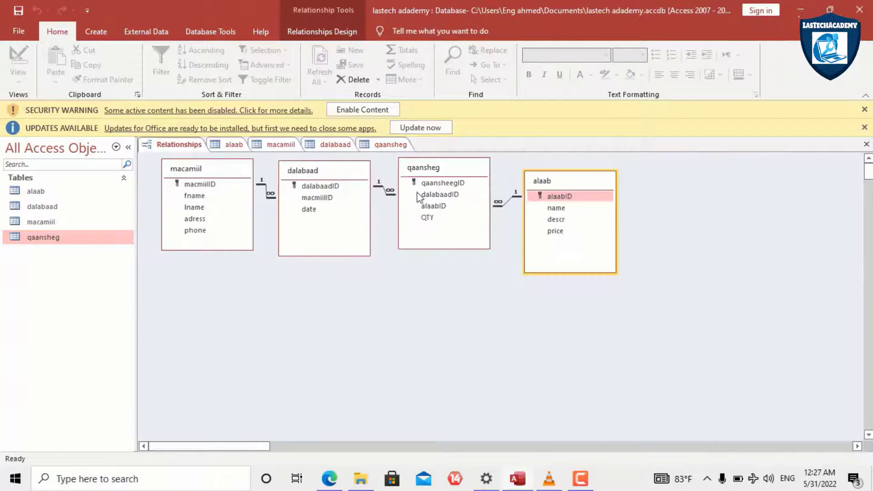
# - Spread dalabaad, qaansheg and alaab evenly across the relationships diagram
pyautogui.moveTo(561, 183); pyautogui.dragTo(592, 179)
pyautogui.moveTo(470, 168); pyautogui.dragTo(520, 165)
pyautogui.moveTo(617, 180); pyautogui.dragTo(653, 175)
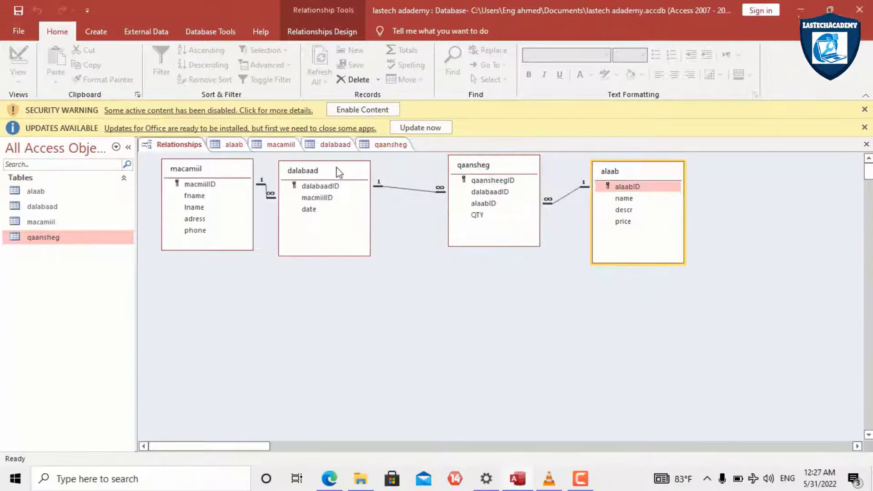
pyautogui.moveTo(335, 171); pyautogui.dragTo(365, 173)
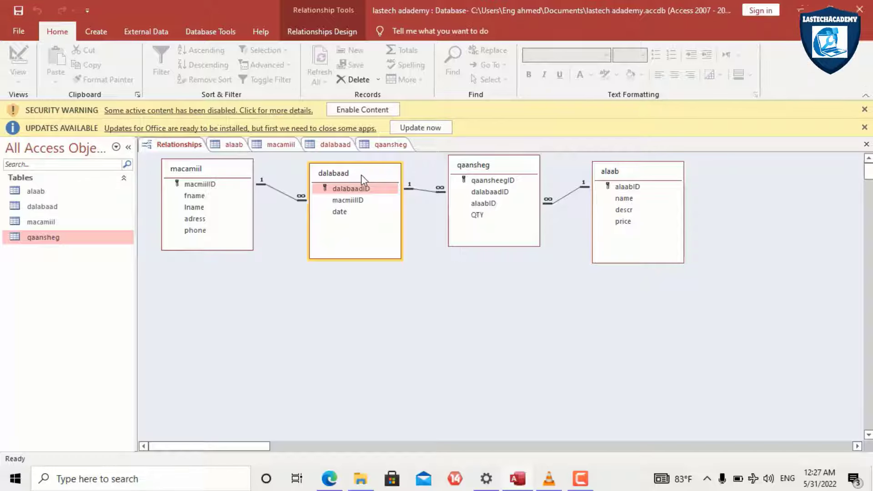
pyautogui.moveTo(361, 175); pyautogui.dragTo(370, 170)
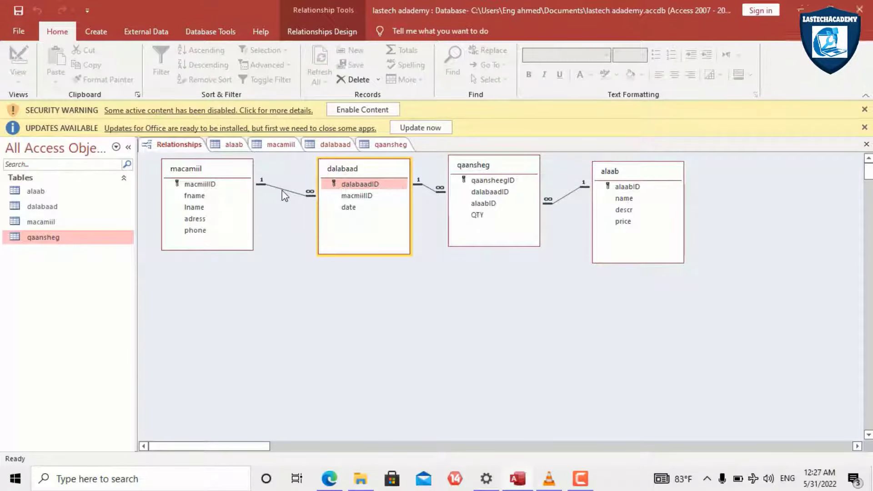
# - Try turning off referential integrity on macamiil–dalabaad; it fails because dalabaad is in use
pyautogui.doubleClick(283, 190)
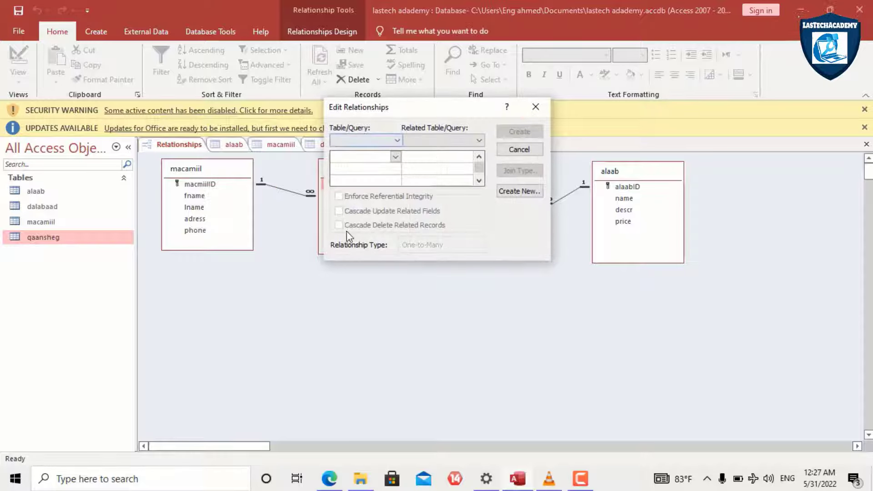
pyautogui.click(535, 107)
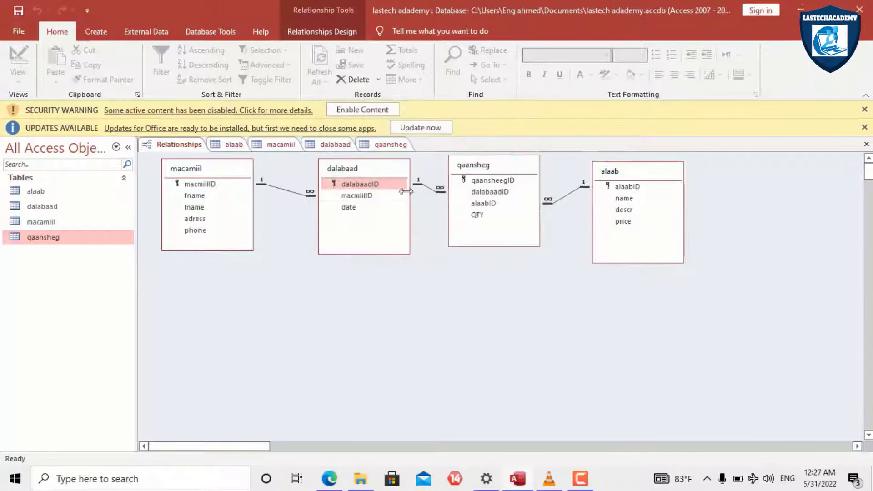
pyautogui.click(292, 191)
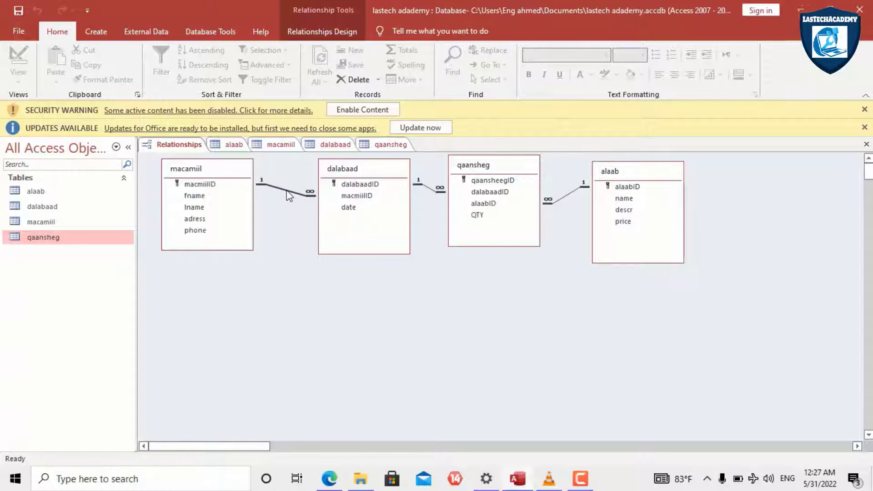
pyautogui.doubleClick(287, 196)
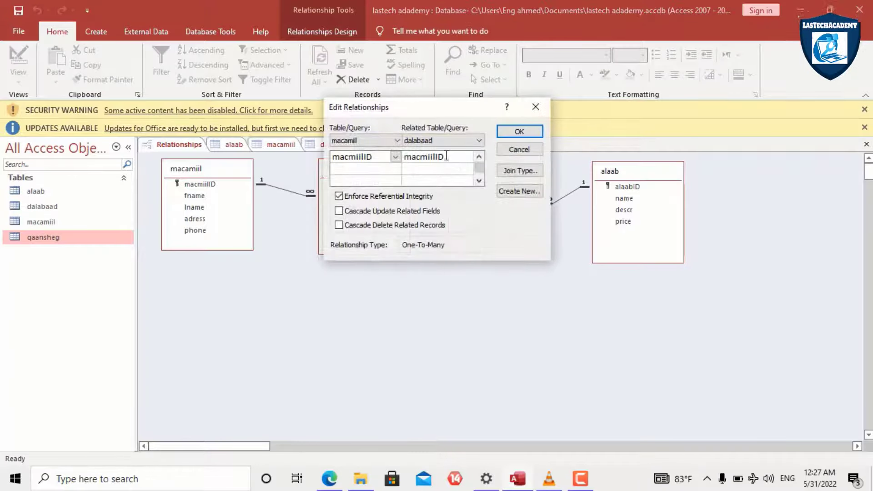
pyautogui.moveTo(396, 106); pyautogui.dragTo(526, 74)
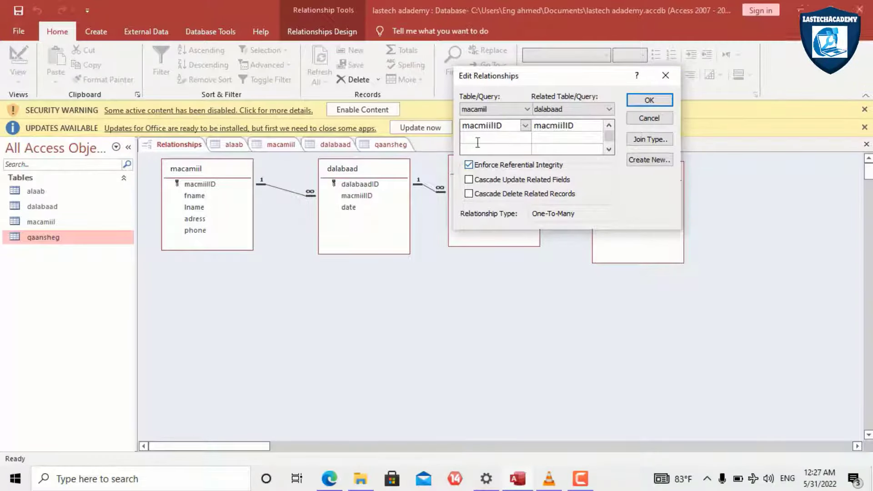
pyautogui.click(496, 166)
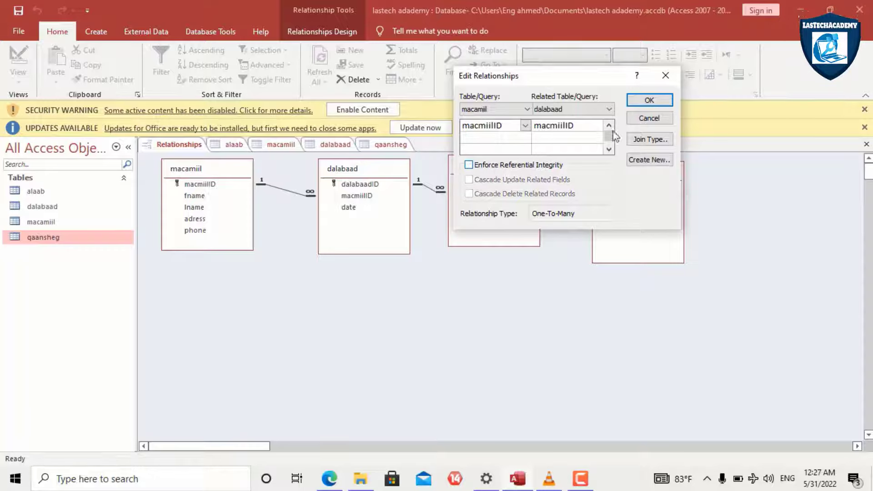
pyautogui.click(637, 102)
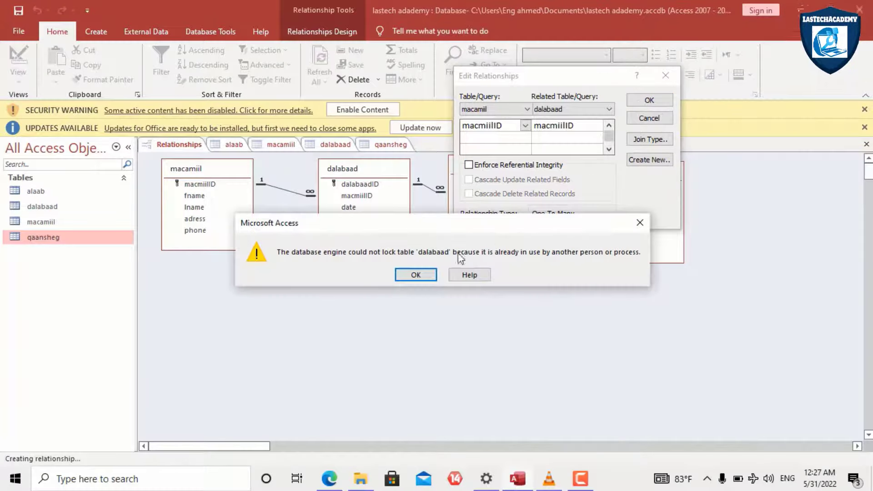
pyautogui.click(416, 275)
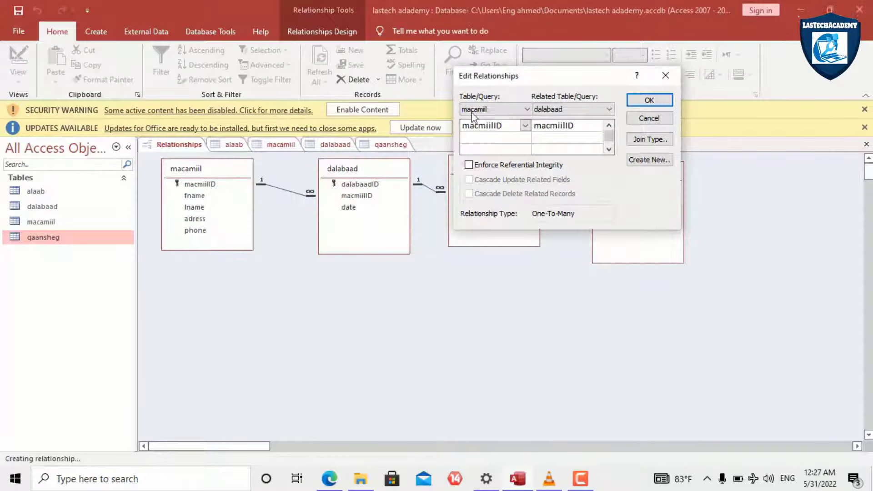
pyautogui.click(666, 76)
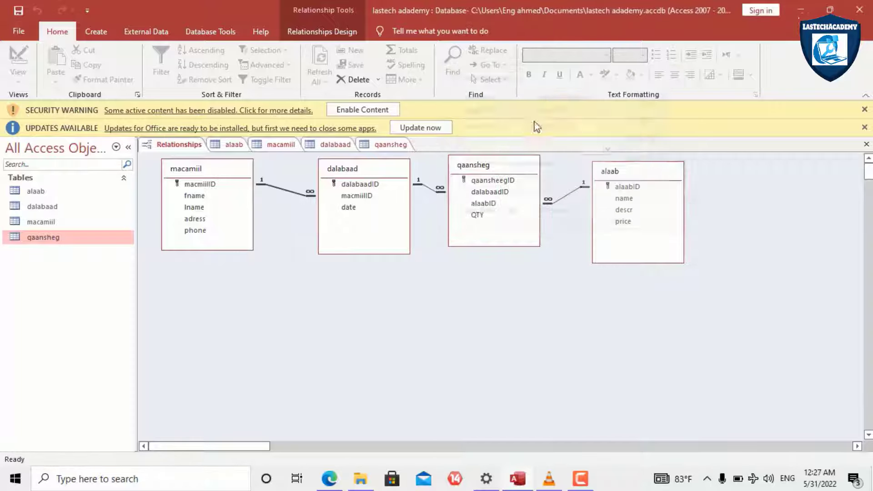
pyautogui.click(230, 146)
# - Close the alaab, macamiil, dalabaad and qaansheg datasheets
pyautogui.rightClick(229, 145)
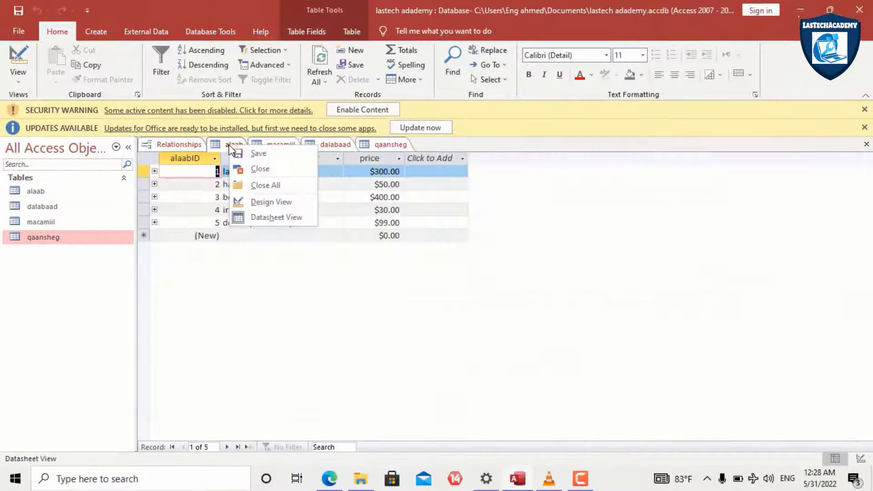
pyautogui.click(271, 168)
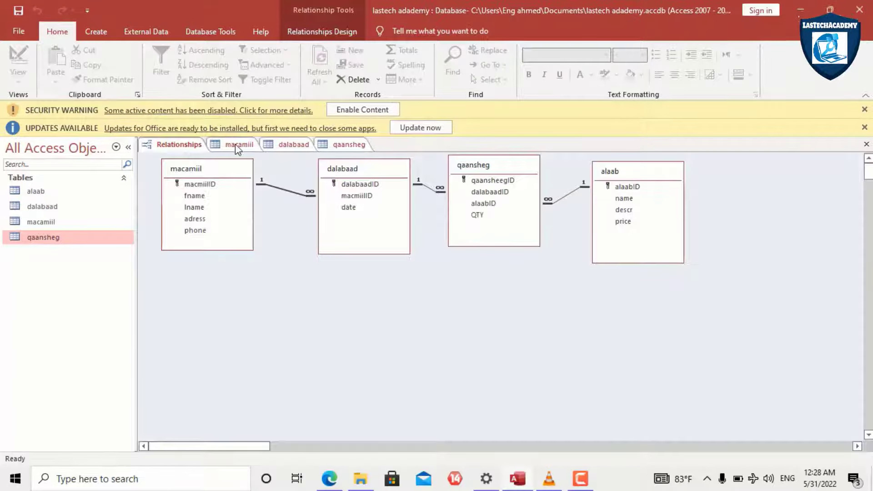
pyautogui.click(236, 144)
pyautogui.rightClick(236, 145)
pyautogui.click(265, 167)
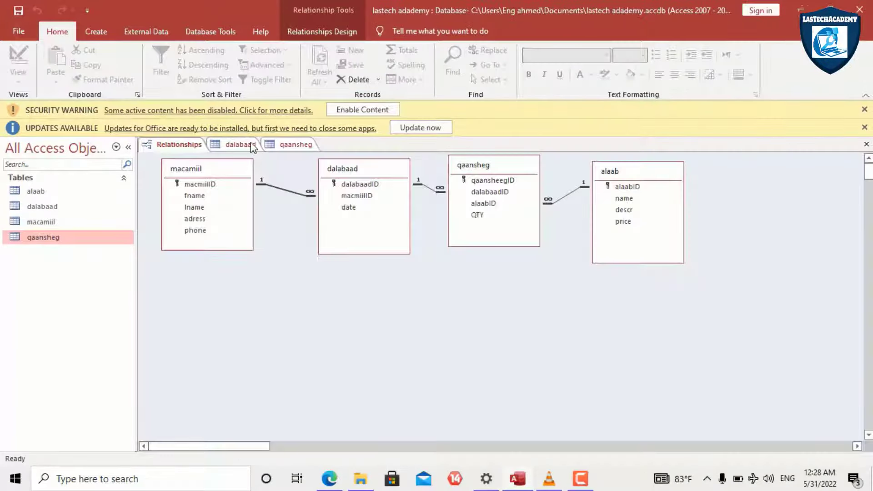
pyautogui.click(251, 145)
pyautogui.rightClick(251, 145)
pyautogui.click(278, 166)
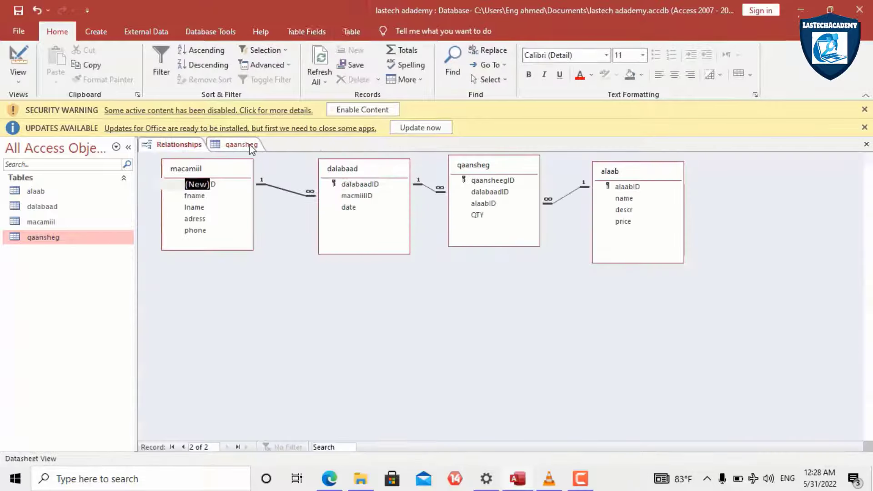
pyautogui.click(249, 144)
pyautogui.rightClick(250, 144)
pyautogui.click(273, 168)
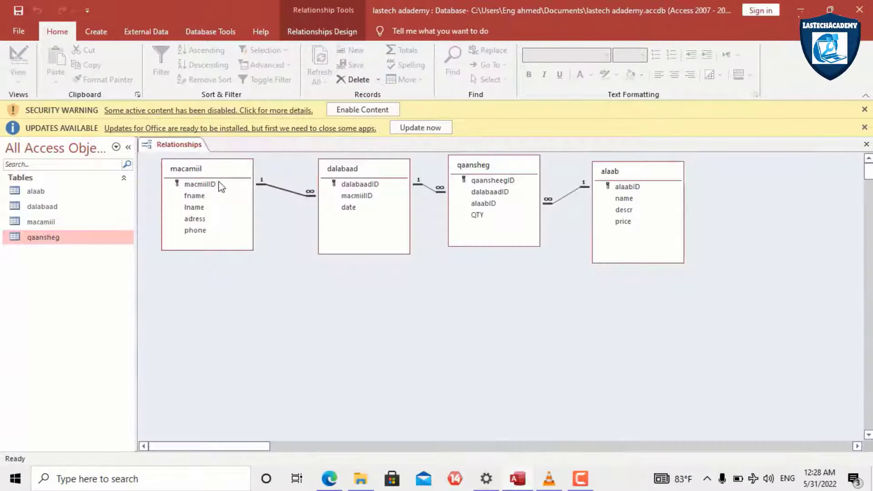
# - Turn off referential integrity on the macamiil–dalabaad relationship and nudge dalabaad up
pyautogui.rightClick(286, 187)
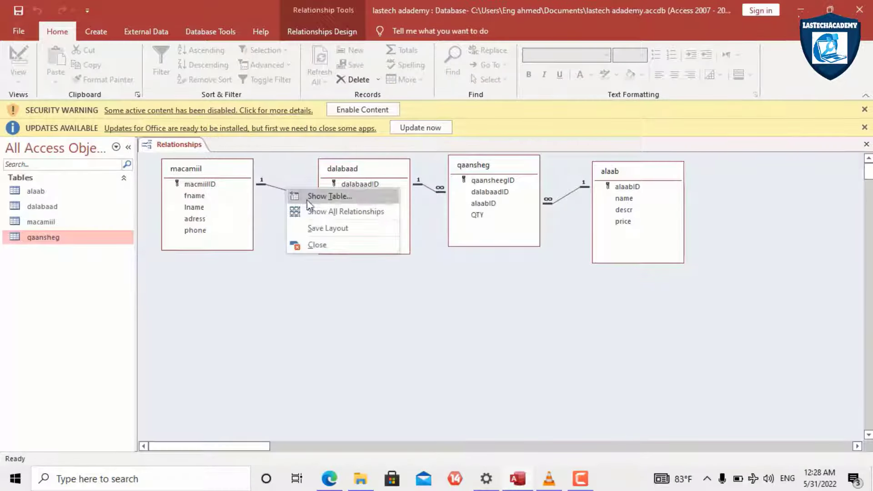
pyautogui.click(278, 188)
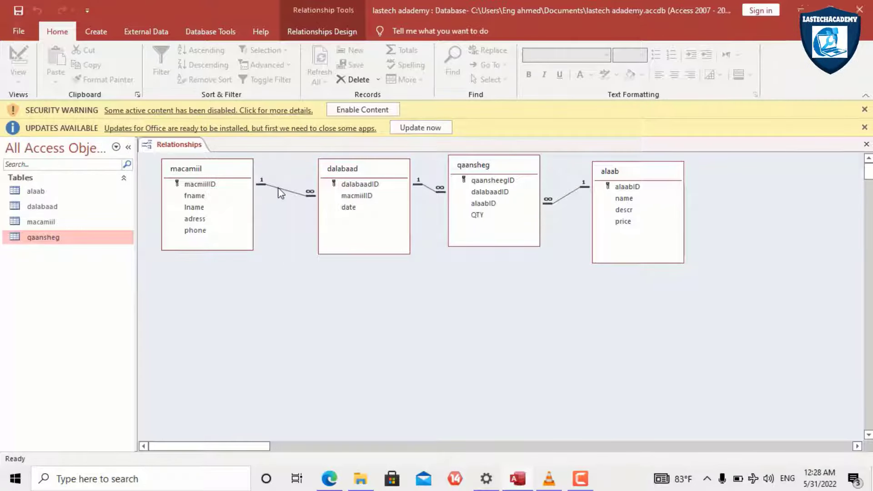
pyautogui.rightClick(288, 191)
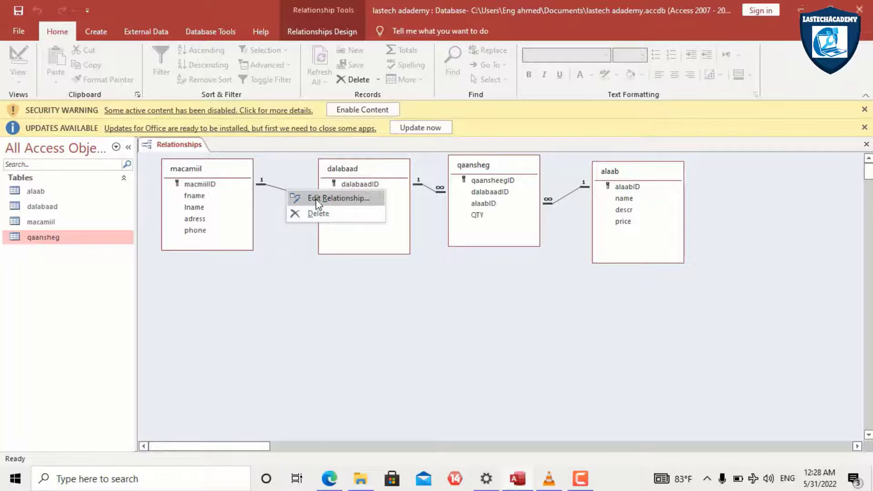
pyautogui.click(318, 199)
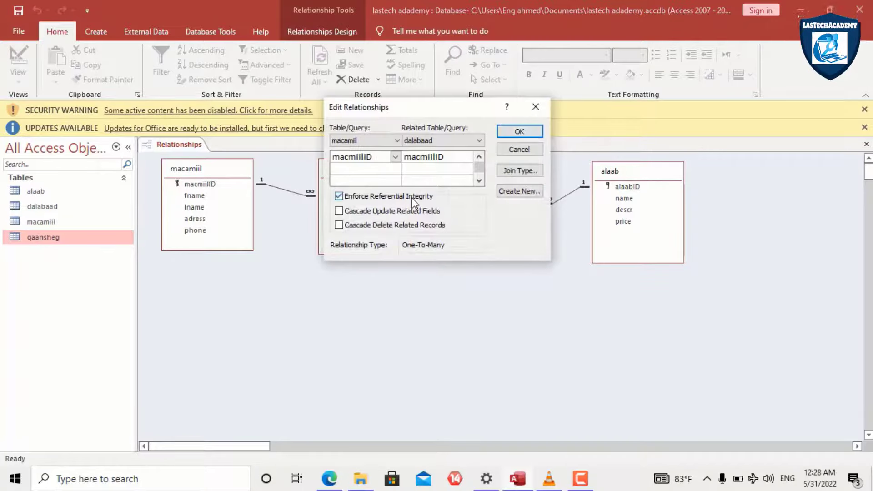
pyautogui.click(520, 132)
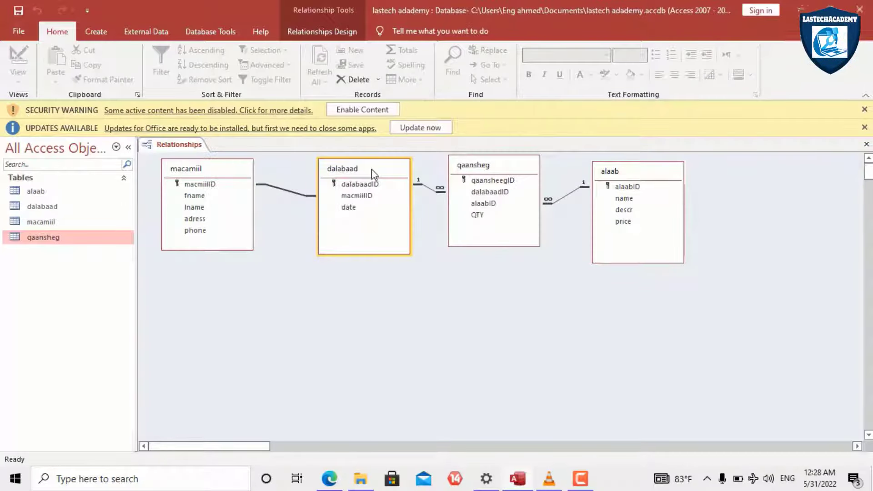
pyautogui.moveTo(381, 171); pyautogui.dragTo(399, 163)
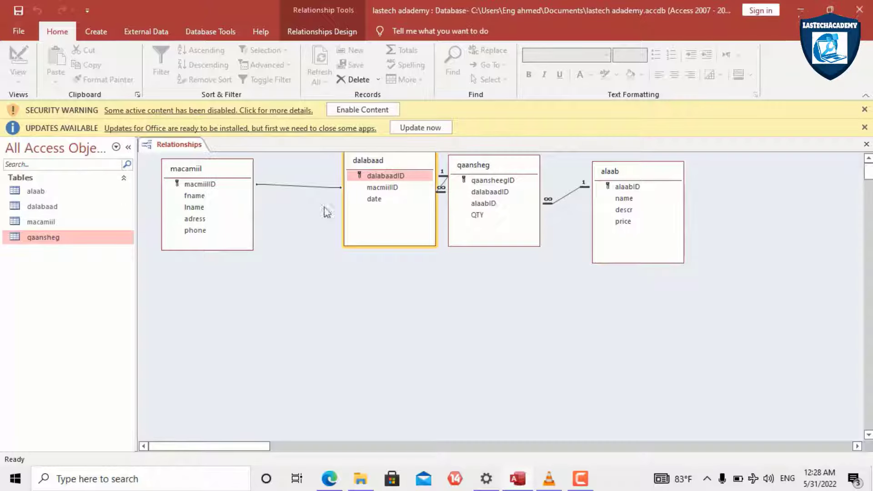
pyautogui.click(40, 223)
# - Open the dalabaad datasheet and enter macmiilID 30 in a new record
pyautogui.click(52, 207)
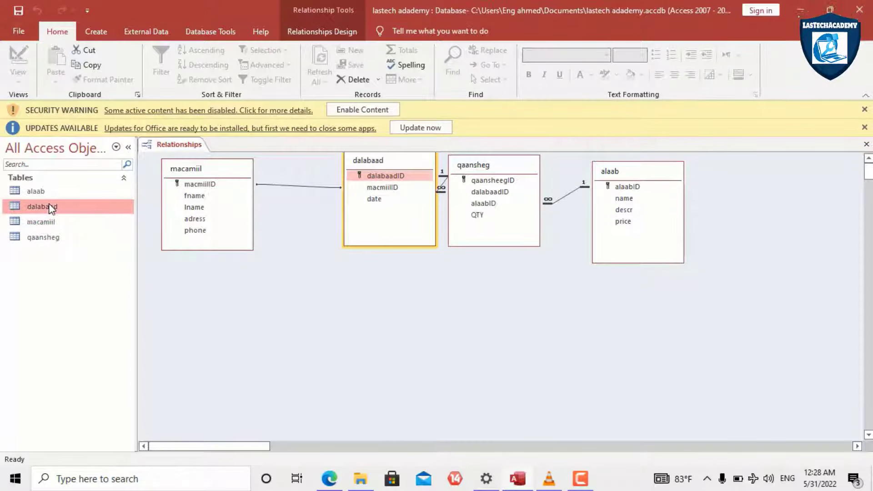
pyautogui.rightClick(51, 208)
pyautogui.click(79, 212)
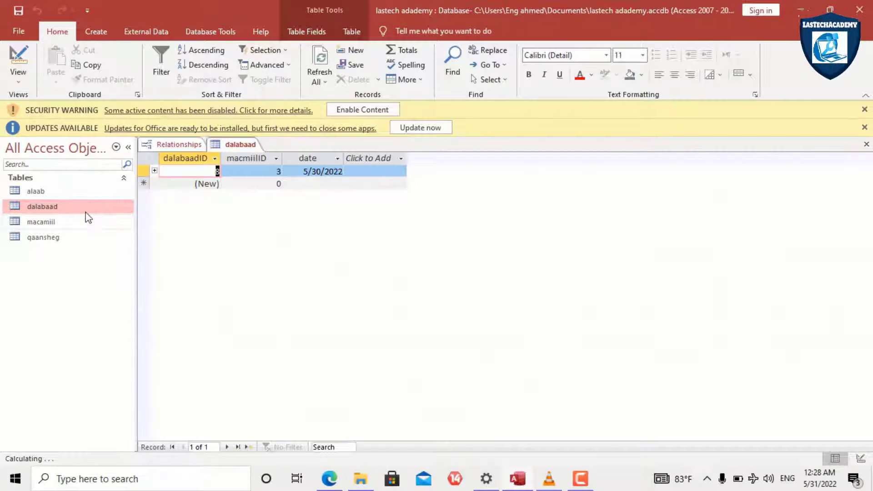
pyautogui.click(240, 184)
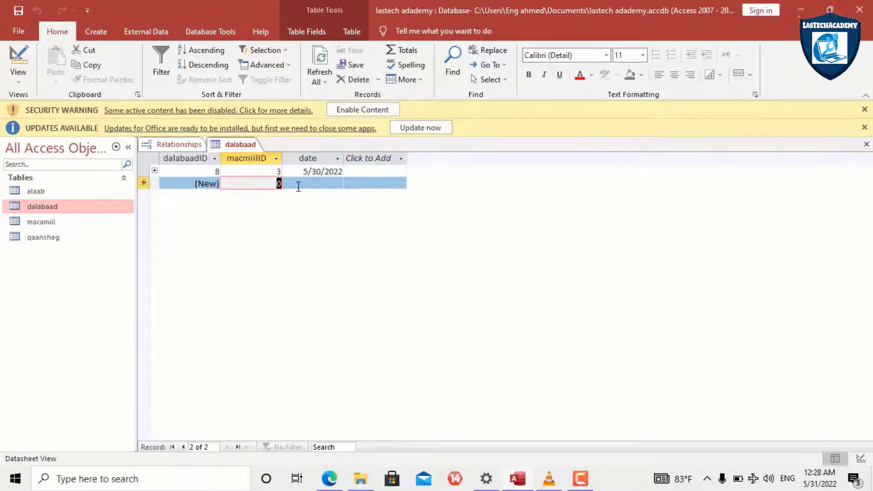
pyautogui.write('30')
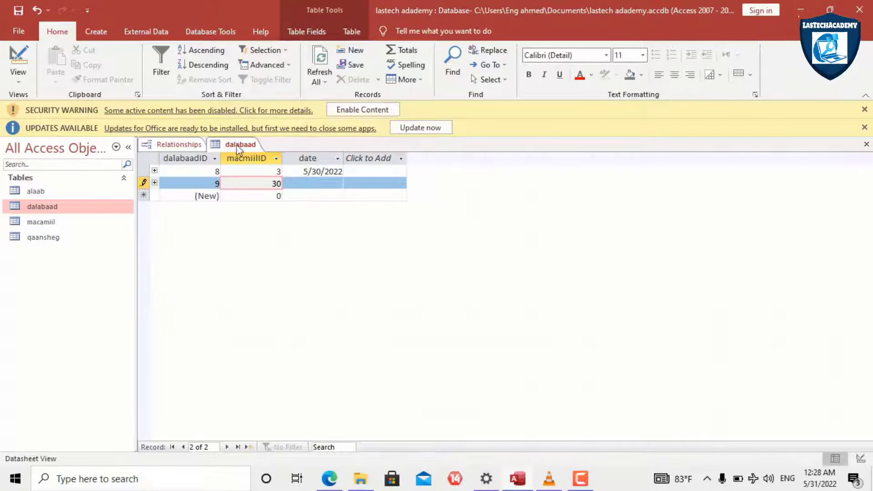
pyautogui.click(32, 222)
pyautogui.doubleClick(32, 223)
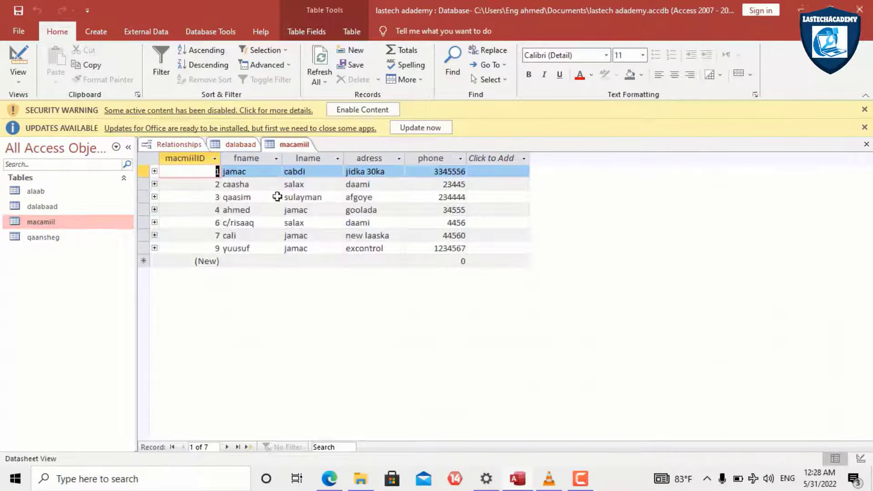
pyautogui.click(241, 145)
# - Date record 9 5/31/2022 and change its macmiilID from 30 to 2
pyautogui.click(309, 187)
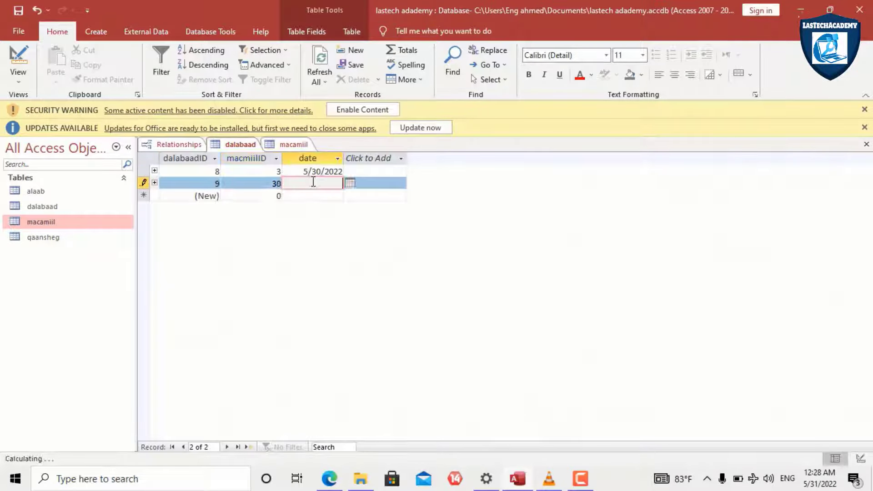
pyautogui.click(350, 183)
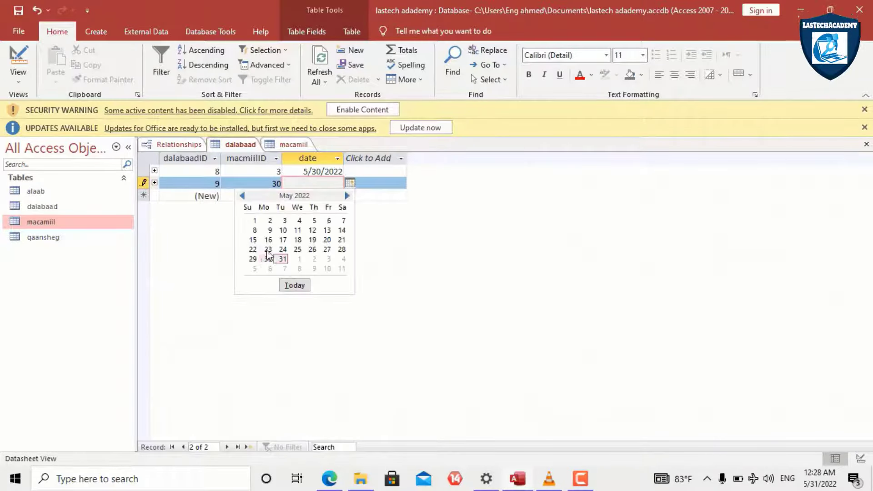
pyautogui.click(283, 259)
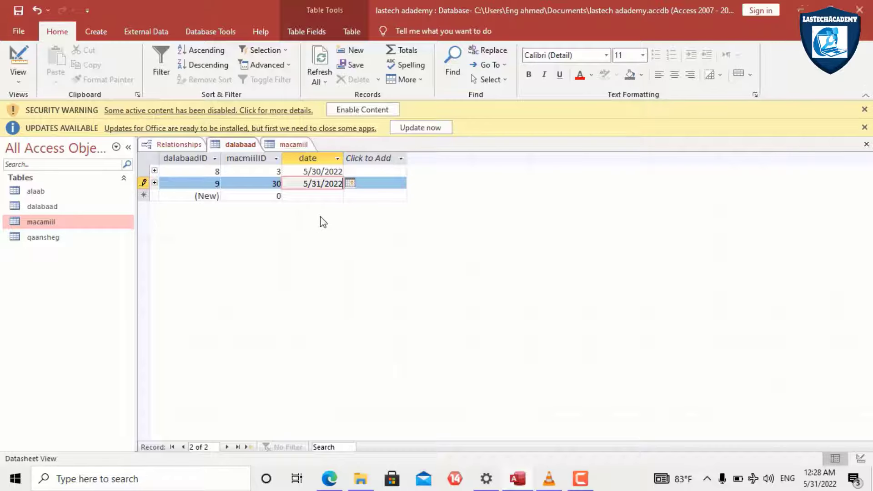
pyautogui.press('Tab')
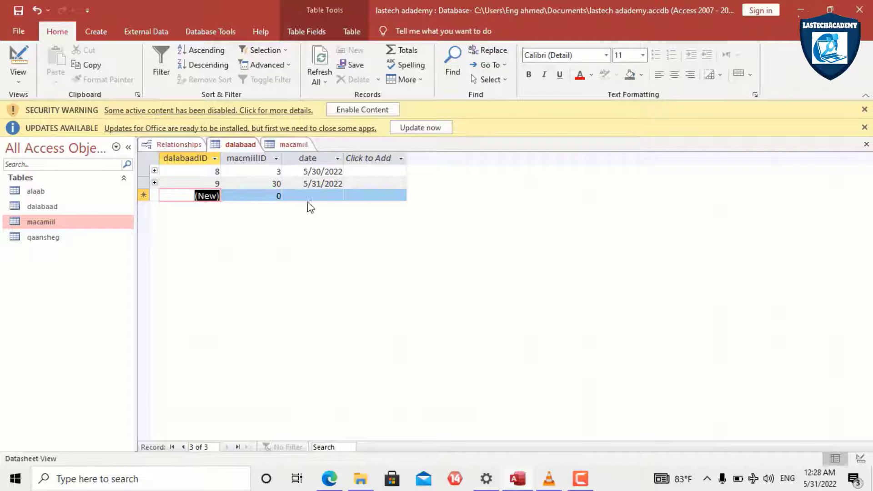
pyautogui.click(285, 186)
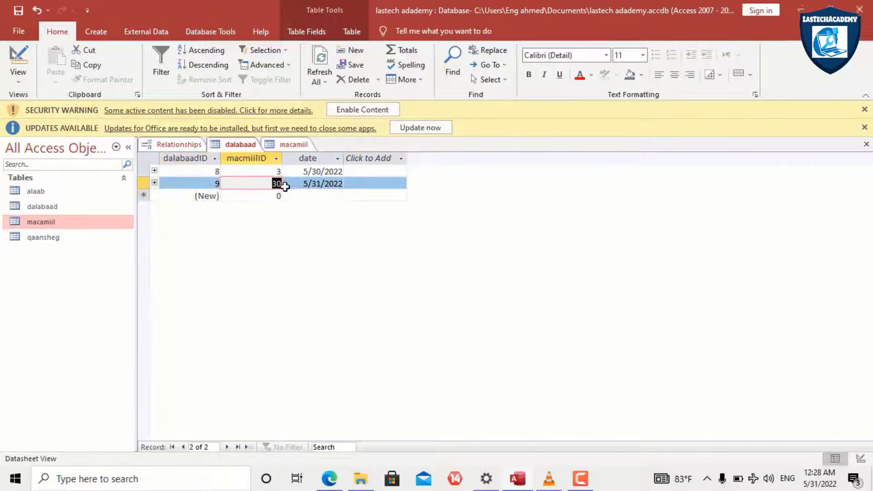
pyautogui.press('BackSpace')
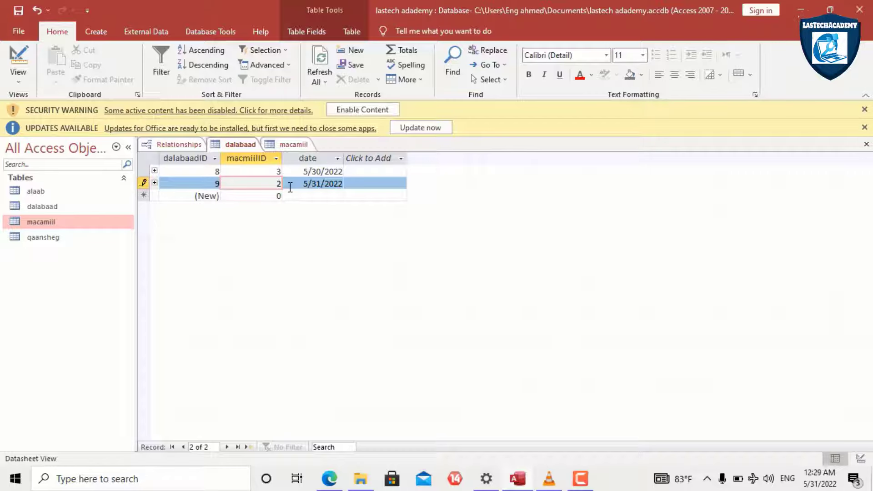
pyautogui.press('Tab')
pyautogui.press('Tab')
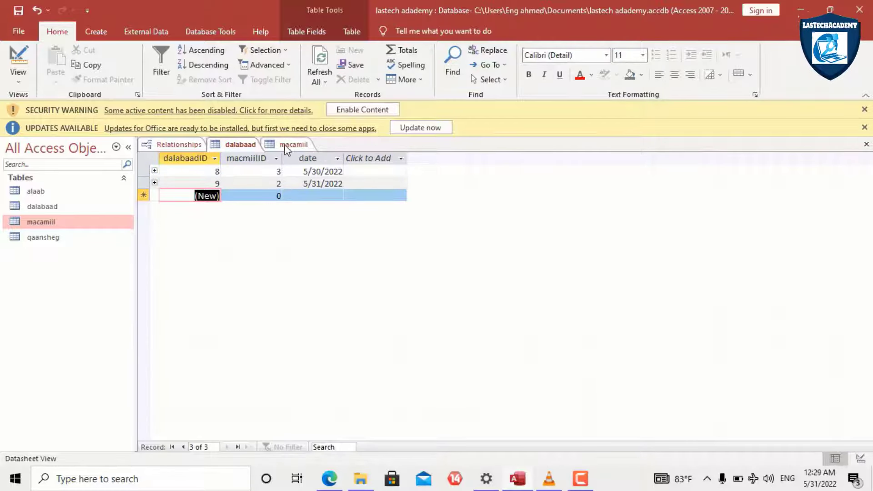
# - Return to the relationships diagram and bring up the macamiil–dalabaad relationship's options
pyautogui.click(178, 146)
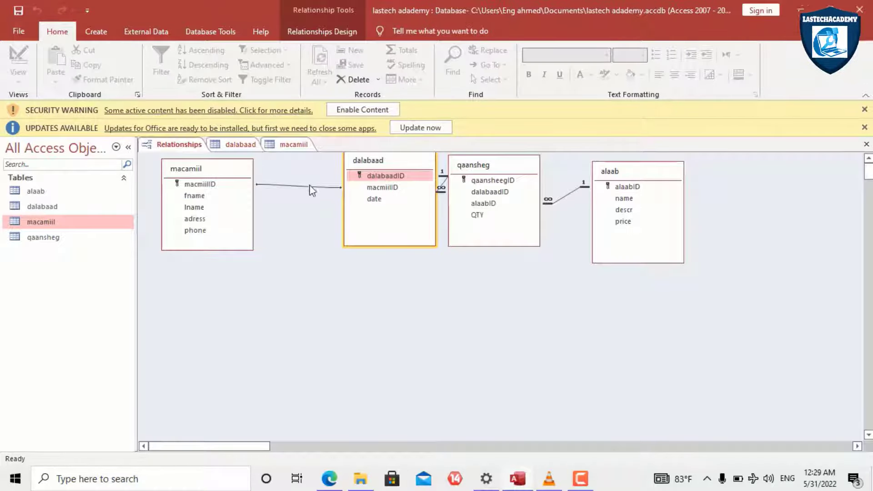
pyautogui.click(286, 185)
pyautogui.rightClick(286, 185)
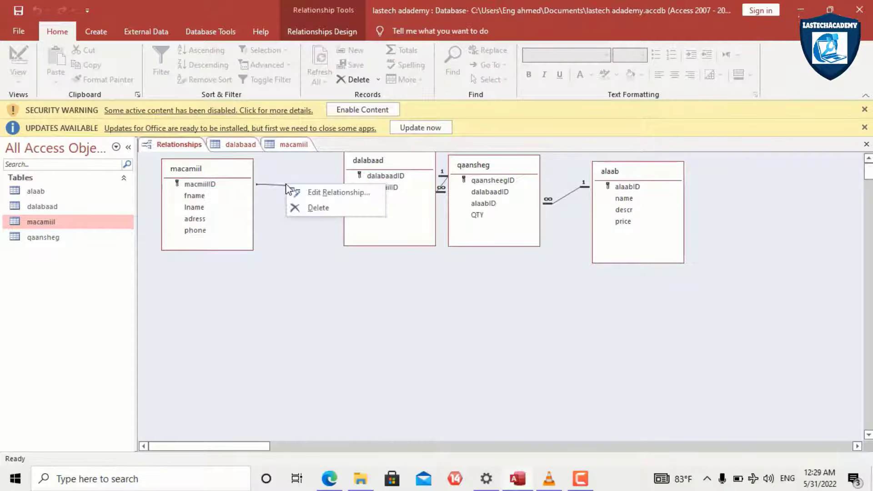
pyautogui.press('Escape')
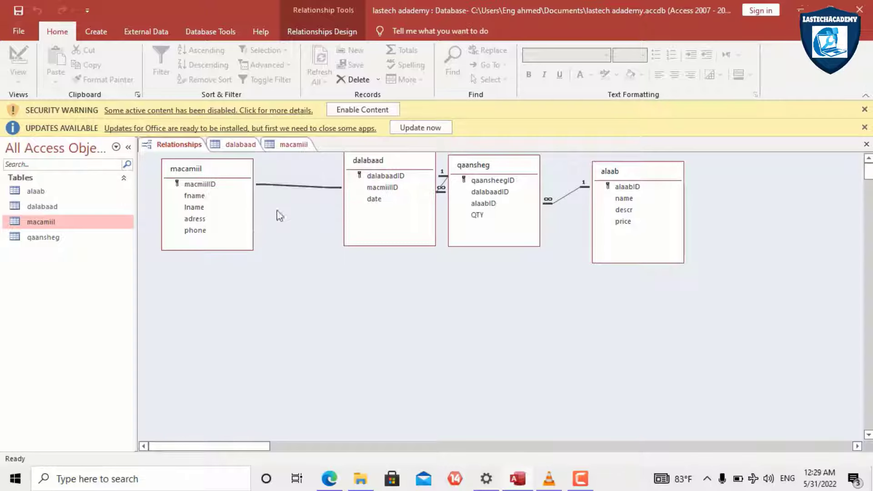
pyautogui.rightClick(294, 182)
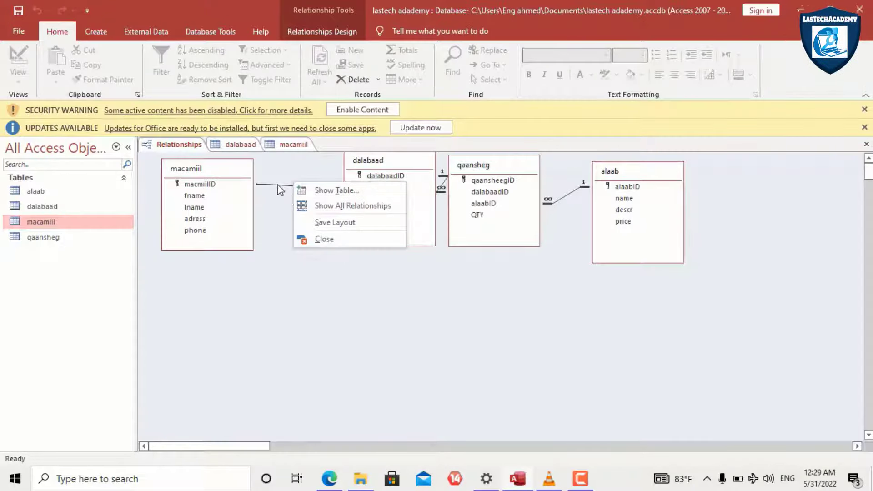
pyautogui.press('Escape')
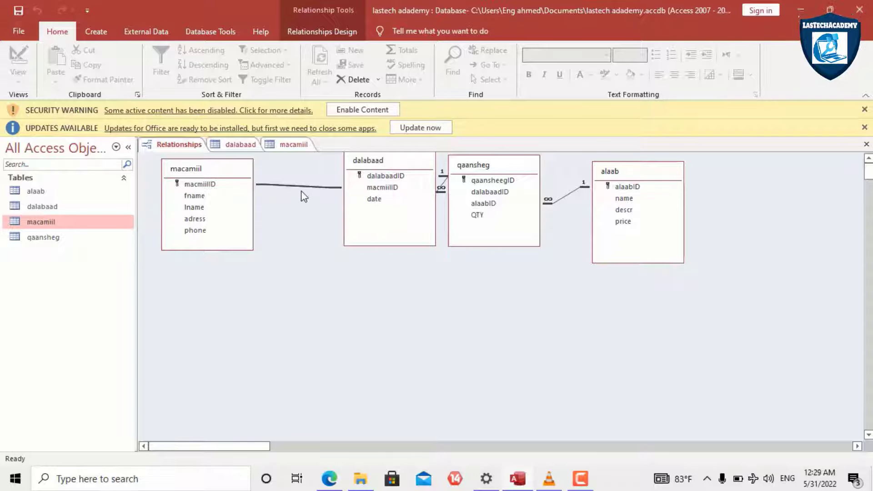
pyautogui.rightClick(300, 186)
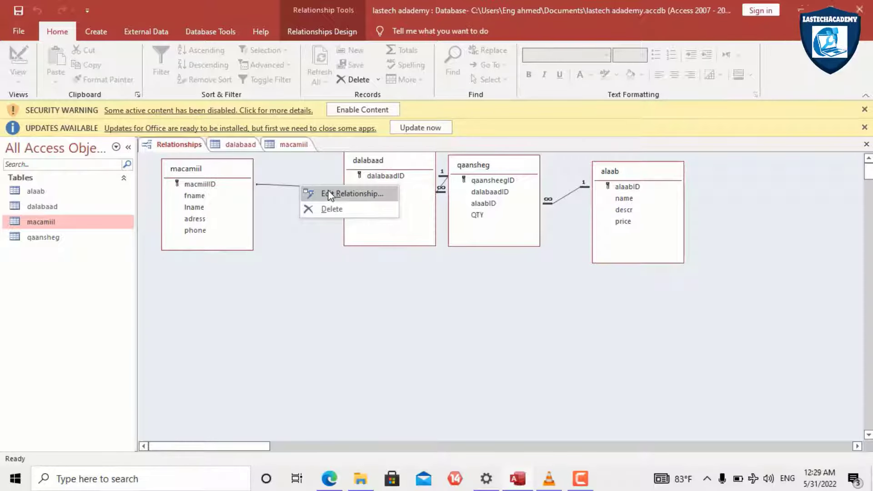
# - Attempt to enforce referential integrity on macamiil–dalabaad; it is refused because a table is locked
pyautogui.click(367, 194)
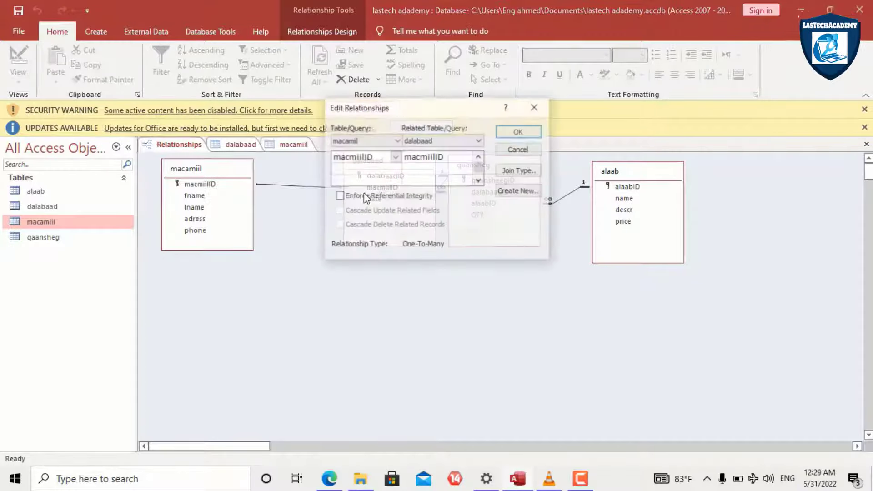
pyautogui.click(378, 197)
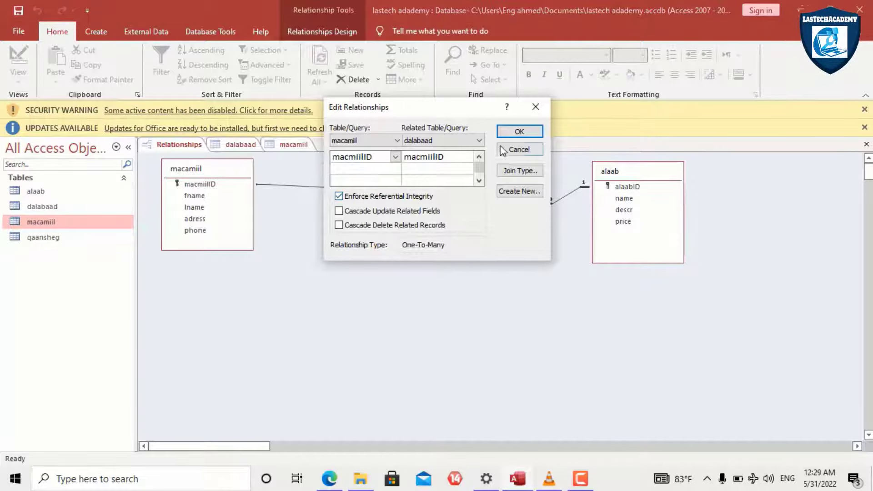
pyautogui.click(508, 132)
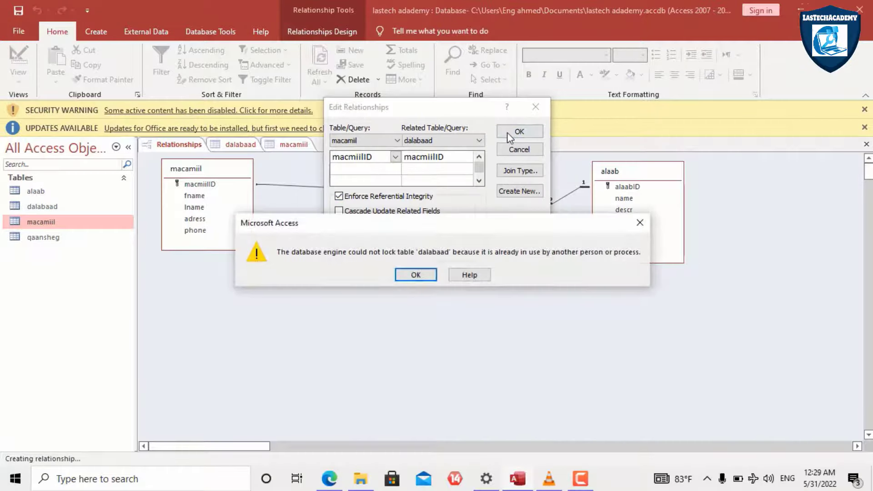
pyautogui.click(414, 274)
pyautogui.click(536, 106)
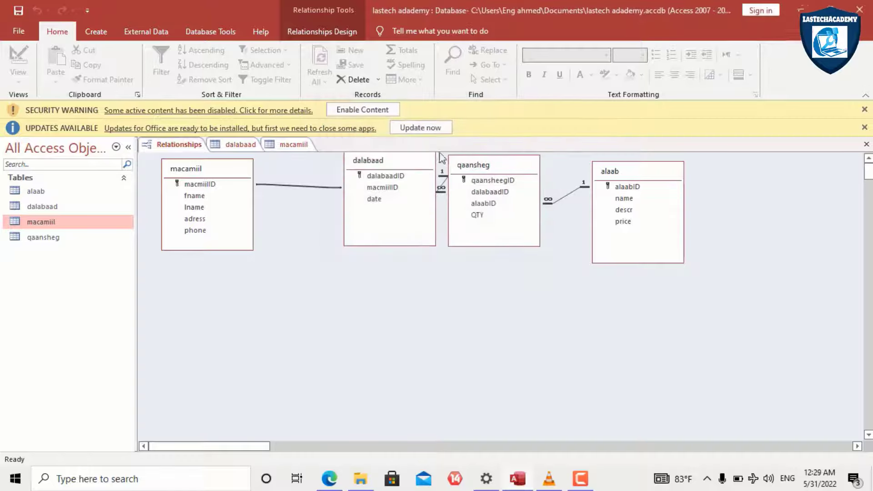
pyautogui.rightClick(235, 147)
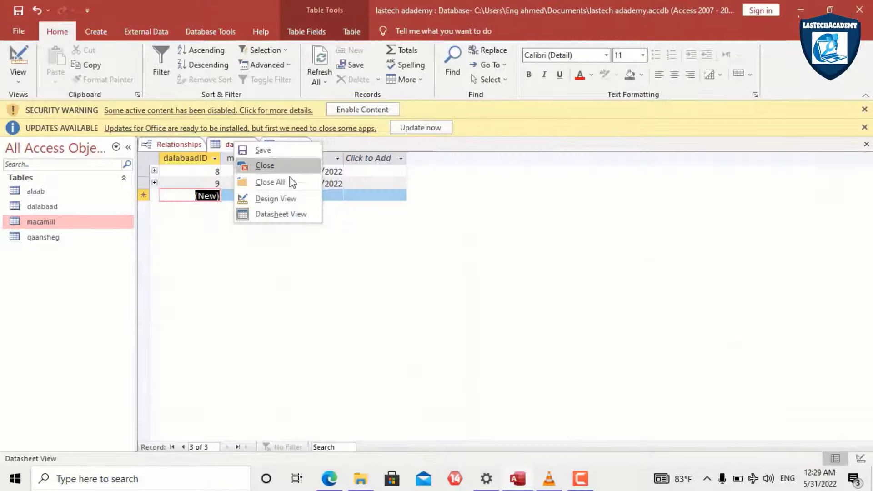
# - Close the dalabaad and macamiil datasheets
pyautogui.click(268, 168)
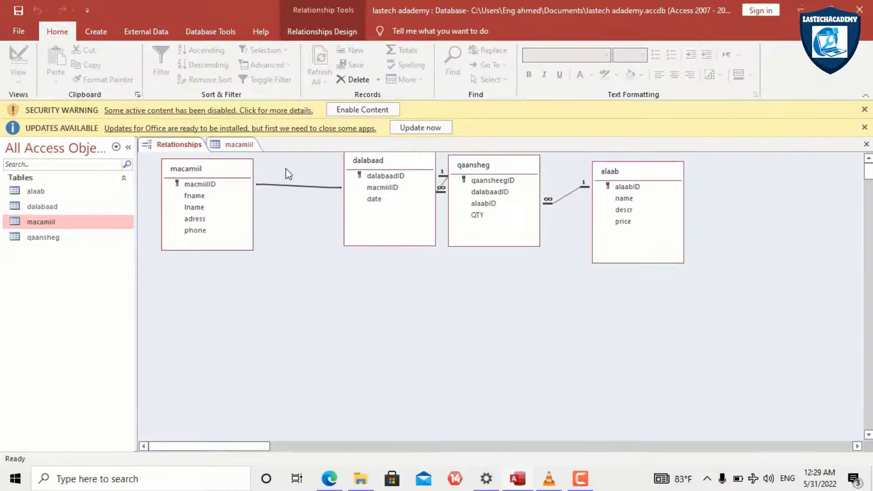
pyautogui.rightClick(249, 145)
pyautogui.click(282, 169)
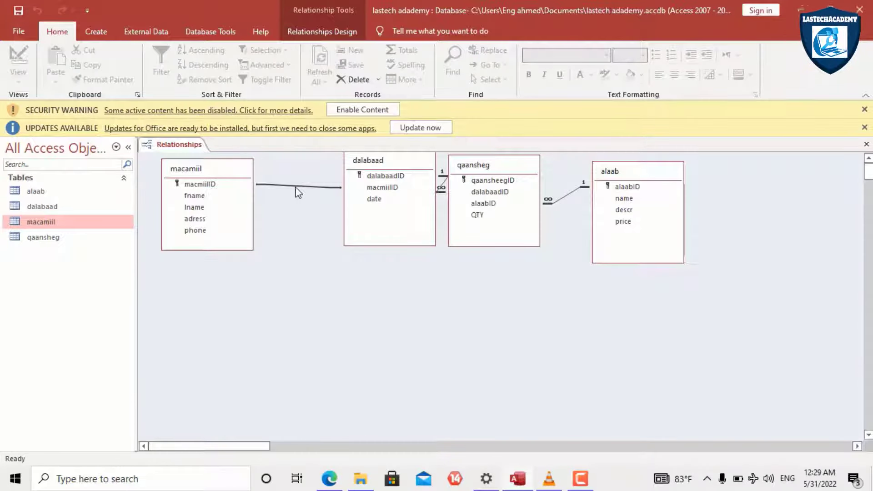
# - Enforce referential integrity on macamiil–dalabaad, making it one-to-many
pyautogui.rightClick(297, 187)
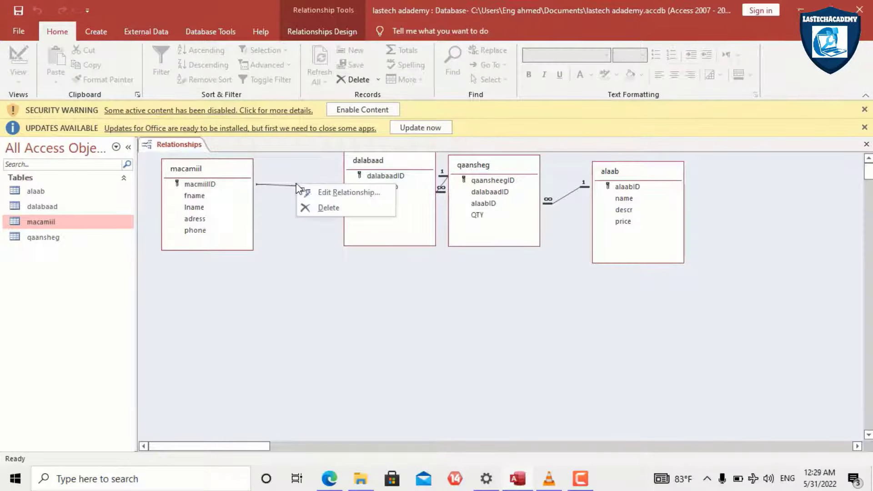
pyautogui.click(329, 196)
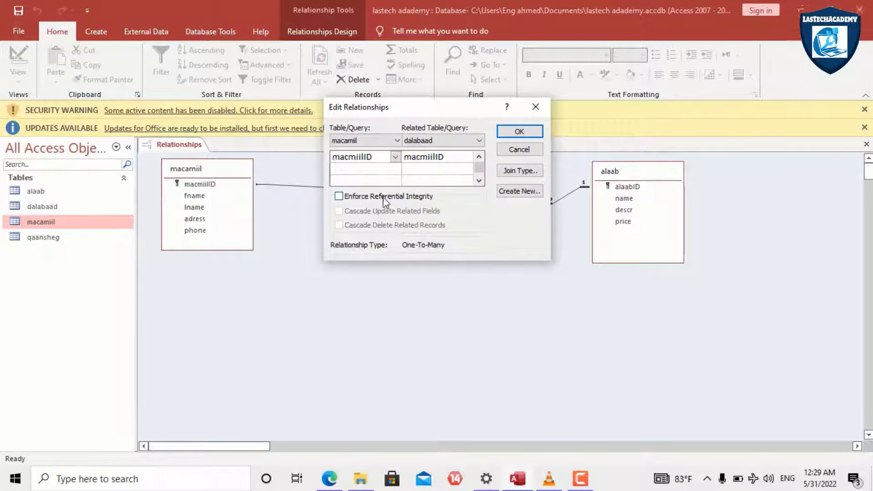
pyautogui.click(386, 199)
pyautogui.click(515, 132)
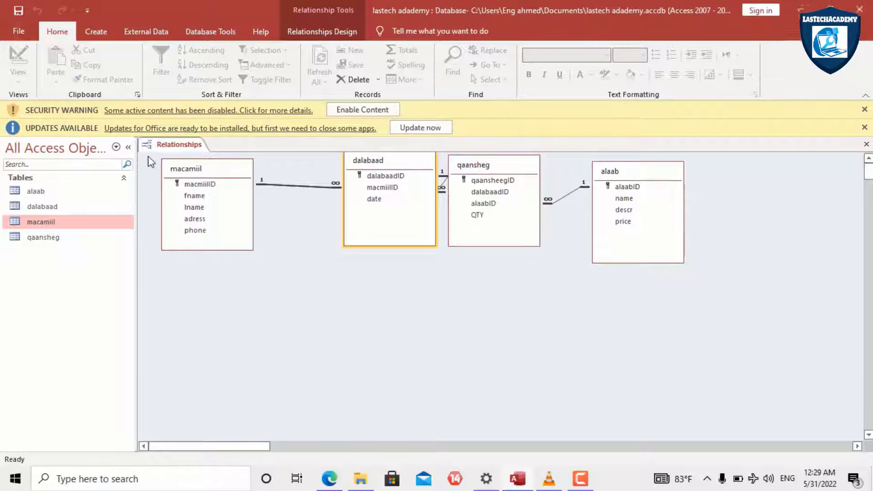
pyautogui.click(70, 225)
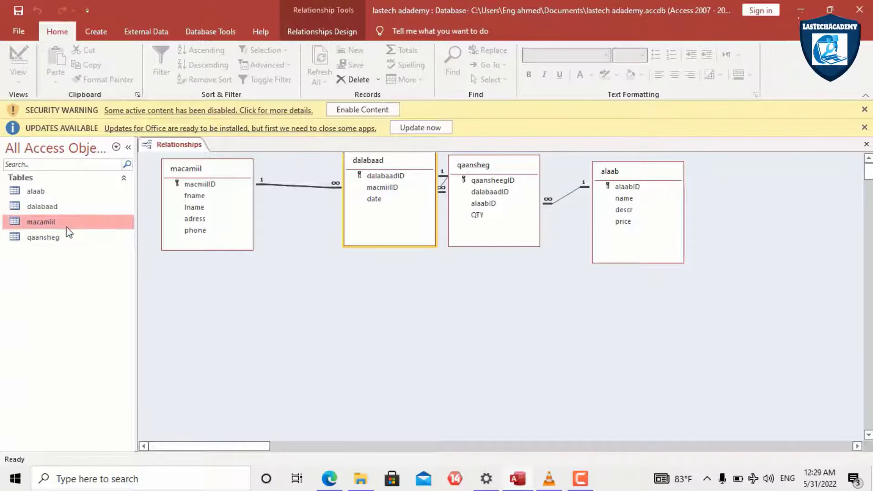
pyautogui.click(42, 210)
pyautogui.rightClick(43, 208)
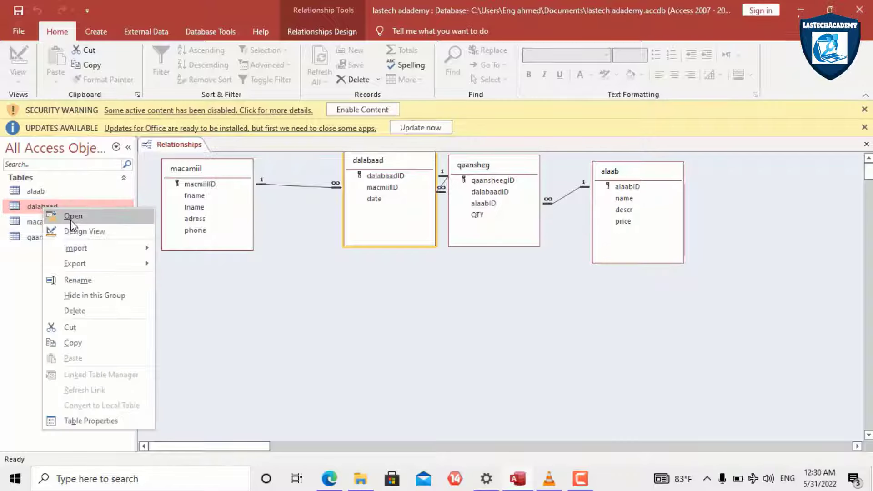
# - Reopen the dalabaad datasheet and give new record 10 the date 5/30/2022
pyautogui.click(72, 216)
pyautogui.click(237, 194)
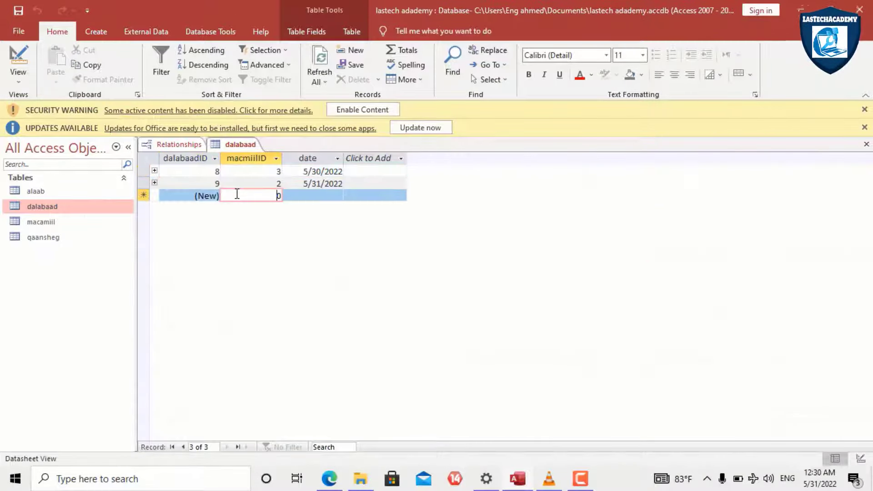
pyautogui.doubleClick(278, 197)
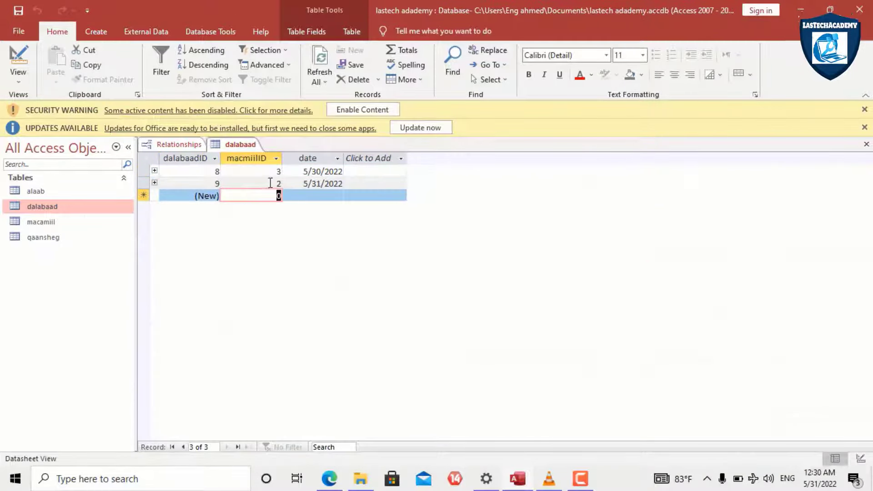
pyautogui.press('BackSpace')
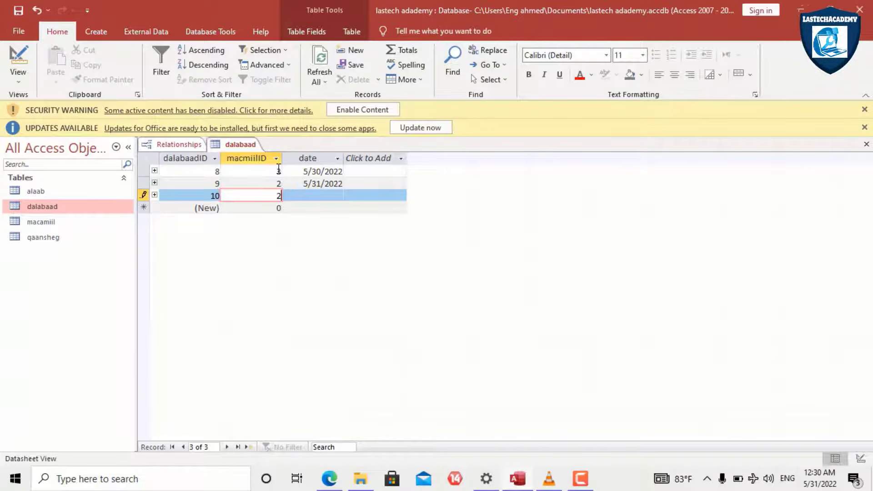
pyautogui.click(314, 195)
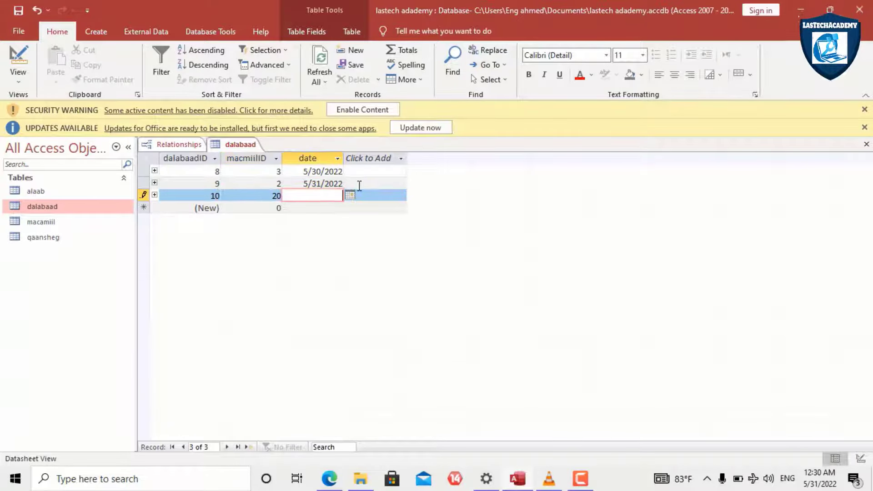
pyautogui.click(345, 198)
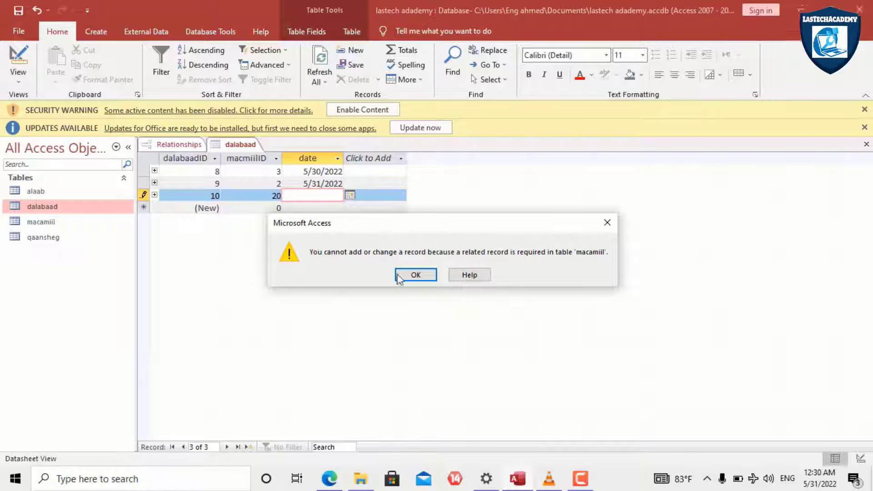
pyautogui.click(412, 275)
pyautogui.click(351, 196)
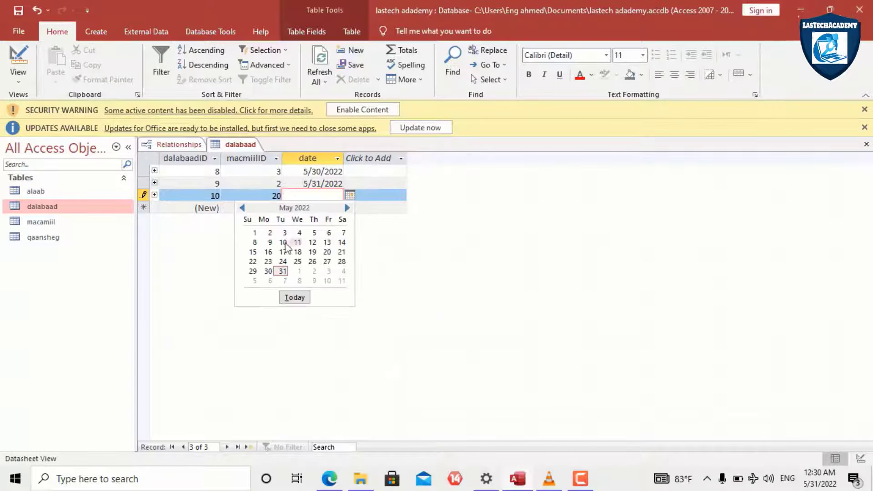
pyautogui.click(268, 271)
# - Replace record 10's rejected macmiilID 20 with 6 and save the record
pyautogui.click(289, 212)
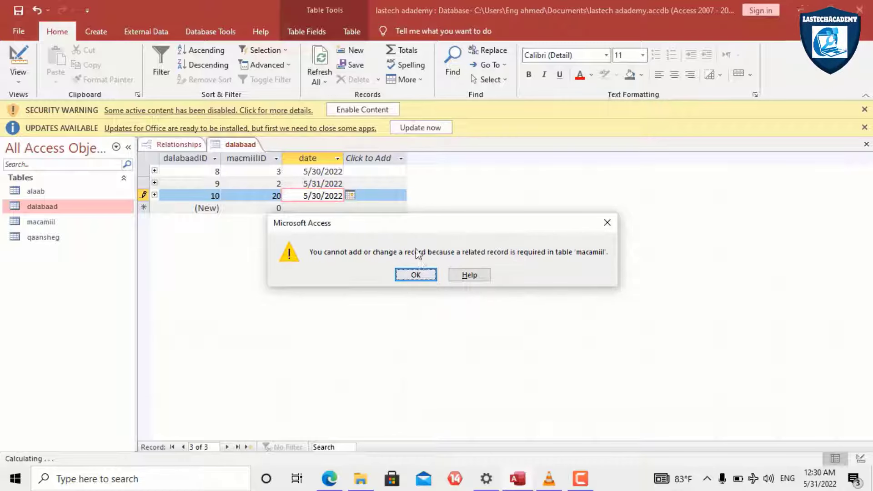
pyautogui.moveTo(337, 229); pyautogui.dragTo(406, 184)
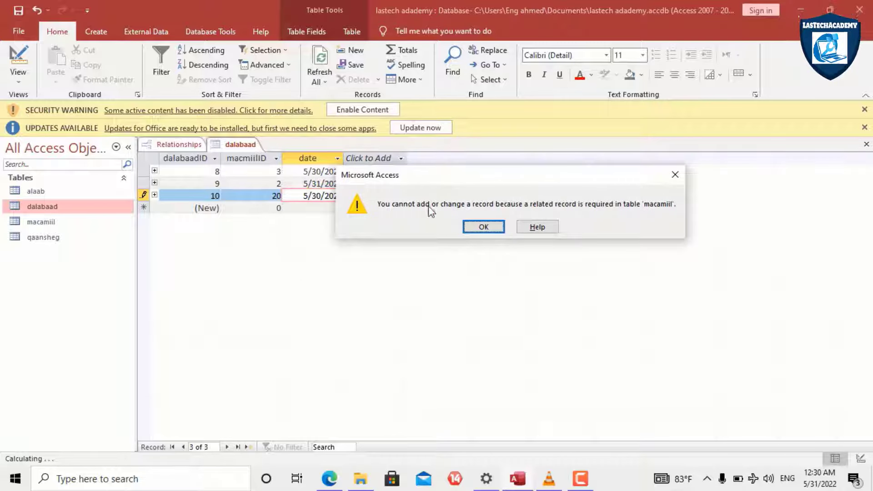
pyautogui.click(475, 227)
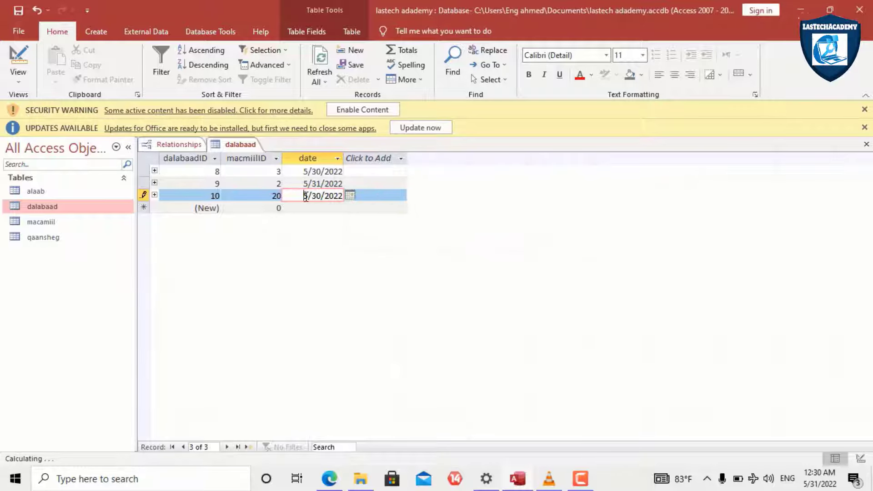
pyautogui.doubleClick(272, 198)
pyautogui.press('BackSpace')
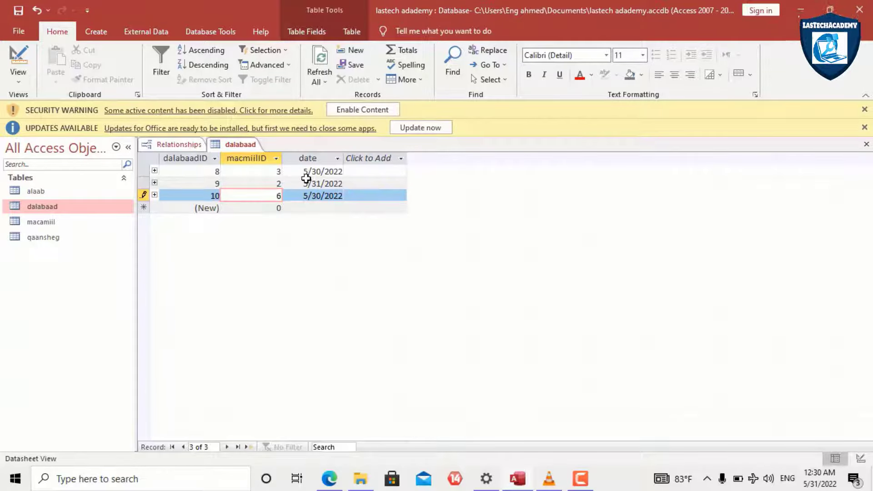
pyautogui.press('Tab')
pyautogui.press('Tab')
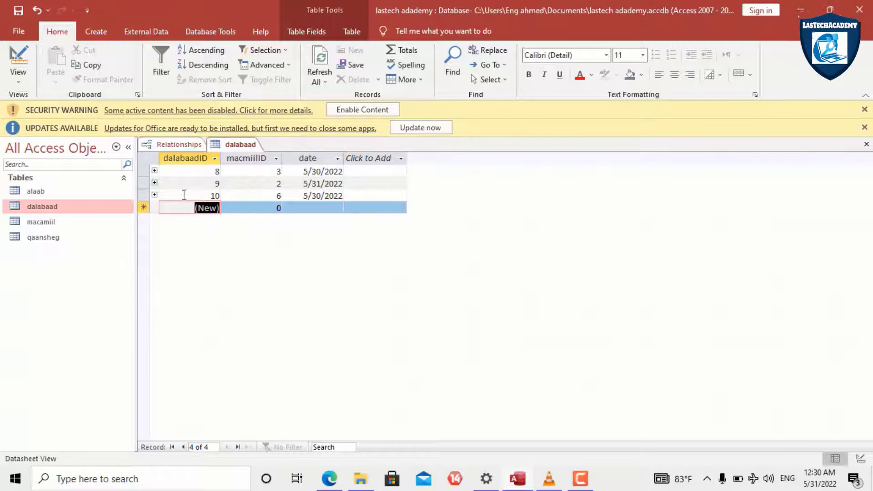
pyautogui.click(579, 479)
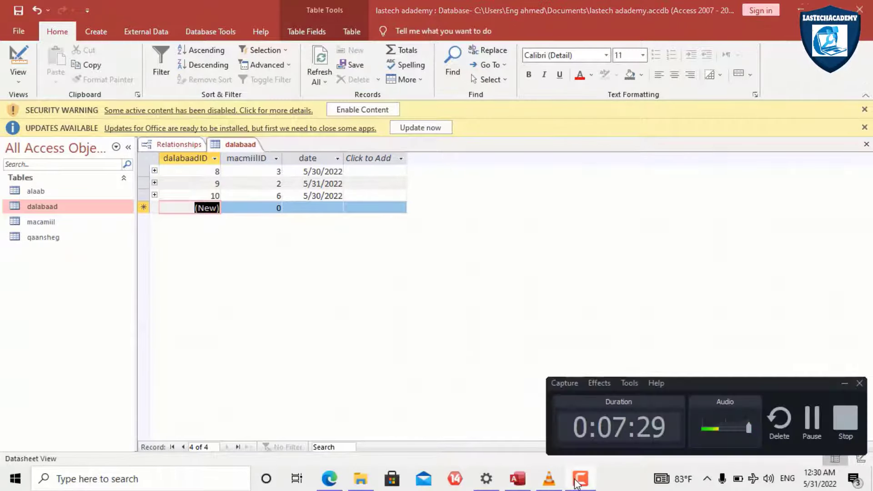
# - Return to the relationships diagram and move the dalabaad table left toward macamiil
pyautogui.click(843, 384)
pyautogui.click(174, 146)
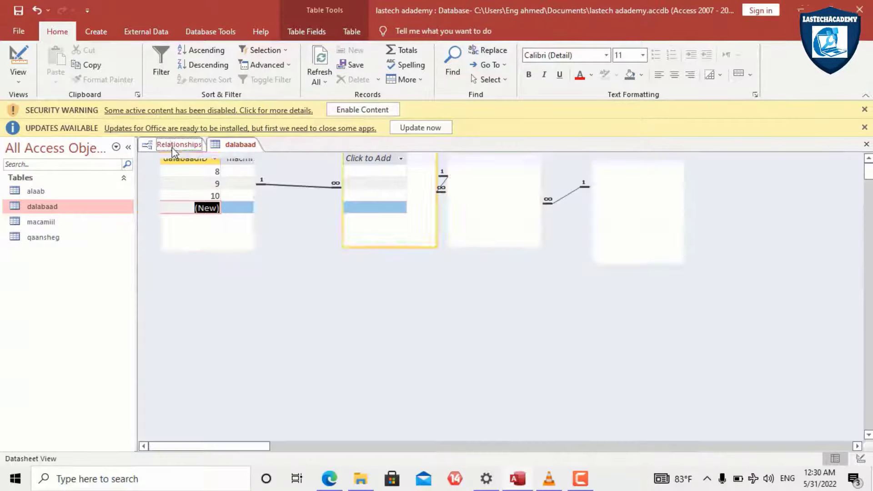
pyautogui.click(415, 166)
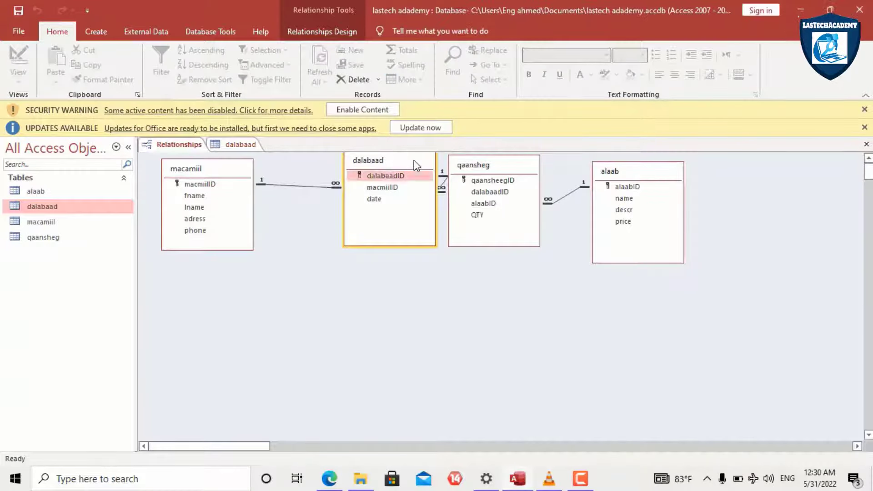
pyautogui.moveTo(415, 166); pyautogui.dragTo(381, 161)
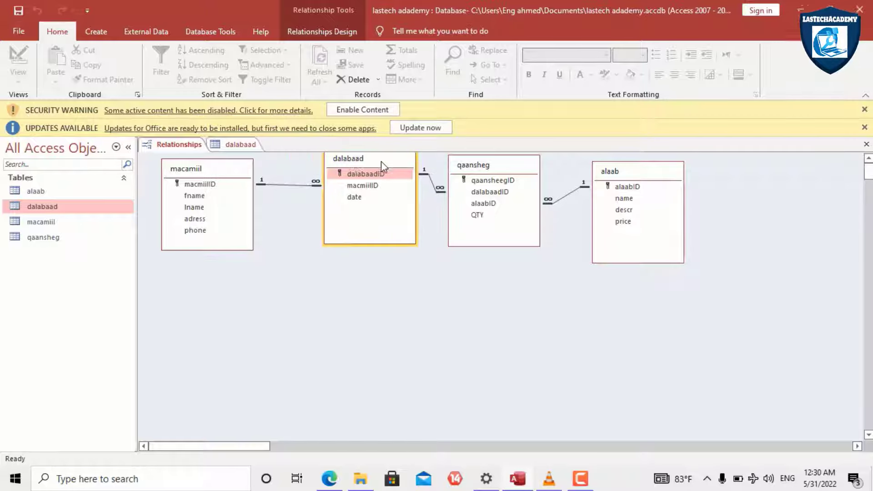
pyautogui.click(286, 184)
# - Review the macamiil–dalabaad relationship settings twice, closing them without changes
pyautogui.rightClick(285, 184)
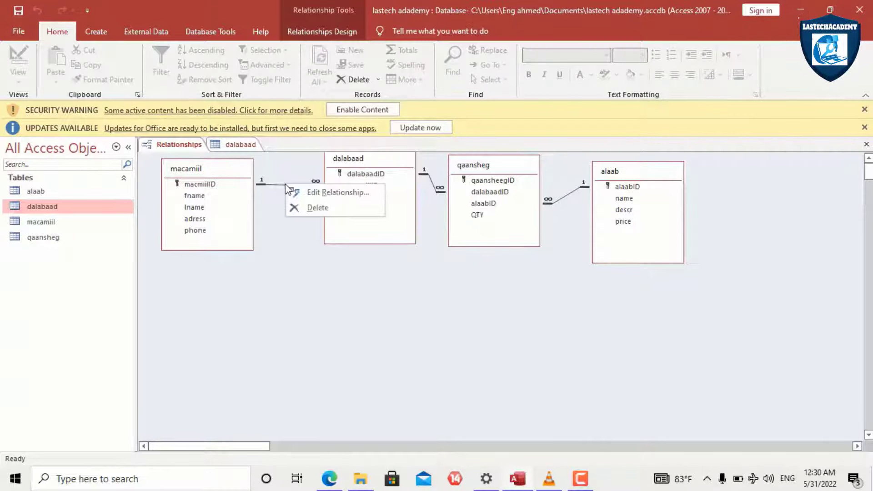
pyautogui.click(325, 193)
pyautogui.moveTo(434, 108); pyautogui.dragTo(541, 104)
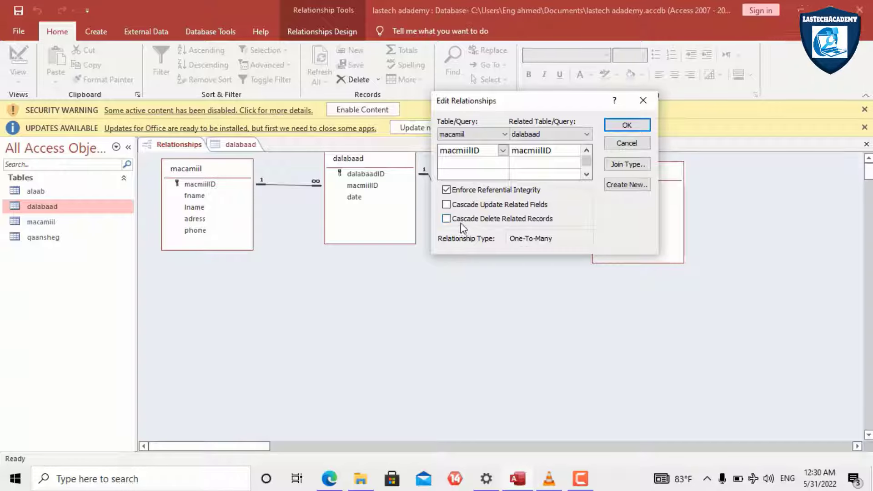
pyautogui.click(623, 128)
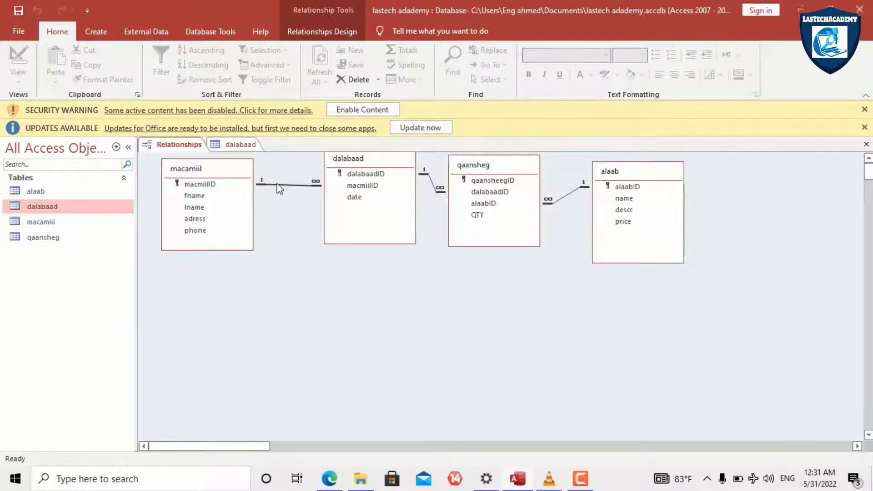
pyautogui.rightClick(278, 185)
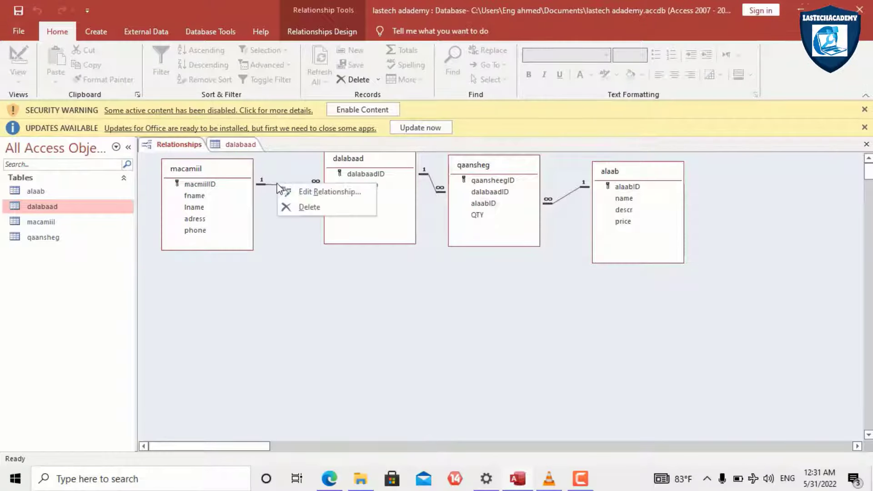
pyautogui.click(313, 195)
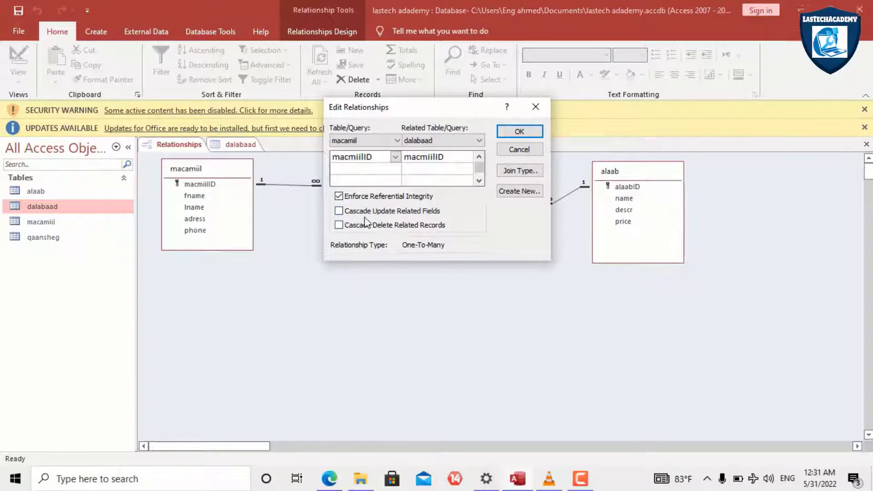
pyautogui.click(509, 133)
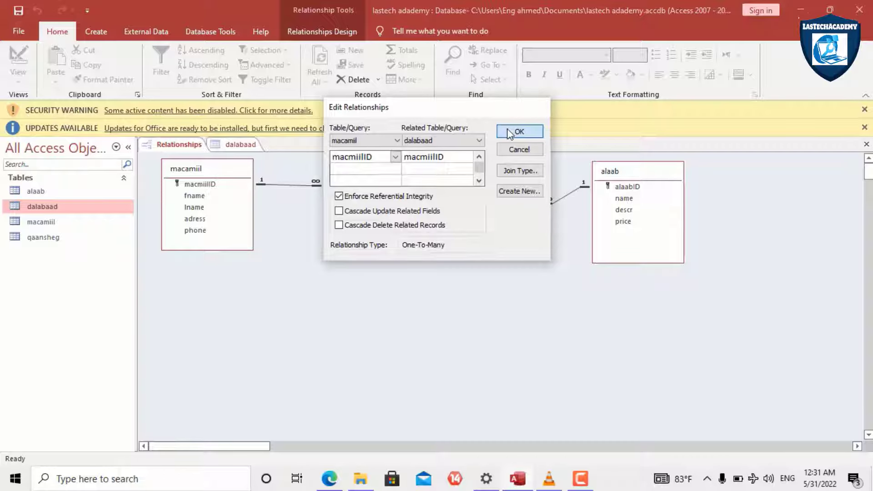
pyautogui.rightClick(53, 208)
# - Open the dalabaad and macamiil datasheets
pyautogui.click(85, 221)
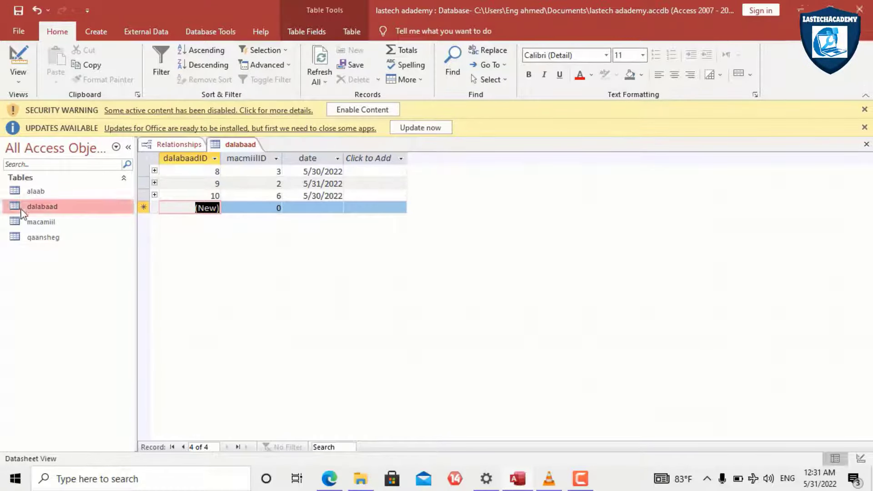
pyautogui.click(44, 221)
pyautogui.rightClick(44, 221)
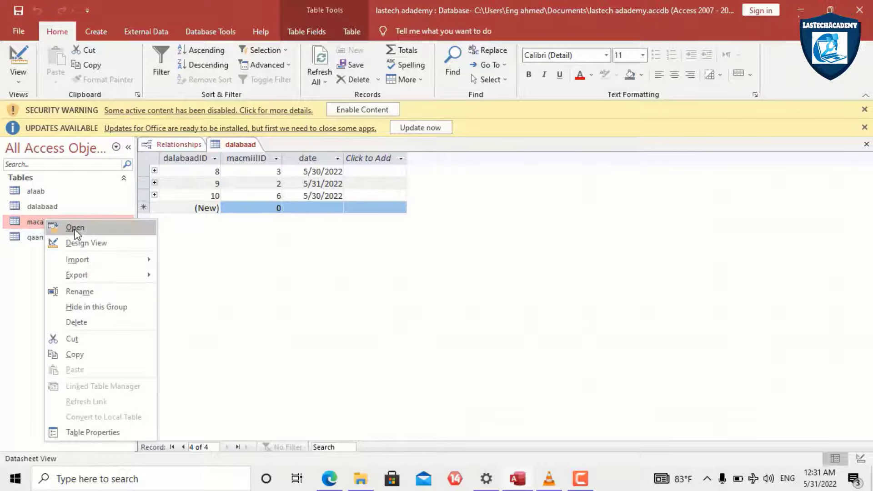
pyautogui.click(75, 229)
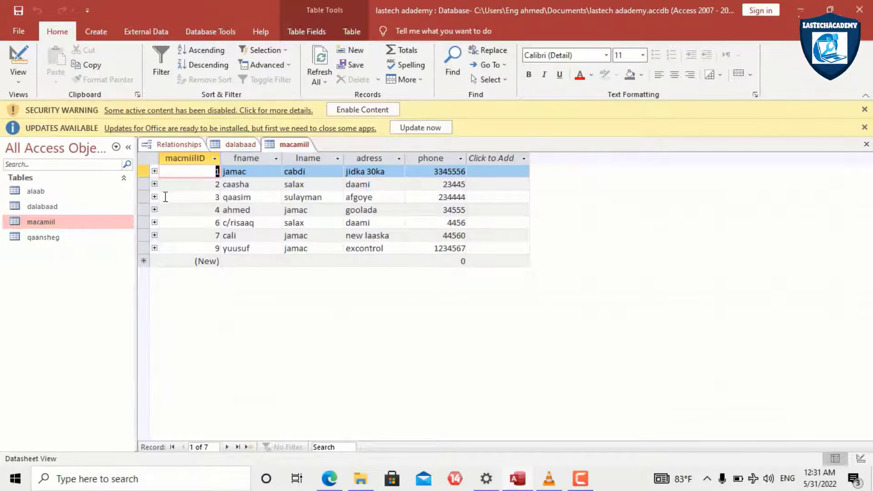
# - Try deleting macamiil record 3; it is blocked by related dalabaad records. Return to the diagram
pyautogui.click(146, 196)
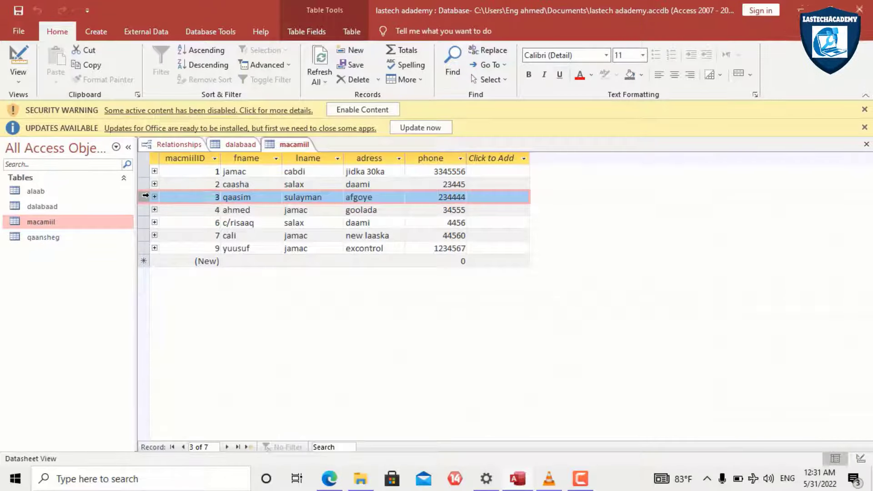
pyautogui.rightClick(145, 196)
pyautogui.click(180, 218)
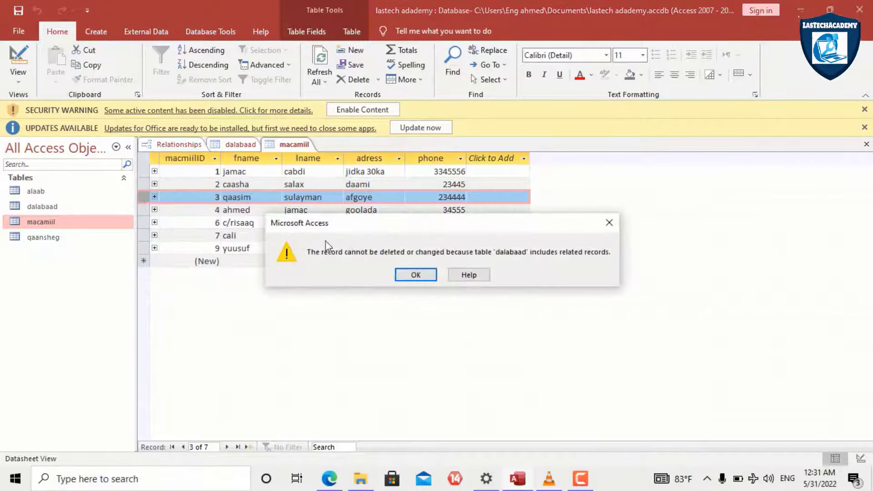
pyautogui.moveTo(402, 218); pyautogui.dragTo(468, 195)
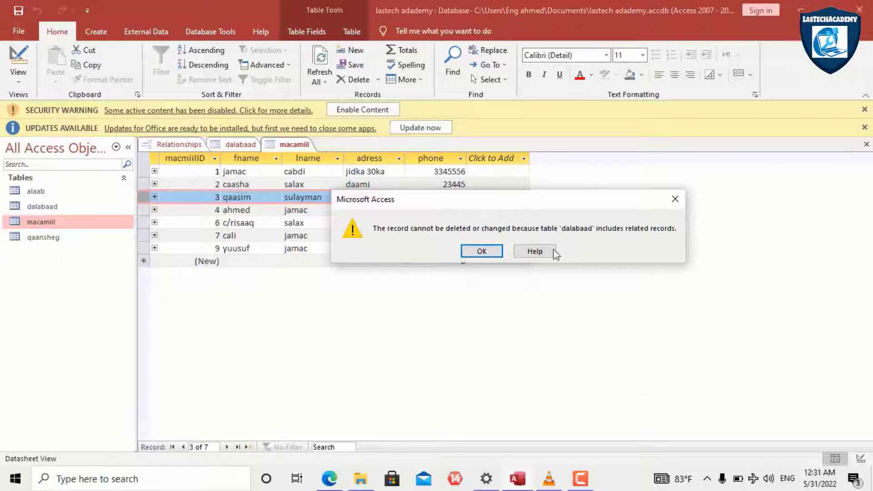
pyautogui.click(478, 253)
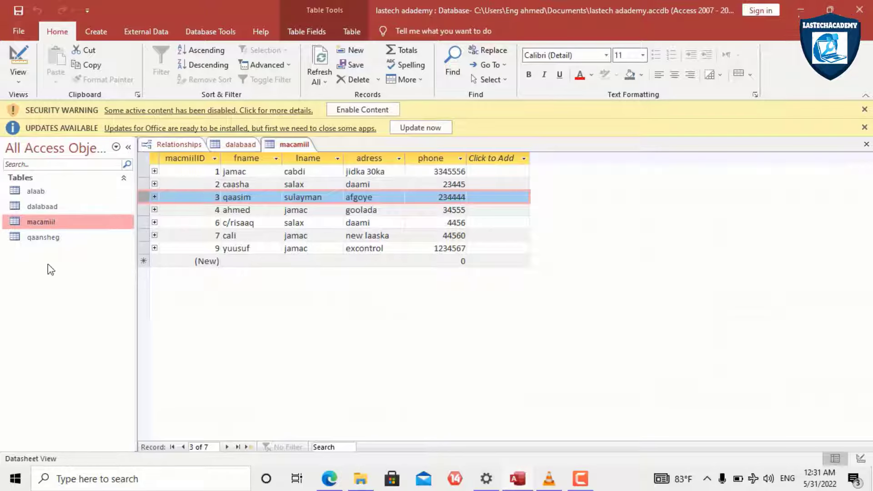
pyautogui.click(174, 144)
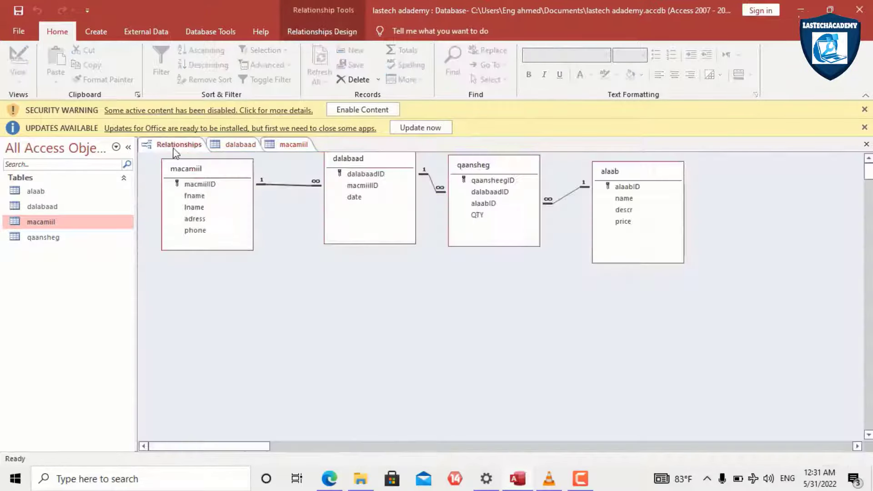
# - Try enabling cascade delete on macamiil–dalabaad; a table-lock error blocks it
pyautogui.rightClick(277, 191)
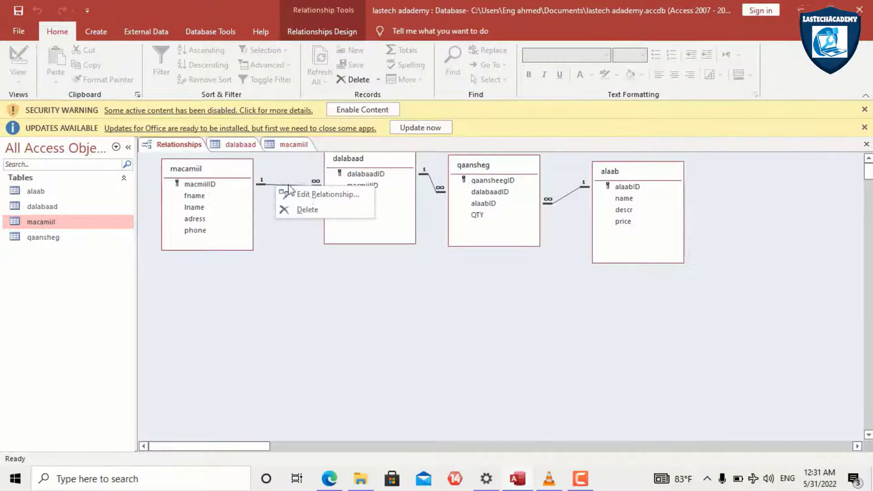
pyautogui.click(313, 197)
pyautogui.moveTo(447, 110); pyautogui.dragTo(532, 107)
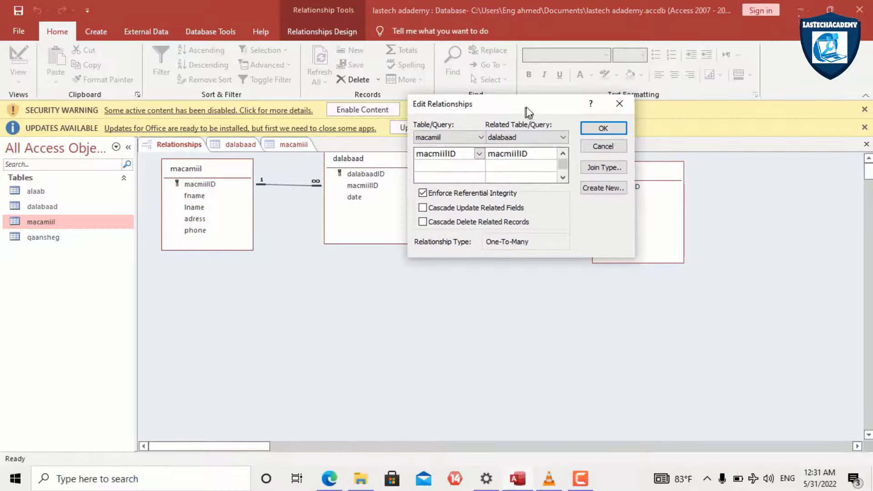
pyautogui.click(446, 222)
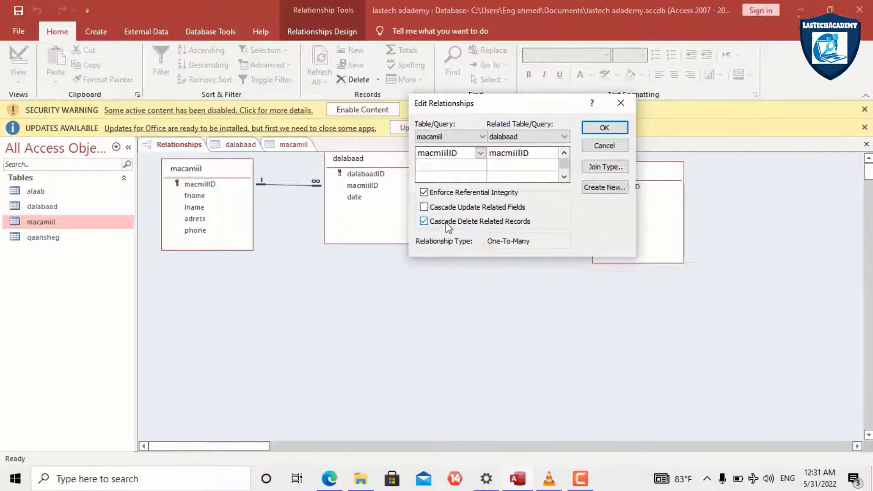
pyautogui.click(605, 127)
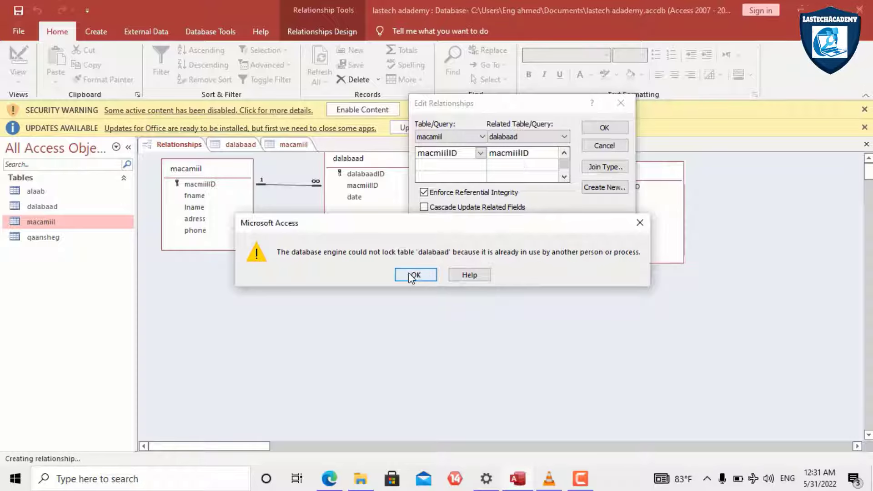
pyautogui.click(414, 275)
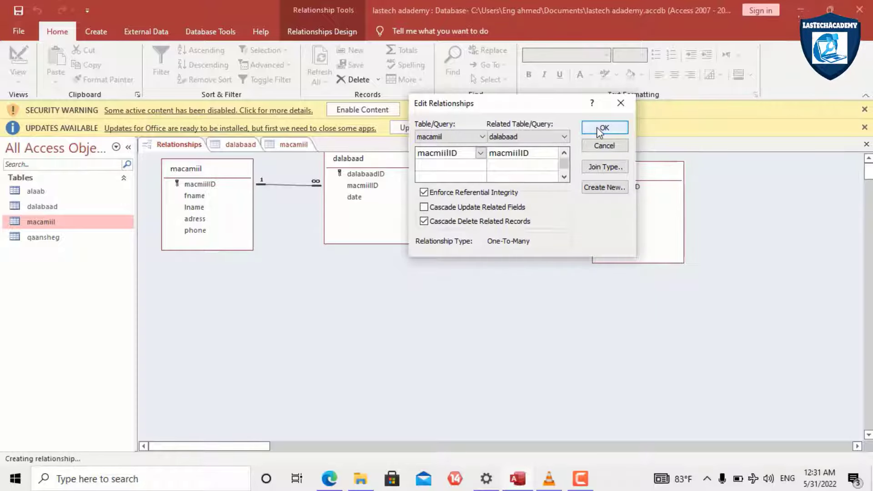
pyautogui.click(621, 103)
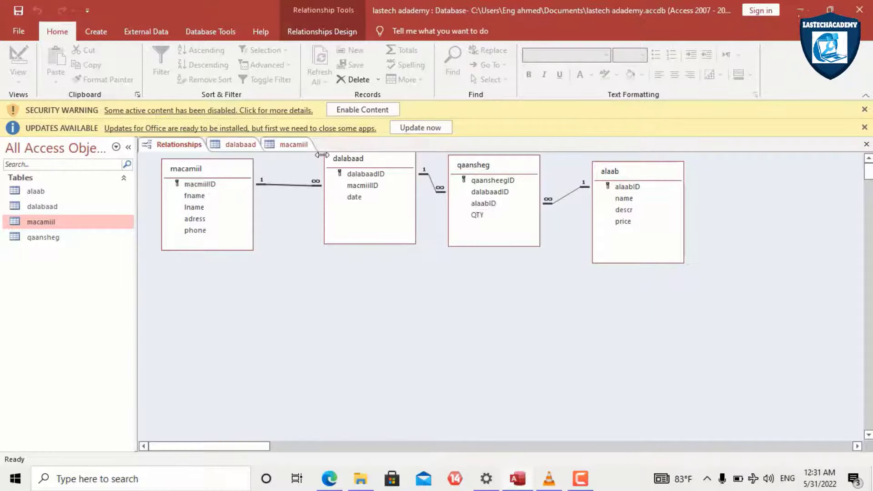
# - Close the macamiil and dalabaad datasheets
pyautogui.rightClick(297, 147)
pyautogui.click(336, 167)
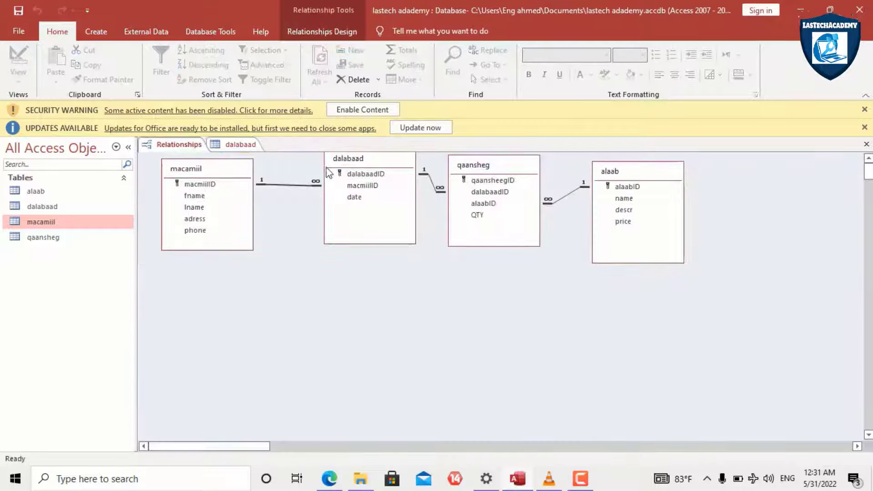
pyautogui.rightClick(244, 145)
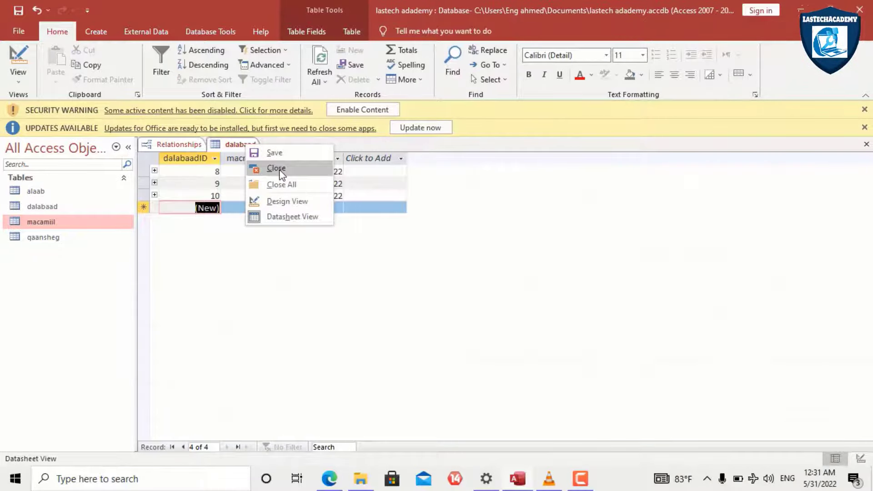
pyautogui.click(277, 168)
# - Turn on Cascade Delete Related Records for macamiil–dalabaad and confirm
pyautogui.rightClick(284, 183)
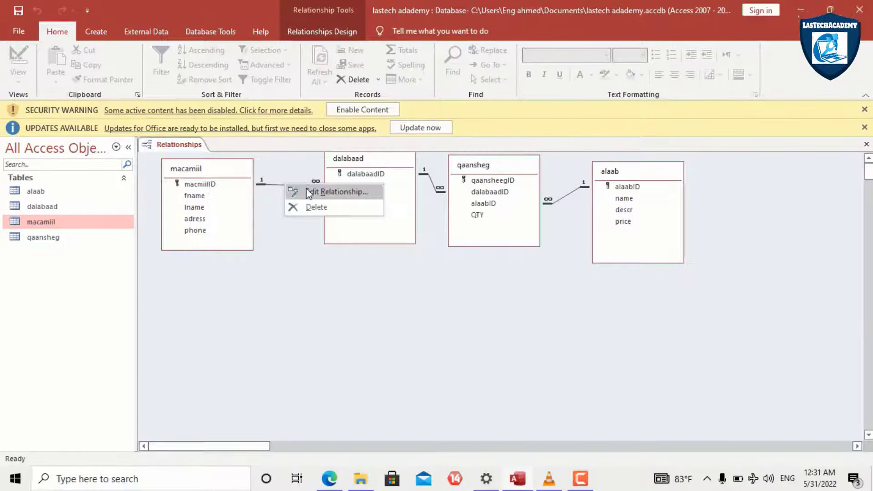
pyautogui.click(291, 185)
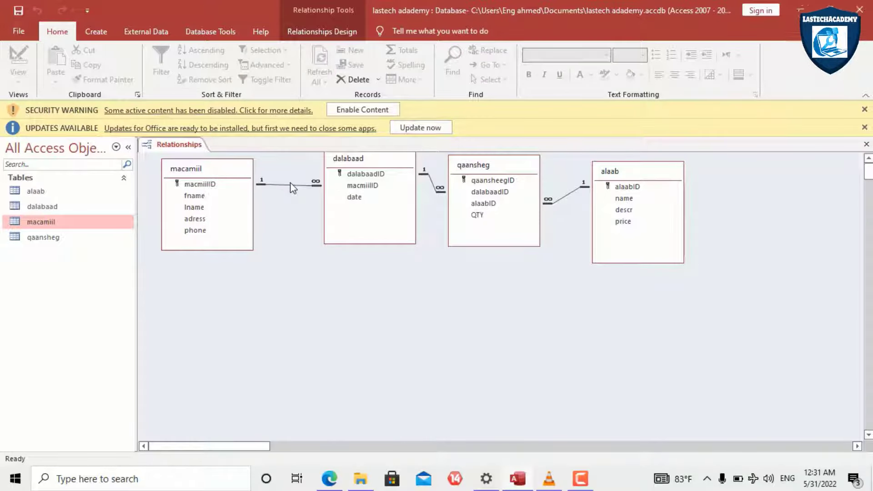
pyautogui.click(289, 185)
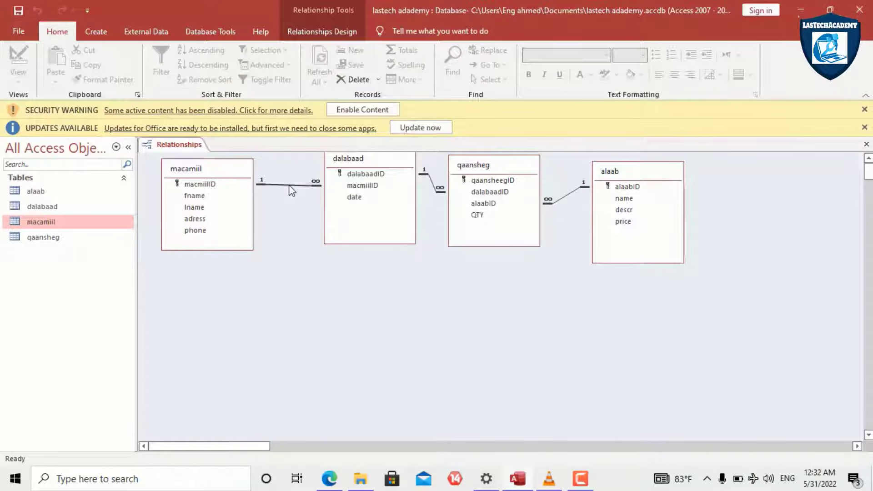
pyautogui.doubleClick(288, 184)
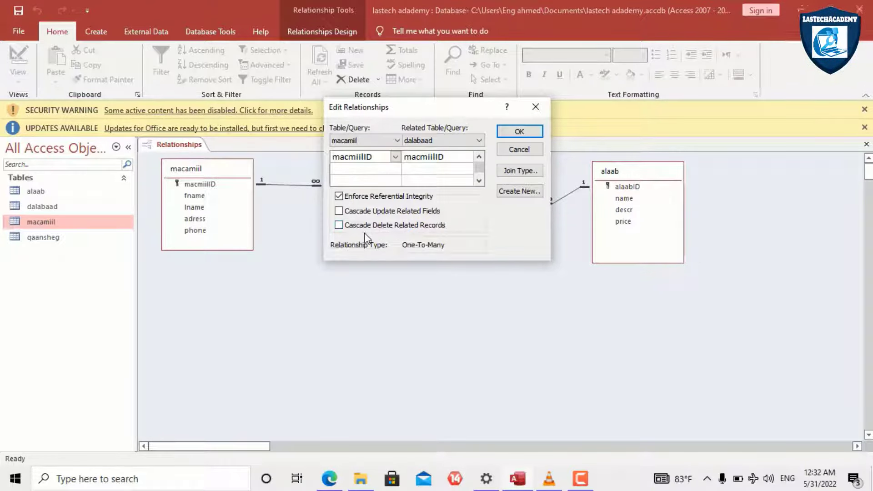
pyautogui.click(369, 227)
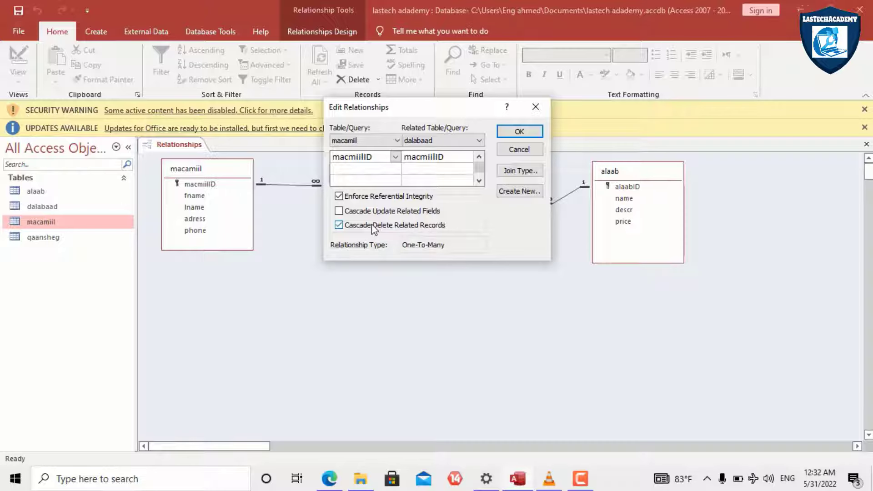
pyautogui.click(519, 131)
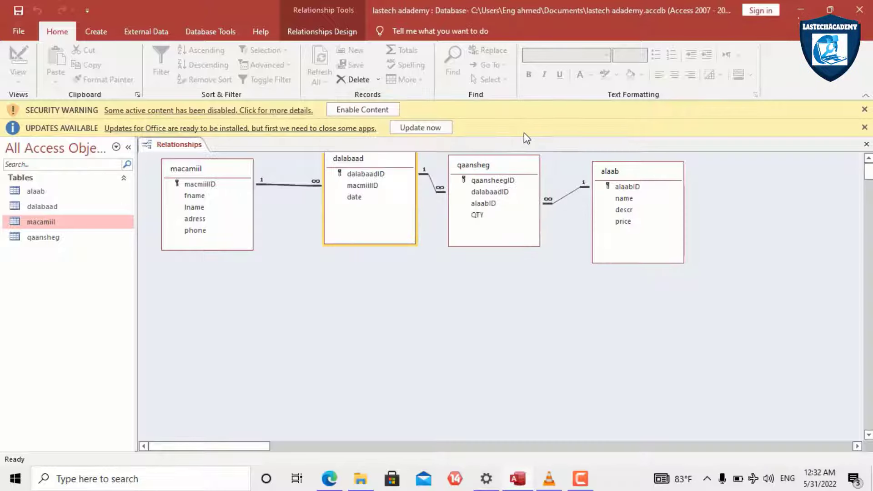
# - Open the dalabaad and macamiil tables in Datasheet View
pyautogui.rightClick(76, 226)
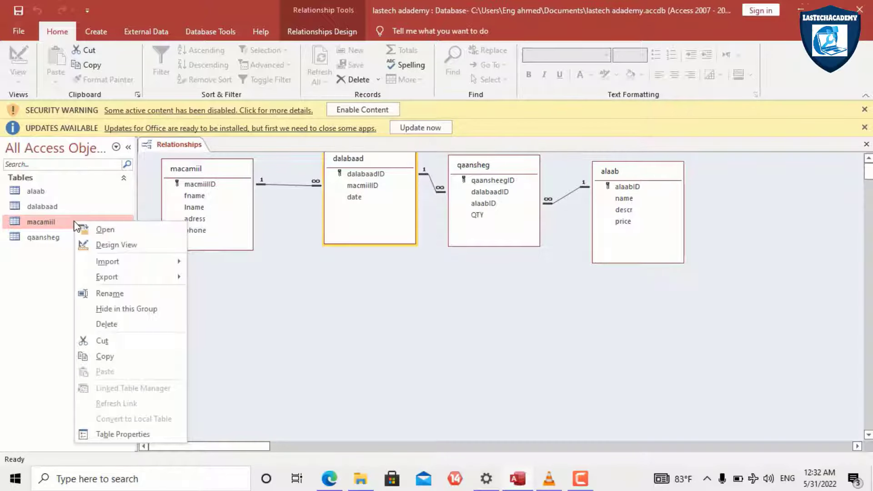
pyautogui.doubleClick(50, 207)
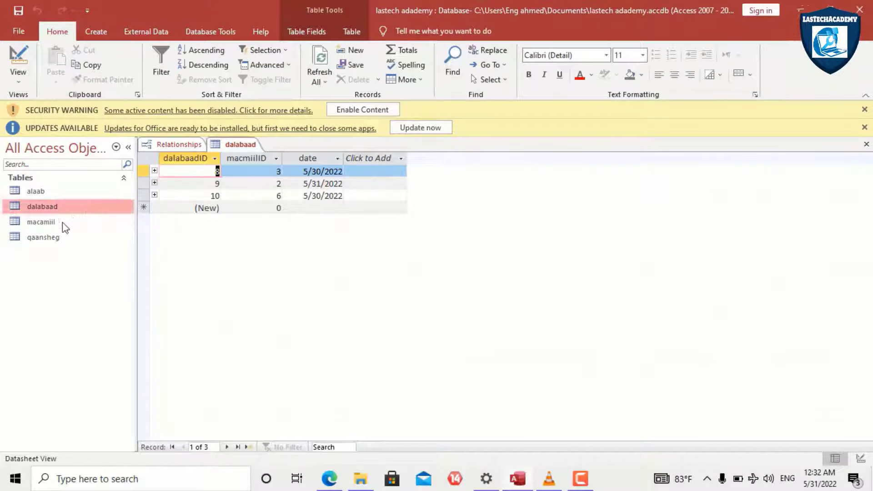
pyautogui.click(57, 223)
pyautogui.rightClick(56, 221)
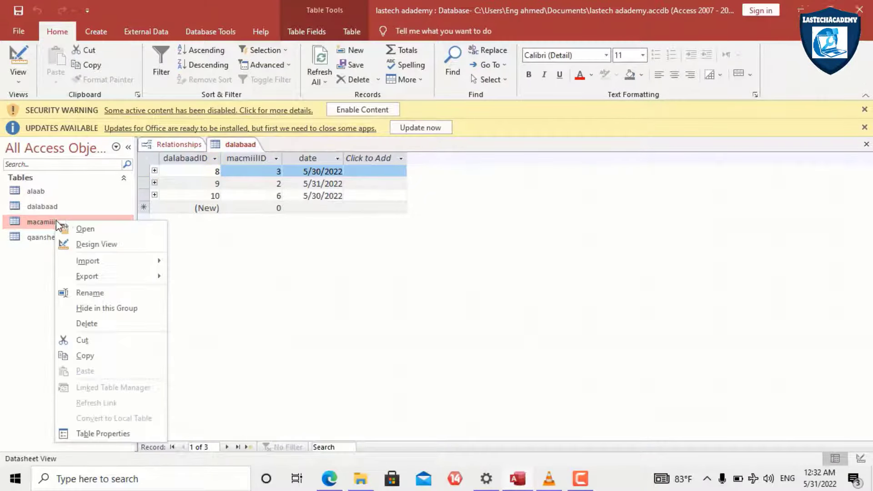
pyautogui.click(109, 227)
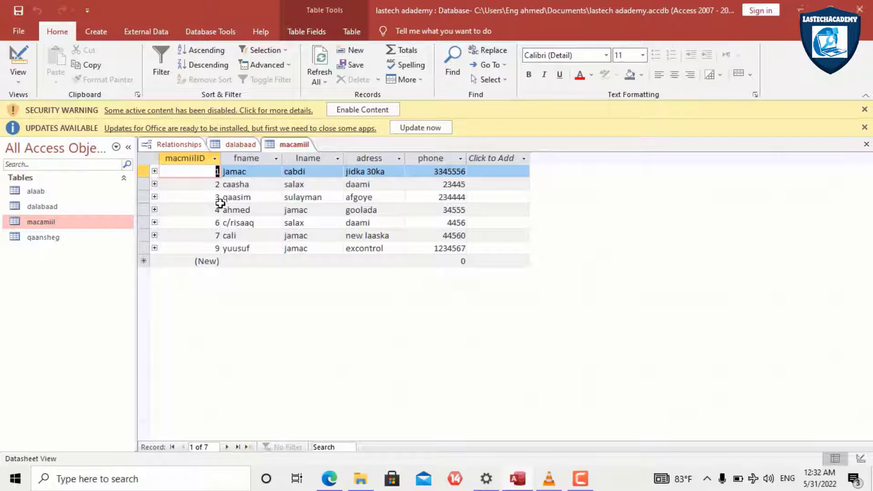
# - Try deleting macamiil record 3; related qaansheg records refuse it. Return to the diagram
pyautogui.click(142, 197)
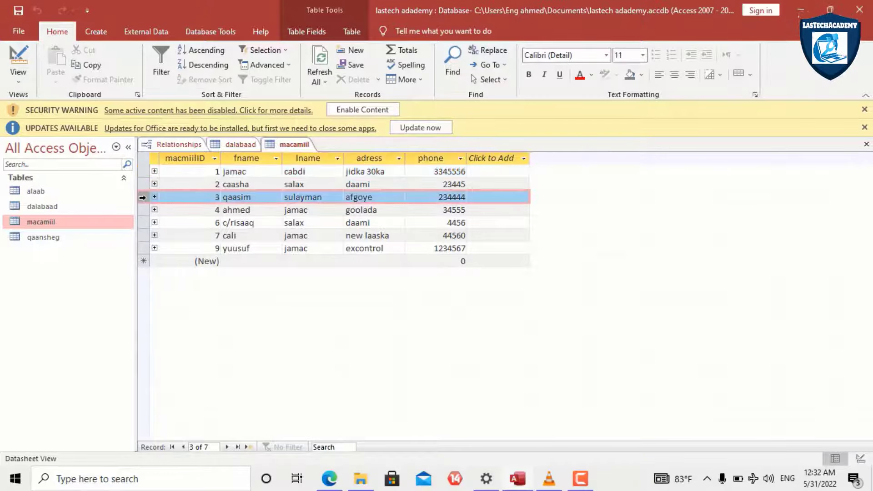
pyautogui.rightClick(142, 197)
pyautogui.click(174, 222)
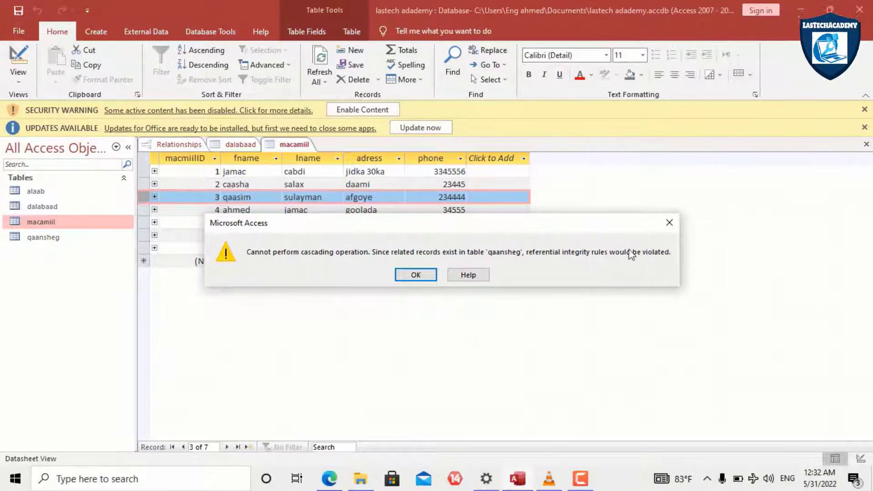
pyautogui.click(669, 223)
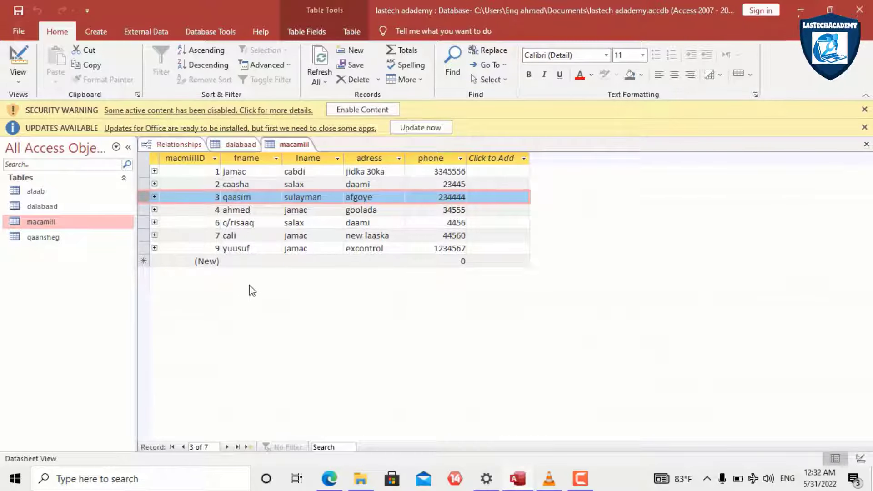
pyautogui.click(202, 146)
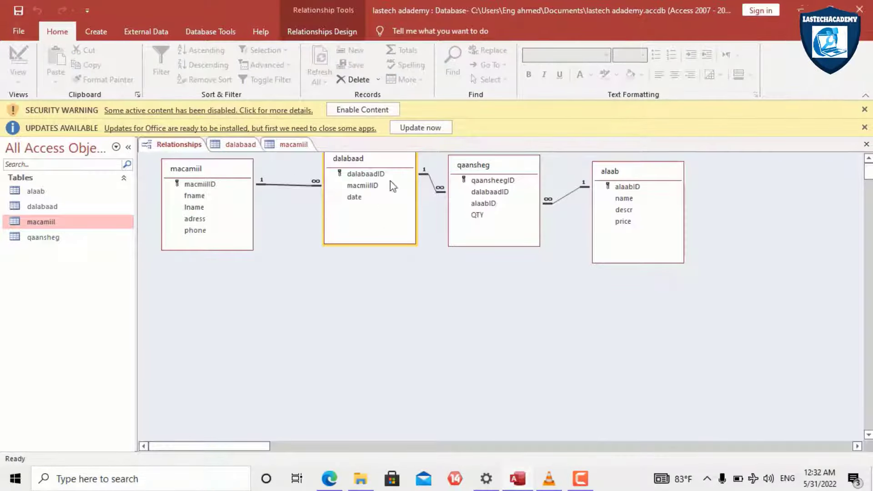
# - Spread out qaansheg and alaab, then try deleting dalabaad–qaansheg; a table lock blocks it
pyautogui.moveTo(488, 167); pyautogui.dragTo(511, 160)
pyautogui.moveTo(621, 170); pyautogui.dragTo(691, 155)
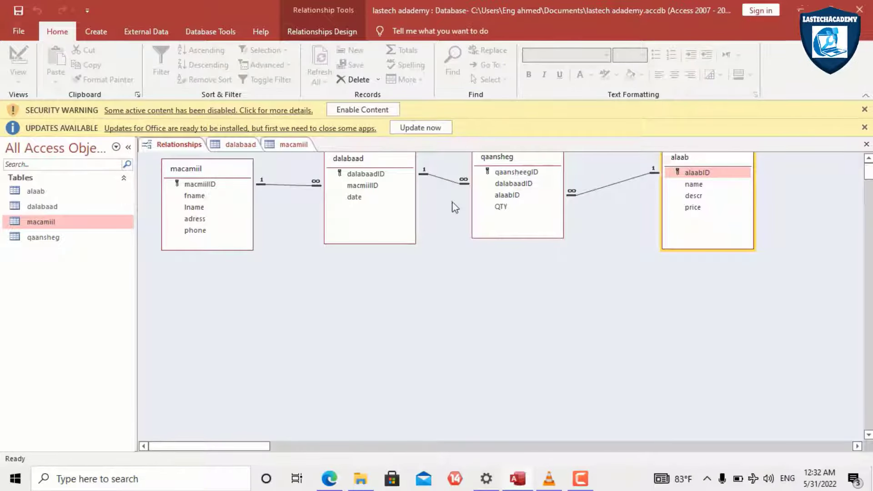
pyautogui.moveTo(517, 157); pyautogui.dragTo(536, 155)
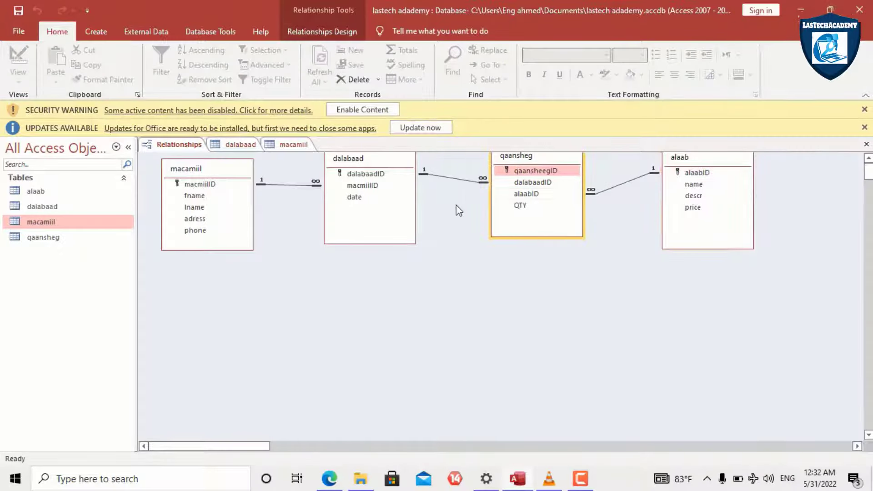
pyautogui.click(445, 176)
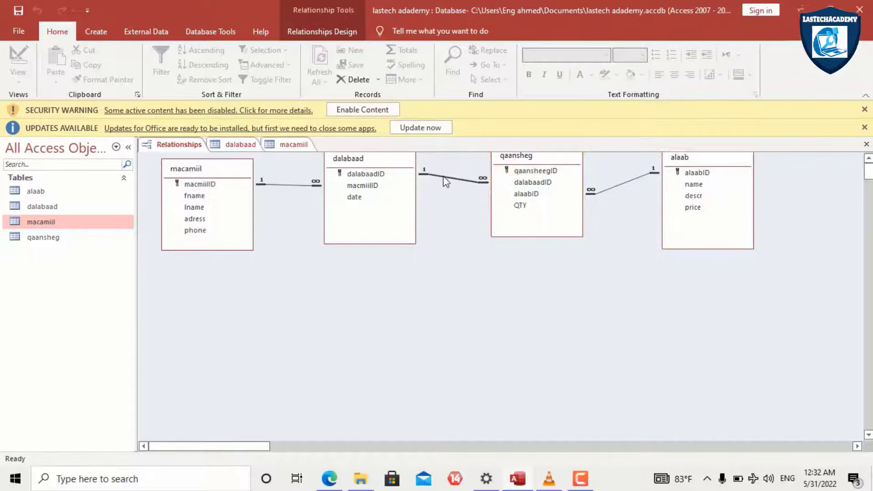
pyautogui.rightClick(444, 180)
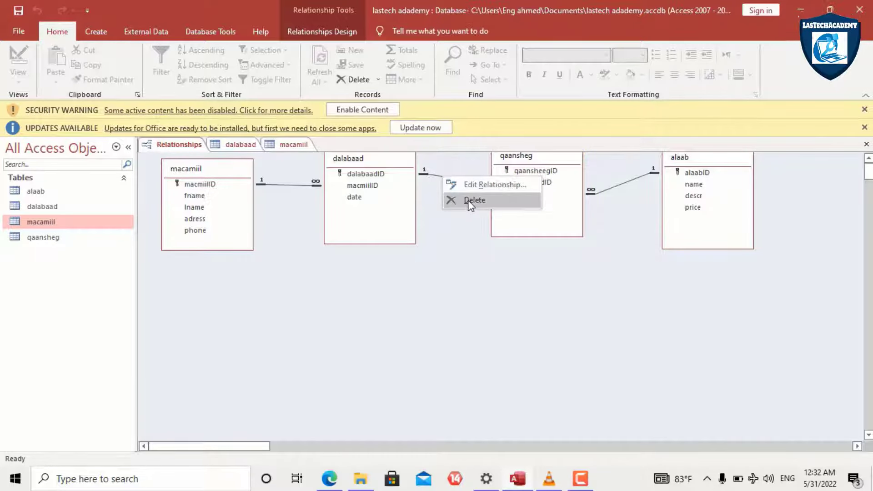
pyautogui.click(471, 201)
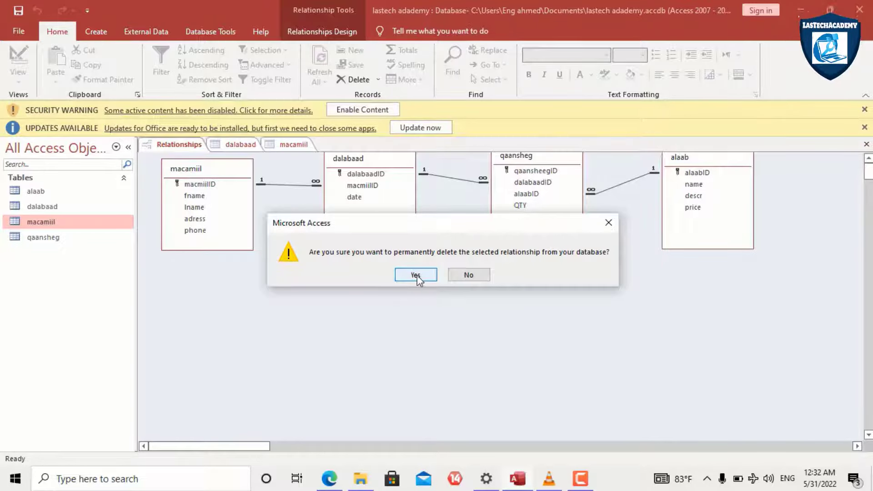
pyautogui.click(415, 274)
pyautogui.click(415, 275)
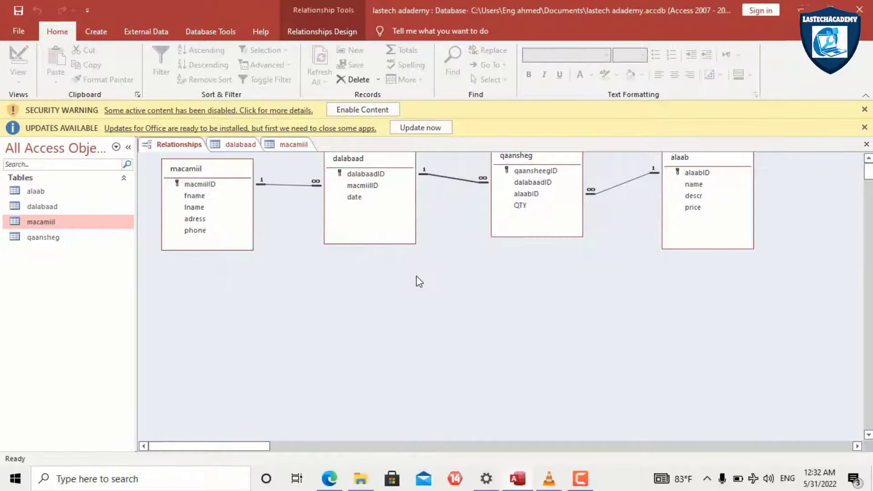
# - Close the macamiil and dalabaad datasheets
pyautogui.click(279, 144)
pyautogui.rightClick(280, 144)
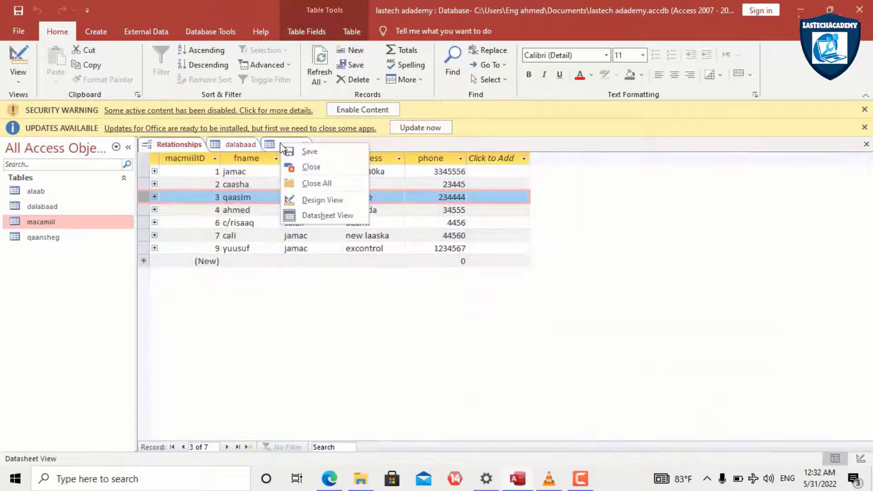
pyautogui.click(324, 170)
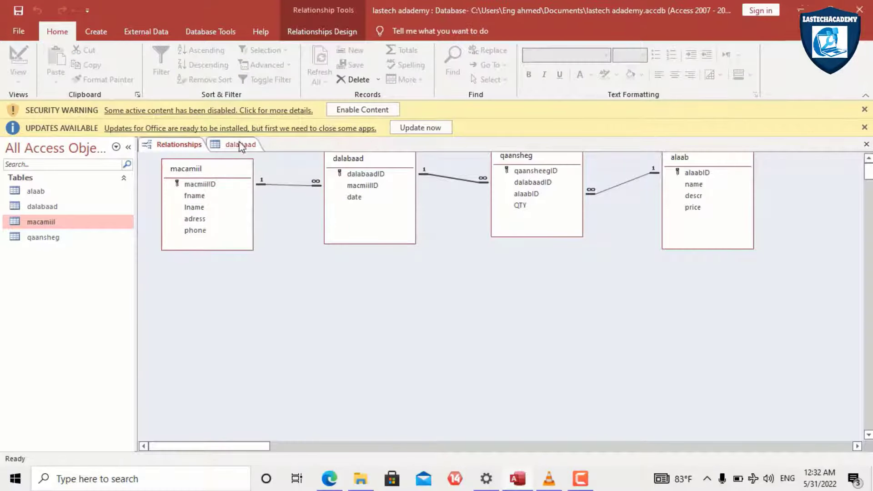
pyautogui.click(240, 143)
pyautogui.rightClick(240, 144)
pyautogui.click(271, 165)
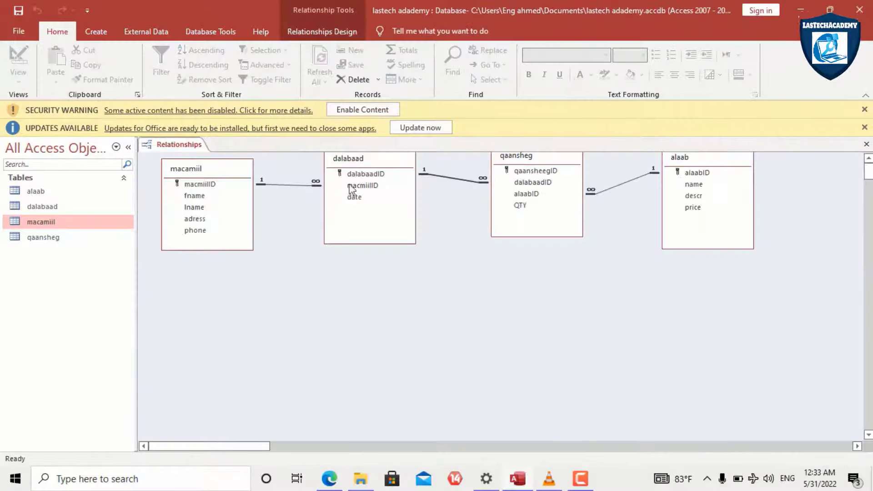
# - Delete dalabaad–qaansheg and recreate it on dalabaadID with referential integrity enforced
pyautogui.rightClick(447, 180)
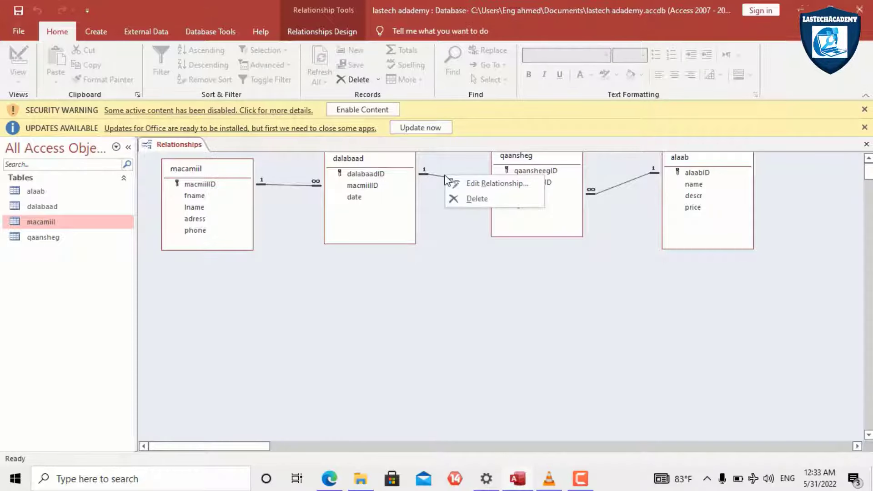
pyautogui.click(471, 195)
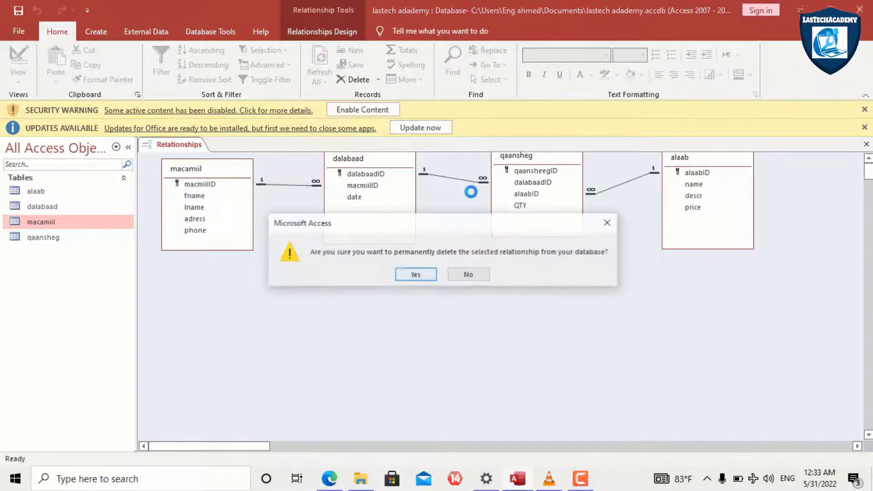
pyautogui.click(411, 275)
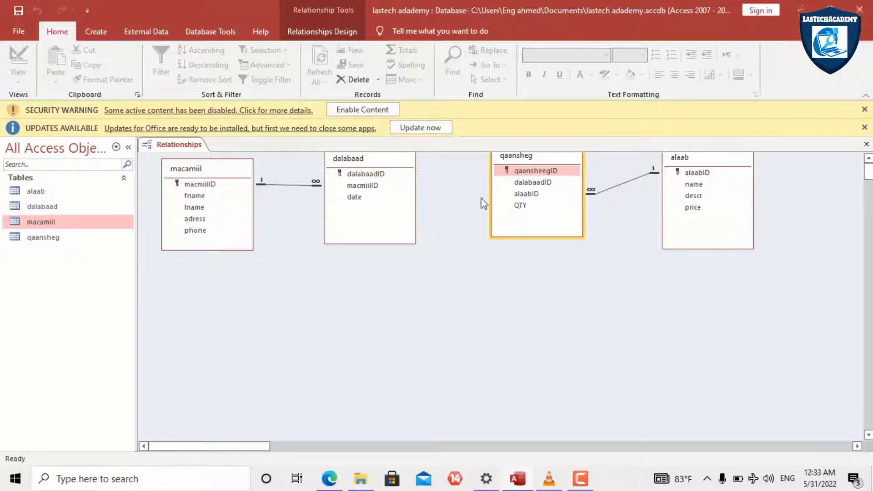
pyautogui.moveTo(375, 174); pyautogui.dragTo(533, 182)
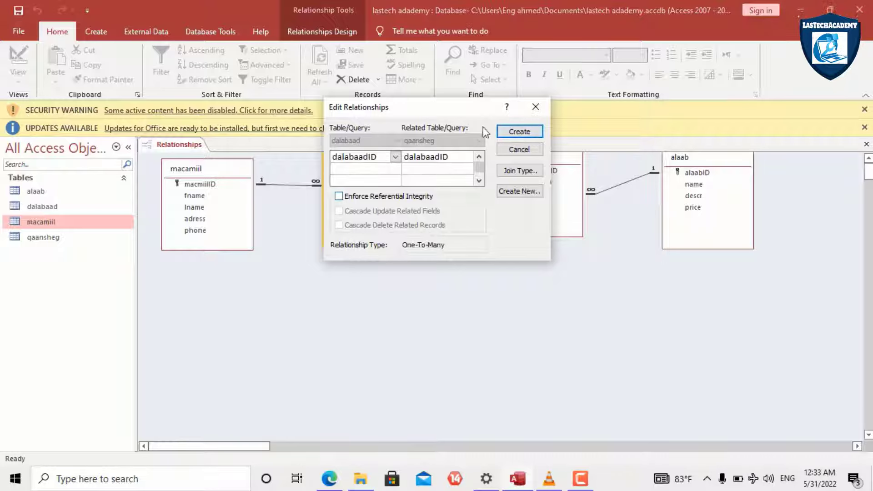
pyautogui.click(371, 197)
pyautogui.click(520, 132)
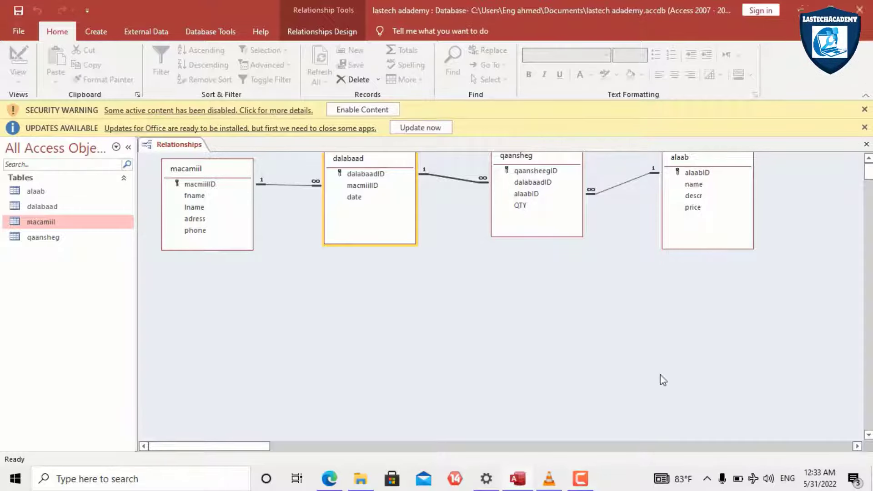
pyautogui.click(581, 478)
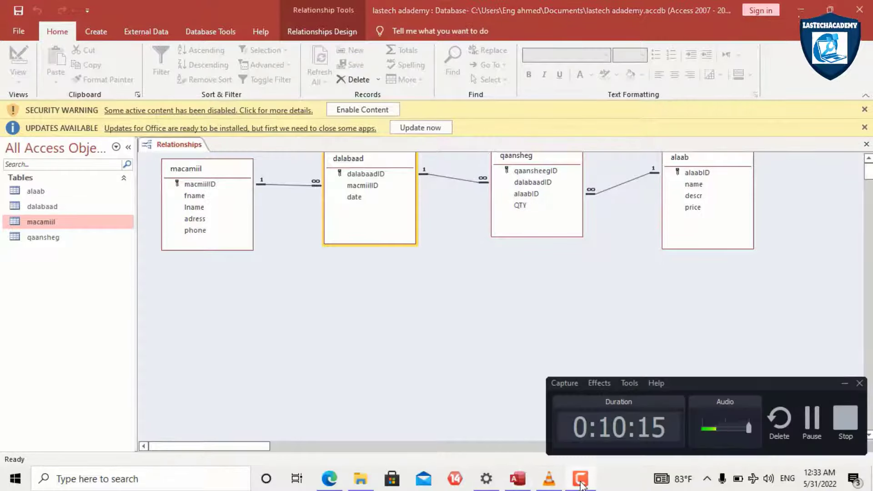
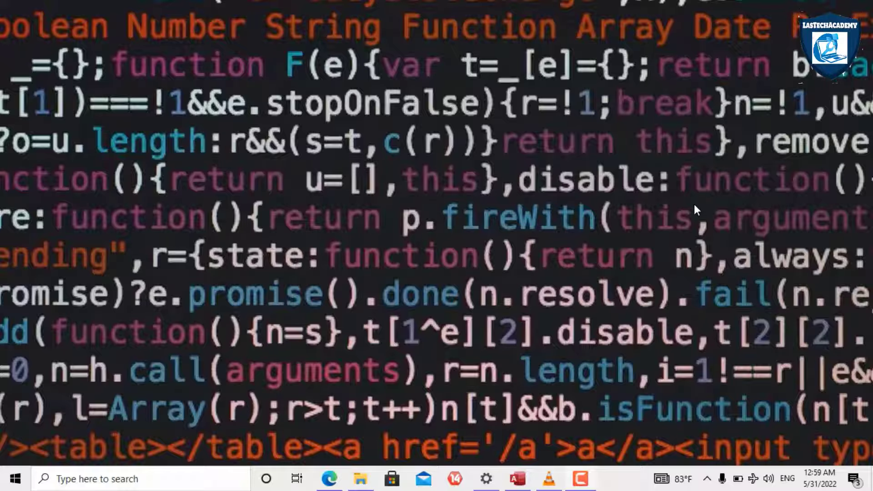
# - Restore the Access window and select the qaansheg and alaab tables in the navigation pane
pyautogui.click(518, 482)
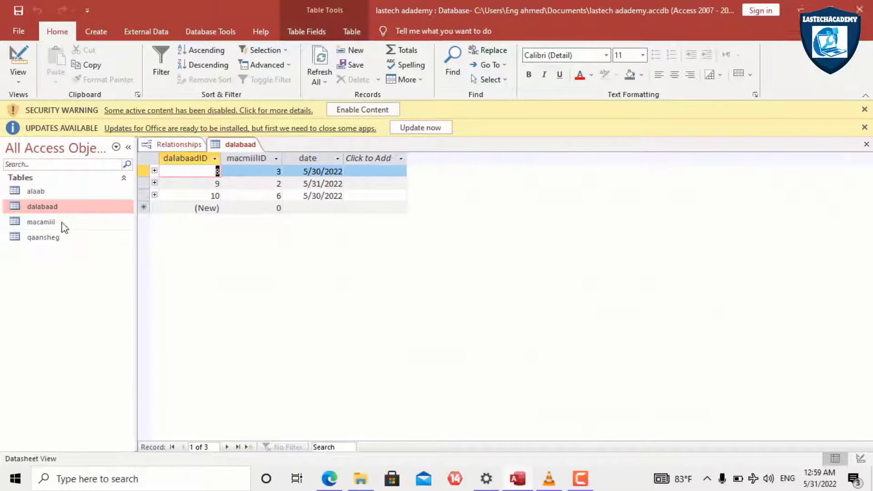
pyautogui.click(27, 245)
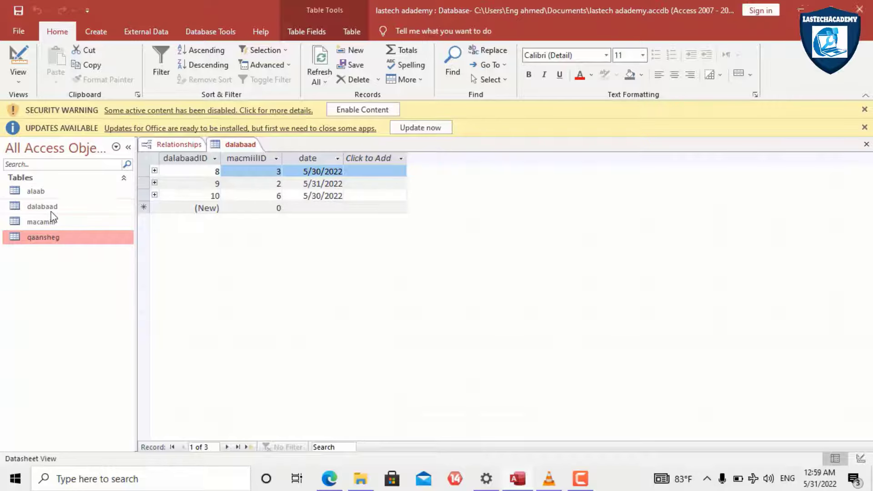
pyautogui.click(45, 194)
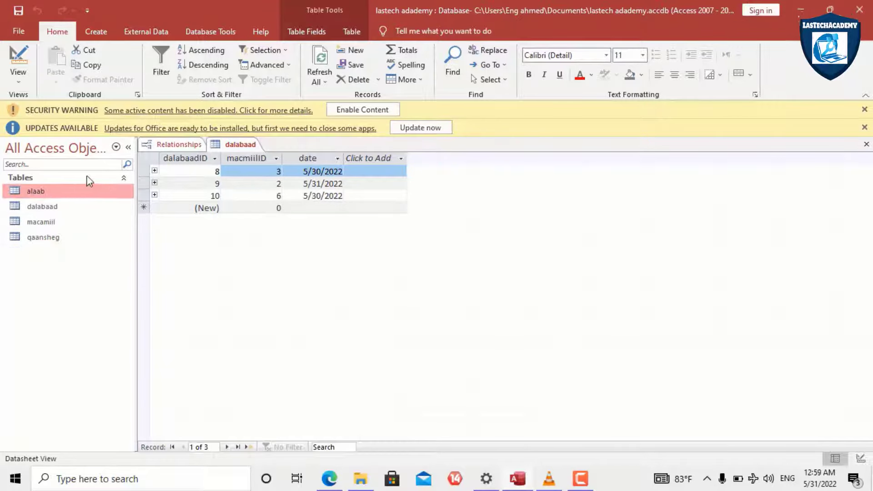
pyautogui.click(60, 238)
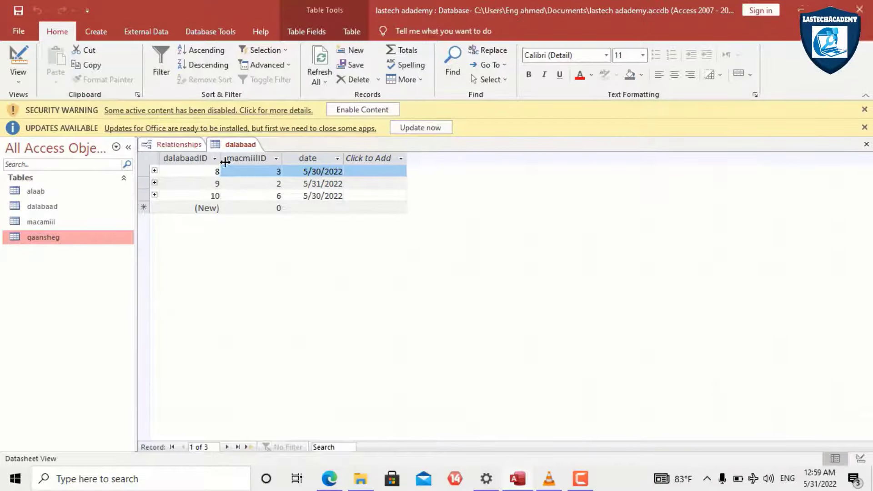
# - Check the dalabaad record's date, dalabaadID and macmiilID values, then select the macamiil table
pyautogui.click(335, 207)
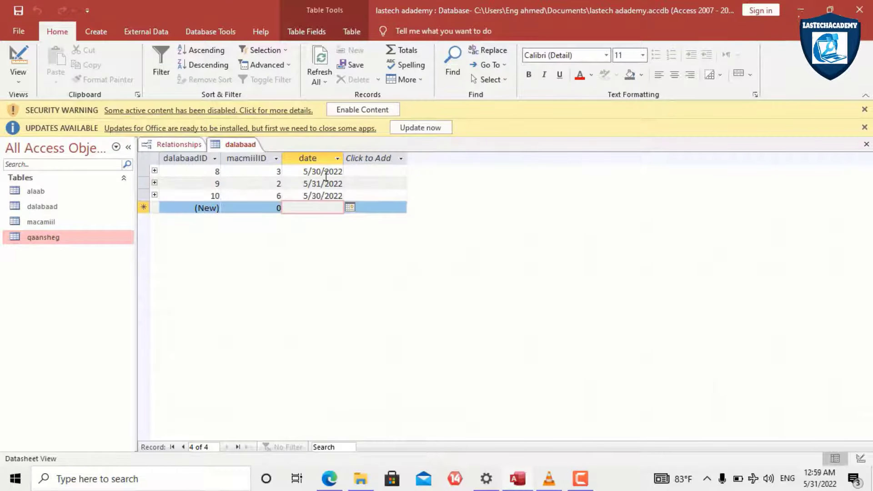
pyautogui.click(214, 174)
pyautogui.click(259, 172)
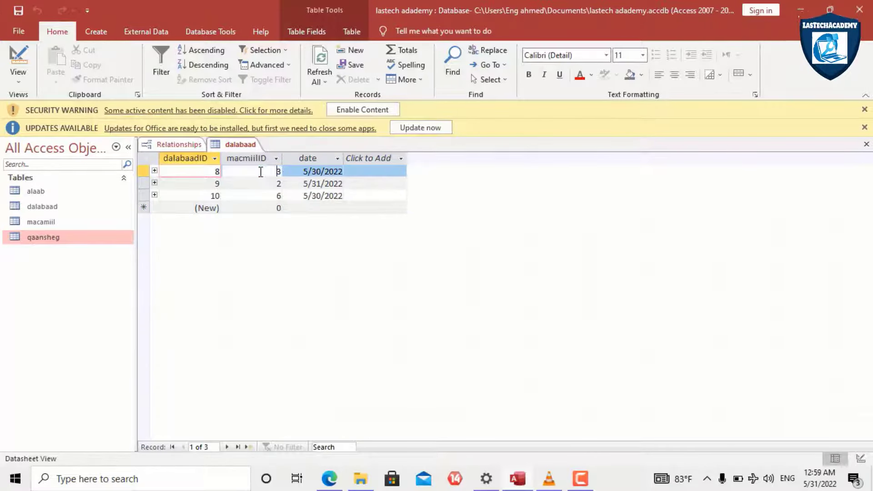
pyautogui.click(54, 222)
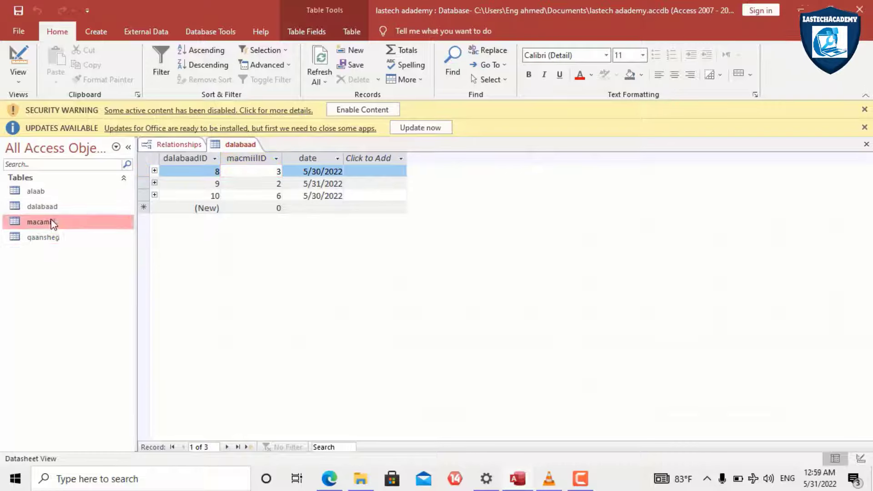
pyautogui.rightClick(63, 222)
# - Open the macamiil table and compare it against dalabaad record 9
pyautogui.click(72, 228)
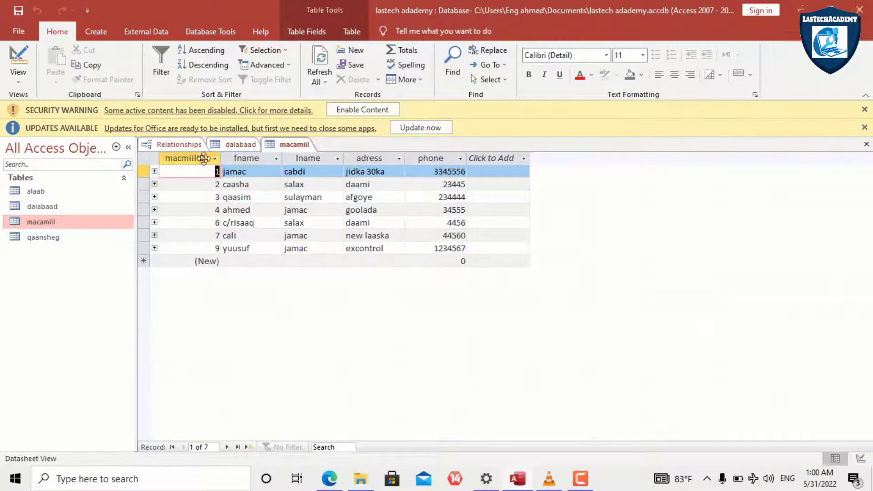
pyautogui.click(235, 145)
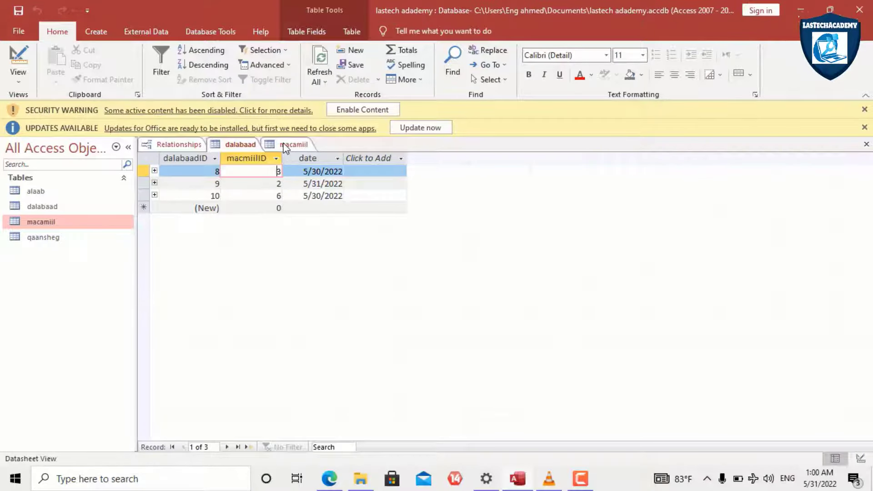
pyautogui.click(277, 183)
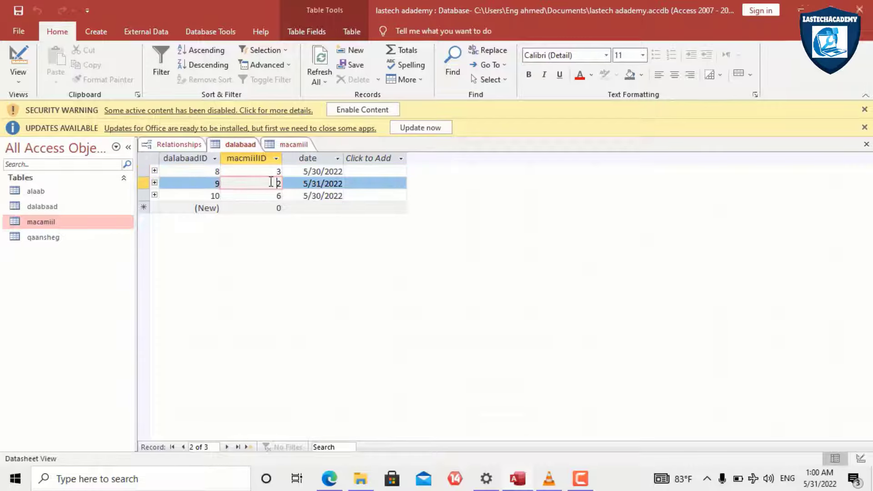
pyautogui.click(307, 143)
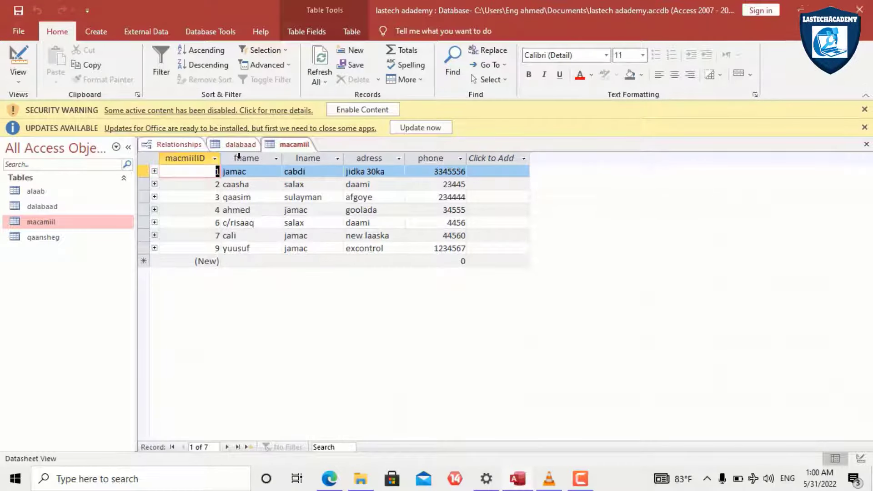
# - Open the qaansheg table from the navigation pane
pyautogui.click(48, 193)
pyautogui.click(41, 239)
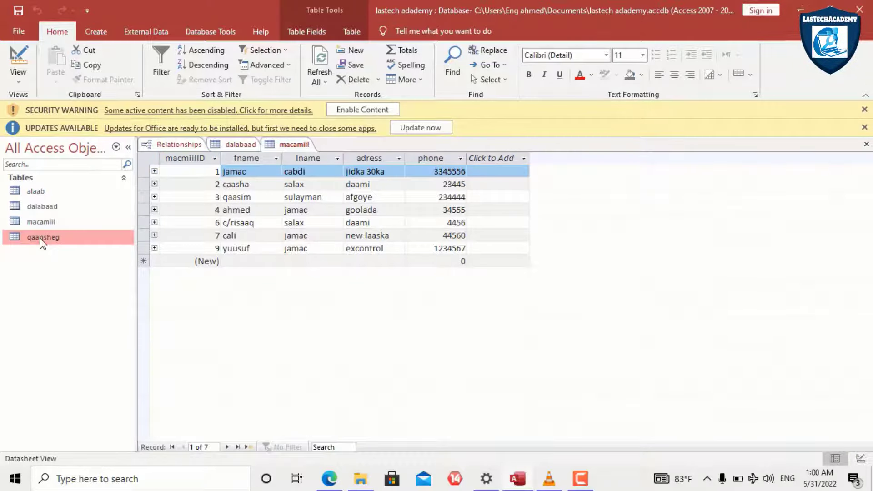
pyautogui.rightClick(43, 241)
pyautogui.click(56, 247)
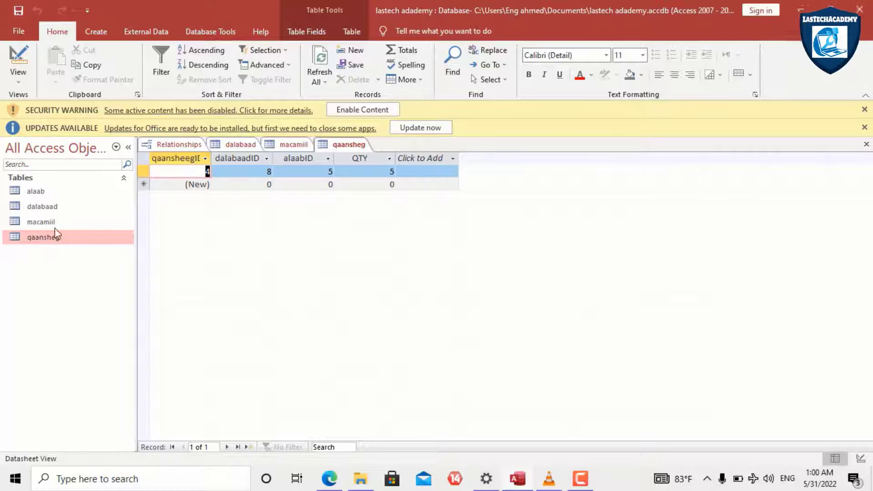
# - Enter qaansheg record 5 with dalabaadID 9, alaabID 3 and QTY 4, checking alaab's item IDs
pyautogui.click(272, 184)
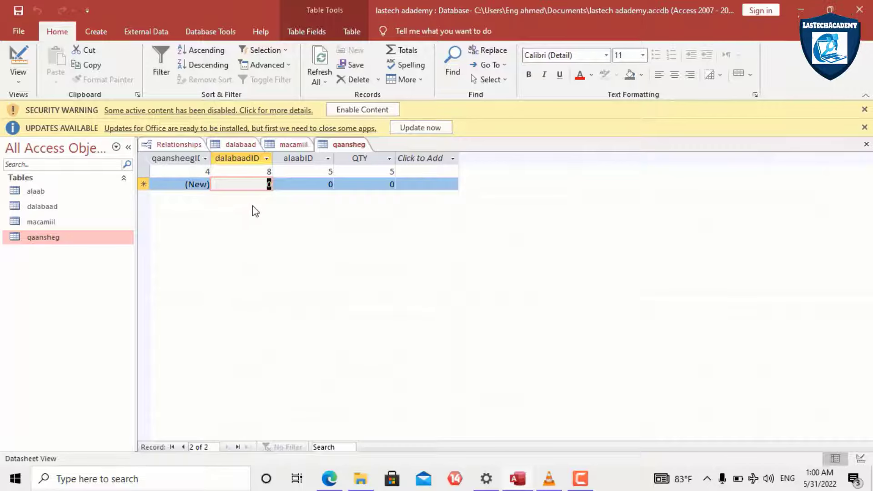
pyautogui.press('BackSpace')
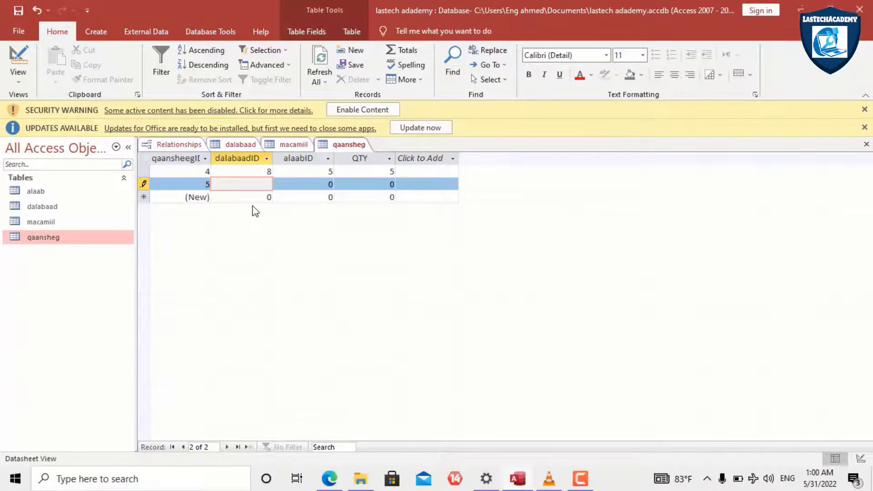
pyautogui.write('9')
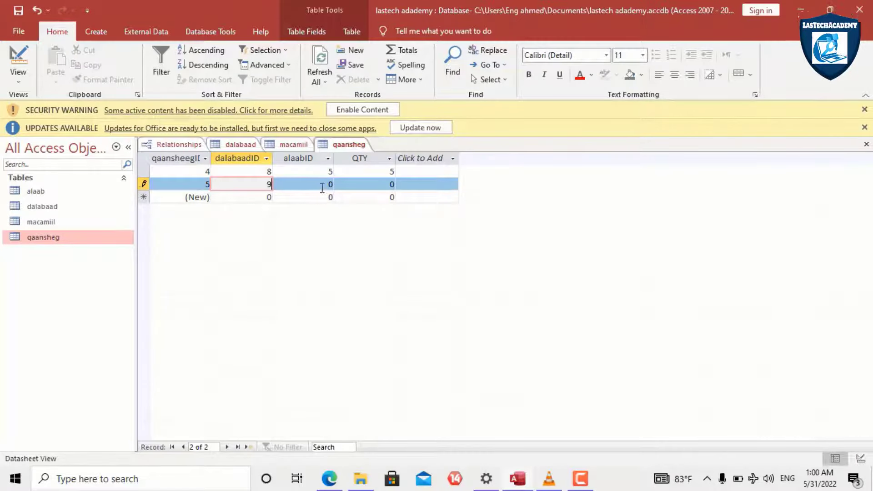
pyautogui.click(331, 185)
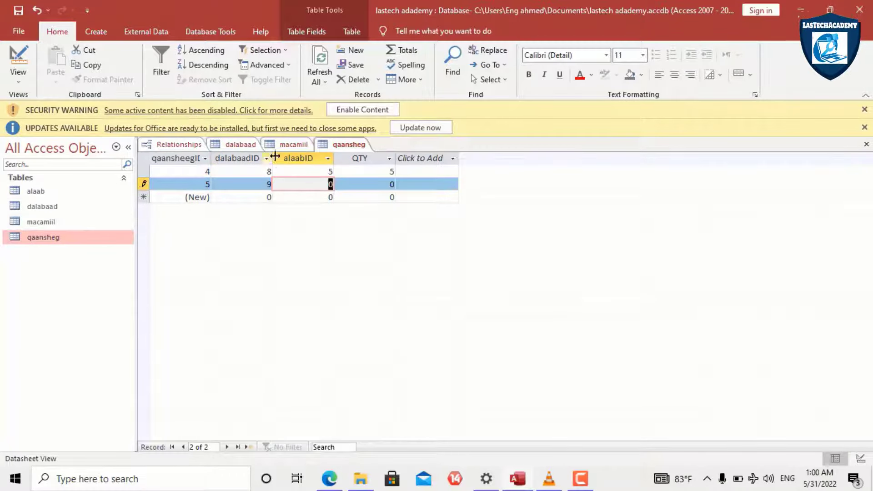
pyautogui.click(50, 192)
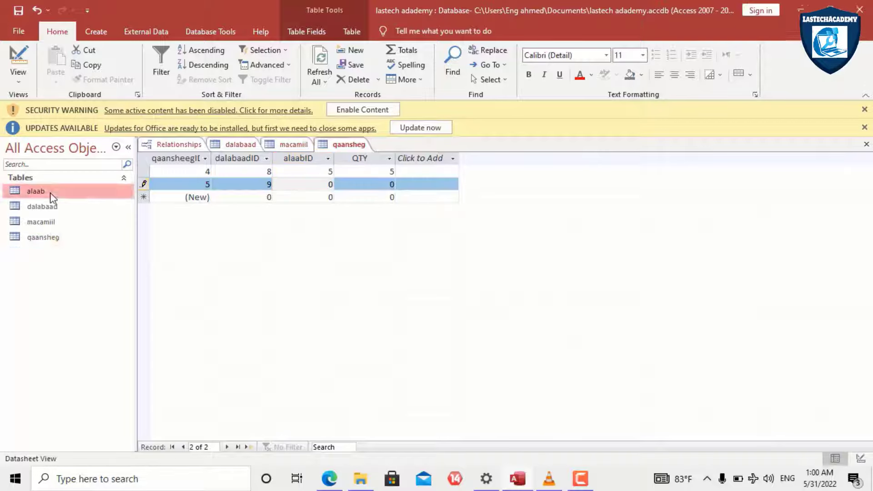
pyautogui.rightClick(55, 190)
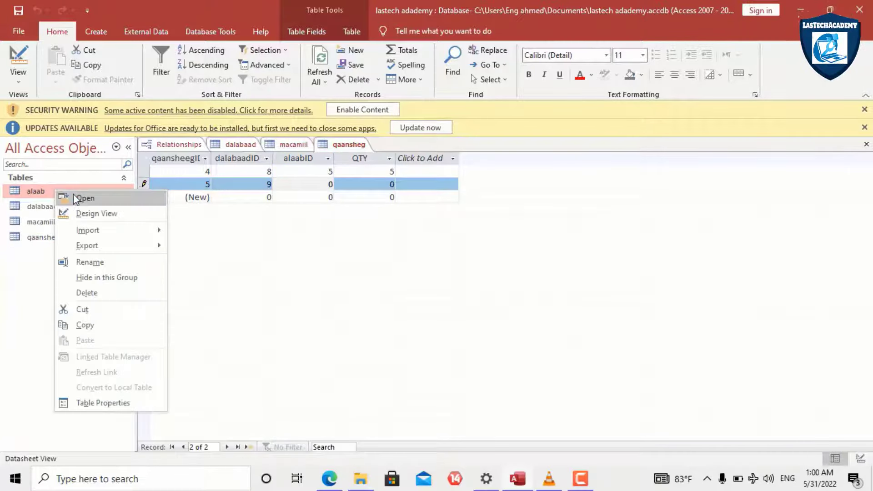
pyautogui.click(73, 198)
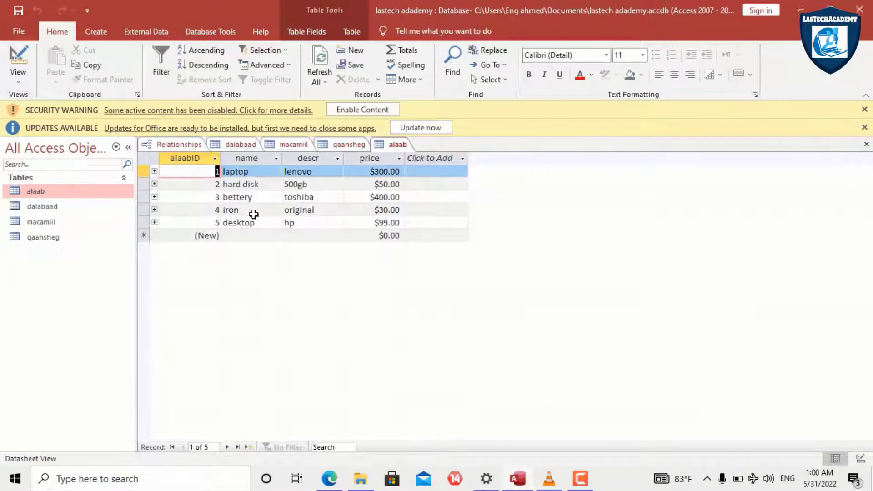
pyautogui.click(351, 145)
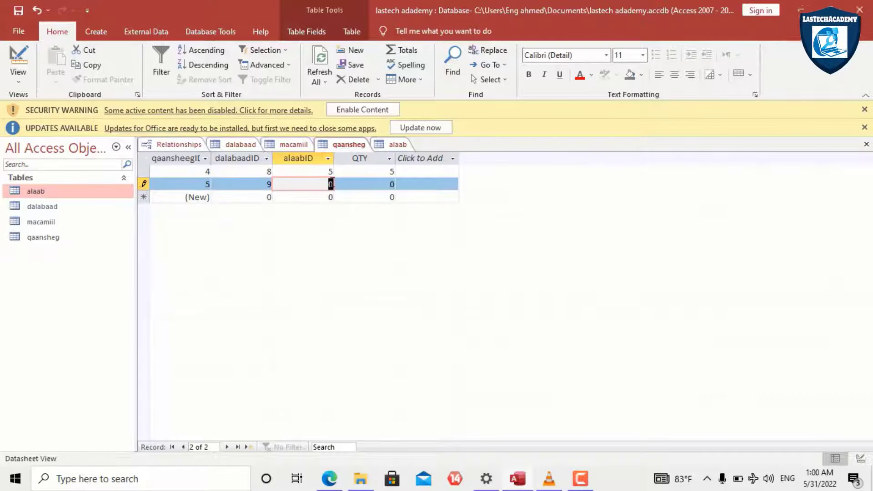
pyautogui.press('BackSpace')
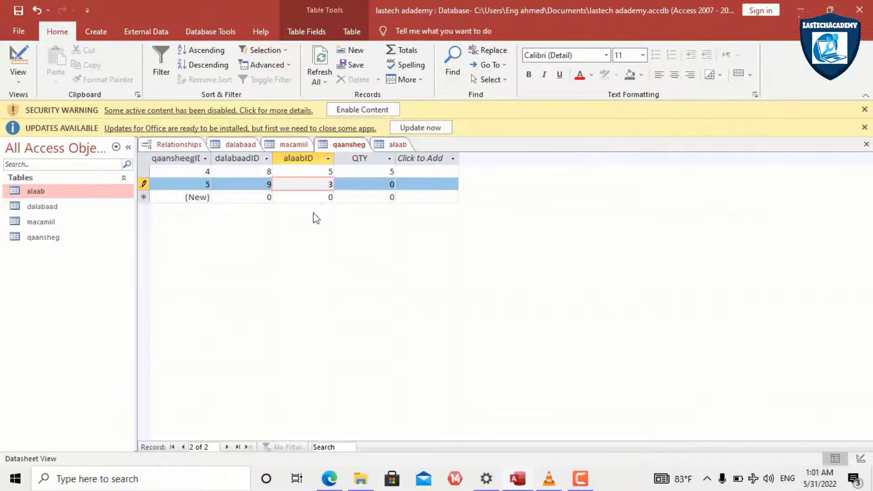
pyautogui.doubleClick(386, 186)
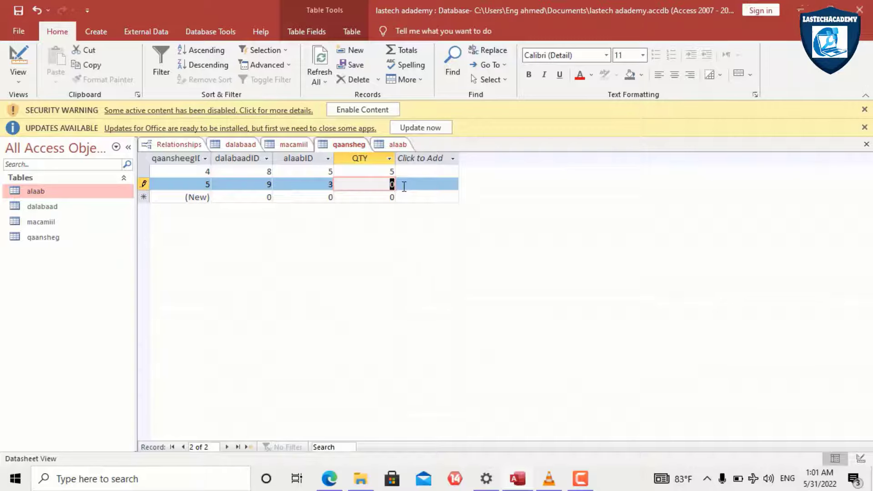
pyautogui.press('BackSpace')
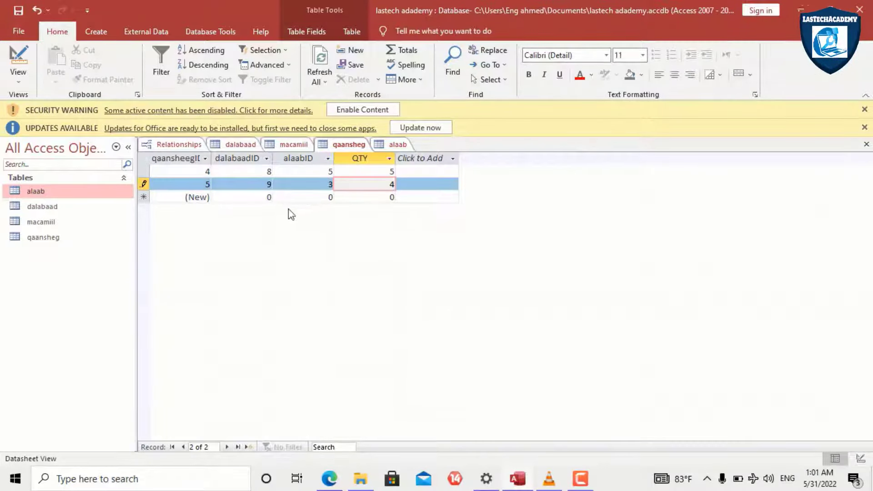
# - Add qaansheg record 6 with dalabaadID 8, alaabID 5 and QTY 2
pyautogui.click(269, 197)
pyautogui.press('BackSpace')
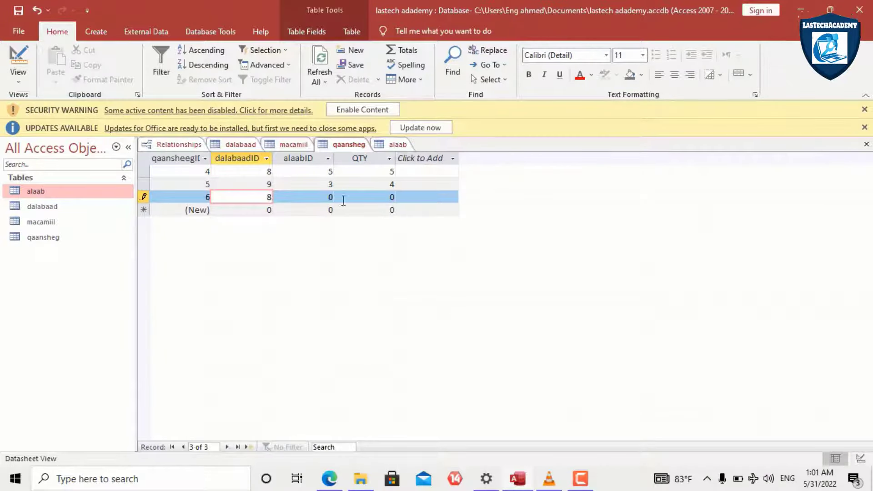
pyautogui.click(327, 197)
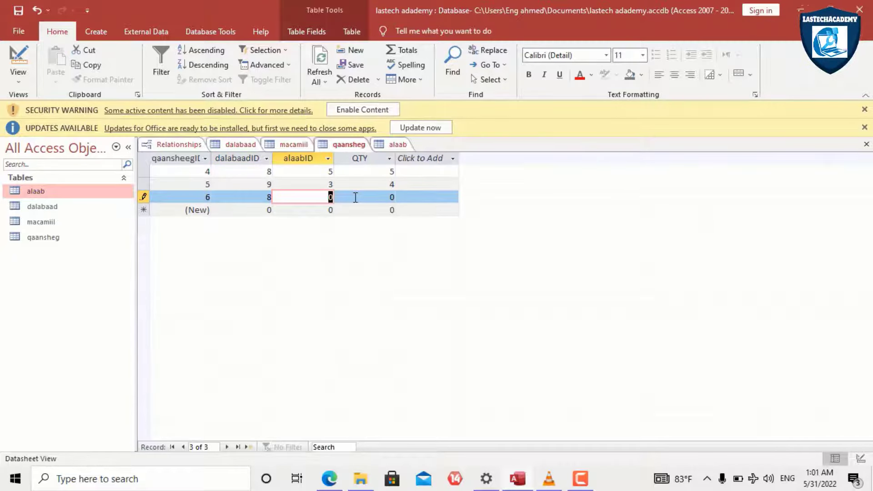
pyautogui.write('5')
pyautogui.click(398, 196)
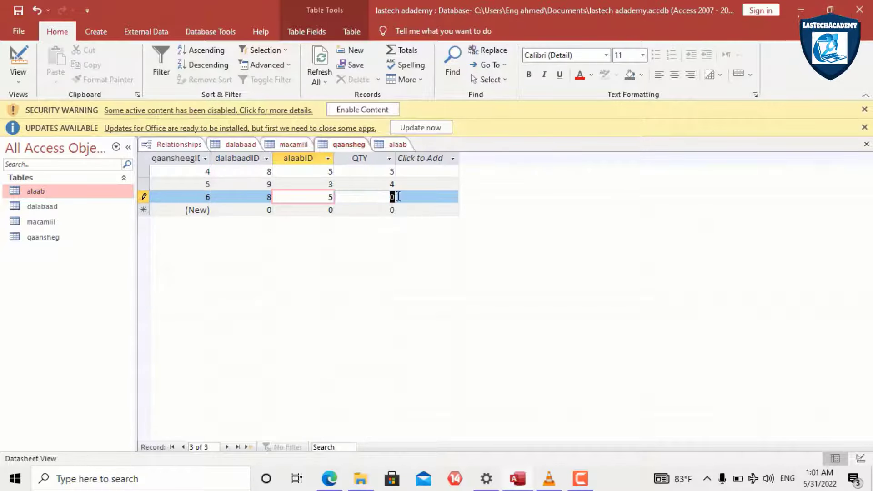
pyautogui.press('BackSpace')
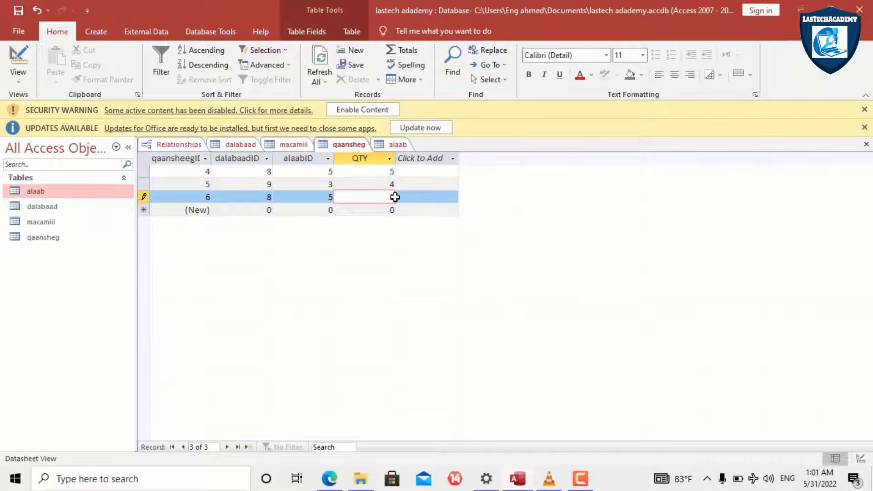
pyautogui.write('2')
pyautogui.press('Tab')
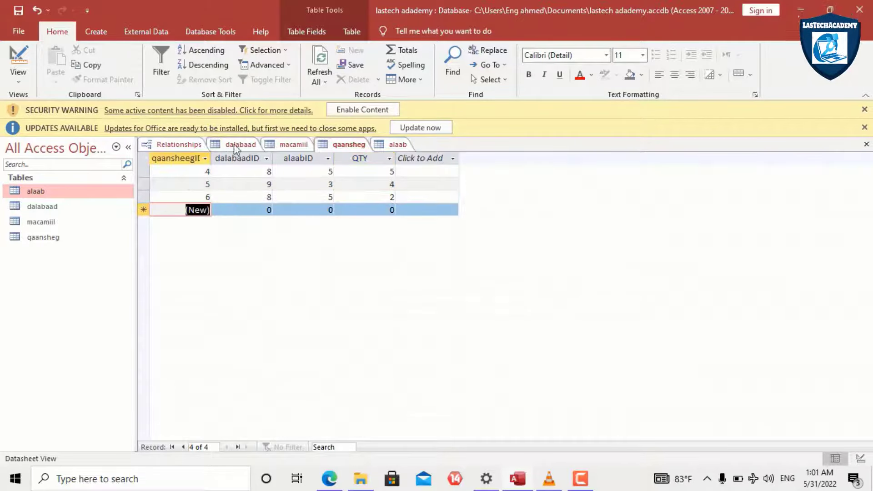
# - Start dalabaad record 11 with macmiilID 5
pyautogui.click(395, 145)
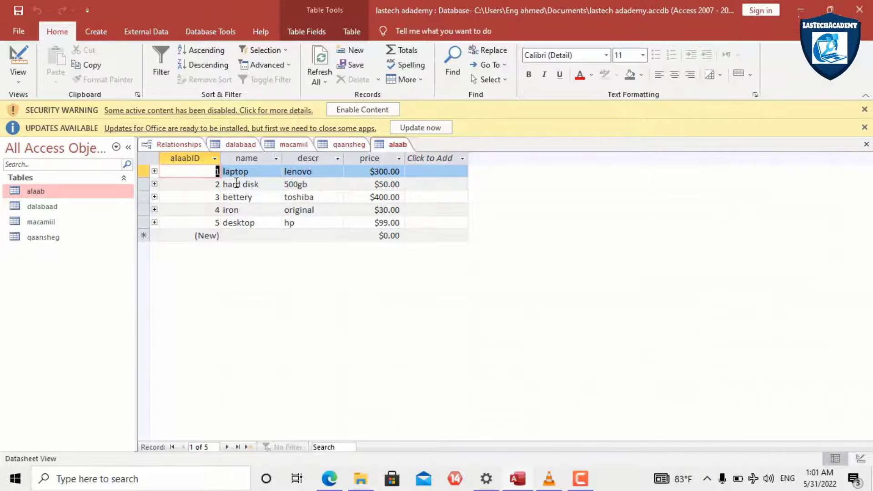
pyautogui.click(240, 144)
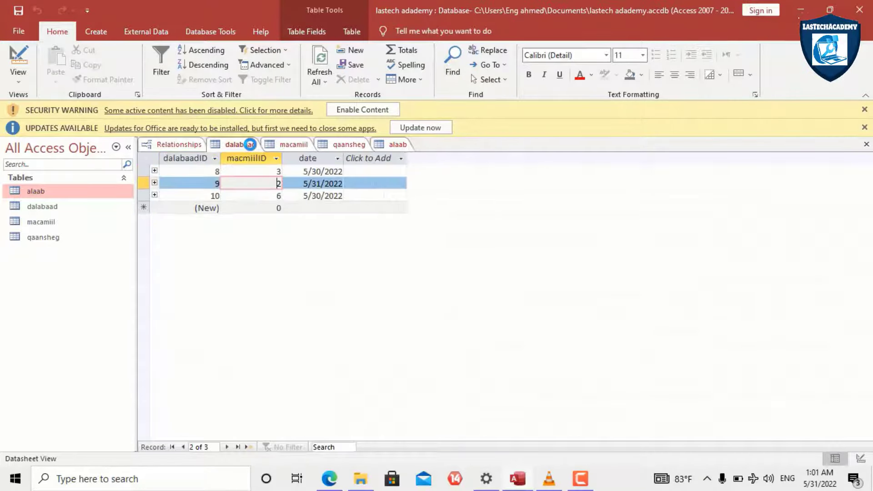
pyautogui.click(243, 208)
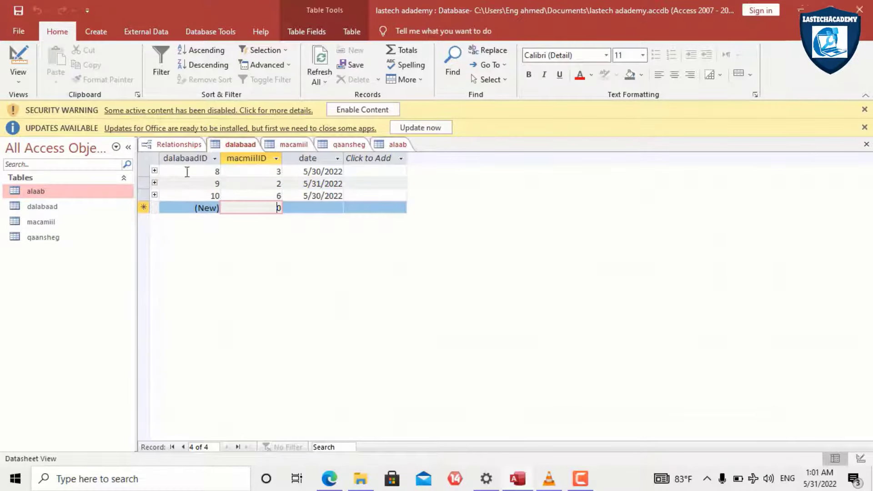
pyautogui.moveTo(263, 208); pyautogui.dragTo(292, 209)
pyautogui.press('BackSpace')
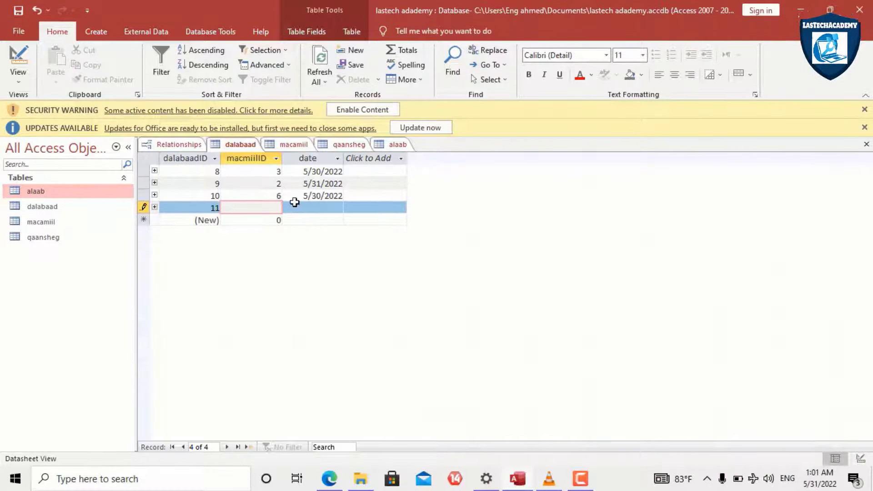
pyautogui.click(296, 208)
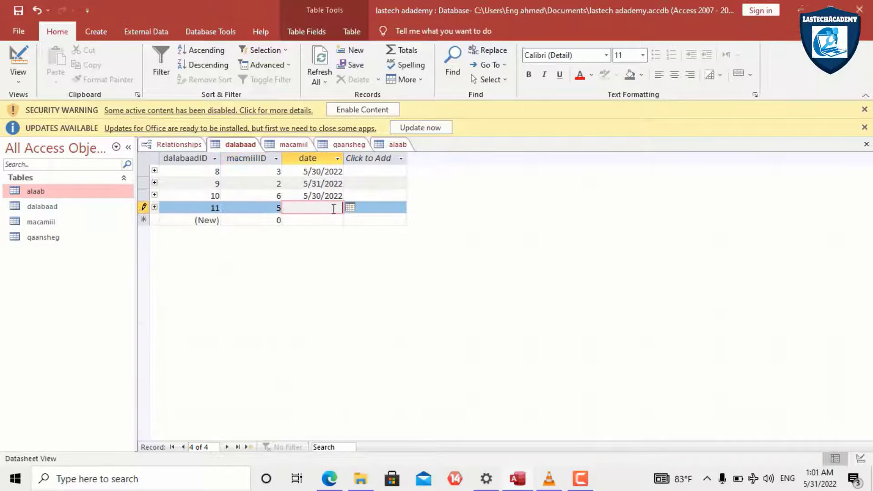
# - Date record 11 as 5/26/2022, dismiss the missing-customer error, and check the macamiil and qaansheg tables
pyautogui.click(350, 208)
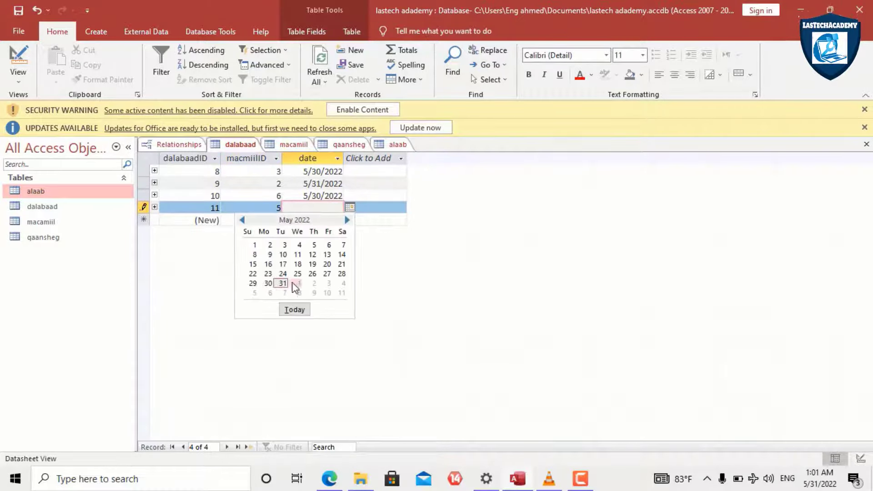
pyautogui.click(311, 275)
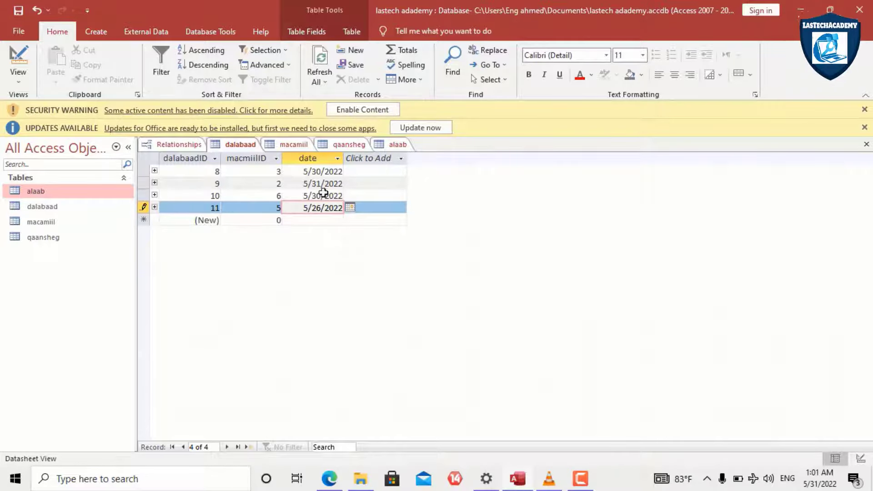
pyautogui.click(279, 221)
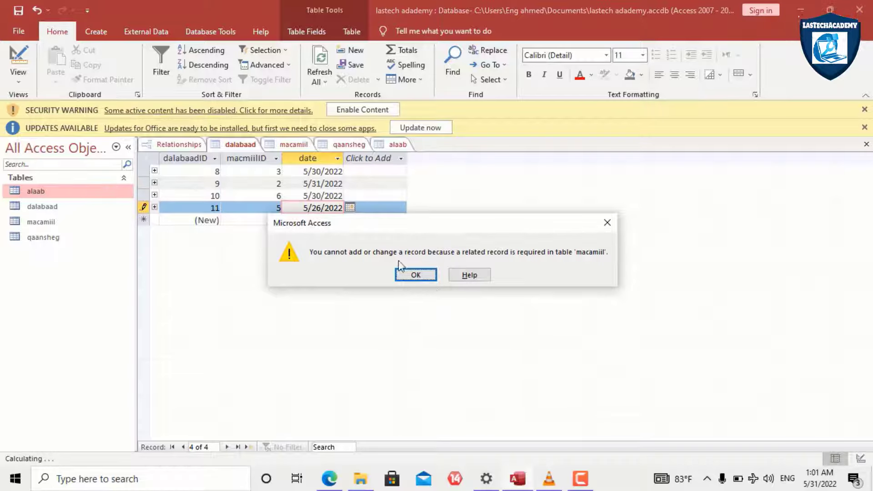
pyautogui.click(416, 275)
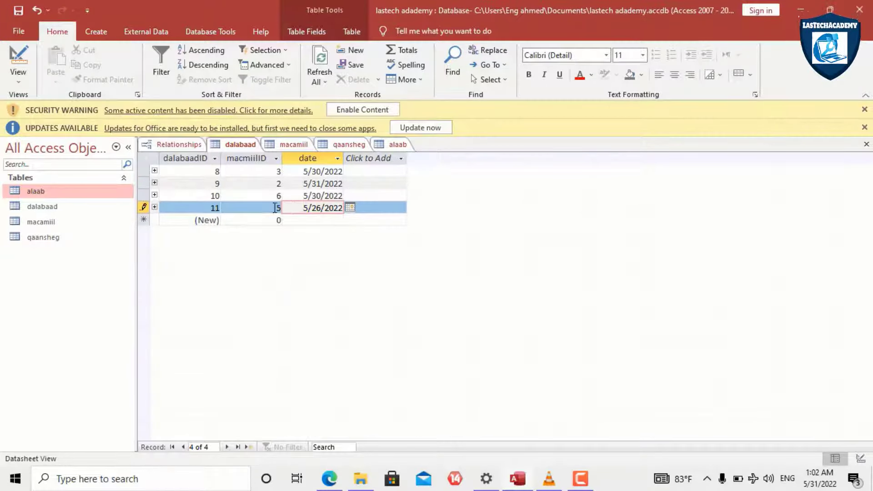
pyautogui.click(275, 207)
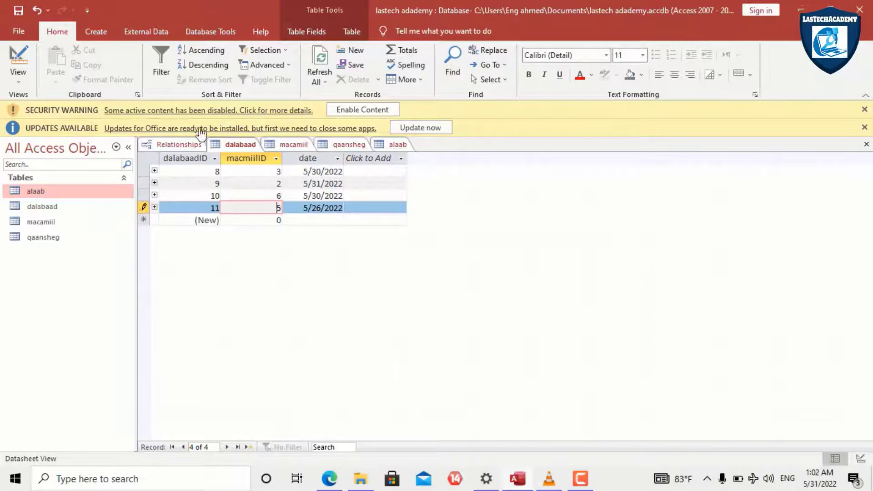
pyautogui.click(299, 147)
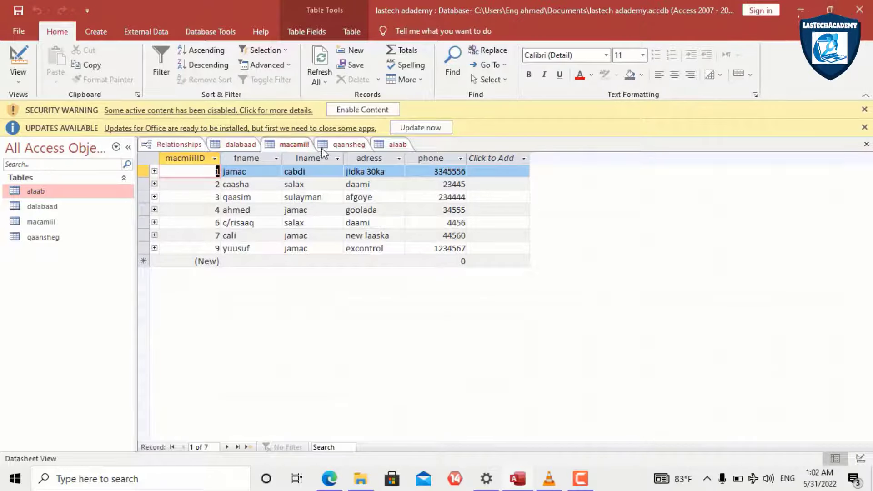
pyautogui.click(359, 146)
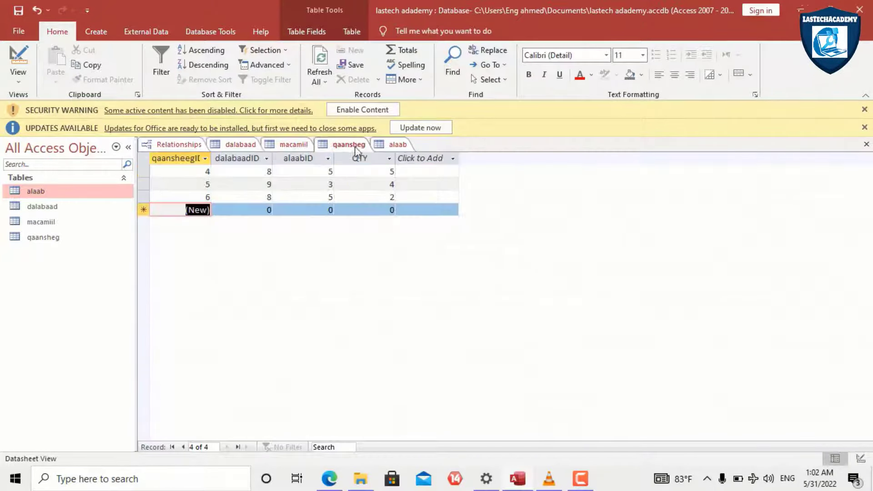
# - Try alaabID 6 on qaansheg record 6, then check which item IDs exist in alaab
pyautogui.doubleClick(330, 197)
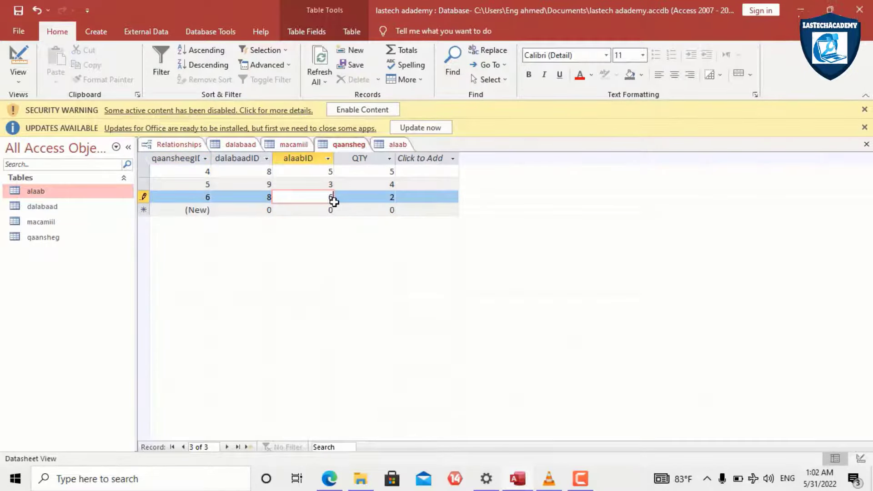
pyautogui.write('6')
pyautogui.press('Tab')
pyautogui.press('Return')
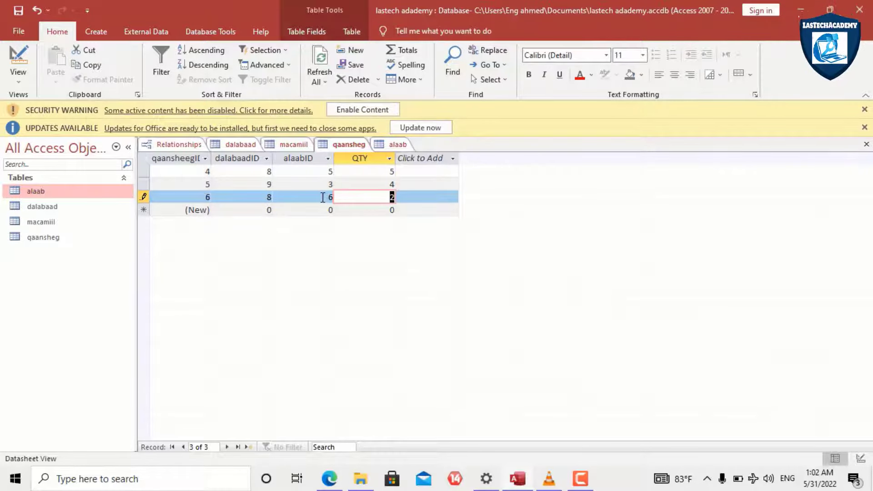
pyautogui.click(323, 198)
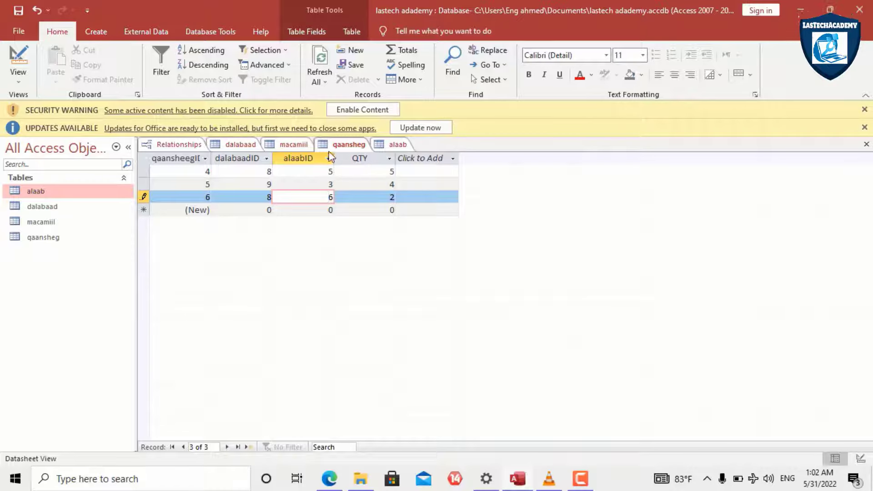
pyautogui.click(395, 146)
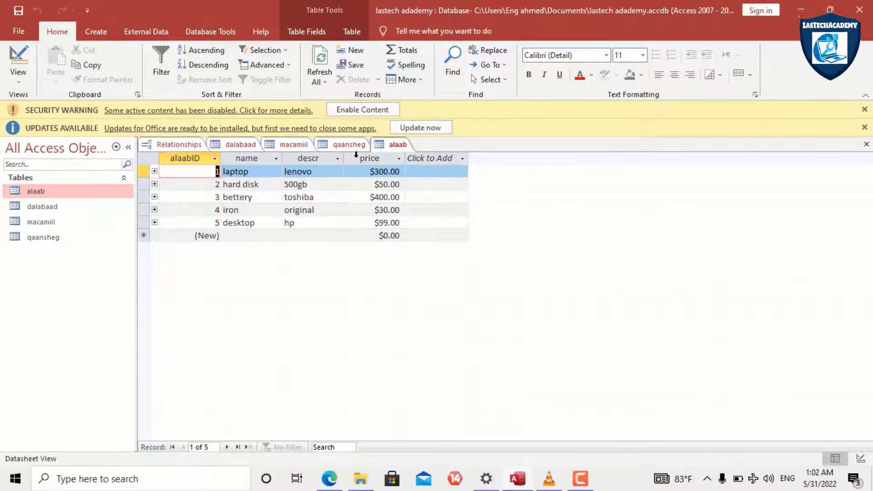
pyautogui.click(391, 146)
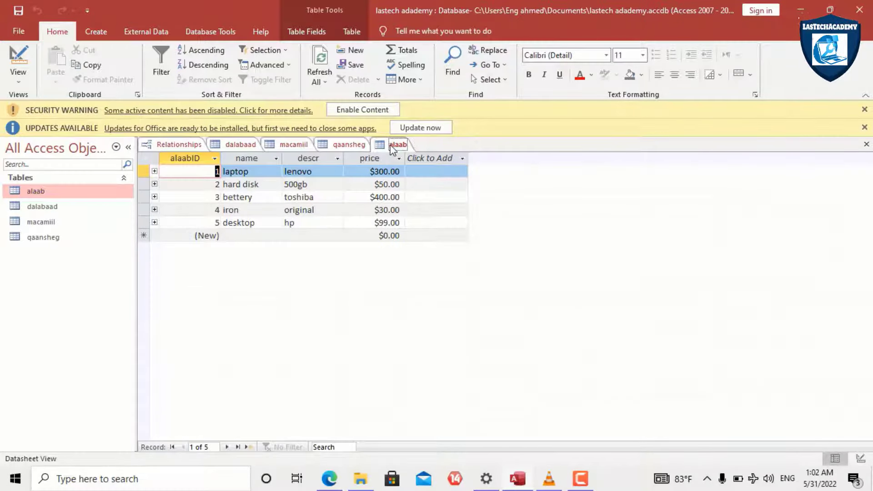
pyautogui.click(348, 145)
# - Replace the rejected alaabID with 4 and save record 6
pyautogui.click(321, 209)
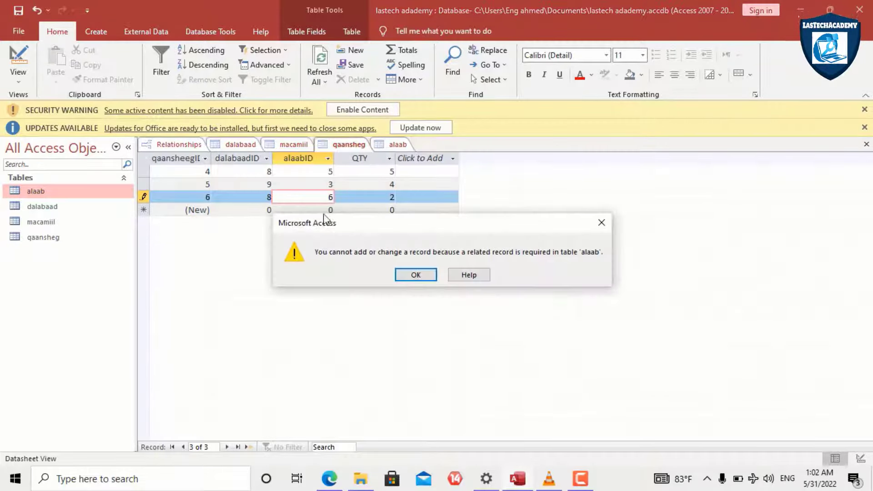
pyautogui.click(409, 275)
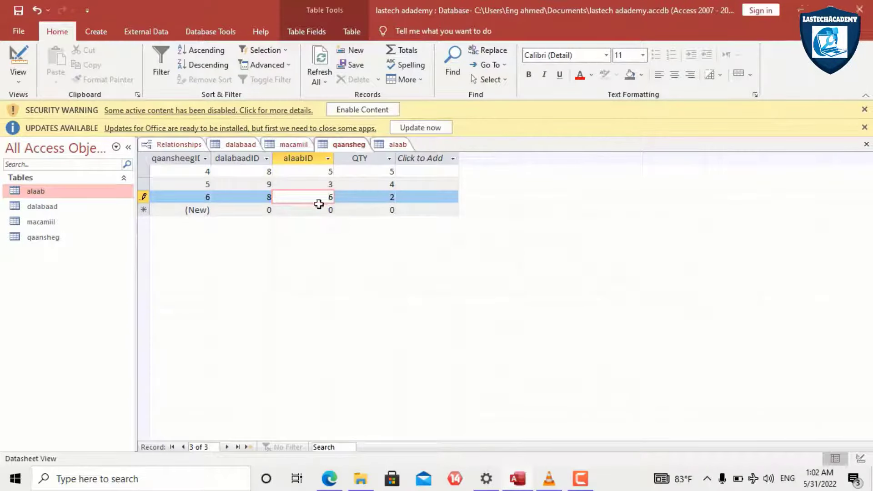
pyautogui.moveTo(325, 200); pyautogui.dragTo(345, 200)
pyautogui.press('BackSpace')
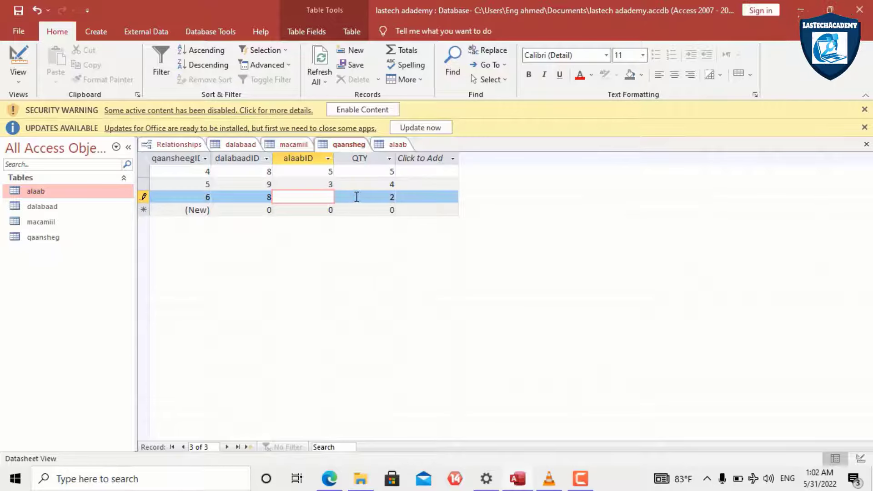
pyautogui.press('Tab')
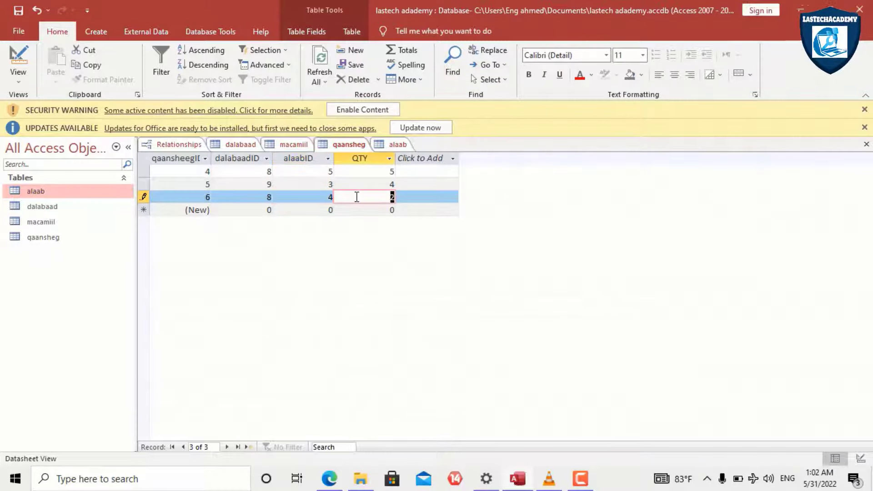
pyautogui.press('Tab')
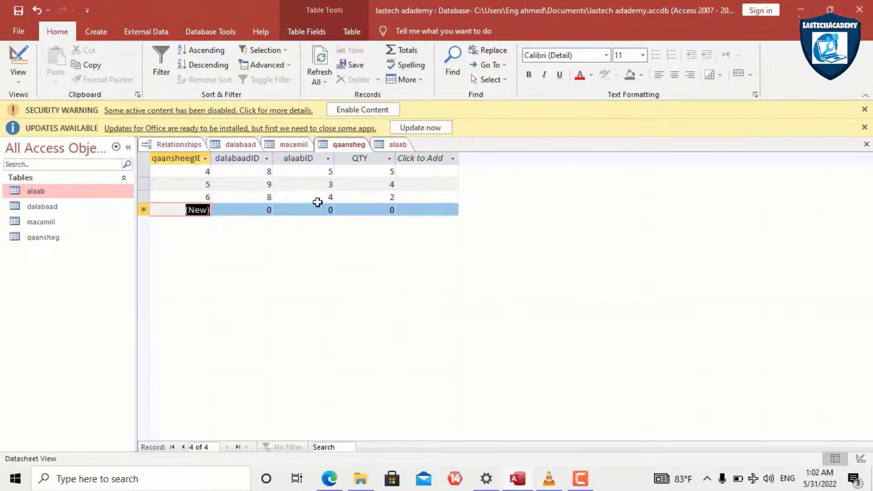
pyautogui.click(317, 213)
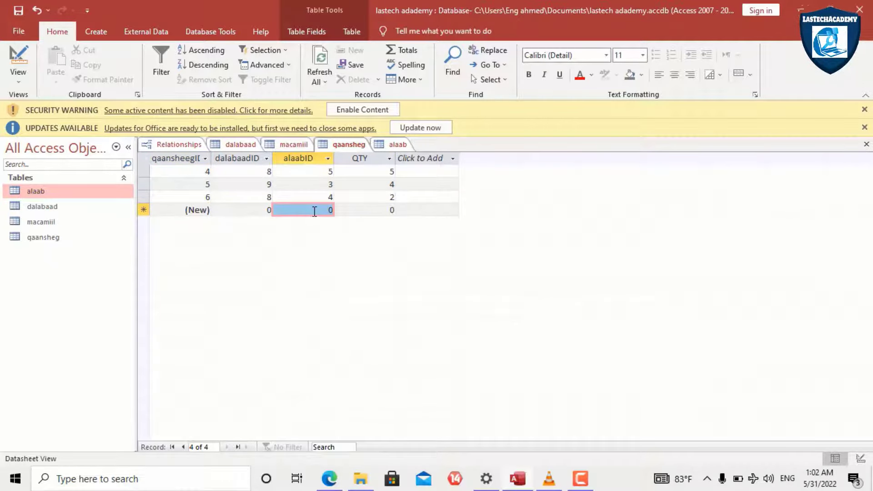
# - Enter and save qaansheg record 7 as dalabaadID 9, alaabID 3, QTY 2
pyautogui.click(312, 211)
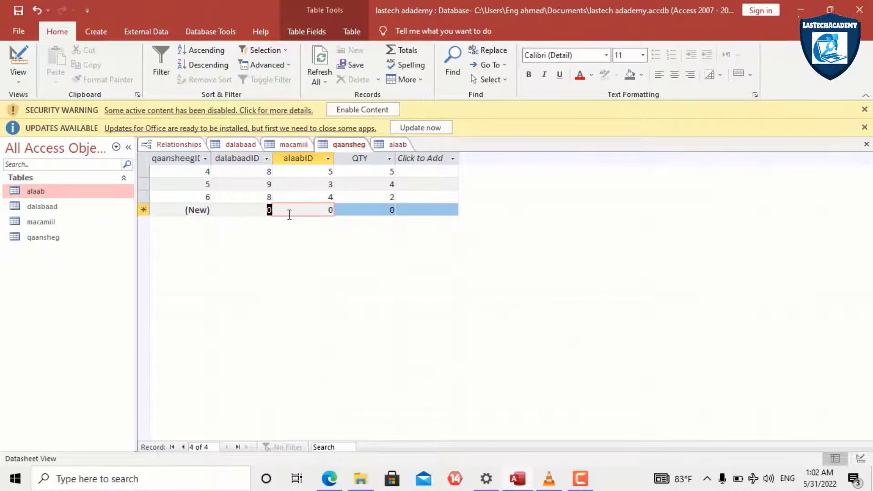
pyautogui.hotkey('shift', 'Tab')
pyautogui.press('BackSpace')
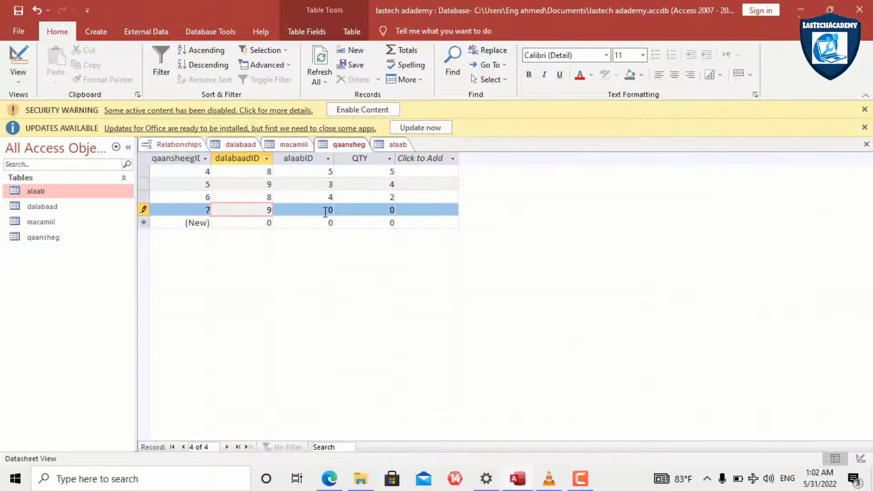
pyautogui.press('Tab')
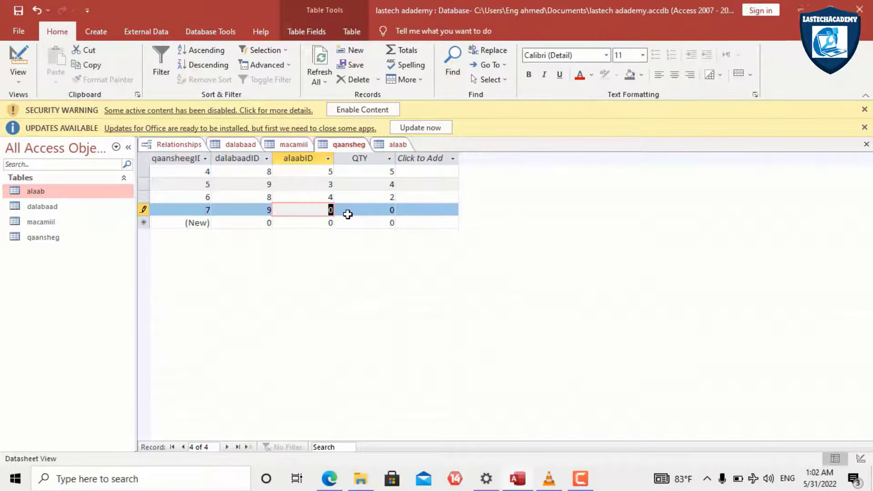
pyautogui.press('BackSpace')
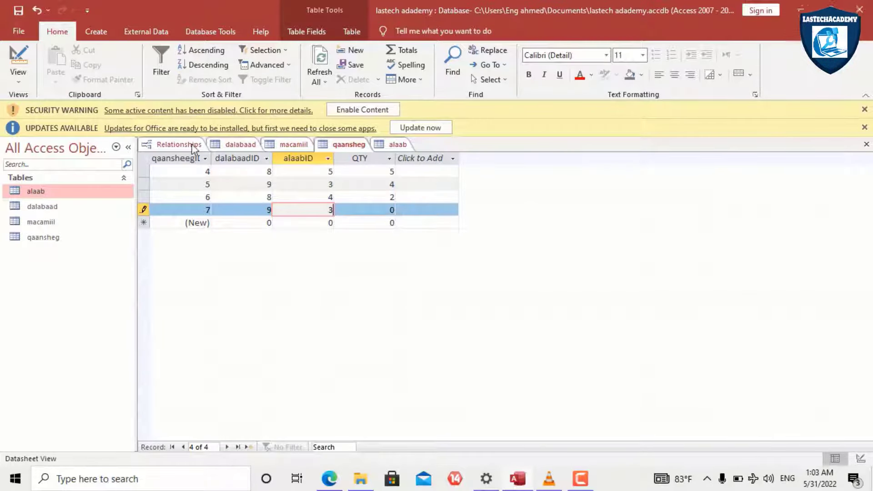
pyautogui.click(395, 144)
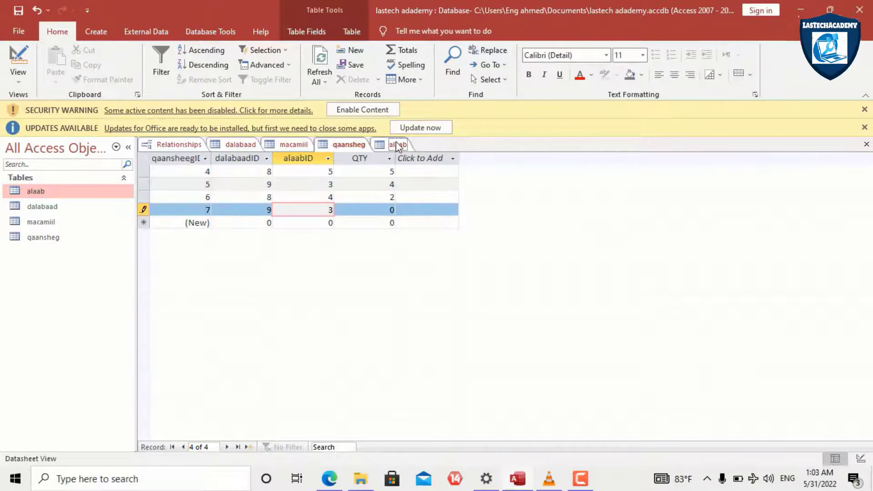
pyautogui.click(344, 146)
pyautogui.press('Tab')
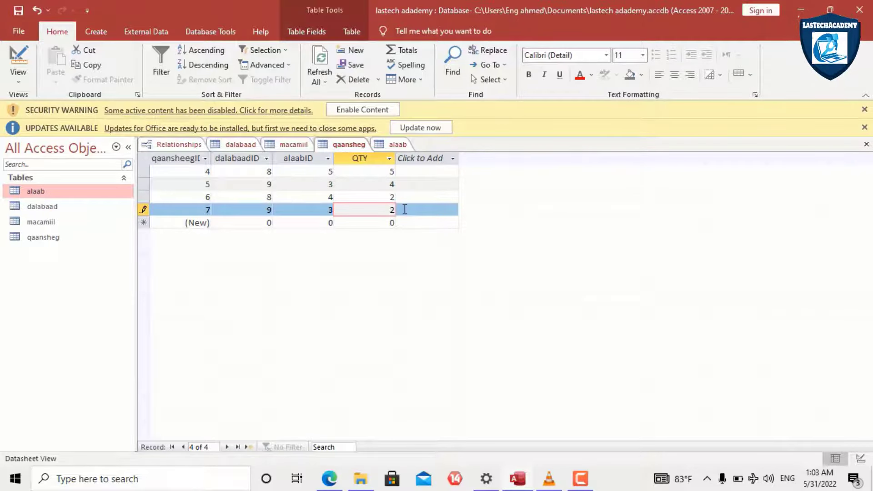
pyautogui.write('2')
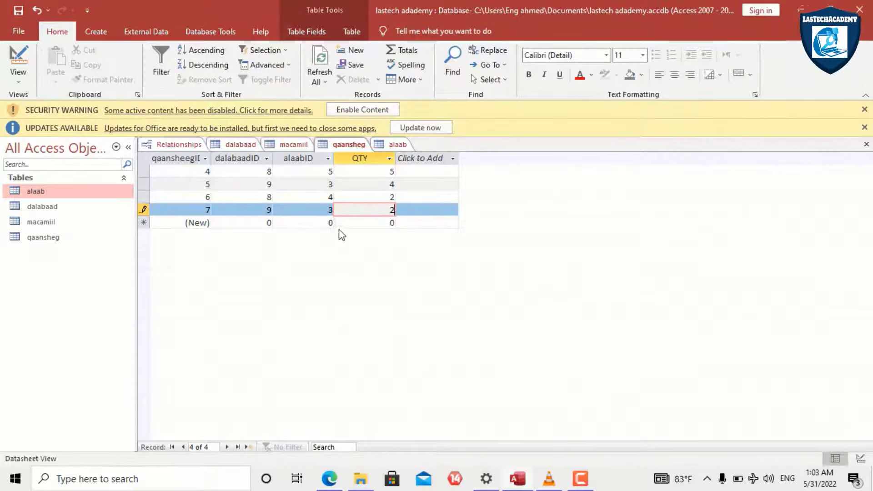
pyautogui.press('Tab')
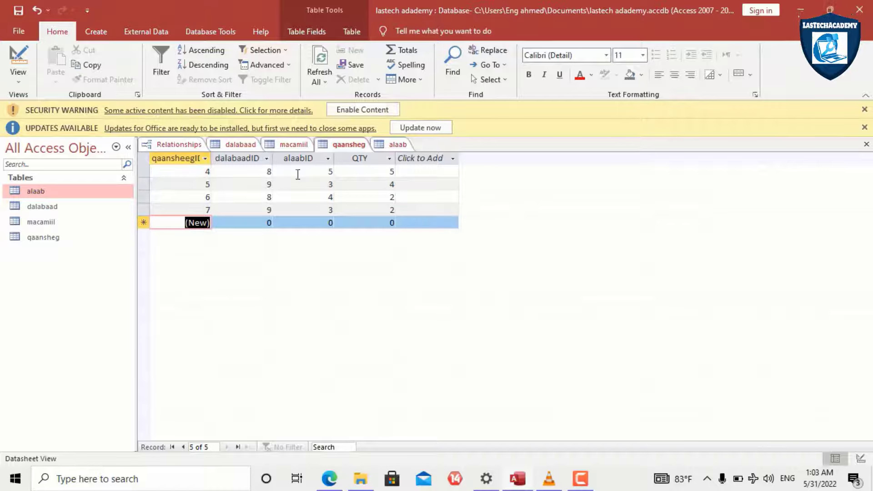
# - Close all open tables, saving the Relationships layout and discarding the unsavable record
pyautogui.rightClick(303, 145)
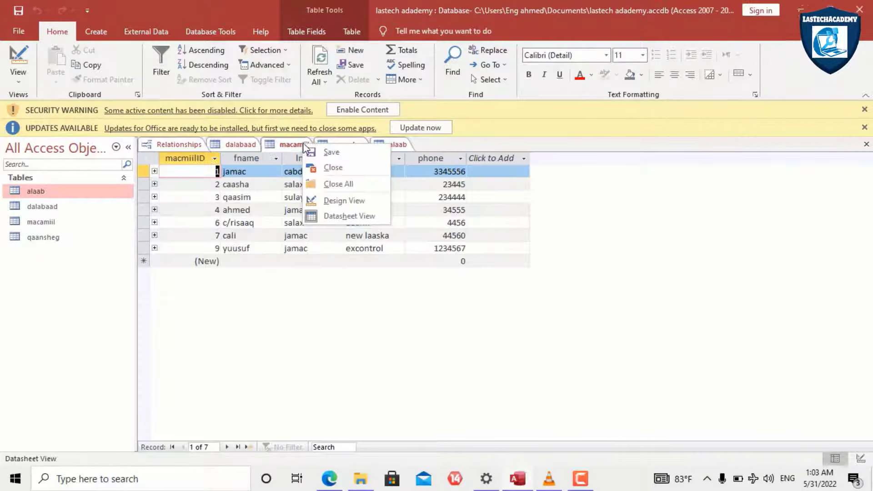
pyautogui.click(337, 183)
pyautogui.click(389, 274)
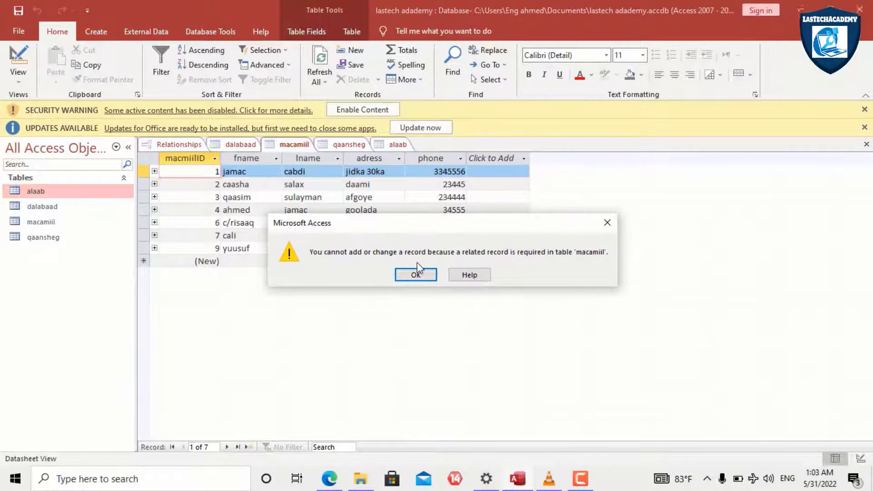
pyautogui.click(414, 274)
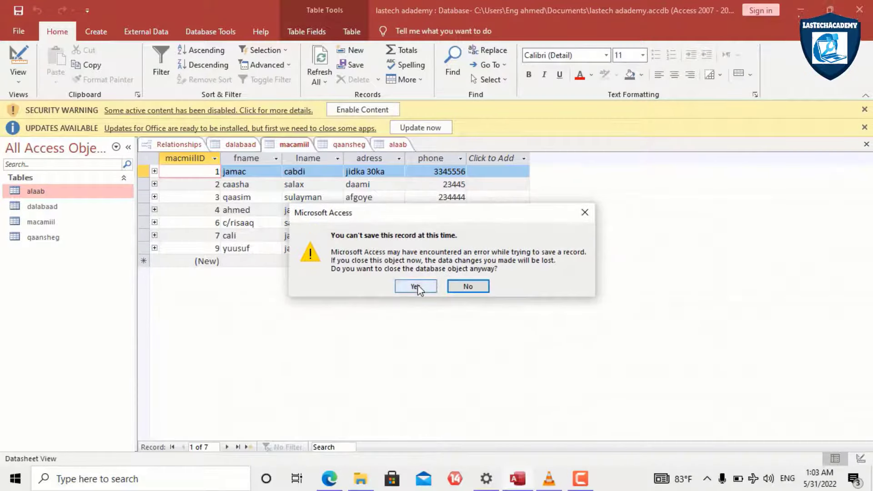
pyautogui.click(417, 287)
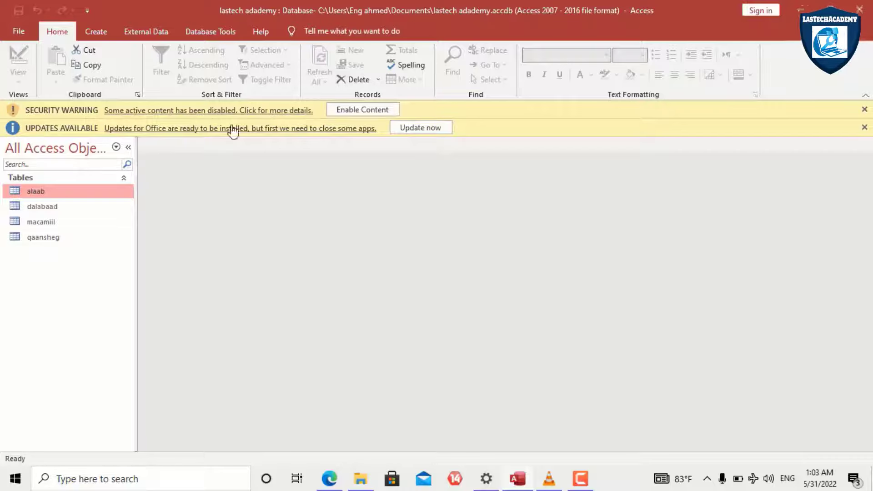
pyautogui.click(97, 32)
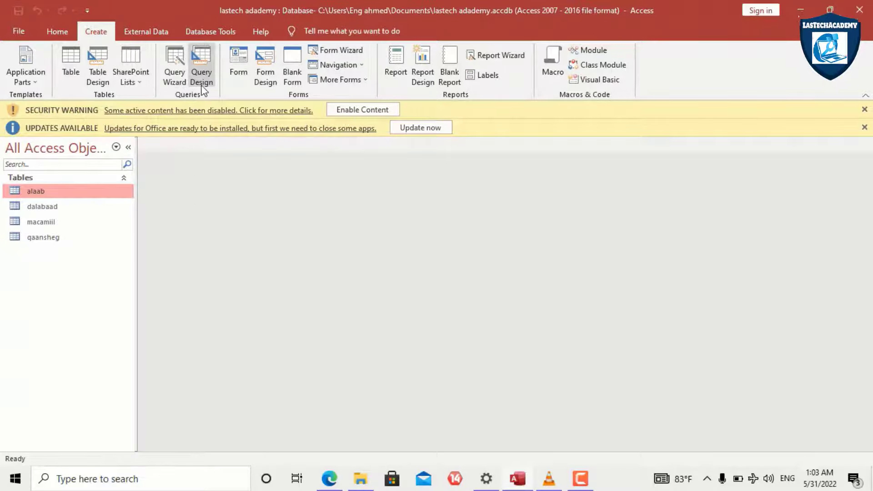
# - Start the Simple Query Wizard and choose the alaab table as the source
pyautogui.click(179, 64)
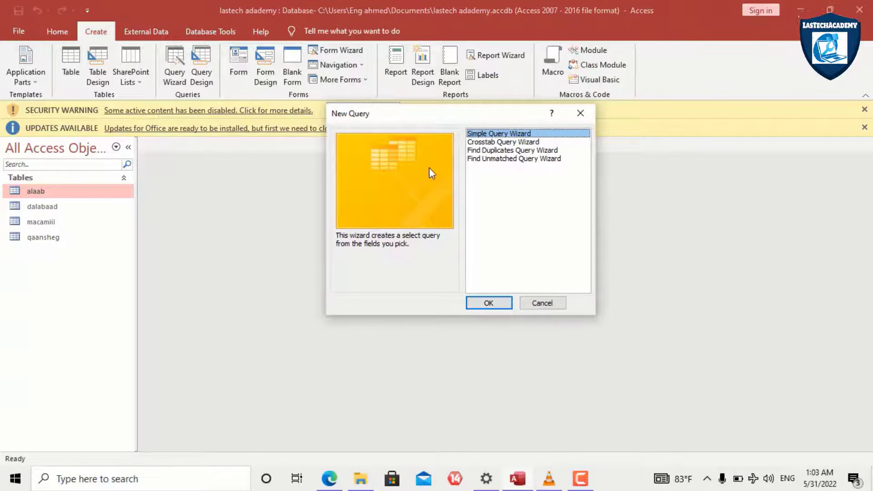
pyautogui.click(490, 304)
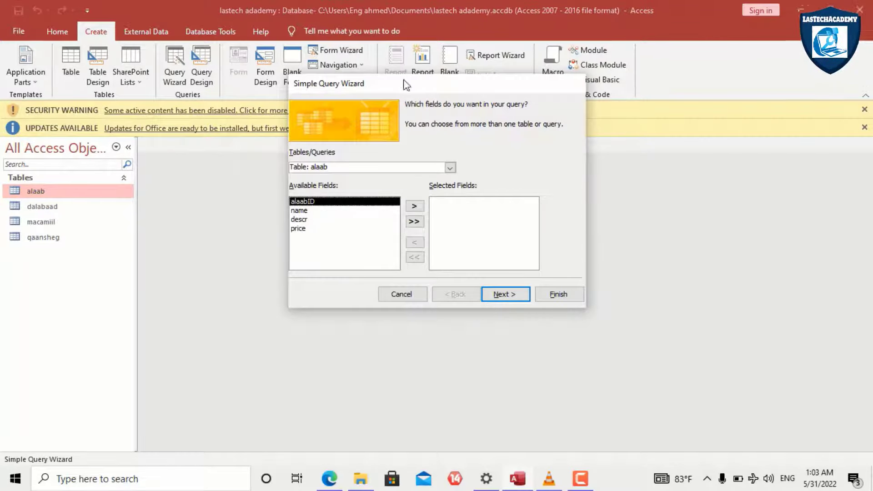
pyautogui.moveTo(406, 85); pyautogui.dragTo(431, 111)
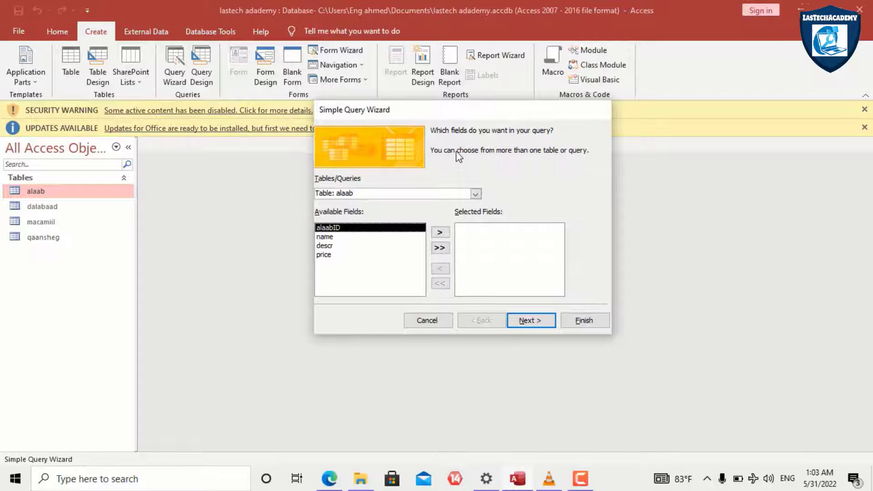
pyautogui.click(476, 194)
pyautogui.click(476, 195)
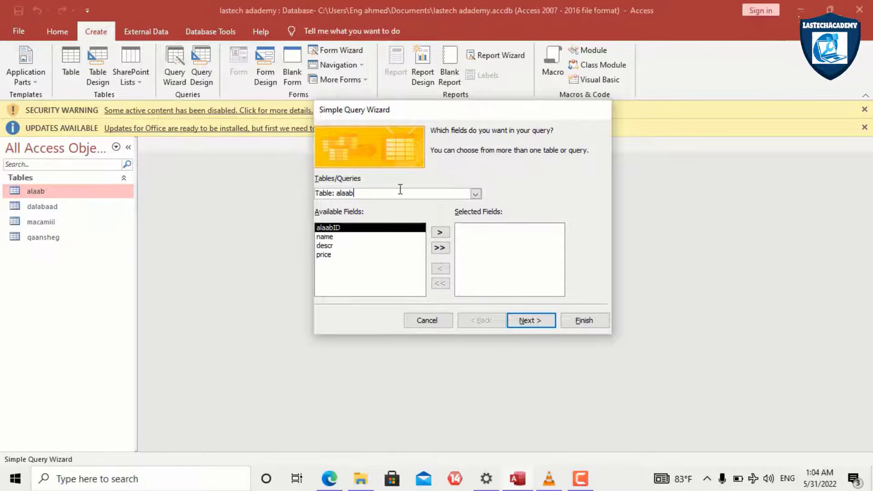
pyautogui.click(472, 196)
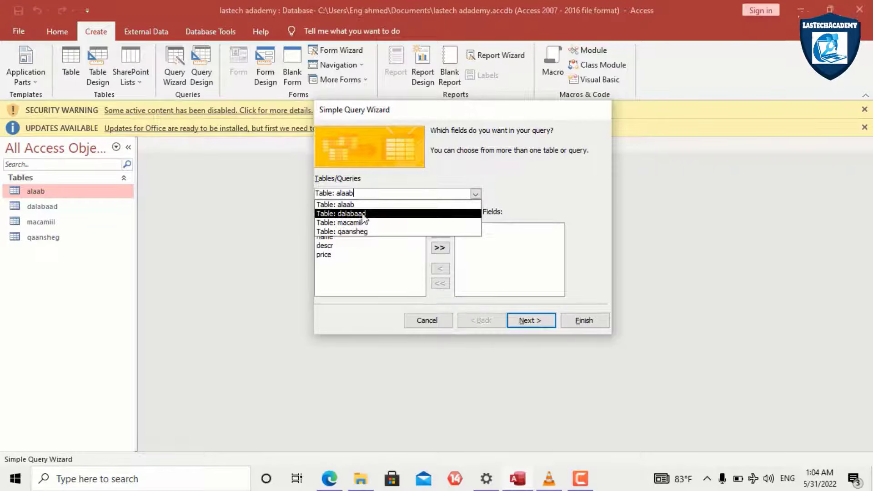
pyautogui.click(506, 187)
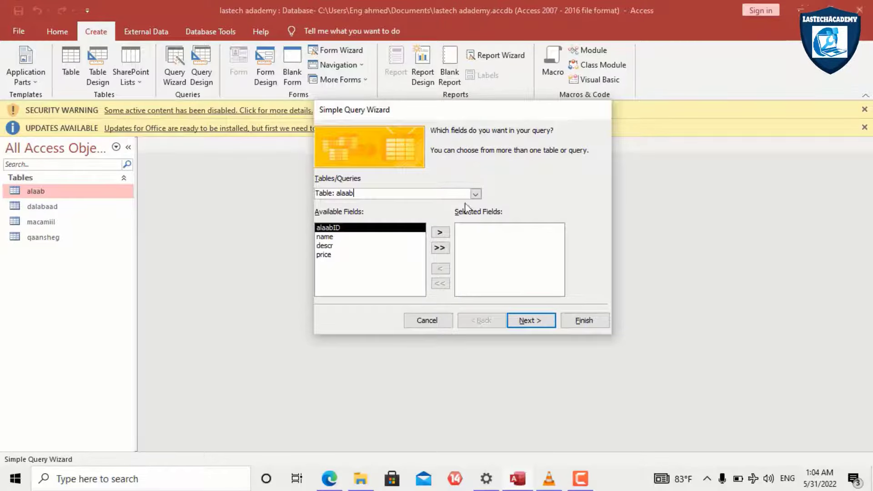
pyautogui.click(477, 195)
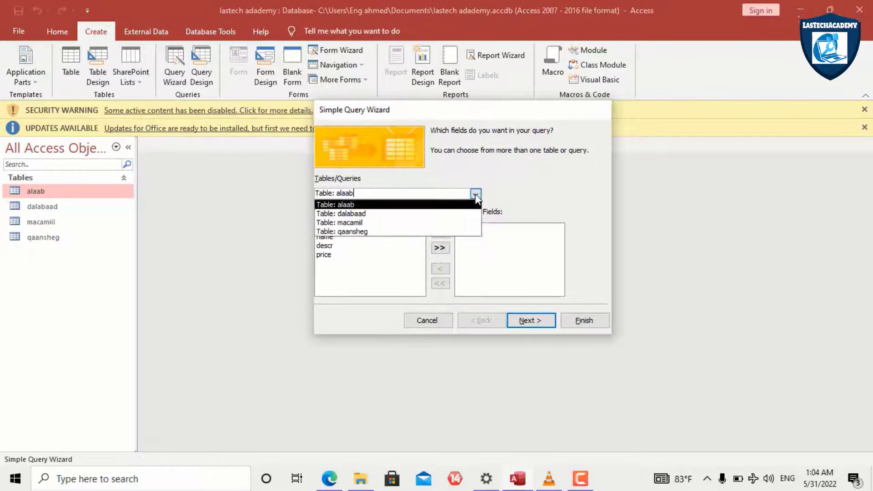
pyautogui.click(401, 205)
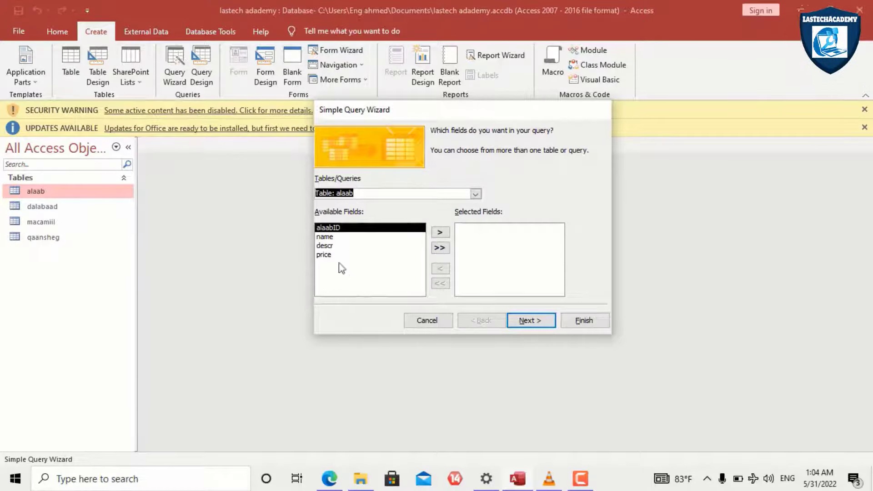
pyautogui.click(476, 194)
pyautogui.click(366, 215)
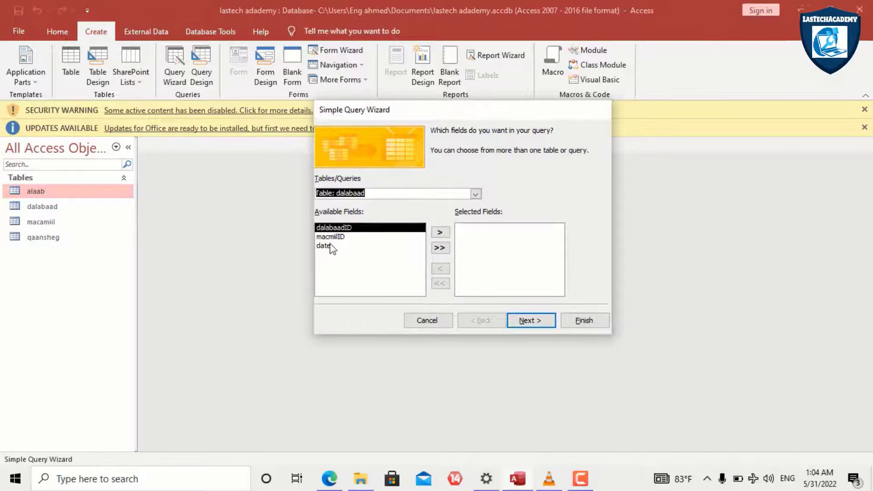
pyautogui.click(476, 193)
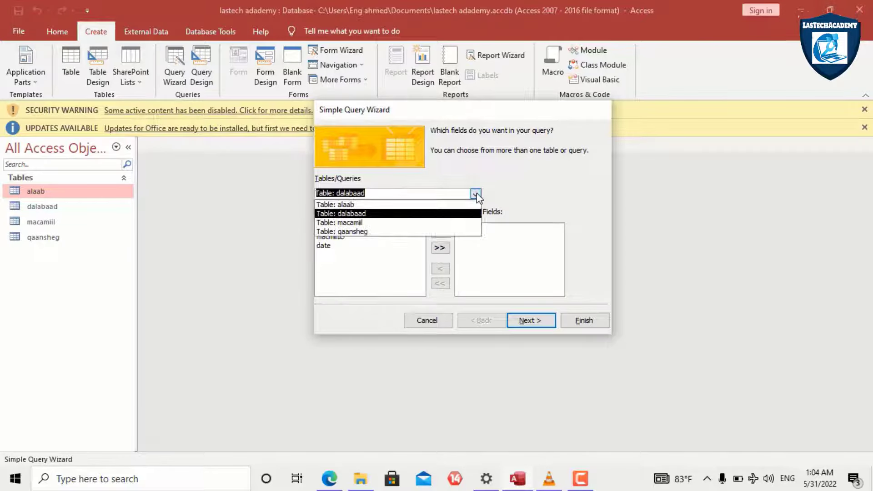
pyautogui.click(353, 205)
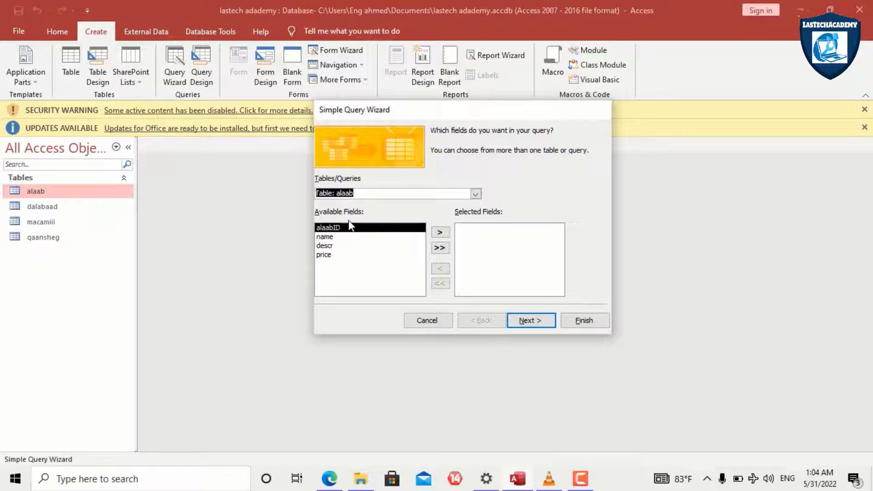
# - Add alaab's name and descr fields to the query
pyautogui.click(326, 238)
pyautogui.click(440, 233)
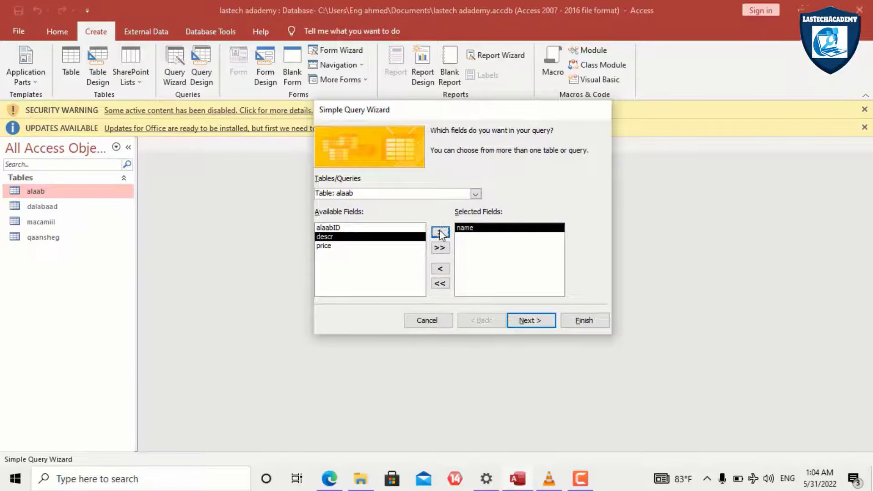
pyautogui.click(439, 249)
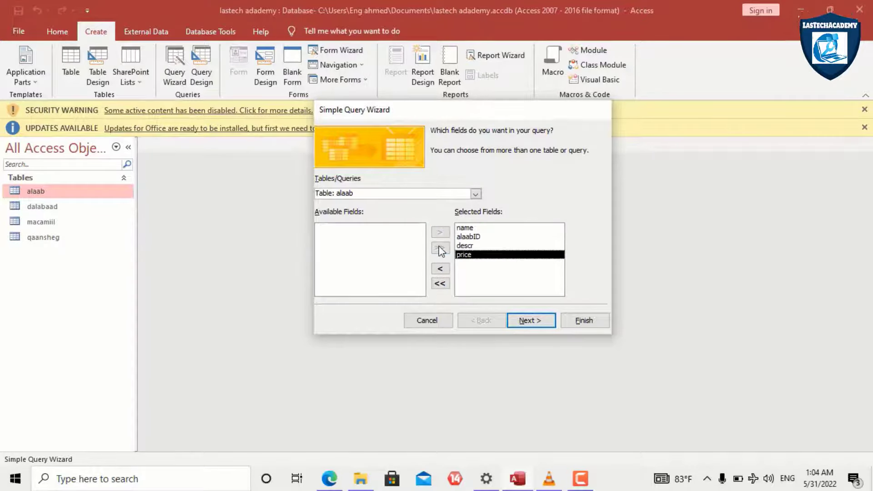
pyautogui.click(440, 268)
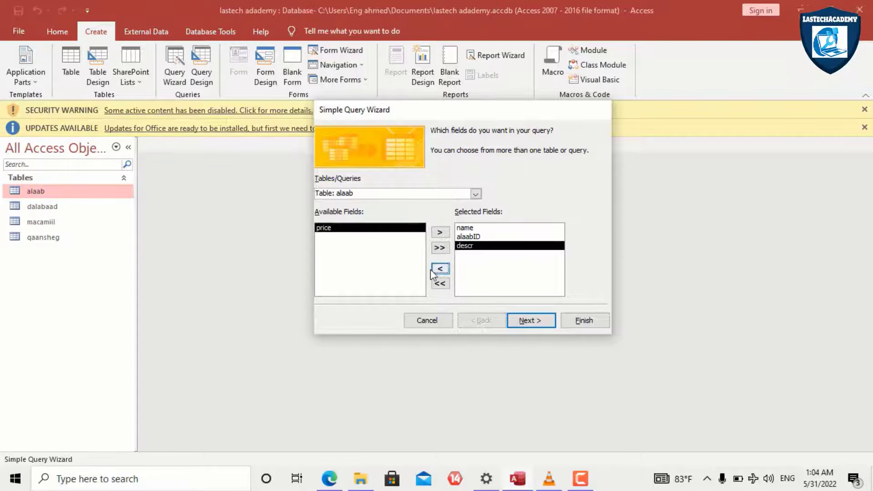
pyautogui.click(439, 283)
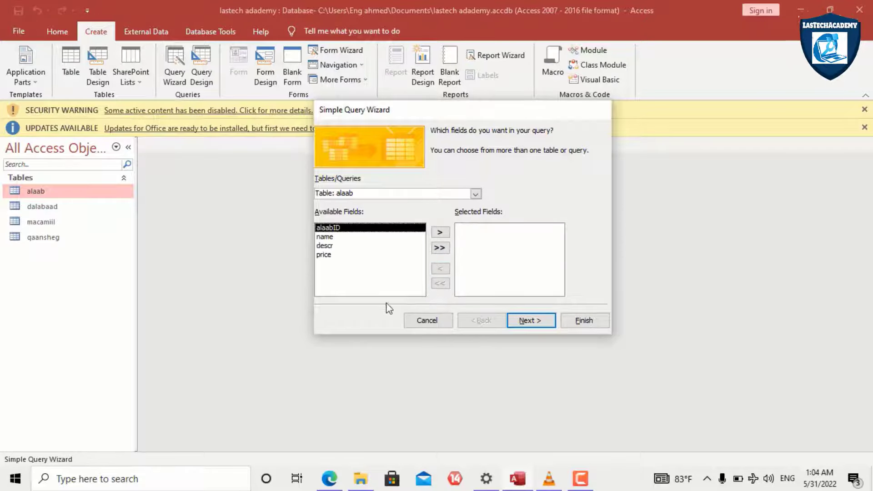
pyautogui.click(439, 248)
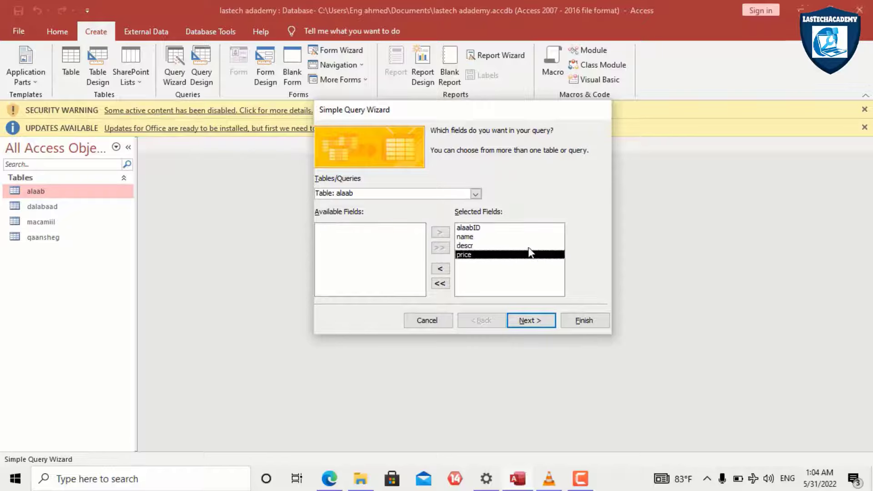
pyautogui.click(439, 282)
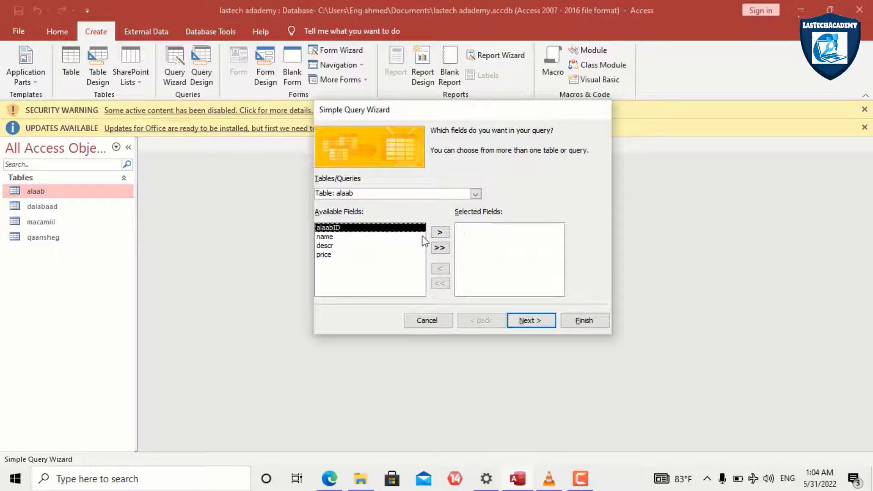
pyautogui.click(437, 233)
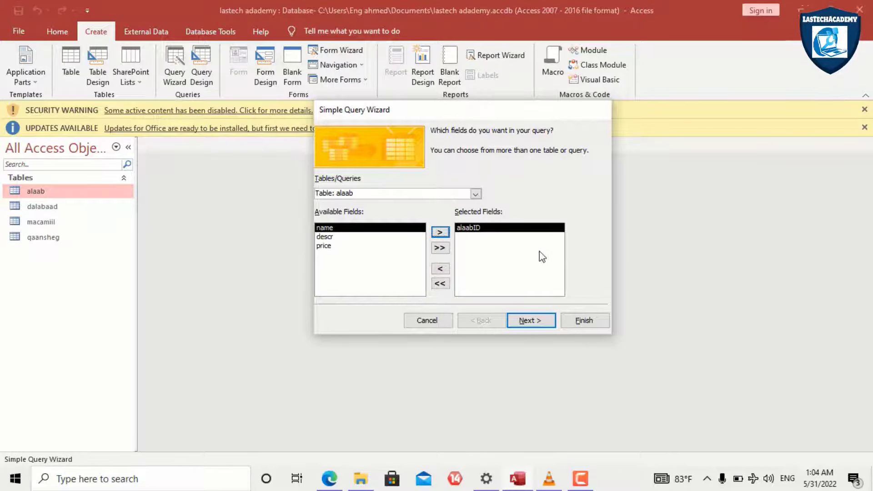
pyautogui.click(437, 270)
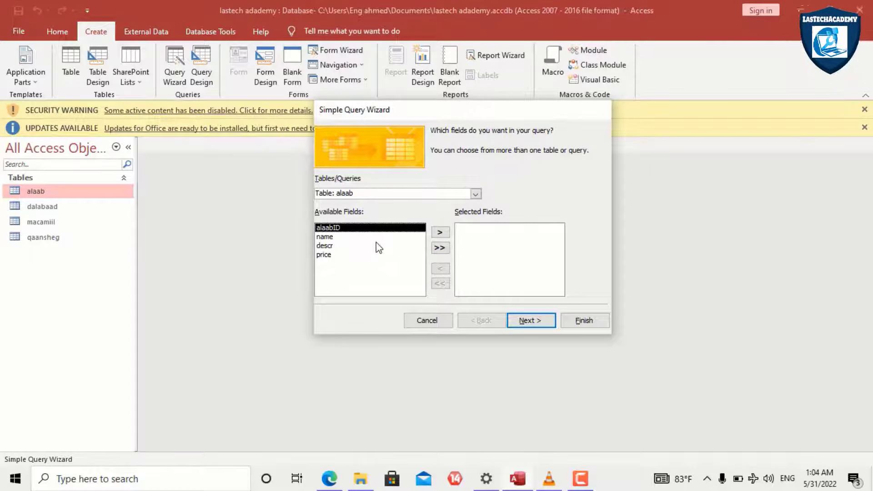
pyautogui.click(333, 237)
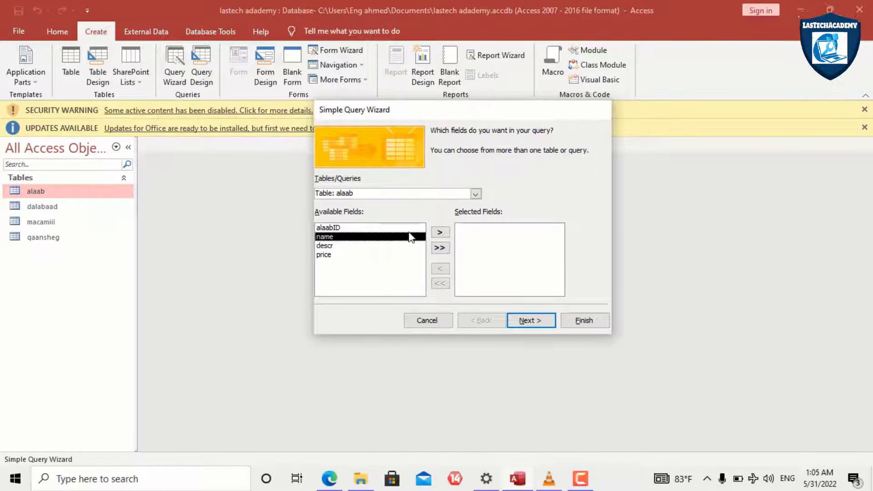
pyautogui.click(441, 233)
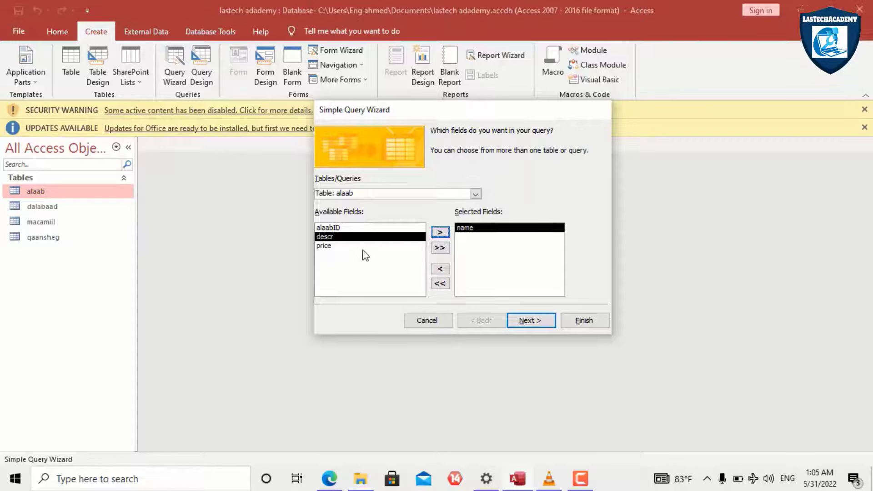
pyautogui.click(439, 233)
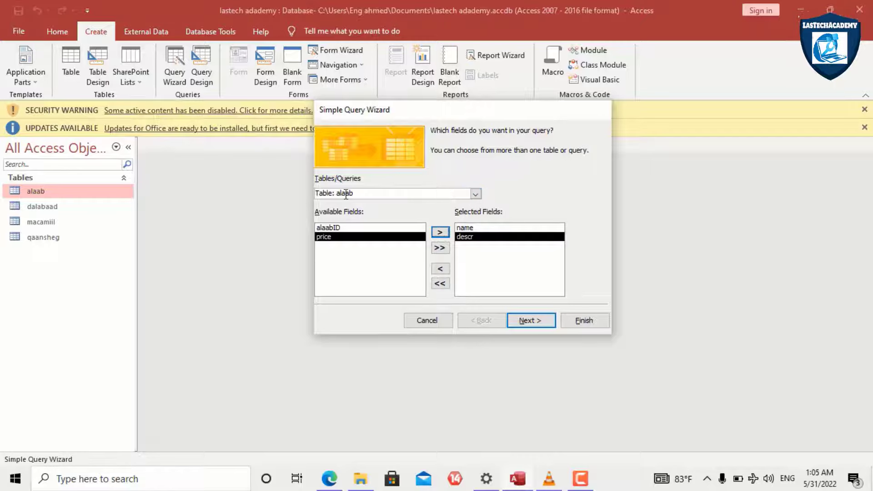
# - Add the QTY field from the qaansheg table
pyautogui.click(475, 195)
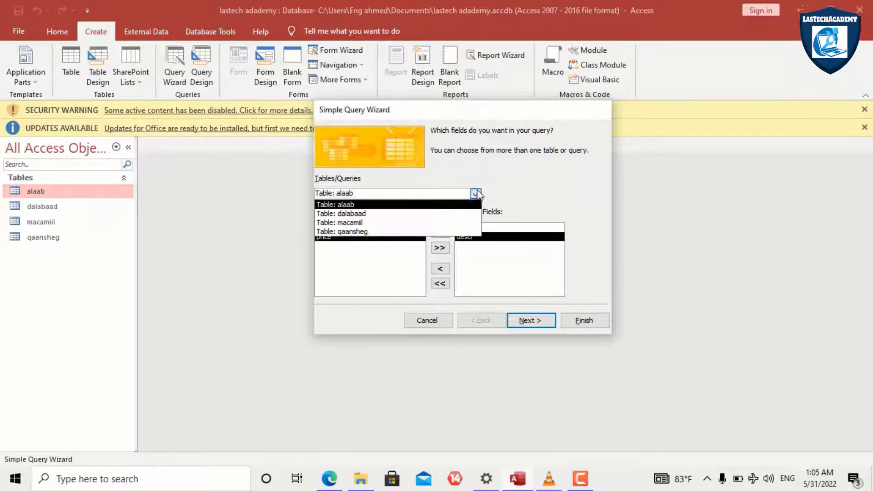
pyautogui.click(358, 231)
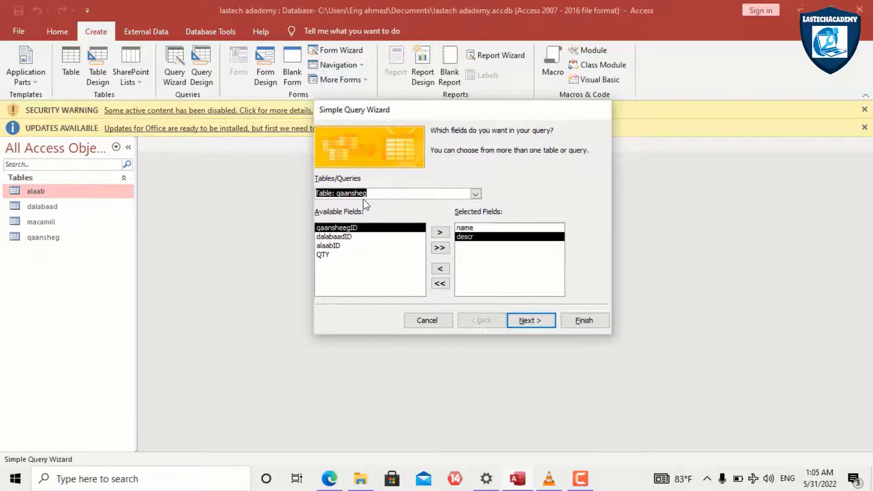
pyautogui.click(323, 255)
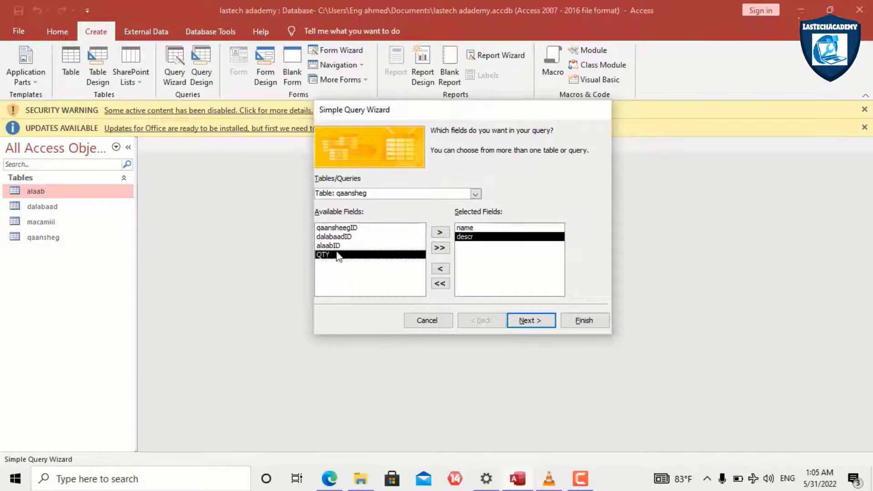
pyautogui.click(440, 232)
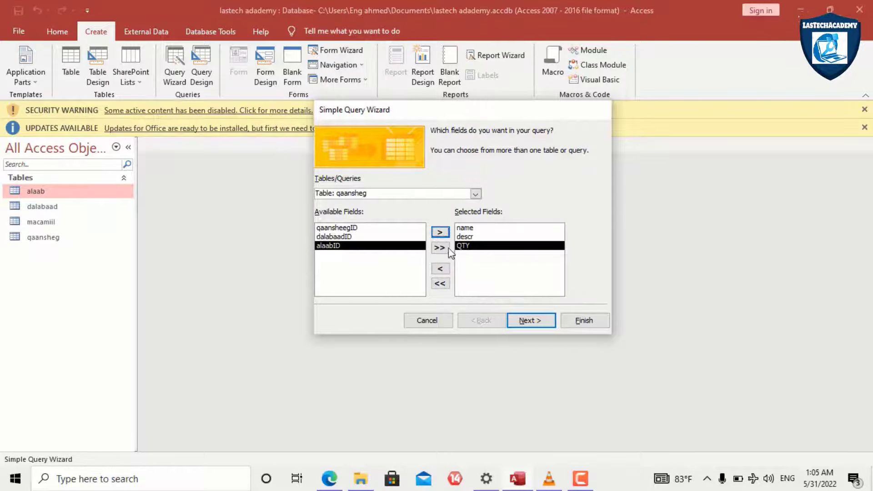
# - Make it a summary query that sums QTY
pyautogui.click(531, 322)
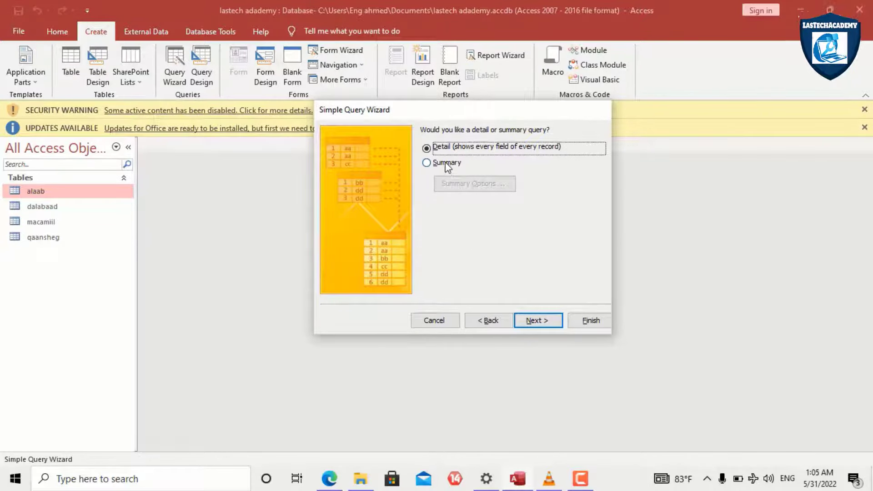
pyautogui.click(427, 165)
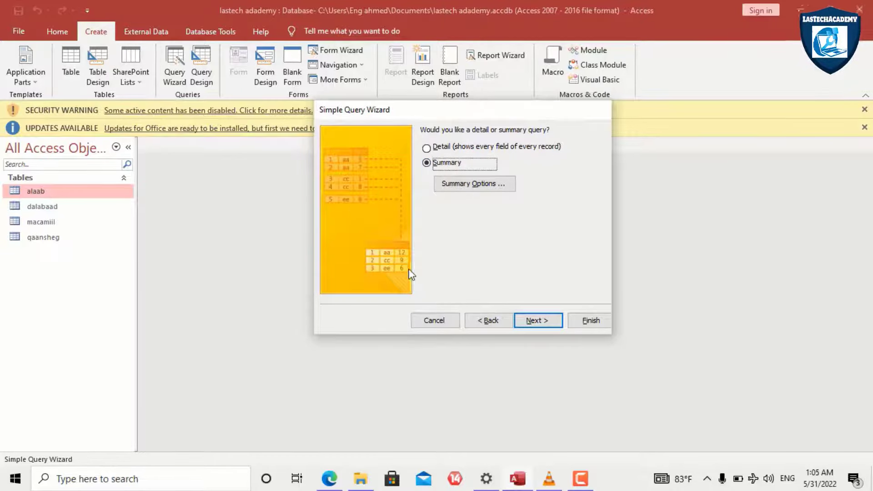
pyautogui.click(461, 187)
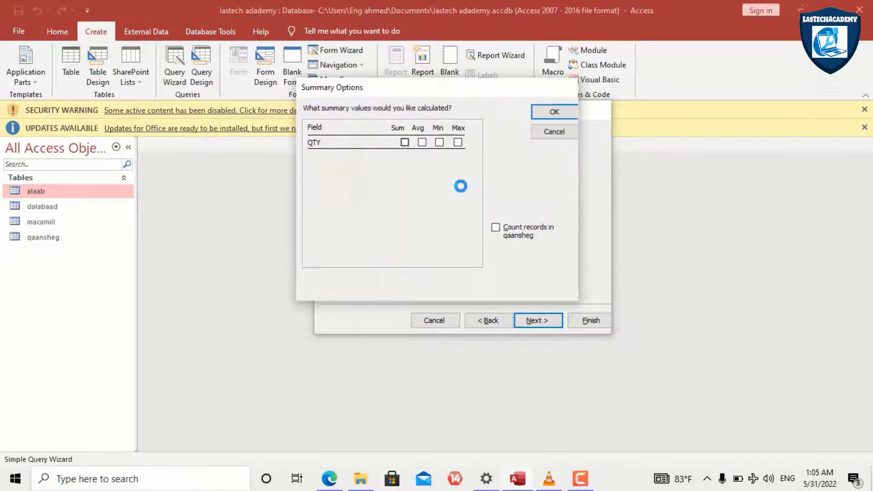
pyautogui.click(405, 143)
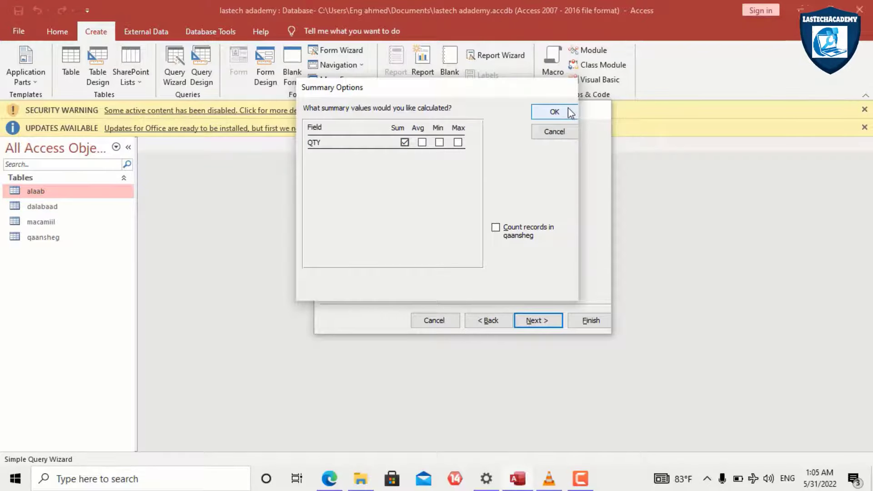
pyautogui.click(549, 113)
# - Title the query 'xog gaaban' and finish to open its results
pyautogui.click(523, 318)
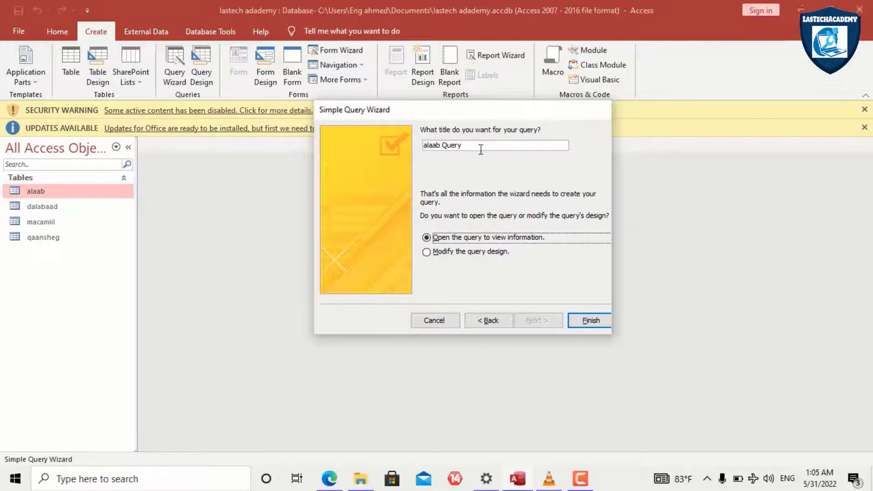
pyautogui.click(484, 146)
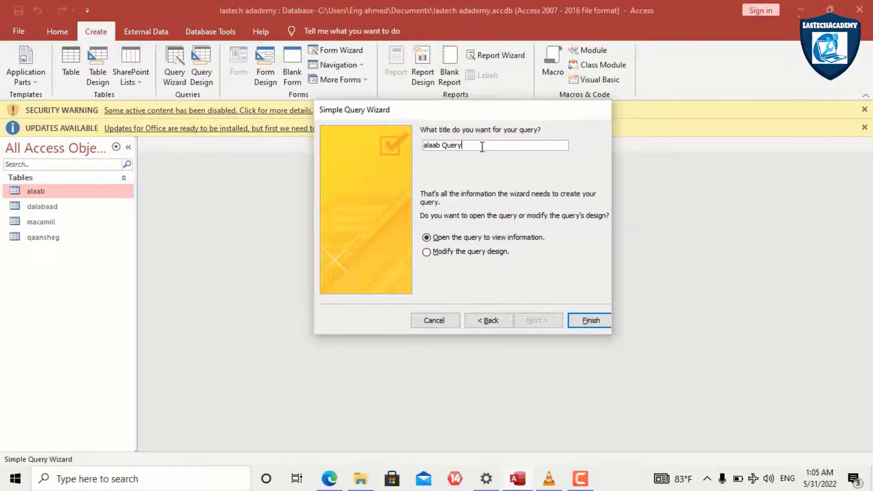
pyautogui.press('BackSpace')
pyautogui.press('BackSpace')
pyautogui.press('BackSpace')
pyautogui.press('BackSpace')
pyautogui.press('BackSpace')
pyautogui.press('BackSpace')
pyautogui.press('BackSpace')
pyautogui.click(591, 321)
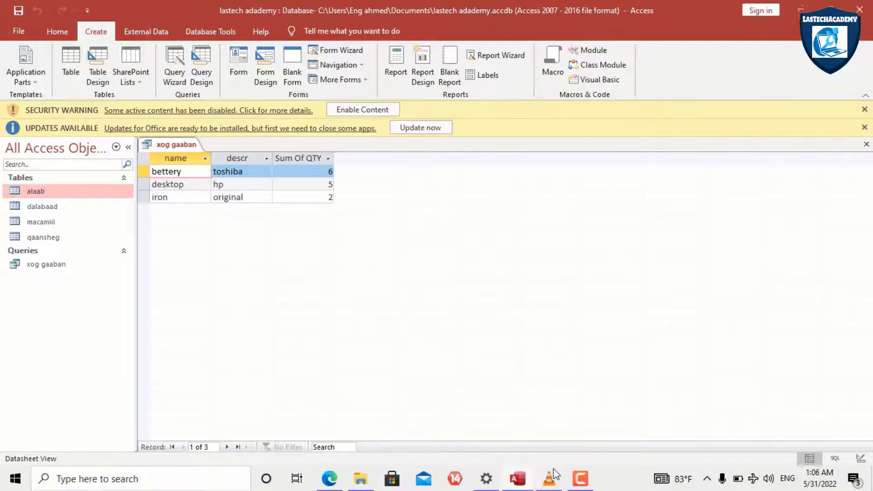
pyautogui.click(581, 479)
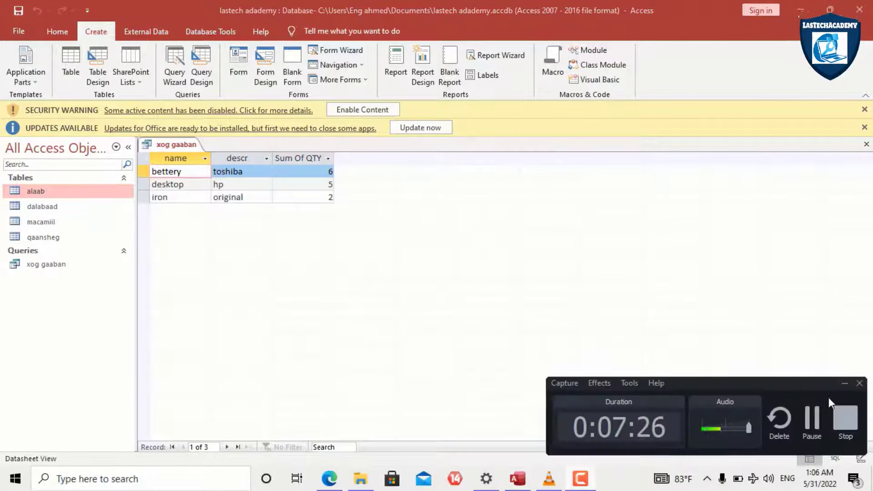
pyautogui.click(845, 383)
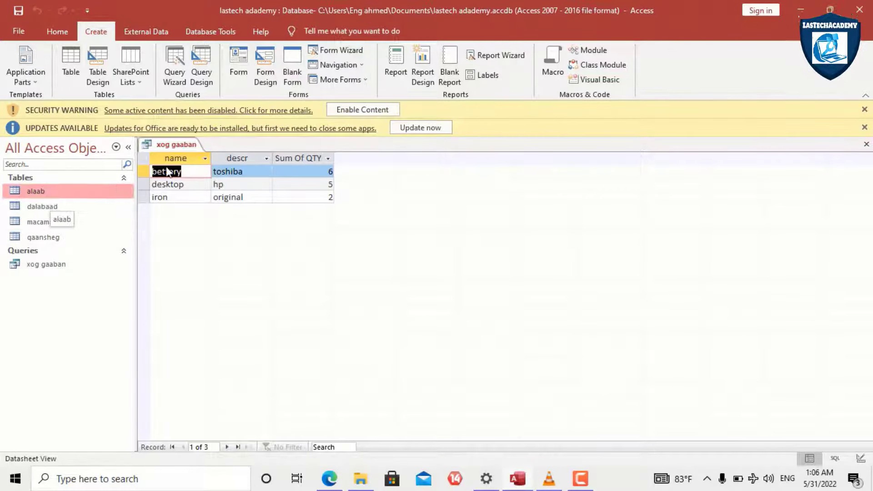
pyautogui.rightClick(53, 191)
# - Open the alaab and qaansheg tables alongside the query
pyautogui.click(83, 199)
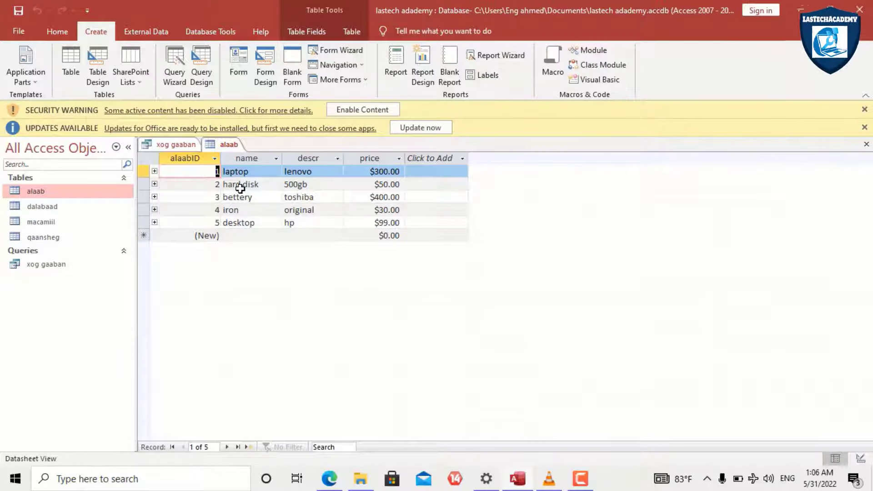
pyautogui.click(54, 239)
pyautogui.rightClick(54, 238)
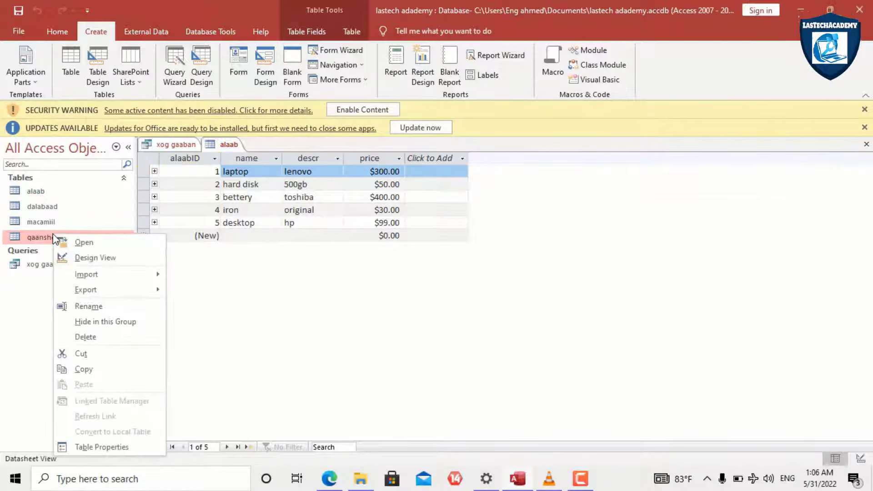
pyautogui.click(78, 244)
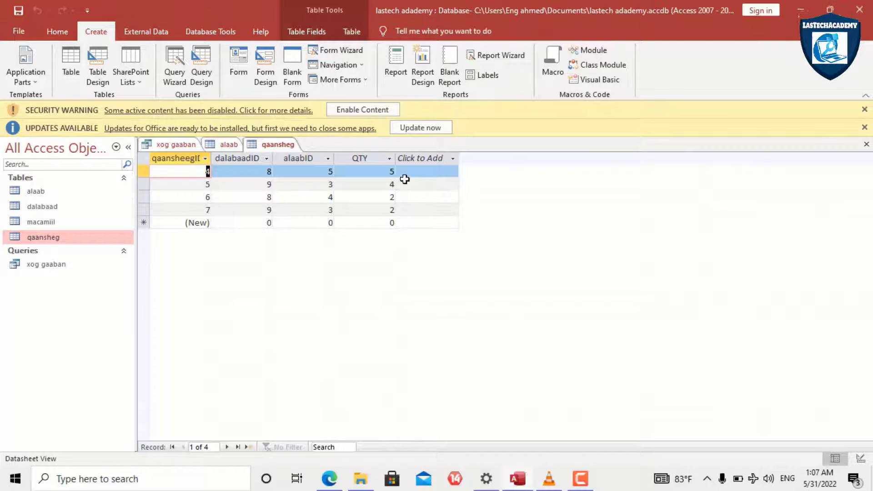
# - Compare qaansheg's alaabID and QTY values with the xog gaaban totals and alaab items
pyautogui.click(331, 208)
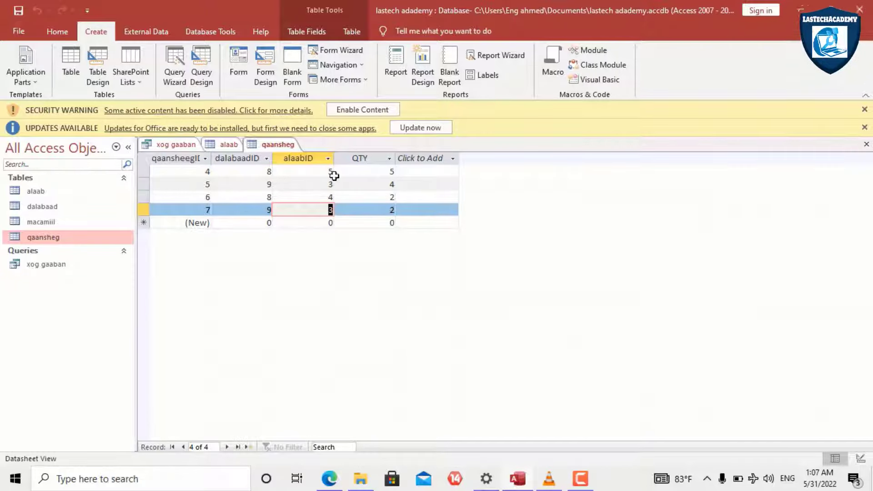
pyautogui.click(175, 145)
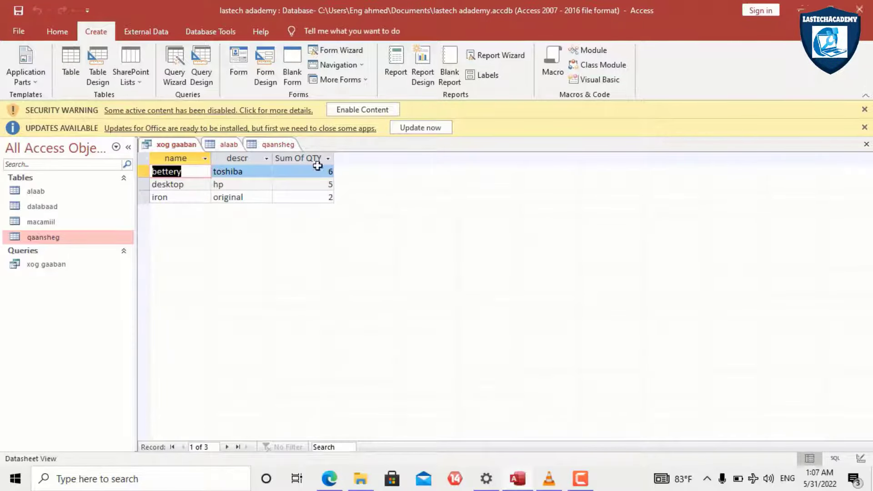
pyautogui.click(225, 146)
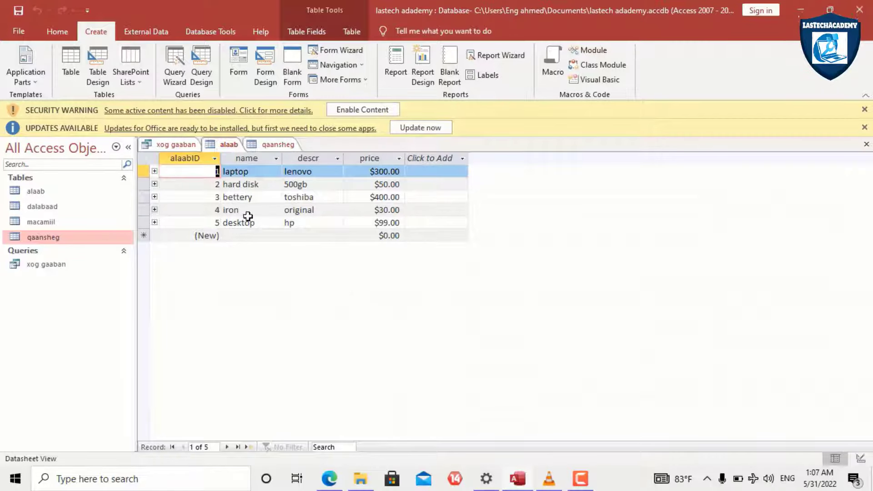
pyautogui.click(278, 146)
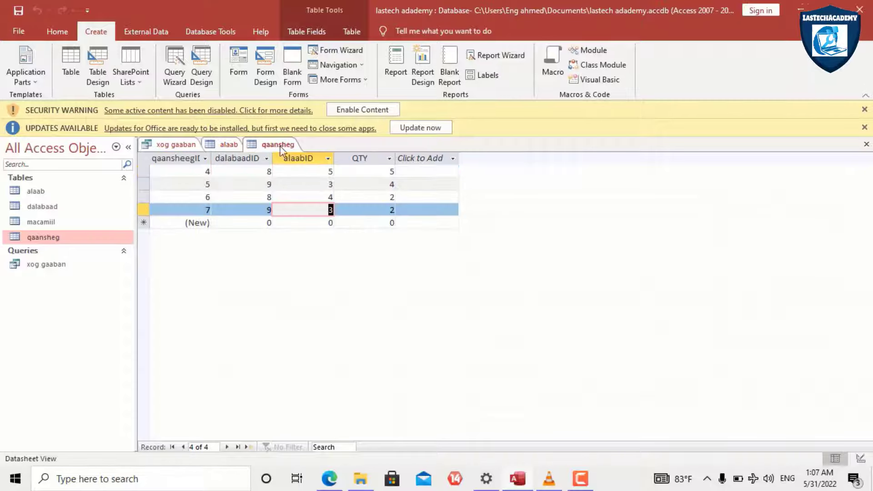
pyautogui.click(331, 169)
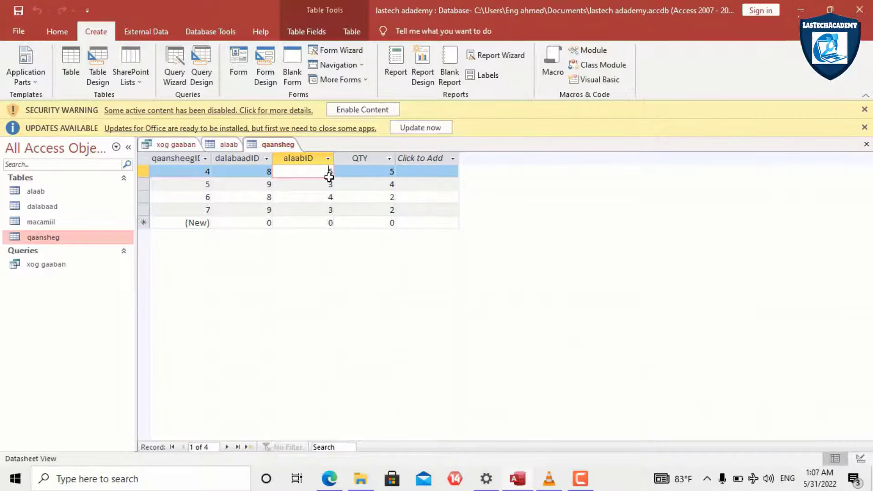
pyautogui.click(177, 146)
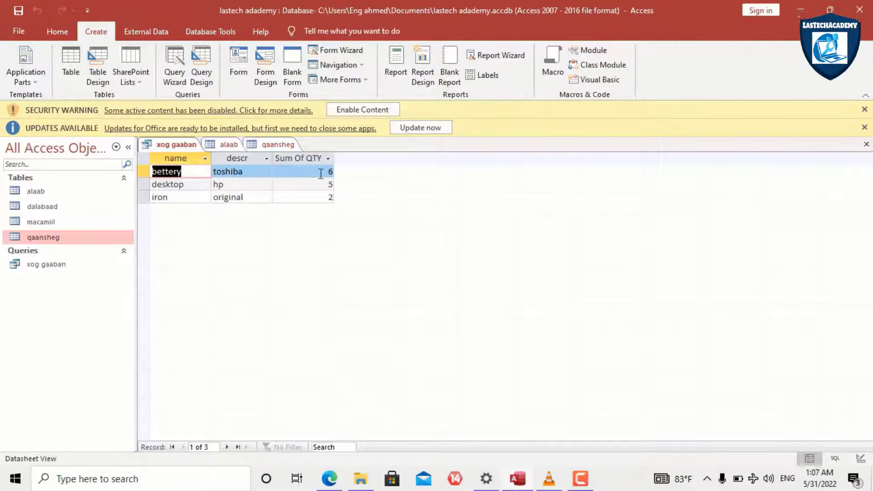
pyautogui.click(279, 144)
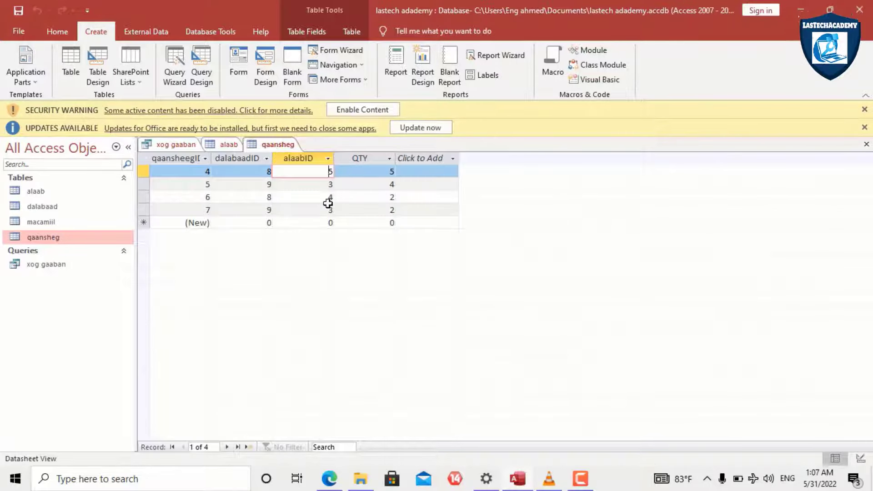
pyautogui.click(399, 183)
# - Change row 2's QTY in qaansheg from 4 to 7, then switch back to the xog gaaban query
pyautogui.click(384, 200)
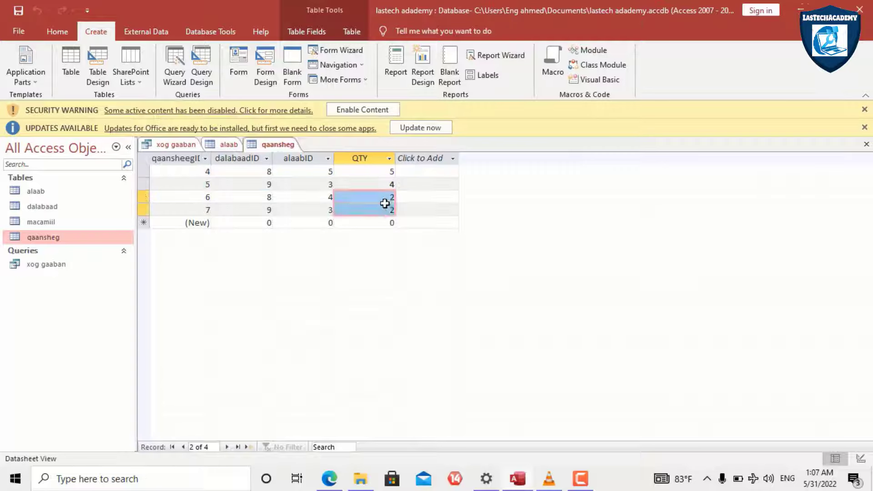
pyautogui.click(391, 180)
pyautogui.click(390, 183)
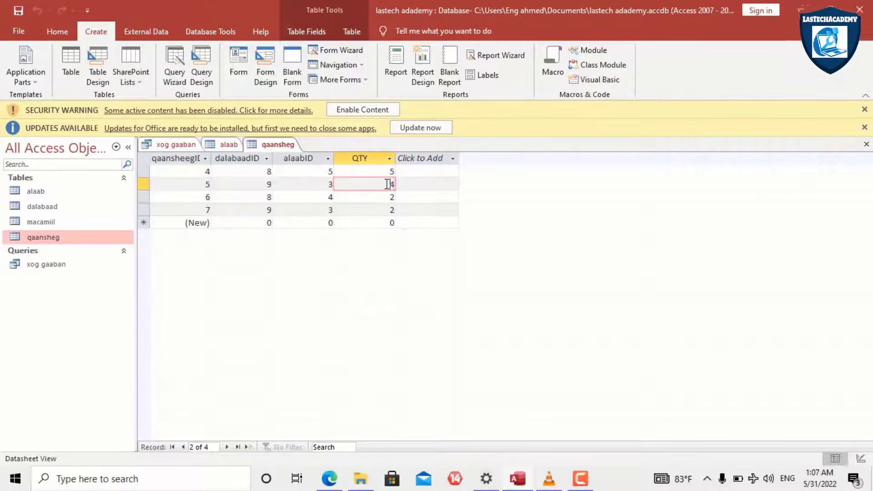
pyautogui.press('BackSpace')
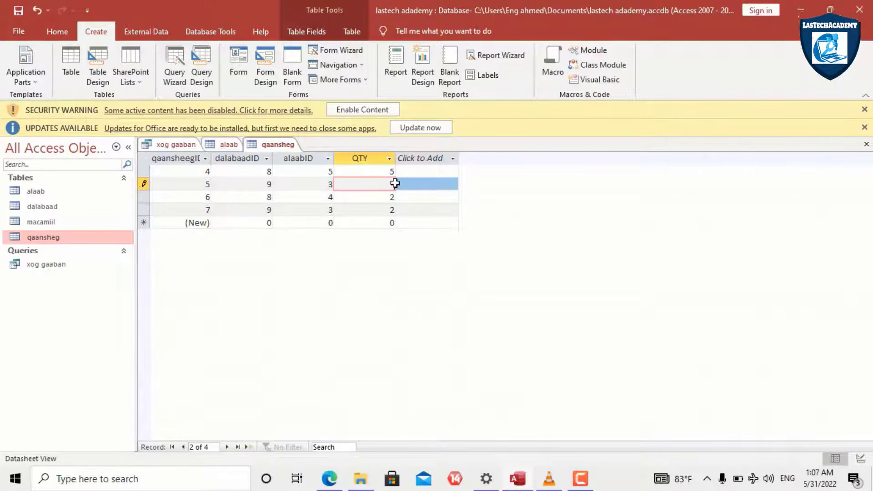
pyautogui.write('7')
pyautogui.click(173, 146)
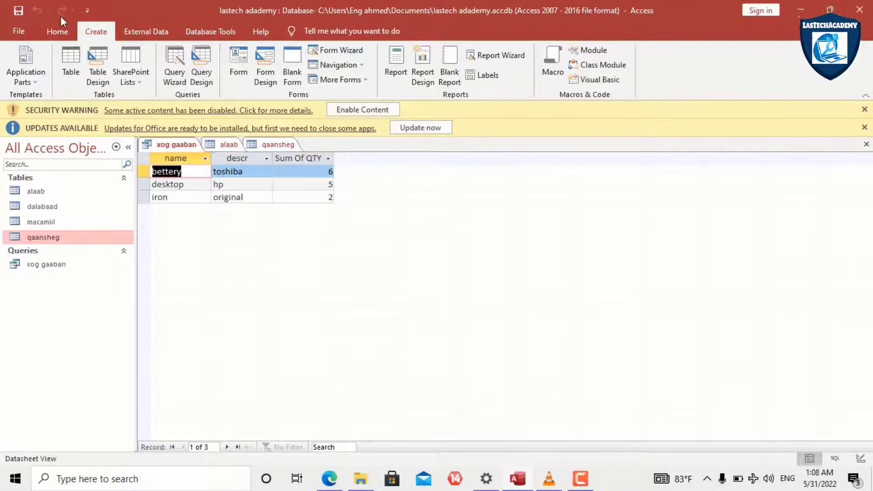
pyautogui.click(57, 31)
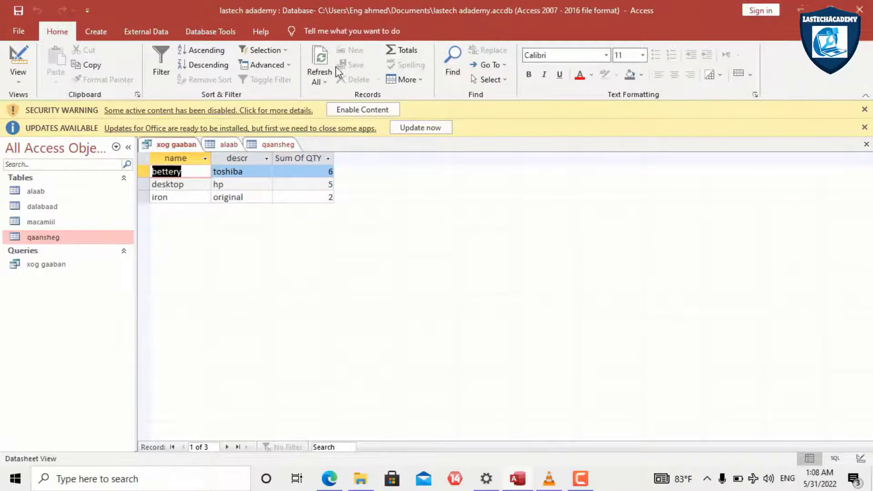
# - Refresh all open data using Refresh All
pyautogui.click(321, 83)
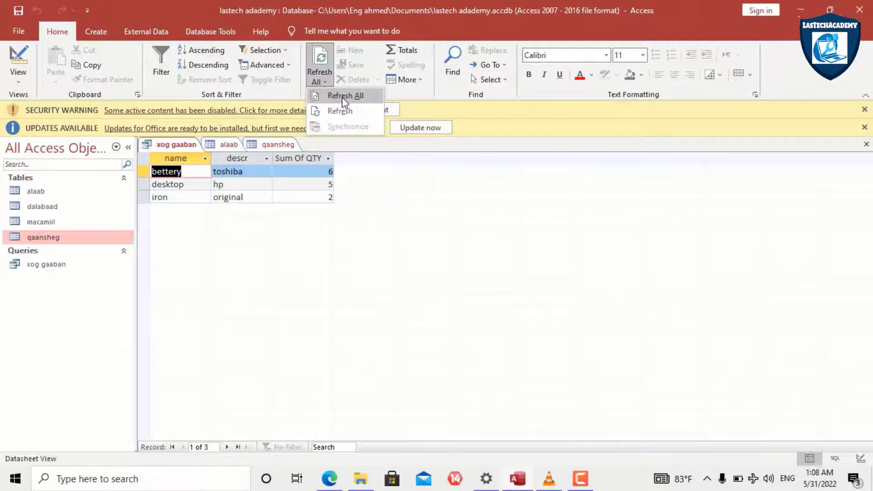
pyautogui.click(343, 96)
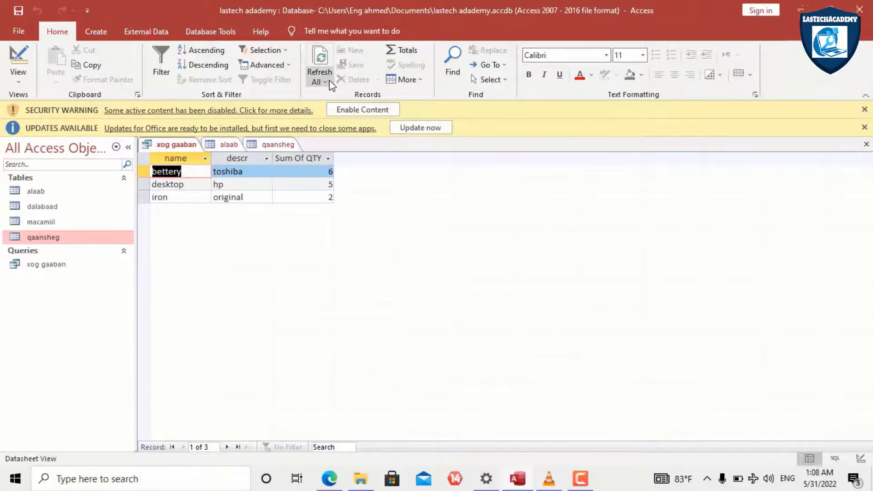
pyautogui.click(321, 83)
pyautogui.click(334, 111)
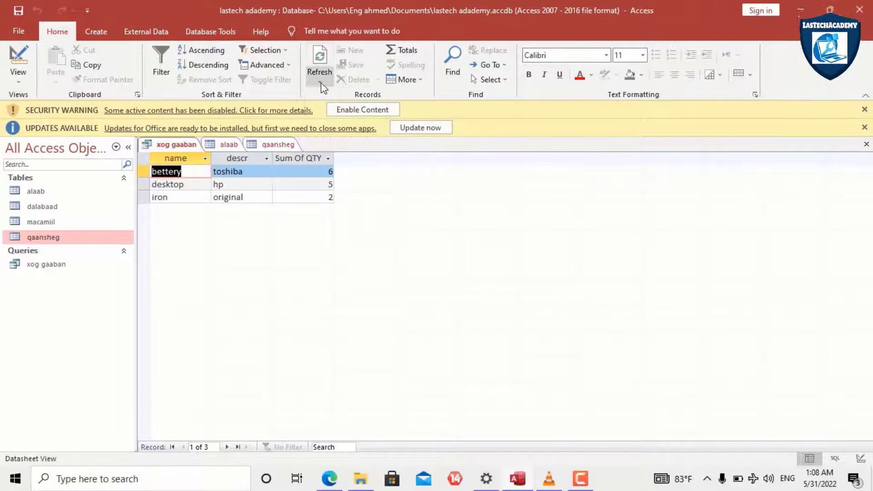
pyautogui.click(321, 82)
pyautogui.click(332, 95)
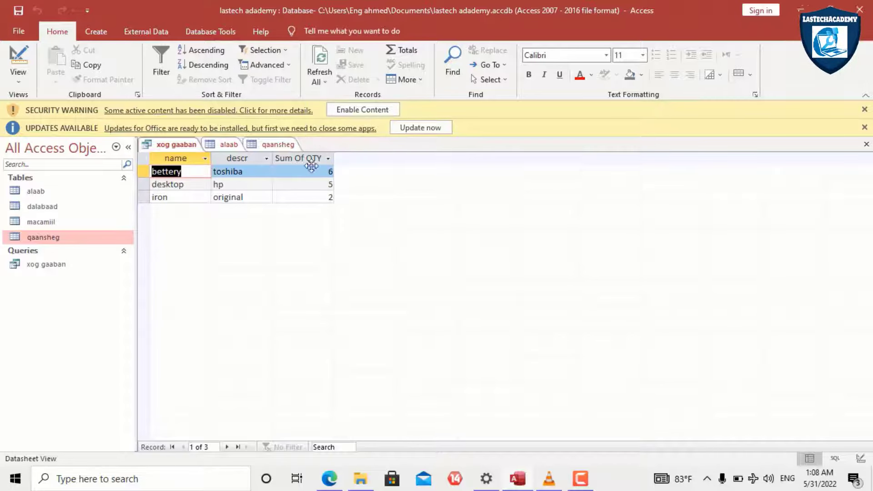
pyautogui.click(321, 82)
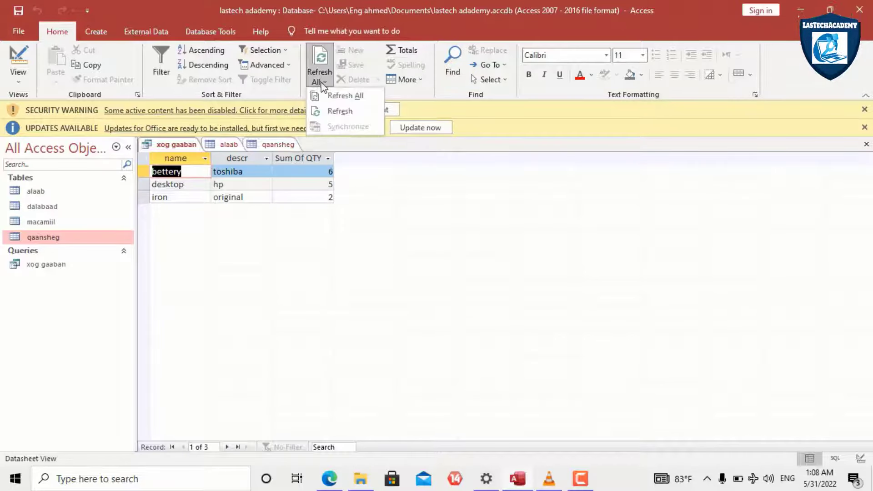
pyautogui.click(330, 96)
pyautogui.click(324, 82)
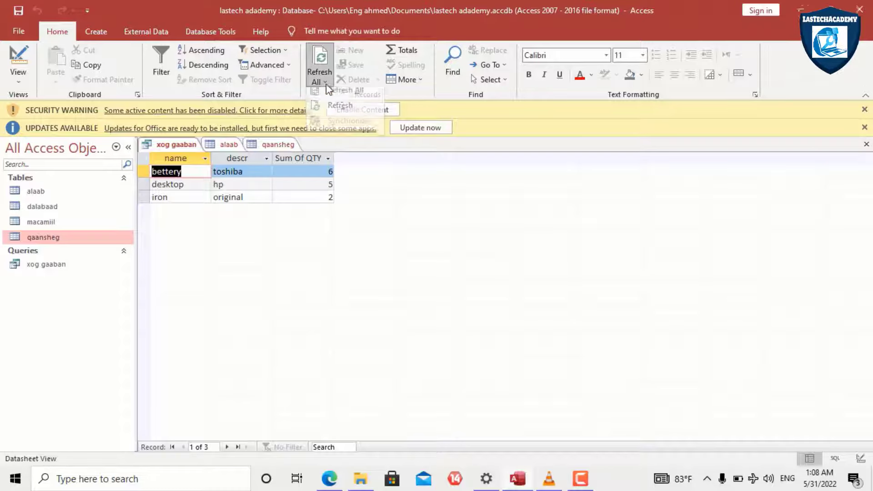
pyautogui.click(337, 96)
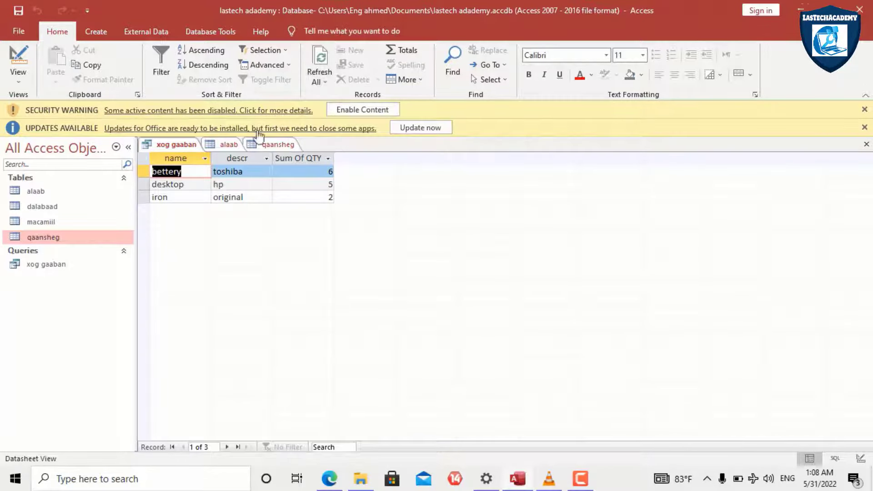
# - View the alaab table, then return to the xog gaaban query results
pyautogui.click(229, 144)
pyautogui.click(188, 145)
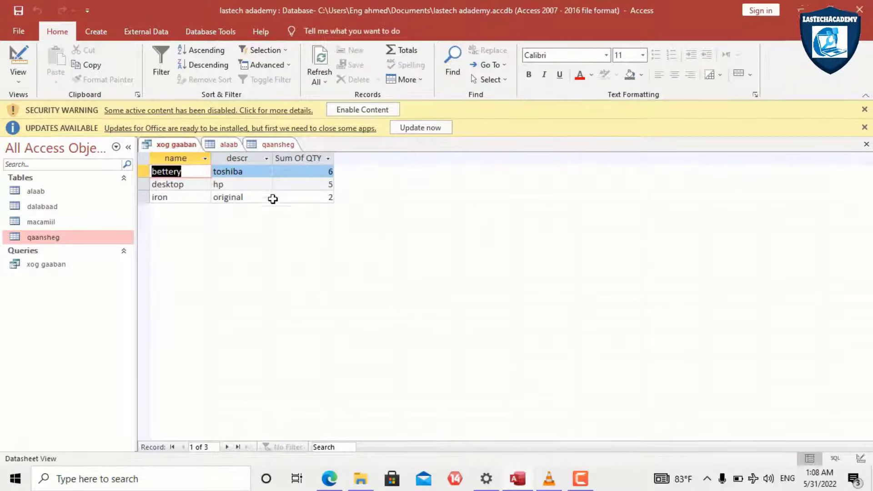
pyautogui.rightClick(72, 236)
# - Open qaansheg, set record 7's QTY to 3, and save the table
pyautogui.click(102, 246)
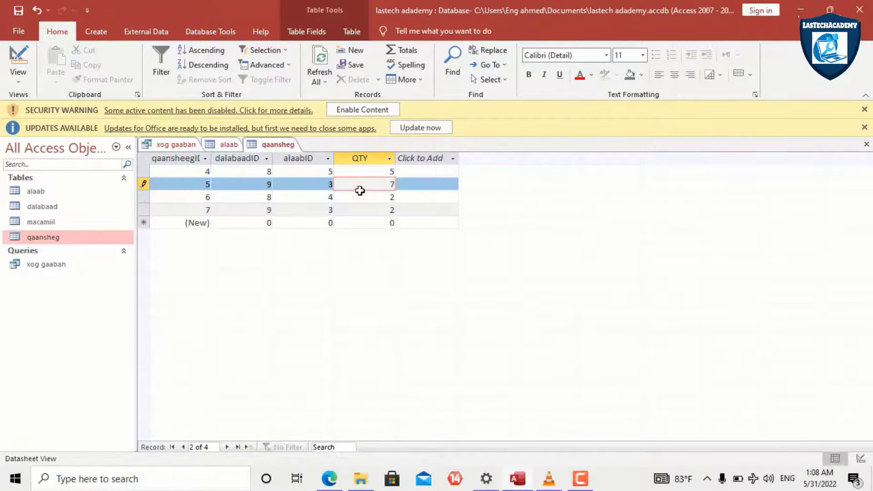
pyautogui.click(384, 200)
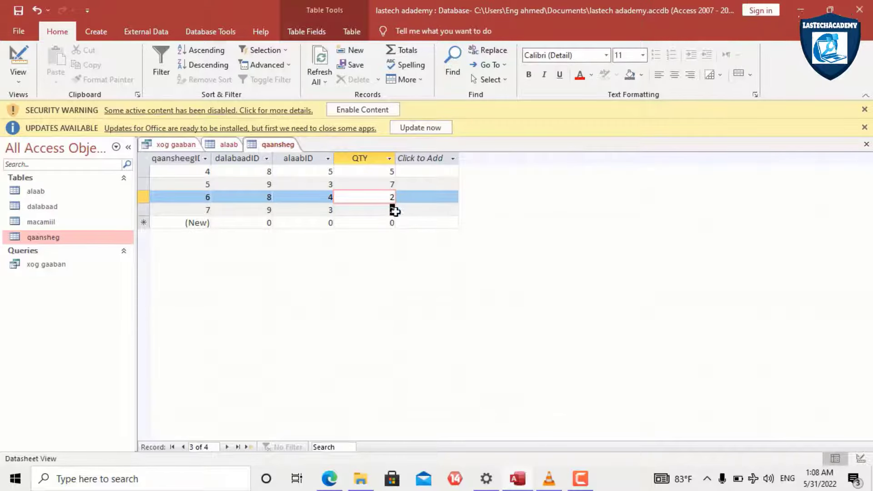
pyautogui.click(395, 211)
pyautogui.press('BackSpace')
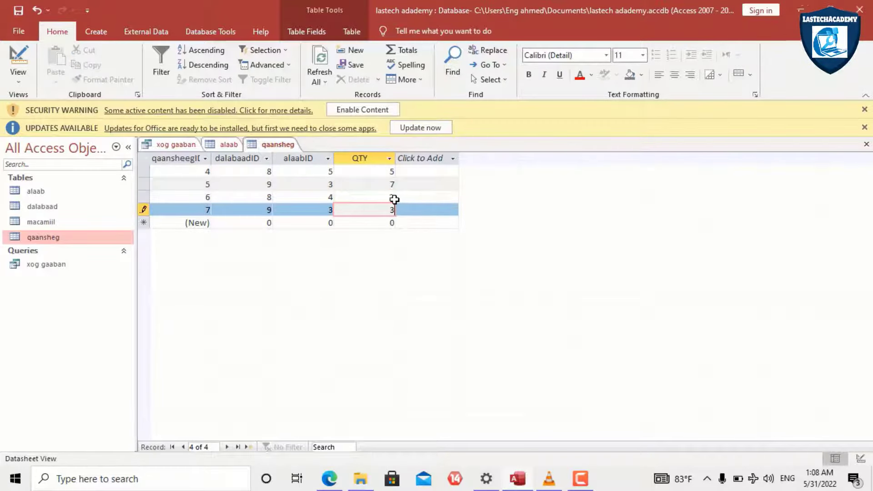
pyautogui.press('Return')
pyautogui.press('Return')
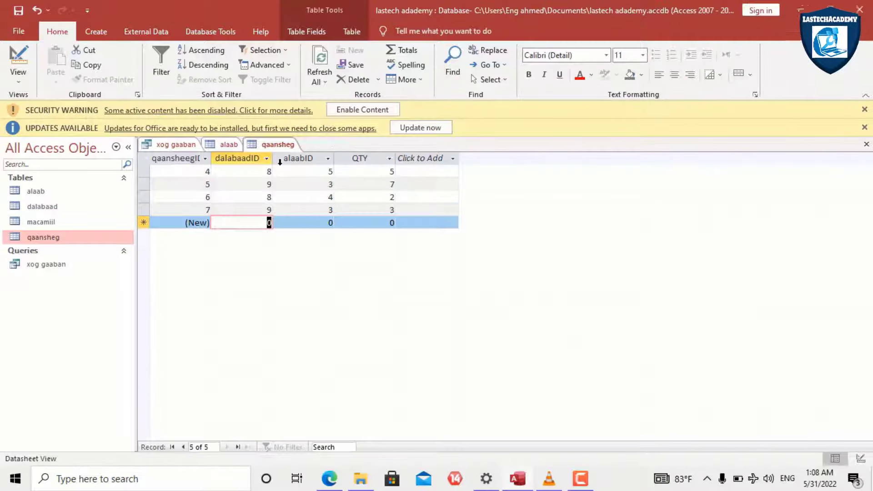
pyautogui.rightClick(274, 149)
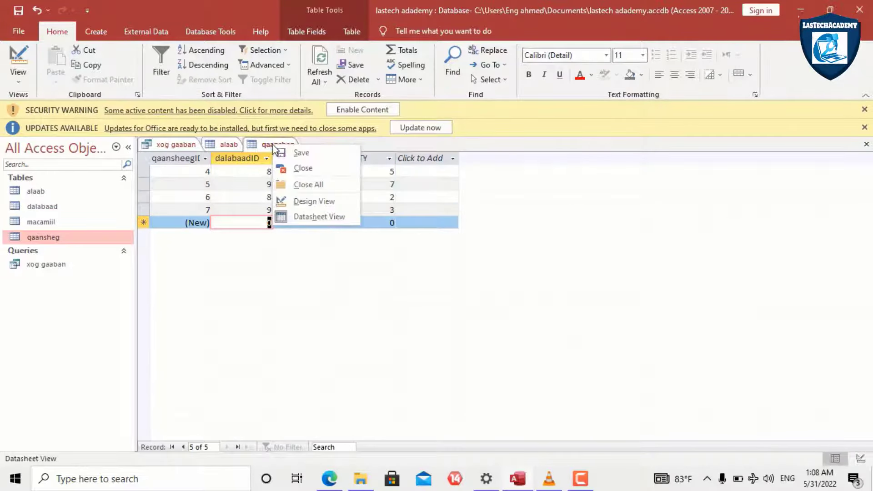
pyautogui.click(302, 153)
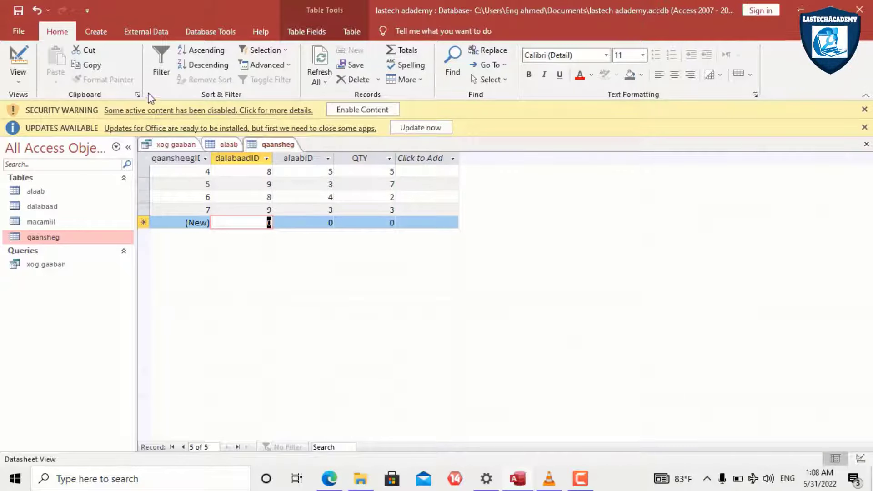
# - Refresh all the data and the current table
pyautogui.click(321, 82)
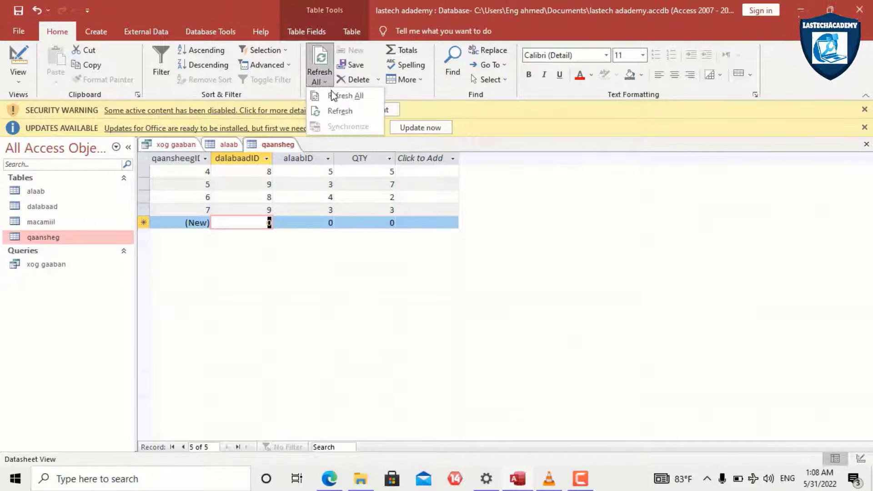
pyautogui.click(330, 96)
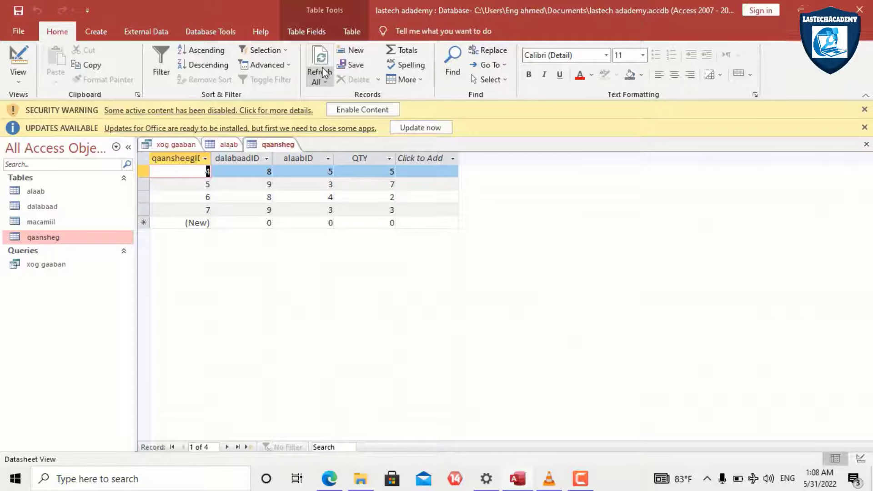
pyautogui.click(322, 81)
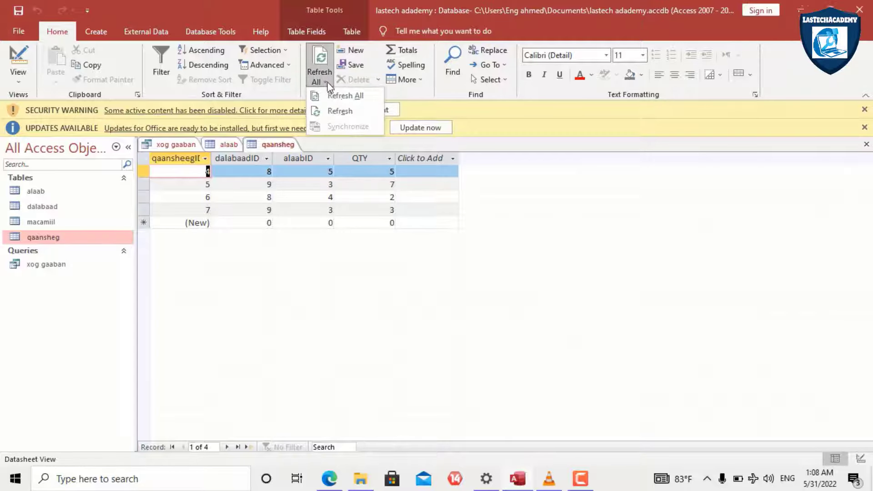
pyautogui.click(339, 111)
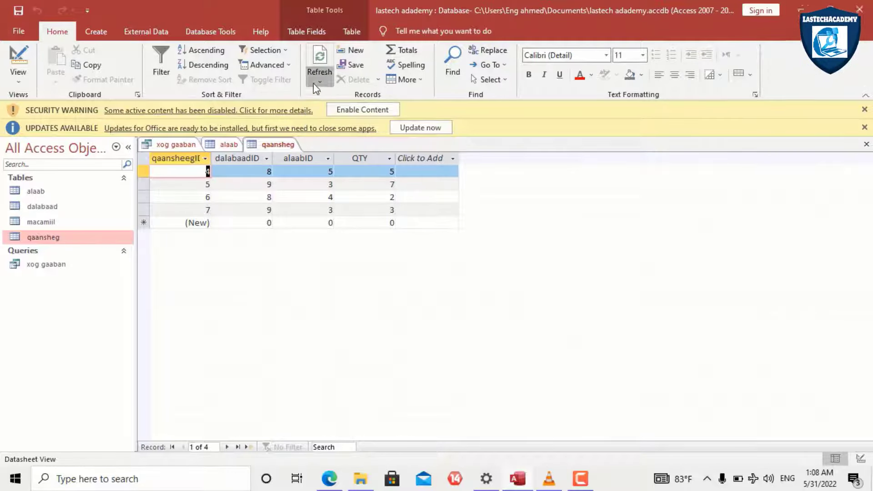
pyautogui.click(319, 81)
pyautogui.click(330, 96)
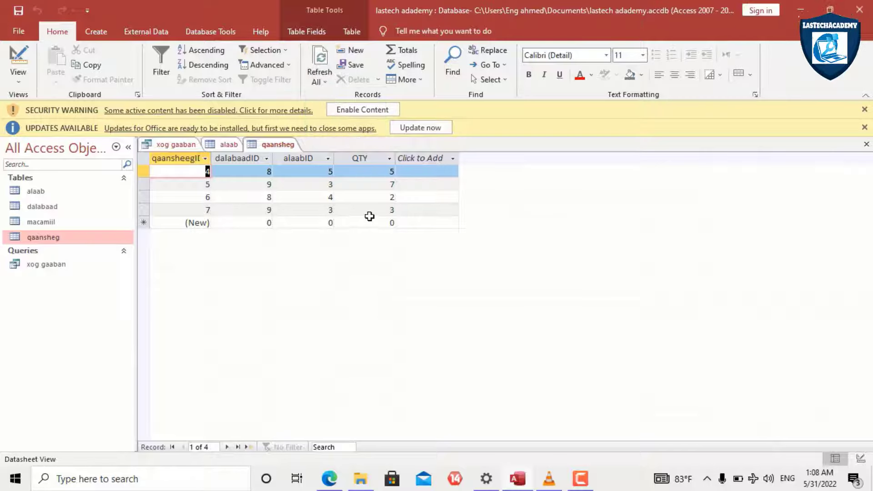
pyautogui.rightClick(221, 145)
# - Save alaab, then compare xog gaaban, alaab and qaansheg, ending on qaansheg
pyautogui.click(245, 155)
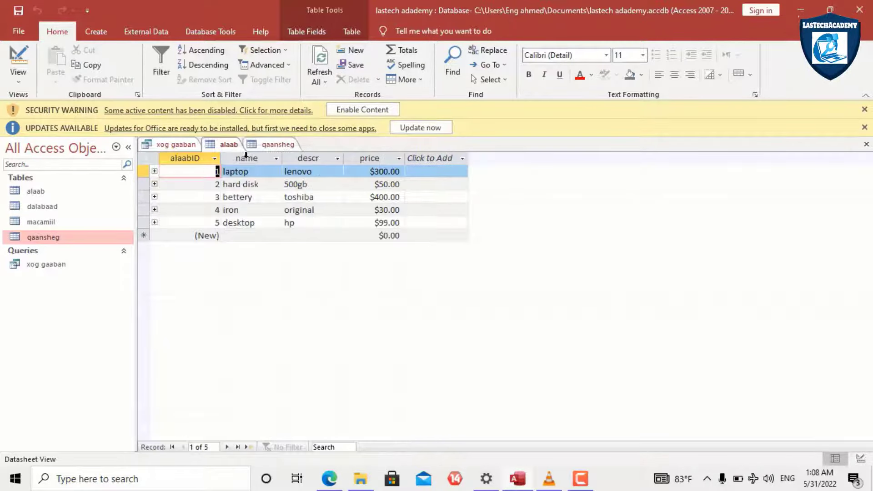
pyautogui.click(165, 144)
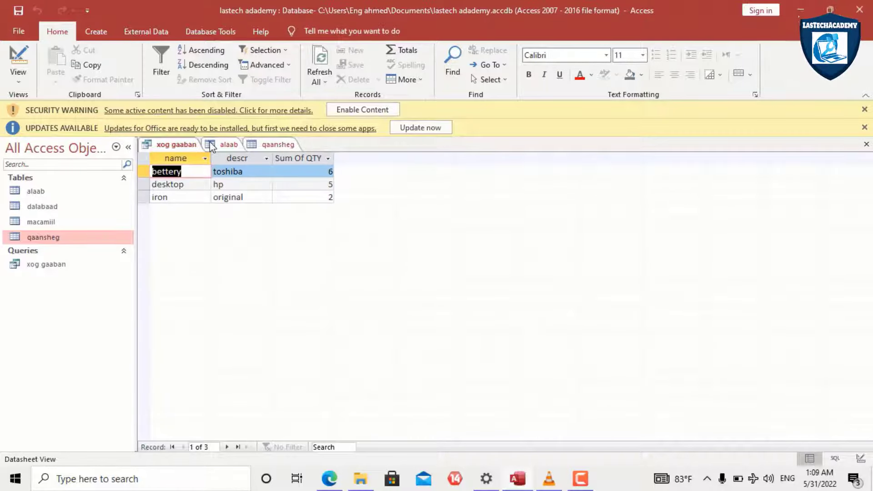
pyautogui.click(229, 149)
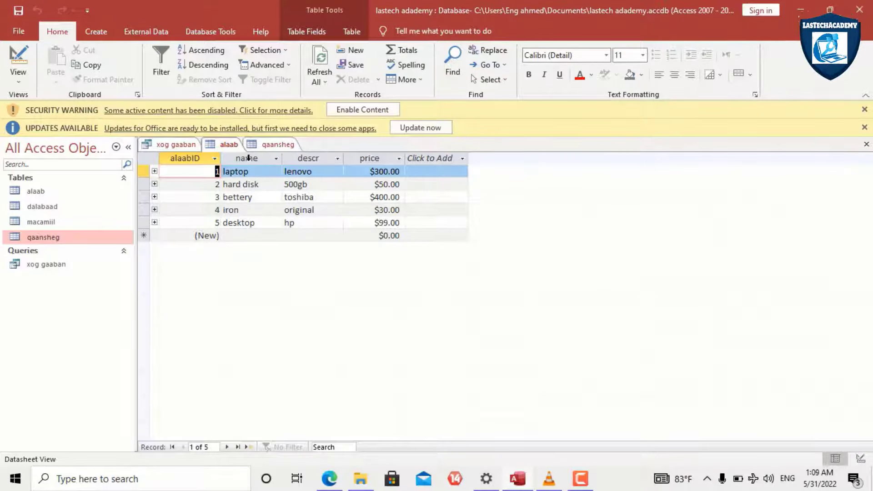
pyautogui.click(278, 146)
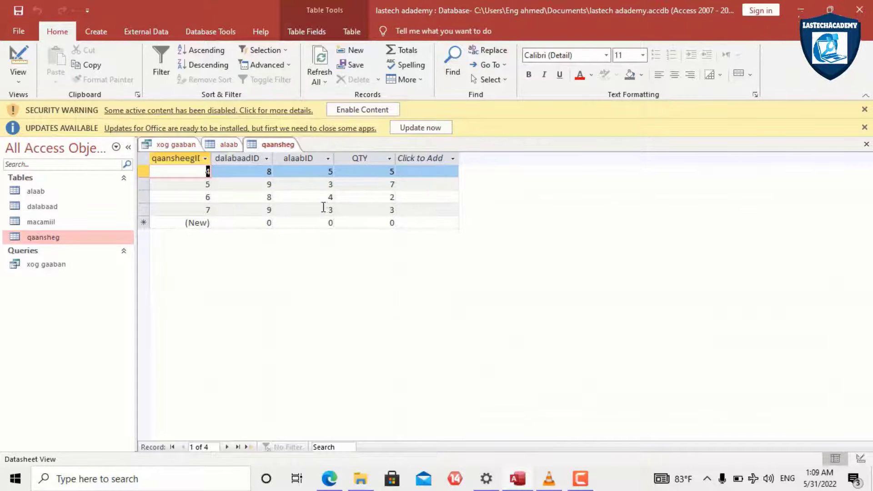
pyautogui.click(342, 198)
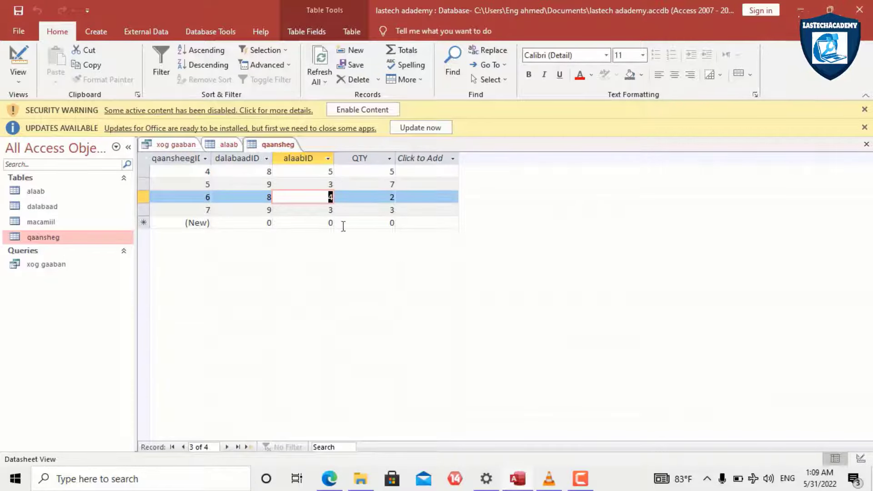
pyautogui.click(176, 145)
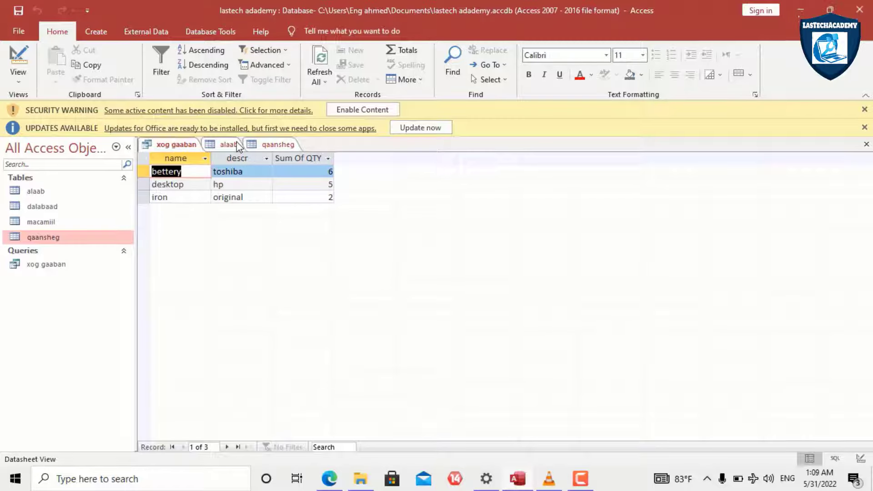
pyautogui.click(274, 145)
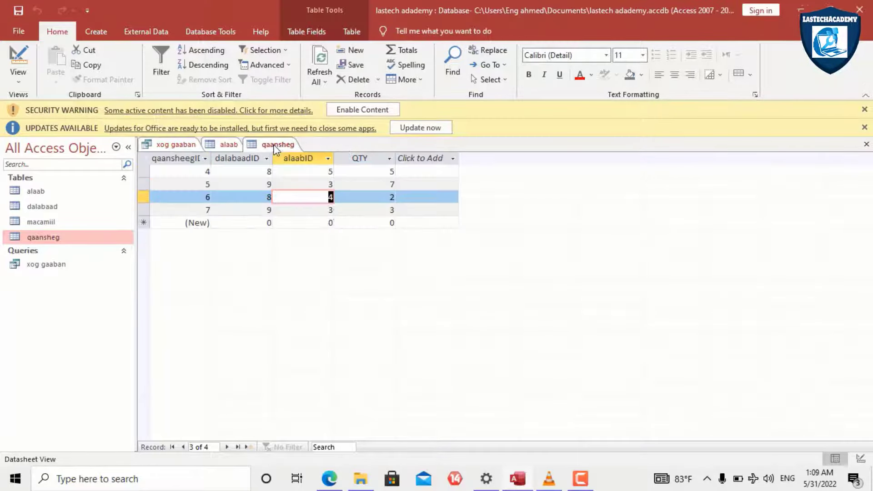
# - Change record 6's QTY from 2 to 4 and save the qaansheg table
pyautogui.press('Tab')
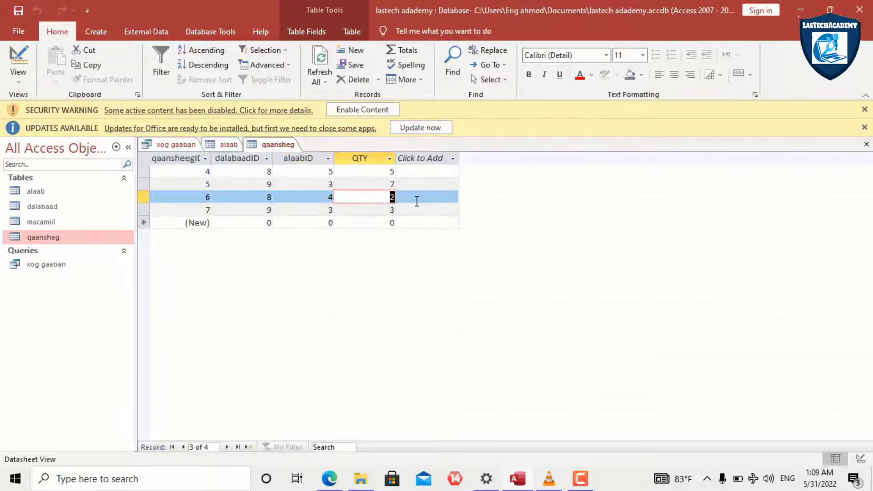
pyautogui.press('BackSpace')
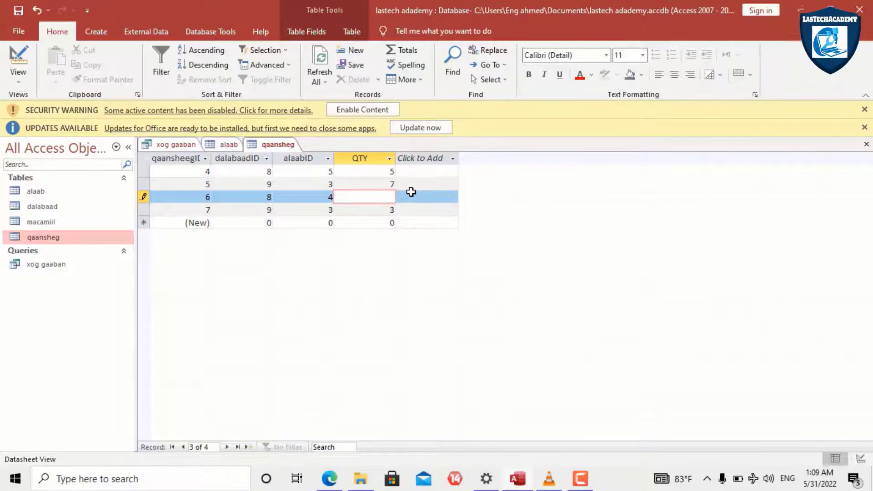
pyautogui.write('4')
pyautogui.press('Tab')
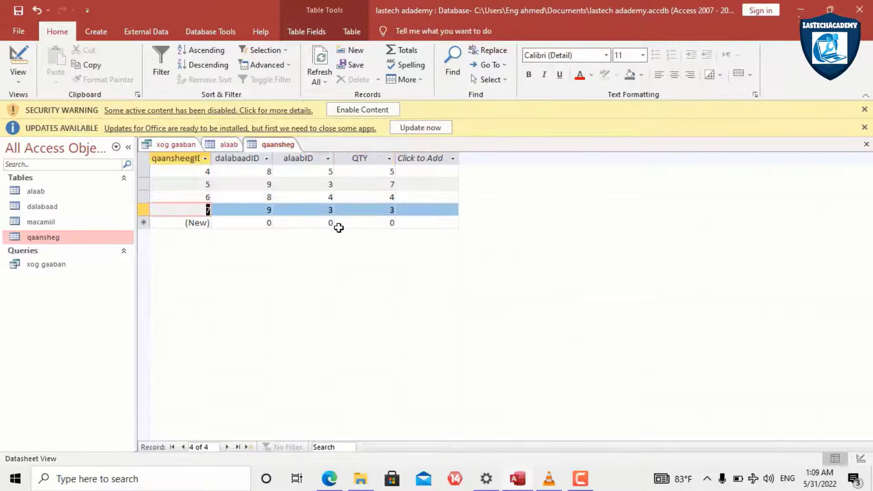
pyautogui.rightClick(269, 146)
pyautogui.click(303, 157)
# - Refresh all data and the current table, then return to the xog gaaban query
pyautogui.click(324, 75)
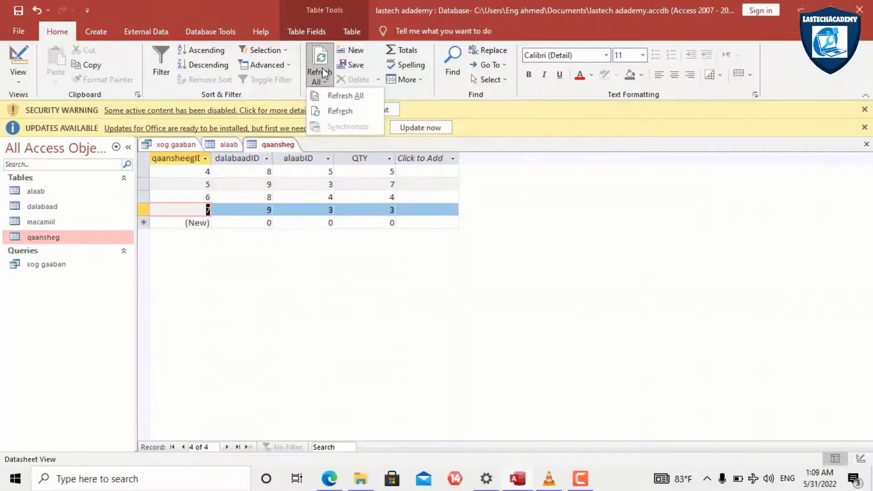
pyautogui.click(339, 95)
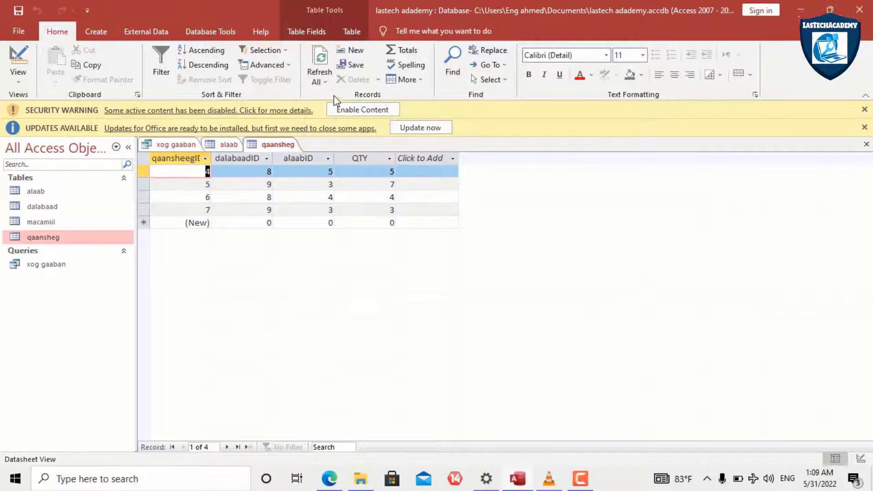
pyautogui.click(323, 80)
pyautogui.click(339, 110)
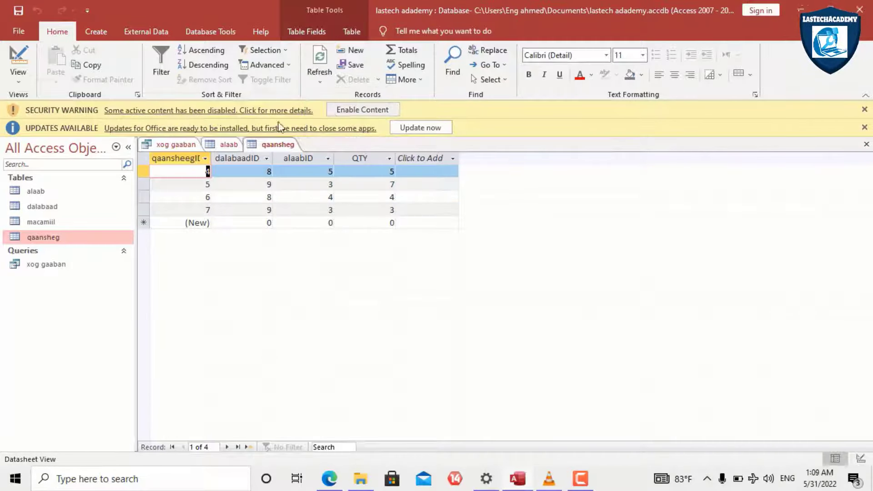
pyautogui.click(182, 145)
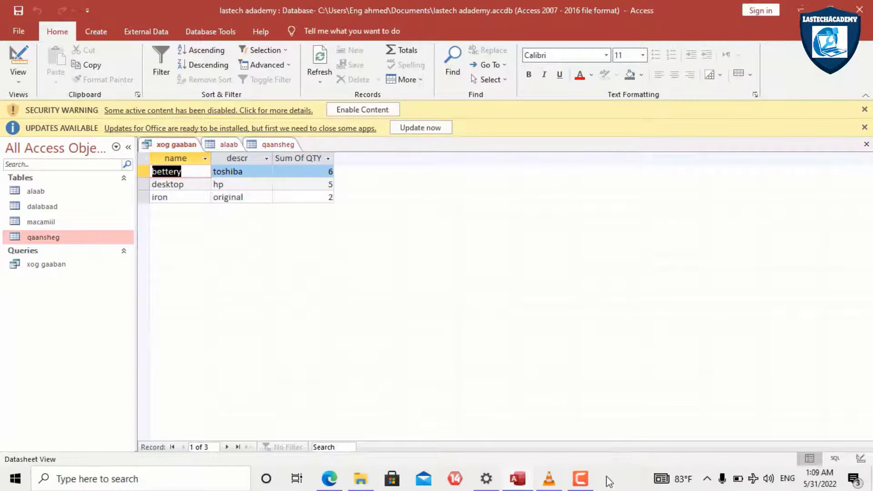
pyautogui.click(577, 481)
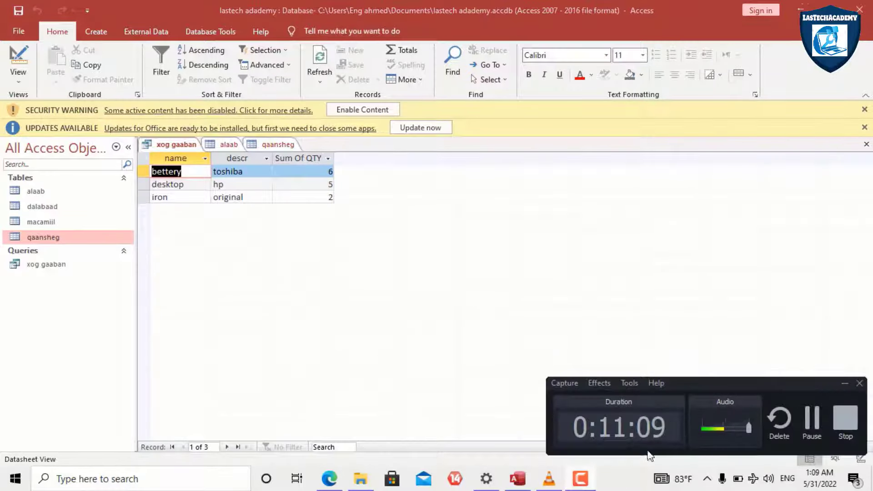
pyautogui.click(813, 430)
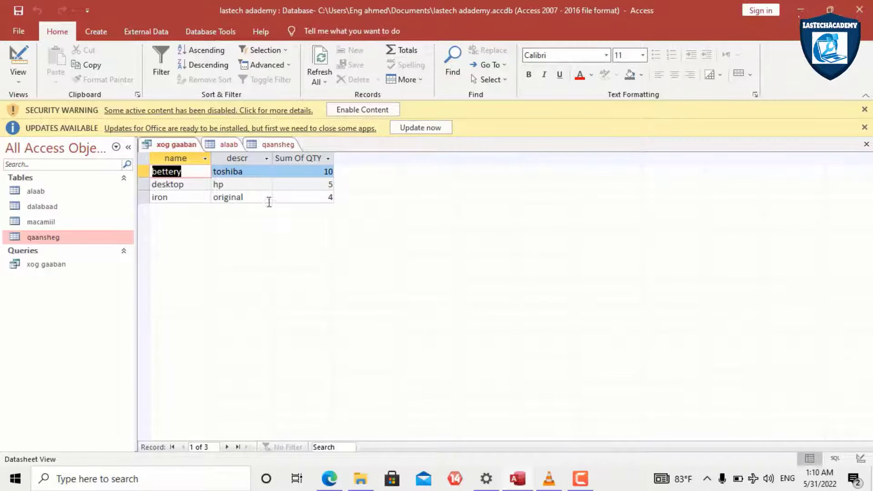
pyautogui.rightClick(277, 145)
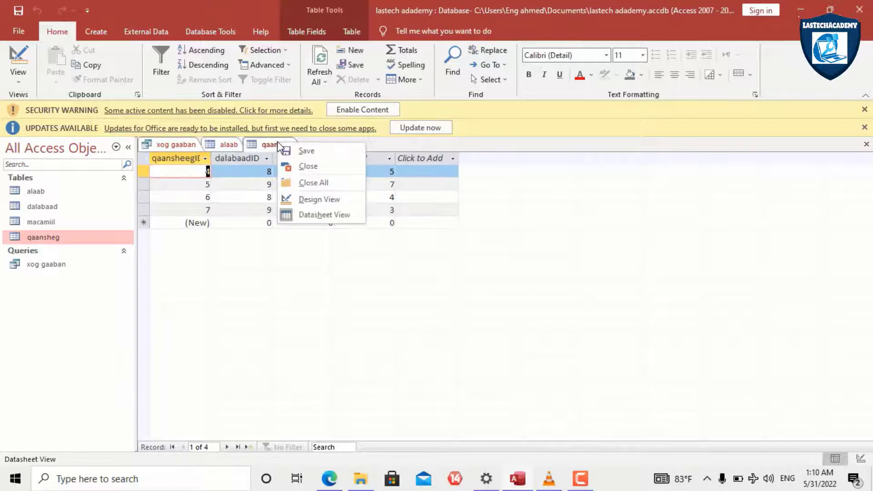
pyautogui.rightClick(64, 236)
pyautogui.click(117, 245)
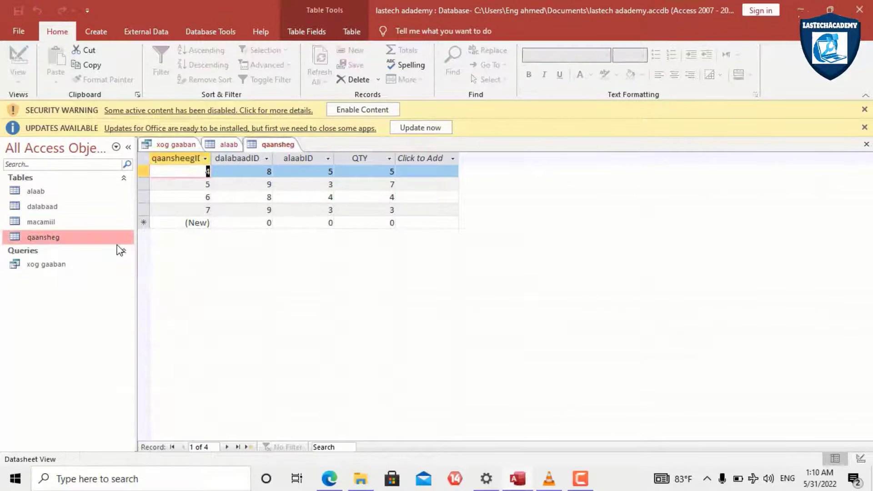
pyautogui.write('bettery')
pyautogui.click(167, 145)
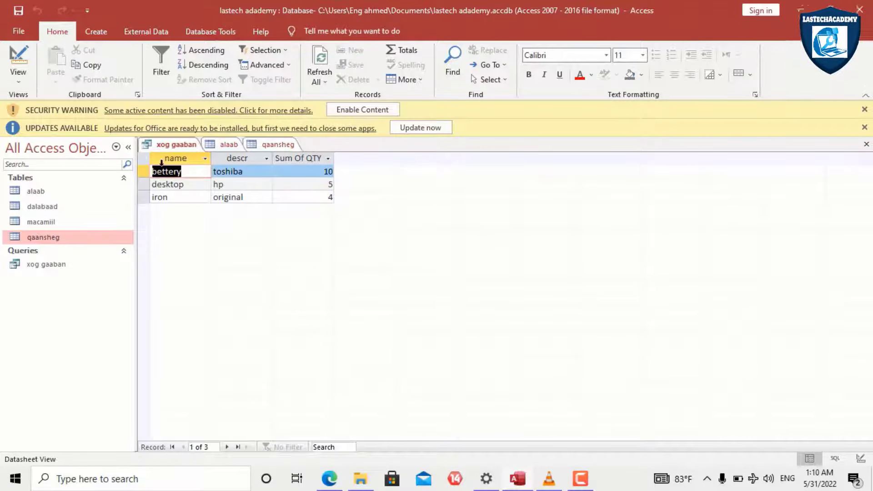
pyautogui.click(229, 144)
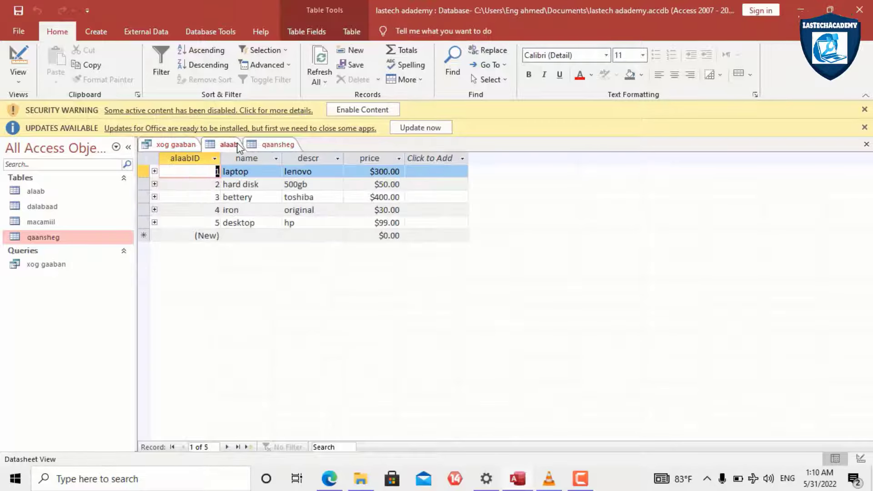
pyautogui.click(275, 144)
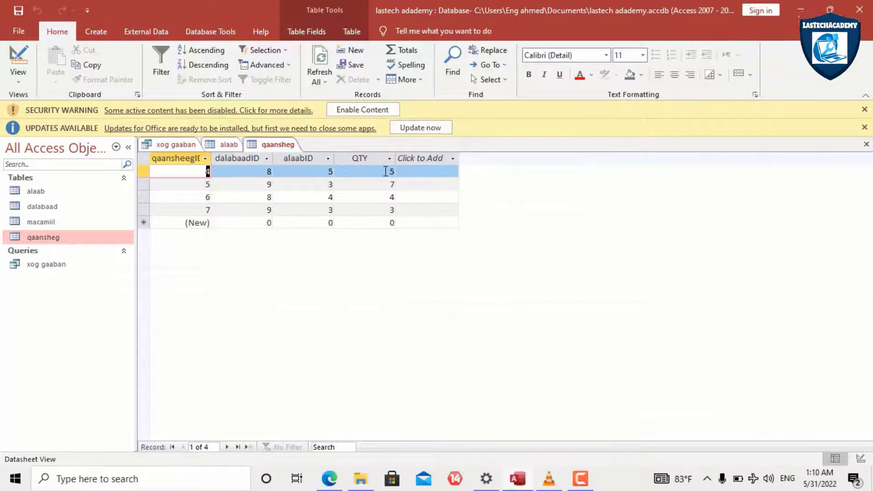
# - Change the first qaansheg record's QTY from 5 to 10 and save the table
pyautogui.doubleClick(385, 171)
pyautogui.press('BackSpace')
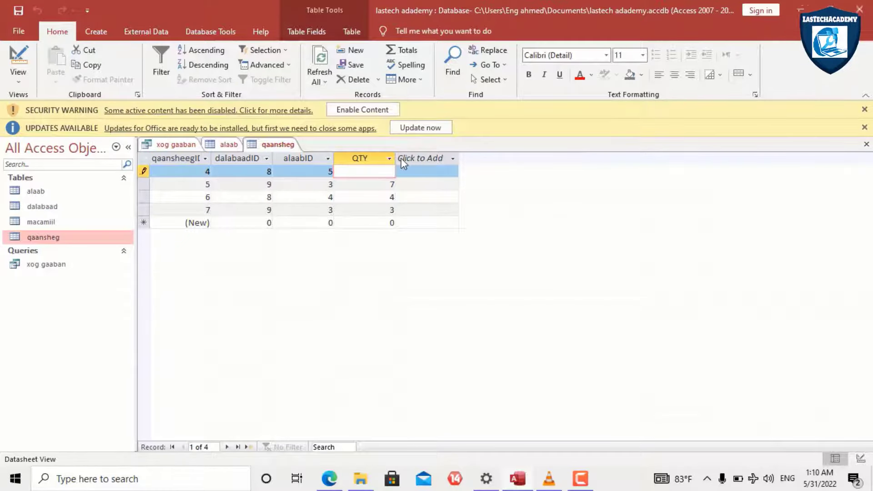
pyautogui.write('10')
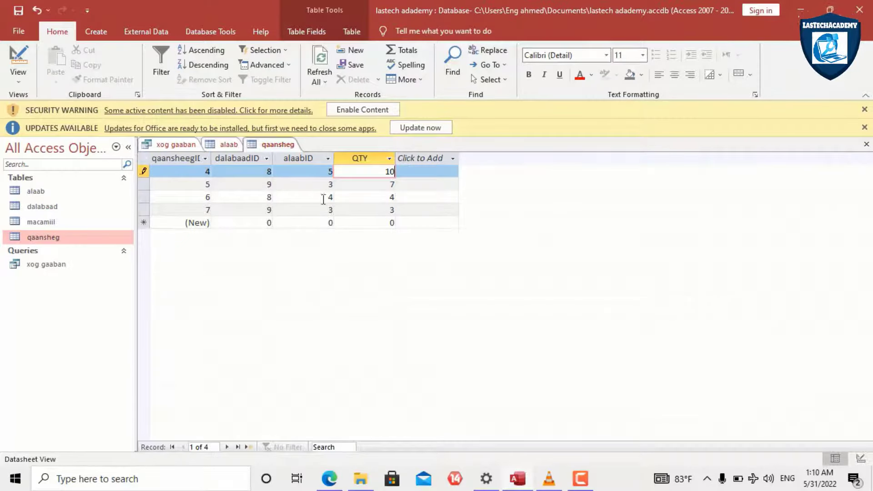
pyautogui.rightClick(282, 146)
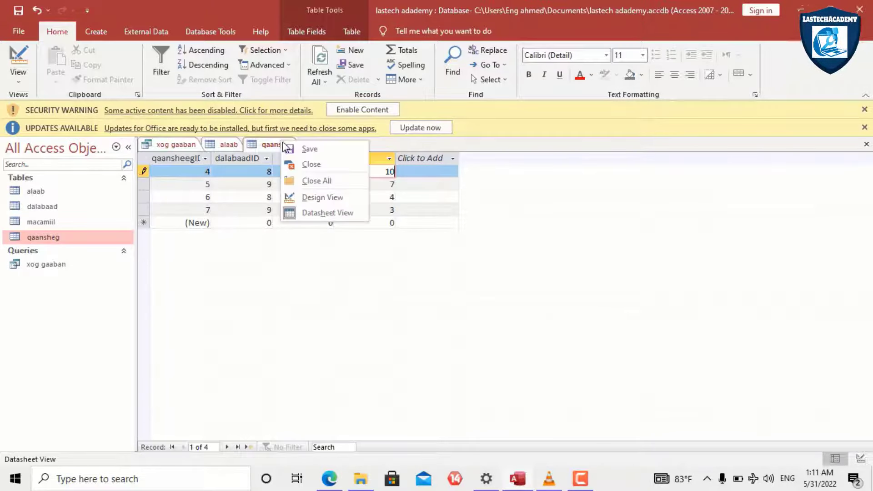
pyautogui.click(296, 148)
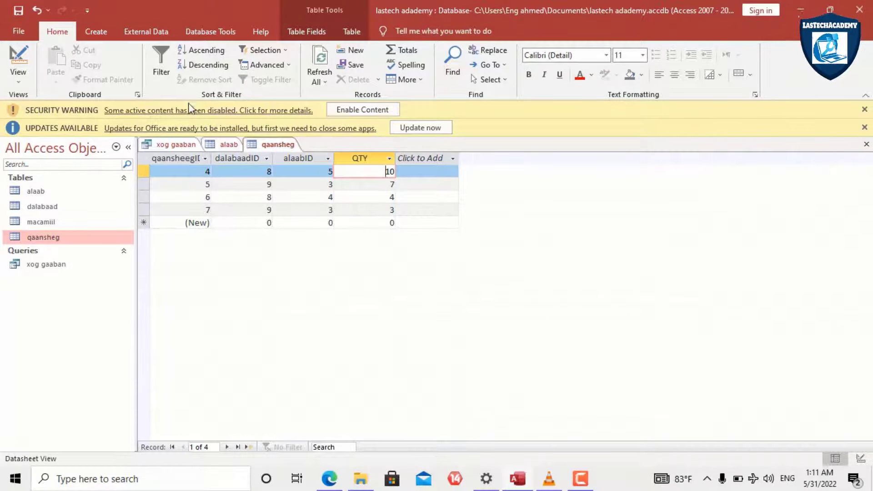
# - Refresh qaansheg and the xog gaaban query so desktop's total becomes 10
pyautogui.click(322, 84)
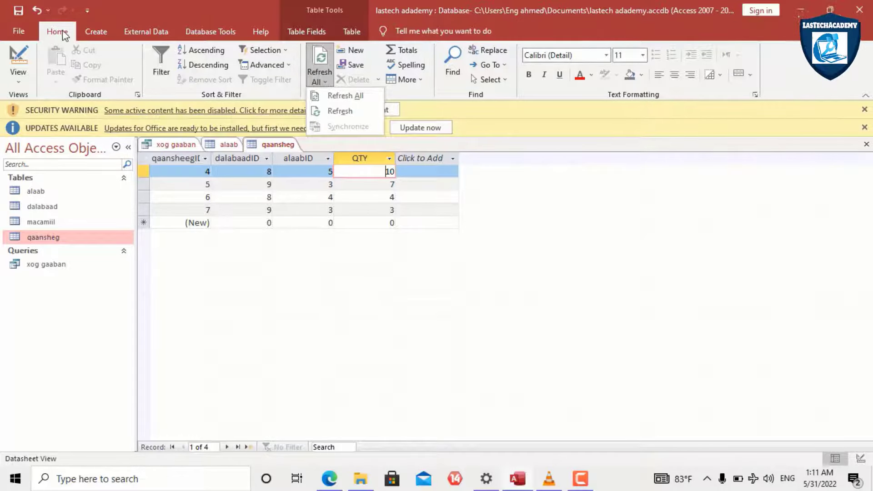
pyautogui.click(338, 96)
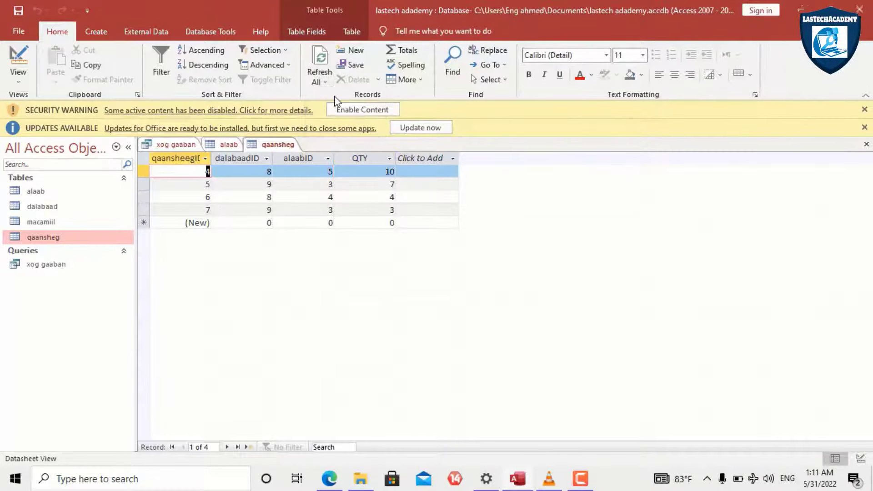
pyautogui.click(177, 143)
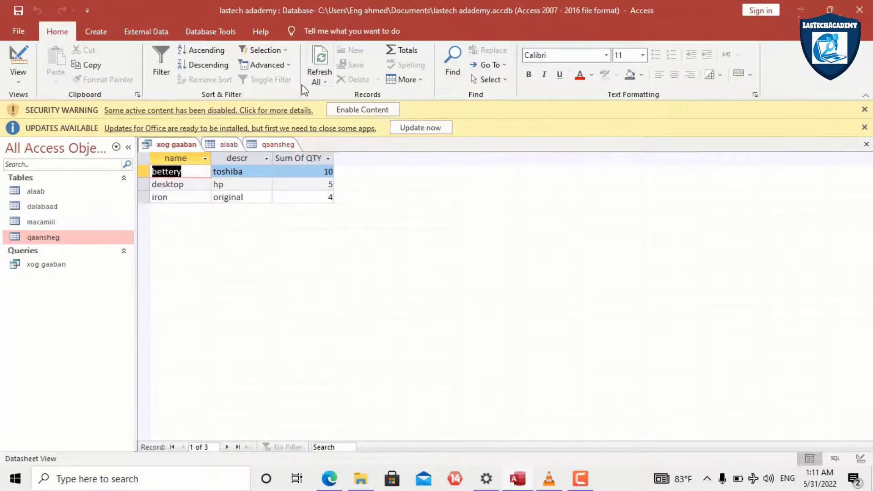
pyautogui.click(323, 75)
pyautogui.click(336, 105)
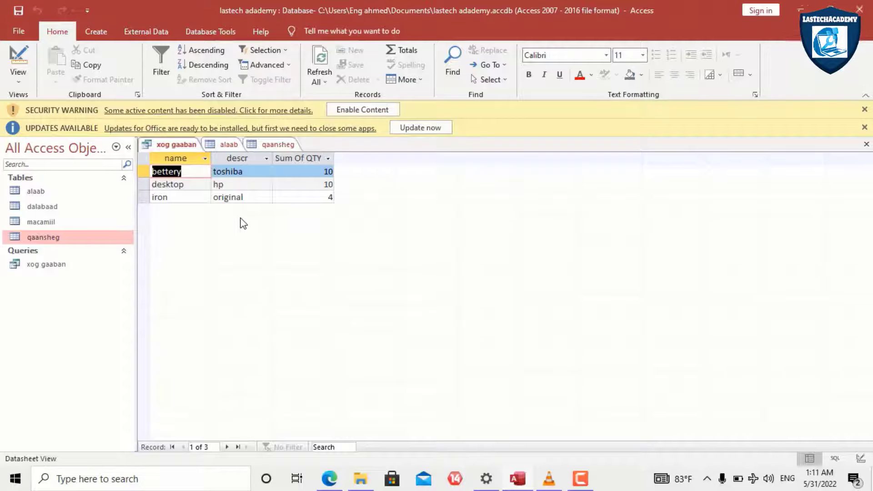
pyautogui.click(581, 480)
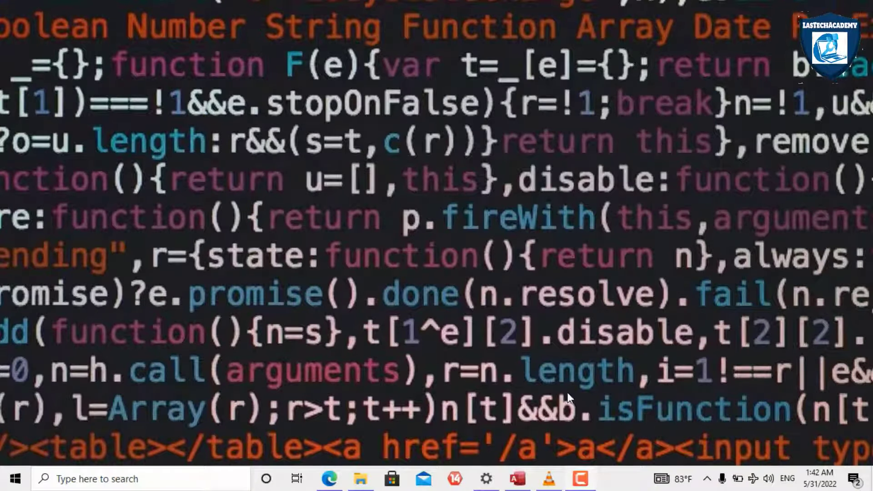
pyautogui.click(516, 480)
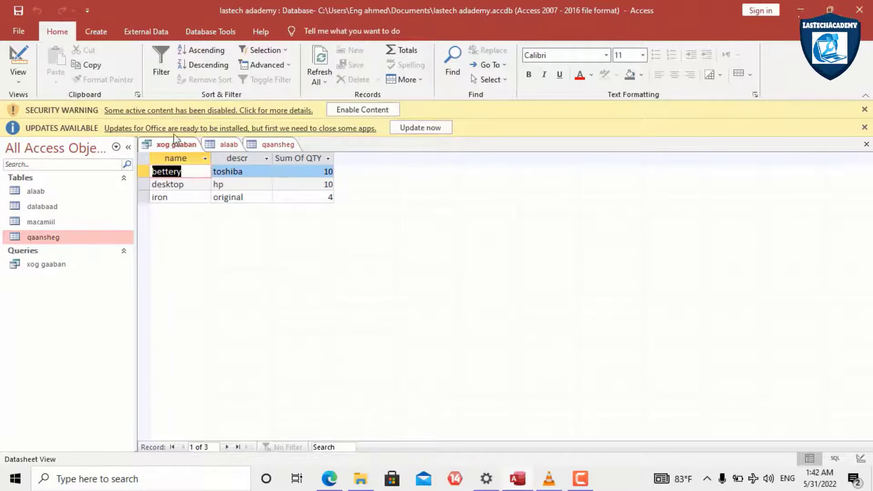
# - Switch the ribbon to the Create tab
pyautogui.click(92, 31)
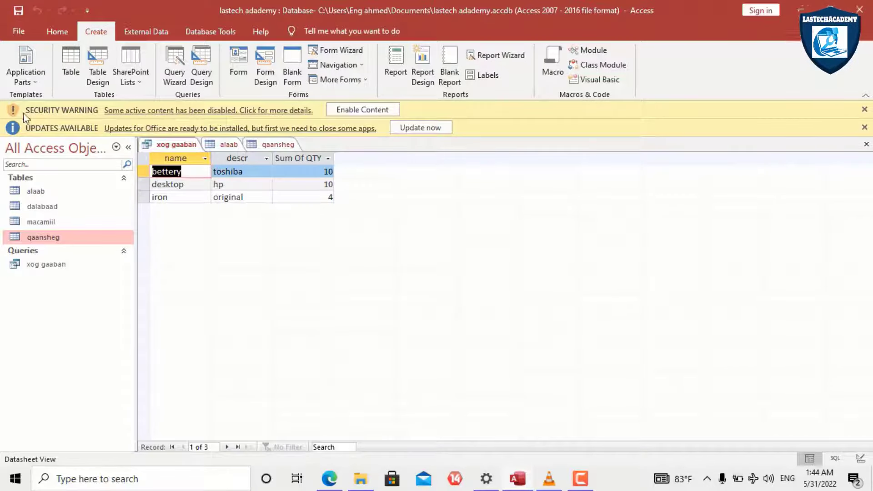
# - Close all open tables and queries
pyautogui.rightClick(225, 145)
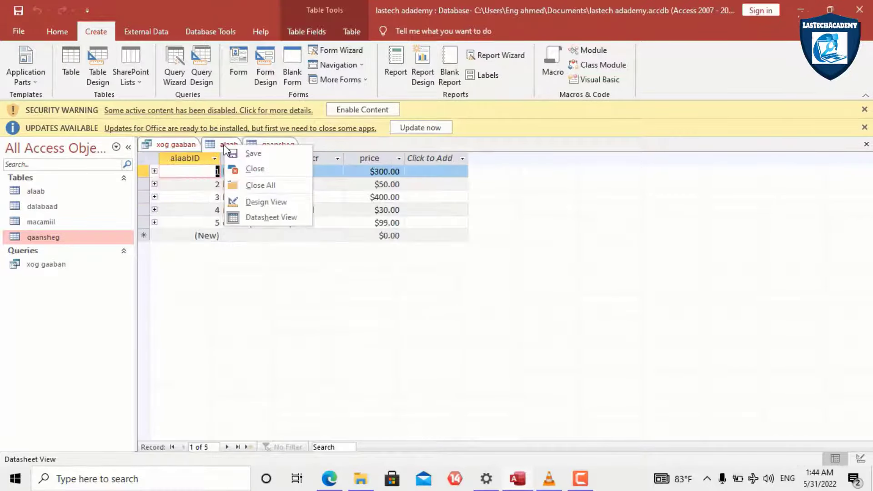
pyautogui.click(260, 190)
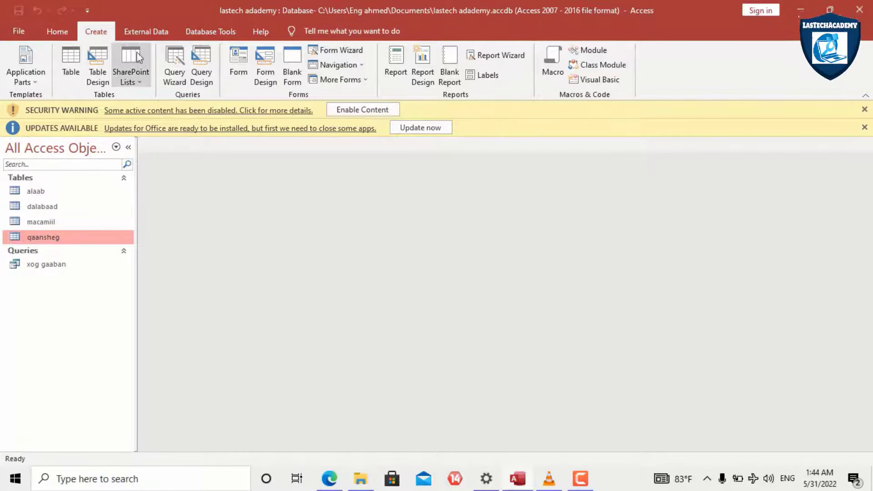
pyautogui.click(58, 30)
pyautogui.click(86, 34)
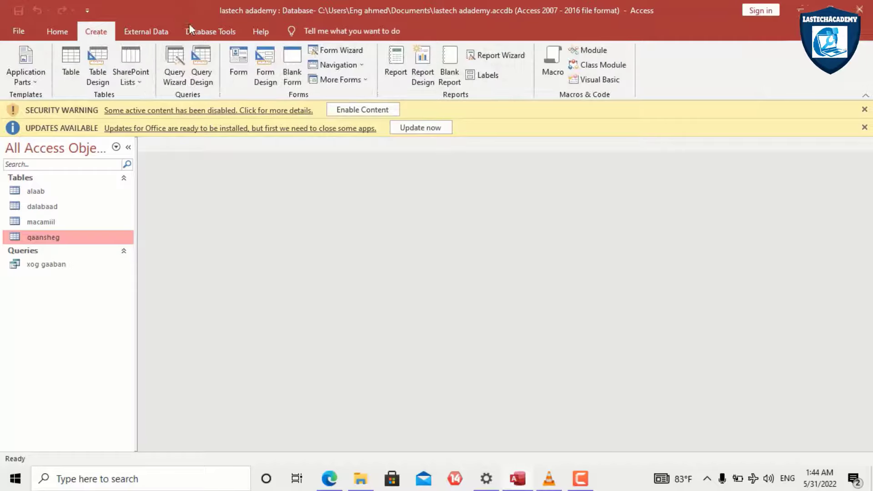
# - Start a new query design containing alaab, dalabaad, macamiil and qaansheg
pyautogui.click(202, 66)
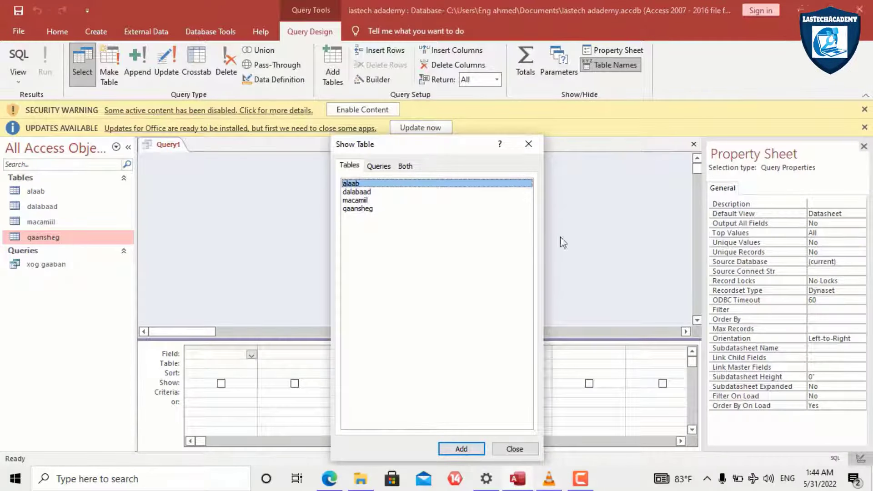
pyautogui.moveTo(428, 151); pyautogui.dragTo(498, 80)
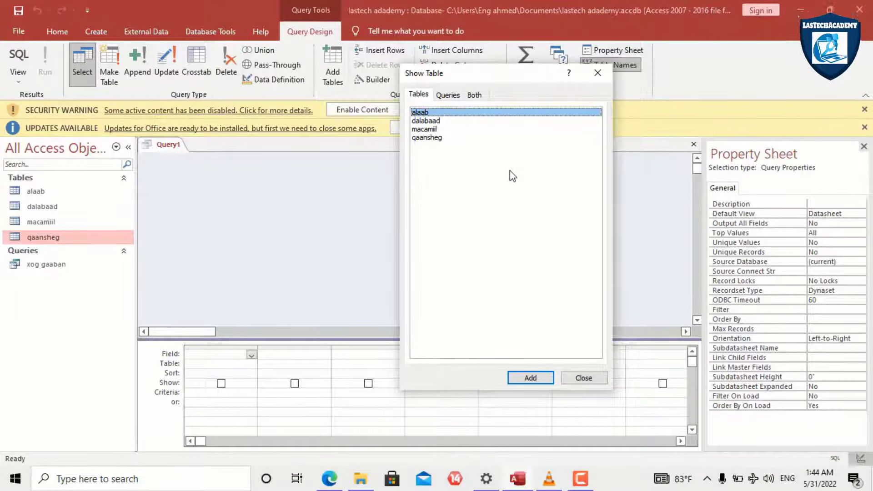
pyautogui.keyDown('shift'); pyautogui.click(437, 137); pyautogui.keyUp('shift')
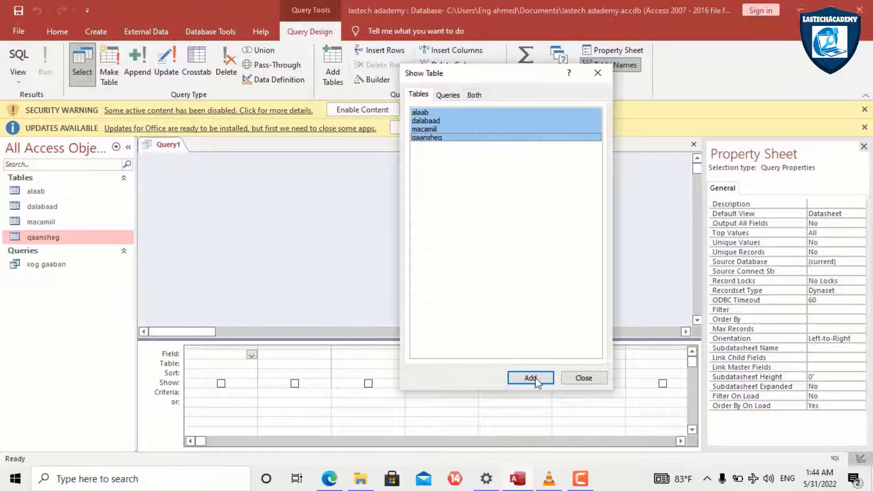
pyautogui.click(518, 378)
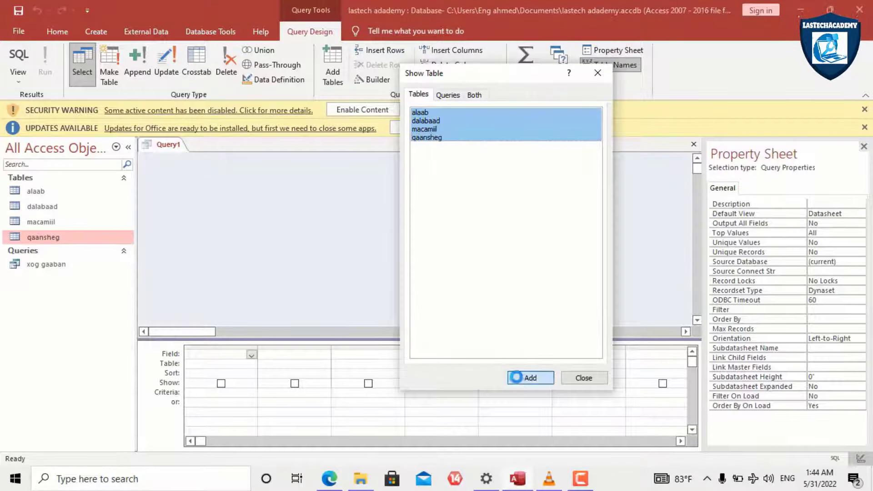
pyautogui.click(571, 380)
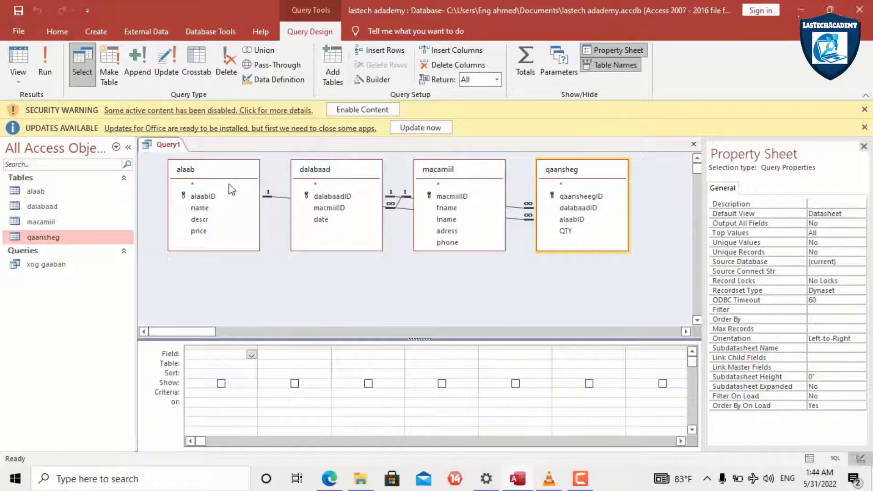
# - Arrange the field lists left to right as macamiil, dalabaad, qaansheg, alaab
pyautogui.moveTo(347, 167); pyautogui.dragTo(567, 169)
pyautogui.moveTo(218, 160); pyautogui.dragTo(559, 176)
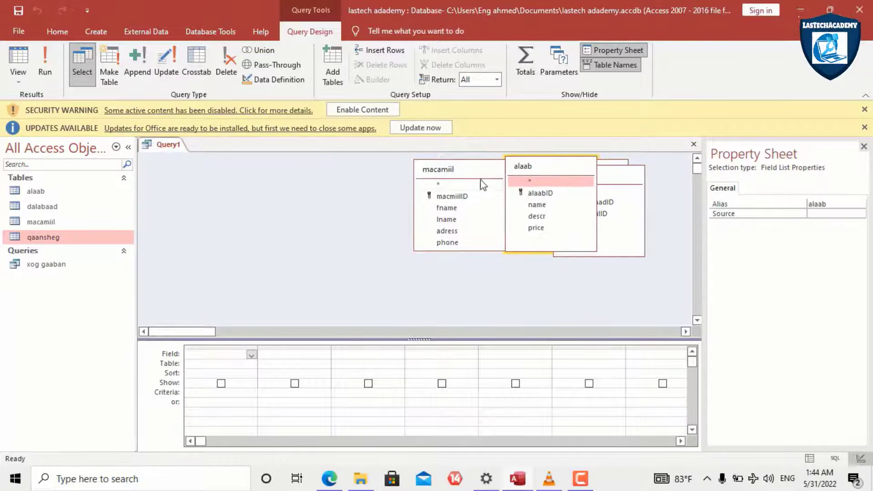
pyautogui.moveTo(470, 171); pyautogui.dragTo(239, 184)
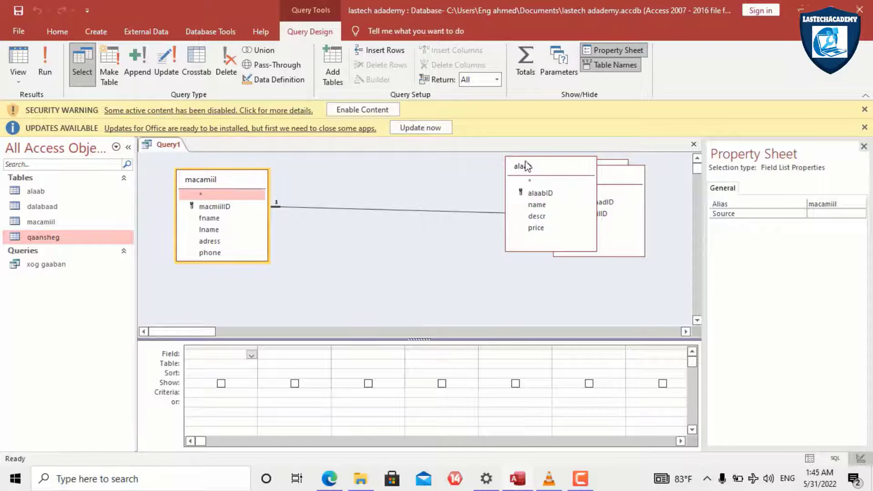
pyautogui.moveTo(562, 171); pyautogui.dragTo(545, 244)
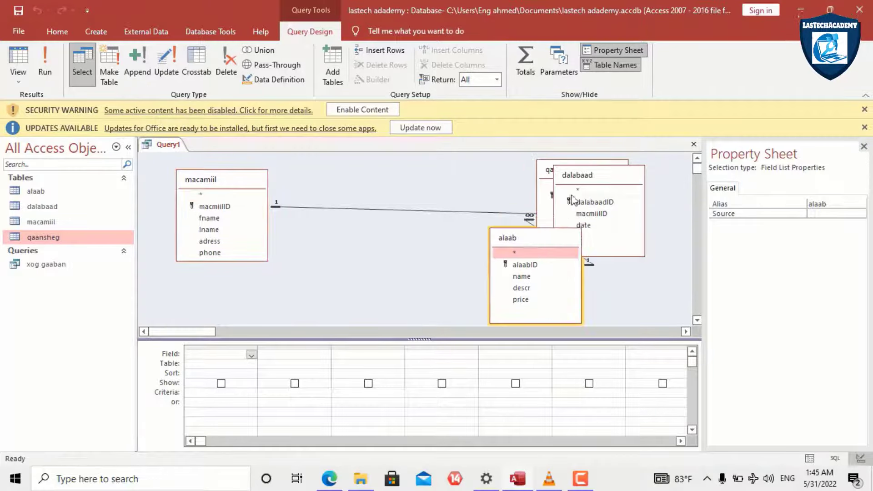
pyautogui.moveTo(604, 178); pyautogui.dragTo(370, 180)
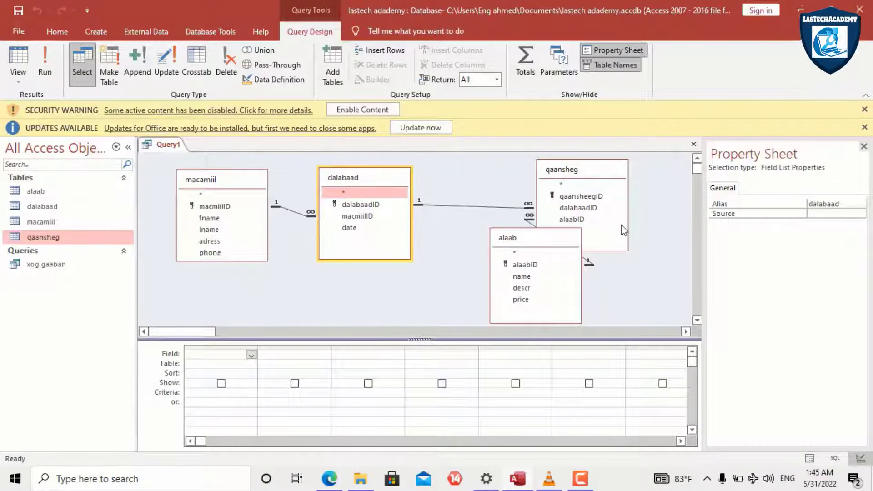
pyautogui.click(577, 170)
pyautogui.moveTo(577, 169); pyautogui.dragTo(482, 170)
pyautogui.moveTo(559, 238); pyautogui.dragTo(642, 174)
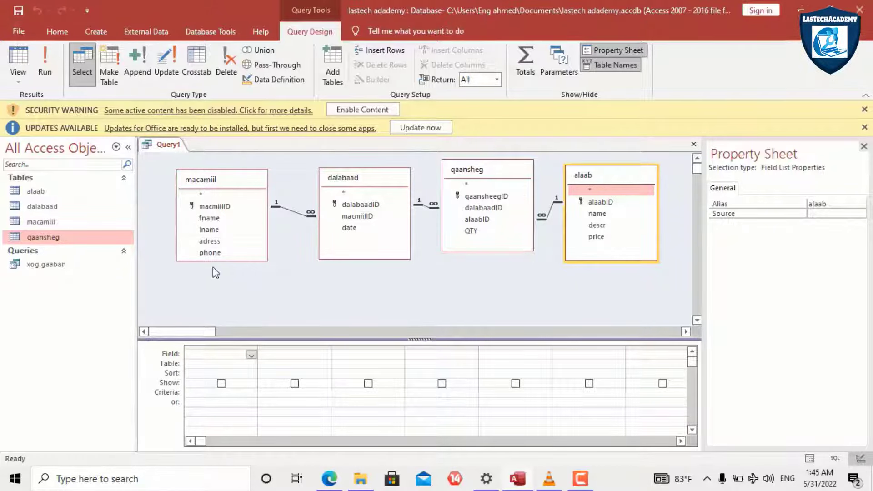
pyautogui.click(211, 219)
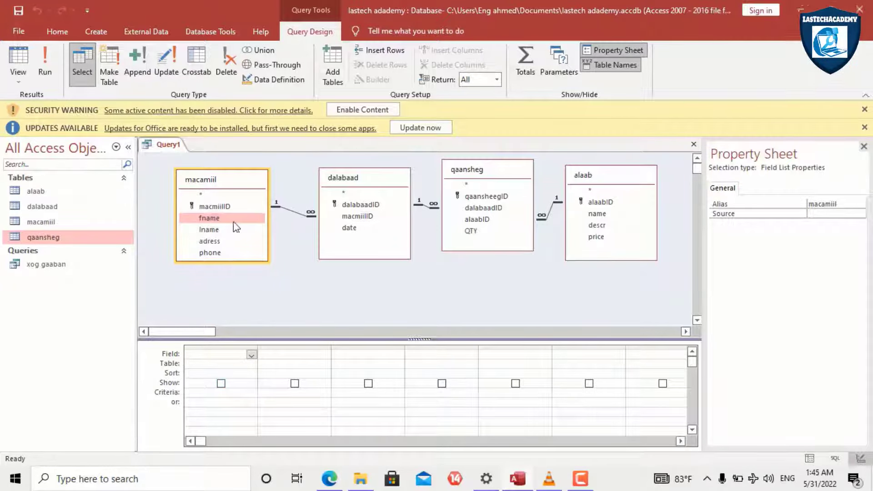
# - Add fname, lname, alaab's name and price to the query grid
pyautogui.moveTo(224, 215); pyautogui.dragTo(210, 371)
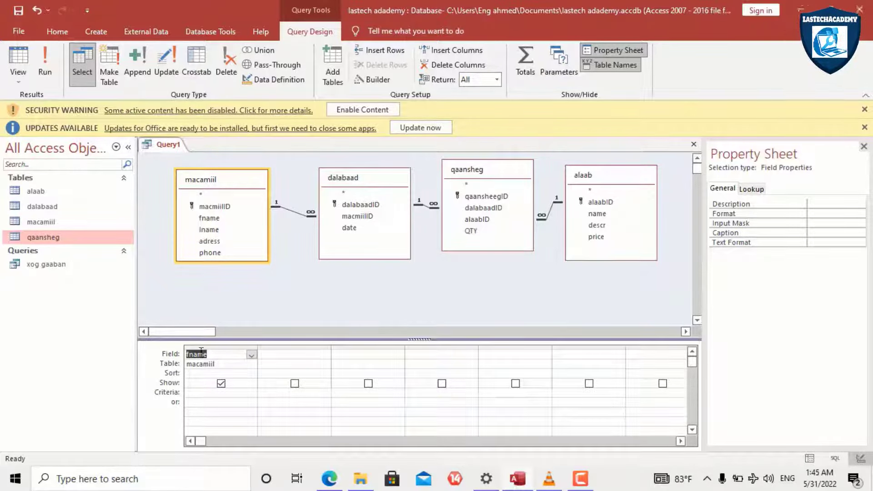
pyautogui.click(212, 230)
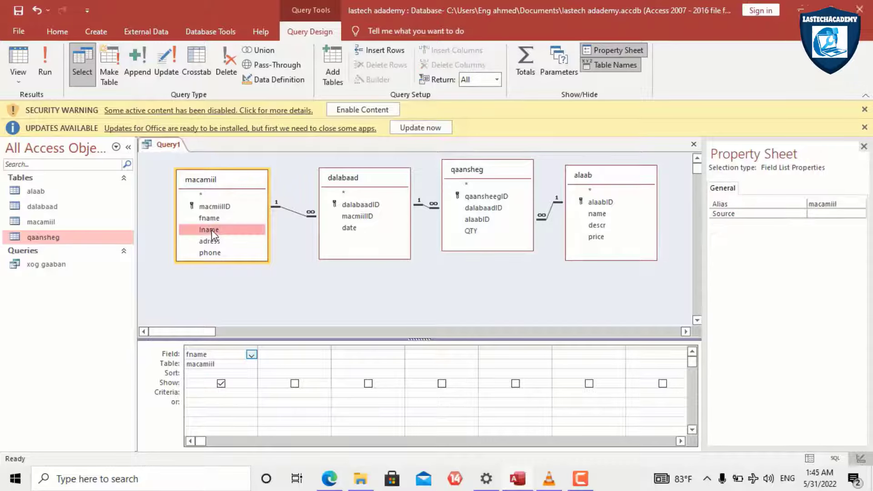
pyautogui.doubleClick(219, 232)
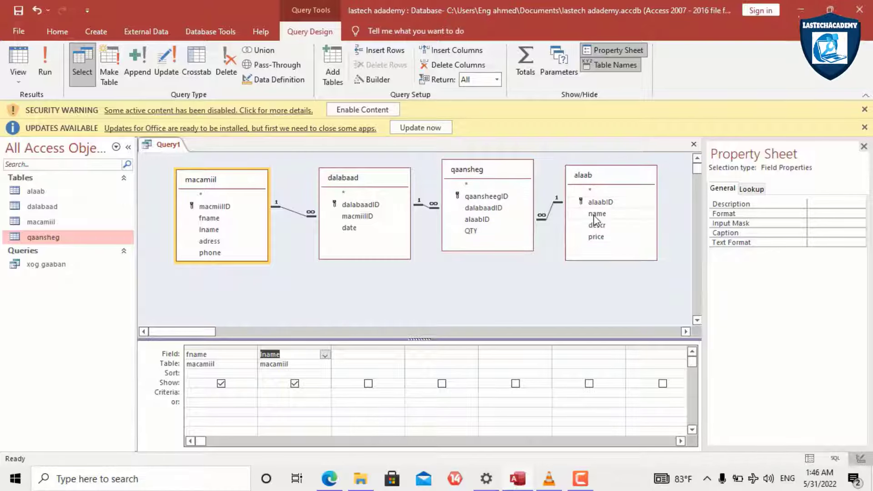
pyautogui.moveTo(595, 220); pyautogui.dragTo(361, 353)
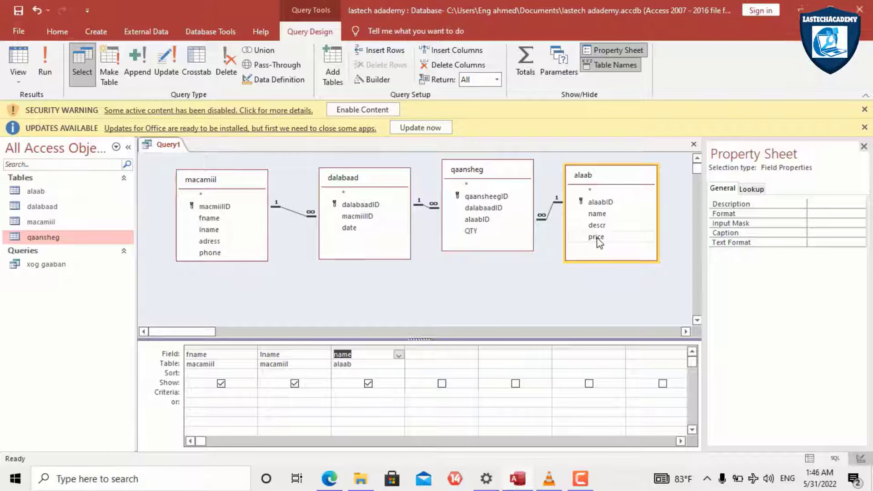
pyautogui.moveTo(596, 238); pyautogui.dragTo(428, 354)
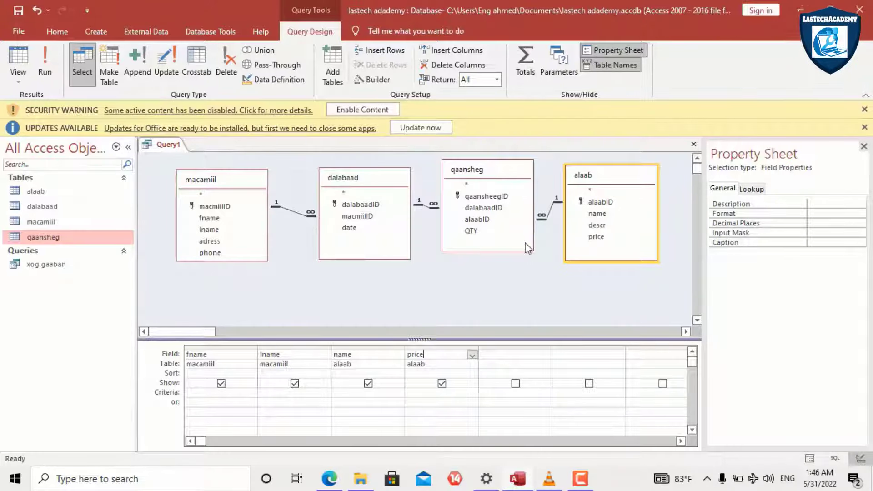
# - Add QTY, date, adress and phone fields to the query grid
pyautogui.click(470, 231)
pyautogui.moveTo(471, 234); pyautogui.dragTo(502, 364)
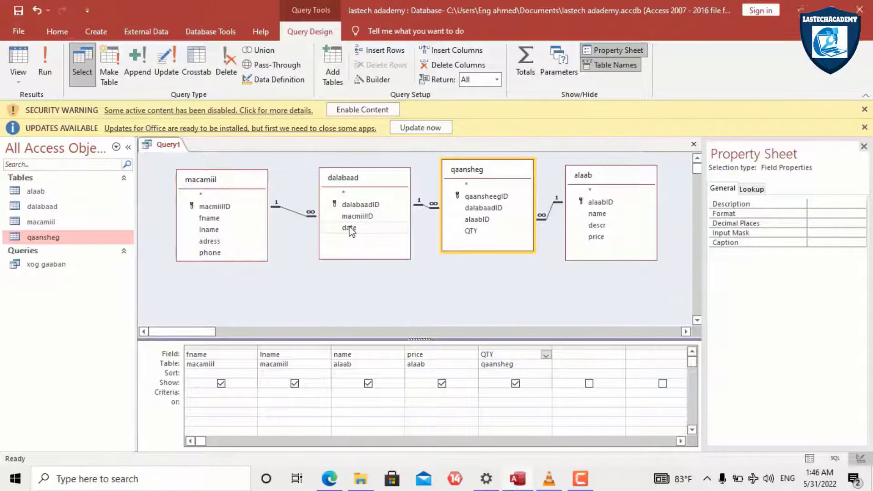
pyautogui.moveTo(350, 229); pyautogui.dragTo(571, 360)
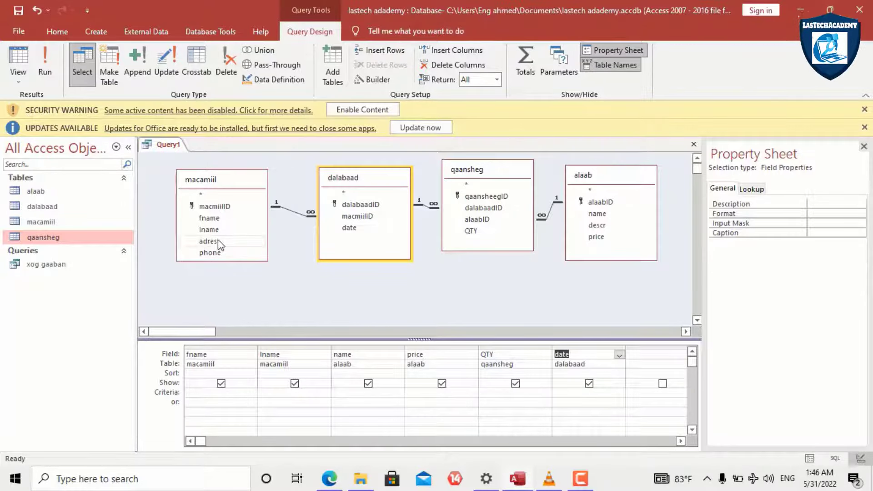
pyautogui.moveTo(223, 242); pyautogui.dragTo(657, 362)
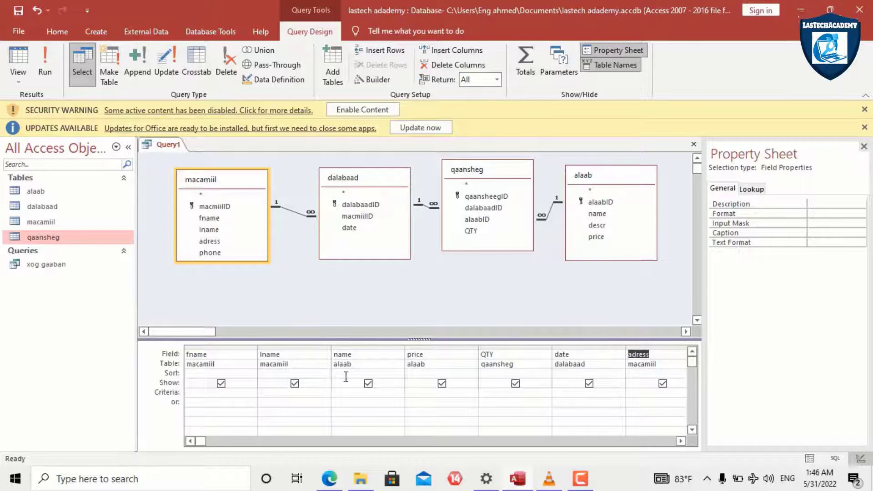
pyautogui.click(681, 441)
pyautogui.click(681, 441)
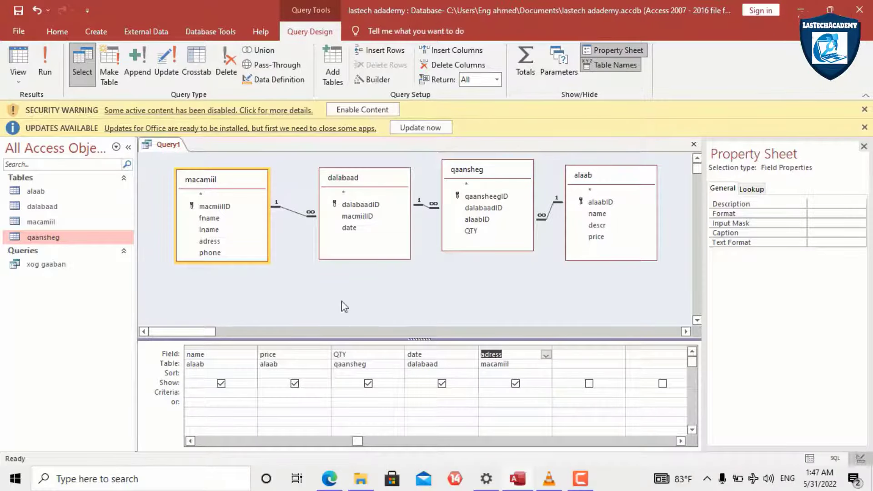
pyautogui.doubleClick(211, 253)
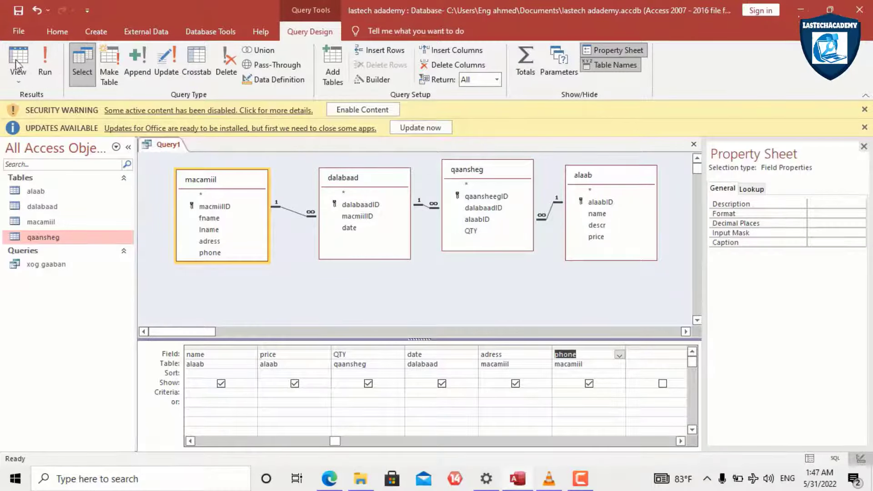
# - Run Query1 to list its four customer orders with item, price, QTY, date, address and phone
pyautogui.click(55, 33)
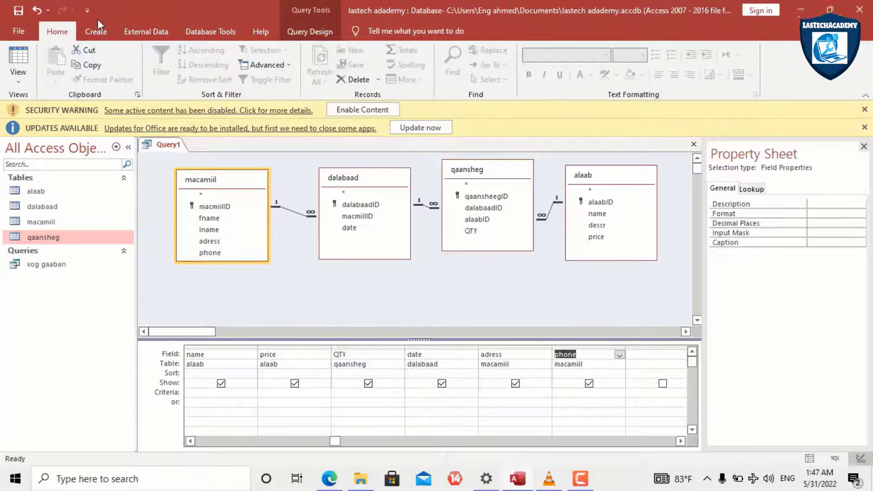
pyautogui.click(307, 32)
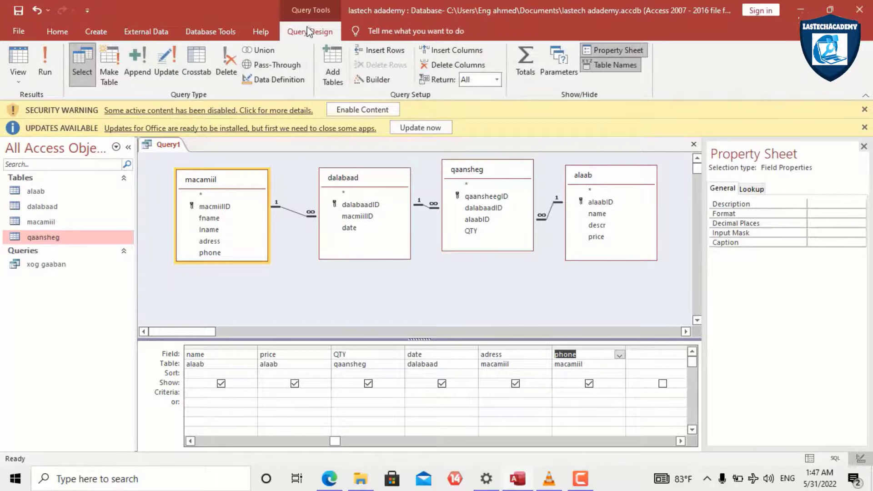
pyautogui.click(48, 69)
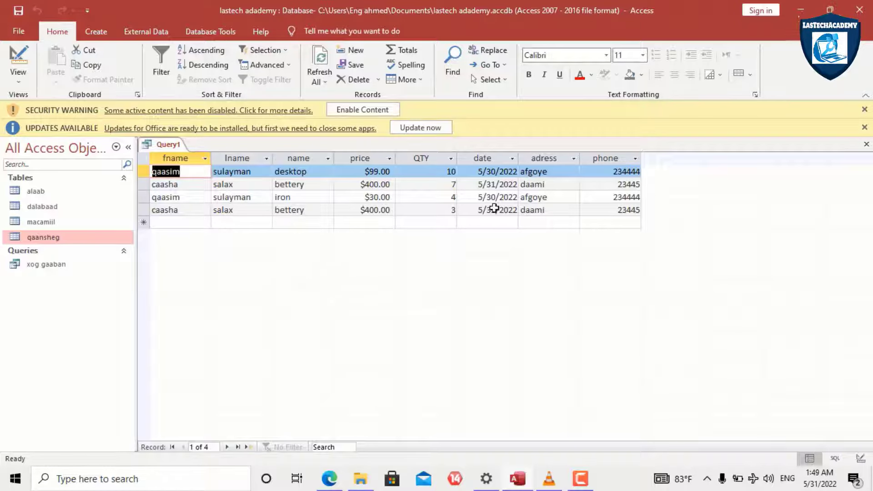
pyautogui.rightClick(168, 146)
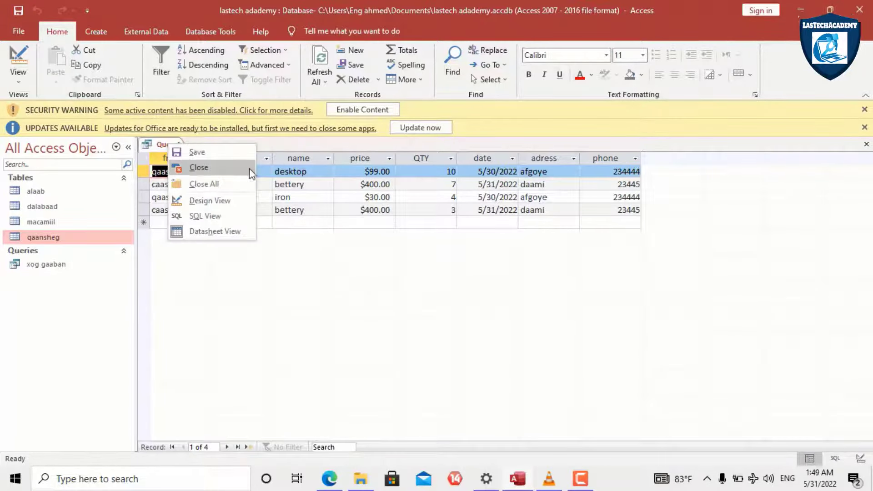
# - Add a calculated field total:price*qty to Query1 and run it, showing totals like $990.00
pyautogui.click(216, 201)
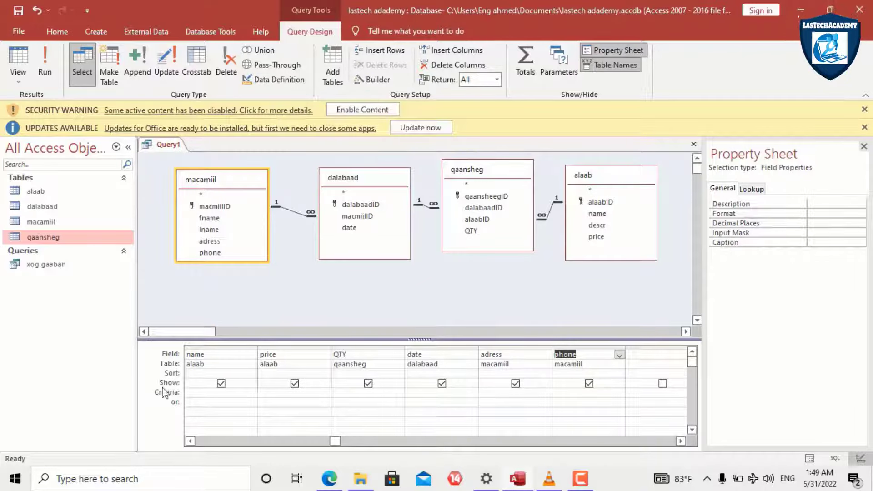
pyautogui.click(654, 354)
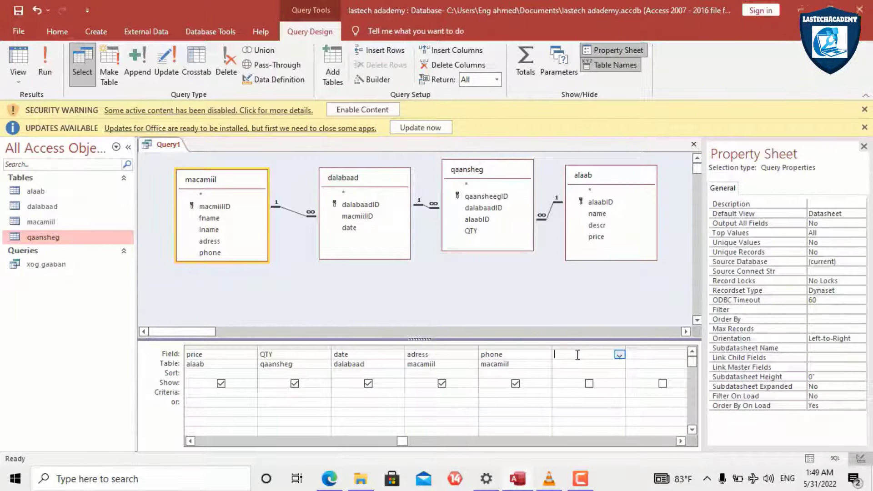
pyautogui.write('total:pri')
pyautogui.write('ce*')
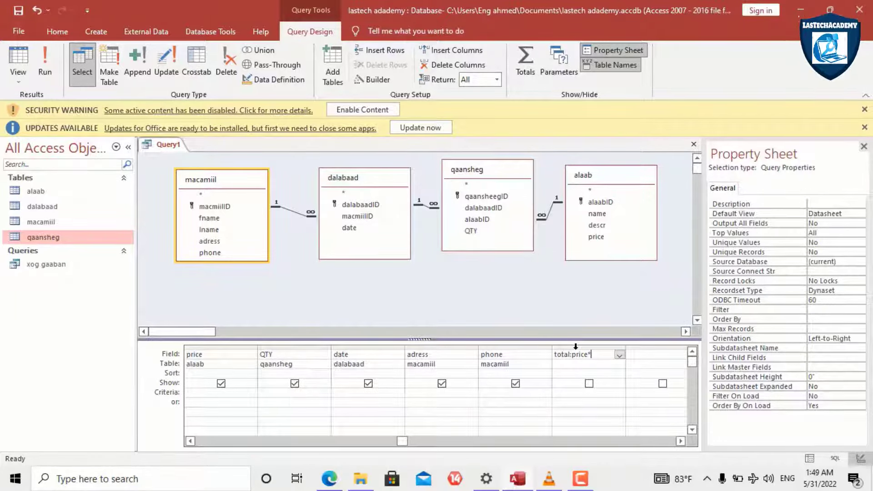
pyautogui.write('qty')
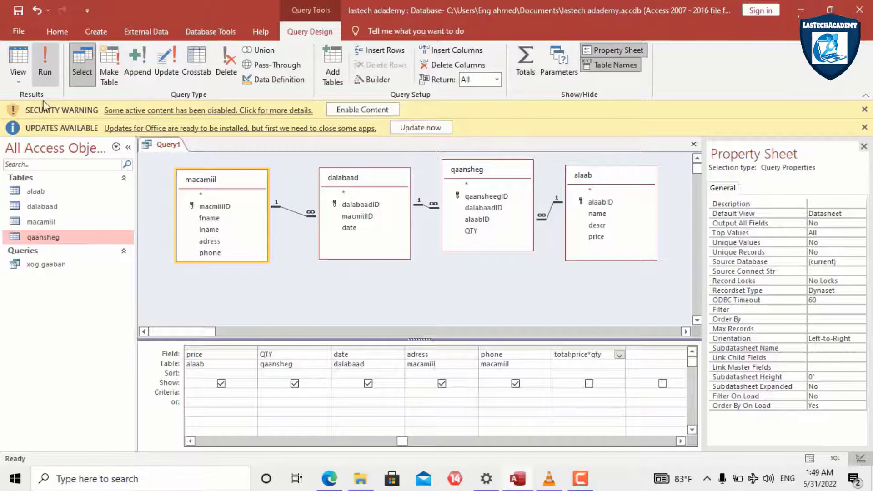
pyautogui.click(44, 63)
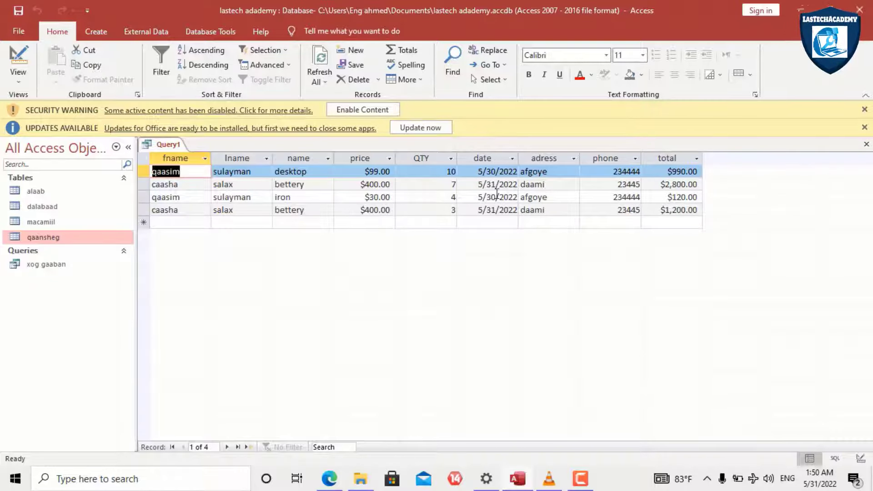
# - Move Query1's total column between QTY and date in Design View, then rerun the query
pyautogui.rightClick(168, 148)
pyautogui.click(220, 203)
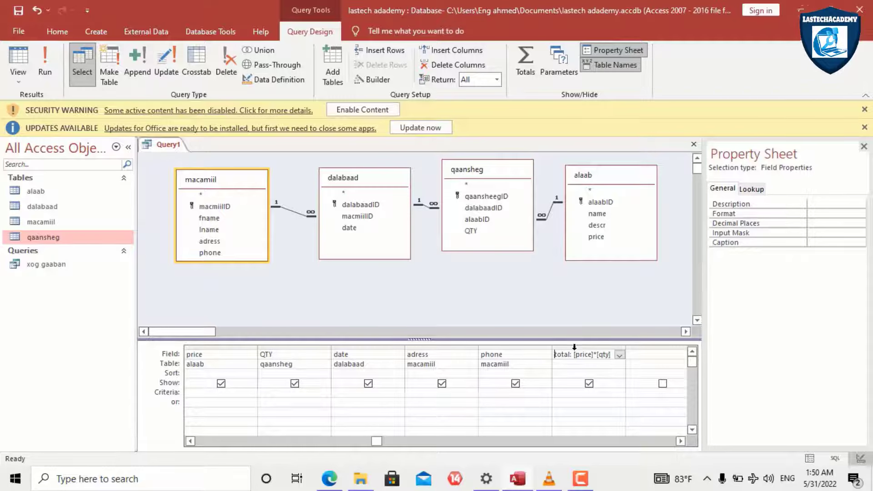
pyautogui.click(574, 347)
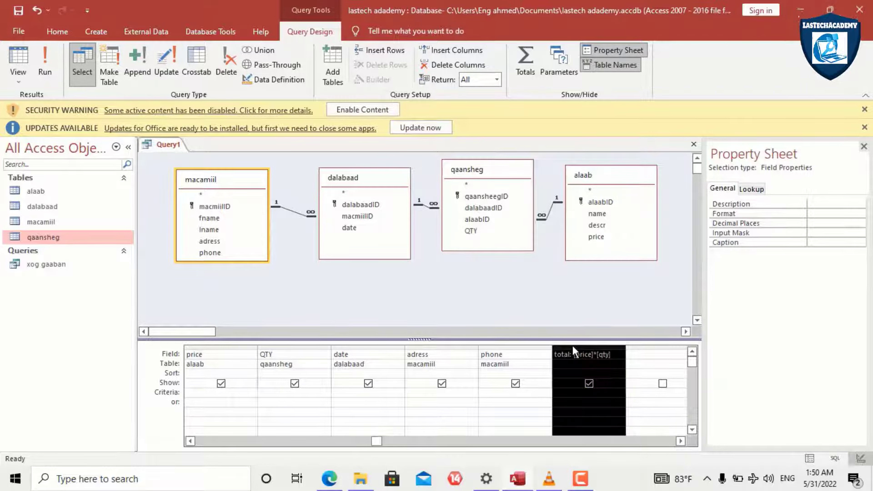
pyautogui.moveTo(578, 348); pyautogui.dragTo(552, 358)
pyautogui.moveTo(490, 374); pyautogui.dragTo(404, 378)
pyautogui.click(398, 374)
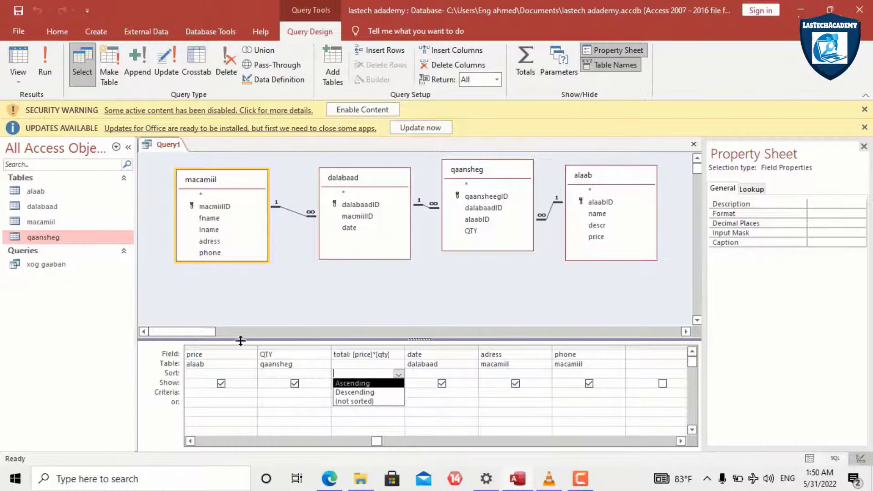
pyautogui.click(45, 64)
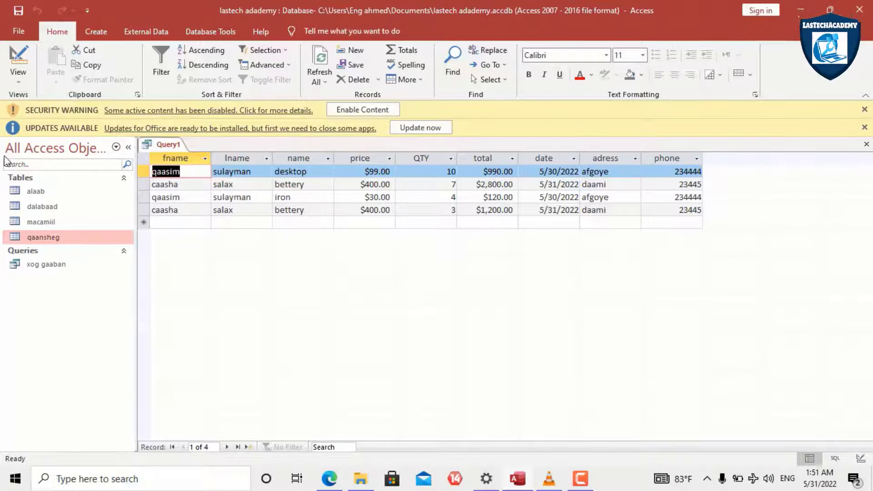
# - Save Query1 as the query 'xog dhamaystiran'
pyautogui.rightClick(166, 145)
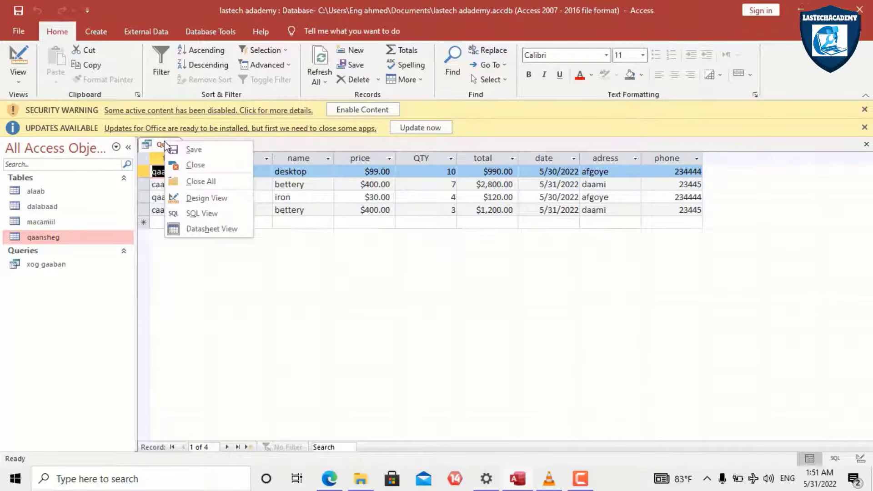
pyautogui.click(200, 145)
pyautogui.press('BackSpace')
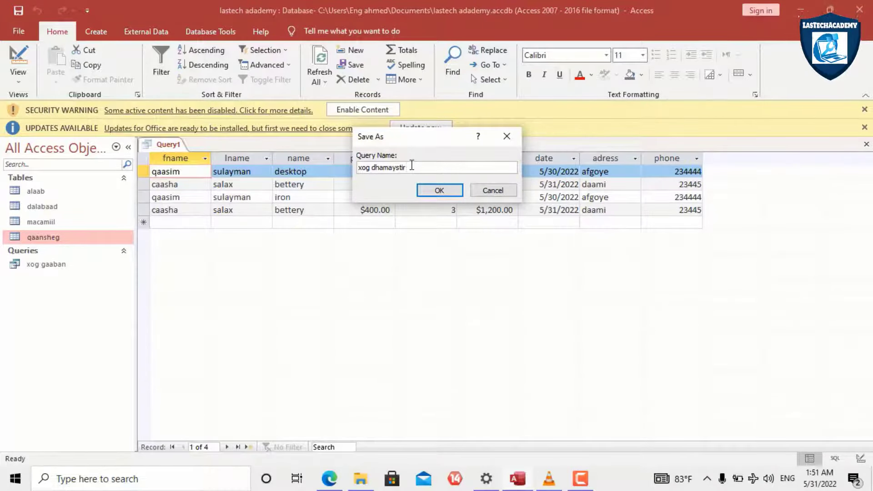
pyautogui.click(439, 190)
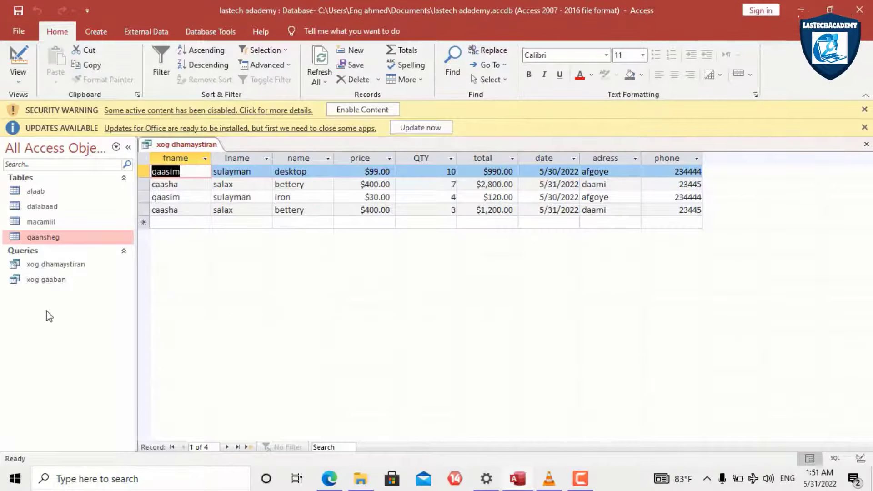
# - Open the results of the 'xog gaaban' and 'xog dhamaystiran' queries
pyautogui.click(35, 283)
pyautogui.click(64, 261)
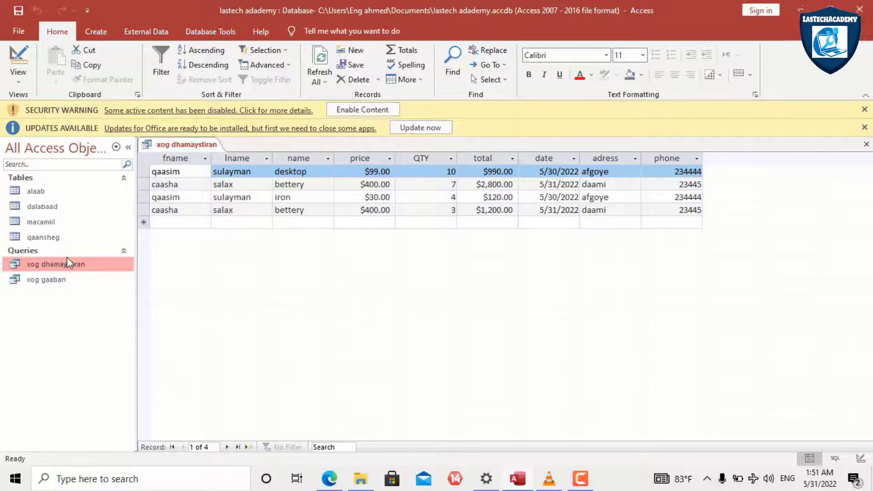
pyautogui.click(67, 281)
pyautogui.doubleClick(68, 282)
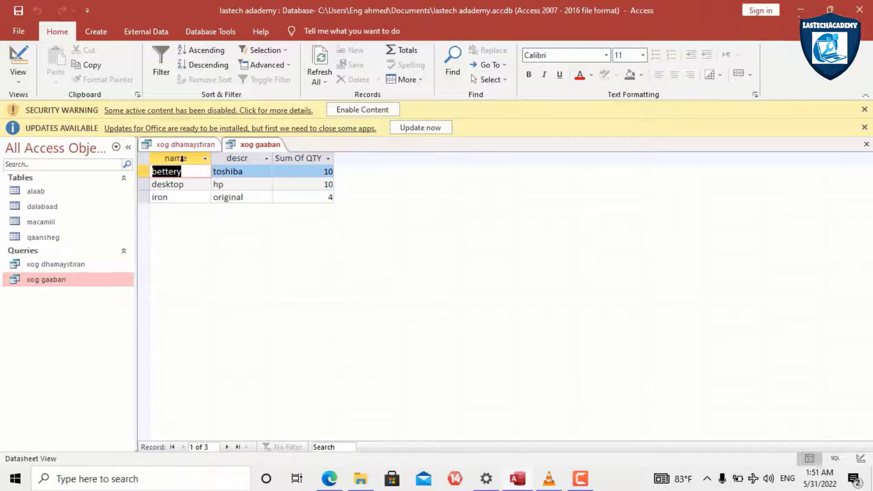
pyautogui.click(51, 268)
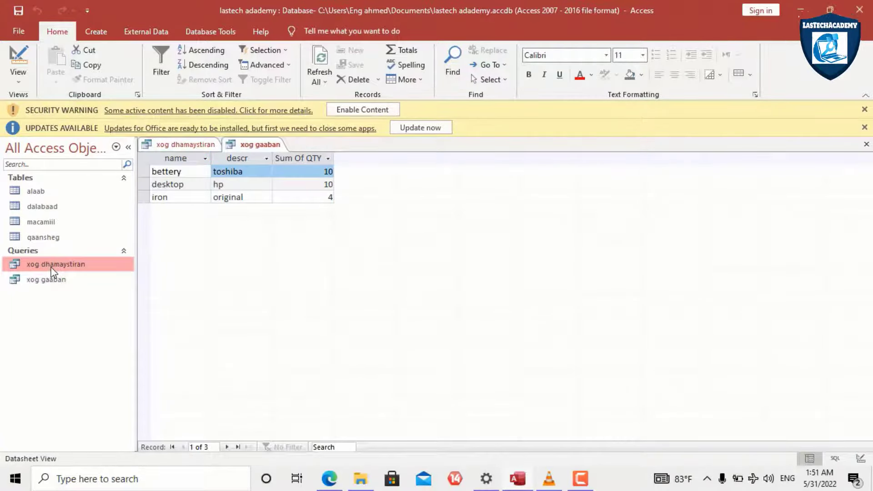
pyautogui.doubleClick(50, 267)
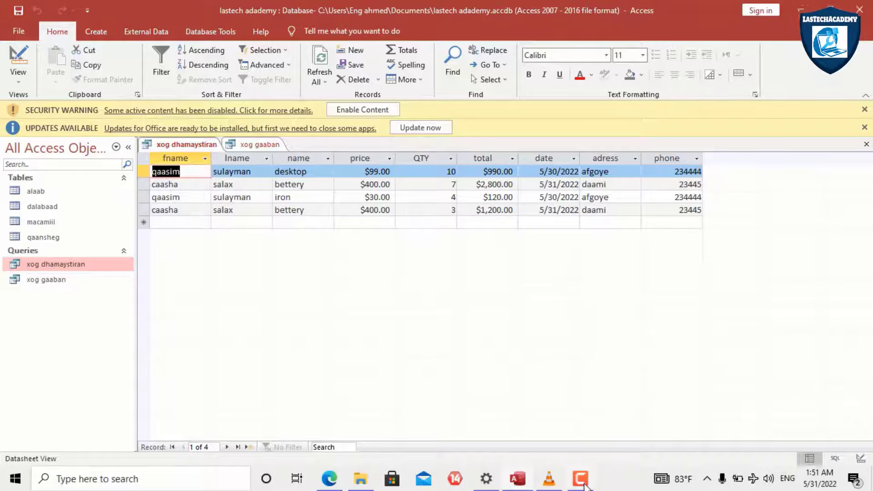
# - Close all open query tabs, leaving an empty workspace
pyautogui.moveTo(590, 473)
pyautogui.click(620, 460)
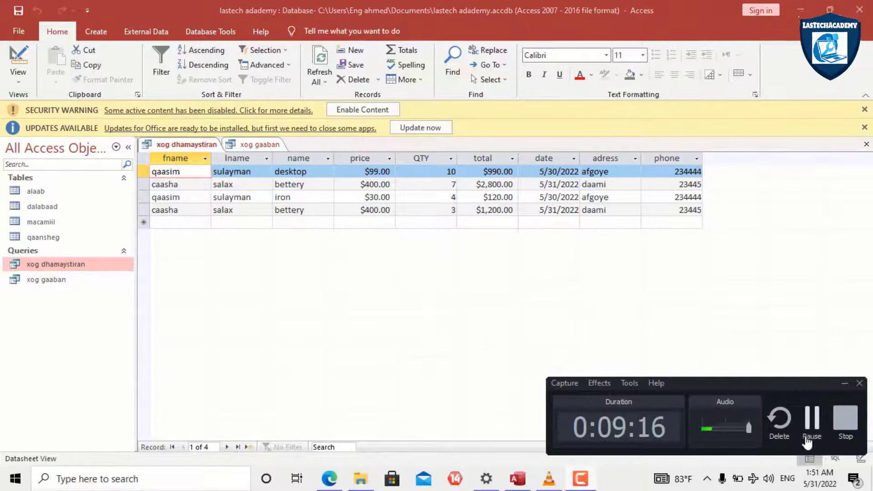
pyautogui.click(810, 423)
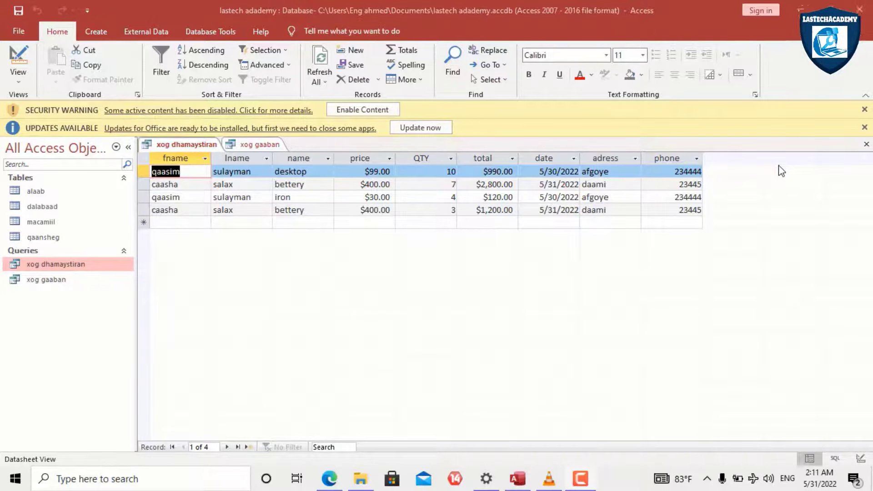
pyautogui.press('F2')
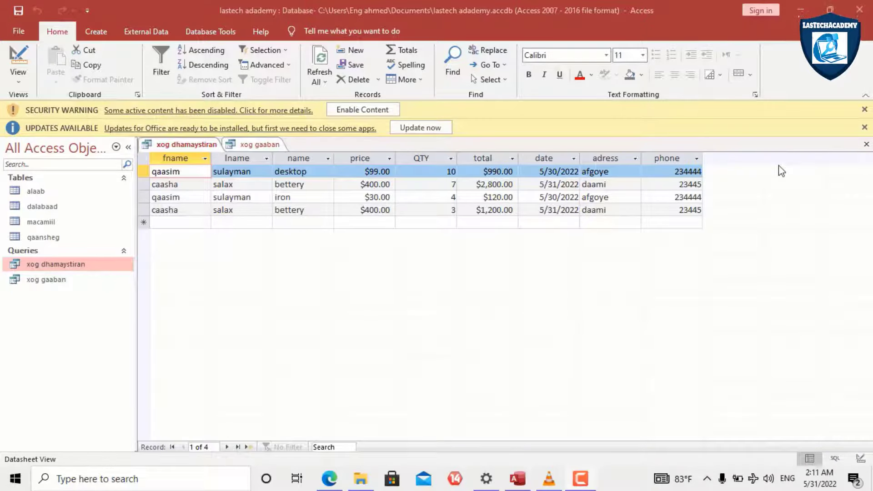
pyautogui.rightClick(263, 143)
pyautogui.click(309, 184)
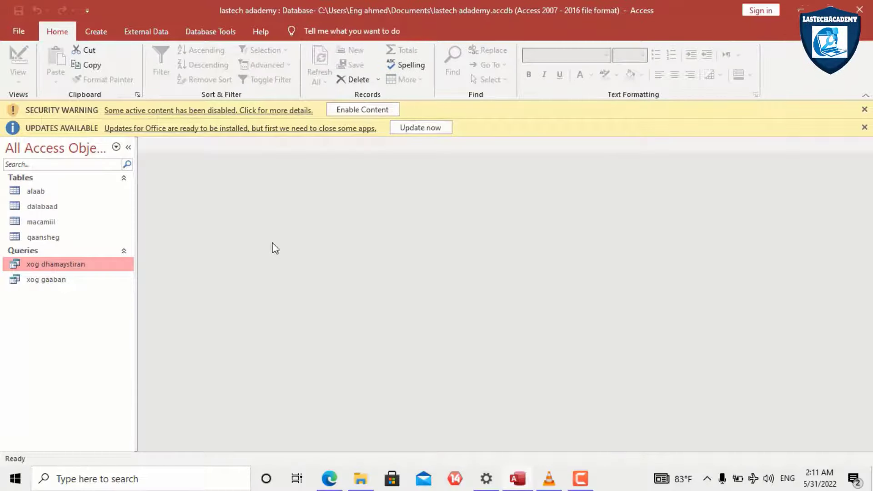
pyautogui.click(97, 30)
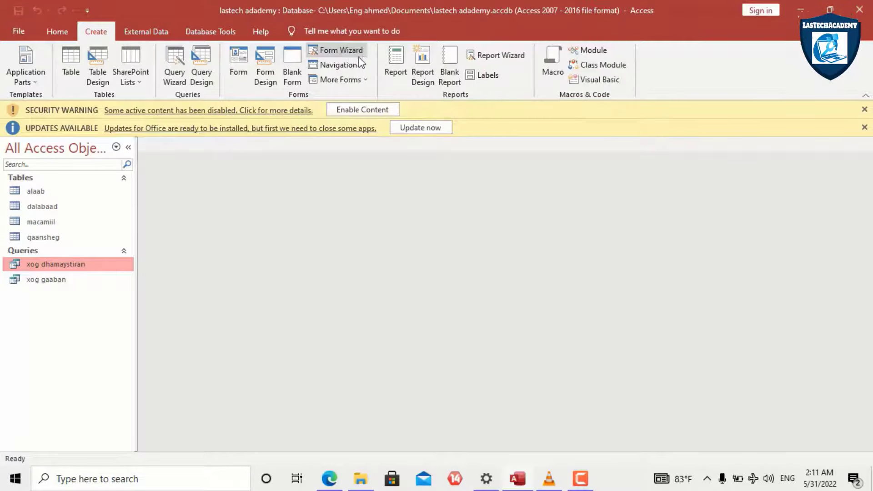
pyautogui.click(362, 81)
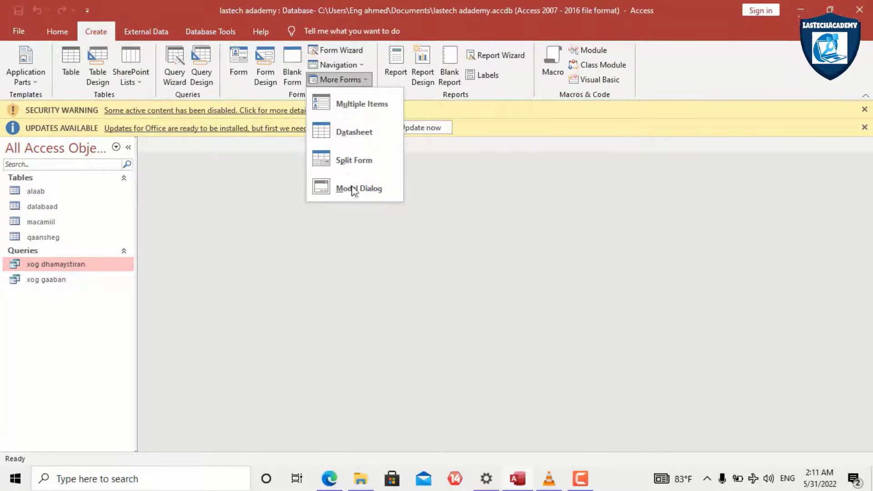
pyautogui.click(690, 84)
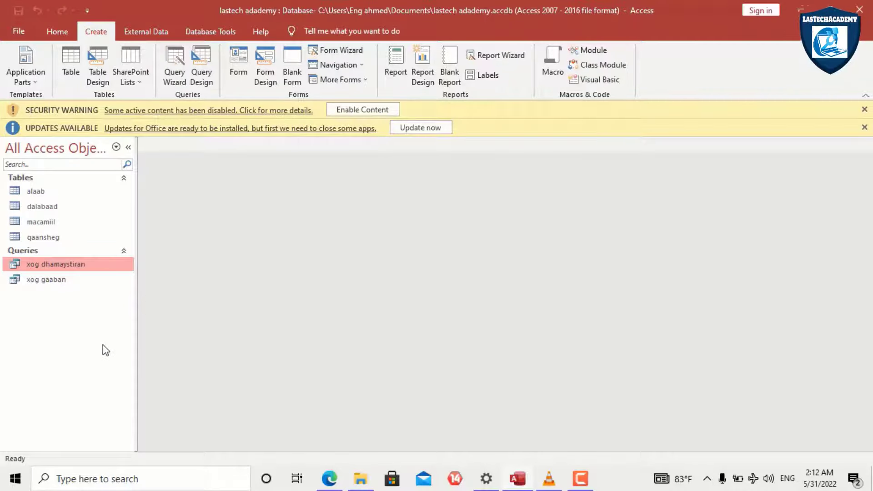
pyautogui.click(39, 225)
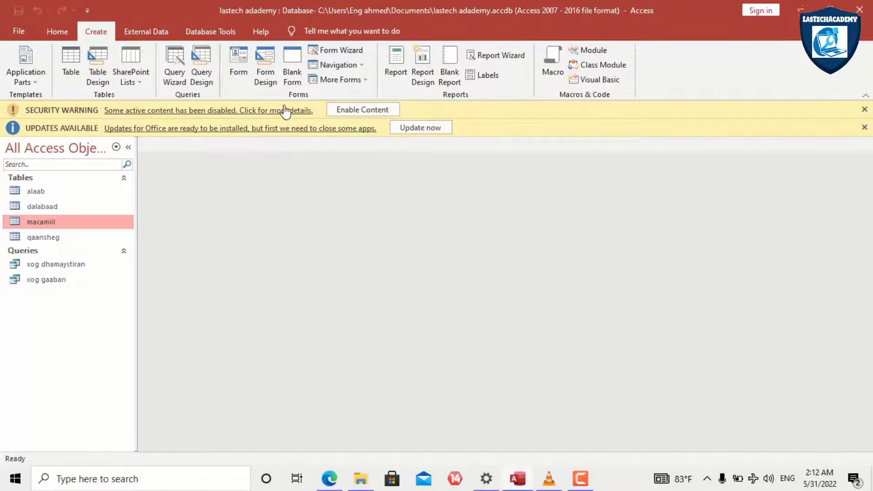
# - Start the Form Wizard and pick Table: macamiil as the form's source
pyautogui.click(352, 48)
pyautogui.moveTo(389, 83); pyautogui.dragTo(461, 29)
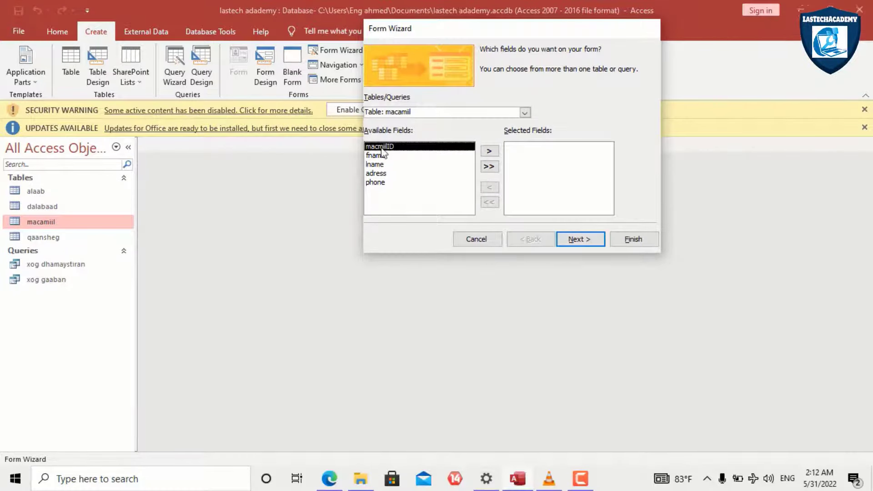
pyautogui.click(527, 113)
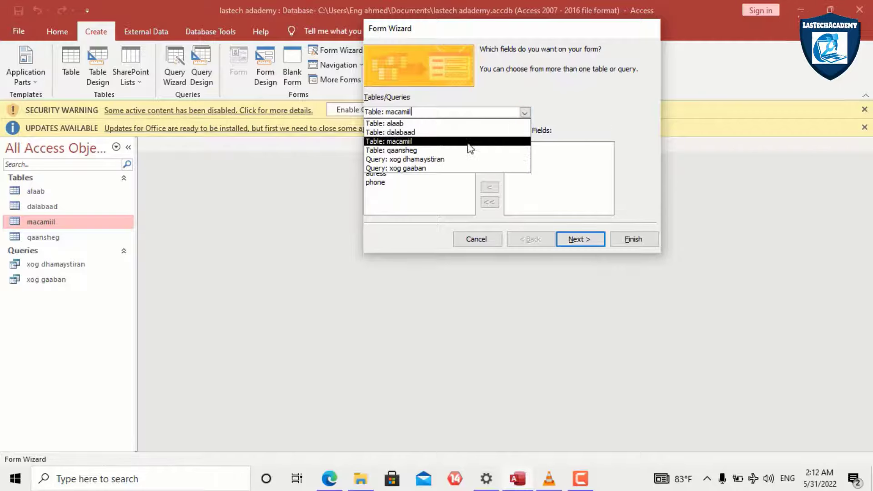
pyautogui.click(427, 158)
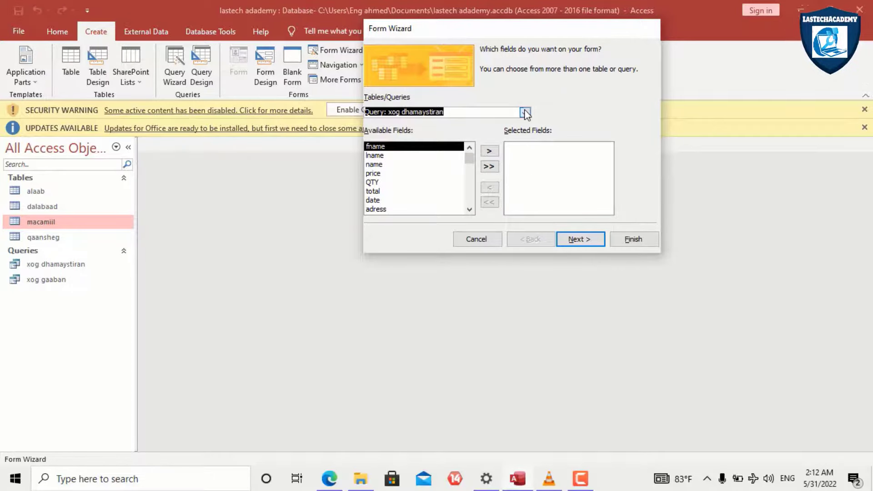
pyautogui.click(527, 113)
pyautogui.click(412, 144)
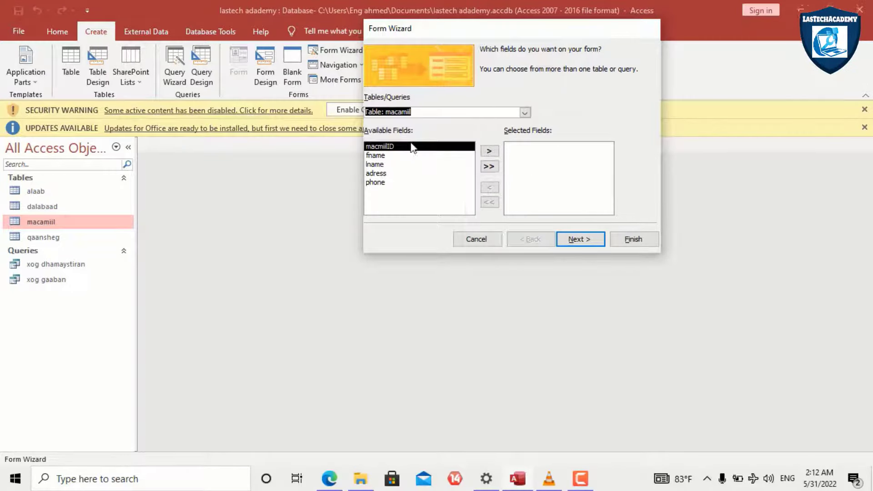
pyautogui.click(526, 113)
pyautogui.click(376, 130)
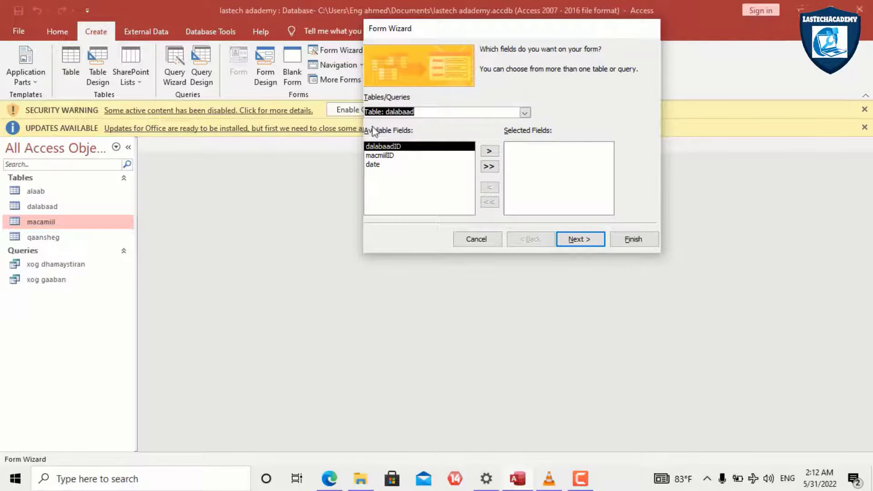
pyautogui.click(525, 112)
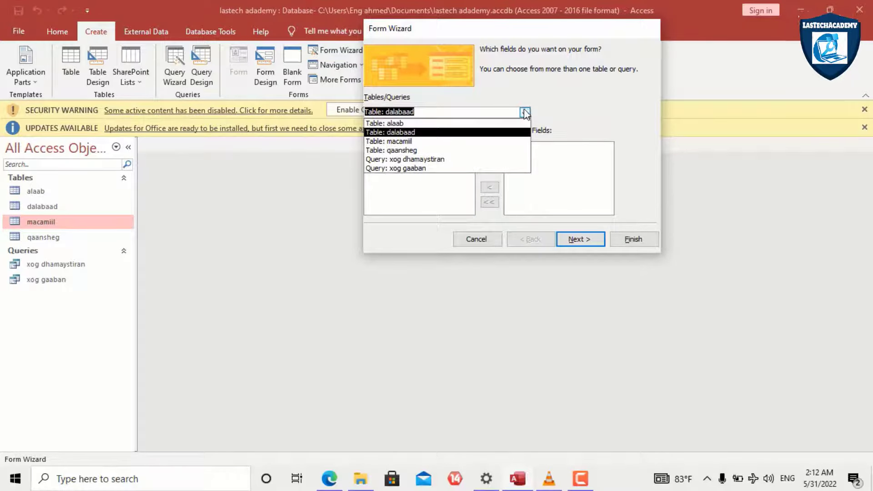
pyautogui.click(415, 141)
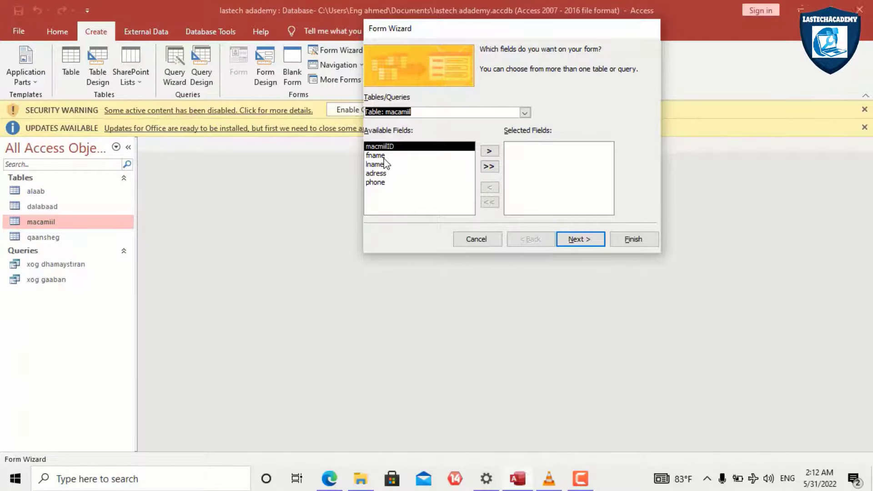
# - Add all macamiil fields except macmiilID, use Columnar layout, title it 'macmiil diwaangeli', and finish
pyautogui.click(485, 167)
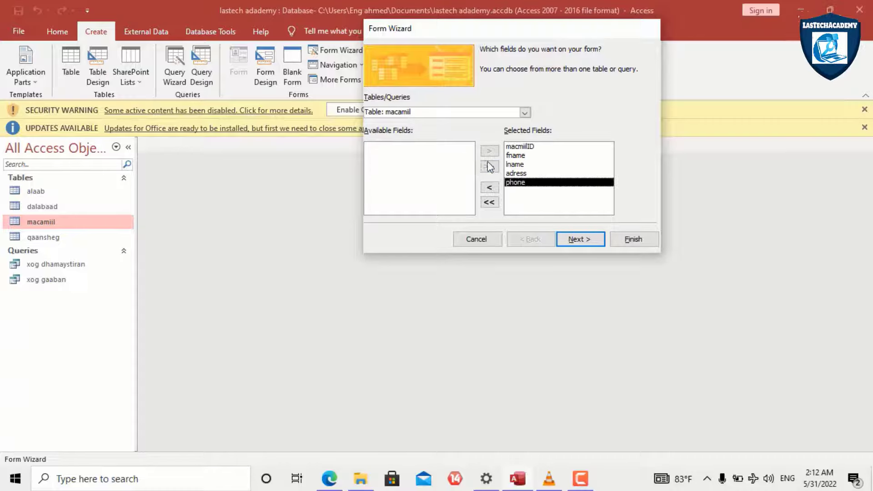
pyautogui.click(514, 147)
pyautogui.click(491, 188)
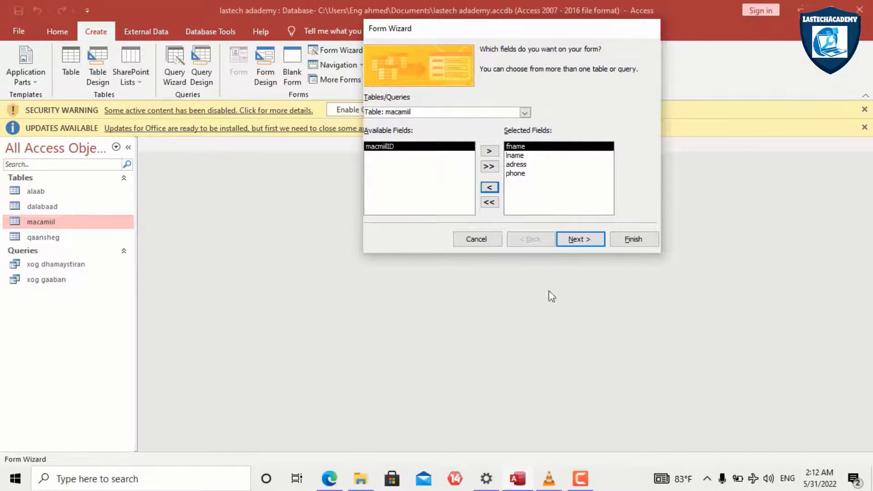
pyautogui.click(564, 239)
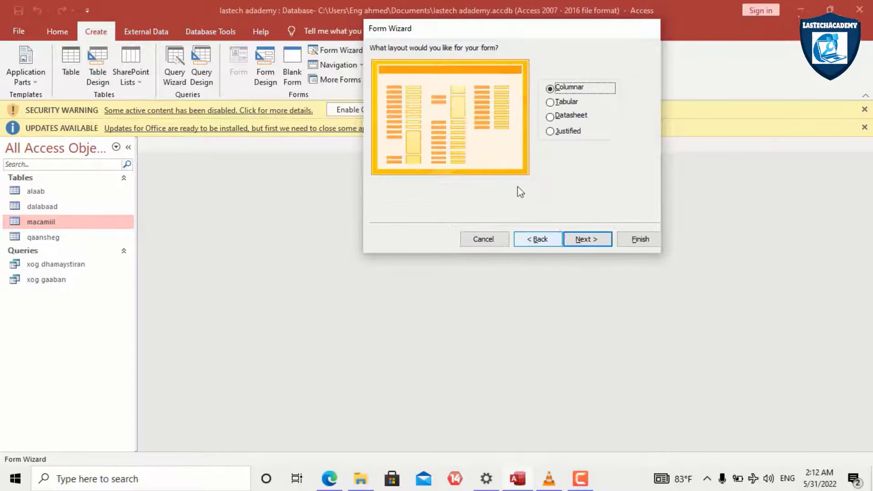
pyautogui.click(584, 240)
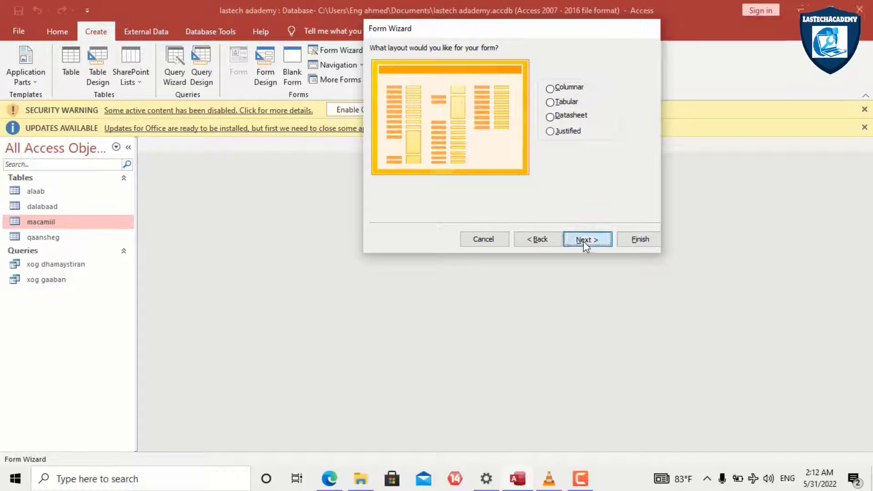
pyautogui.click(530, 62)
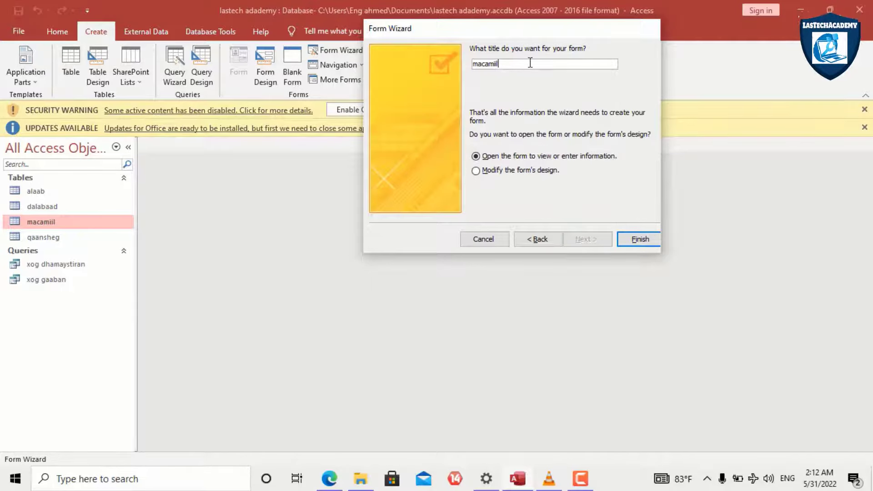
pyautogui.press('BackSpace')
pyautogui.press('BackSpace')
pyautogui.press('BackSpace')
pyautogui.press('BackSpace')
pyautogui.press('BackSpace')
pyautogui.click(636, 240)
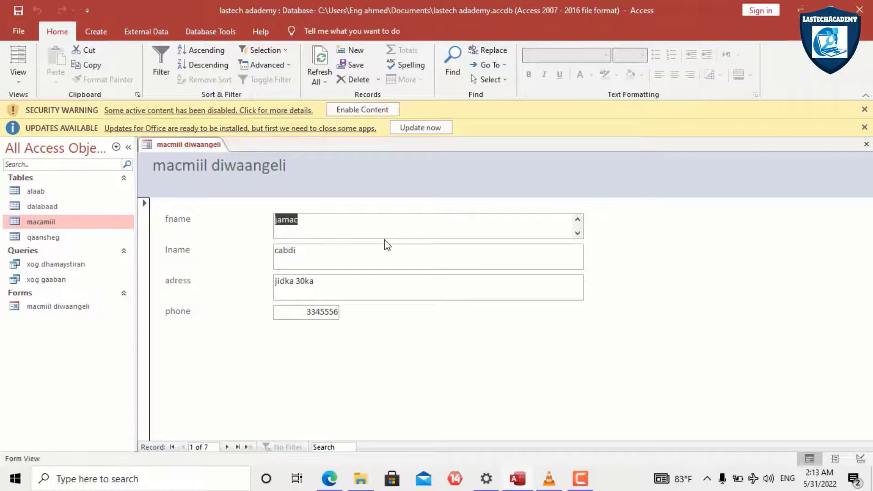
# - Browse the new form's customer records forward to record 4 of 7
pyautogui.click(582, 220)
pyautogui.click(227, 447)
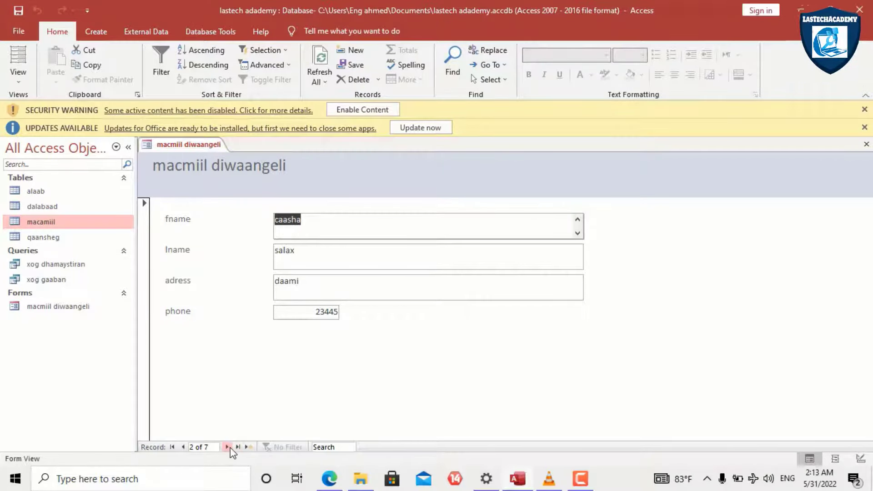
pyautogui.click(230, 447)
pyautogui.click(229, 447)
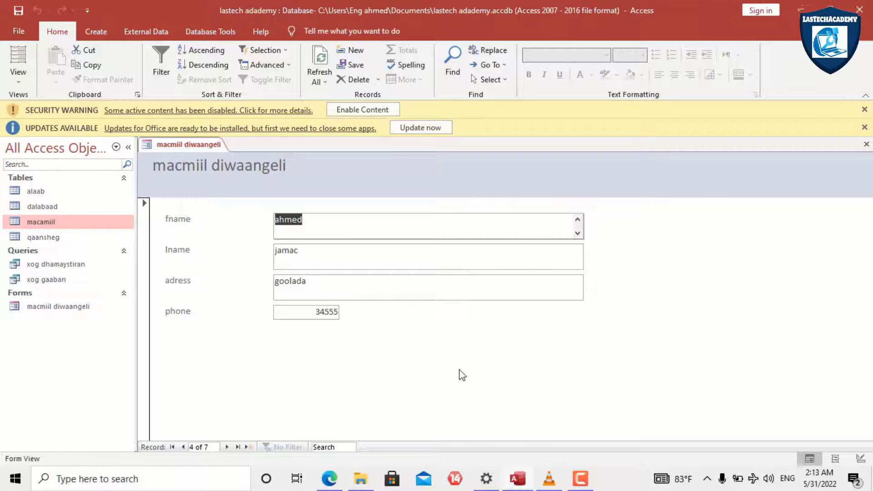
pyautogui.rightClick(188, 146)
# - Open macmiil diwaangeli in Design View with the Property Sheet showing Form's Format properties
pyautogui.rightClick(189, 141)
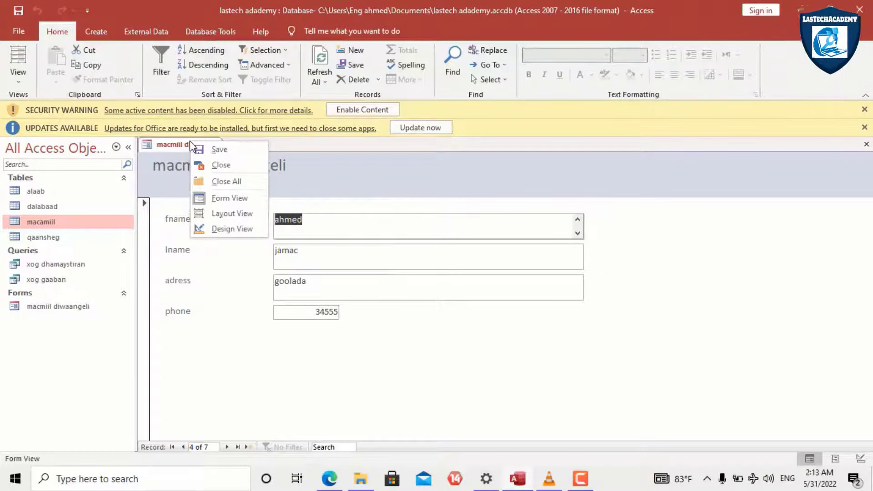
pyautogui.click(232, 229)
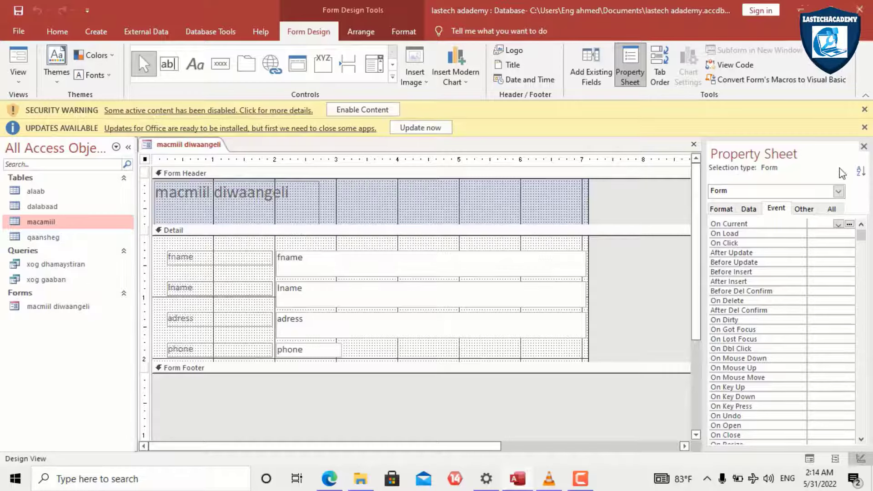
pyautogui.click(864, 147)
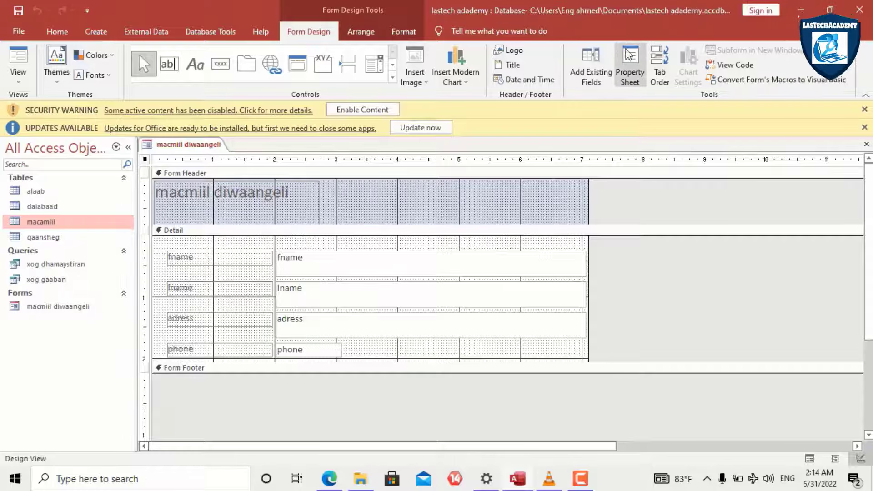
pyautogui.click(631, 72)
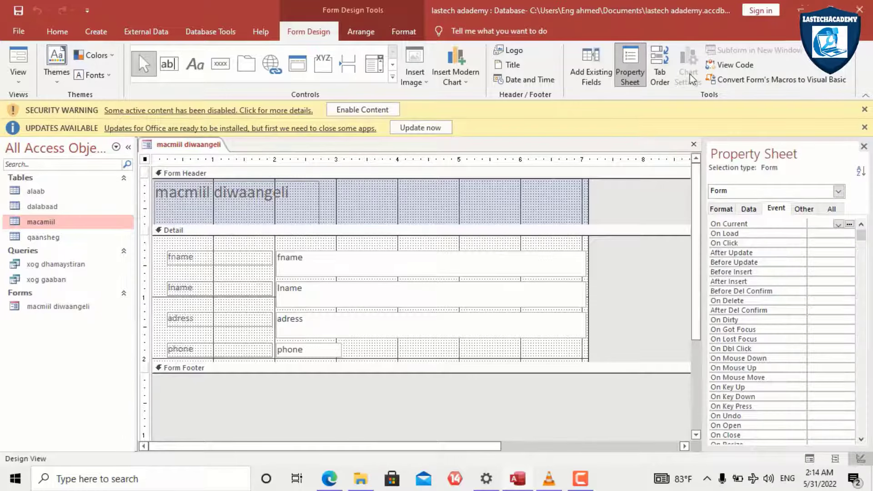
pyautogui.click(631, 74)
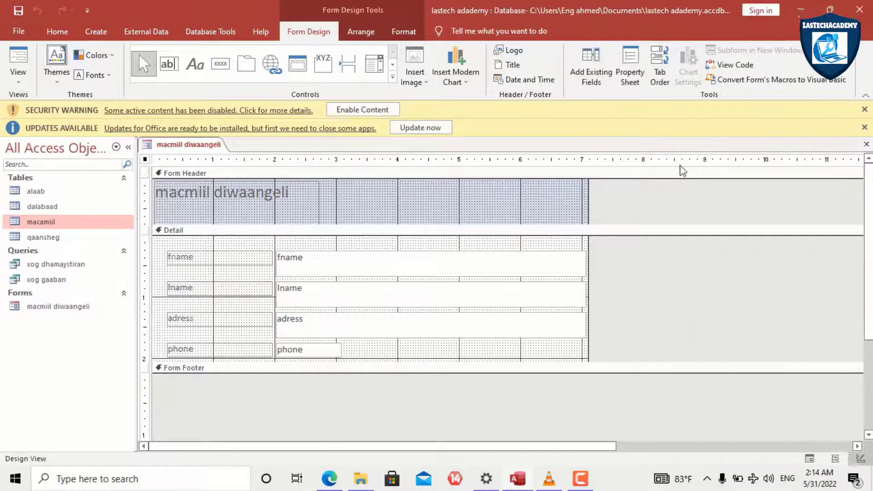
pyautogui.click(629, 77)
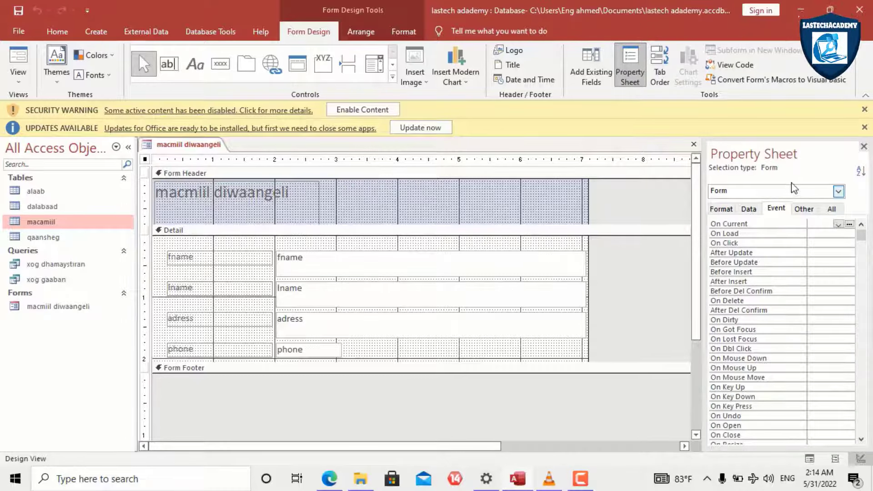
pyautogui.click(840, 192)
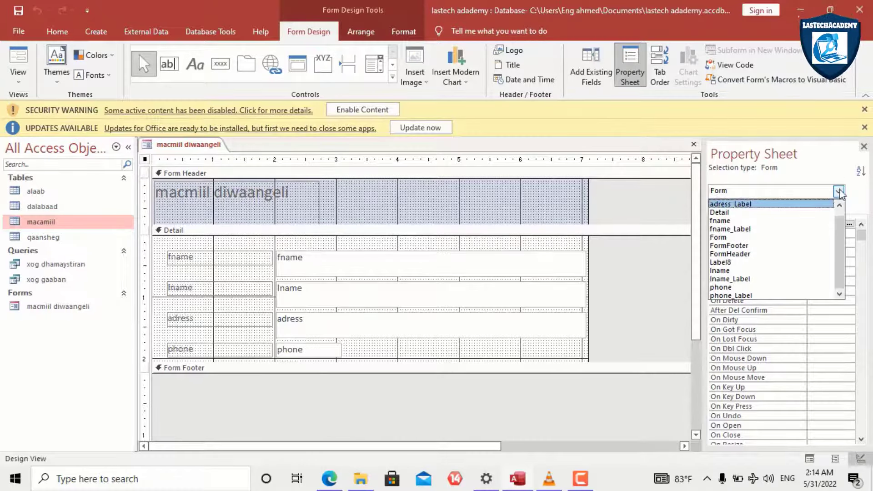
pyautogui.click(828, 194)
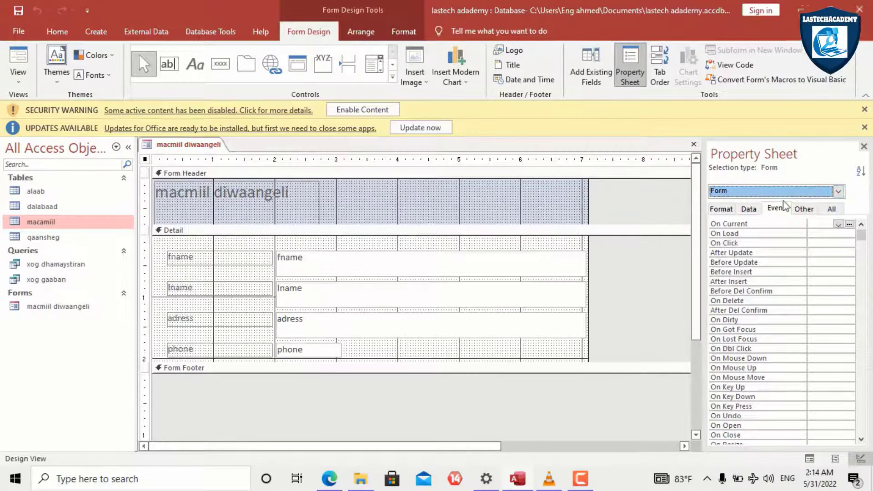
pyautogui.click(722, 209)
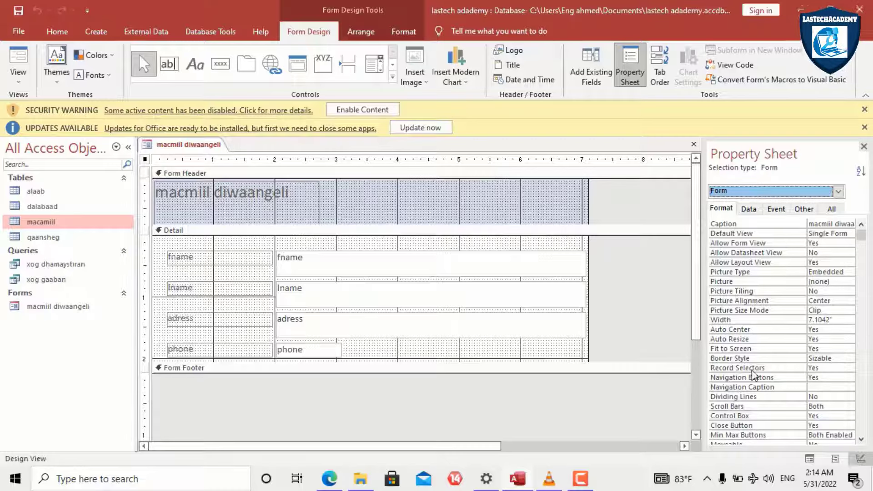
# - Set the form's Record Selectors and Navigation Buttons properties to No
pyautogui.click(836, 371)
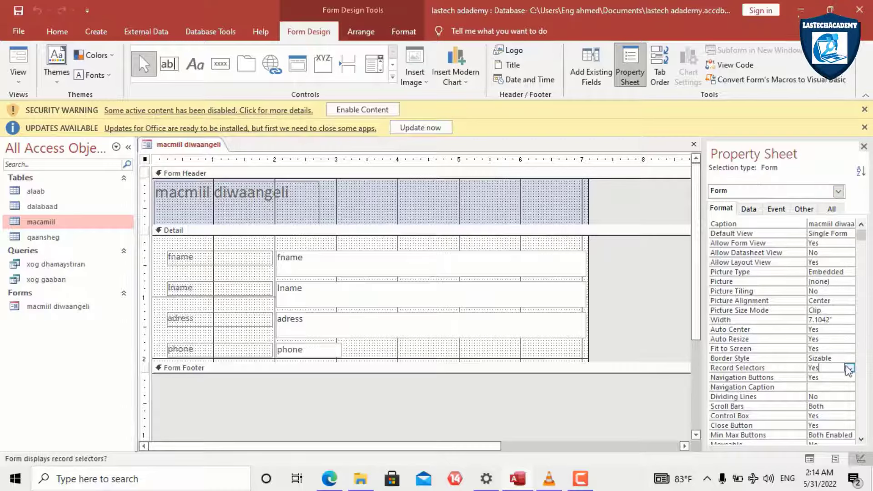
pyautogui.click(850, 368)
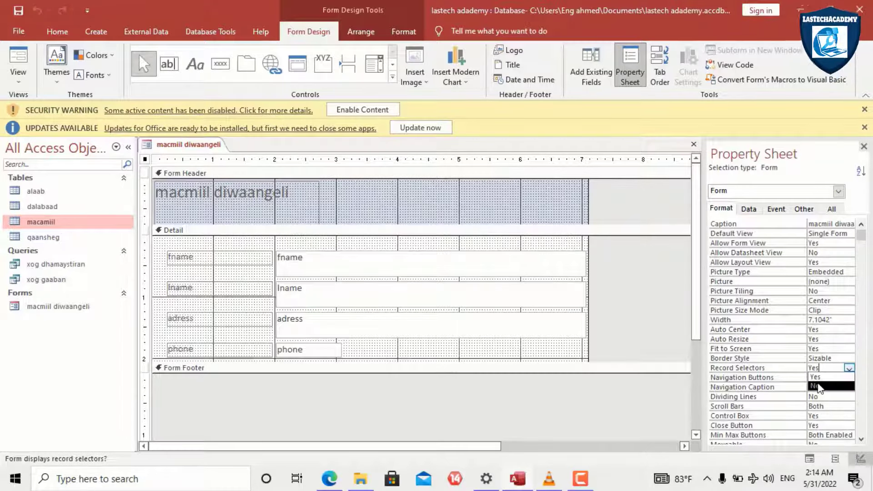
pyautogui.click(818, 387)
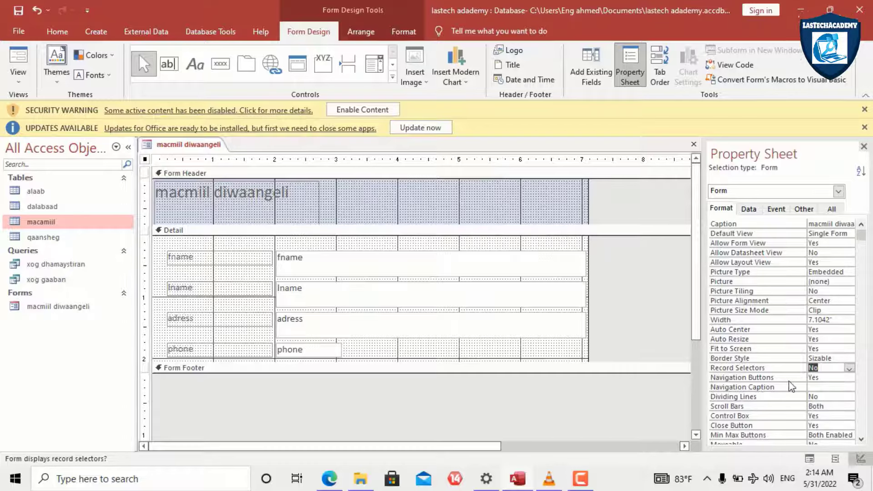
pyautogui.click(834, 378)
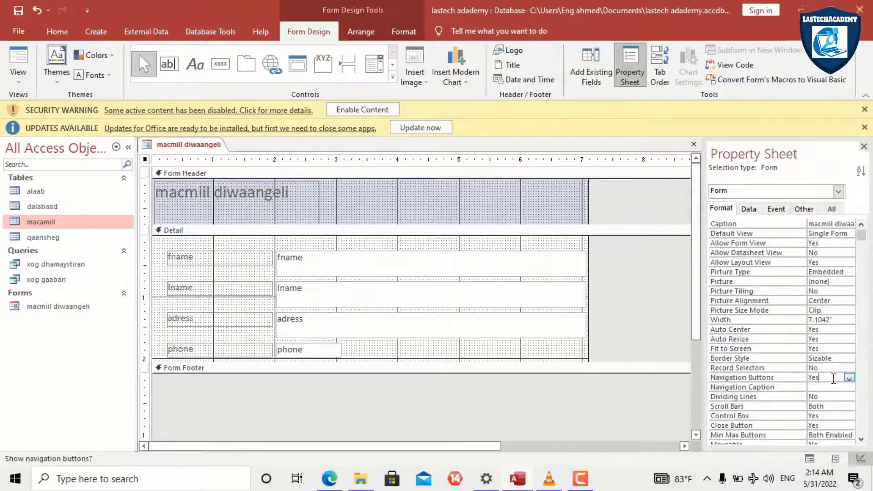
pyautogui.click(848, 378)
pyautogui.click(817, 395)
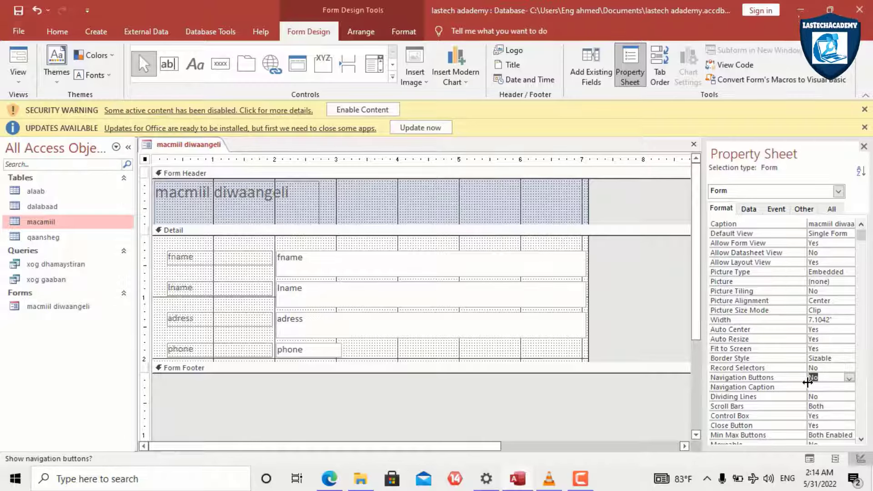
# - Save the macmiil diwaangeli form and switch it to Form View
pyautogui.rightClick(178, 150)
pyautogui.click(191, 151)
pyautogui.rightClick(190, 150)
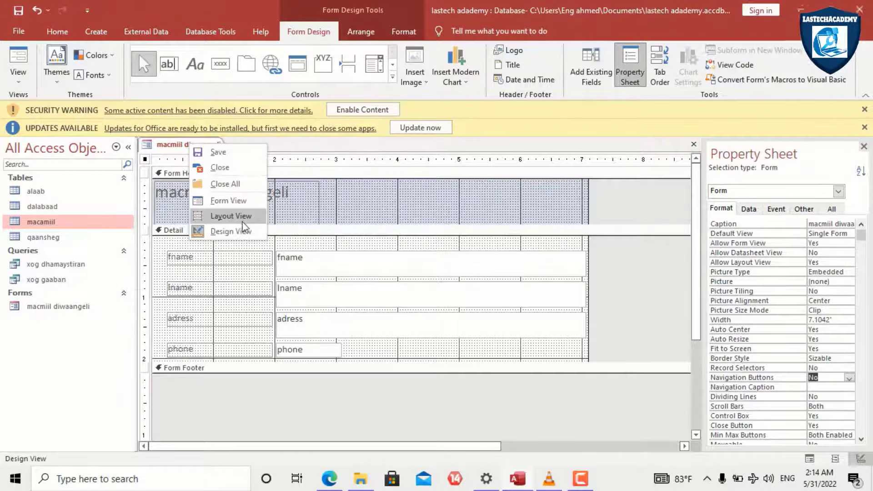
pyautogui.click(228, 201)
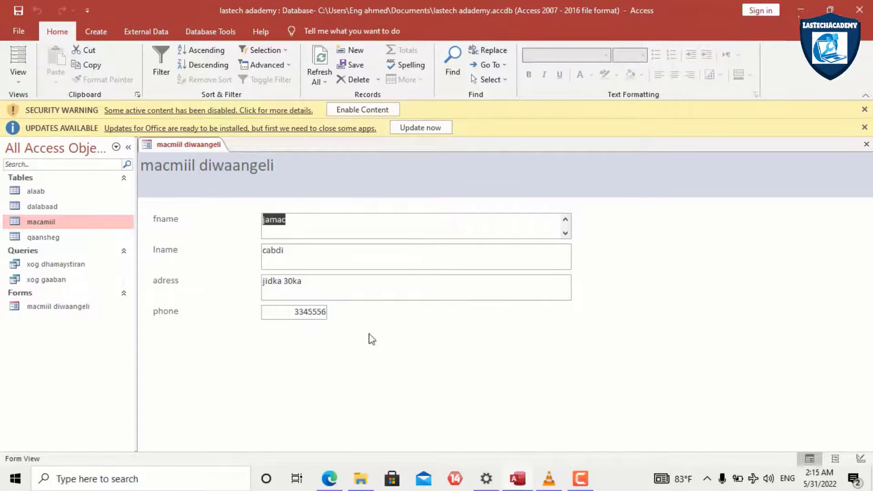
# - Return macmiil diwaangeli to Design View and launch the builder for its On Load event
pyautogui.rightClick(190, 147)
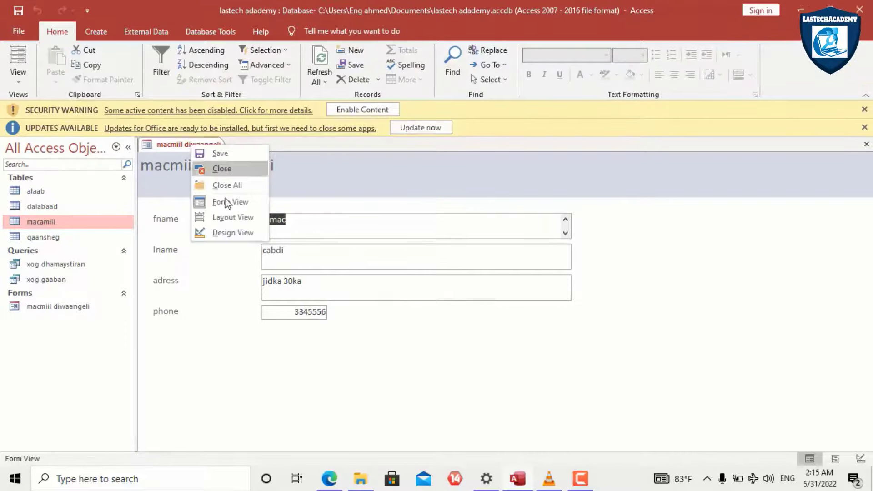
pyautogui.click(237, 234)
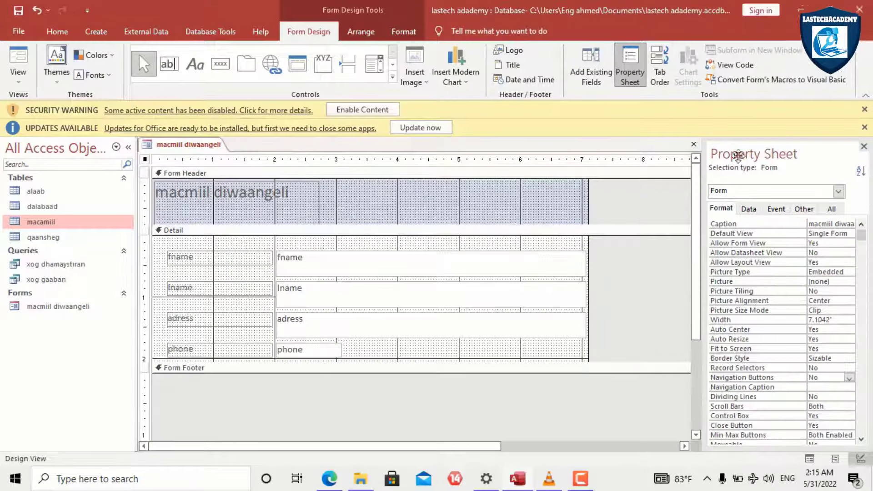
pyautogui.click(776, 208)
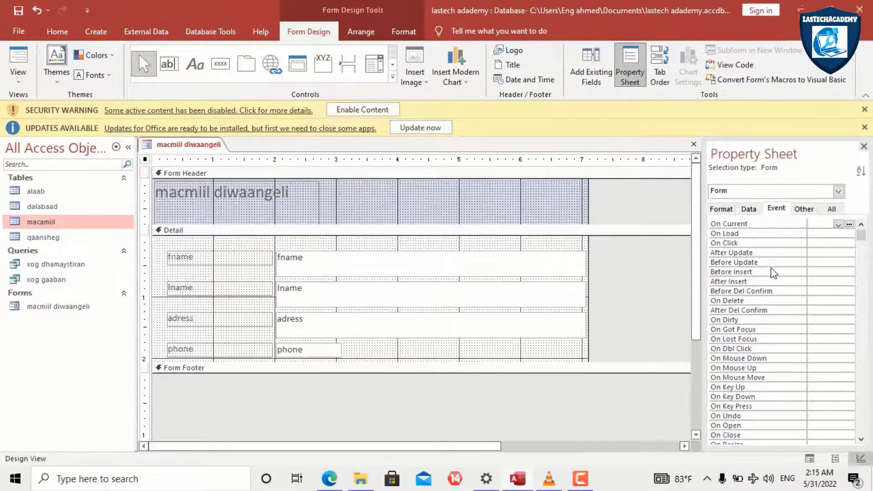
pyautogui.click(838, 233)
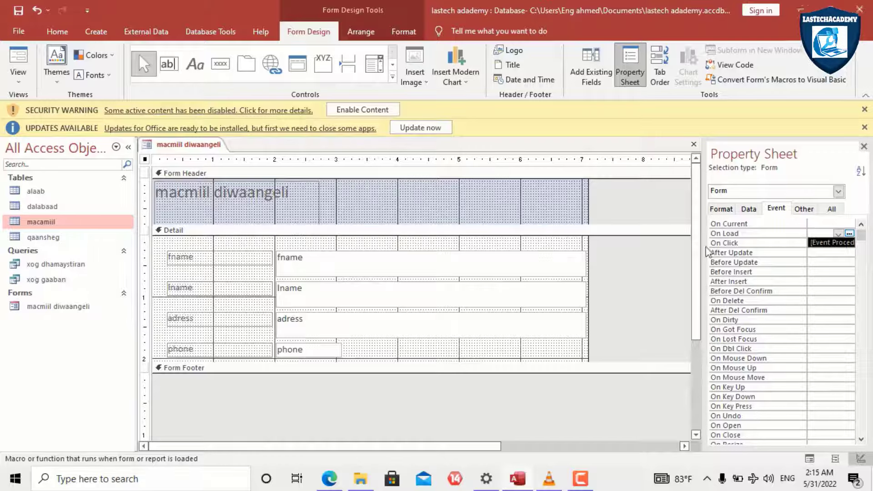
pyautogui.click(849, 233)
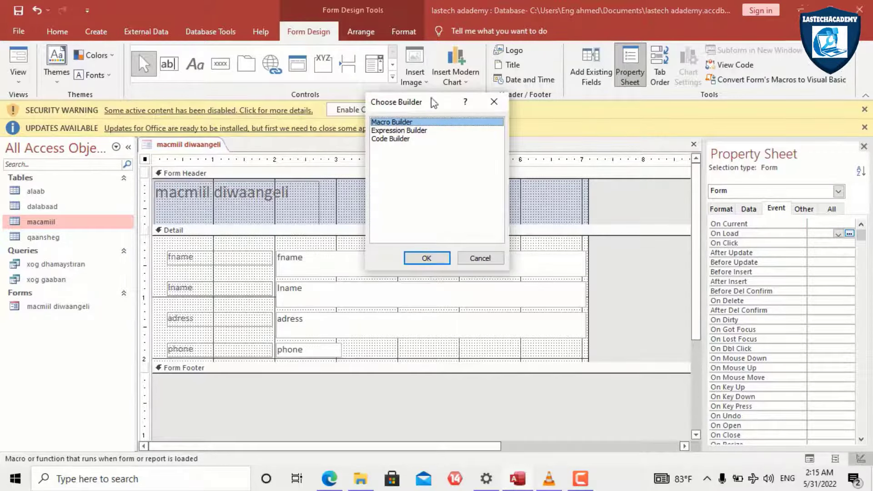
# - Choose Macro Builder and add a GoToRecord action to the On Load macro
pyautogui.click(421, 257)
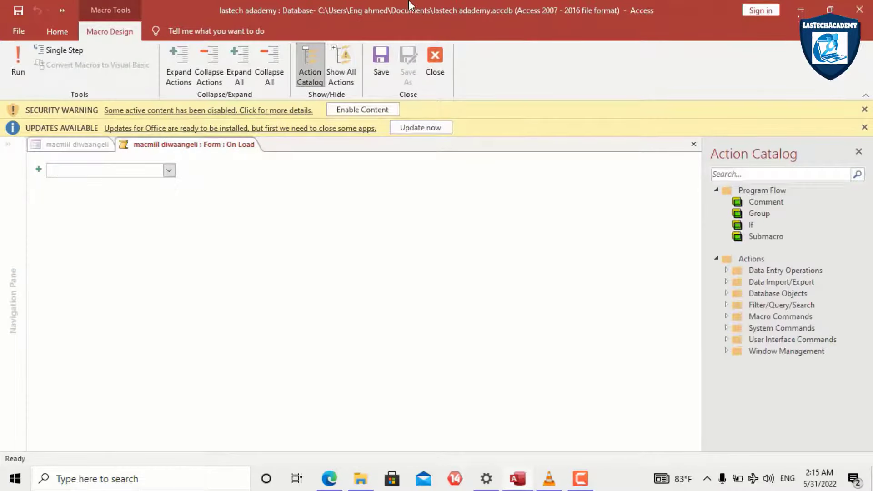
pyautogui.click(169, 171)
pyautogui.scroll(-6, 102, 364)
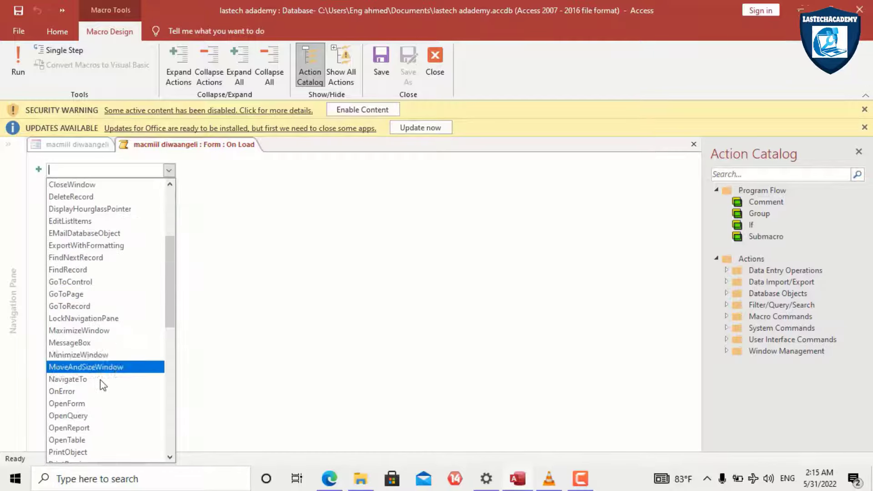
pyautogui.scroll(-1, 102, 359)
pyautogui.scroll(7, 103, 344)
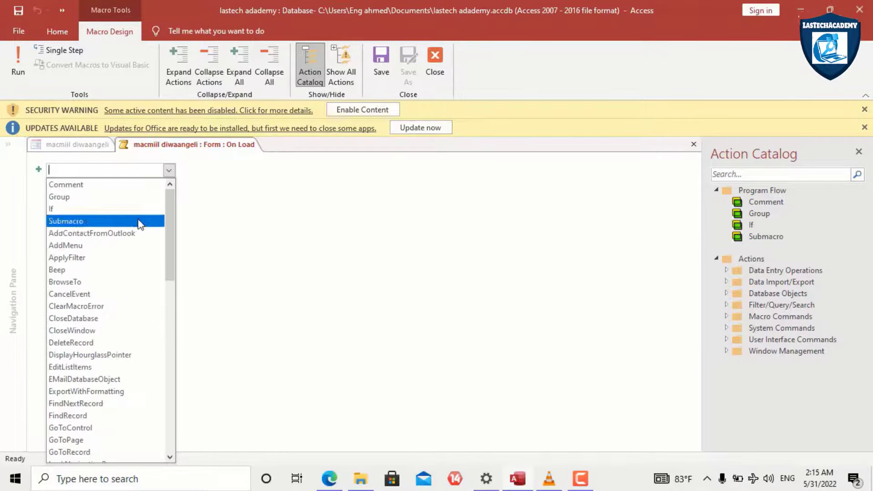
pyautogui.scroll(-1, 131, 280)
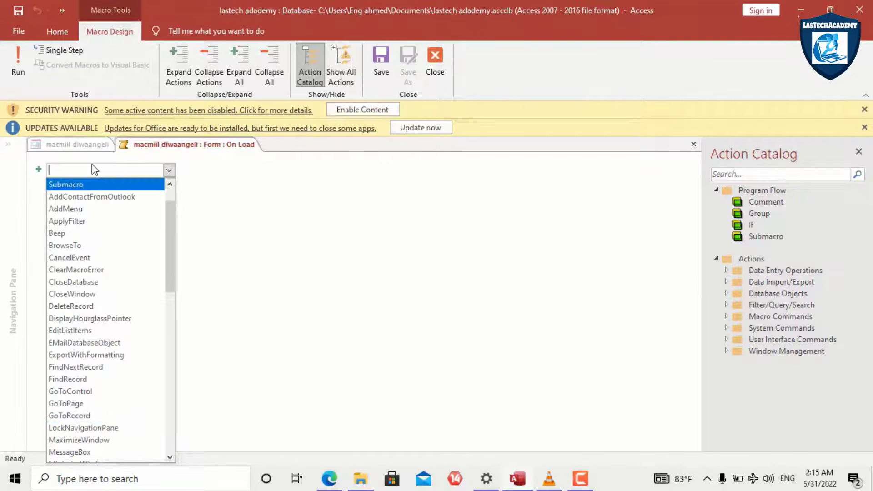
pyautogui.click(79, 415)
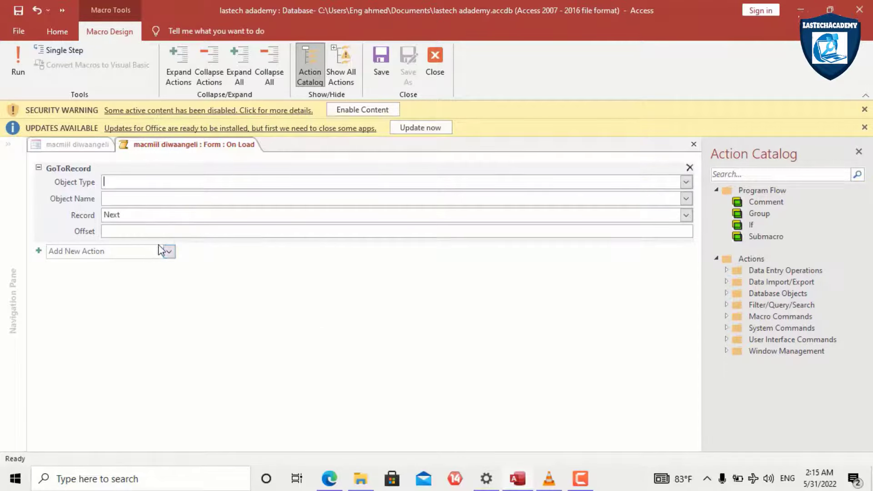
# - Set GoToRecord's Record argument to New and close the macro back to the form
pyautogui.moveTo(136, 218)
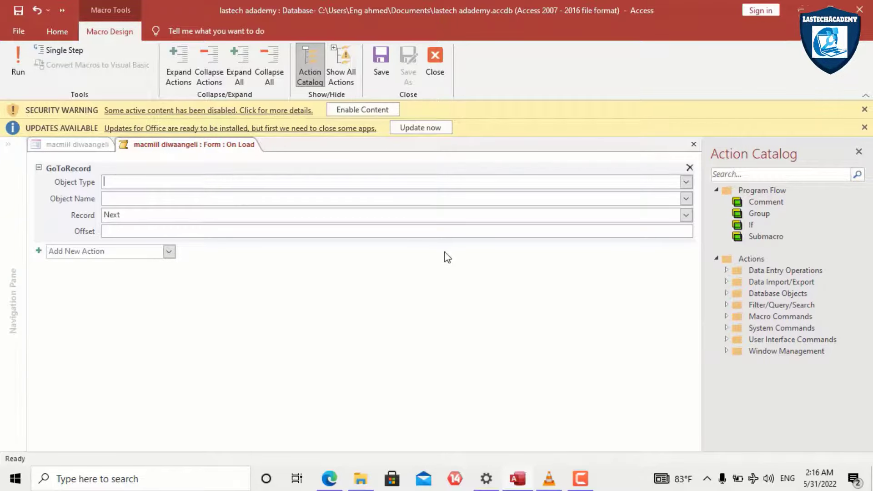
pyautogui.click(687, 217)
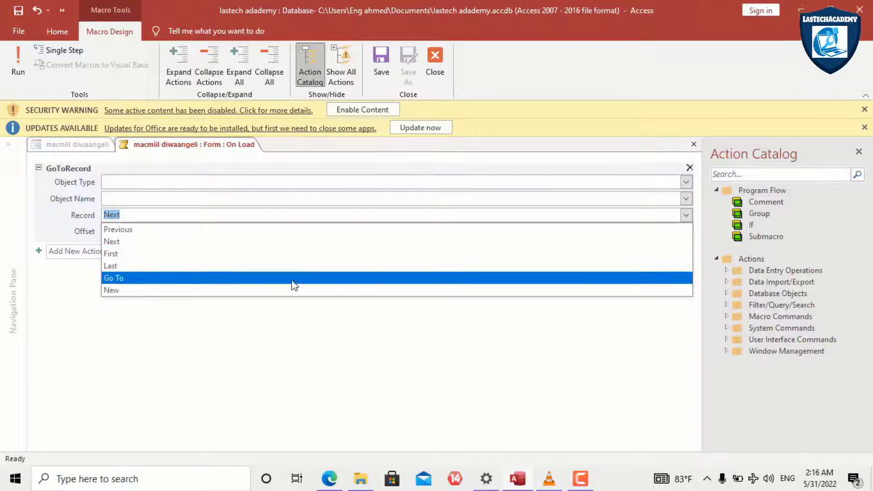
pyautogui.click(687, 217)
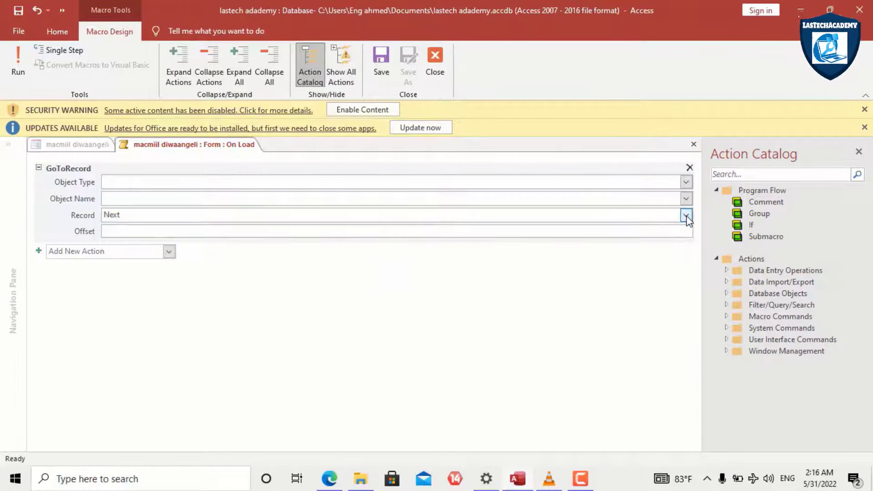
pyautogui.click(687, 217)
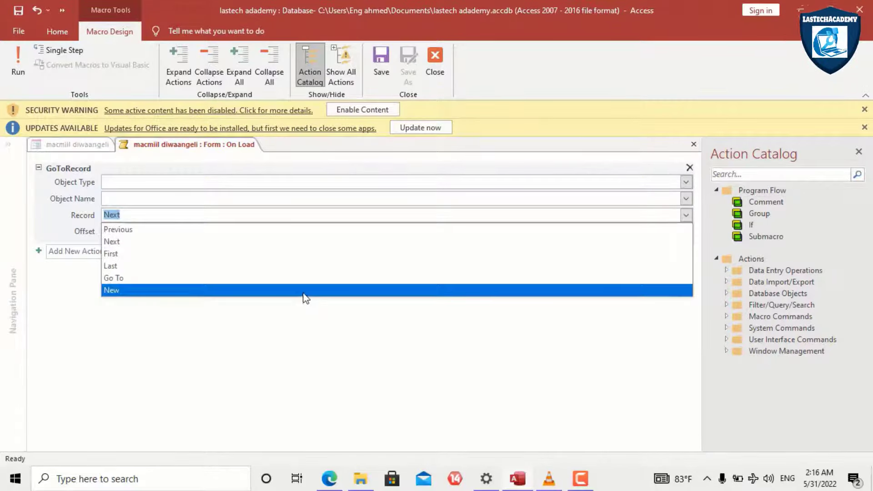
pyautogui.click(304, 298)
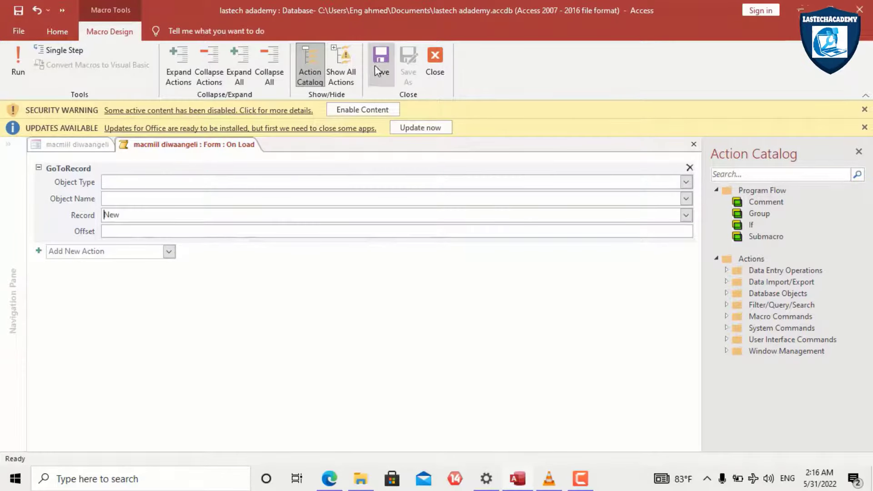
pyautogui.click(436, 66)
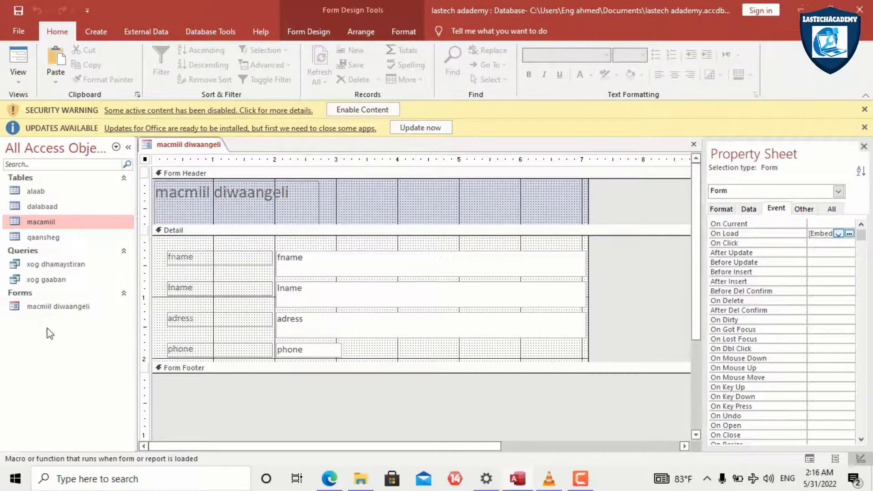
# - Open macmiil diwaangeli from the Navigation Pane and confirm it starts on a blank new record
pyautogui.rightClick(64, 304)
pyautogui.rightClick(64, 306)
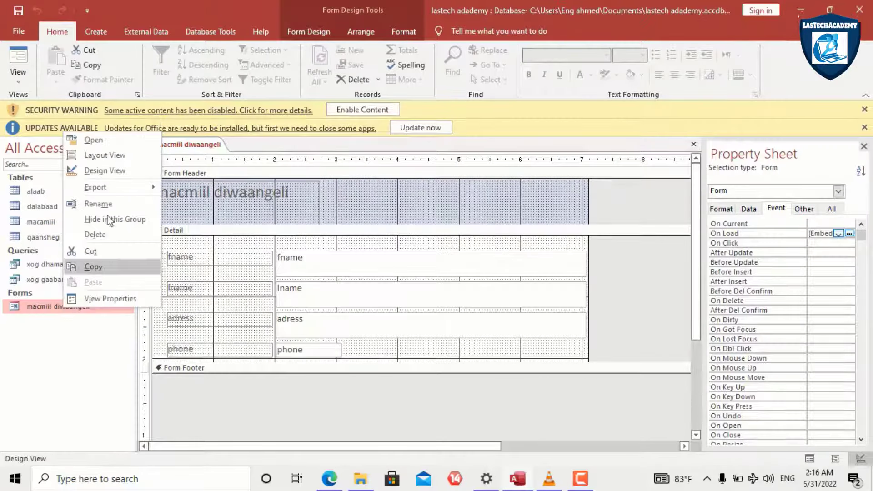
pyautogui.click(93, 140)
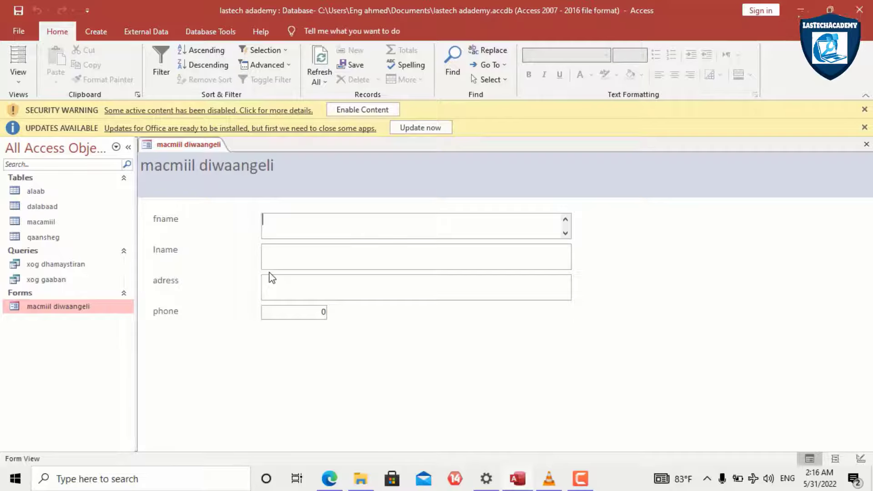
pyautogui.click(581, 479)
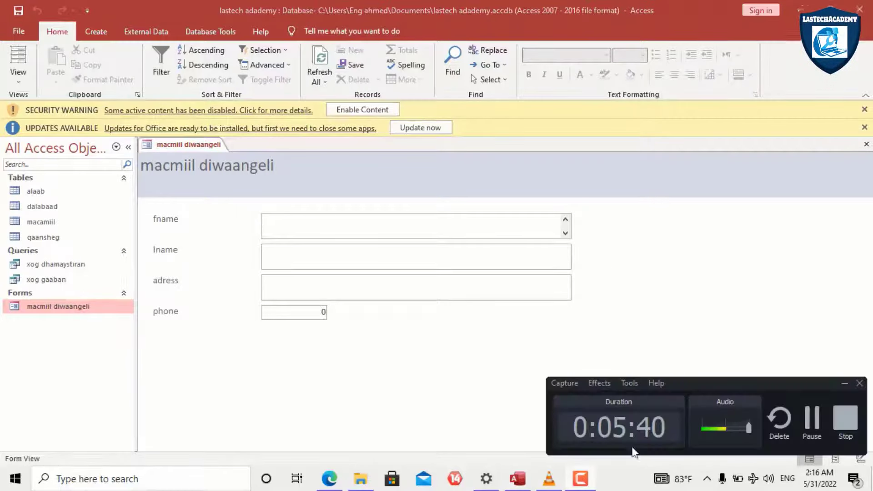
pyautogui.click(806, 446)
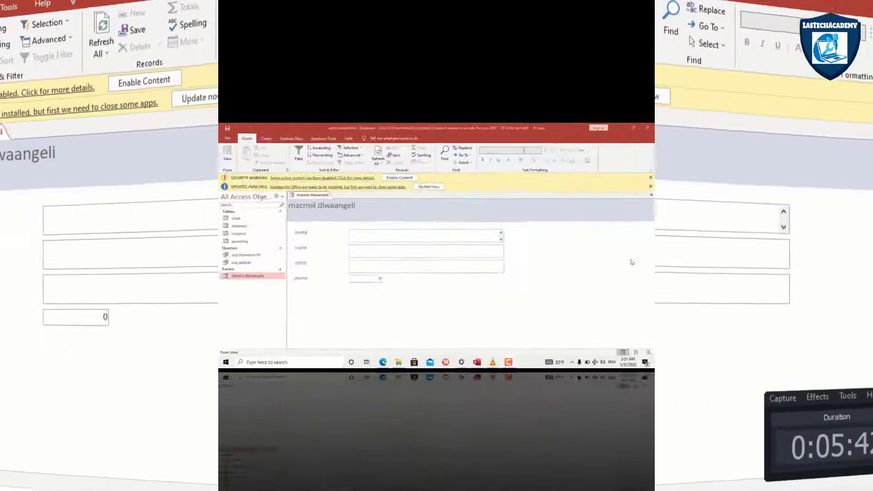
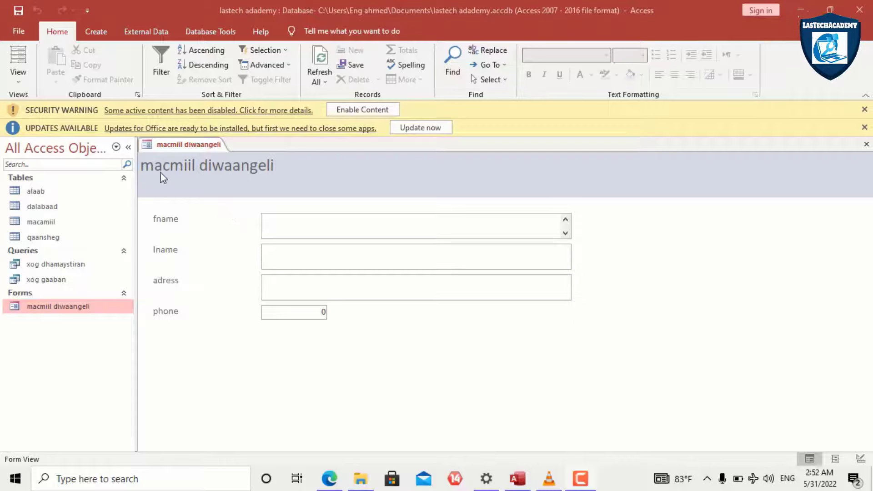
# - Open the macmiil diwaangeli form in Design View and drag its Form Footer section taller
pyautogui.rightClick(98, 307)
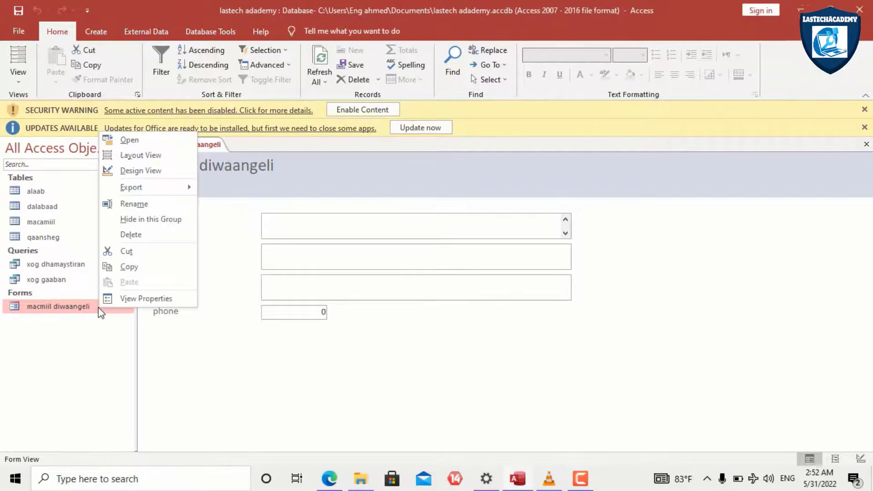
pyautogui.click(142, 171)
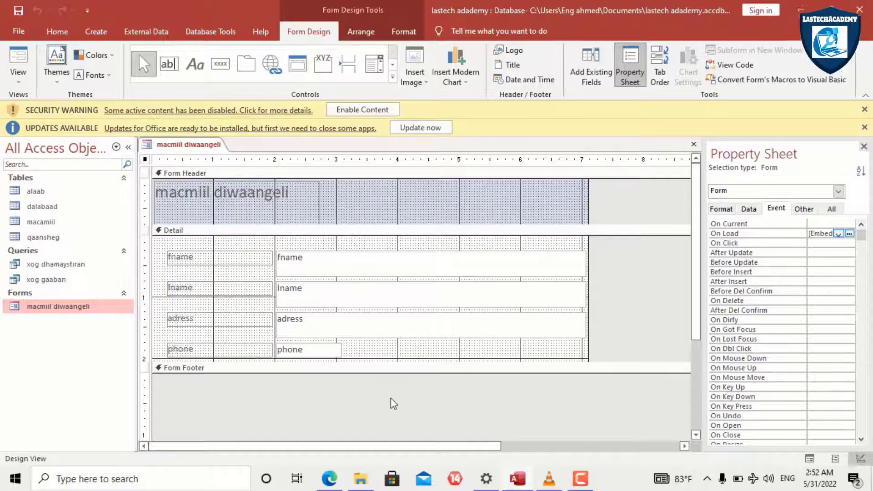
pyautogui.moveTo(382, 374); pyautogui.dragTo(377, 403)
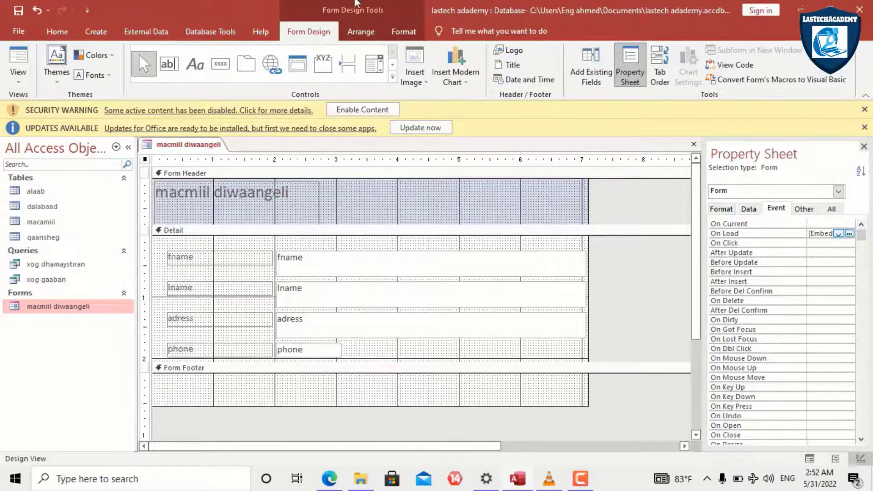
pyautogui.click(360, 36)
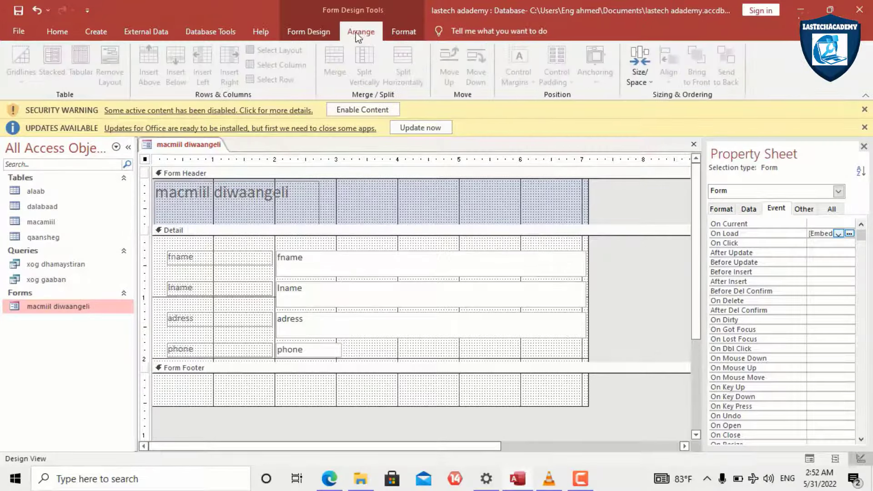
pyautogui.click(403, 32)
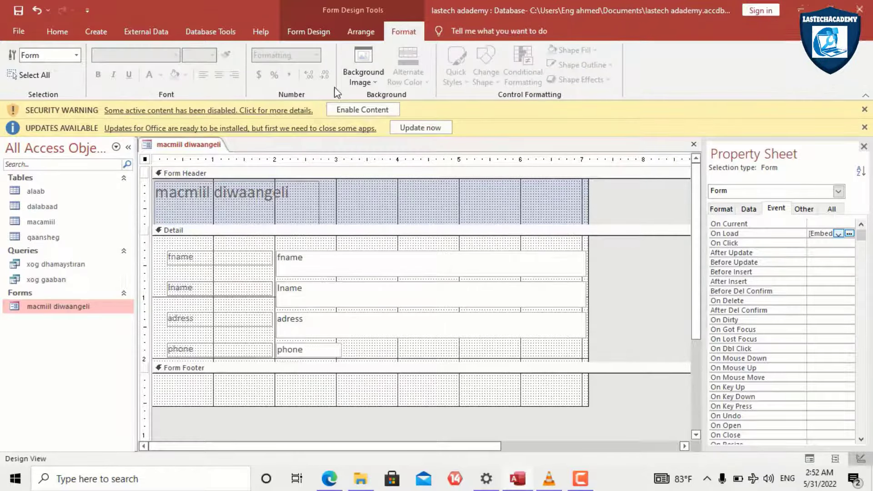
pyautogui.click(302, 32)
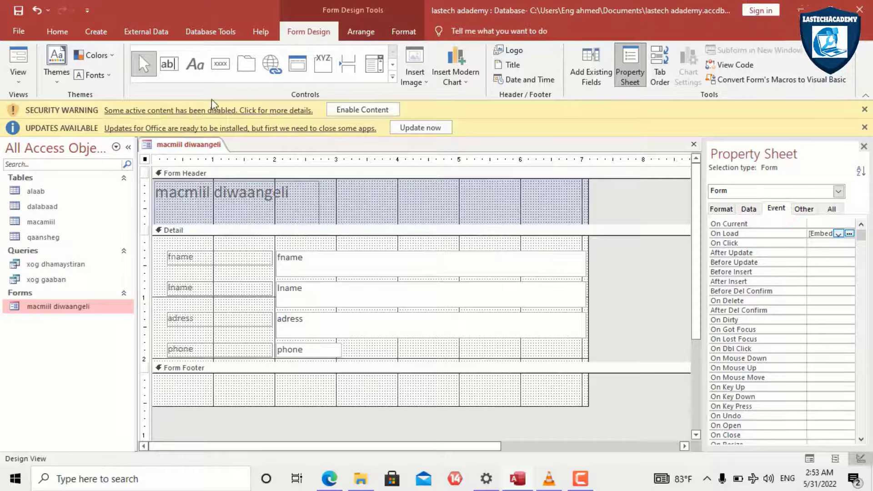
# - Draw a command button in the Form Footer with the Form Operations > Close Form action
pyautogui.click(222, 68)
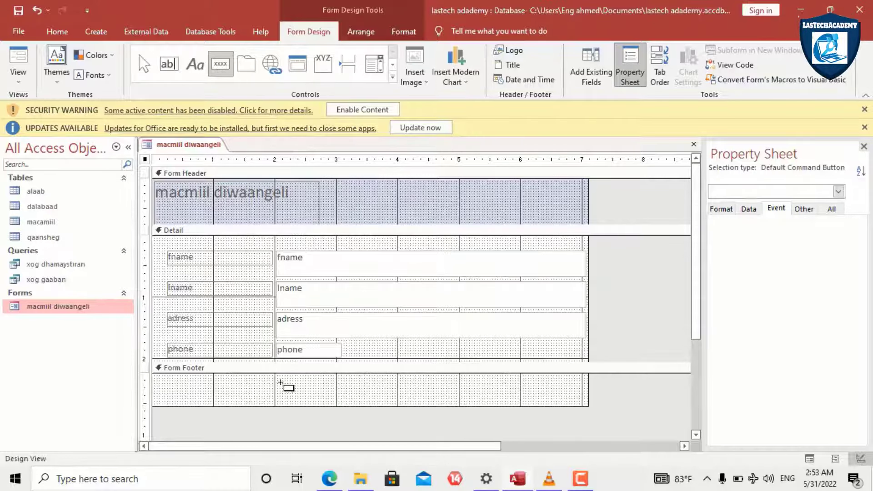
pyautogui.moveTo(281, 382); pyautogui.dragTo(331, 398)
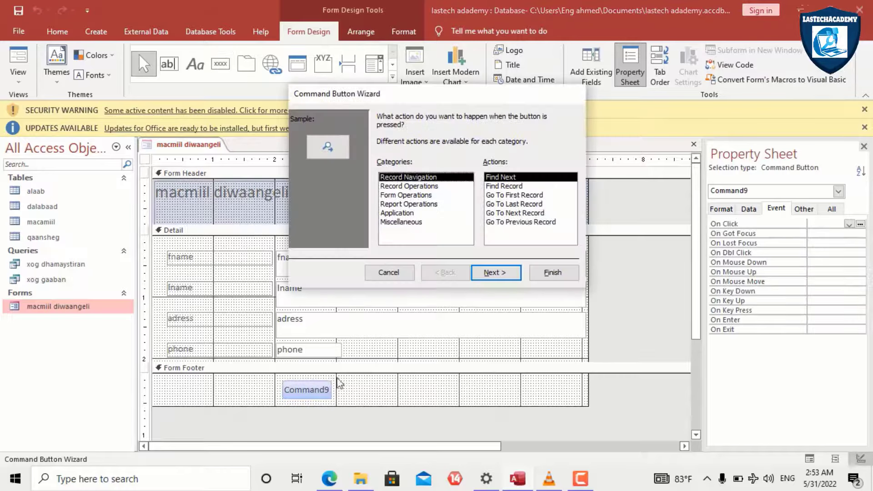
pyautogui.moveTo(402, 101); pyautogui.dragTo(524, 104)
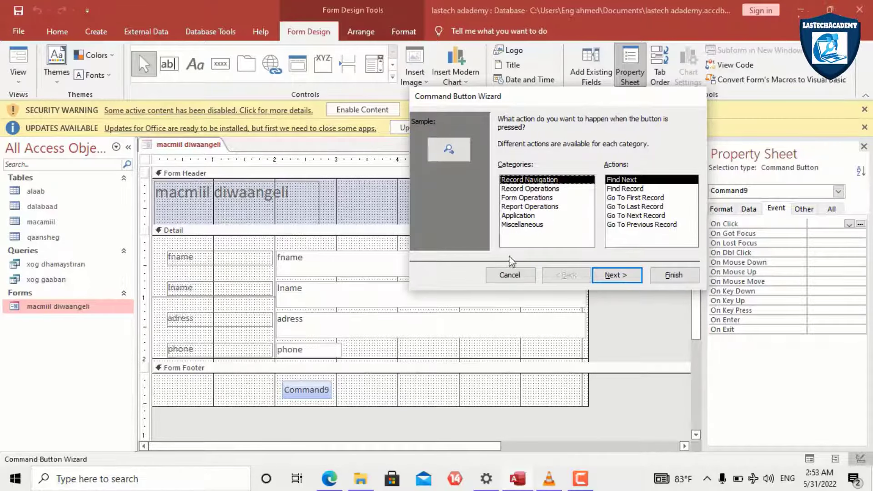
pyautogui.click(537, 198)
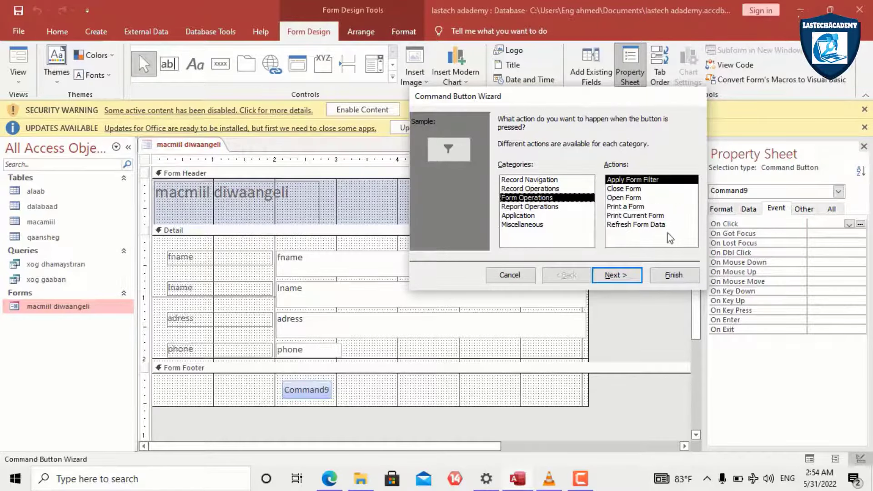
pyautogui.click(625, 190)
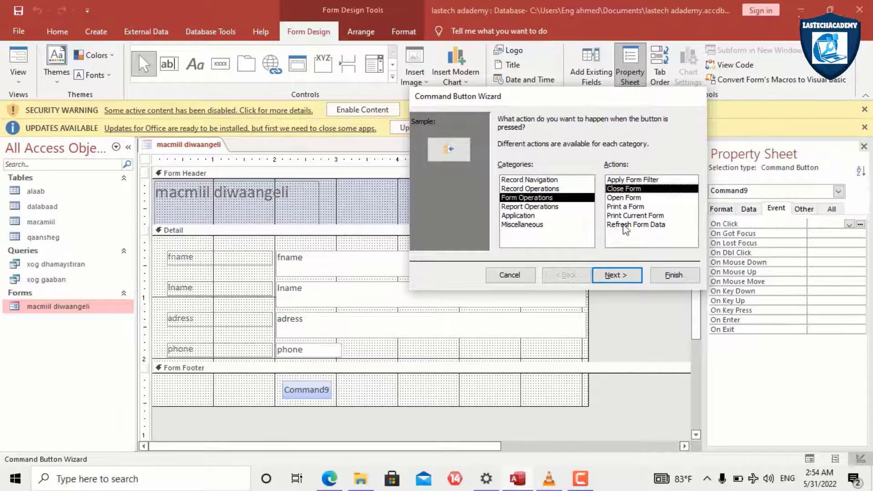
pyautogui.click(614, 275)
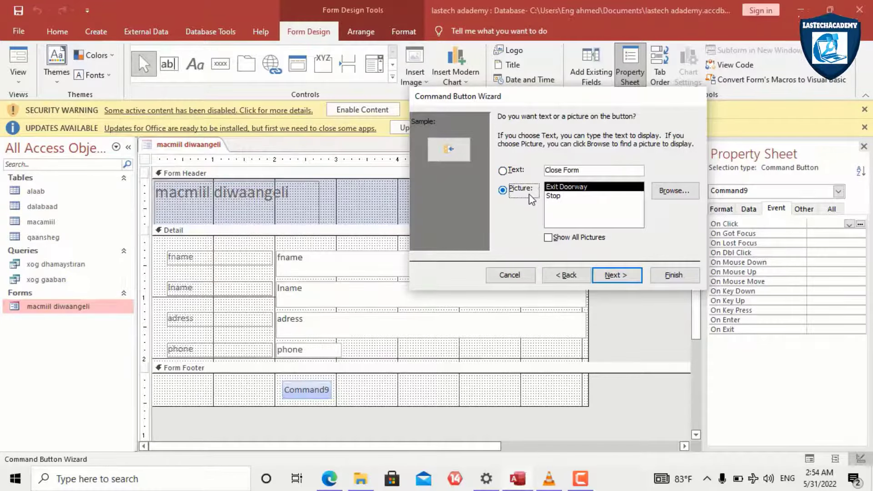
# - Caption the footer button with the text 'xidh' and finish the Command Button Wizard
pyautogui.click(503, 171)
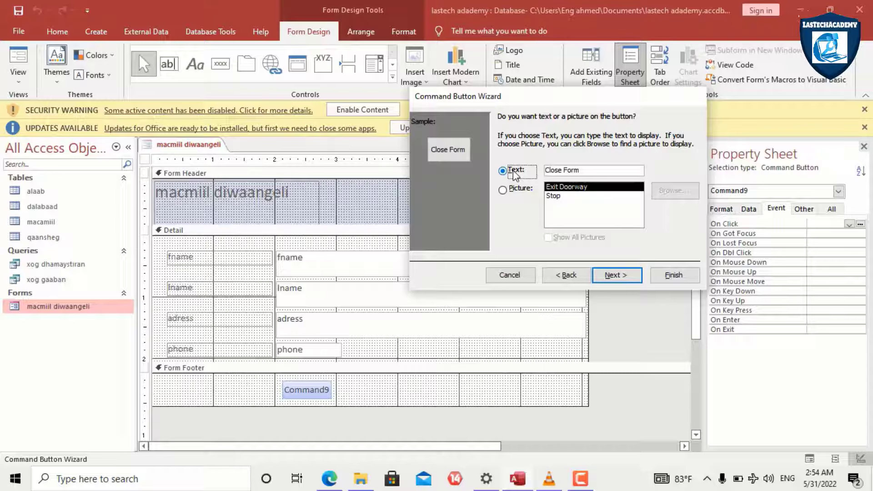
pyautogui.click(595, 168)
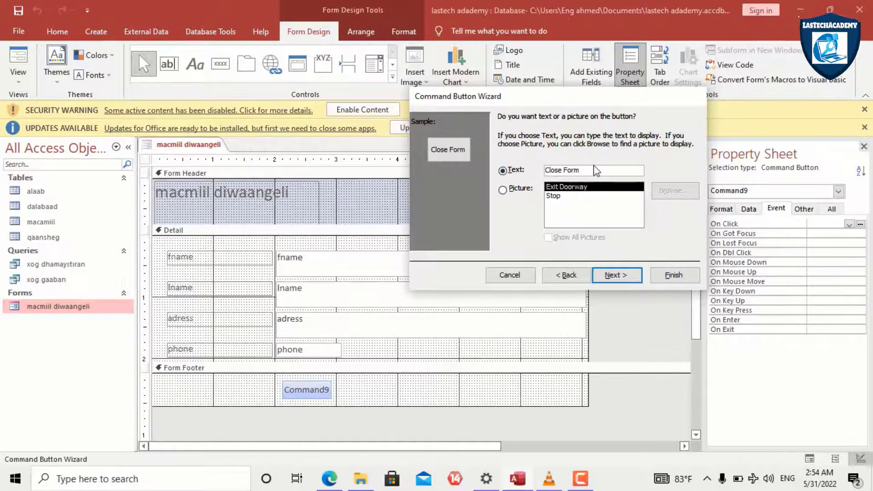
pyautogui.press('BackSpace')
pyautogui.press('BackSpace')
pyautogui.press('BackSpace')
pyautogui.press('BackSpace')
pyautogui.press('BackSpace')
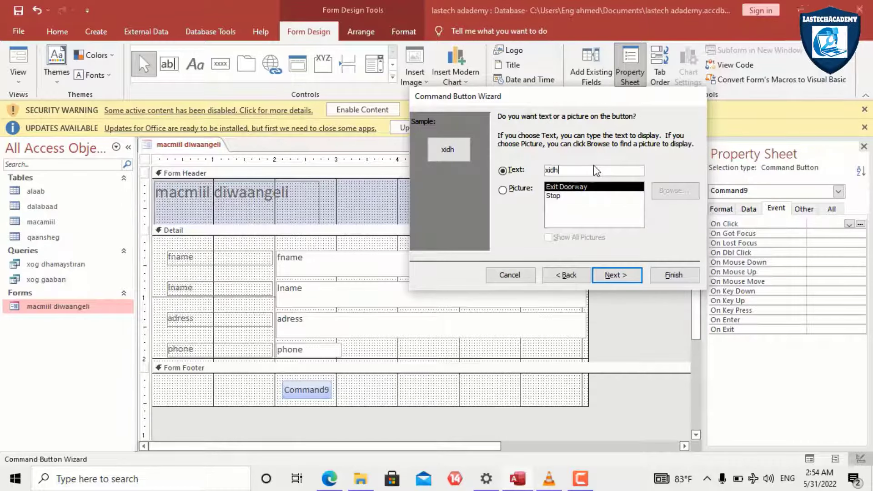
pyautogui.click(619, 279)
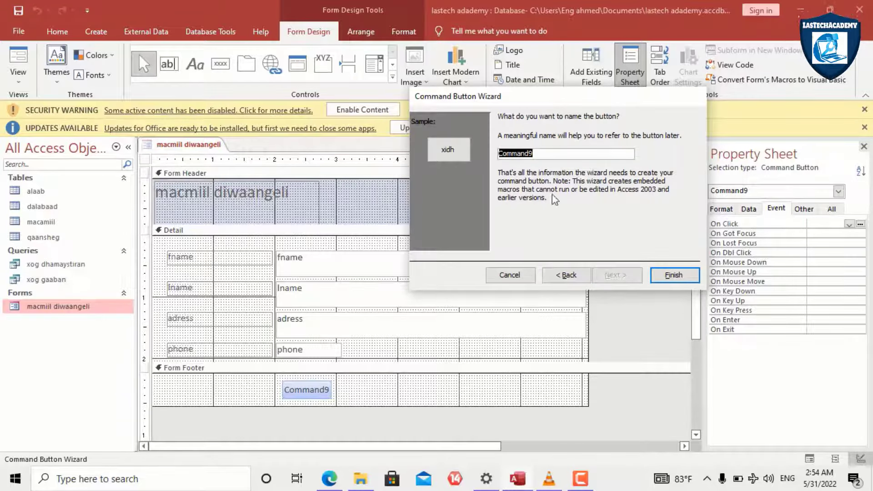
pyautogui.click(667, 276)
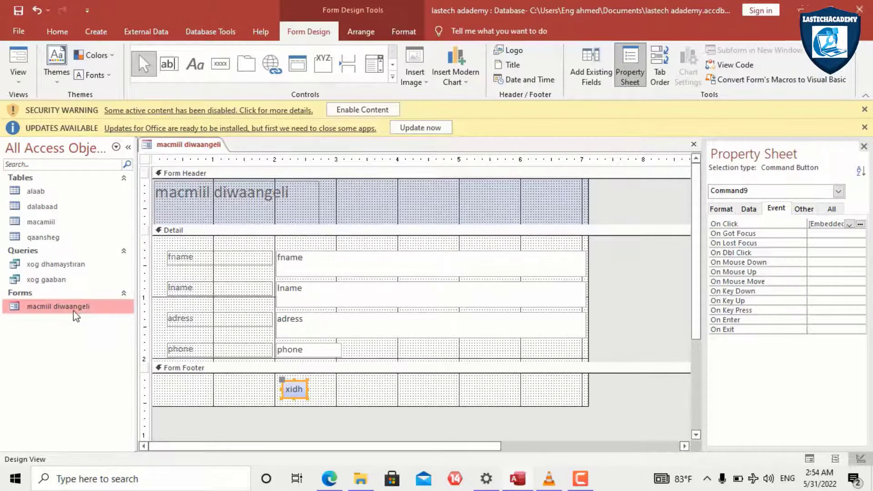
# - Open the form, close it with xidh, and save the design changes
pyautogui.rightClick(94, 307)
pyautogui.click(124, 135)
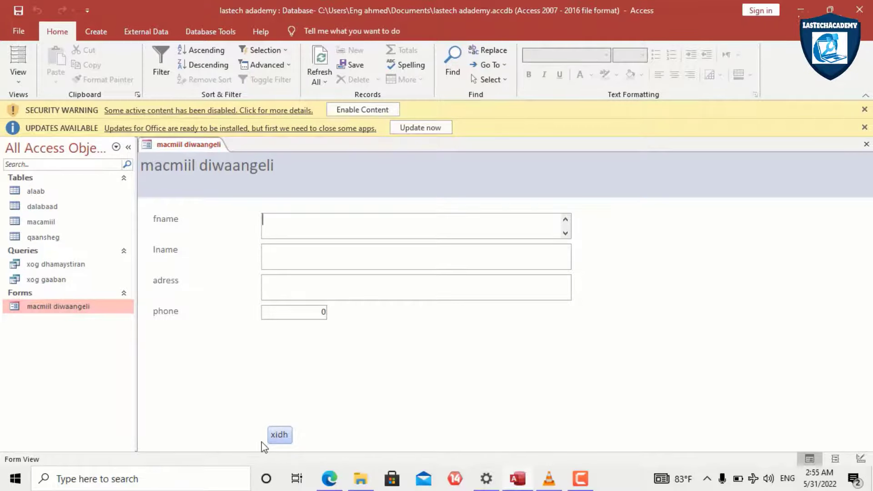
pyautogui.click(280, 435)
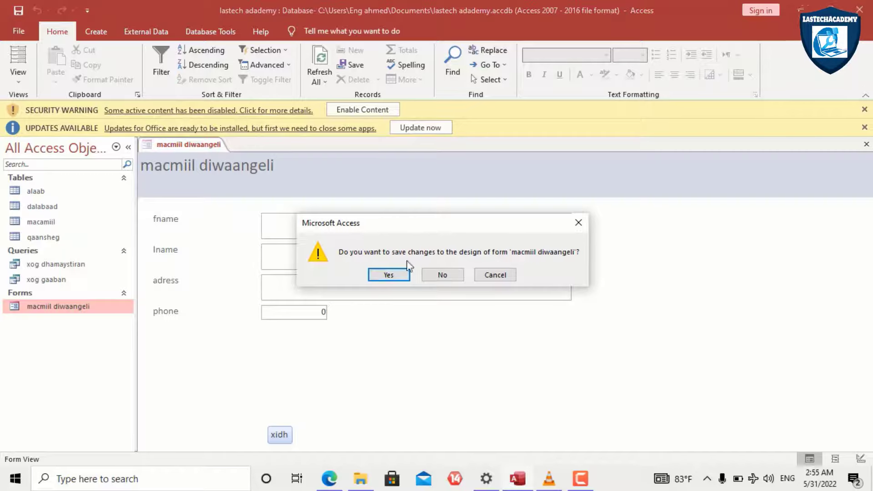
pyautogui.click(388, 275)
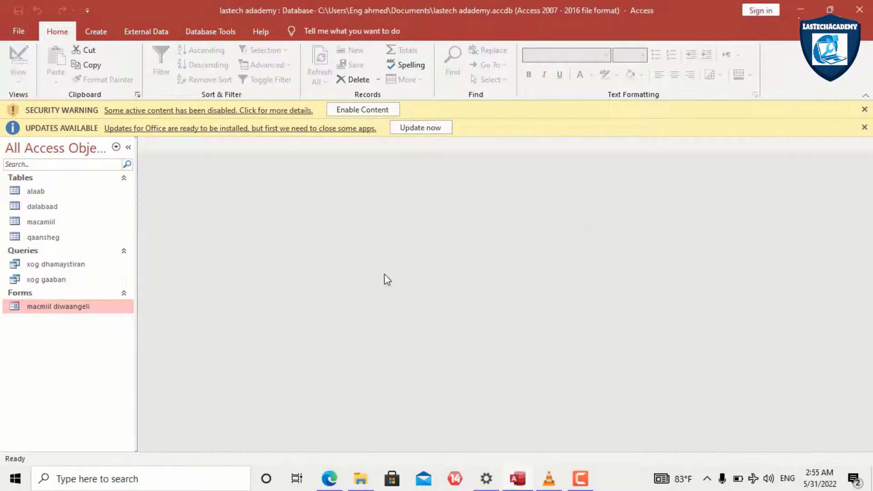
# - Reopen the form to retest xidh, then return it to Design View
pyautogui.rightClick(98, 311)
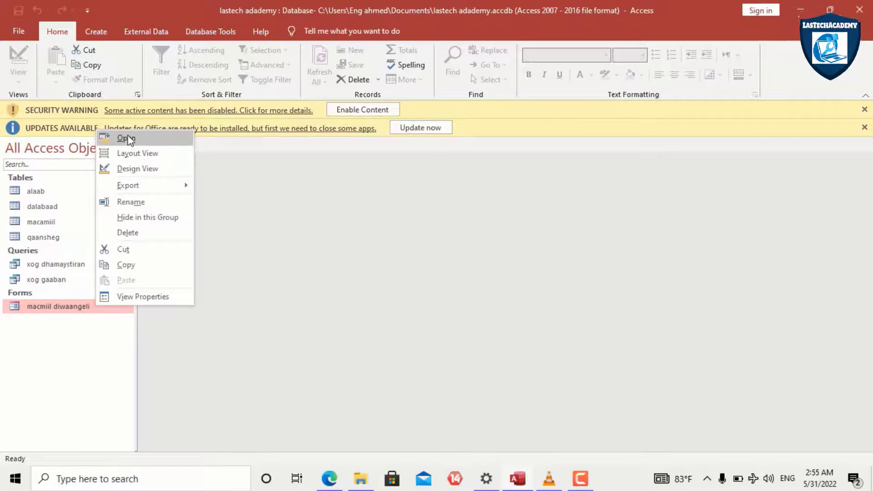
pyautogui.click(124, 138)
pyautogui.click(281, 428)
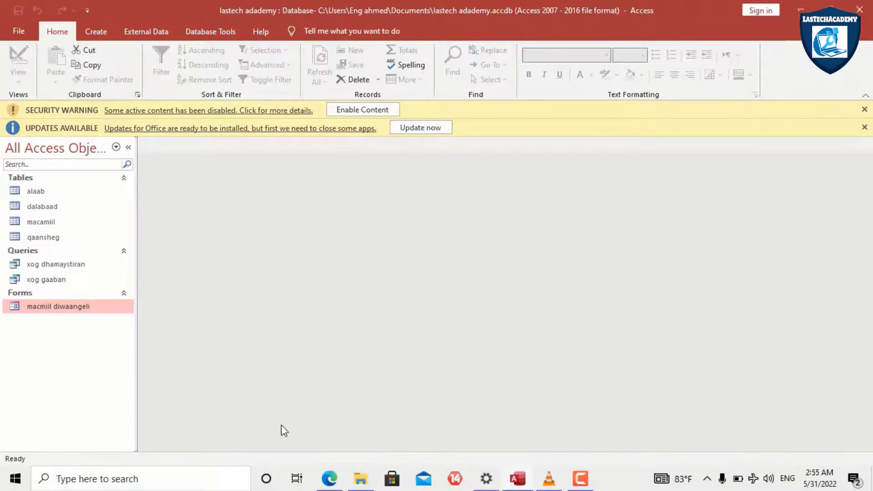
pyautogui.rightClick(92, 304)
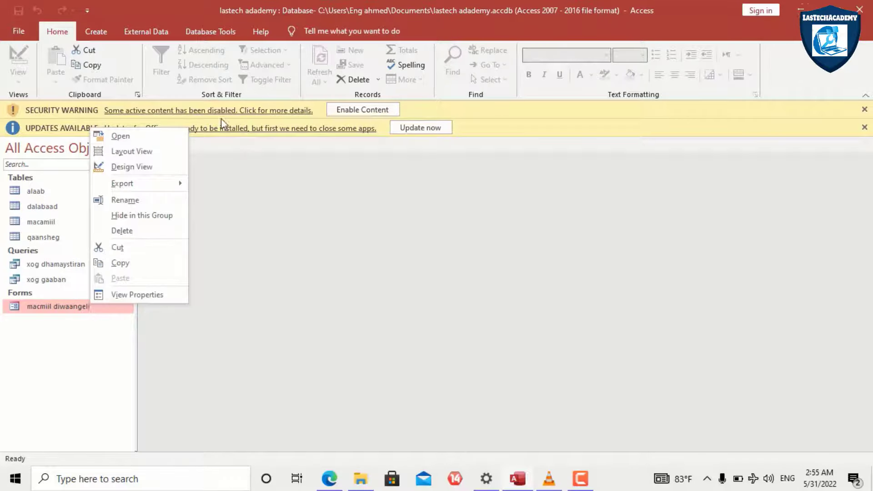
pyautogui.click(116, 171)
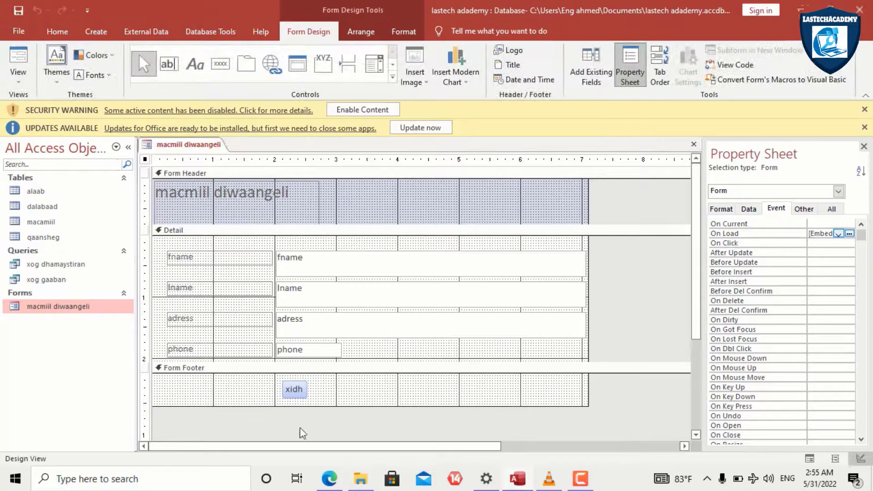
# - Move the xidh button up to sit just below the phone field
pyautogui.click(298, 390)
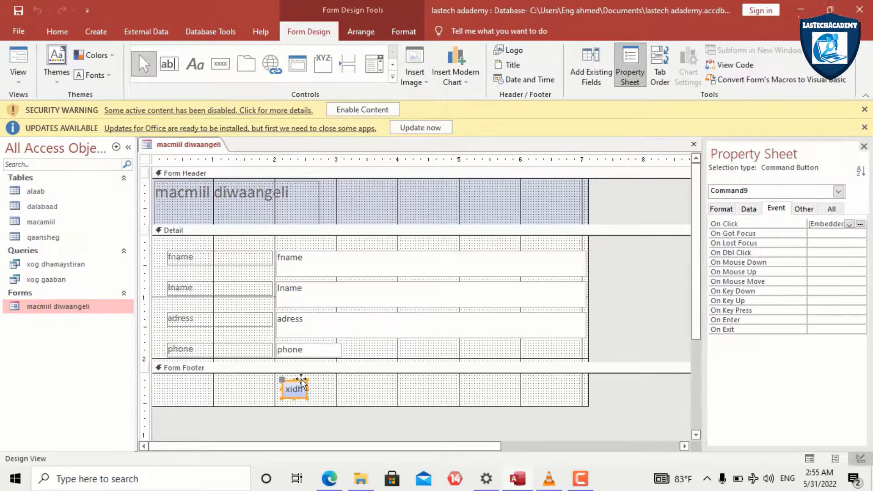
pyautogui.moveTo(301, 382); pyautogui.dragTo(307, 364)
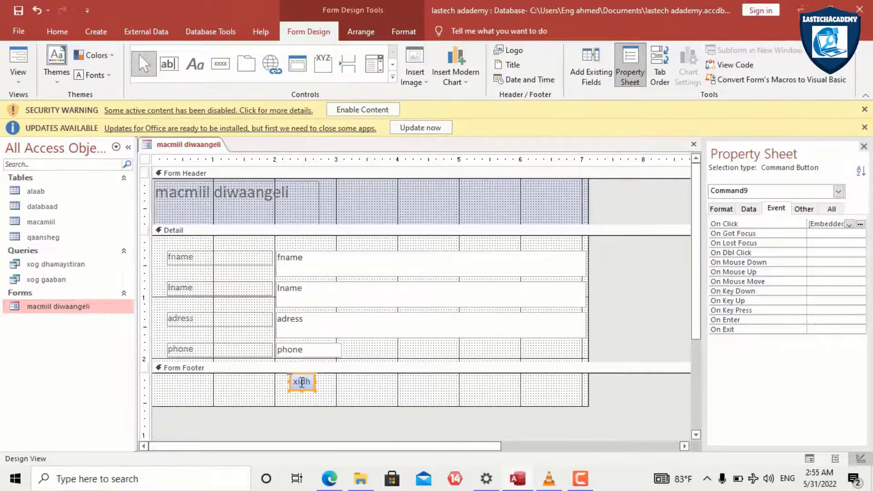
pyautogui.moveTo(302, 382); pyautogui.dragTo(300, 366)
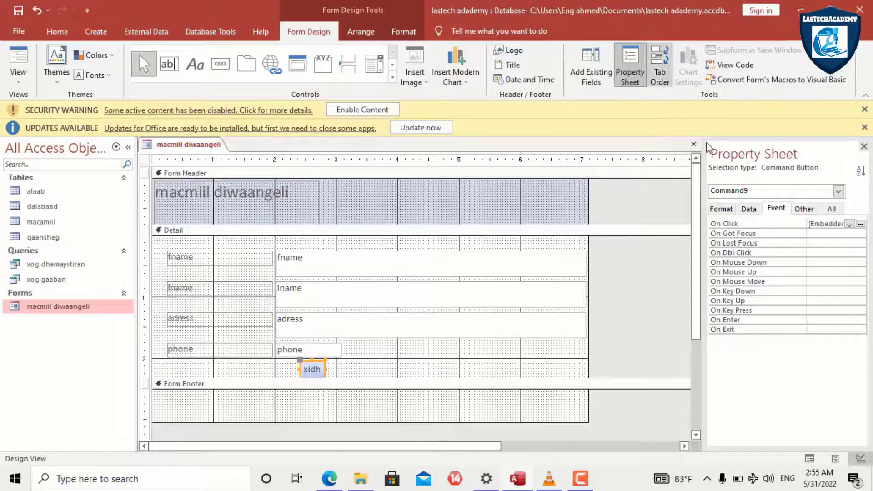
# - View the form, close it with xidh saving the design, and reopen Design View
pyautogui.doubleClick(45, 307)
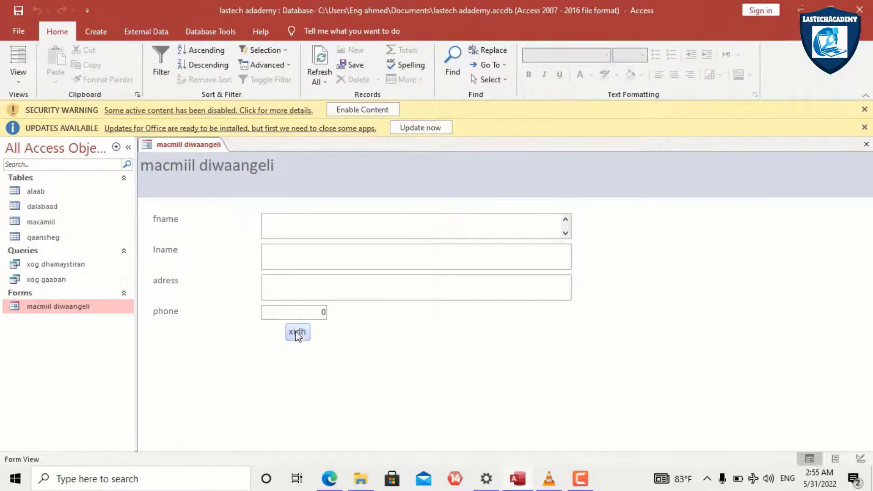
pyautogui.click(297, 332)
pyautogui.click(387, 275)
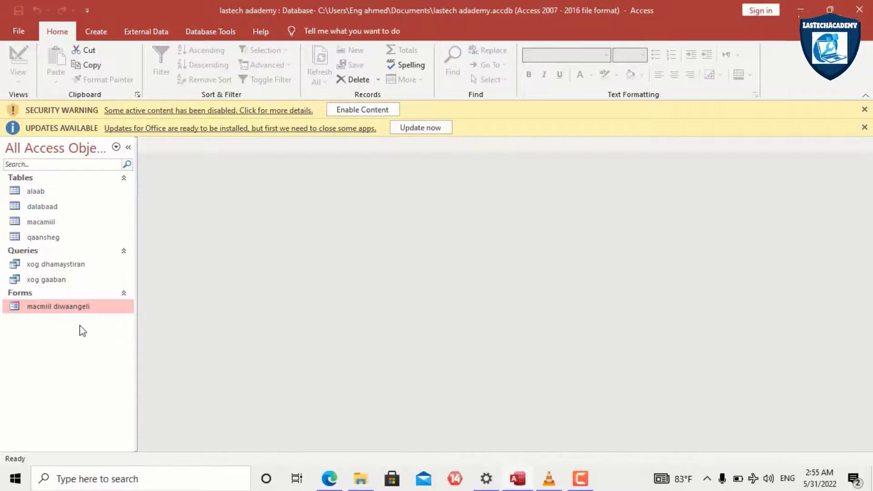
pyautogui.rightClick(67, 311)
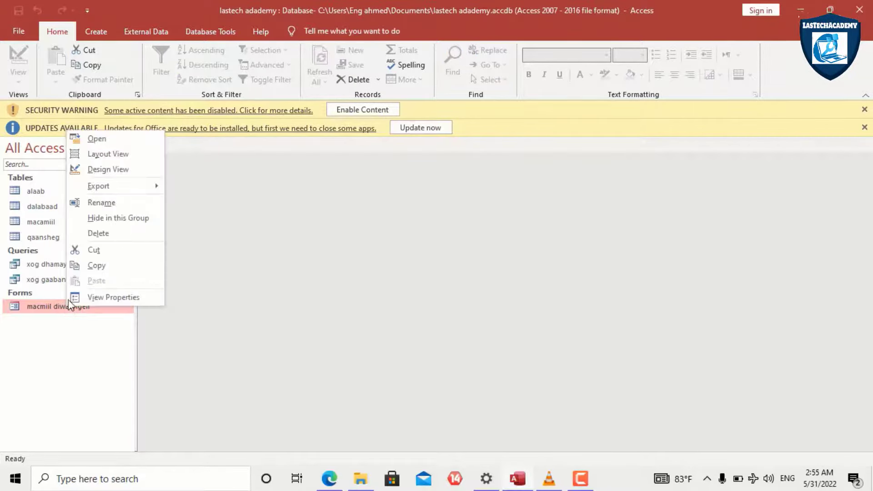
pyautogui.click(112, 171)
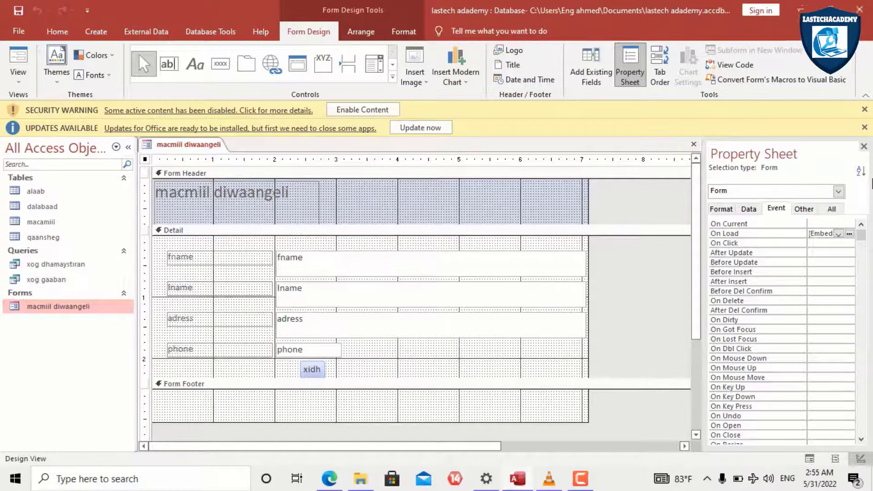
# - Set the form's Pop Up property to Yes on the Other tab
pyautogui.click(804, 208)
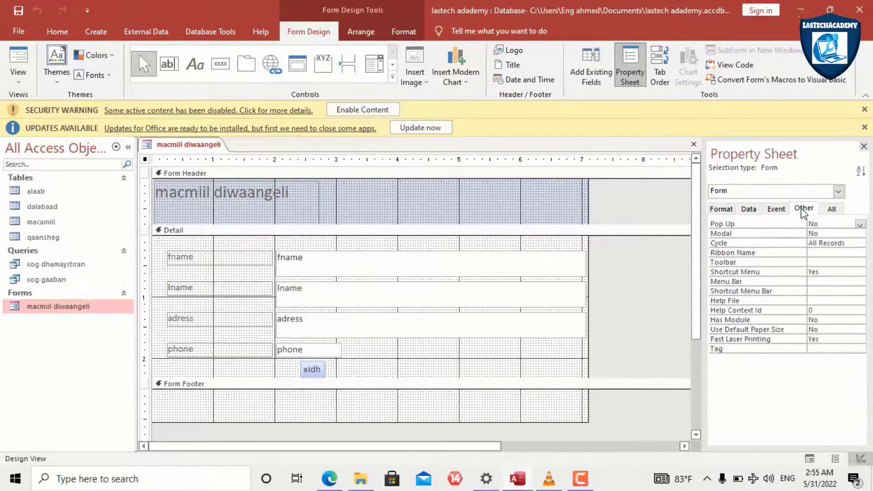
pyautogui.click(842, 224)
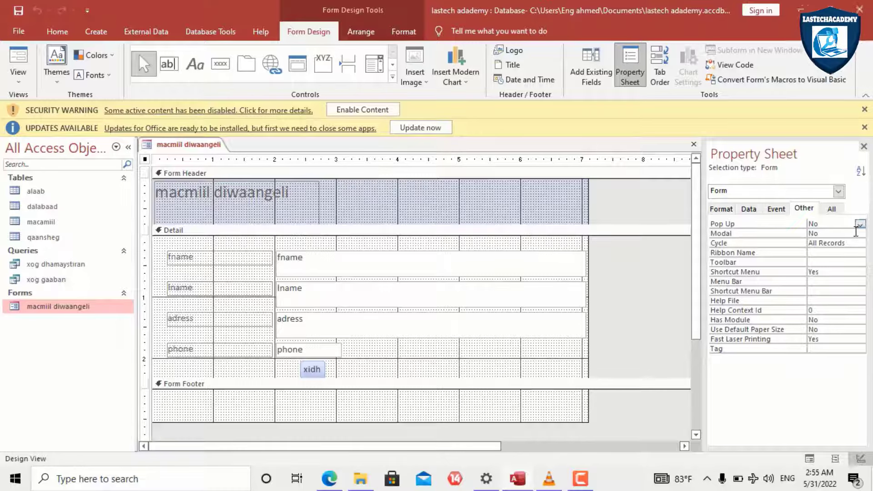
pyautogui.click(860, 224)
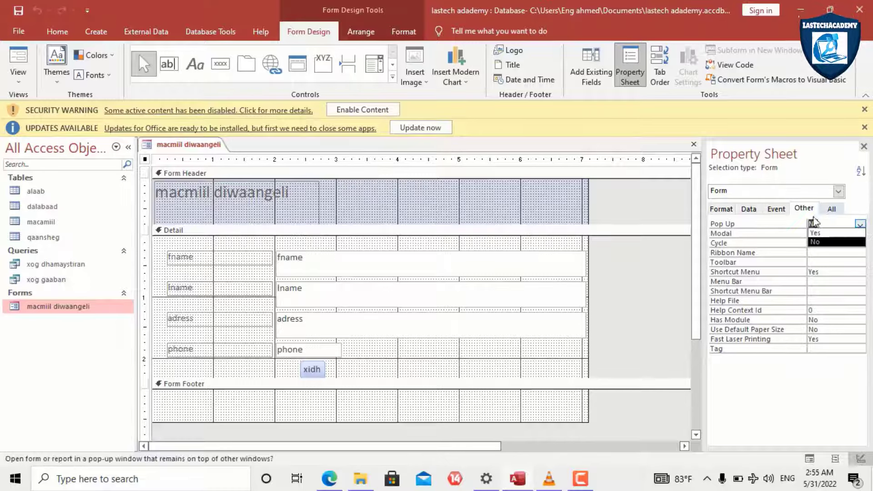
pyautogui.click(816, 232)
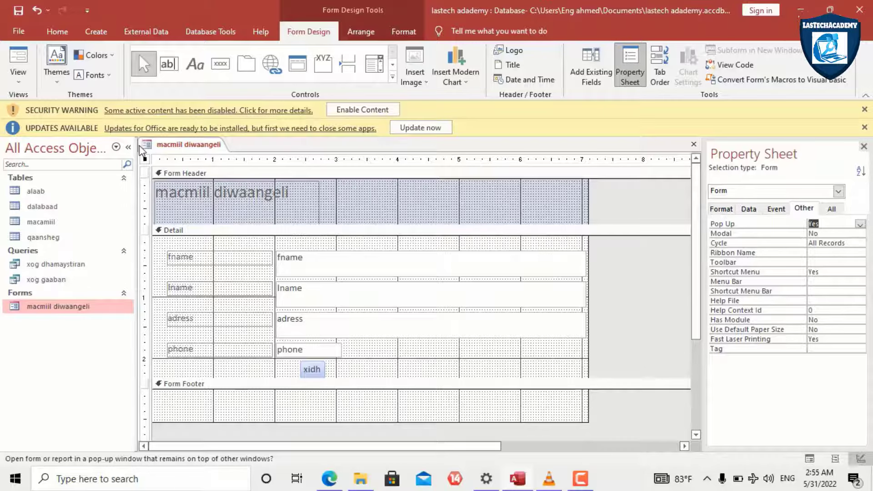
# - Open the form as a pop-up, reposition it, close with xidh saving changes, then reopen it
pyautogui.rightClick(63, 308)
pyautogui.click(91, 136)
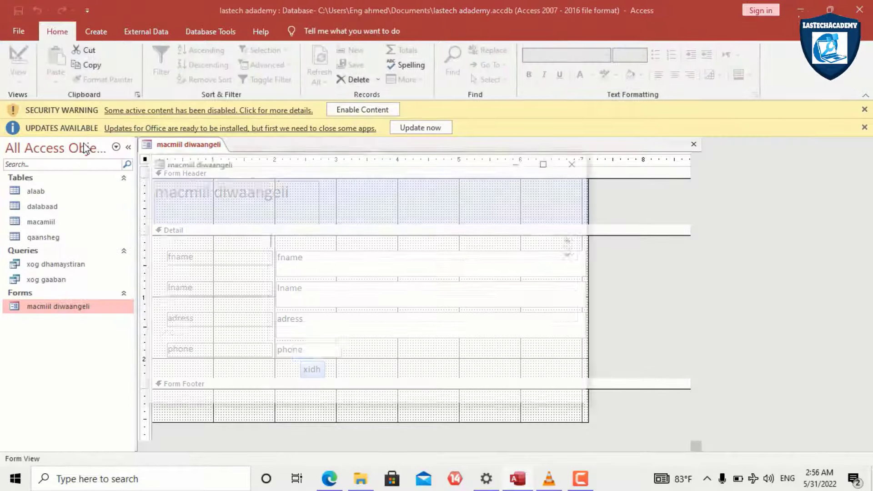
pyautogui.moveTo(276, 168); pyautogui.dragTo(339, 161)
pyautogui.moveTo(406, 175); pyautogui.dragTo(398, 149)
pyautogui.click(324, 335)
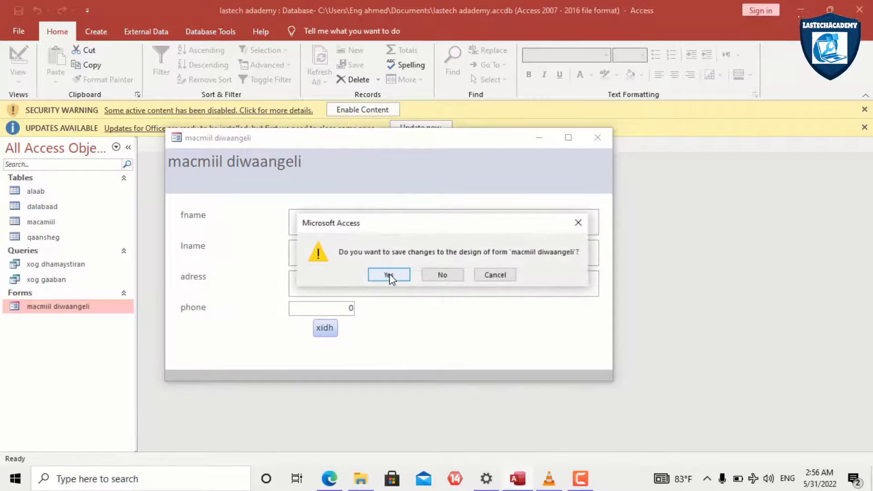
pyautogui.click(388, 274)
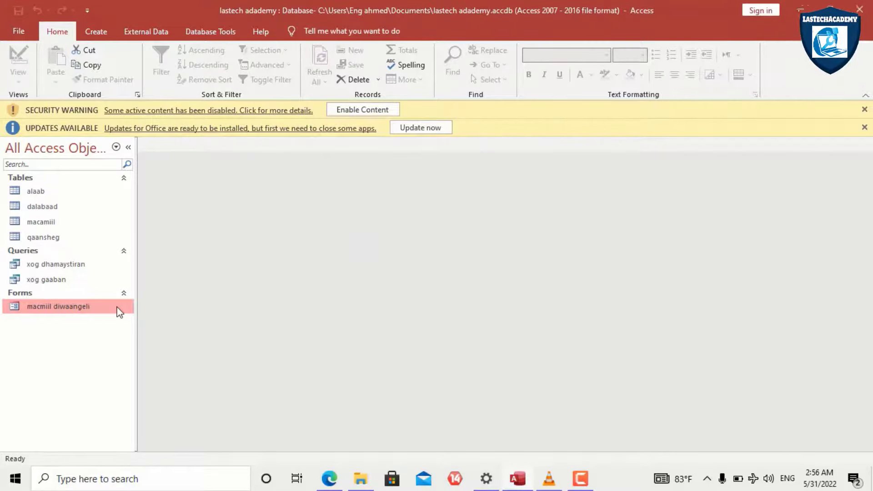
pyautogui.doubleClick(119, 312)
pyautogui.click(375, 268)
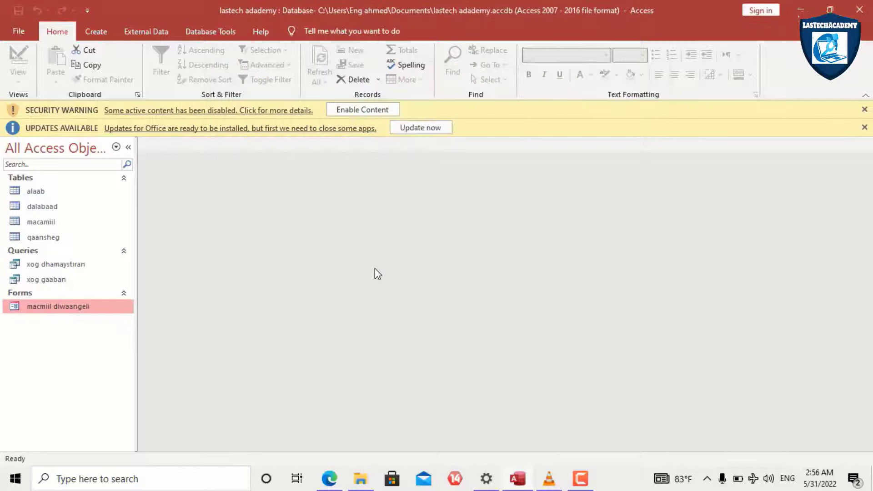
pyautogui.doubleClick(83, 307)
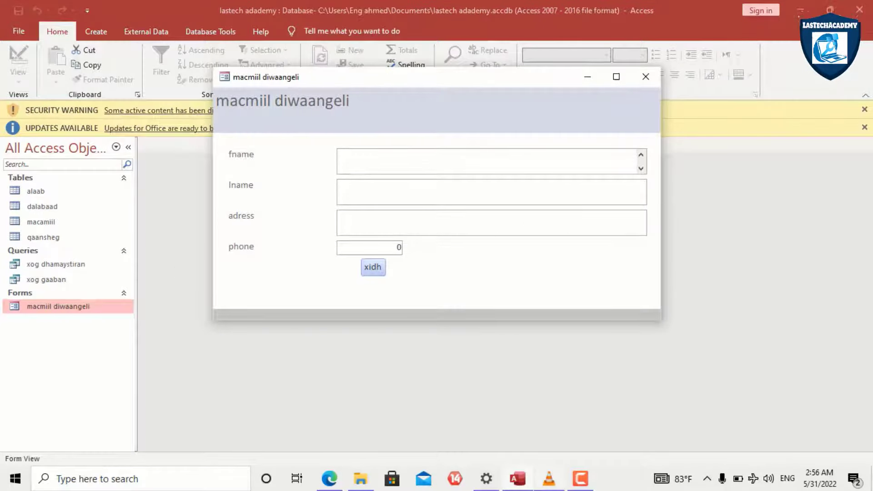
pyautogui.click(578, 483)
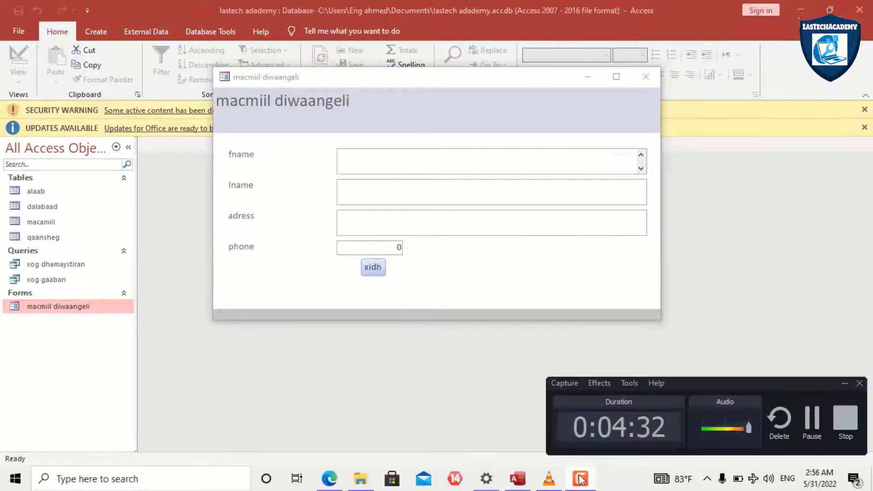
pyautogui.click(813, 435)
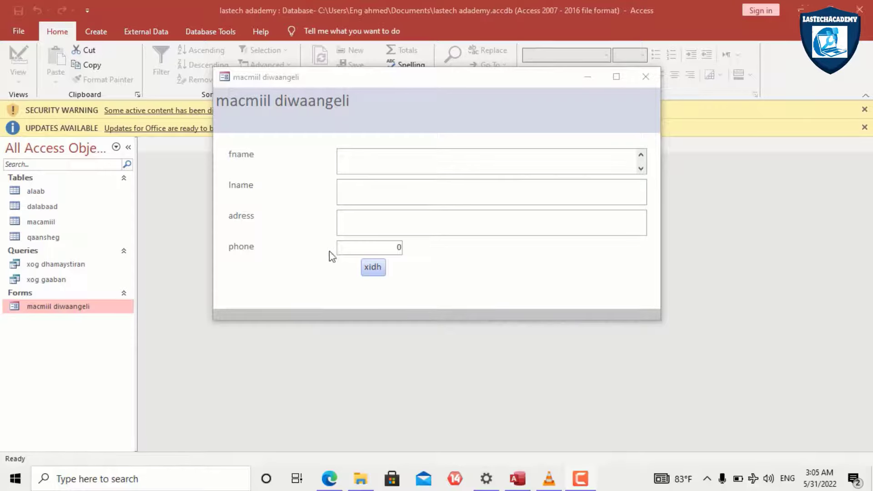
pyautogui.click(357, 167)
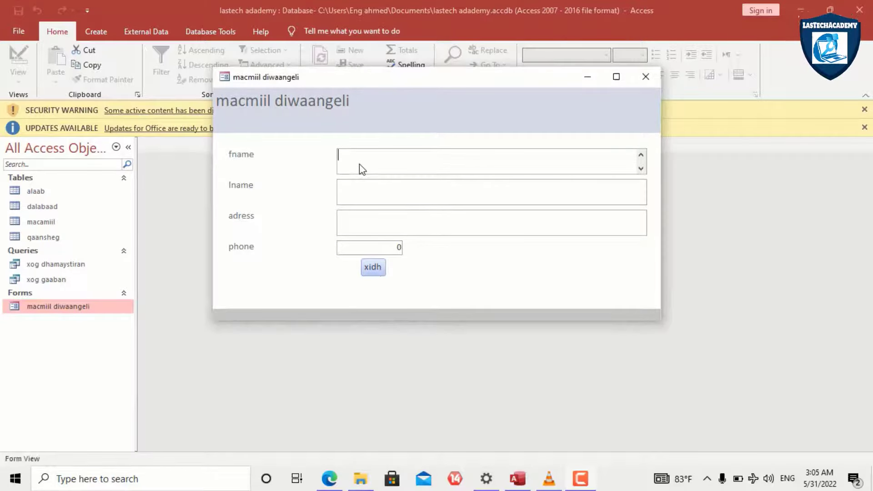
pyautogui.click(374, 196)
pyautogui.click(353, 222)
pyautogui.click(364, 249)
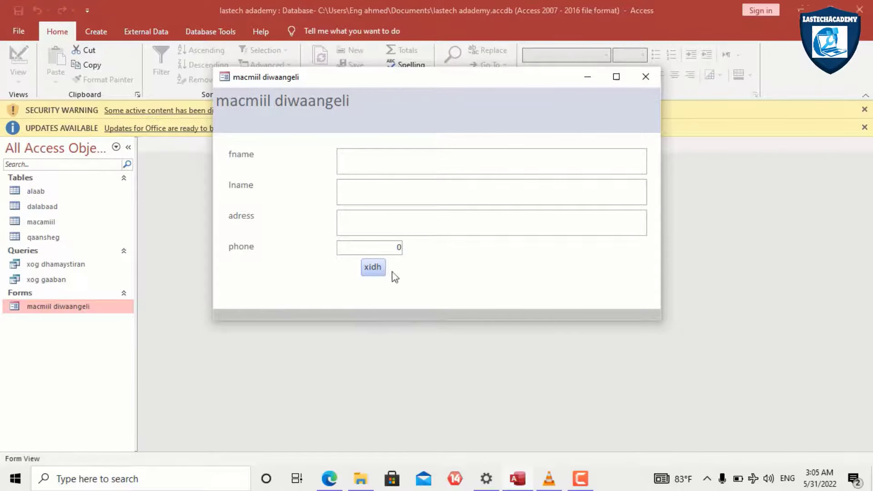
pyautogui.click(373, 269)
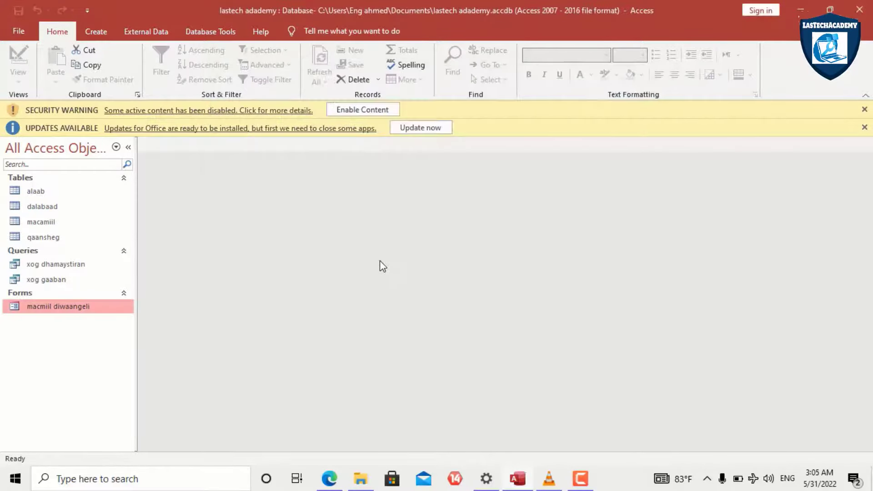
# - Reopen the macmiil diwaangeli form in Design View
pyautogui.rightClick(62, 309)
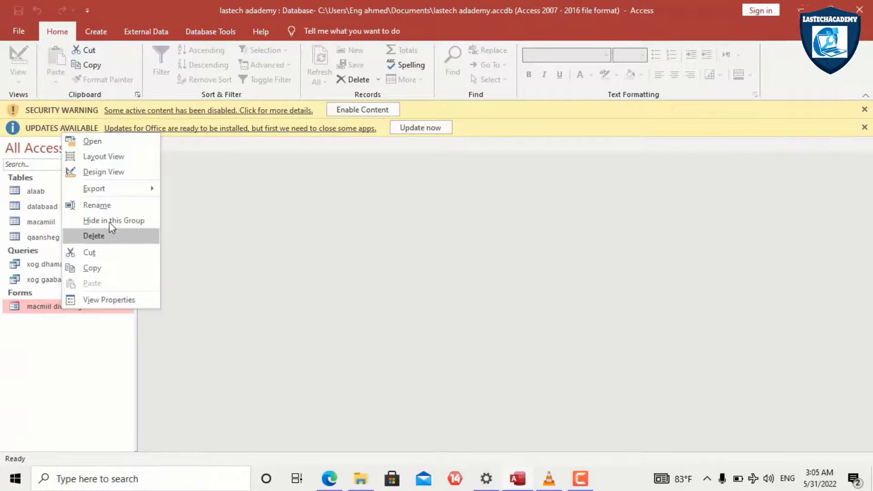
pyautogui.click(319, 314)
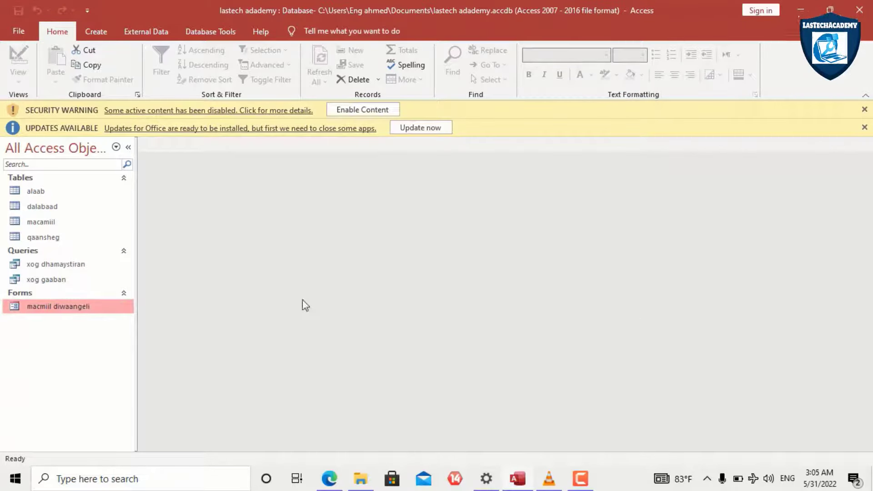
pyautogui.rightClick(84, 311)
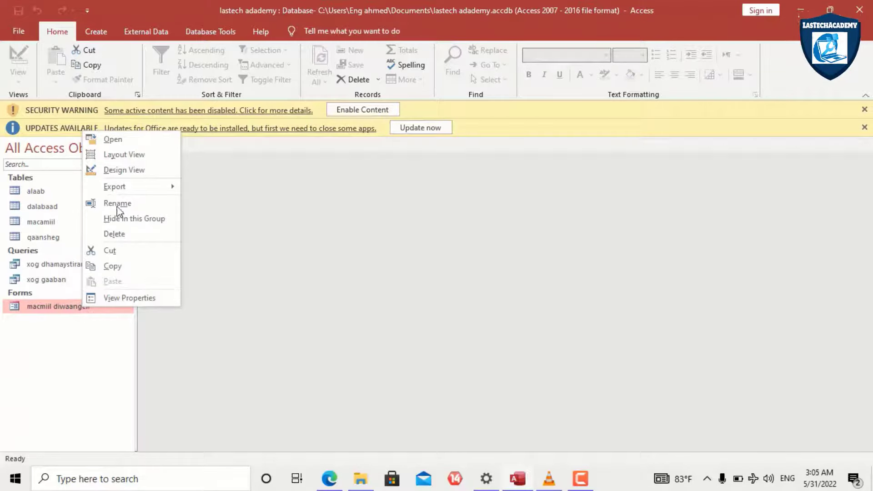
pyautogui.click(110, 171)
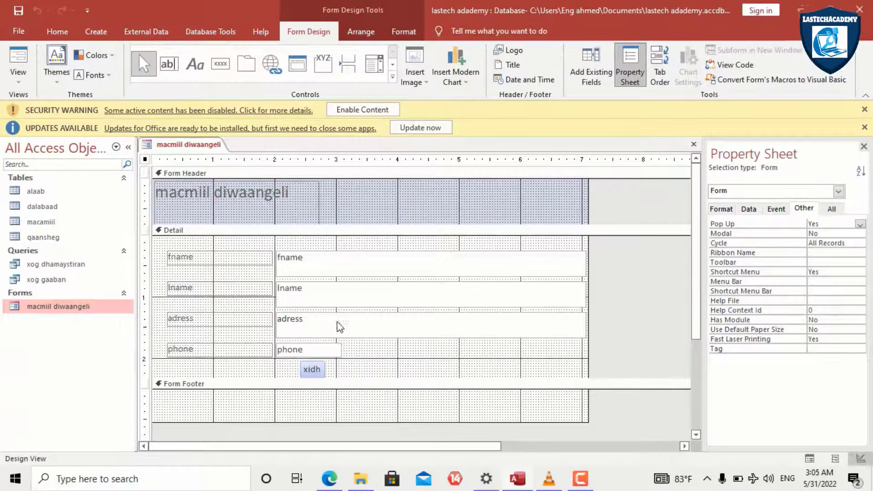
# - Draw a button right of xidh in Detail with the Record Operations > Save Record action
pyautogui.click(228, 55)
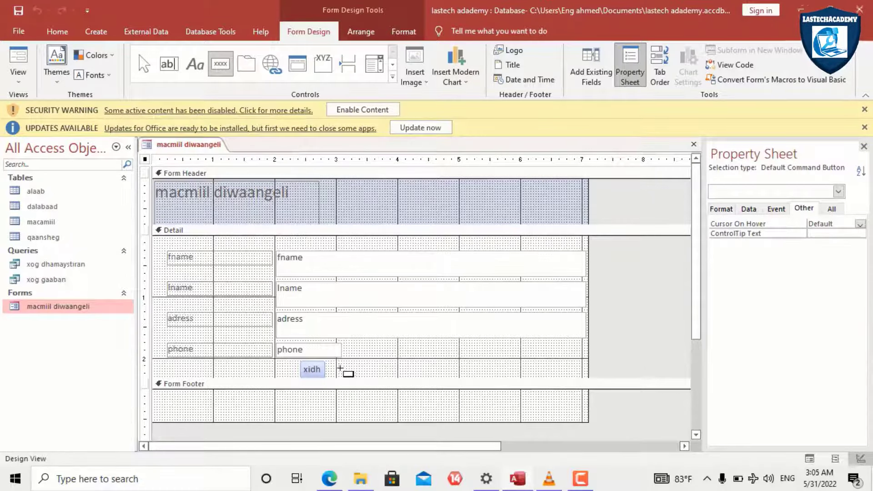
pyautogui.moveTo(339, 366); pyautogui.dragTo(380, 378)
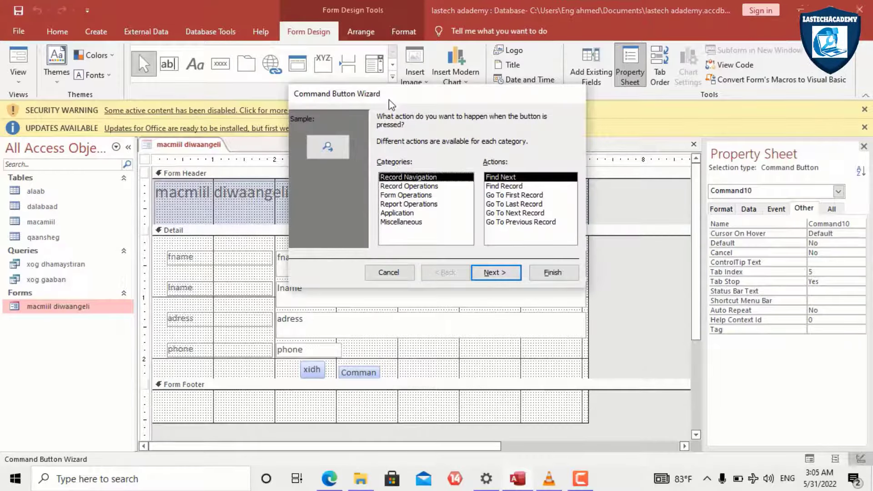
pyautogui.moveTo(402, 94); pyautogui.dragTo(441, 91)
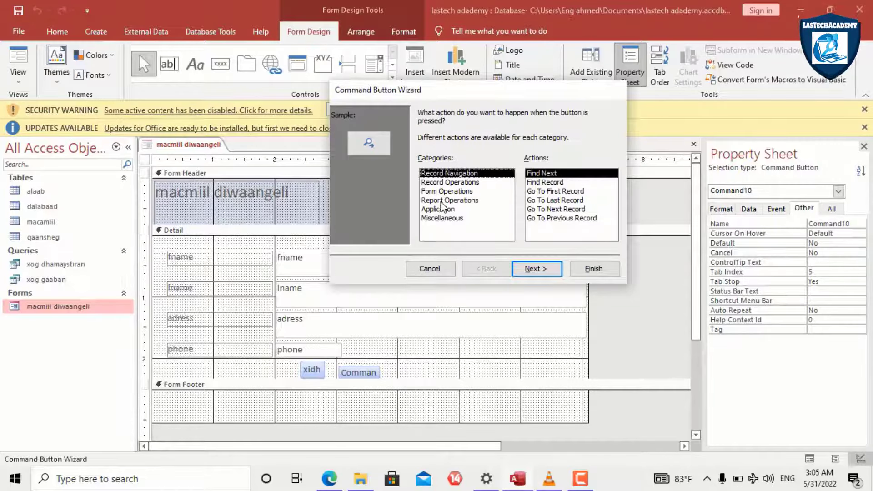
pyautogui.click(445, 183)
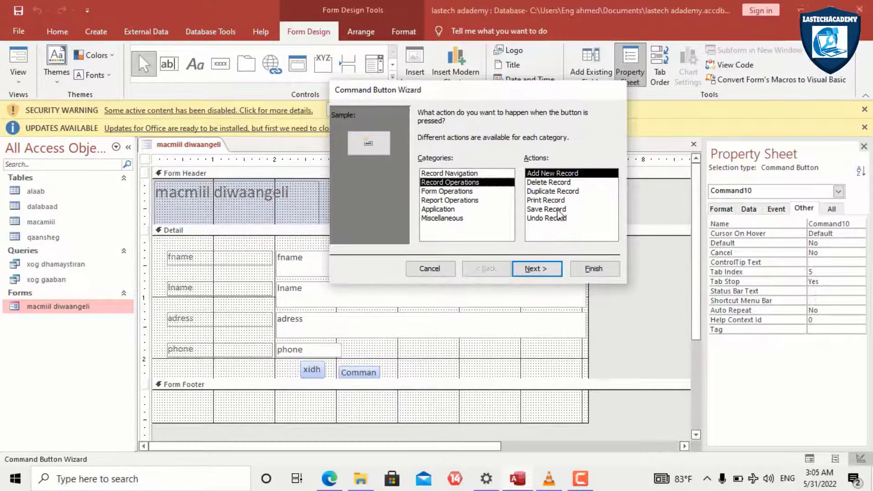
pyautogui.click(559, 210)
pyautogui.click(533, 268)
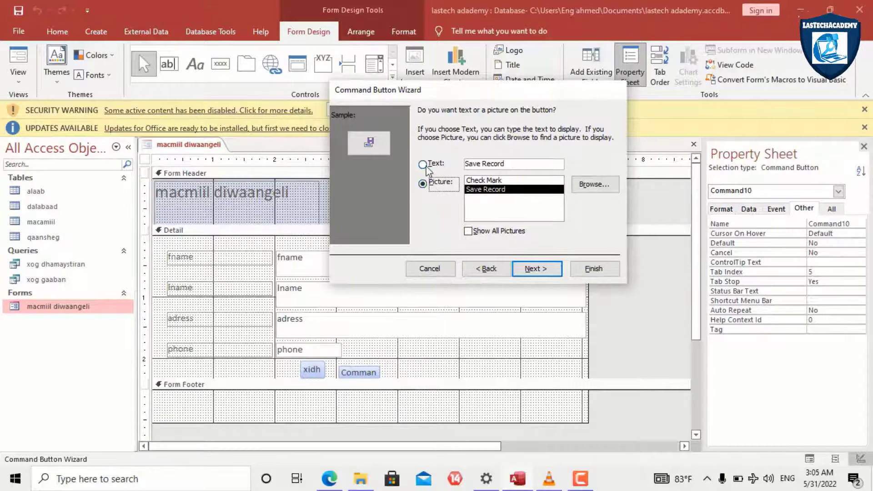
# - Caption the new button 'xaree' as text and finish the wizard
pyautogui.click(424, 164)
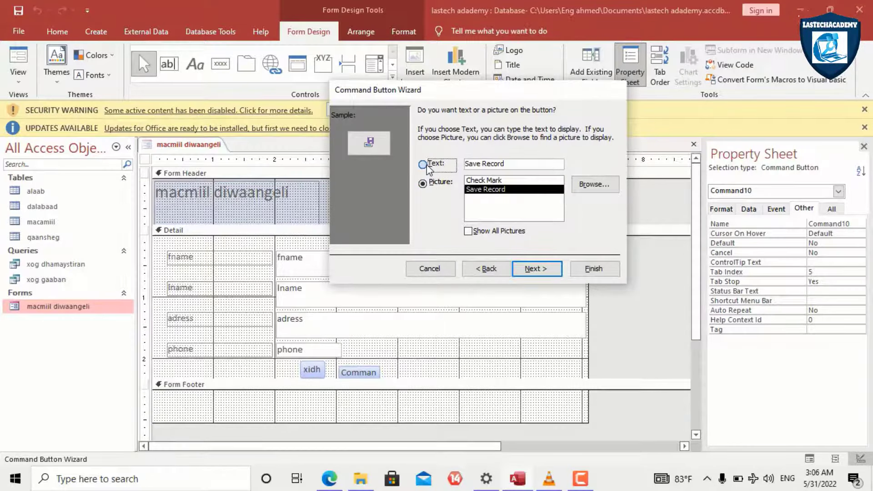
pyautogui.click(510, 165)
pyautogui.press('BackSpace')
pyautogui.press('BackSpace')
pyautogui.press('BackSpace')
pyautogui.press('BackSpace')
pyautogui.press('BackSpace')
pyautogui.press('BackSpace')
pyautogui.press('BackSpace')
pyautogui.press('BackSpace')
pyautogui.press('BackSpace')
pyautogui.press('BackSpace')
pyautogui.press('BackSpace')
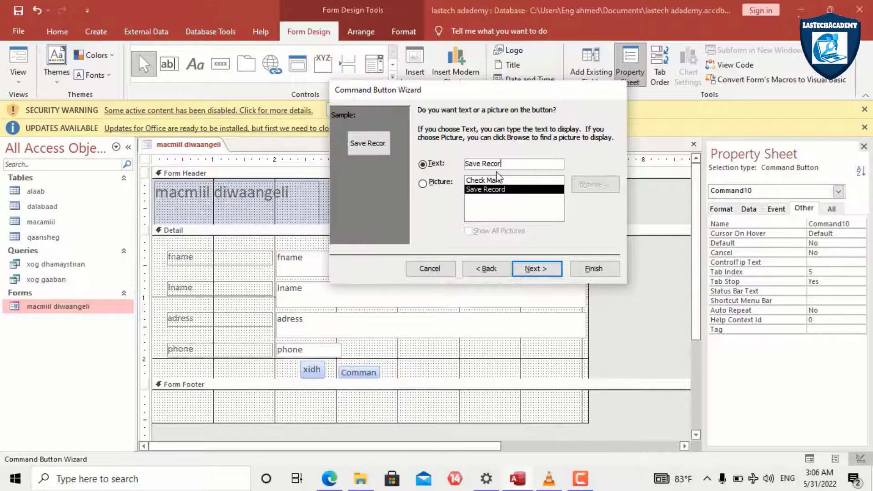
pyautogui.write('xaree')
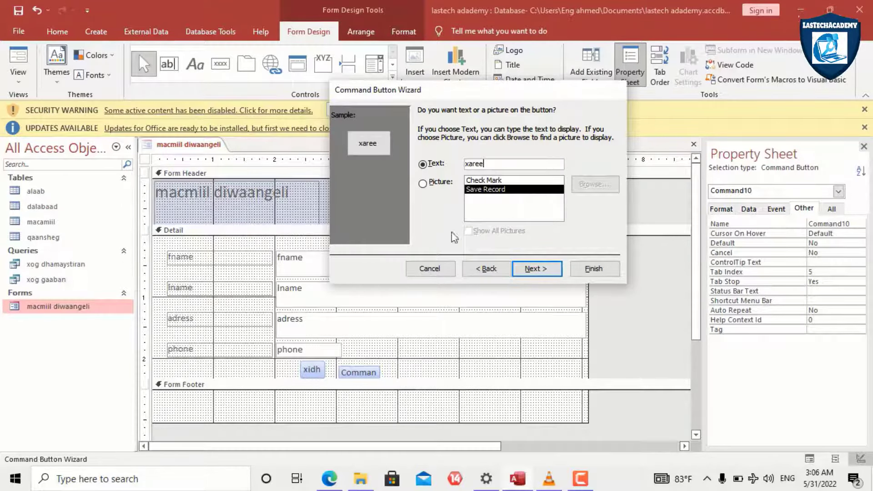
pyautogui.click(530, 269)
pyautogui.click(591, 269)
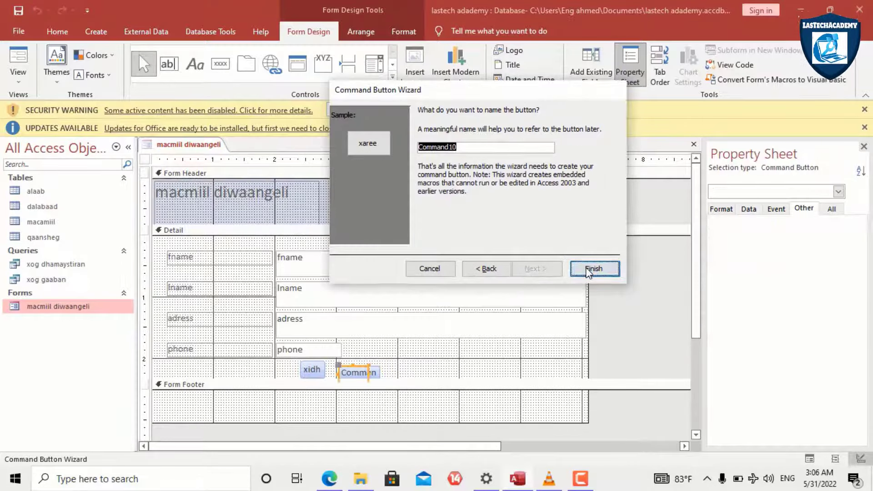
# - Open the form and enter a sample record with last name 'geele', address and phone
pyautogui.rightClick(54, 308)
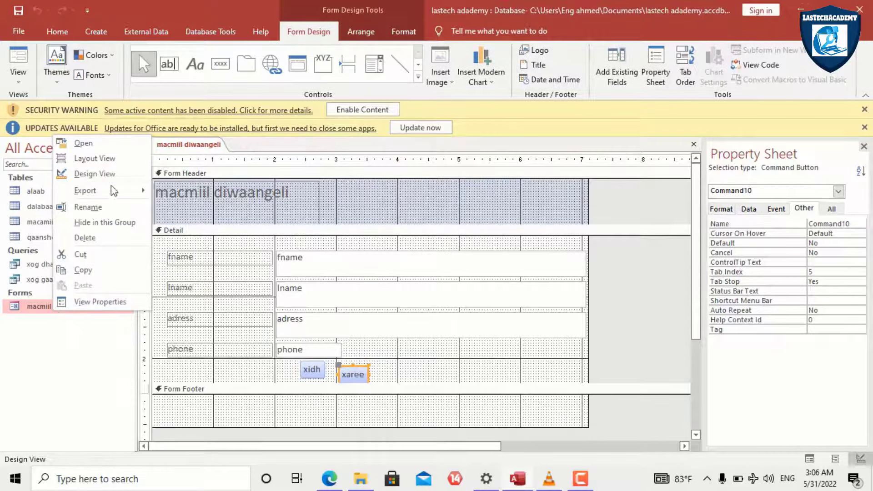
pyautogui.click(103, 144)
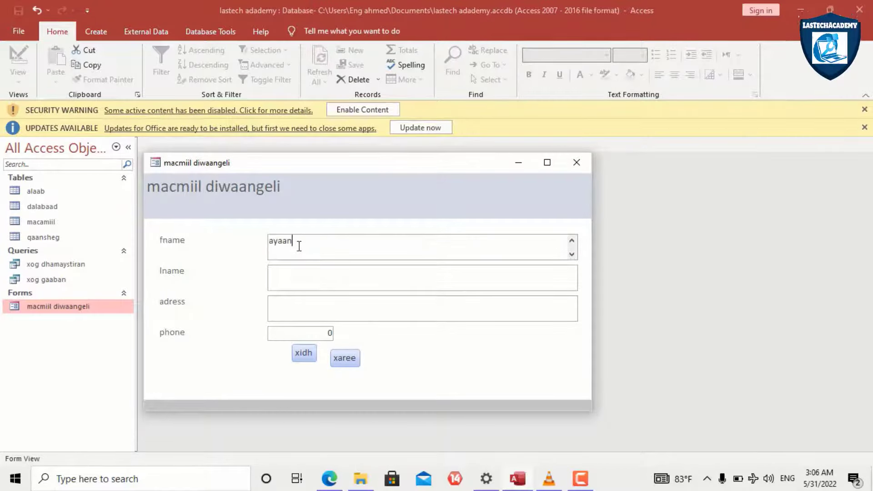
pyautogui.click(291, 276)
pyautogui.write('gee')
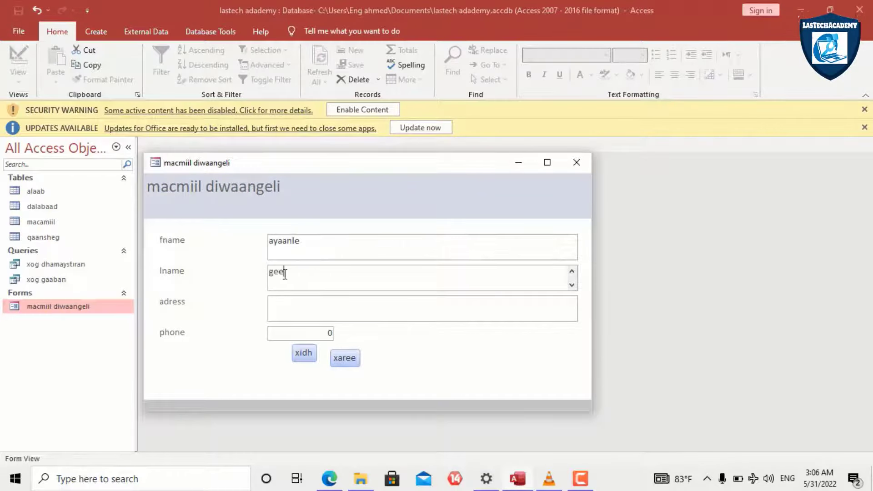
pyautogui.write('le')
pyautogui.click(317, 308)
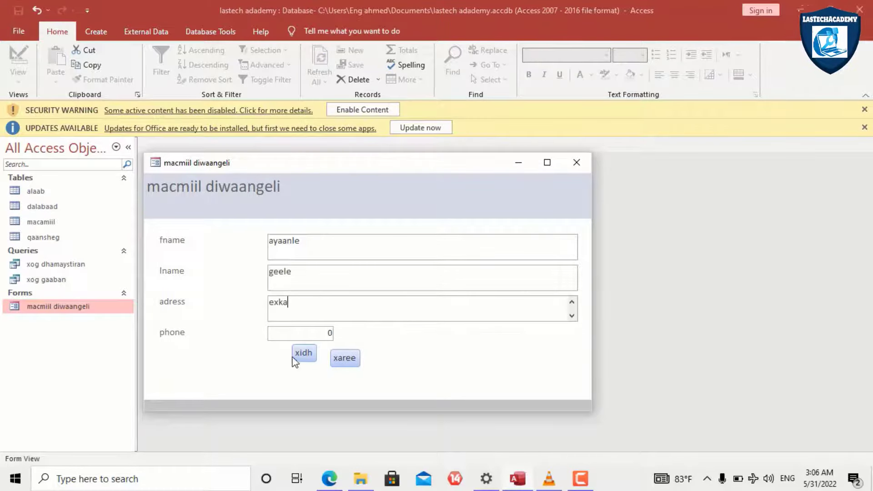
pyautogui.press('Tab')
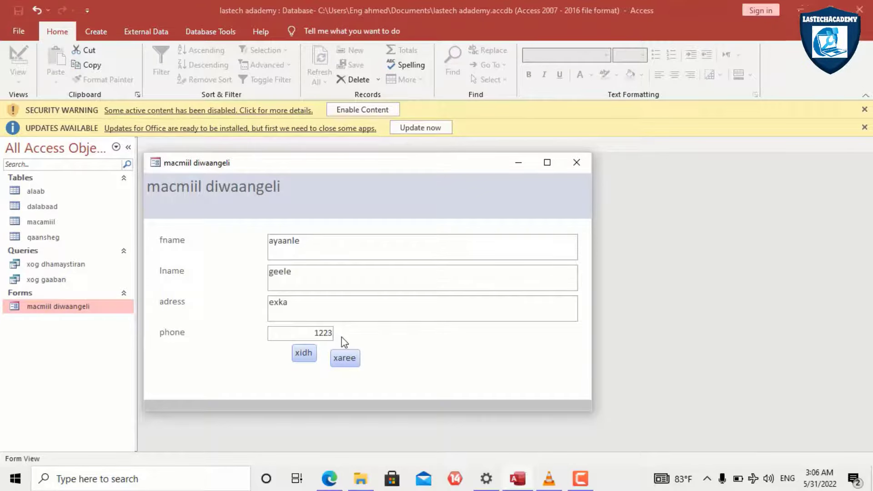
pyautogui.click(353, 361)
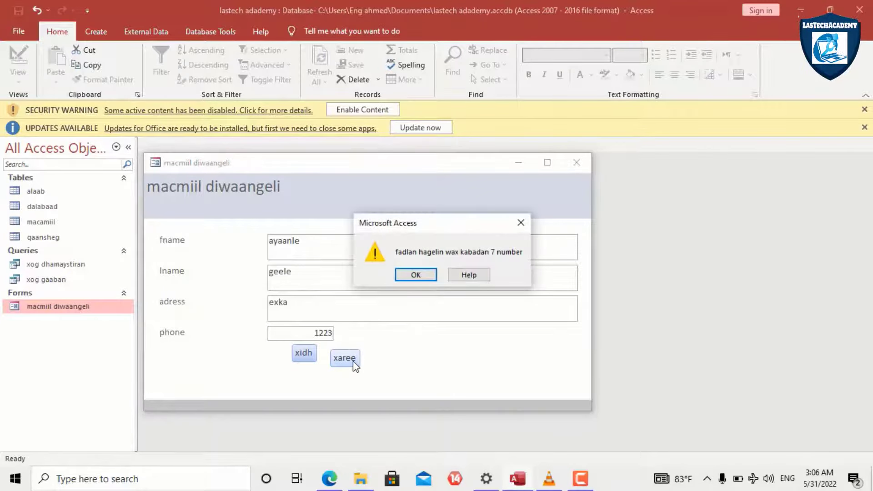
pyautogui.moveTo(437, 220); pyautogui.dragTo(491, 177)
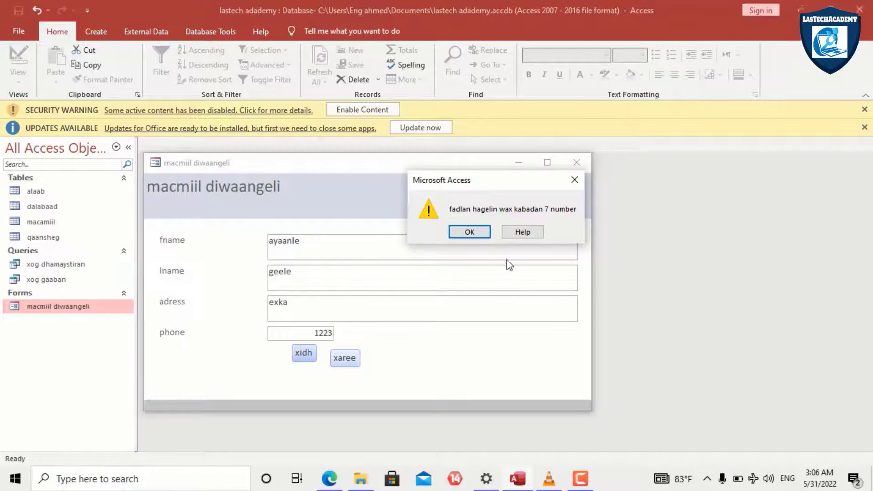
pyautogui.click(475, 232)
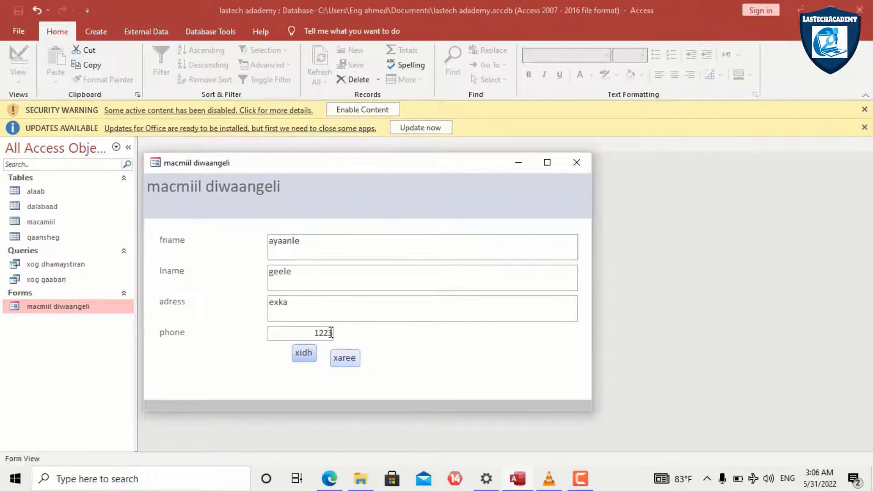
pyautogui.moveTo(333, 332); pyautogui.dragTo(304, 329)
pyautogui.press('BackSpace')
pyautogui.write('2233441')
pyautogui.click(347, 358)
pyautogui.click(299, 355)
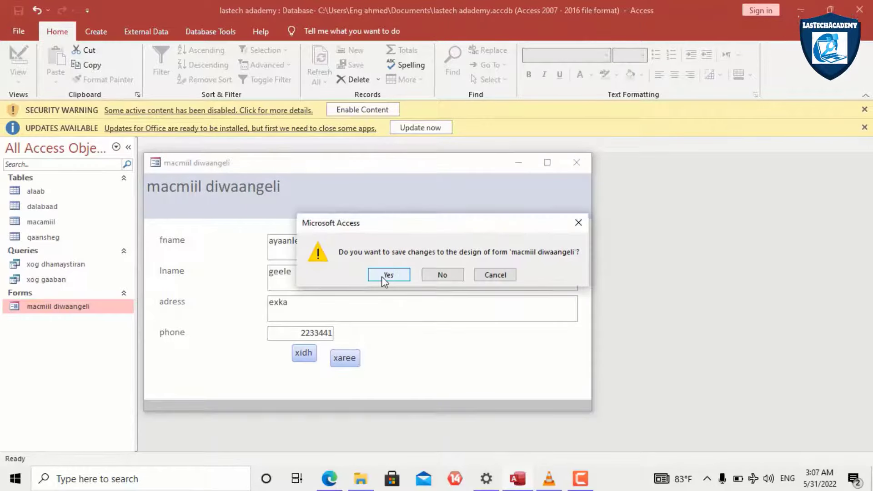
pyautogui.click(385, 276)
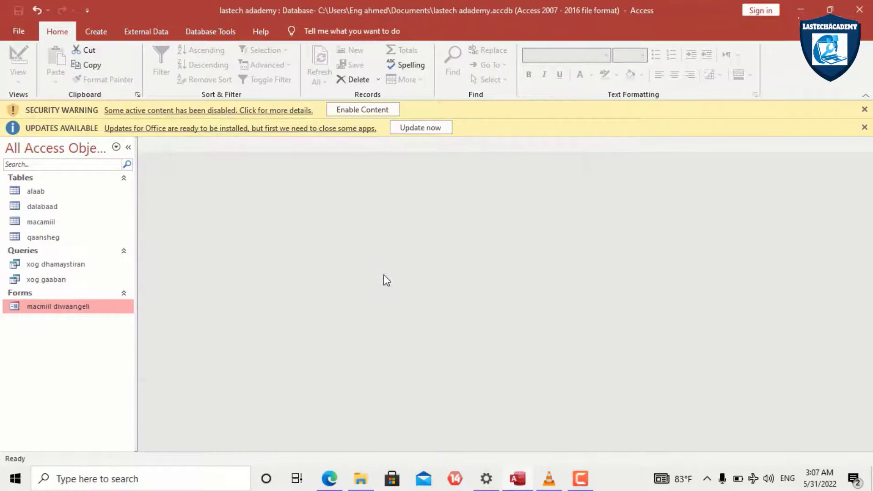
# - Reopen the form in Design View and open the xaree button's On Click event macro
pyautogui.rightClick(81, 312)
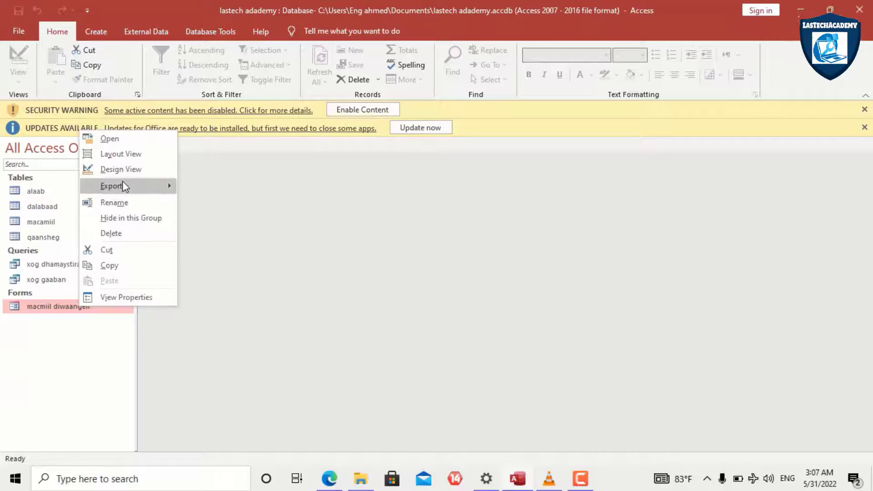
pyautogui.click(120, 170)
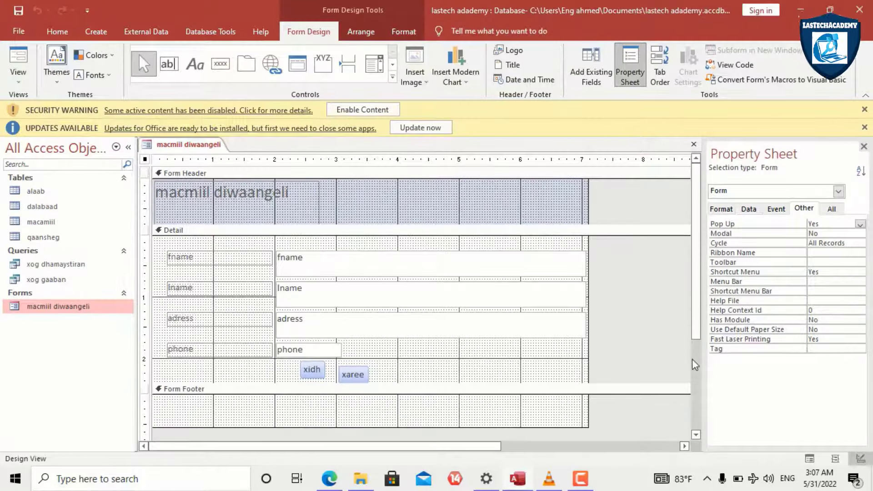
pyautogui.click(359, 378)
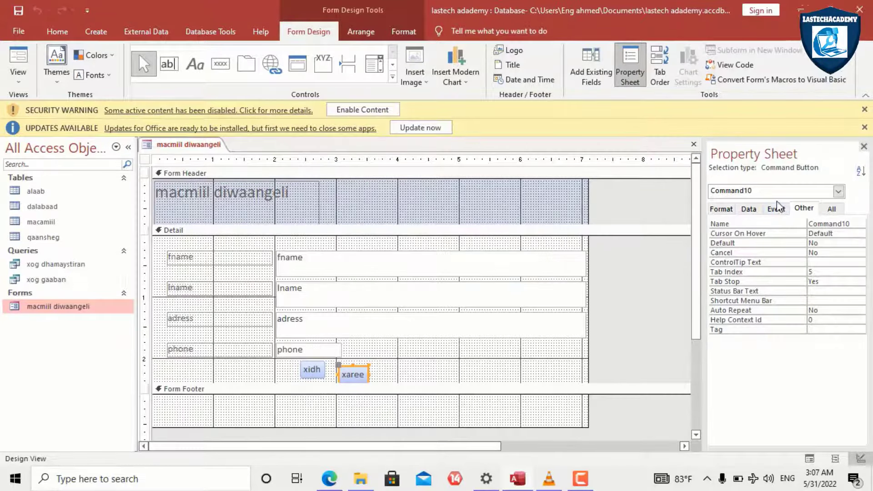
pyautogui.click(778, 210)
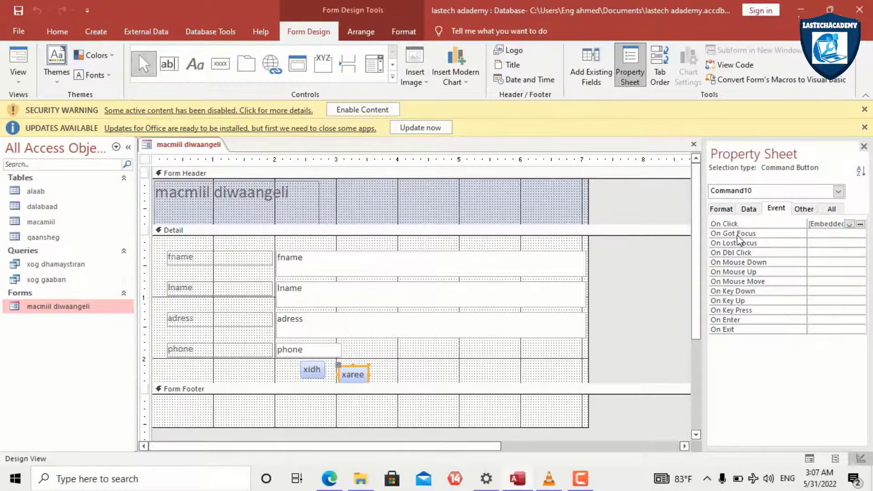
pyautogui.click(860, 225)
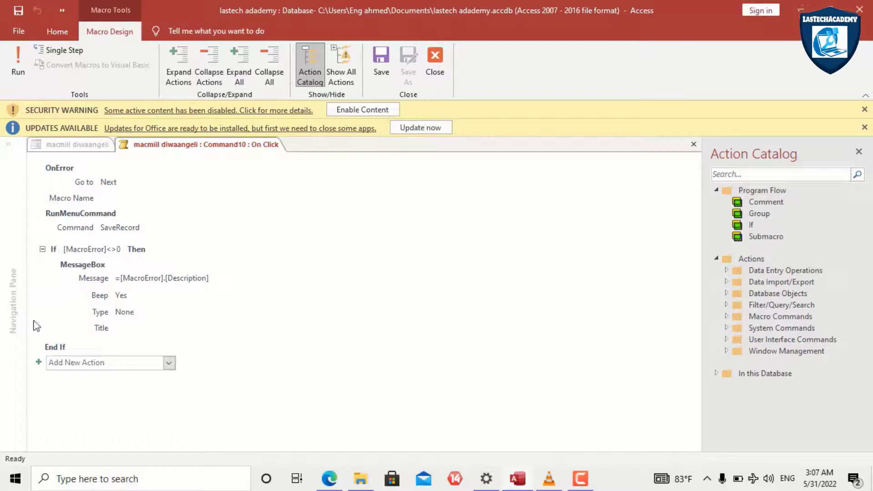
# - Collapse the OnError, RunMenuCommand SaveRecord and If blocks in xaree's On Click macro
pyautogui.click(38, 167)
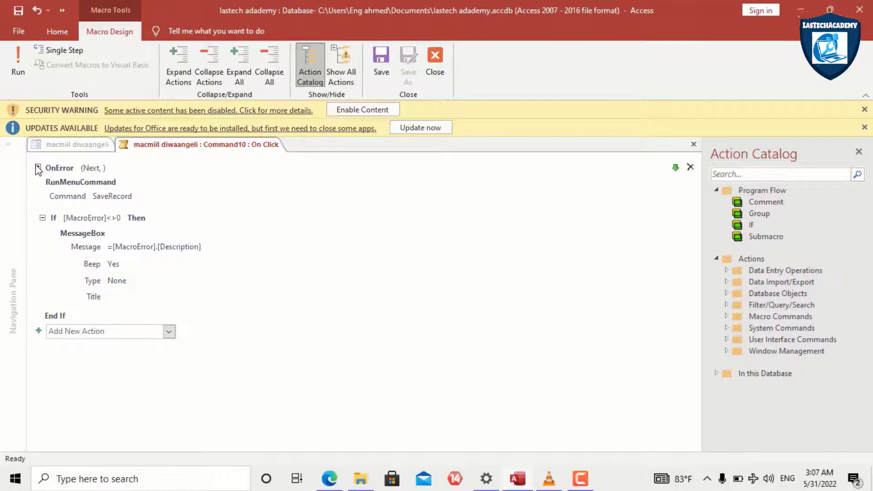
pyautogui.click(38, 168)
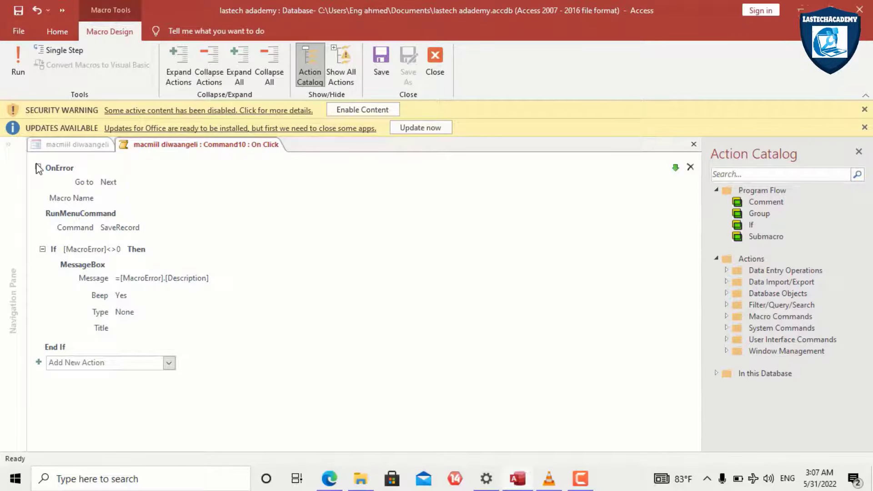
pyautogui.click(38, 167)
pyautogui.click(38, 168)
pyautogui.click(39, 167)
pyautogui.click(38, 181)
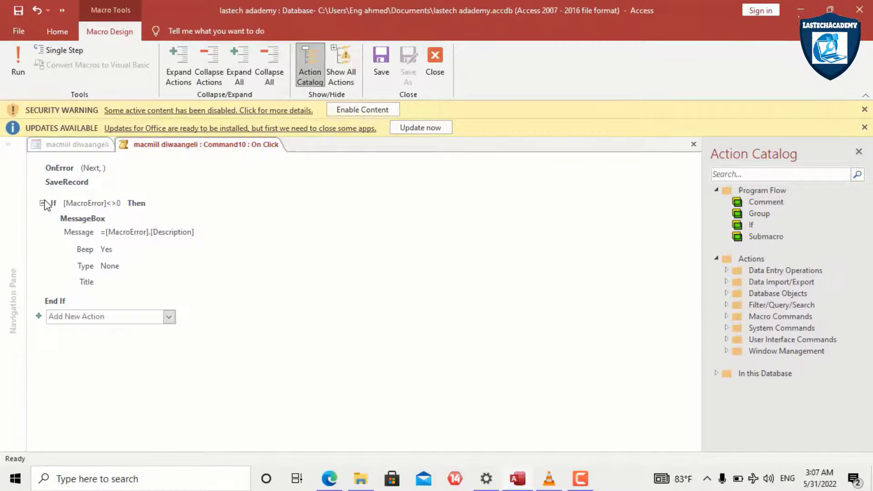
pyautogui.click(43, 204)
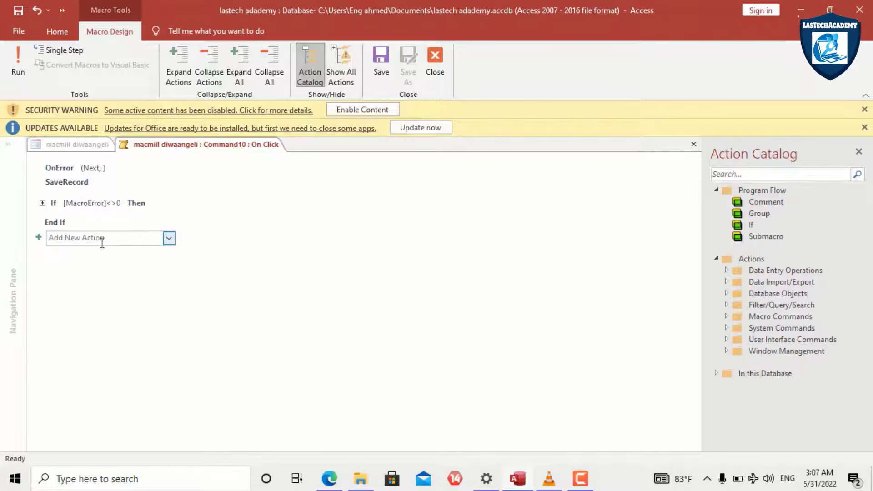
pyautogui.click(169, 239)
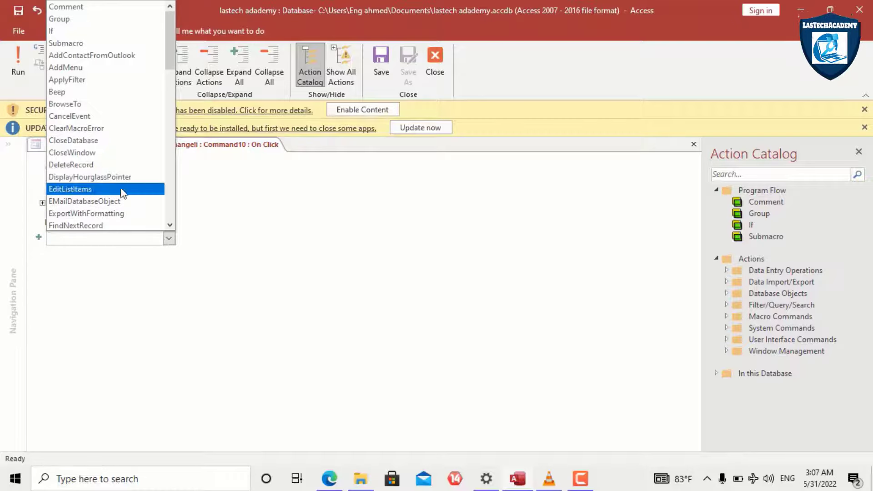
# - Add a MessageBox action with the message 'waala save gareyey'
pyautogui.scroll(-1, 116, 179)
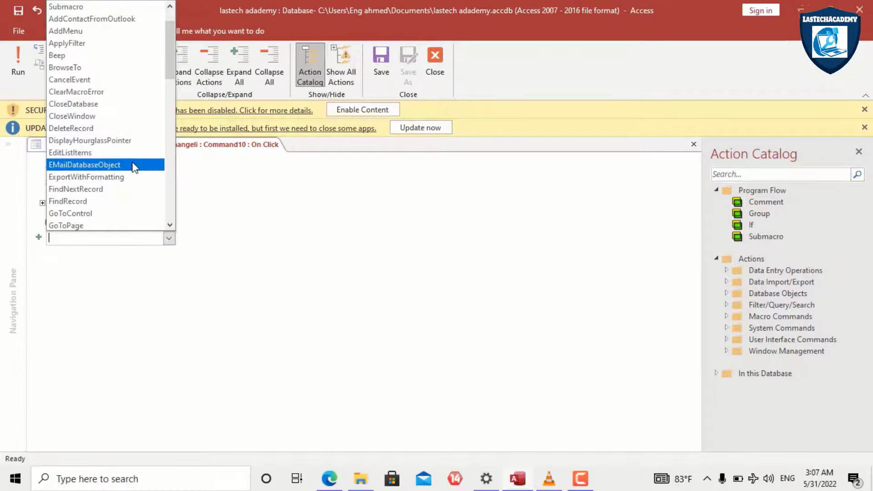
pyautogui.scroll(-2, 132, 163)
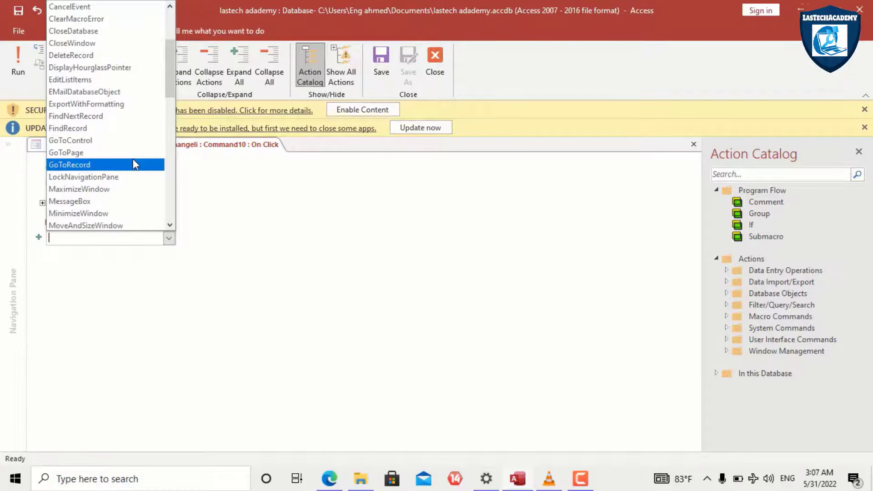
pyautogui.click(73, 202)
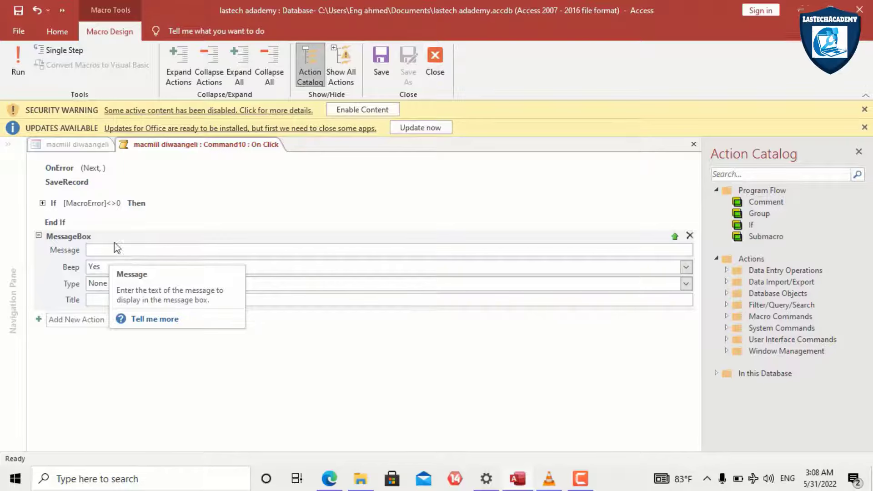
pyautogui.click(100, 248)
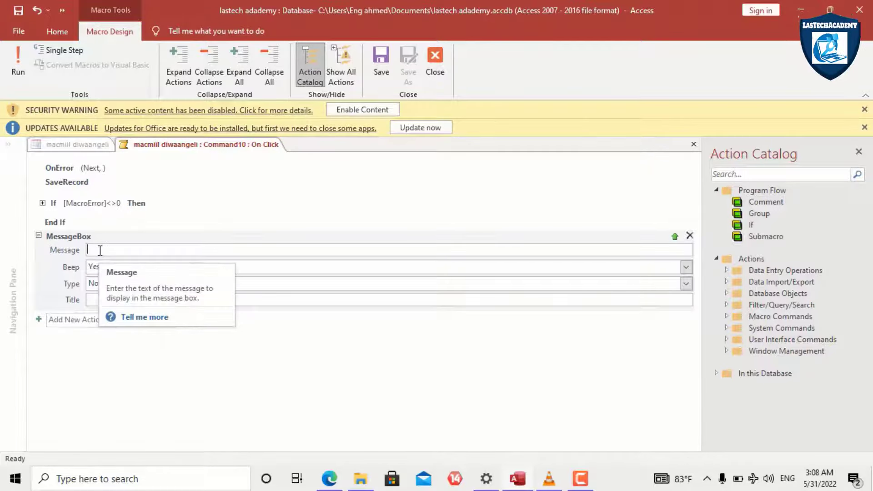
pyautogui.write('waala save gareyey')
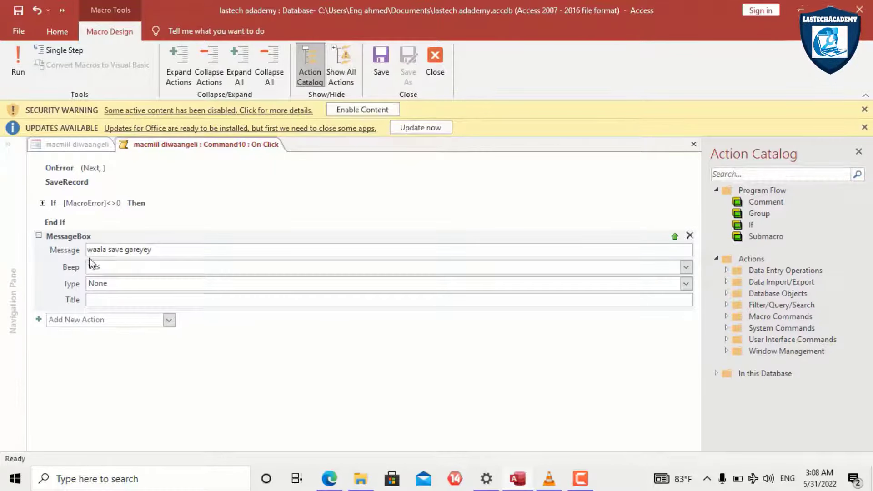
# - Set the message box type to Information and its title to ogaysiis
pyautogui.click(150, 283)
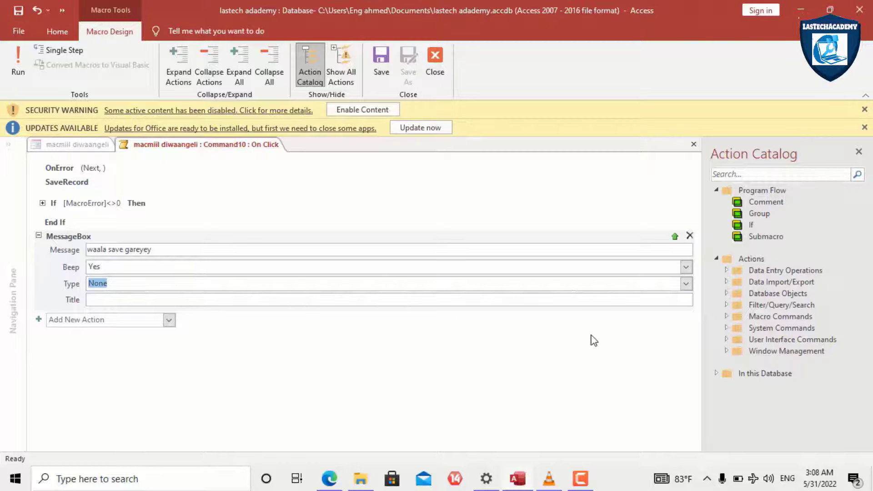
pyautogui.click(686, 284)
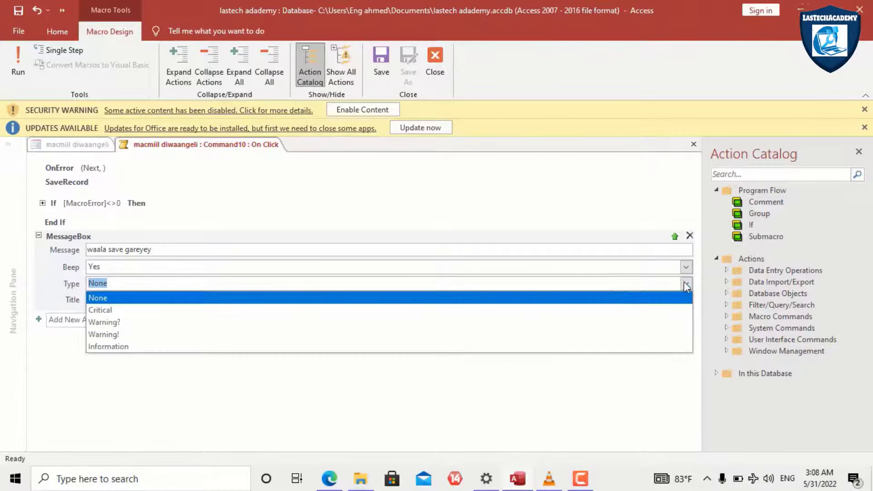
pyautogui.click(130, 349)
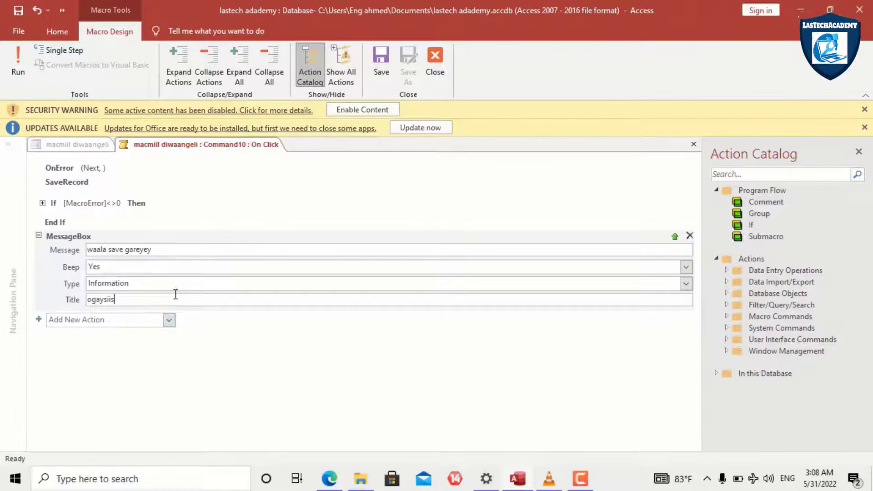
pyautogui.click(259, 301)
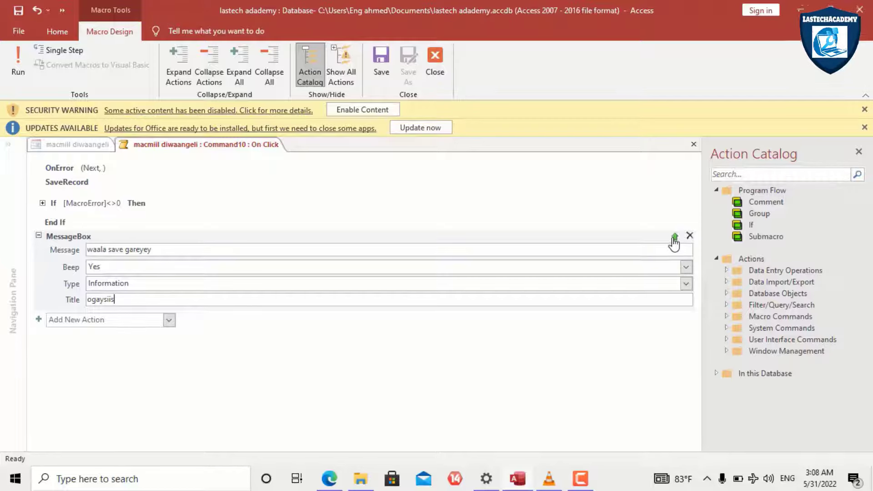
# - Move the 'waala save gareyey' MessageBox above the If block, right after SaveRecord, and collapse it
pyautogui.click(675, 237)
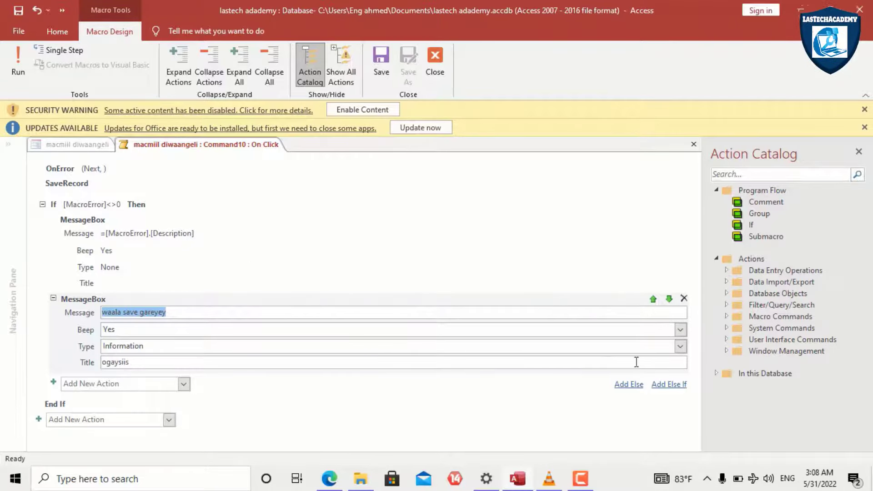
pyautogui.click(653, 298)
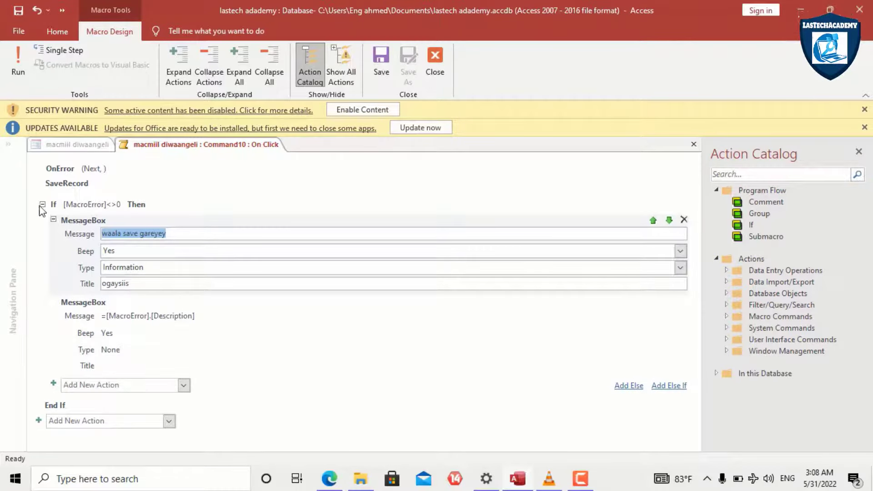
pyautogui.click(653, 222)
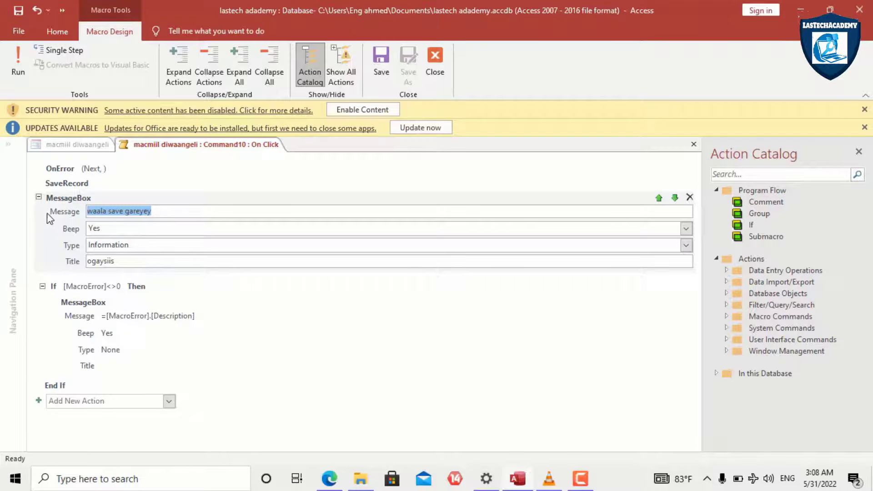
pyautogui.click(39, 198)
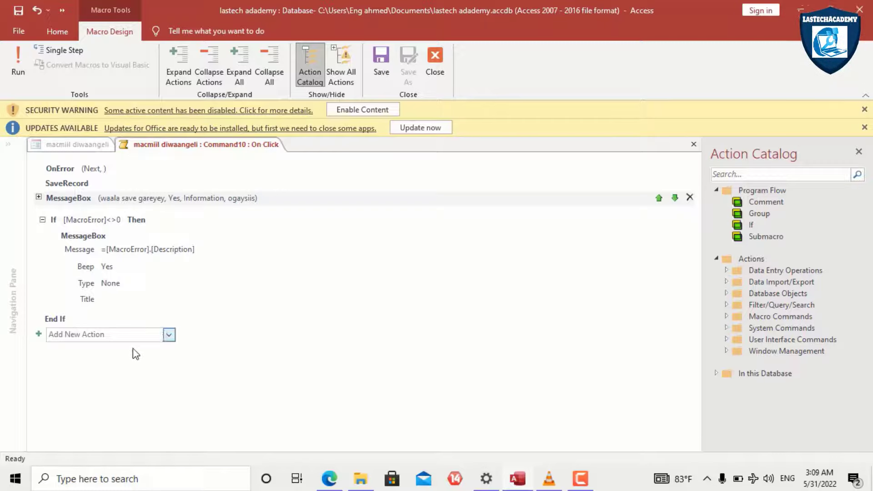
pyautogui.click(168, 335)
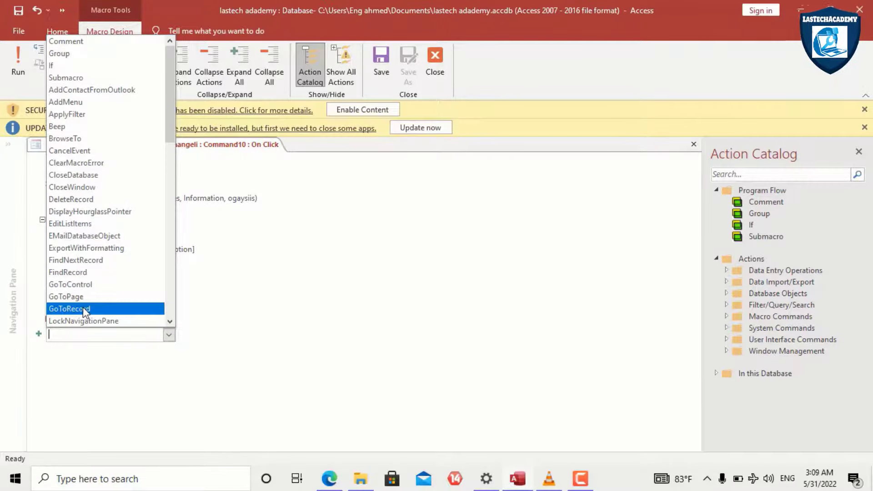
# - Add a GoToRecord action with Record set to New
pyautogui.click(70, 308)
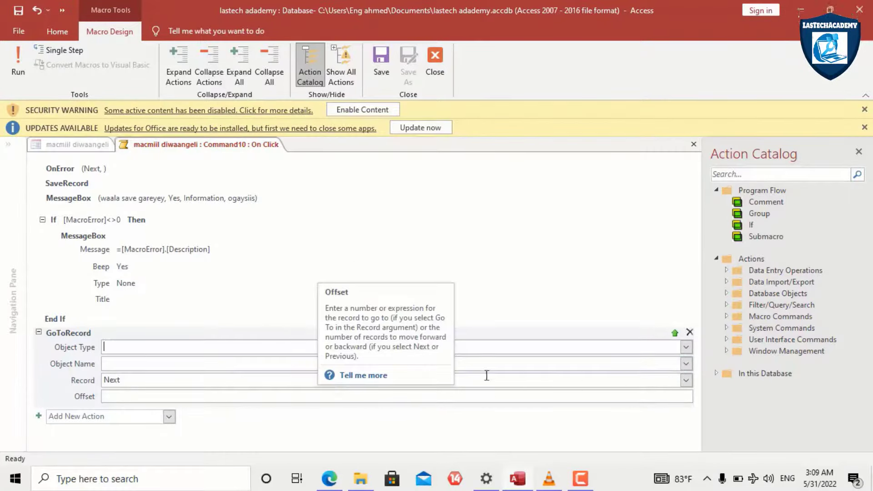
pyautogui.click(683, 367)
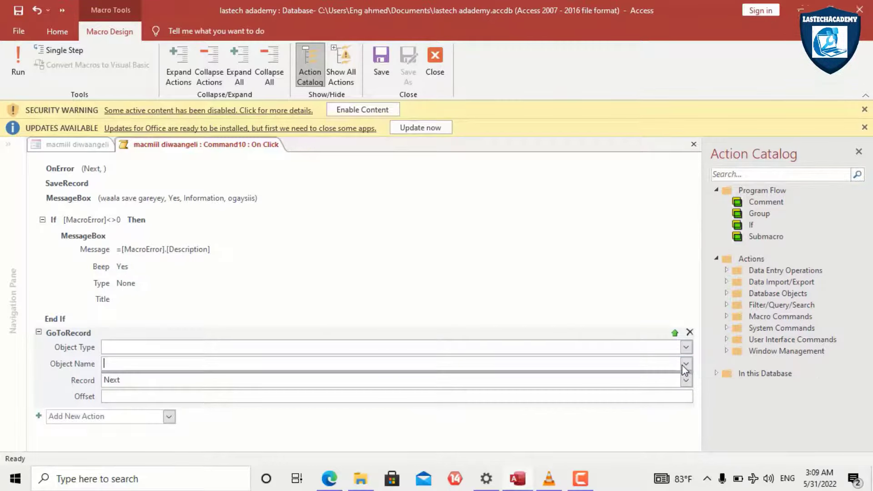
pyautogui.click(687, 381)
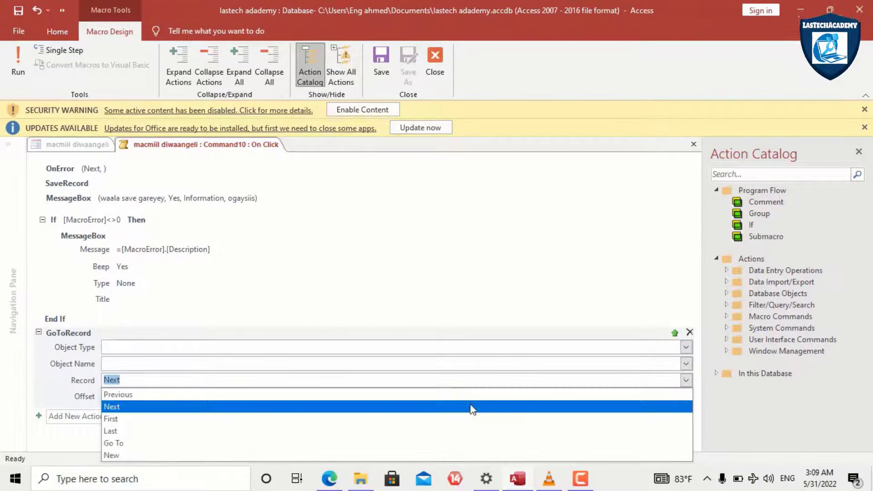
pyautogui.click(146, 455)
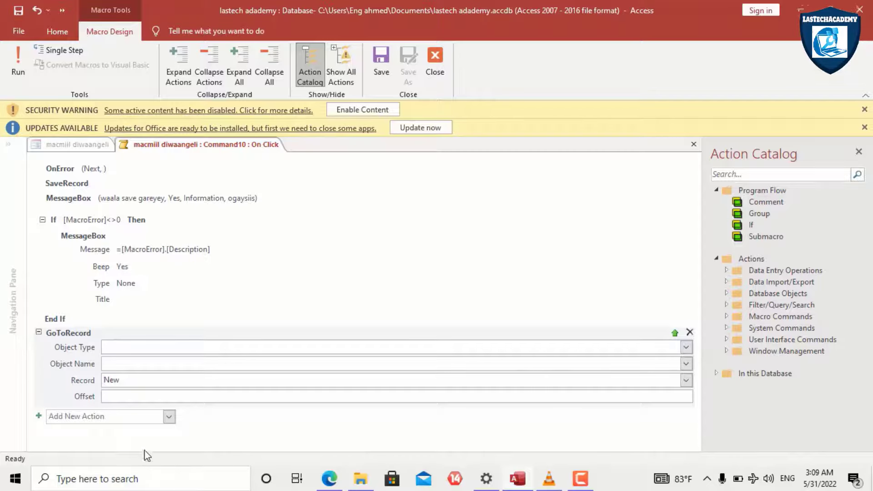
# - Move GoToRecord above the If block, collapse it, and close the macro
pyautogui.click(674, 333)
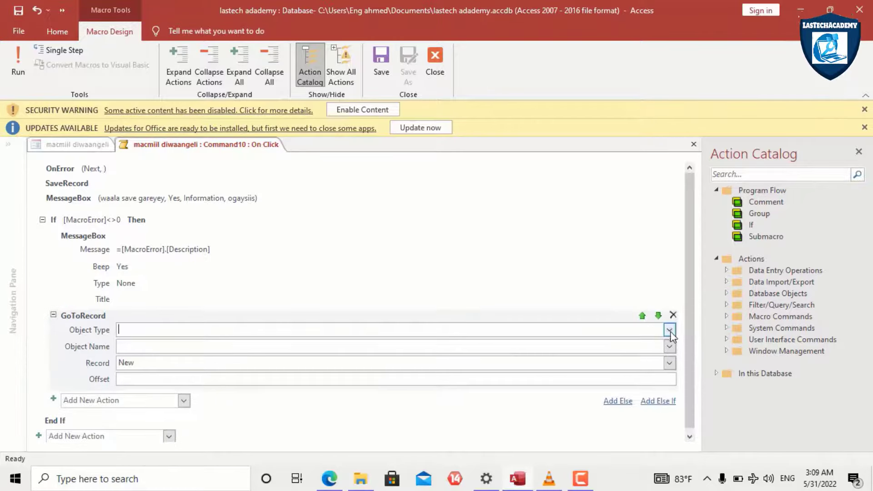
pyautogui.click(642, 315)
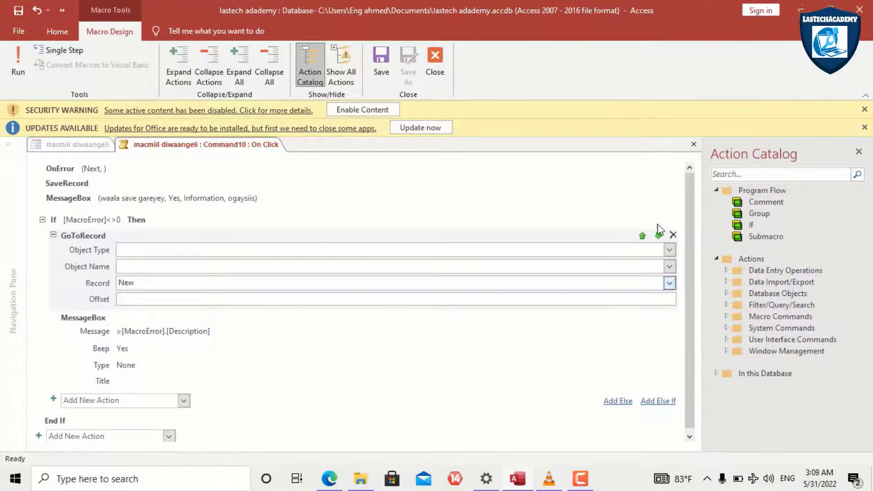
pyautogui.click(642, 236)
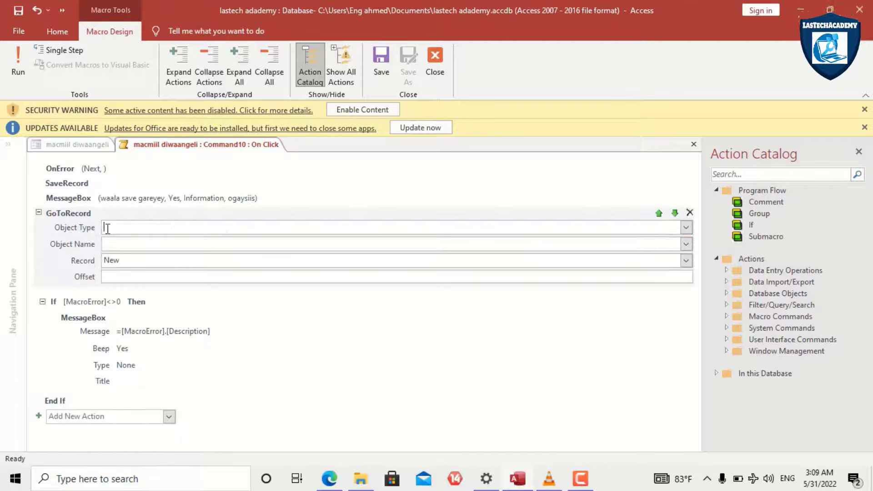
pyautogui.click(38, 213)
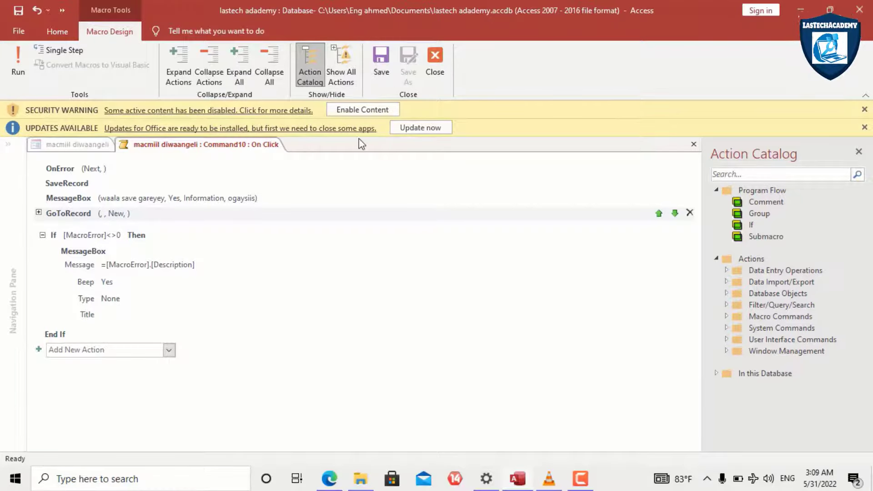
pyautogui.click(434, 64)
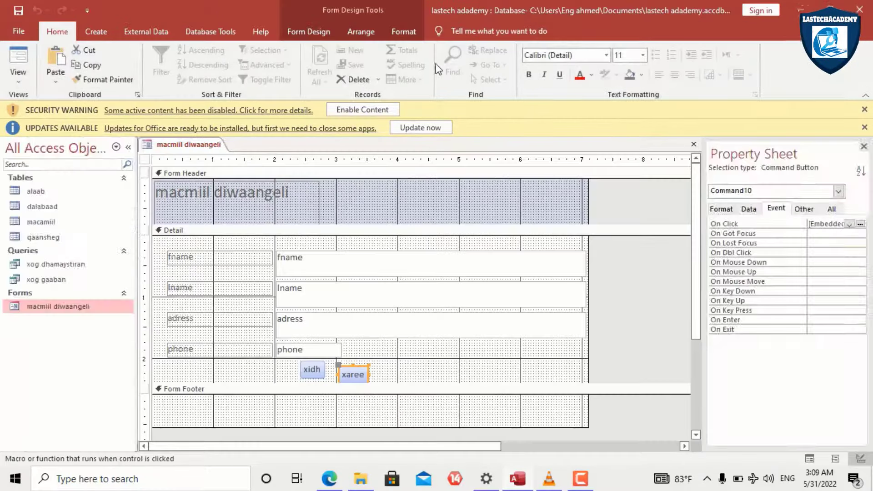
# - Open the macmiil diwaangeli form and enter a test customer's first name, last name, address and phone
pyautogui.rightClick(76, 306)
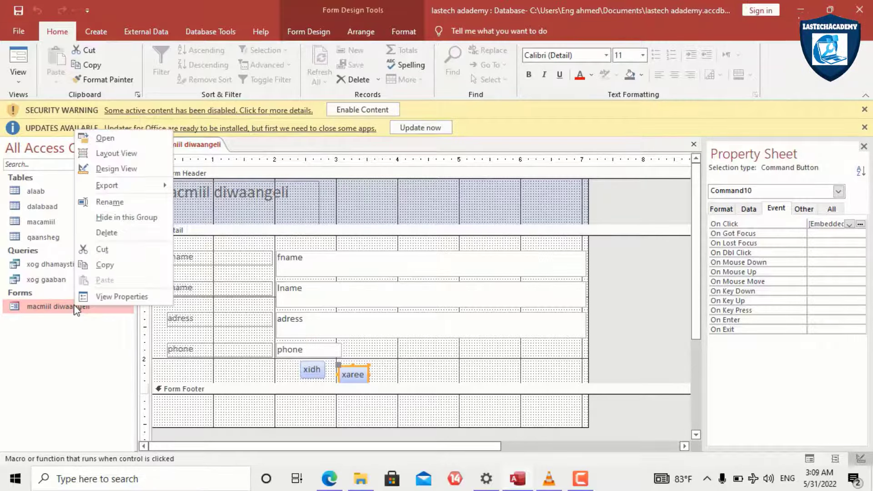
pyautogui.click(109, 139)
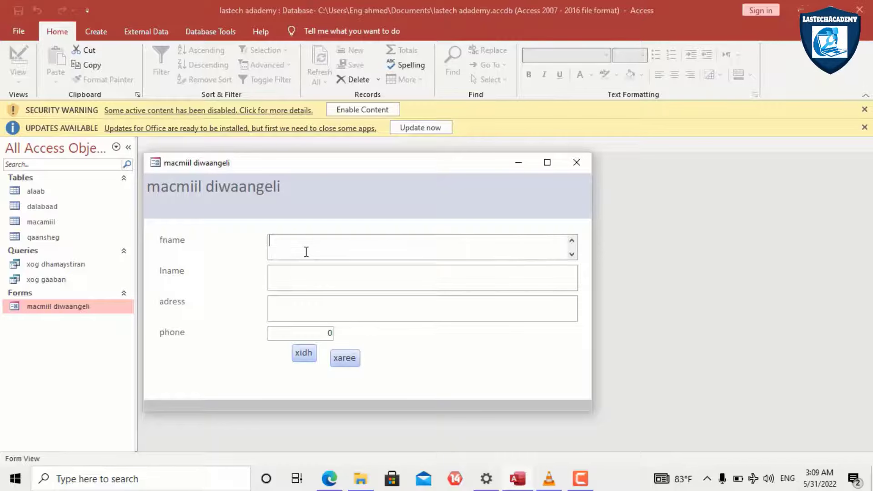
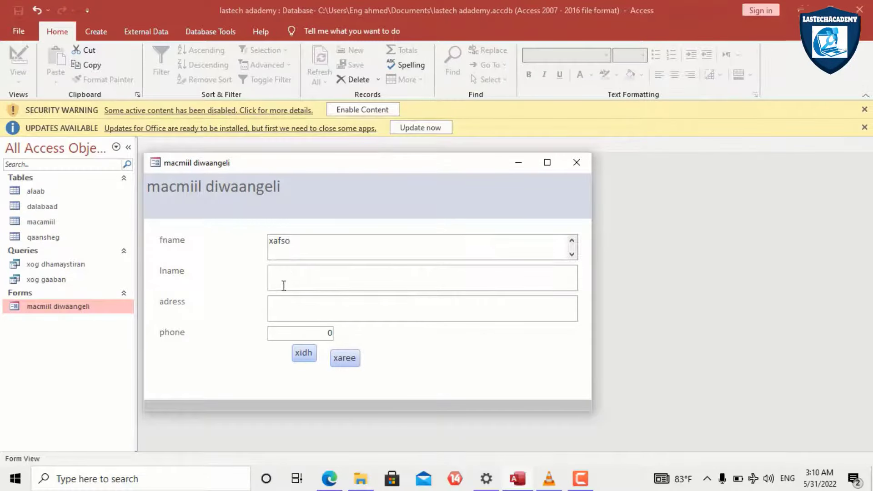
pyautogui.click(284, 280)
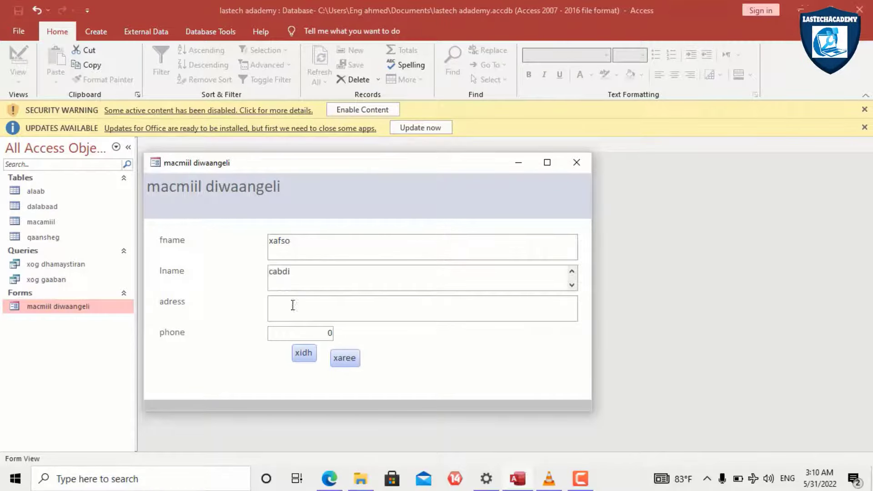
pyautogui.click(300, 312)
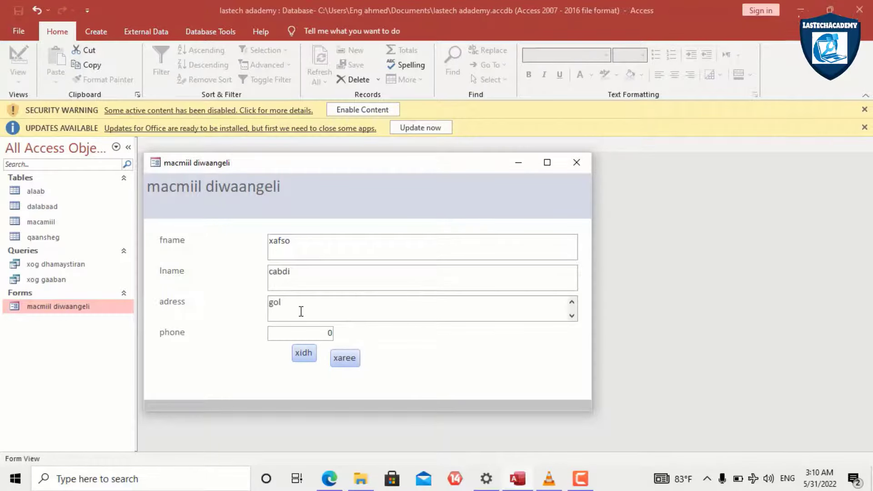
pyautogui.write('golkhaatumo')
pyautogui.moveTo(302, 334); pyautogui.dragTo(345, 335)
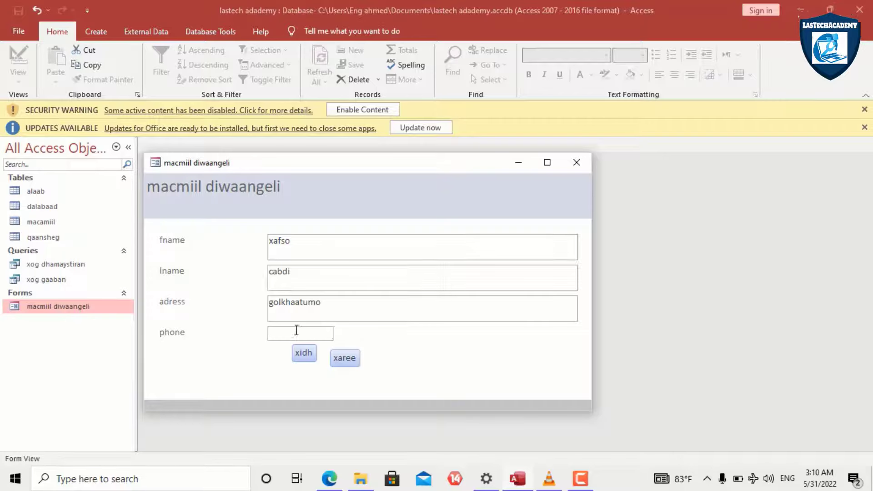
pyautogui.write('4444444')
# - Save the record, dismiss the 'waala save gareyey' confirmation, and close the form
pyautogui.click(341, 363)
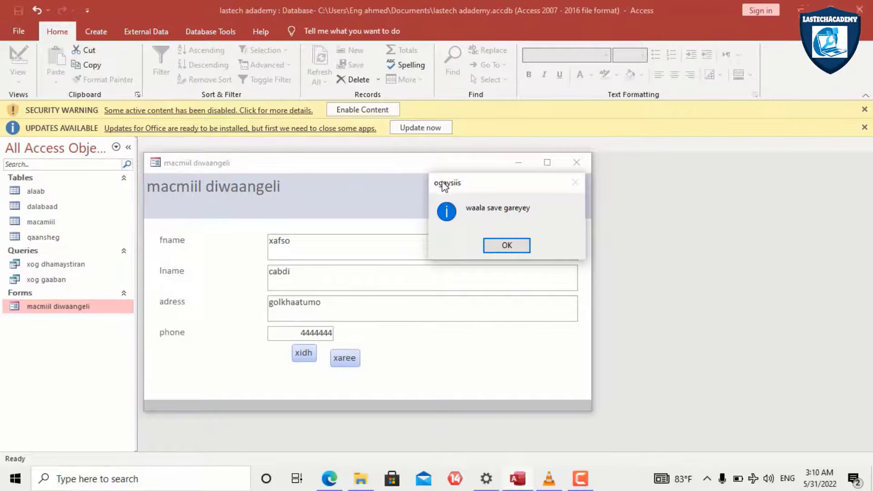
pyautogui.moveTo(494, 185); pyautogui.dragTo(520, 167)
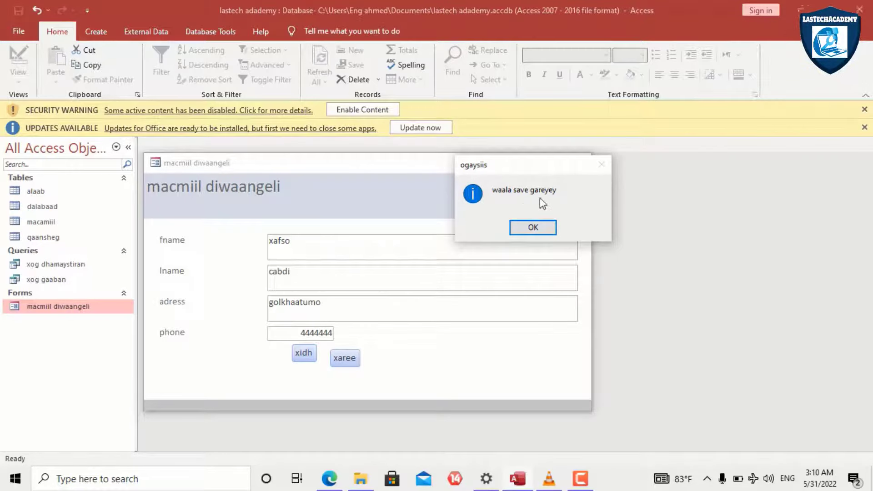
pyautogui.click(527, 227)
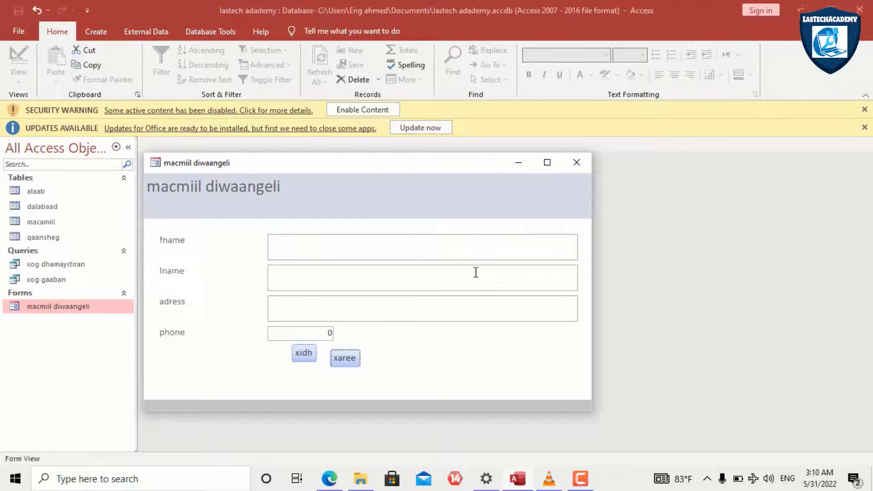
pyautogui.click(303, 355)
# - Save the form's design, then open the macamiil table and Refresh All its data
pyautogui.click(389, 275)
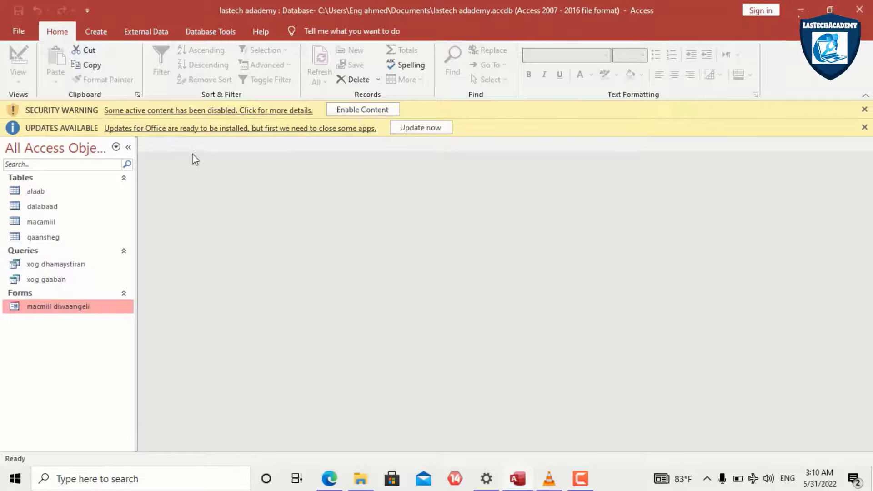
pyautogui.click(54, 228)
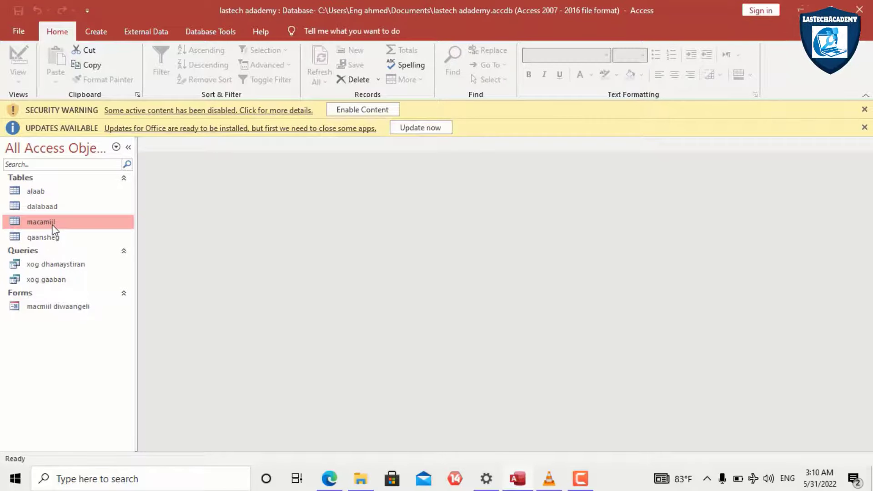
pyautogui.rightClick(51, 224)
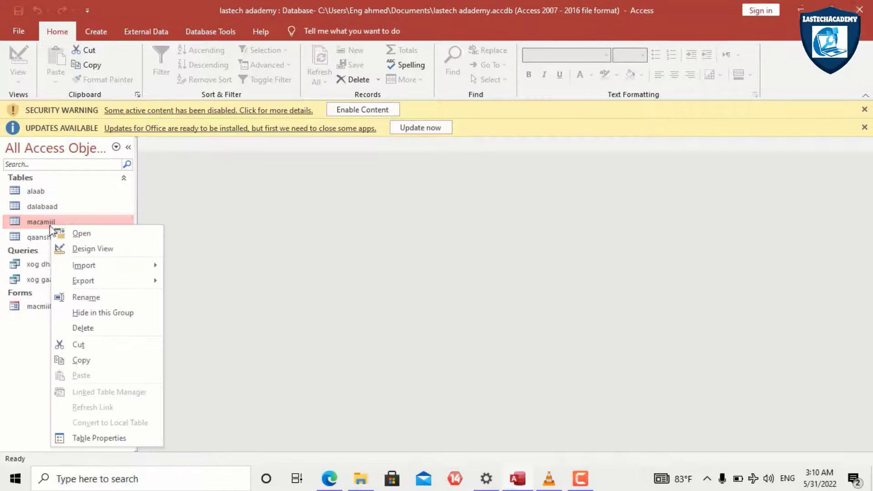
pyautogui.click(97, 235)
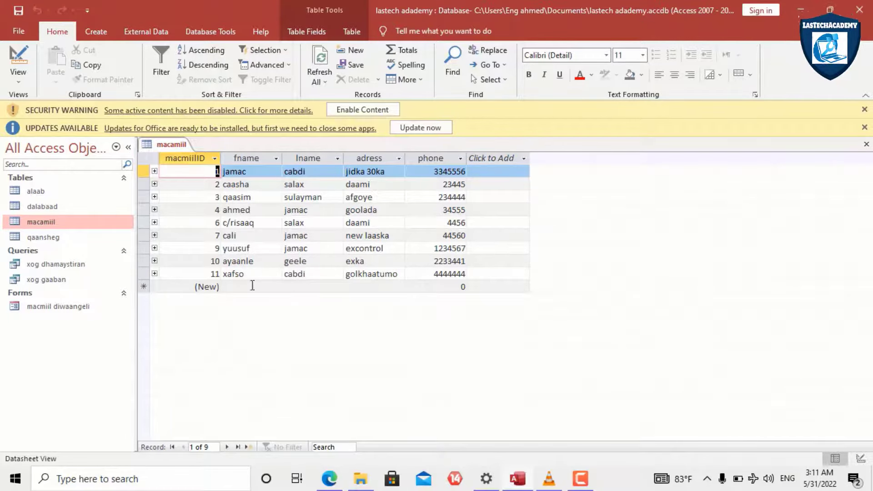
pyautogui.click(321, 81)
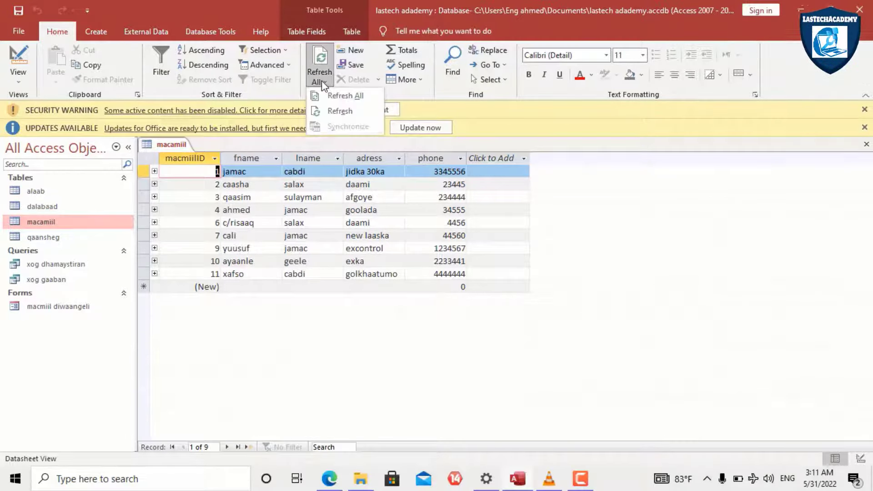
pyautogui.click(339, 92)
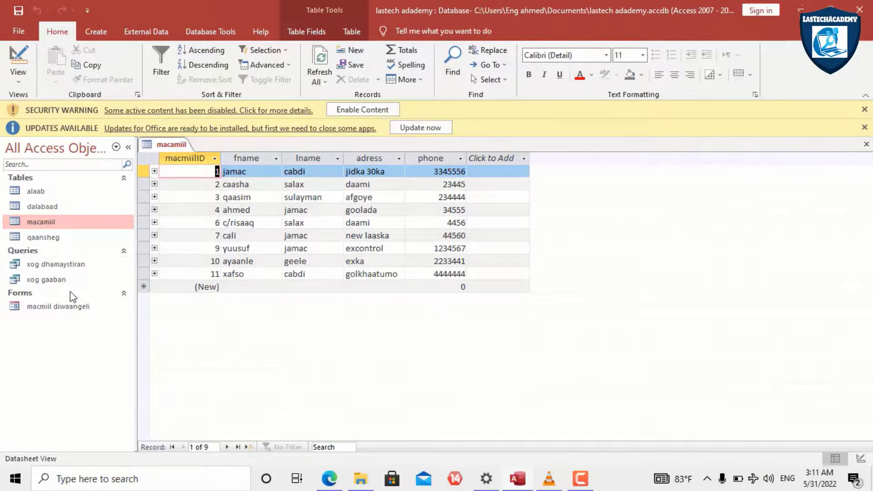
# - Open the macmiil diwaangeli form from the Navigation Pane
pyautogui.click(60, 308)
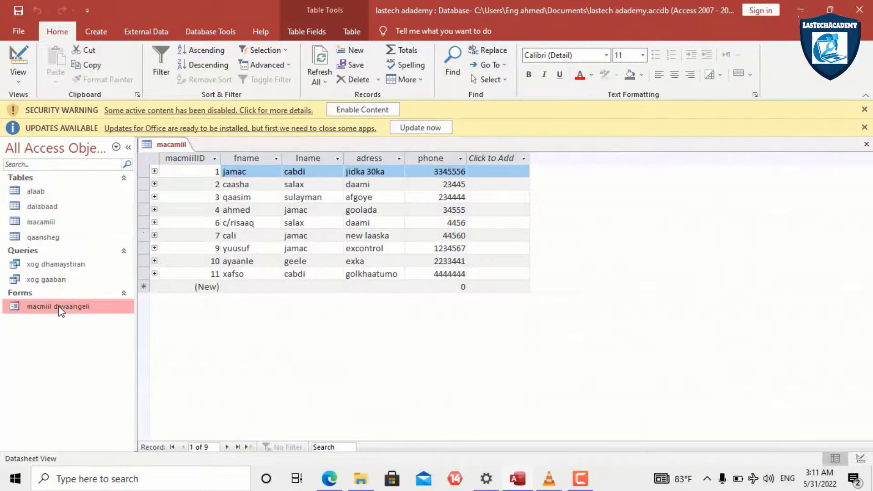
pyautogui.rightClick(60, 307)
pyautogui.click(119, 141)
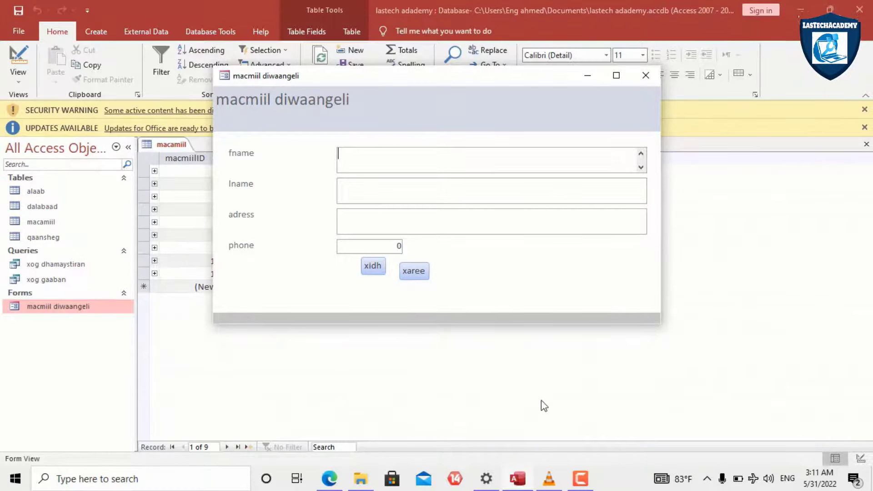
# - Minimize Microsoft Access to show the Windows desktop
pyautogui.click(586, 482)
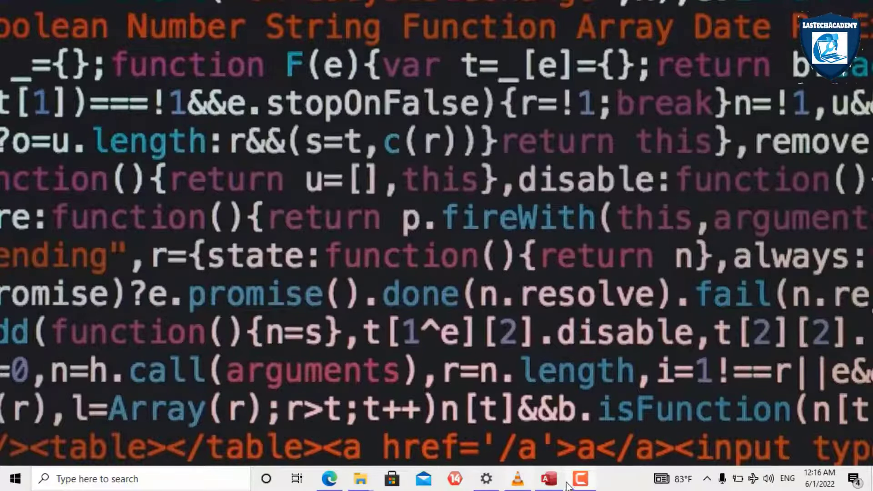
# - Preview the Copy Of macmiil diwaangeli form, minimize it, then open it in Design View
pyautogui.click(548, 484)
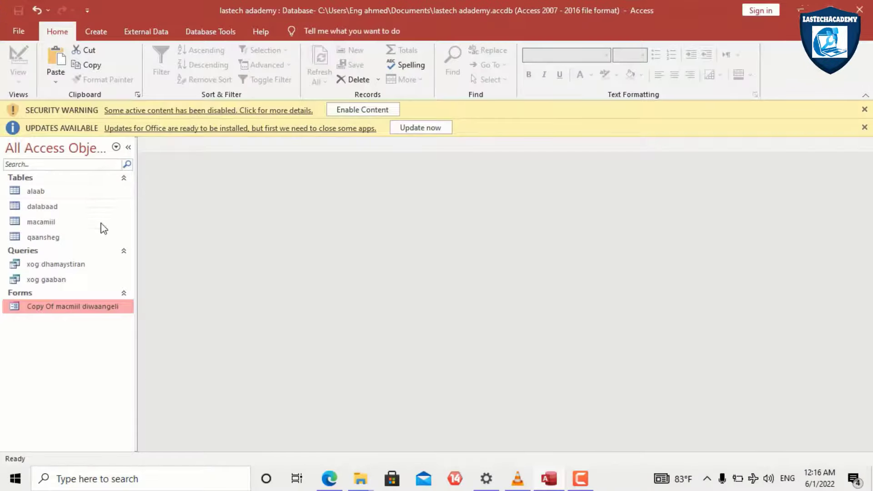
pyautogui.doubleClick(73, 310)
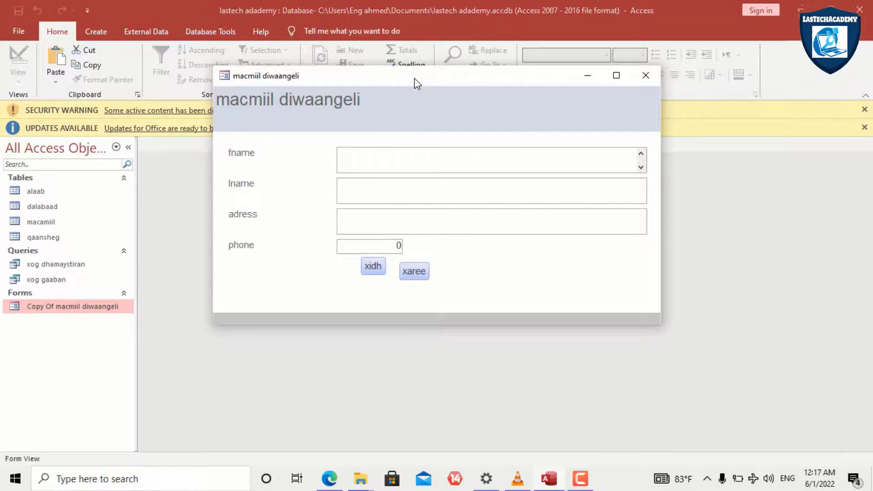
pyautogui.moveTo(414, 78); pyautogui.dragTo(439, 94)
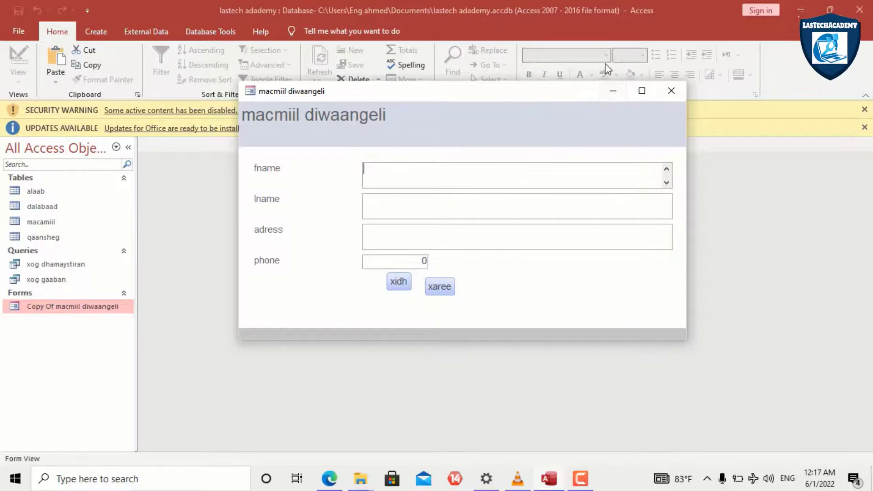
pyautogui.click(614, 91)
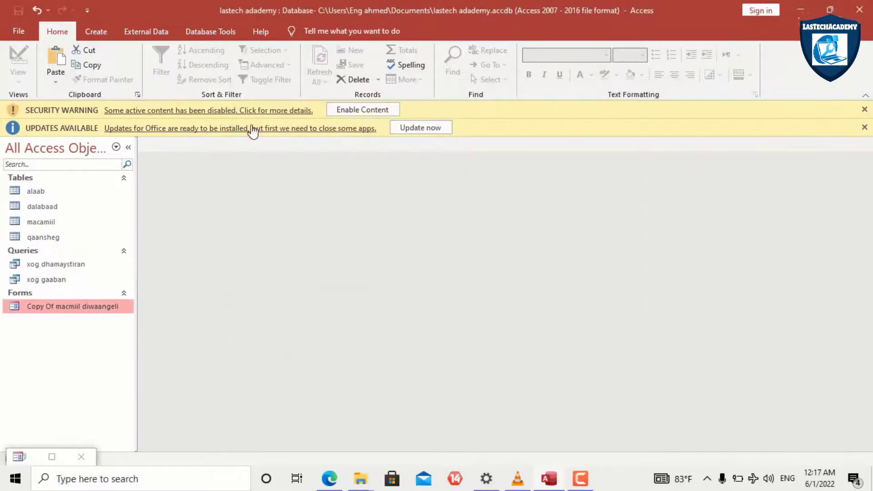
pyautogui.rightClick(87, 311)
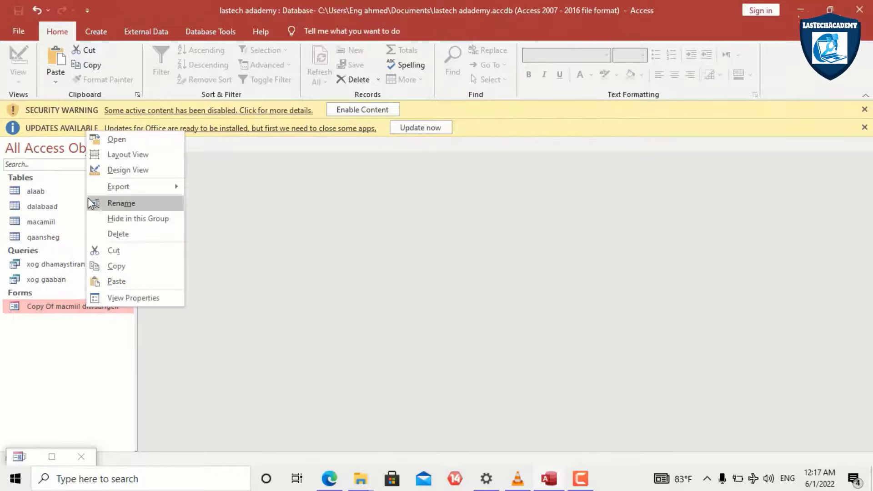
pyautogui.click(114, 172)
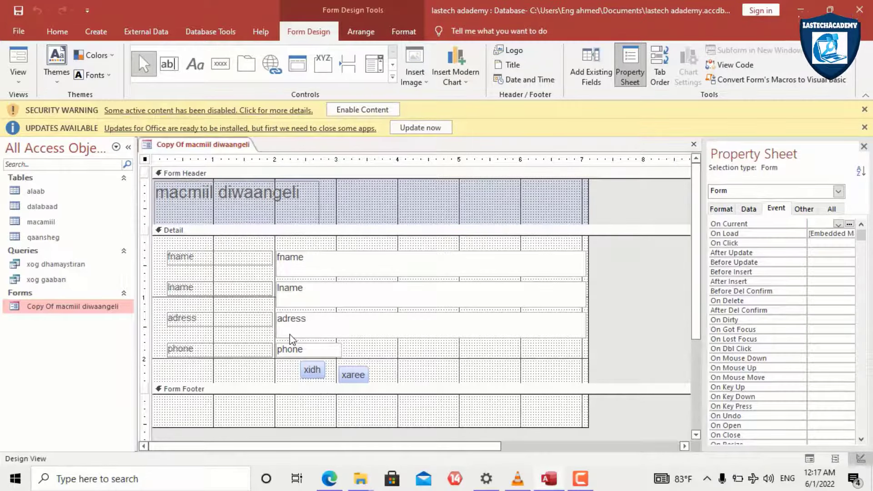
# - Fill the copied form's Form Header section with red using Shape Fill
pyautogui.click(164, 175)
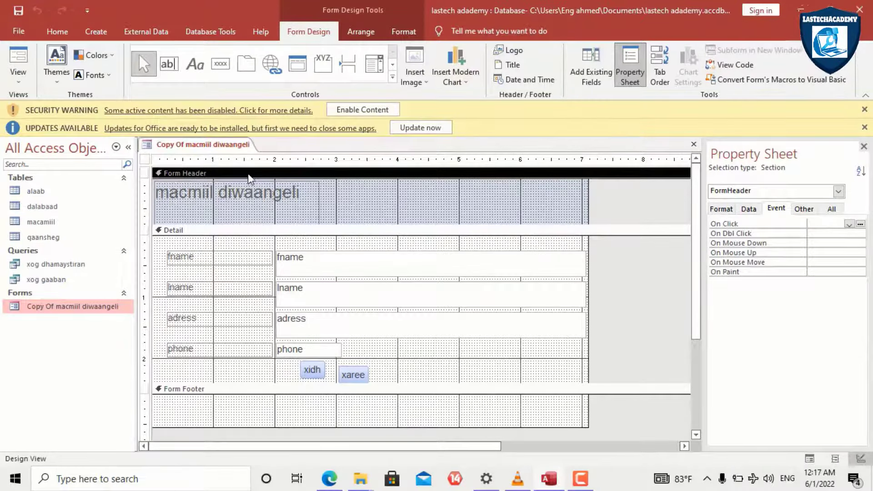
pyautogui.click(400, 35)
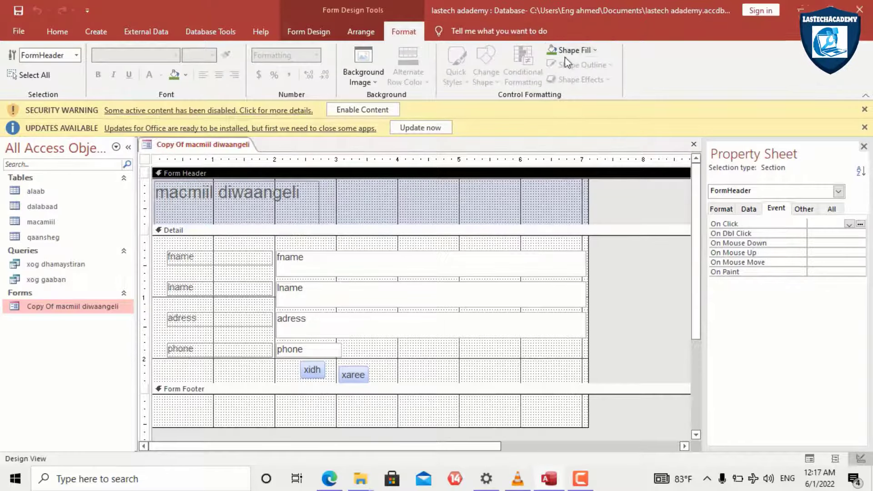
pyautogui.click(598, 50)
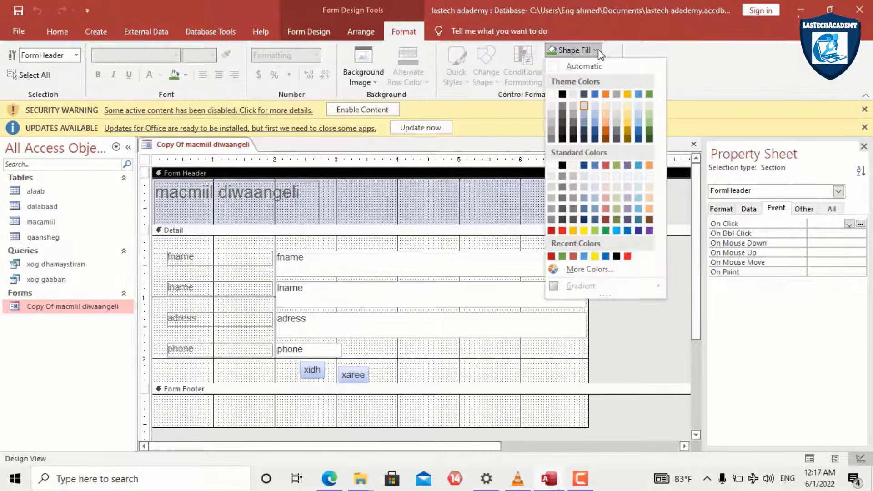
pyautogui.click(562, 231)
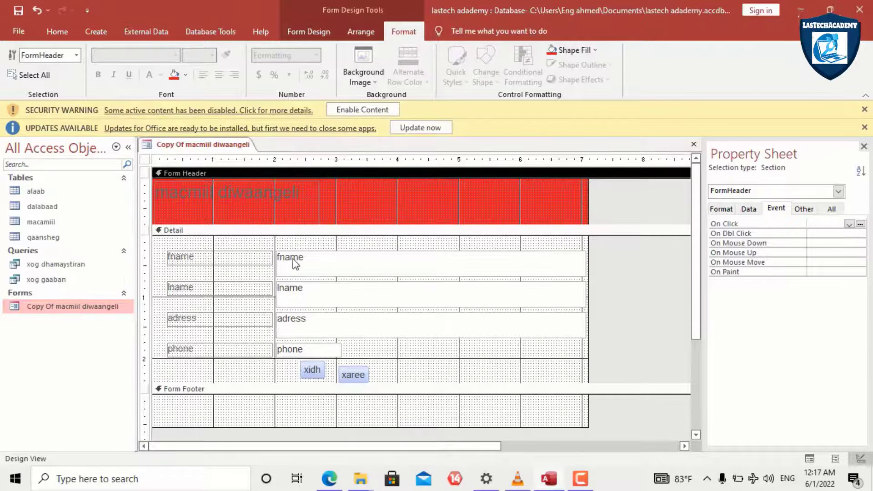
pyautogui.click(159, 231)
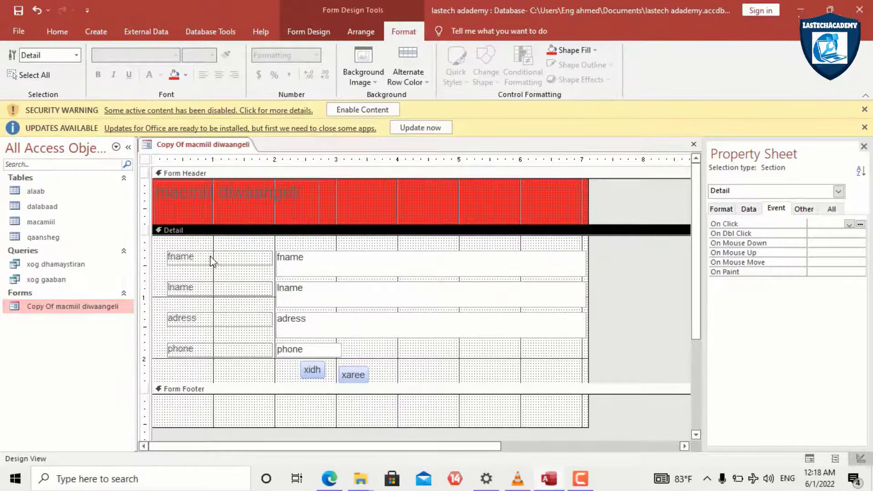
# - Set the Detail section background to blue after trying red and green
pyautogui.click(179, 76)
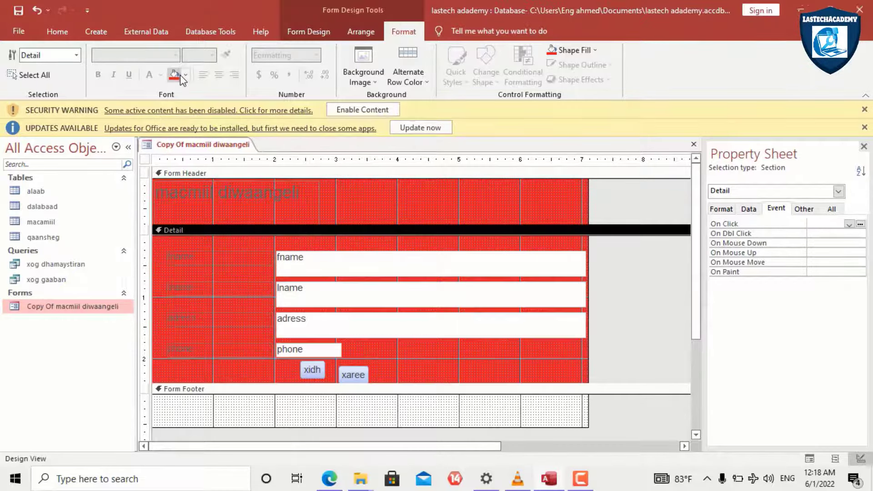
pyautogui.click(185, 75)
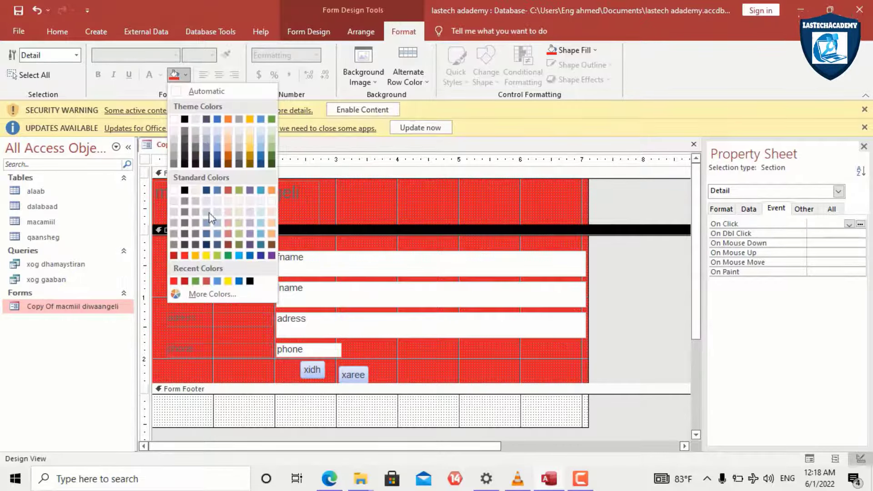
pyautogui.click(229, 256)
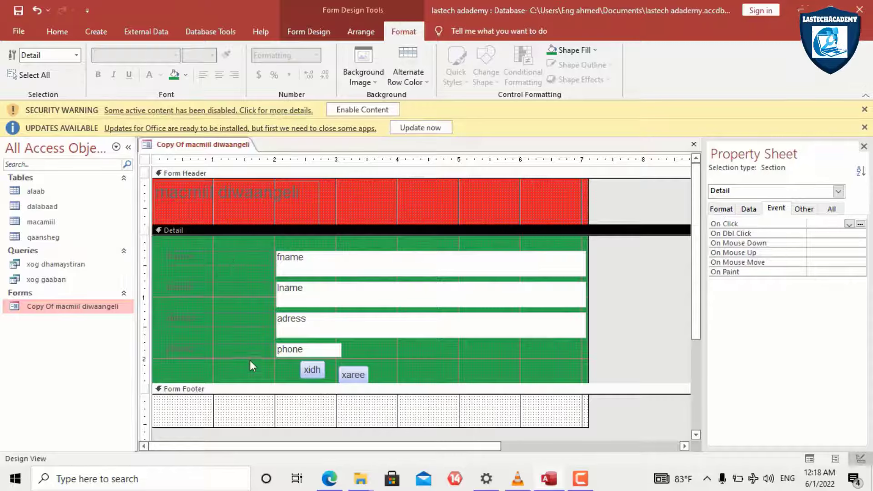
pyautogui.click(187, 76)
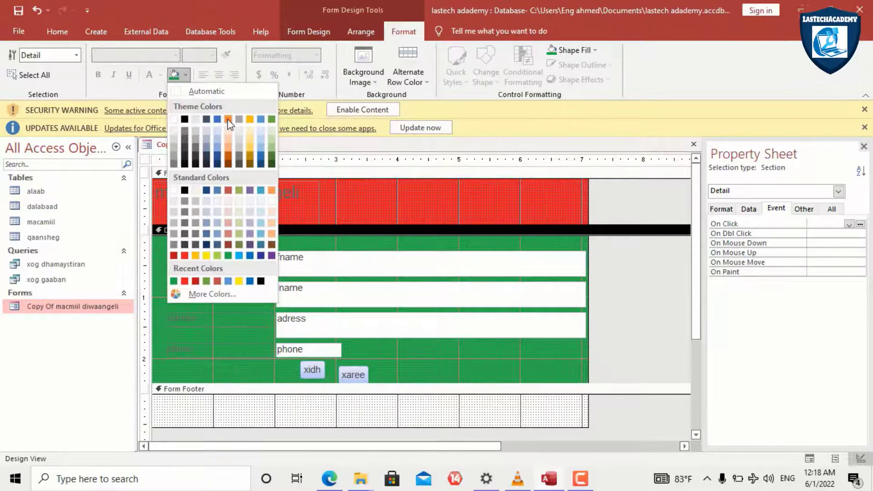
pyautogui.click(260, 121)
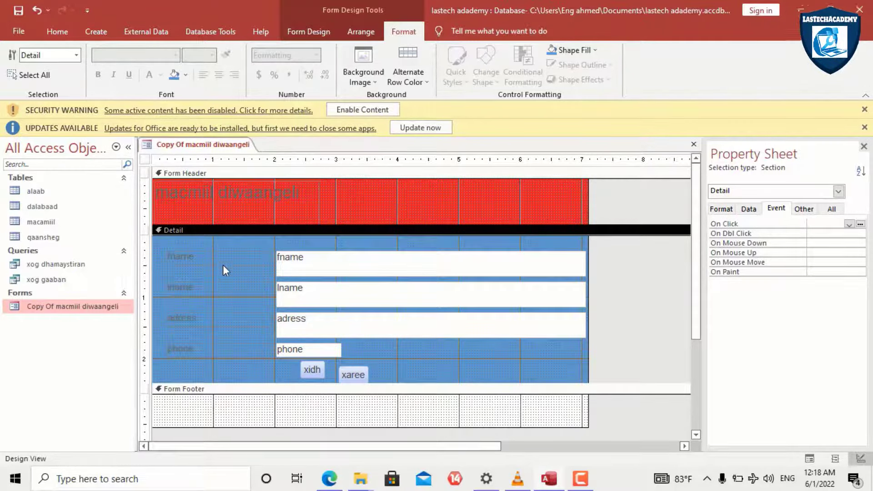
pyautogui.click(188, 259)
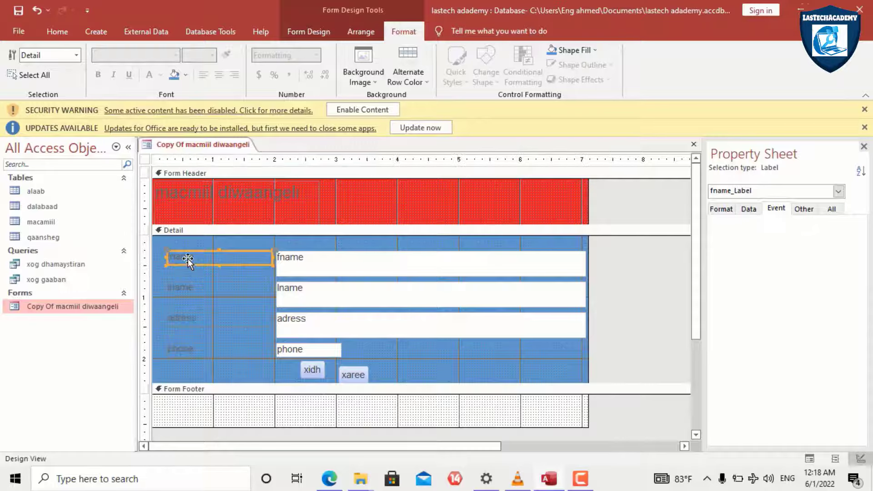
# - Fill the fname, lname, adress and phone labels with black
pyautogui.keyDown('shift'); pyautogui.click(179, 291); pyautogui.keyUp('shift')
pyautogui.keyDown('shift'); pyautogui.click(182, 345); pyautogui.keyUp('shift')
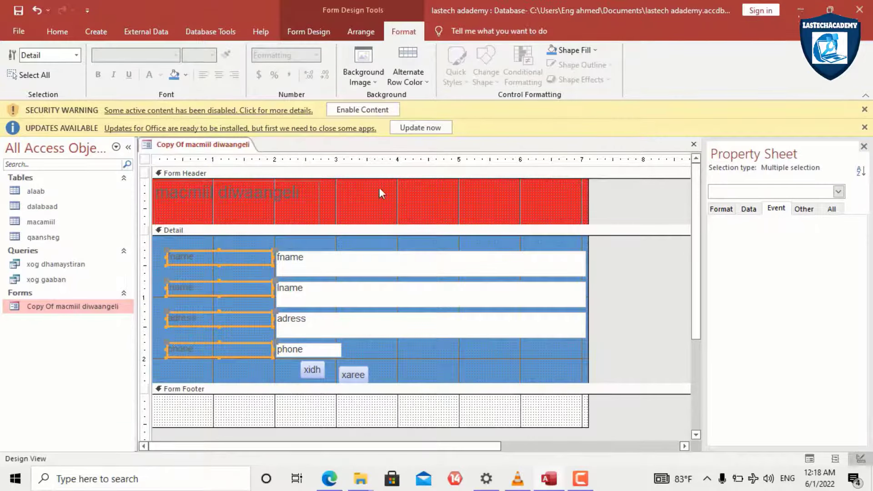
pyautogui.click(595, 51)
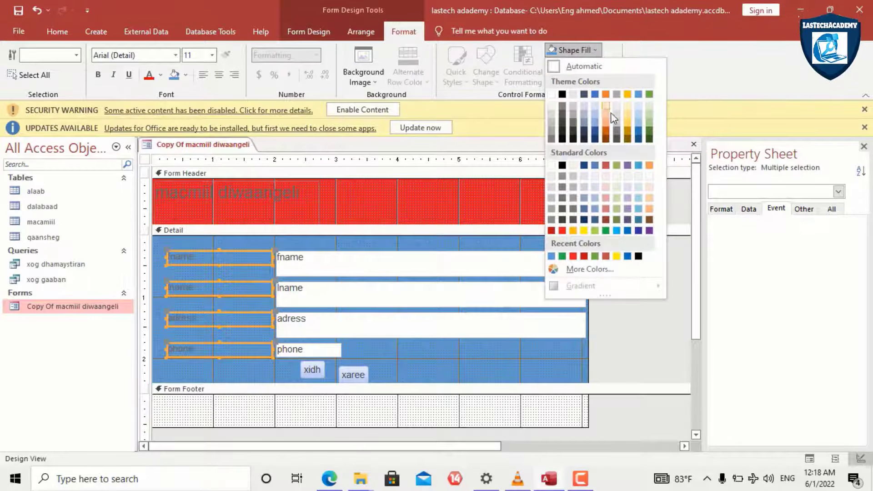
pyautogui.click(562, 94)
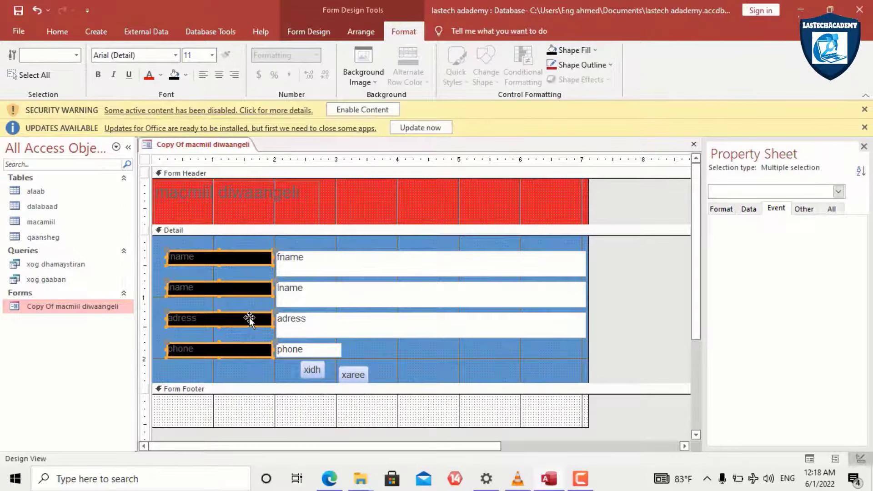
# - Select the adress, fname and lname text boxes together
pyautogui.click(362, 331)
pyautogui.keyDown('shift'); pyautogui.click(344, 270); pyautogui.keyUp('shift')
pyautogui.keyDown('shift'); pyautogui.click(339, 296); pyautogui.keyUp('shift')
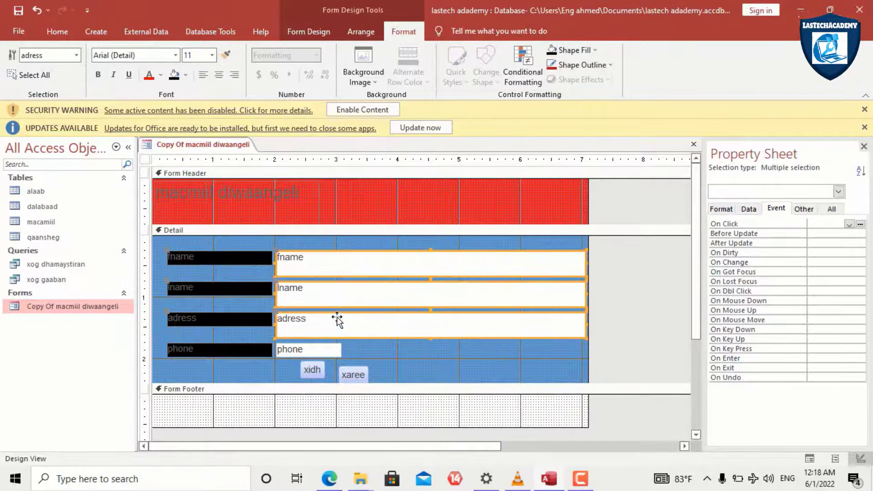
# - Fill the fname, lname, adress and phone text boxes green
pyautogui.keyDown('shift'); pyautogui.click(319, 352); pyautogui.keyUp('shift')
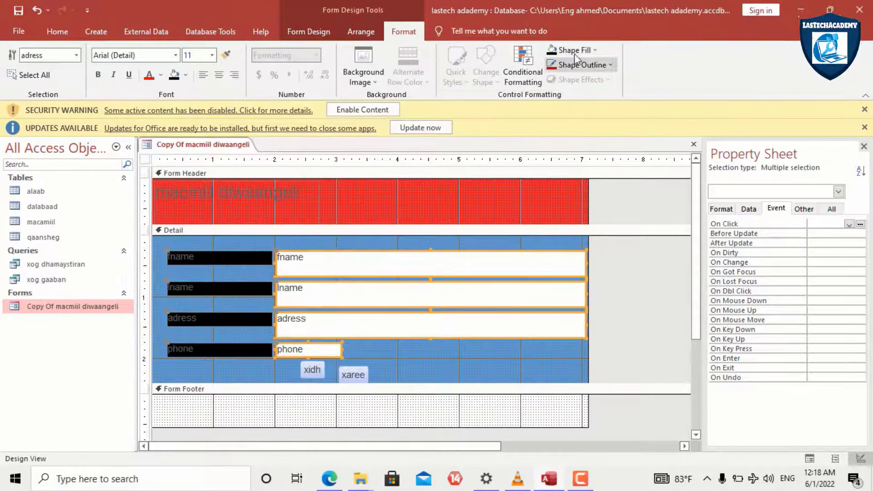
pyautogui.click(593, 50)
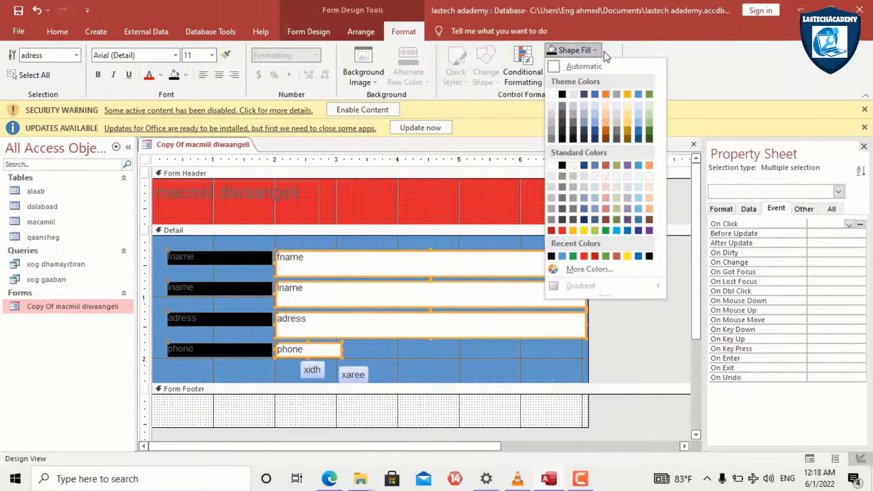
pyautogui.click(649, 95)
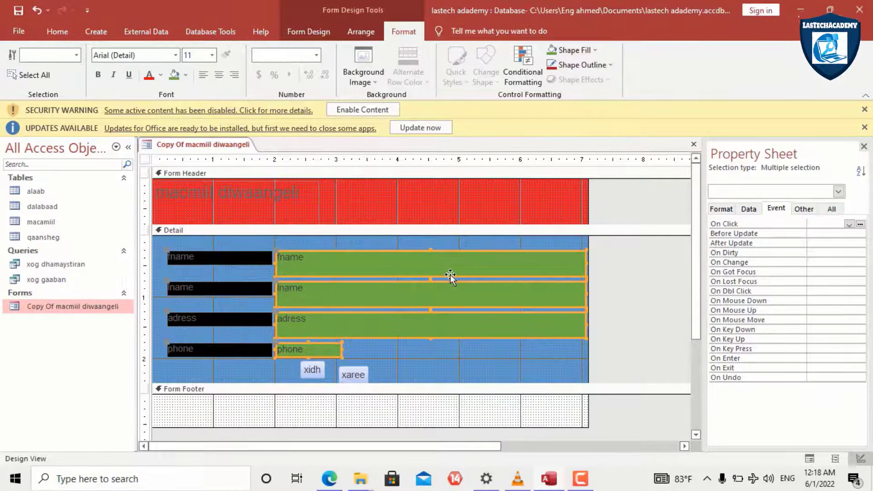
pyautogui.click(595, 50)
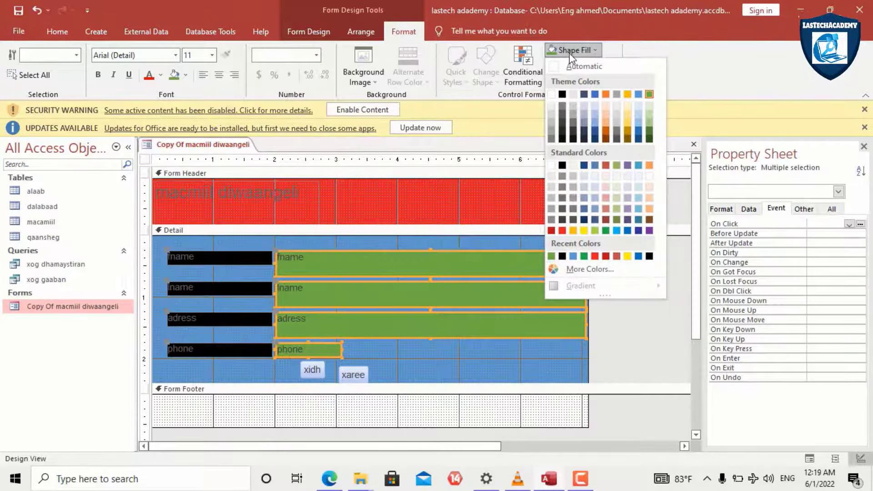
pyautogui.click(613, 49)
# - Give the four text boxes a thicker border line
pyautogui.click(613, 65)
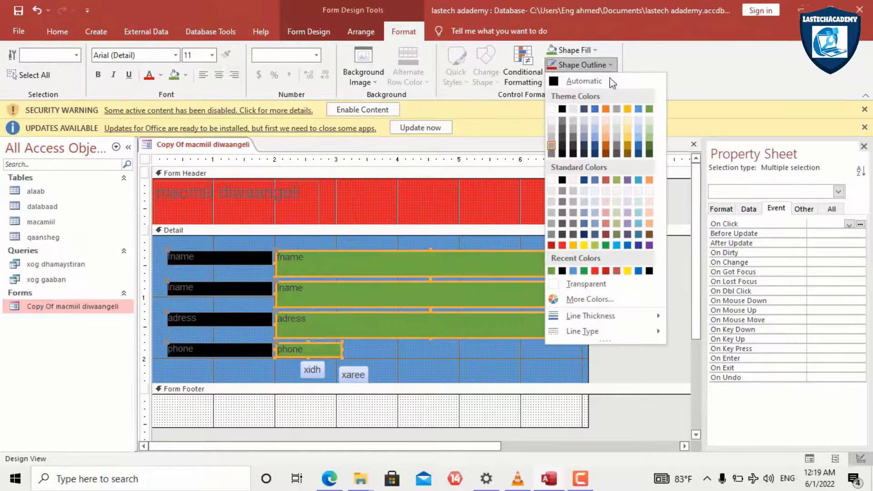
pyautogui.moveTo(579, 320)
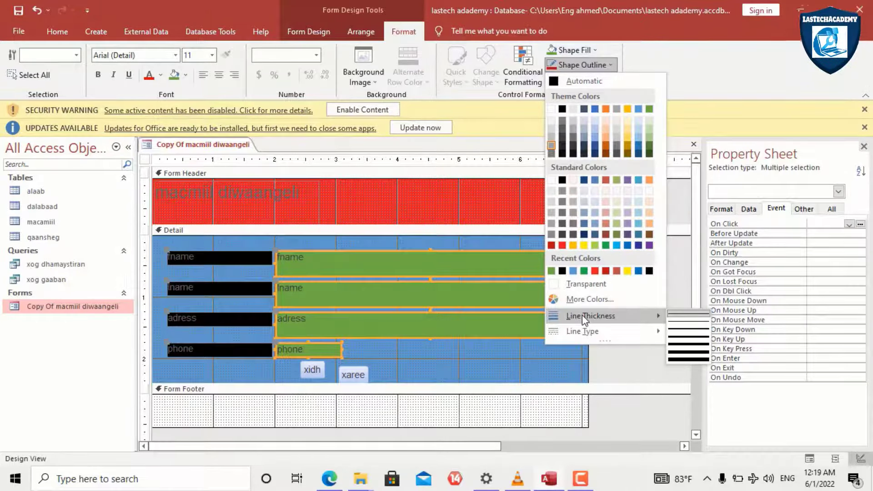
pyautogui.click(683, 358)
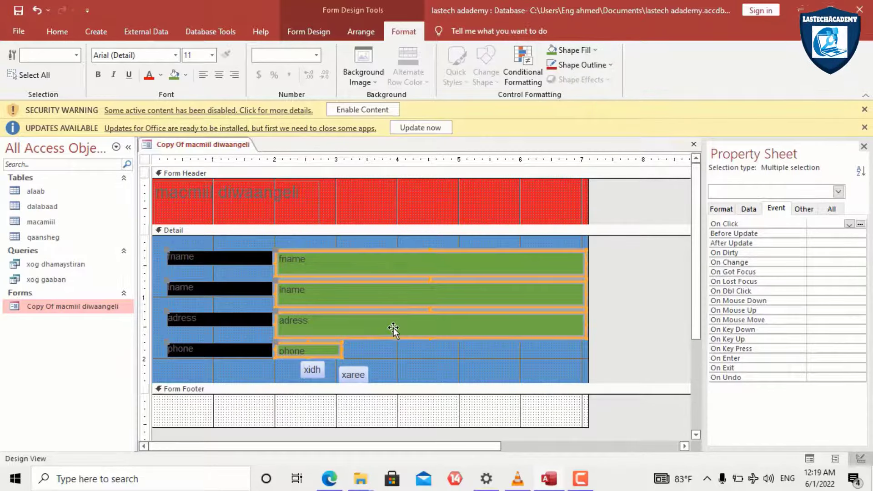
pyautogui.click(612, 65)
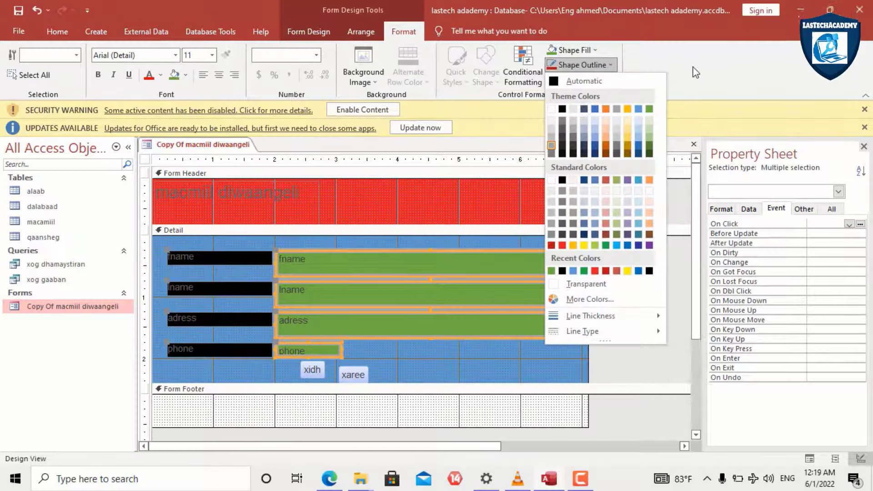
pyautogui.click(412, 272)
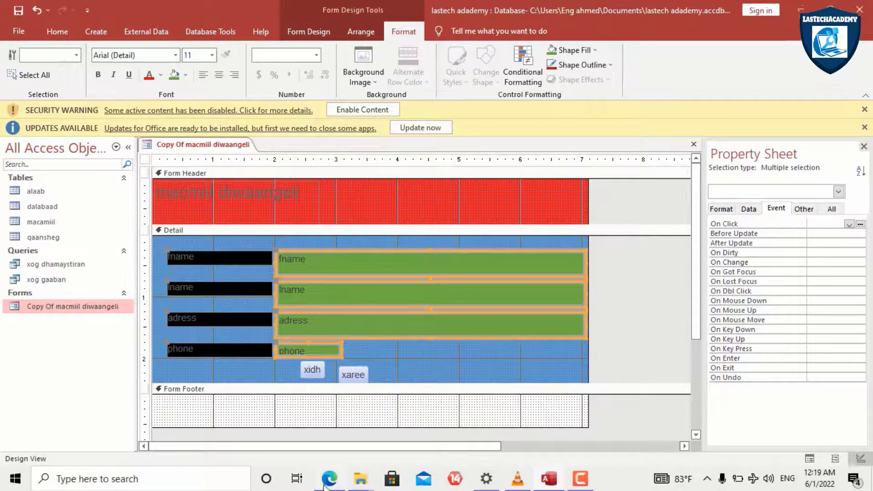
# - Fill the xidh button dark blue
pyautogui.click(314, 367)
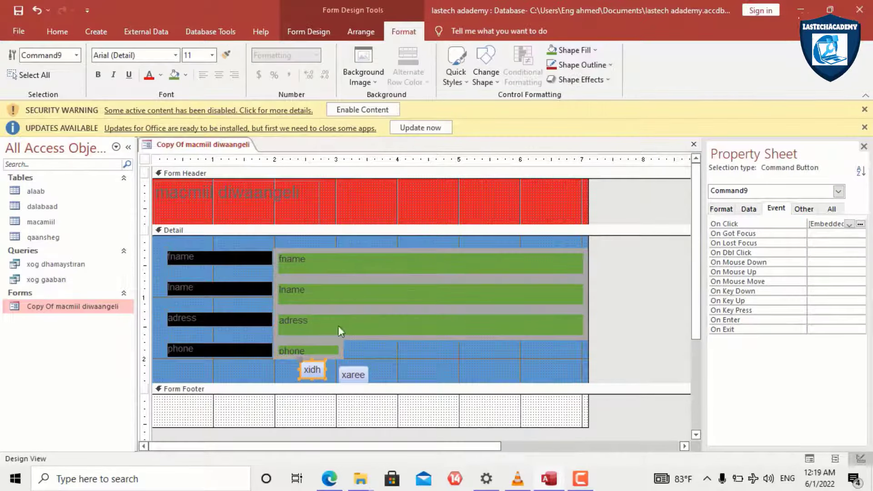
pyautogui.click(592, 50)
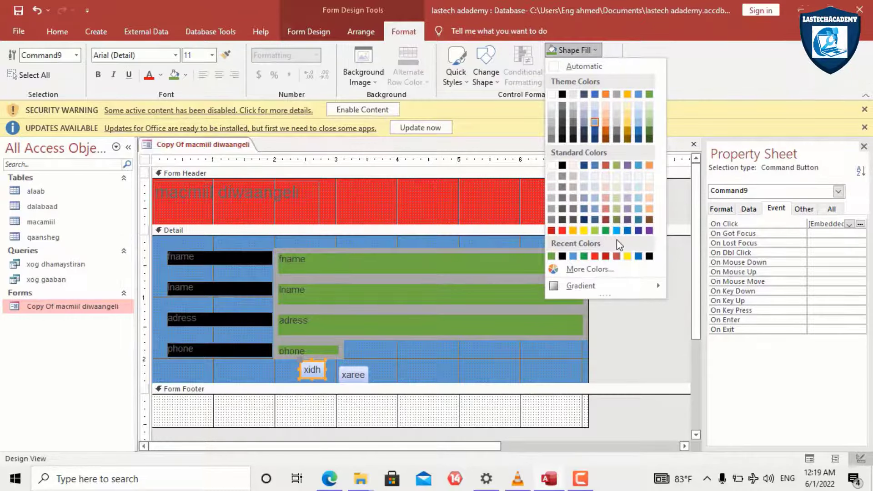
pyautogui.click(639, 230)
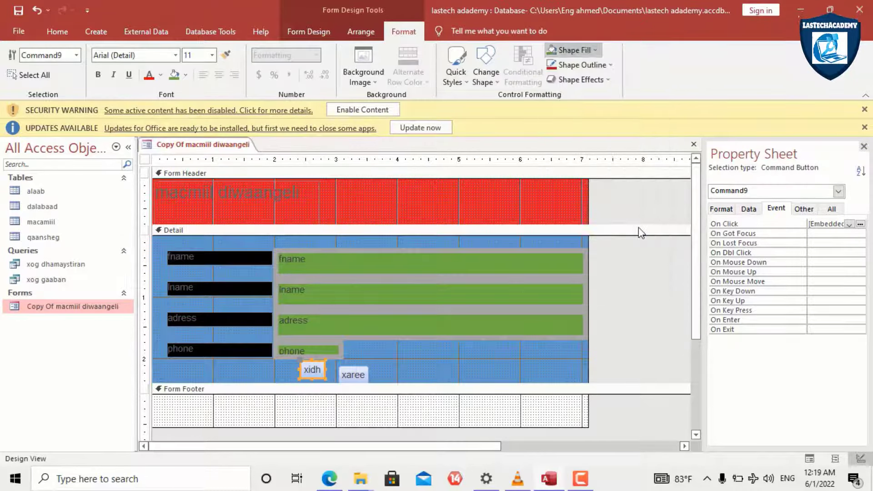
# - Fill the xaree button salmon red from the recent colours
pyautogui.click(354, 377)
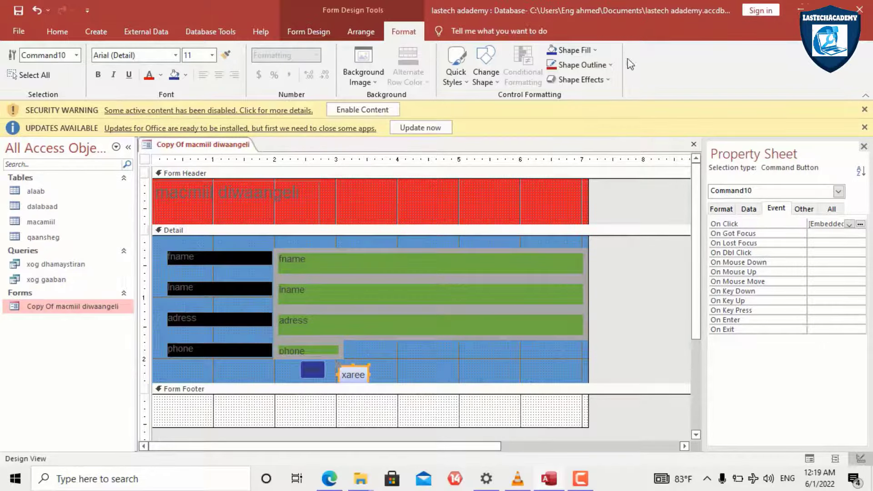
pyautogui.click(591, 50)
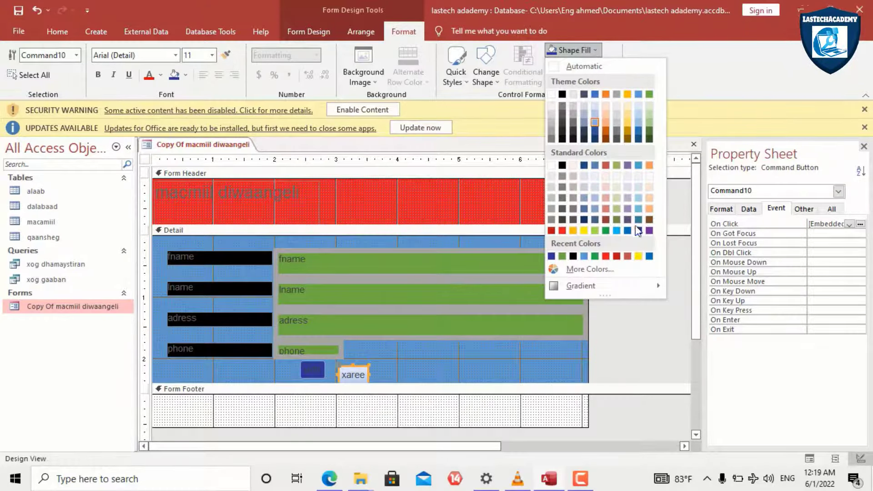
pyautogui.click(628, 256)
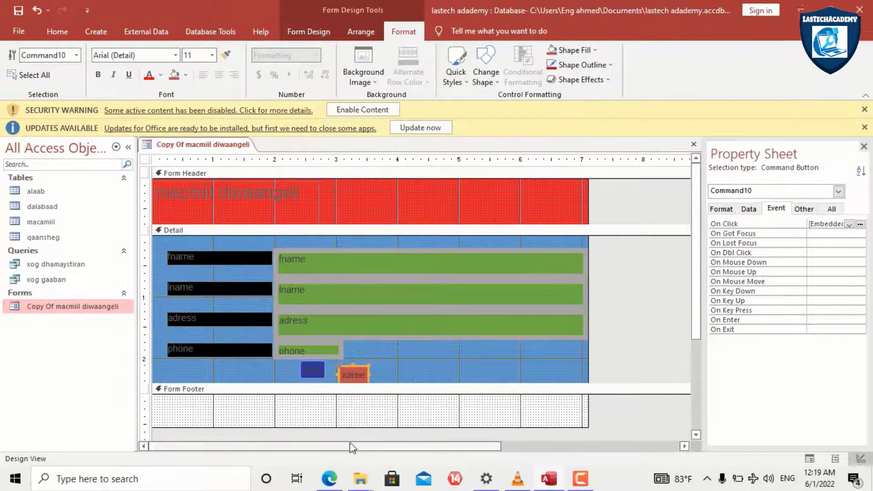
pyautogui.click(159, 391)
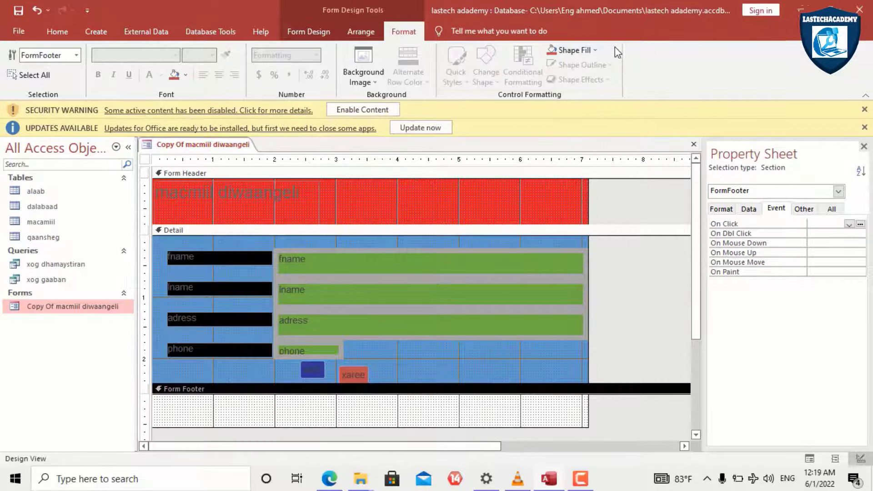
# - Fill the form footer yellow, then open the form in Form View to preview the colours
pyautogui.click(588, 52)
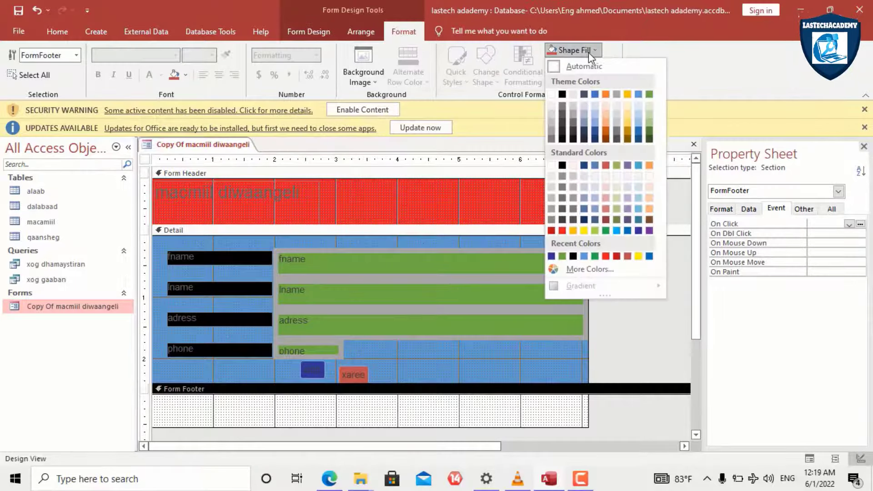
pyautogui.click(584, 231)
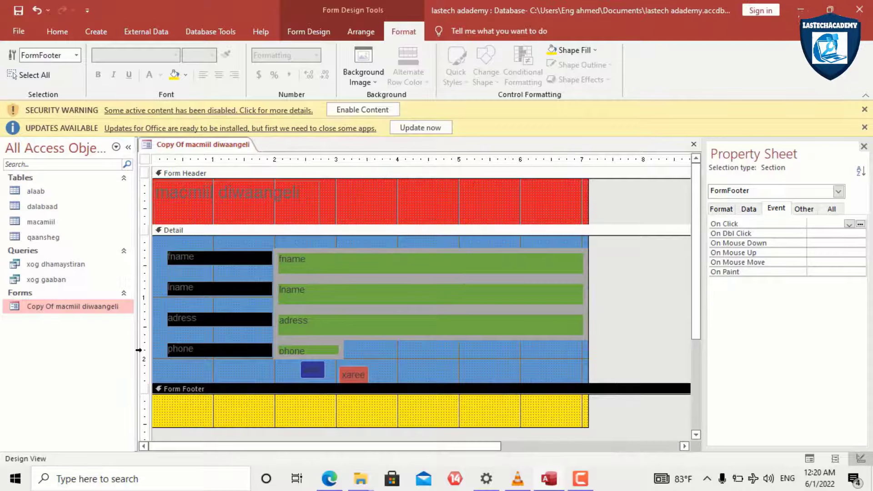
pyautogui.doubleClick(82, 309)
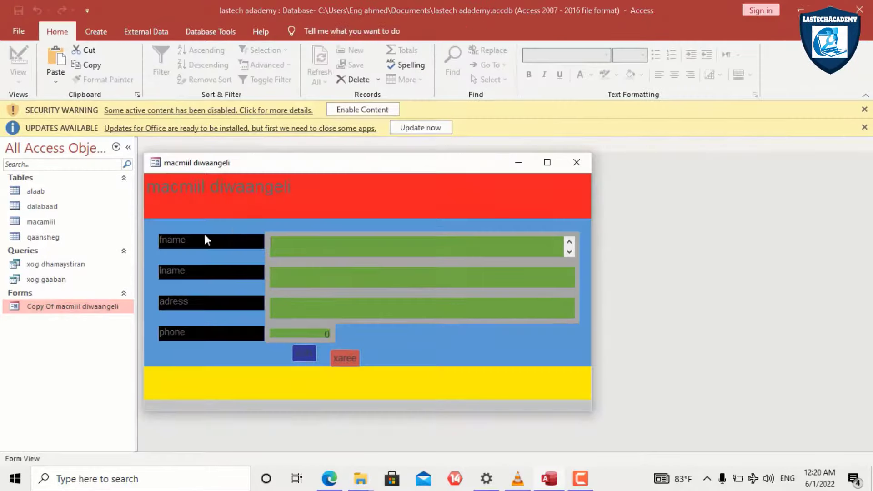
# - Minimize the previewed form and bring up the Copy Of macmiil diwaangeli context menu
pyautogui.moveTo(300, 161); pyautogui.dragTo(466, 85)
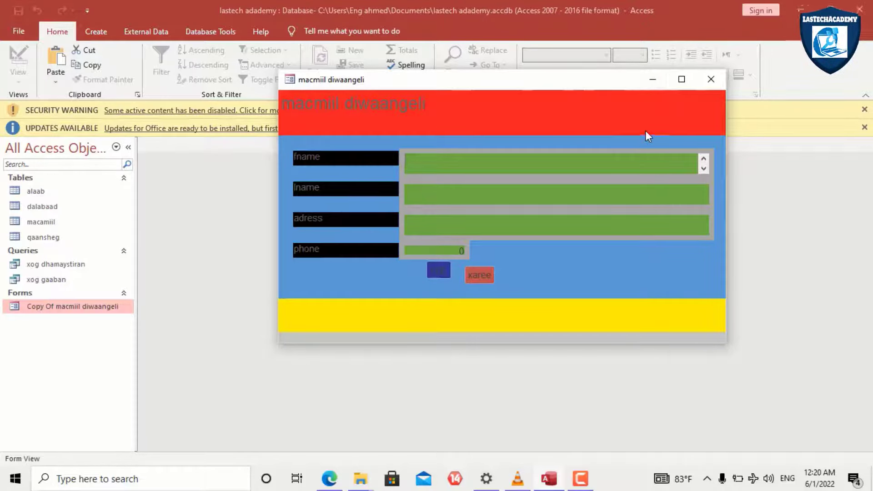
pyautogui.click(652, 80)
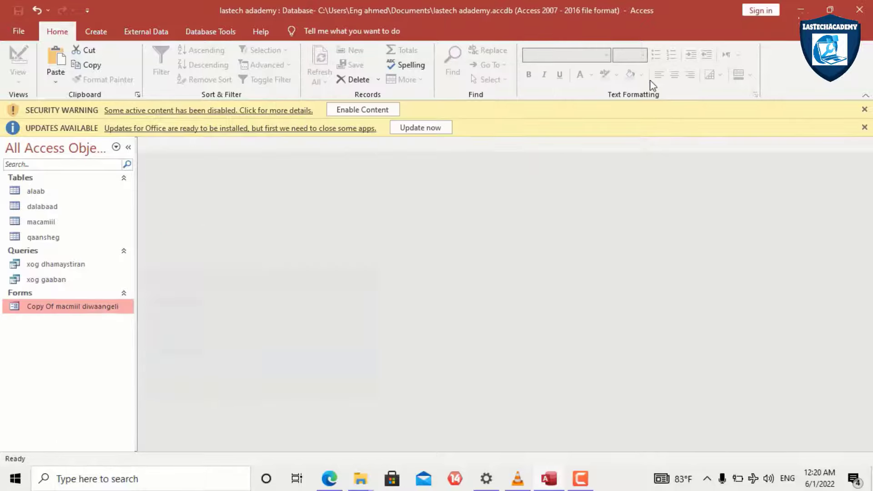
pyautogui.rightClick(90, 310)
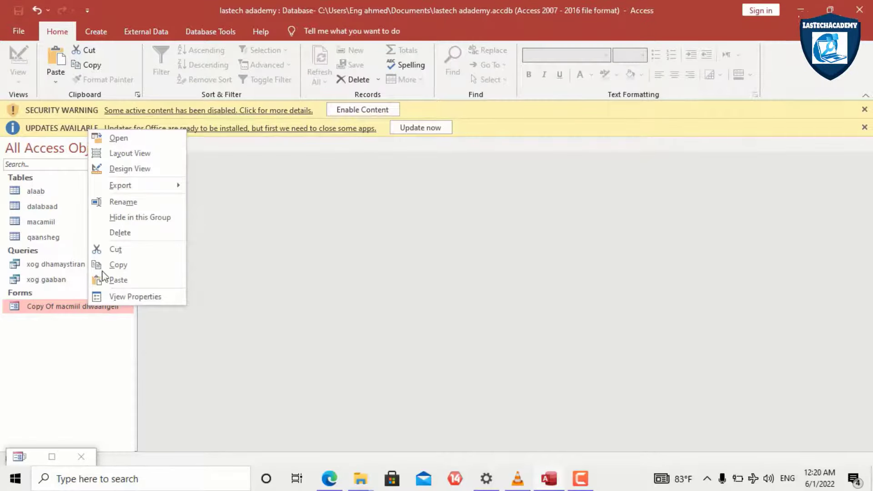
# - In Design View, add a Find Next button with a magnifier picture beside xaree, then widen it
pyautogui.click(152, 169)
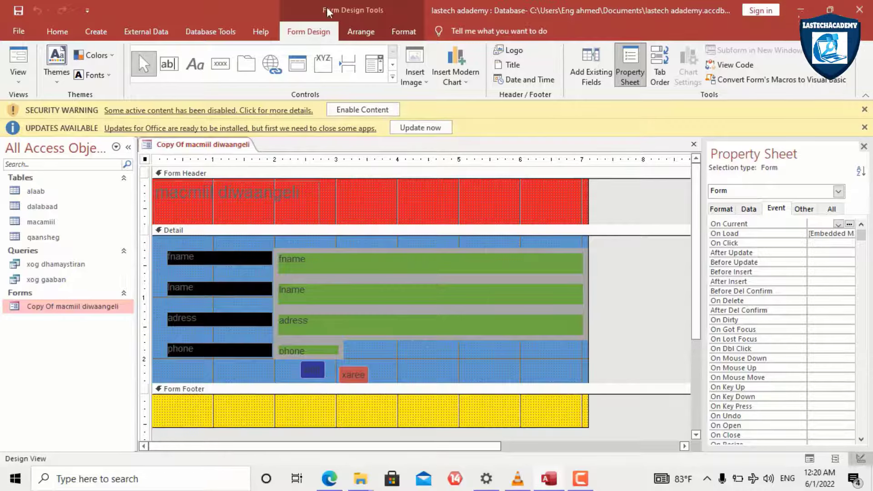
pyautogui.click(220, 68)
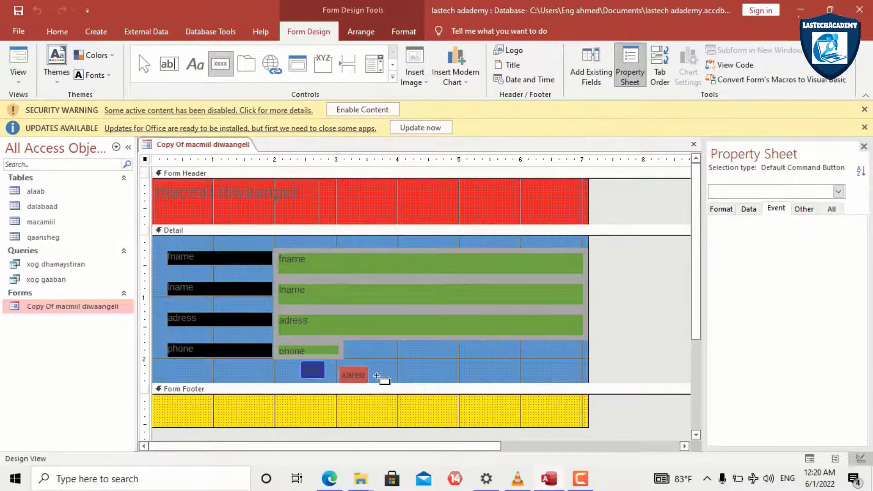
pyautogui.moveTo(390, 370); pyautogui.dragTo(443, 385)
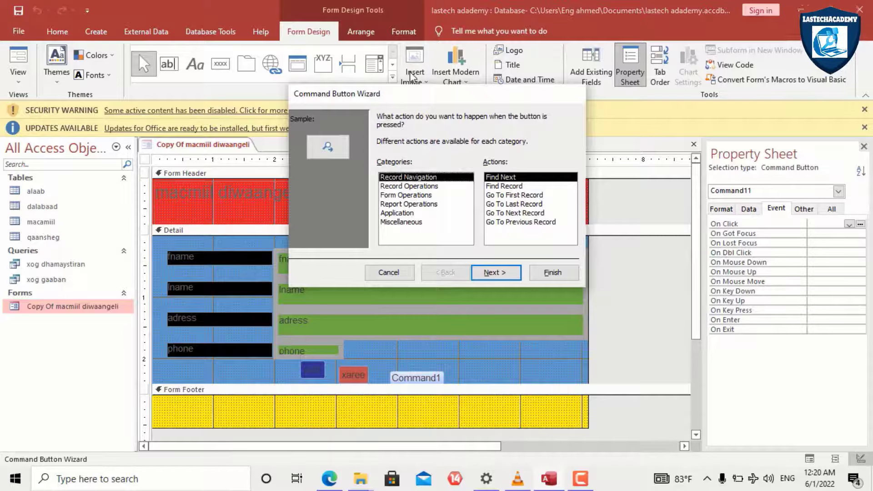
pyautogui.moveTo(414, 95); pyautogui.dragTo(487, 66)
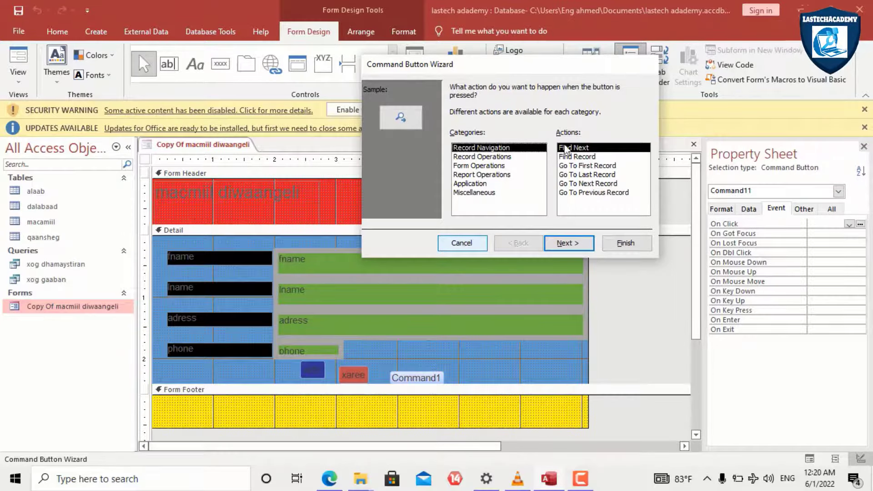
pyautogui.click(567, 248)
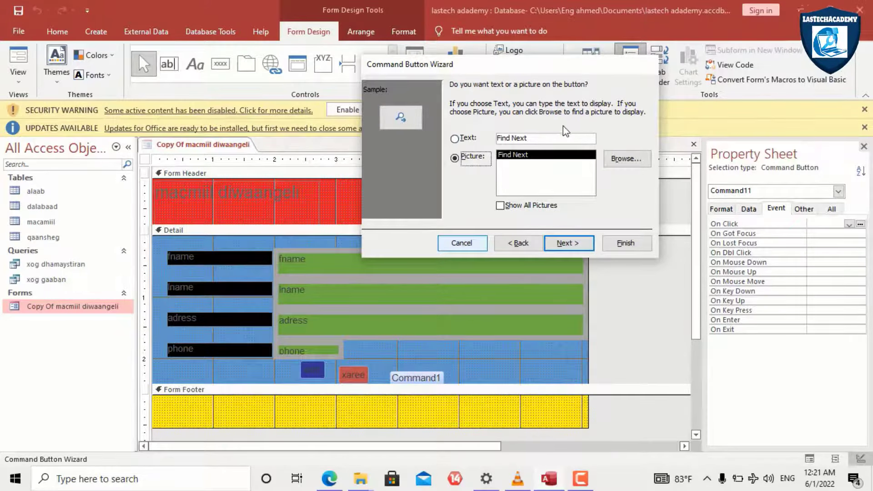
pyautogui.click(569, 244)
pyautogui.click(626, 243)
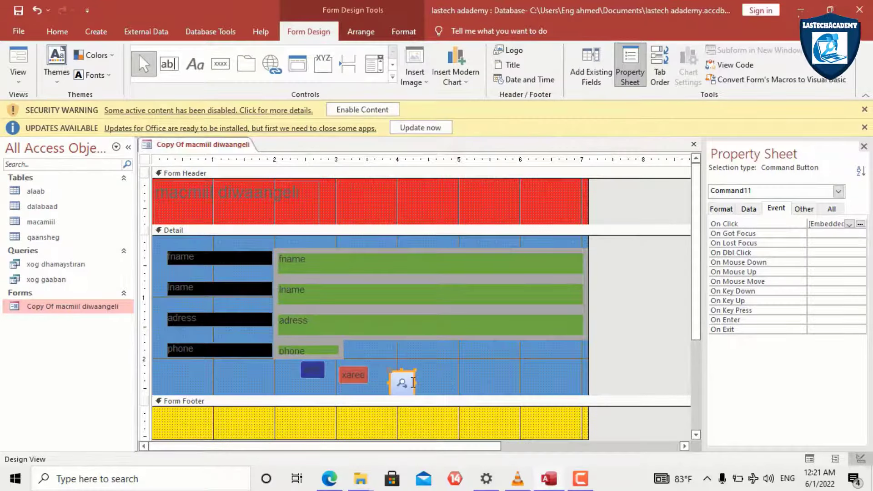
pyautogui.moveTo(414, 382); pyautogui.dragTo(443, 383)
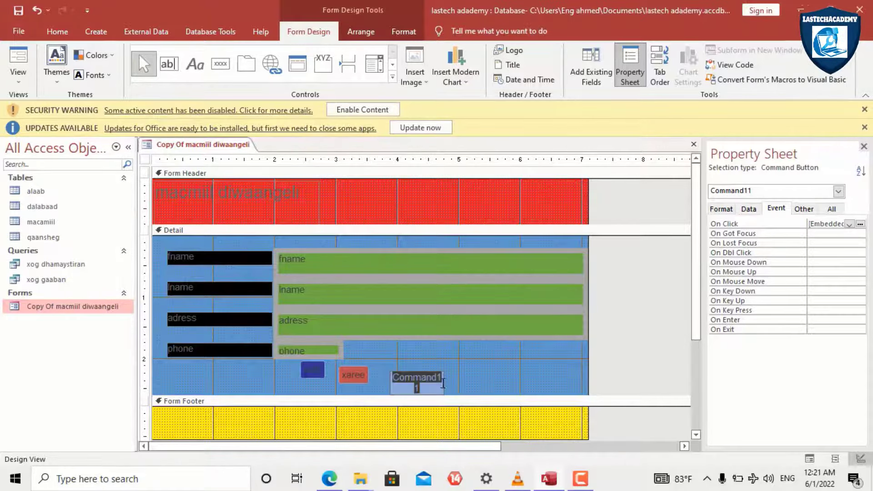
# - Move the Find Next button (Command11) into the red Form Header and widen it
pyautogui.click(476, 378)
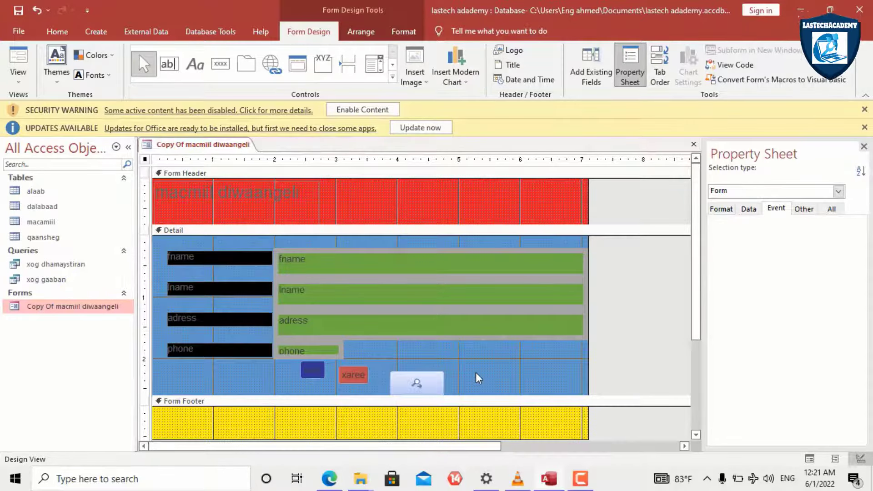
pyautogui.click(423, 388)
pyautogui.moveTo(423, 388); pyautogui.dragTo(504, 154)
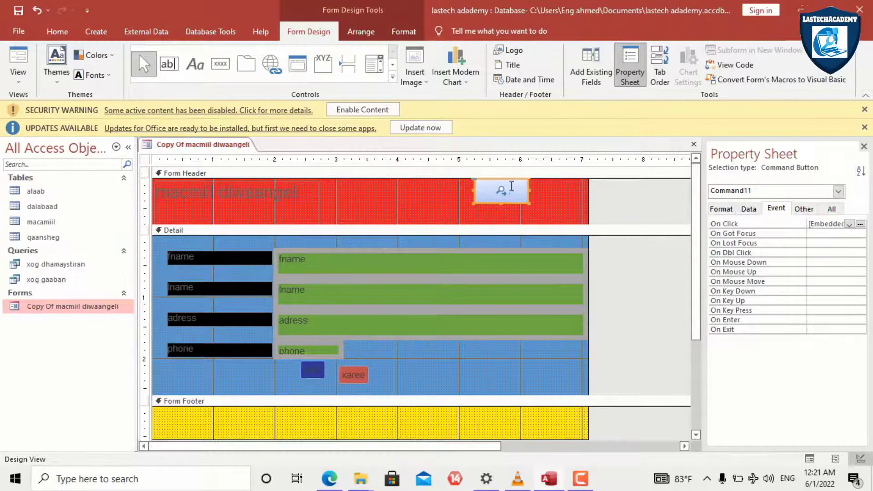
pyautogui.moveTo(529, 192); pyautogui.dragTo(537, 193)
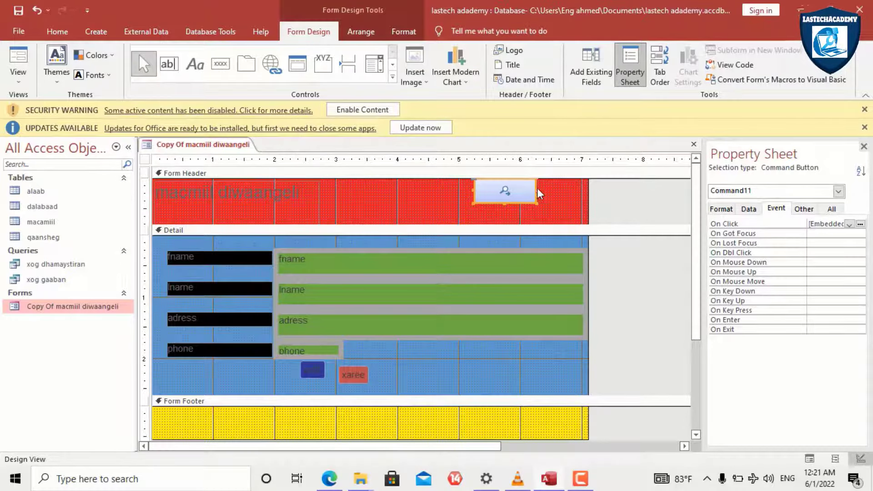
pyautogui.moveTo(537, 192); pyautogui.dragTo(547, 196)
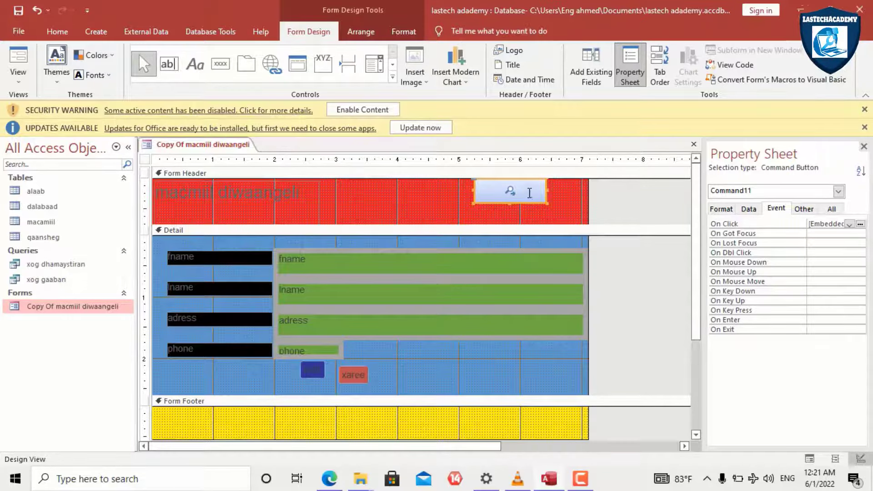
pyautogui.click(401, 33)
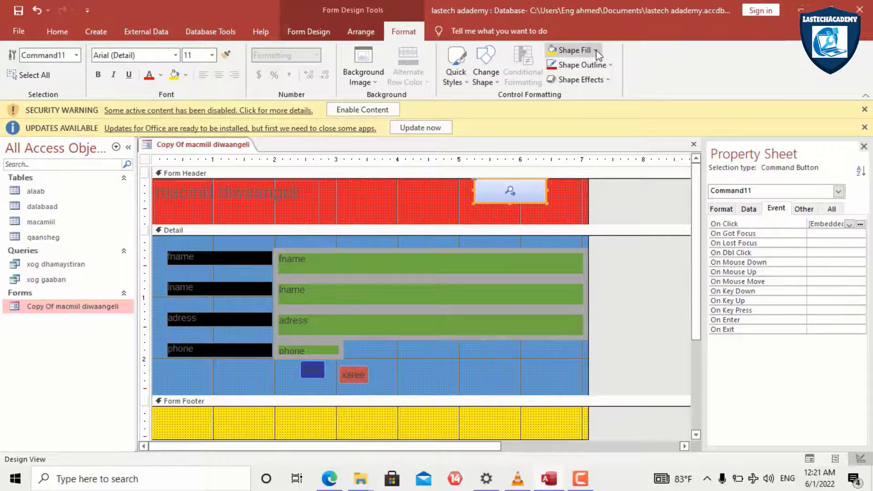
# - Give the header search button a green fill with a thick blue outline
pyautogui.click(596, 50)
pyautogui.click(649, 94)
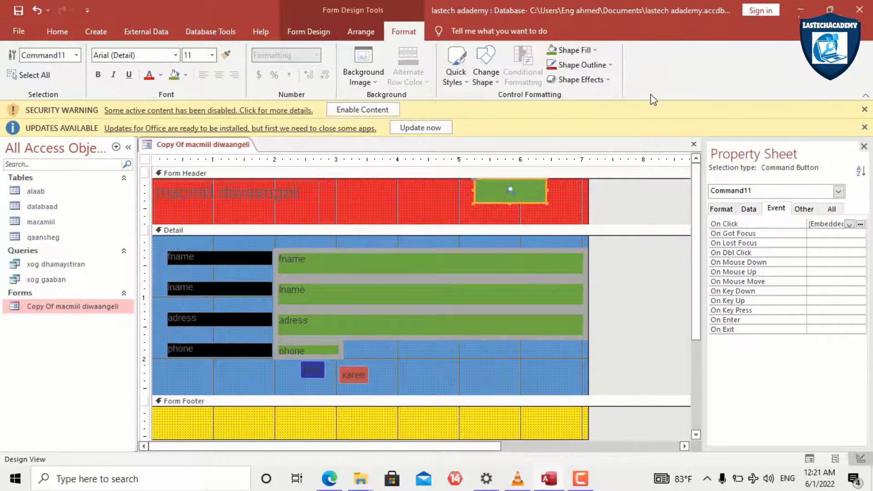
pyautogui.click(610, 66)
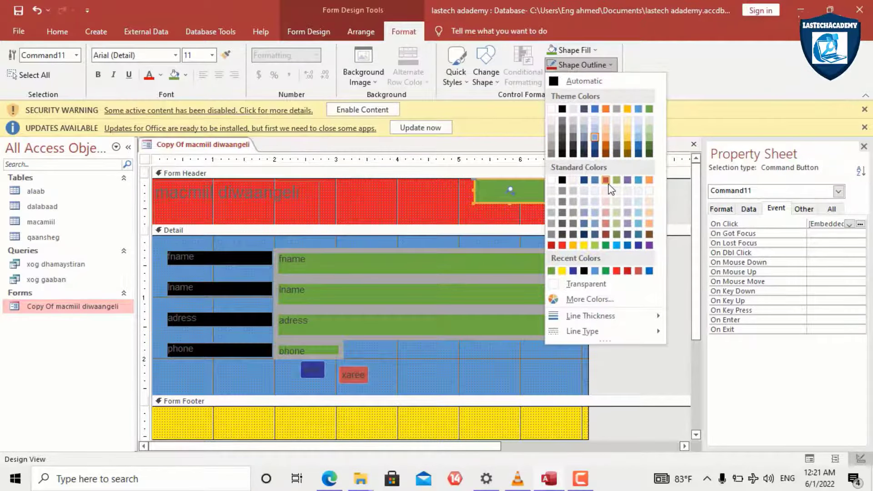
pyautogui.click(595, 109)
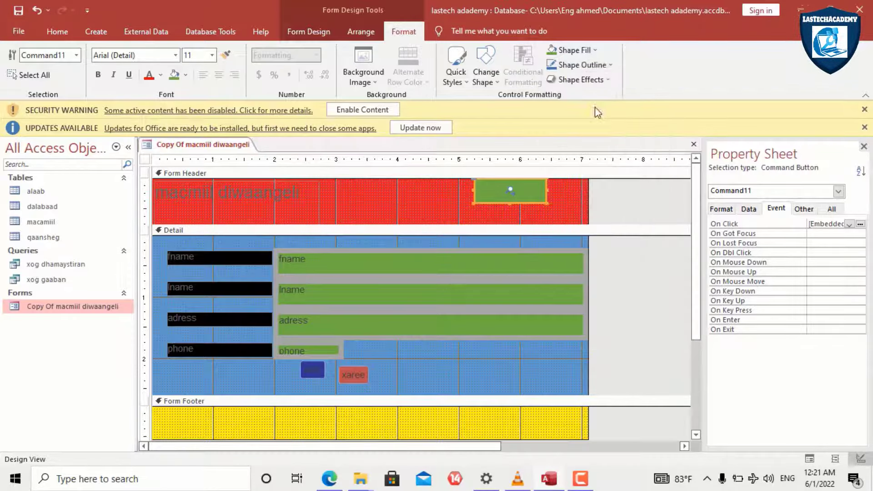
pyautogui.click(611, 65)
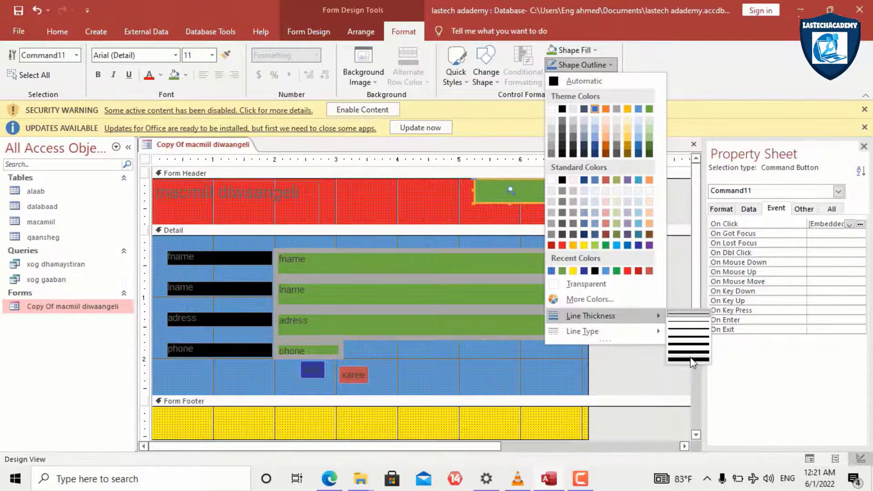
pyautogui.click(688, 359)
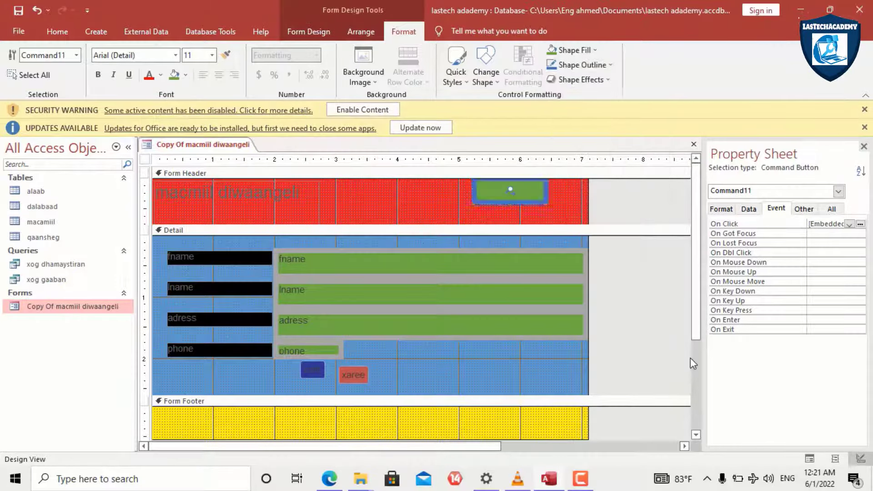
pyautogui.click(422, 201)
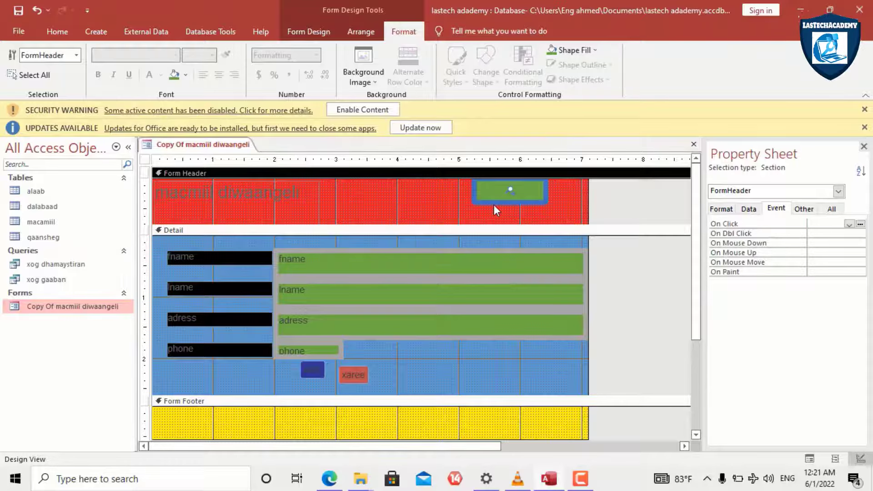
# - Preview the form, then back in Design View nudge the green button lower in the header
pyautogui.doubleClick(51, 308)
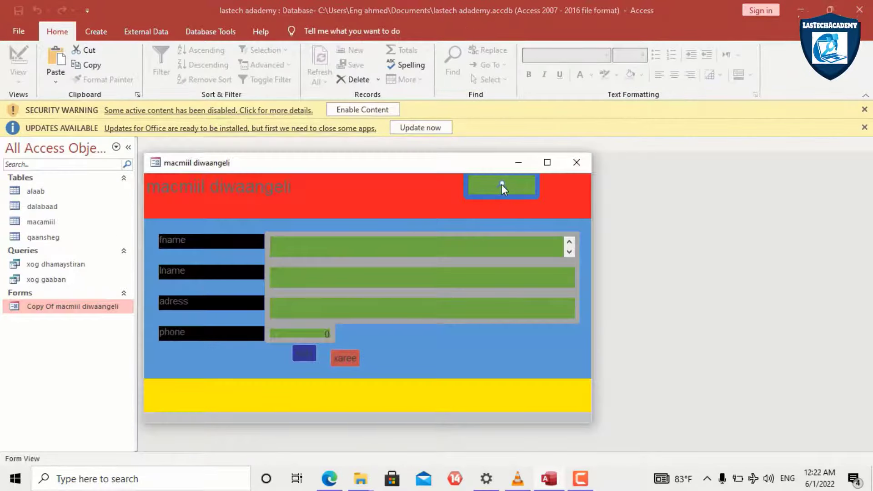
pyautogui.rightClick(38, 306)
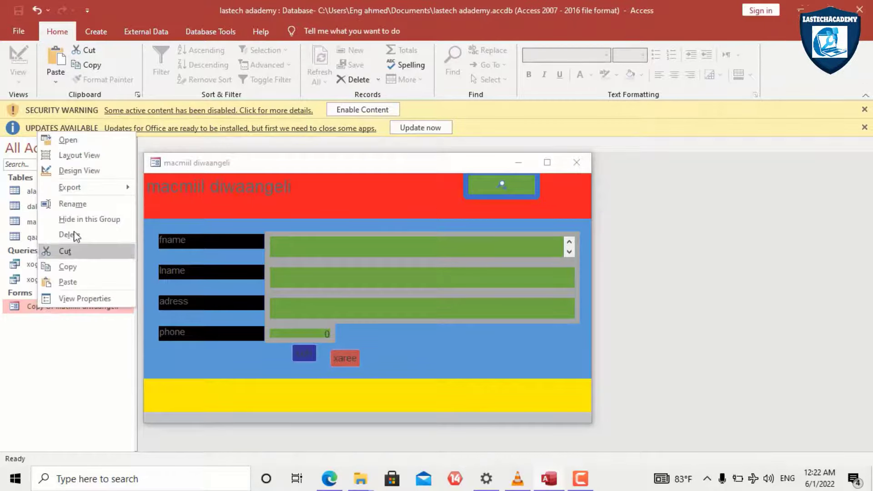
pyautogui.click(79, 171)
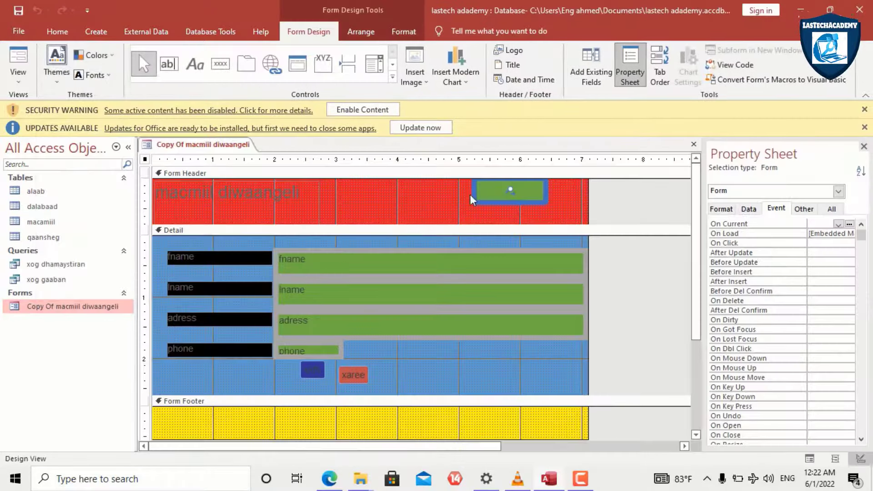
pyautogui.click(501, 188)
pyautogui.moveTo(502, 188)
pyautogui.mouseDown()
pyautogui.moveTo(504, 216)
pyautogui.moveTo(505, 204)
pyautogui.mouseUp()
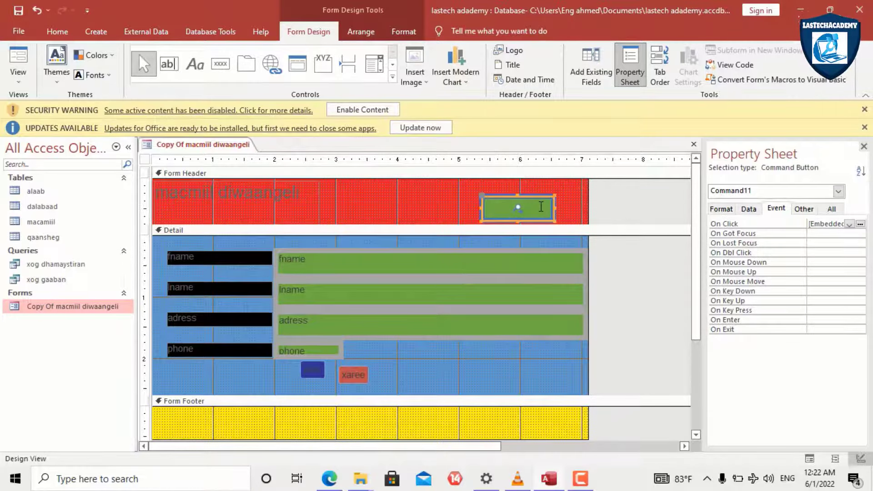
# - Preview the form again, test the green search button, and return to Design View
pyautogui.moveTo(23, 309); pyautogui.dragTo(41, 307)
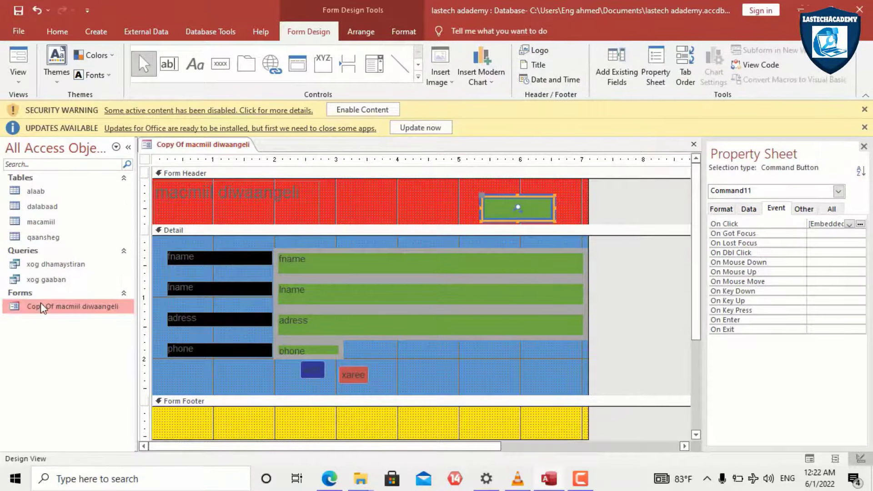
pyautogui.doubleClick(41, 308)
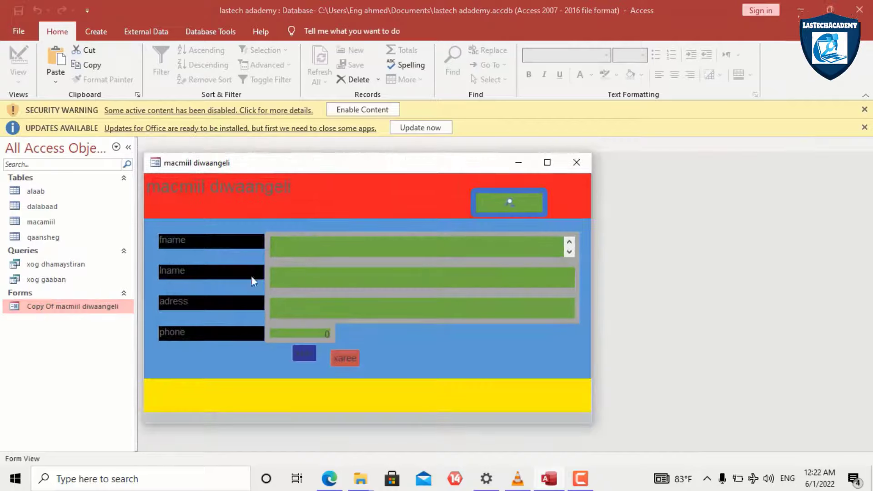
pyautogui.click(524, 198)
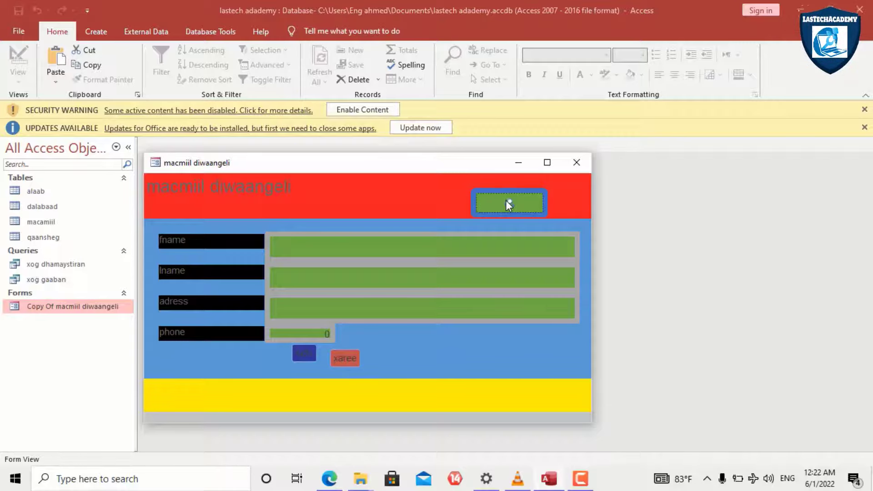
pyautogui.rightClick(69, 308)
pyautogui.click(109, 170)
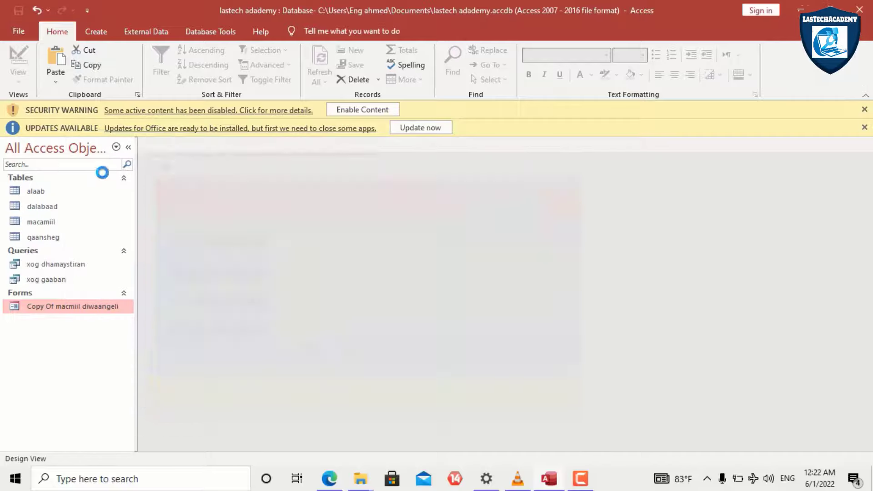
# - Drag Command11 from the header into Detail next to xaree, then reopen the form
pyautogui.click(520, 212)
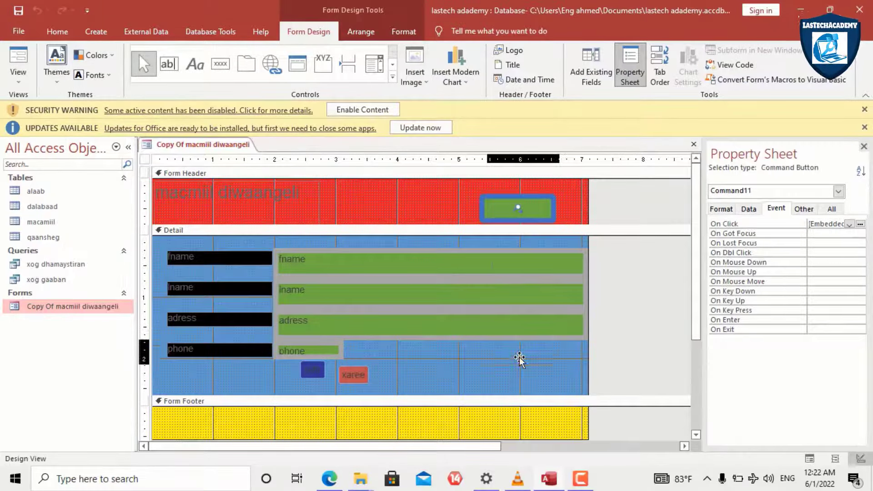
pyautogui.moveTo(438, 385); pyautogui.dragTo(433, 372)
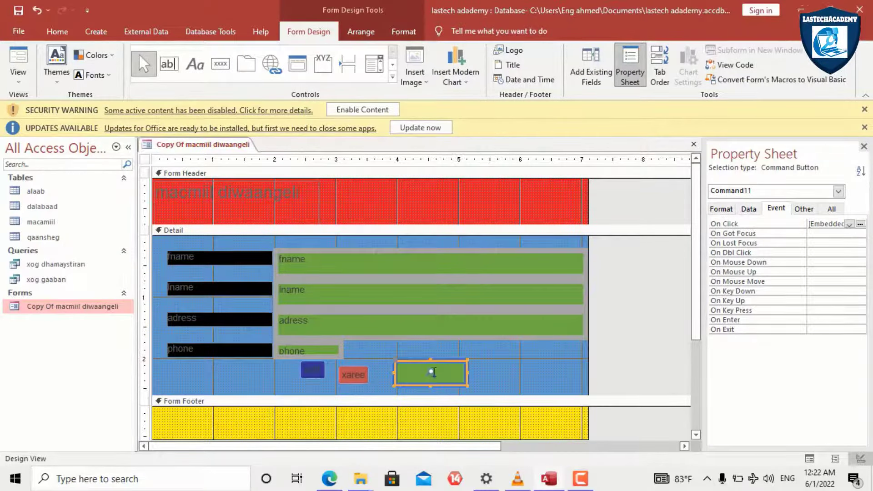
pyautogui.doubleClick(77, 307)
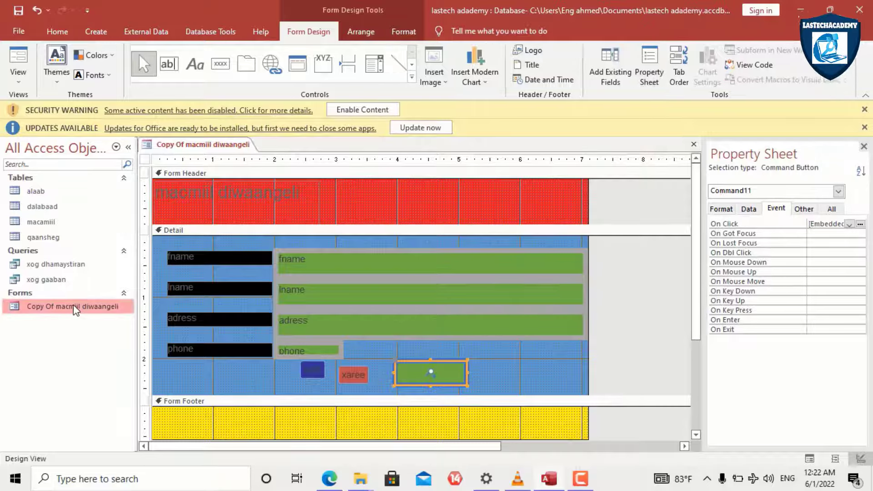